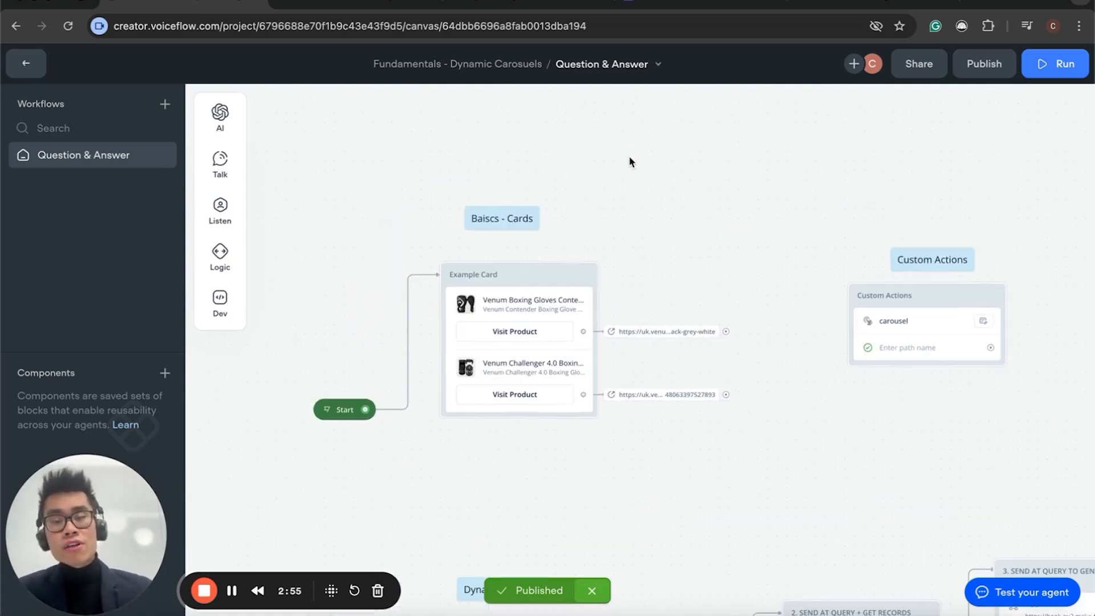
# Run the agent from Start and browse between the two glove cards in the carousel
pyautogui.hscroll(-3, 628, 162)
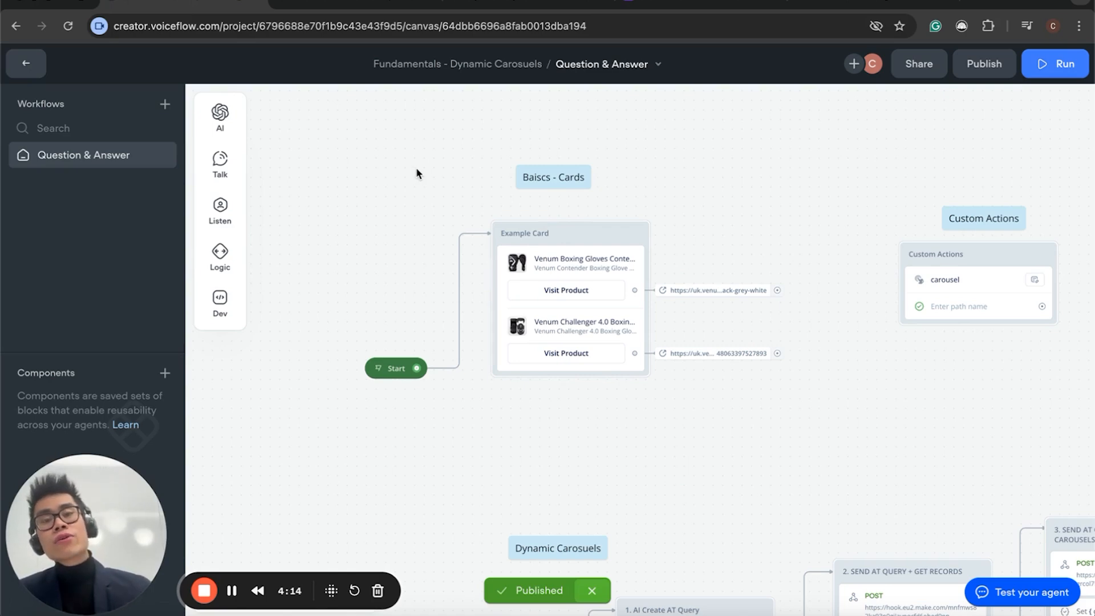
pyautogui.click(379, 369)
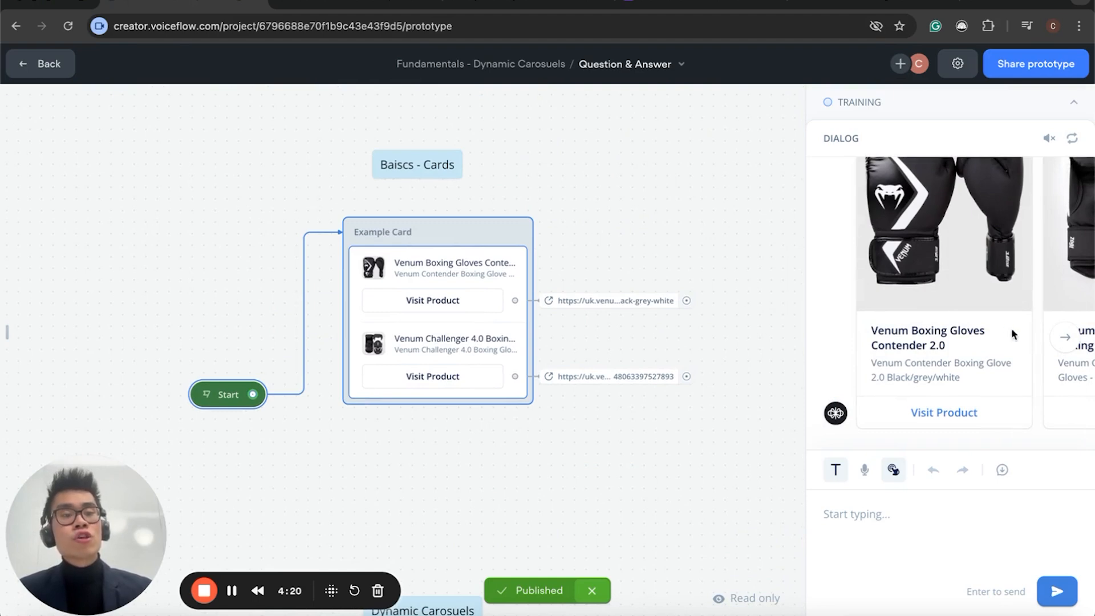
pyautogui.click(1064, 337)
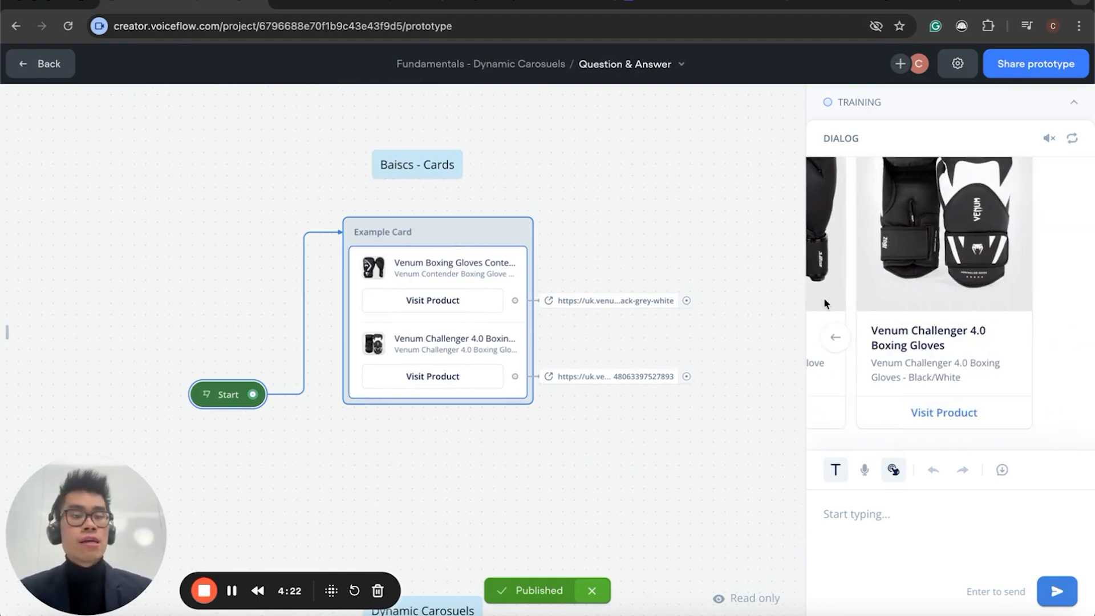
pyautogui.click(833, 337)
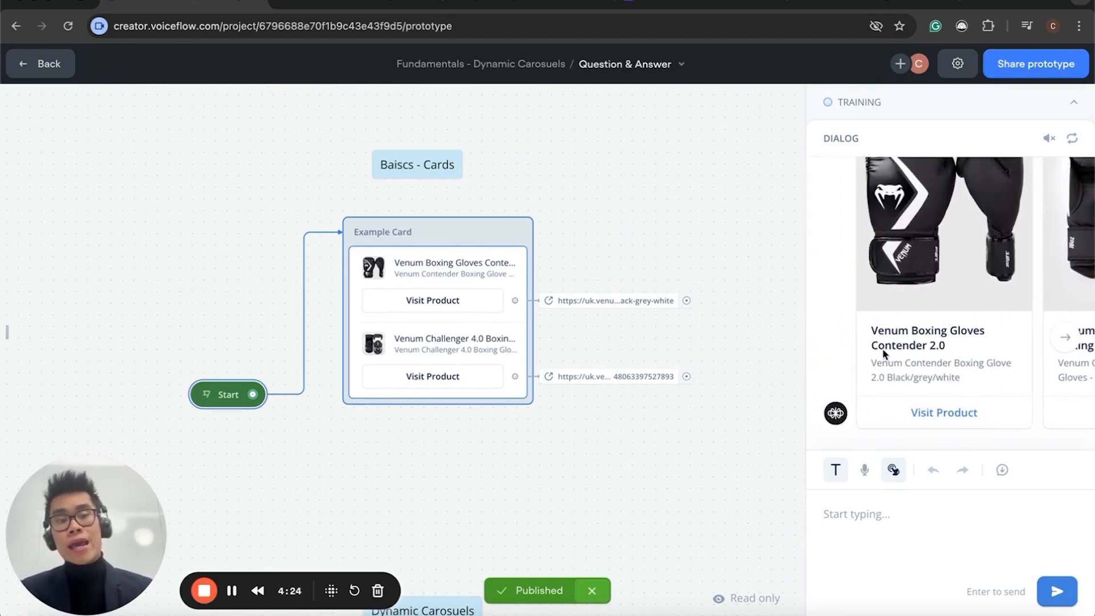
pyautogui.scroll(1, 882, 354)
pyautogui.scroll(-1, 856, 333)
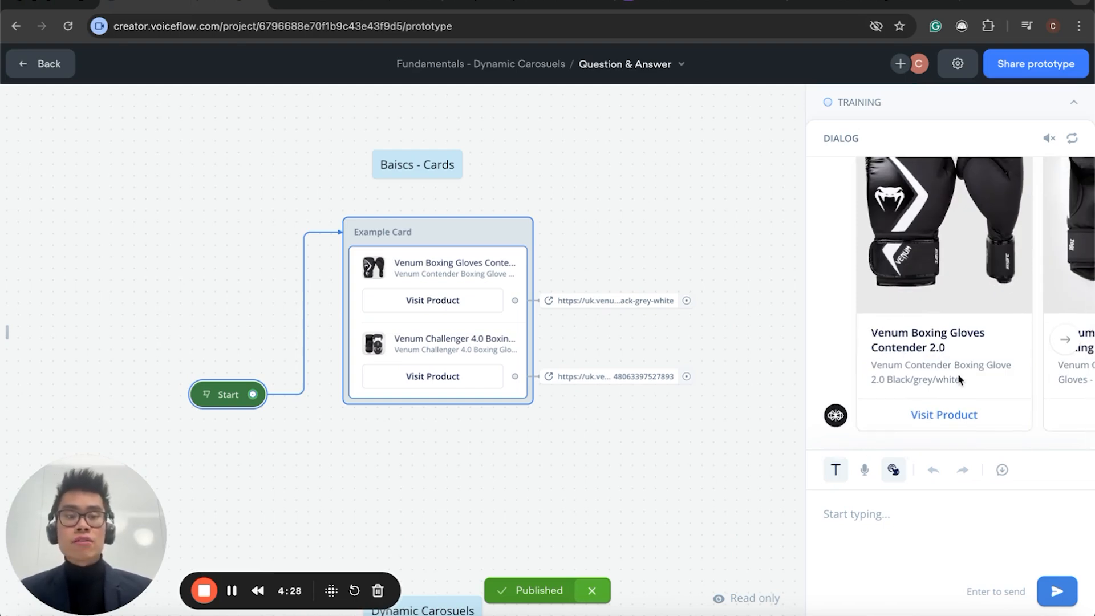
# Open the Contender 2.0 gloves product page, then return to its carousel card
pyautogui.click(930, 421)
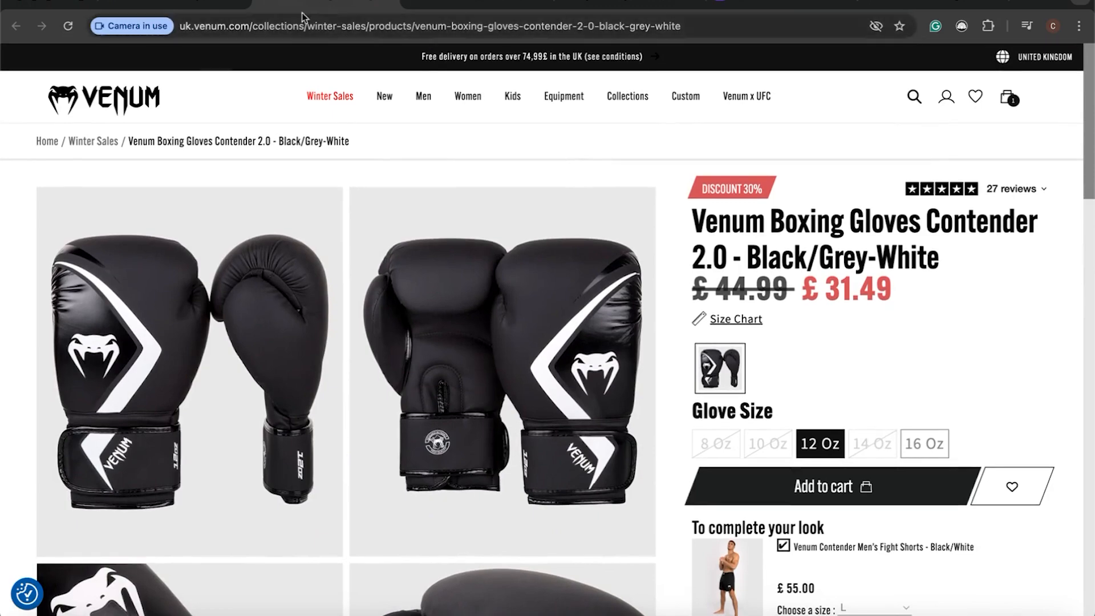
pyautogui.scroll(-4, 218, 251)
pyautogui.scroll(4, 217, 261)
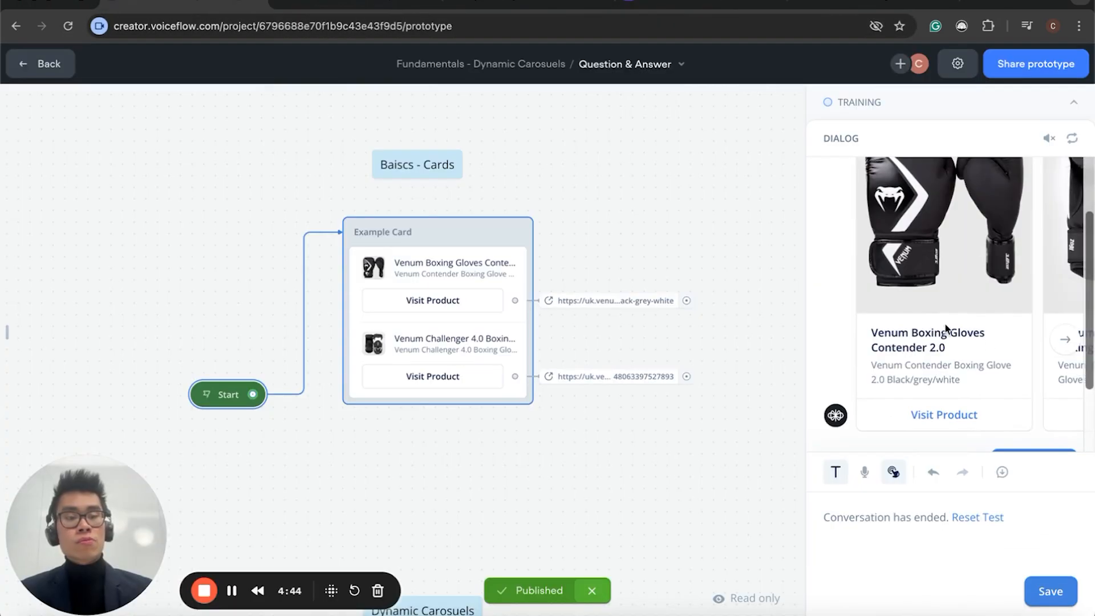
pyautogui.scroll(2, 946, 329)
pyautogui.hscroll(3, 994, 390)
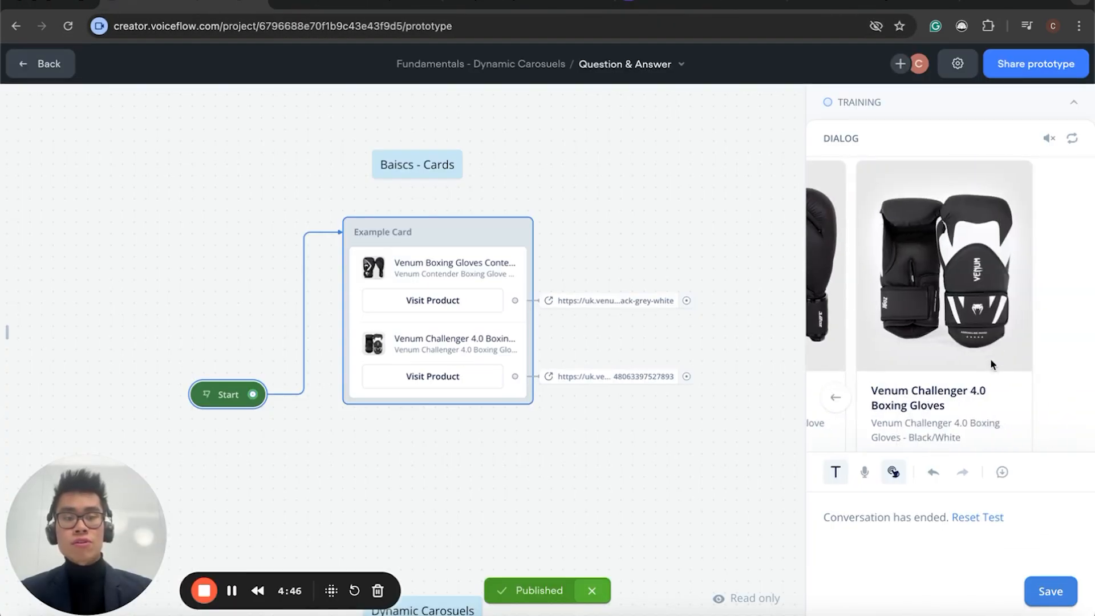
pyautogui.scroll(-2, 933, 407)
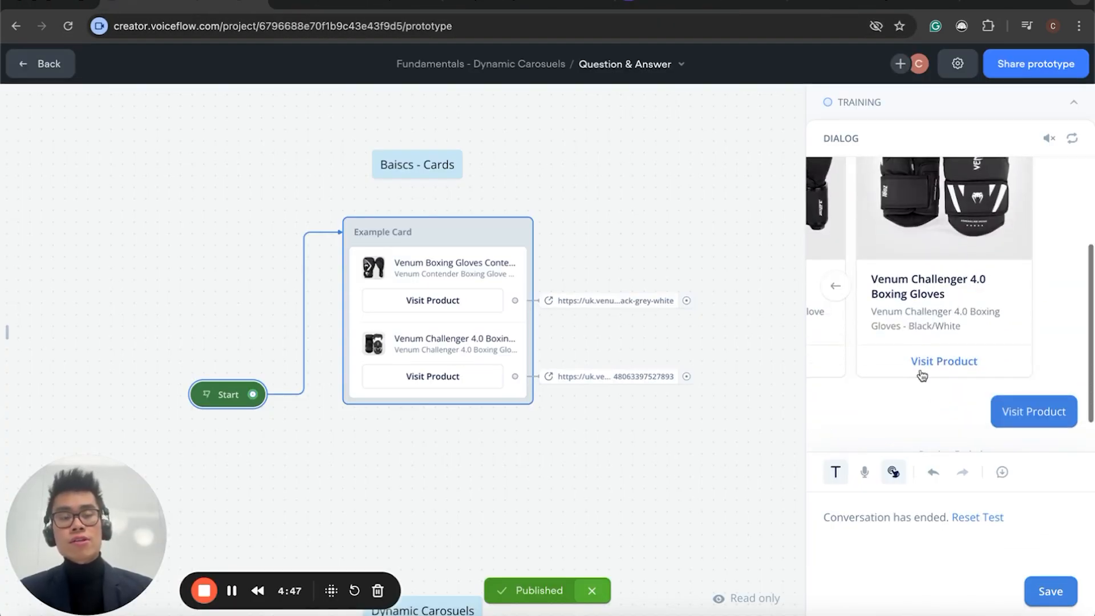
pyautogui.click(837, 287)
pyautogui.scroll(2, 840, 286)
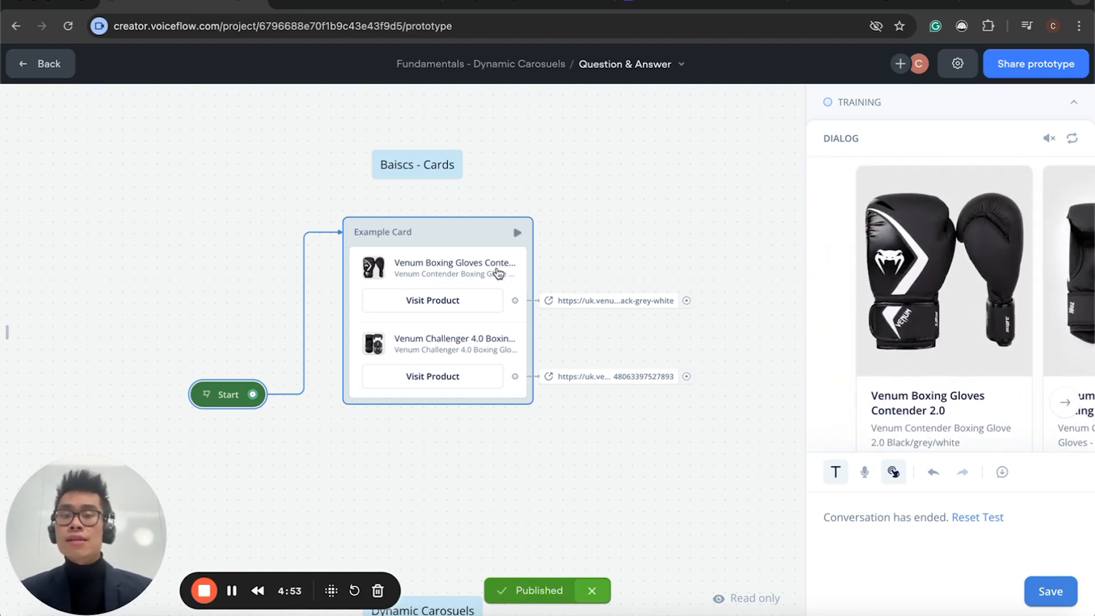
# Open Example Card and drag a new empty Carousel block onto the canvas
pyautogui.doubleClick(498, 275)
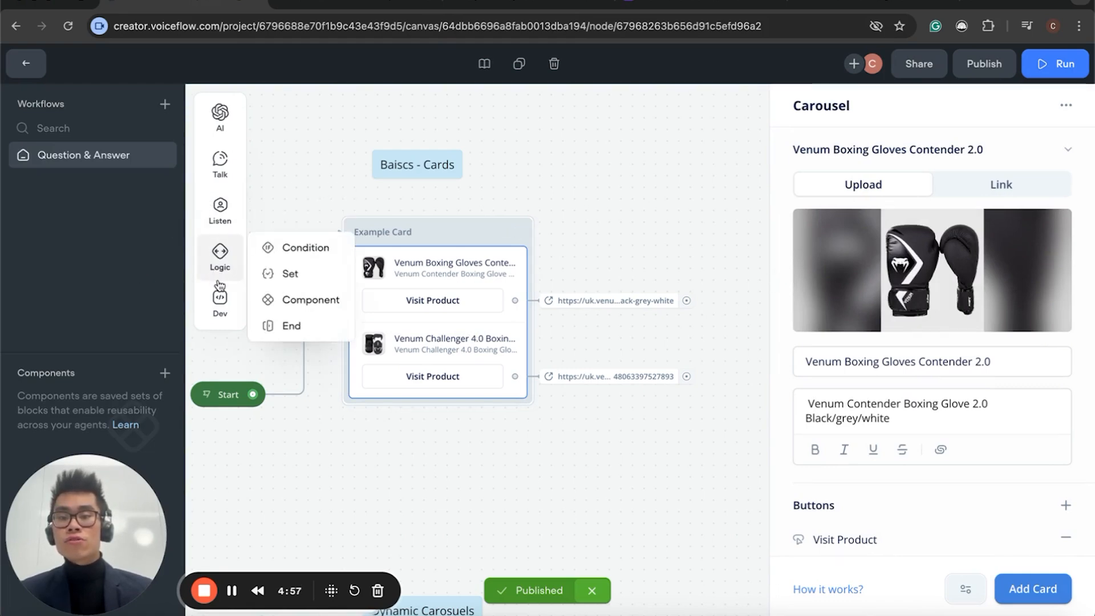
pyautogui.moveTo(220, 163)
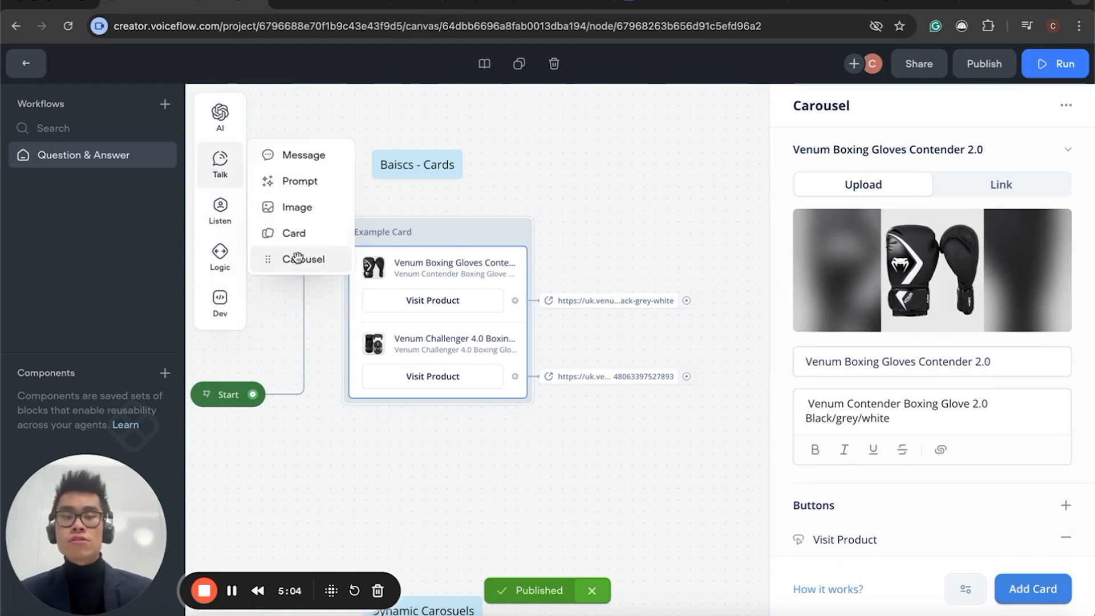
pyautogui.moveTo(298, 258); pyautogui.dragTo(631, 134)
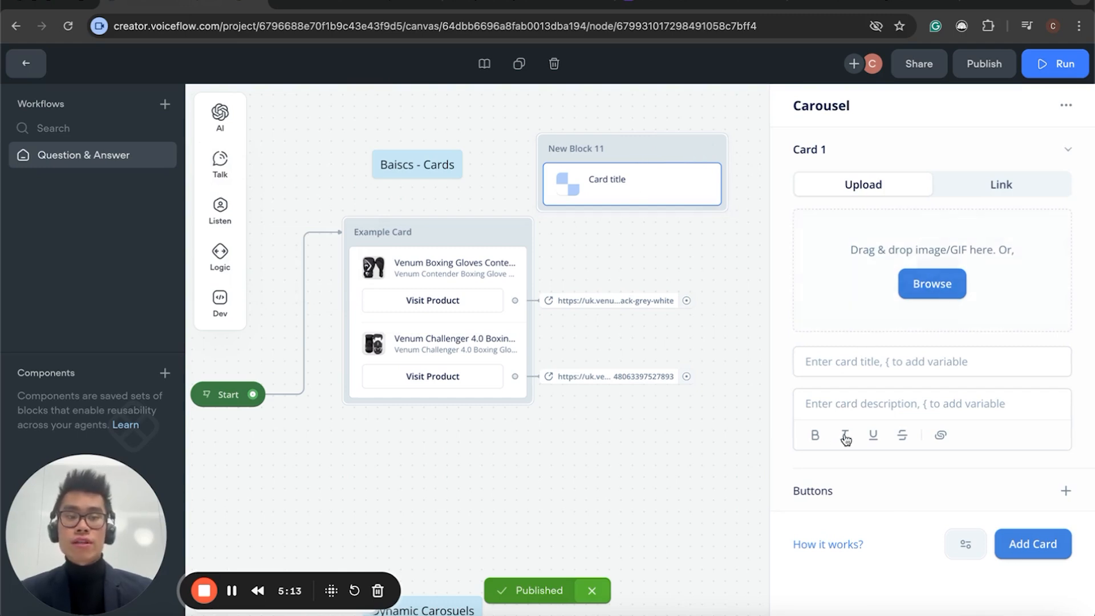
# Inspect the new card's title, description and image link fields, then delete the trial block
pyautogui.click(895, 359)
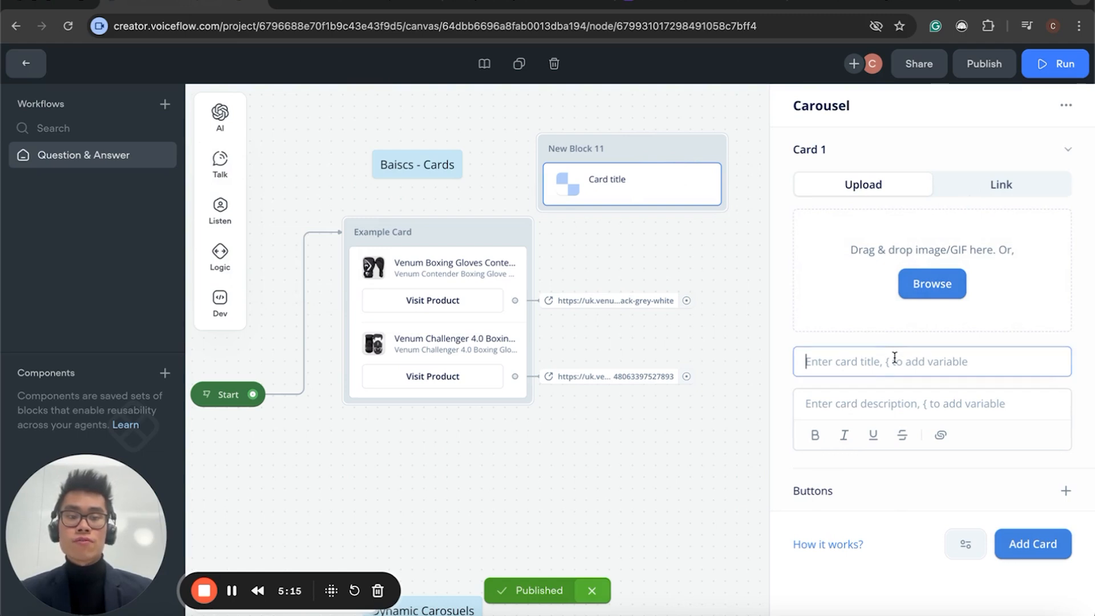
pyautogui.click(896, 401)
pyautogui.click(891, 365)
pyautogui.click(891, 408)
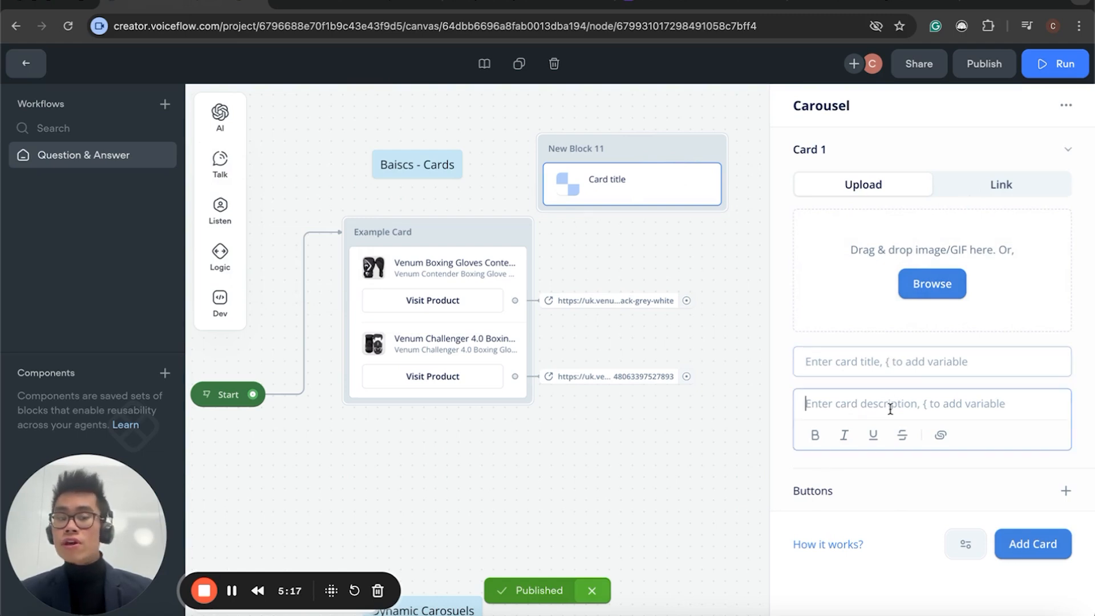
pyautogui.click(894, 358)
pyautogui.click(896, 393)
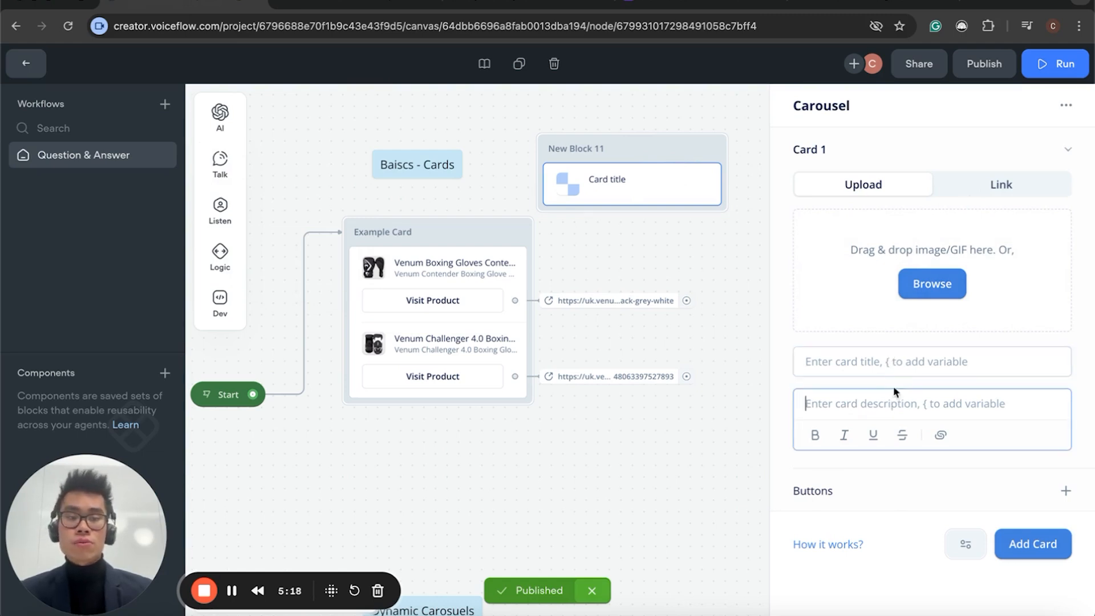
pyautogui.click(1005, 187)
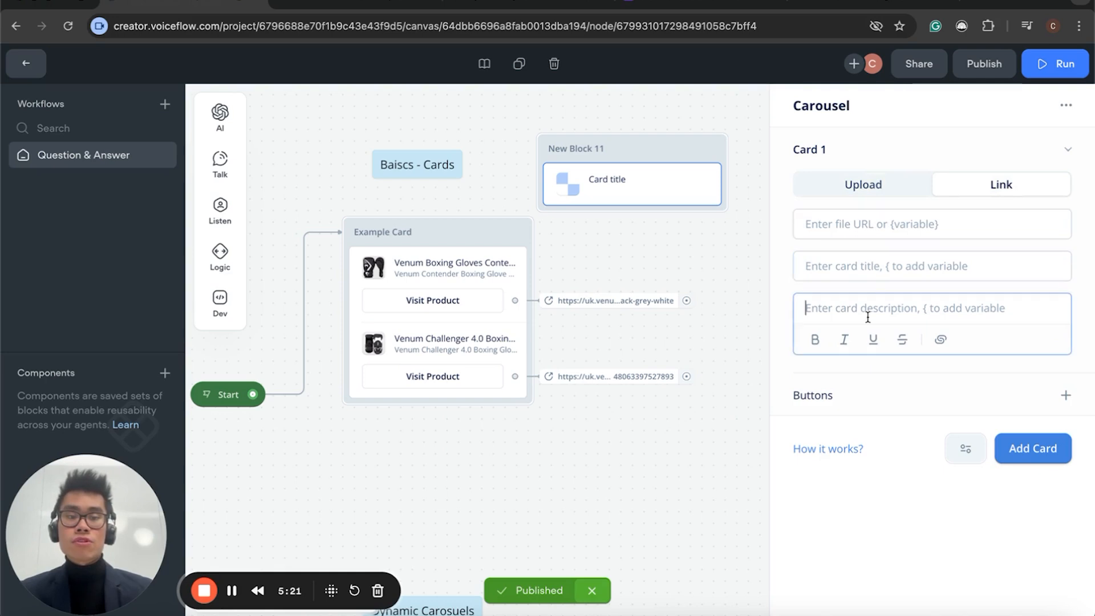
pyautogui.click(864, 226)
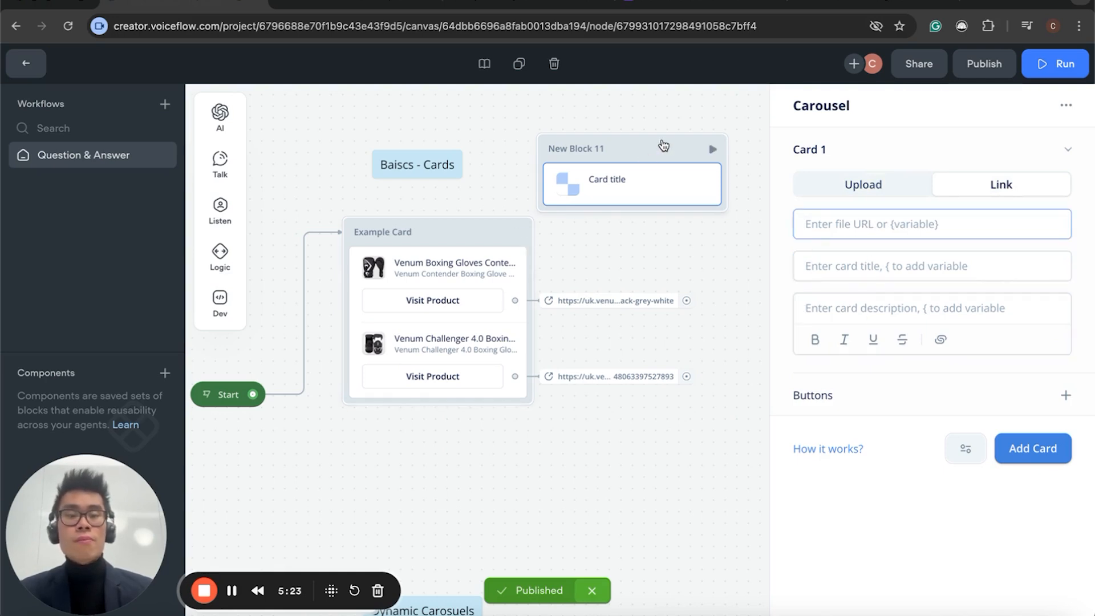
pyautogui.press('BackSpace')
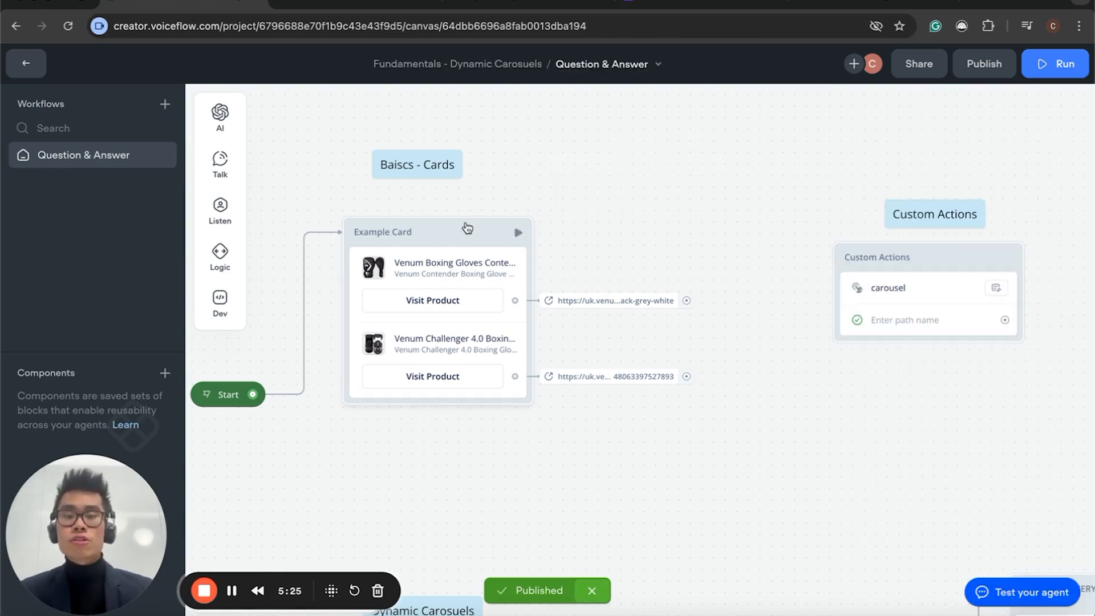
pyautogui.click(468, 228)
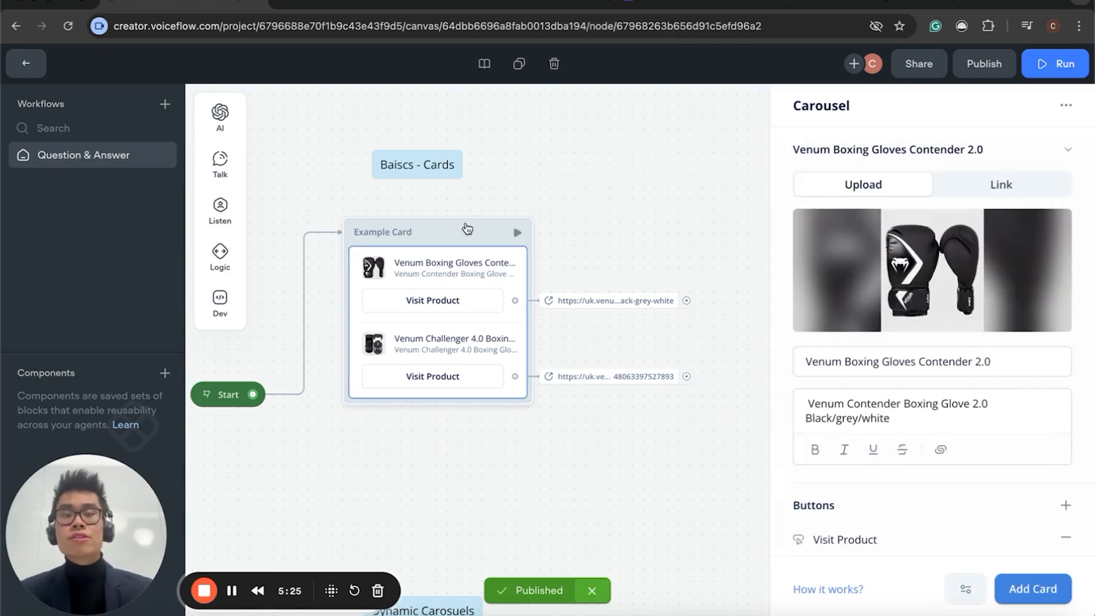
pyautogui.click(1019, 187)
pyautogui.scroll(-3, 929, 330)
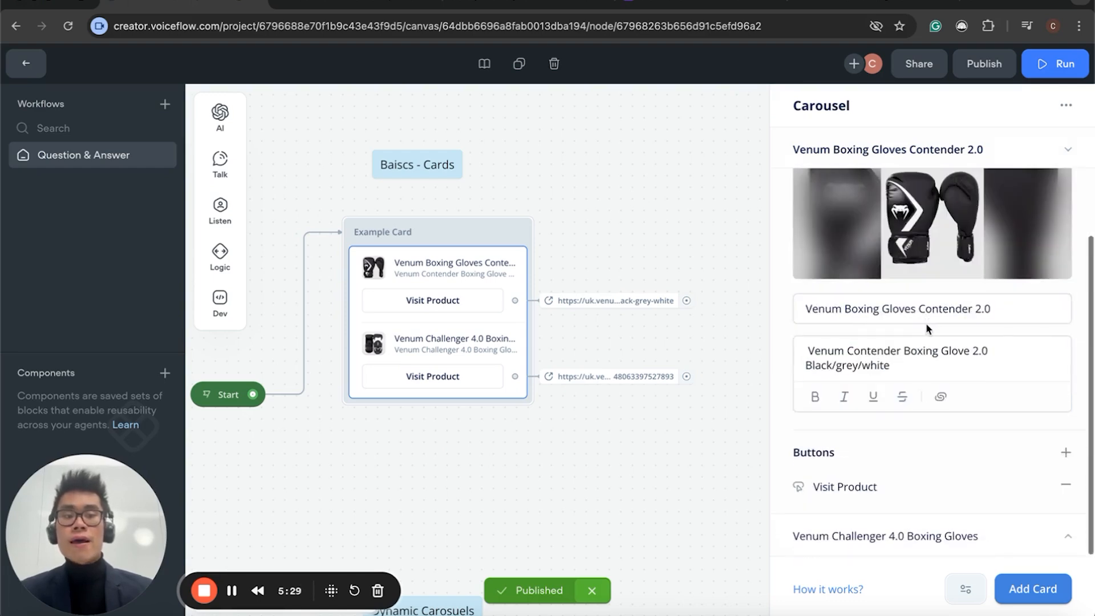
pyautogui.scroll(3, 878, 297)
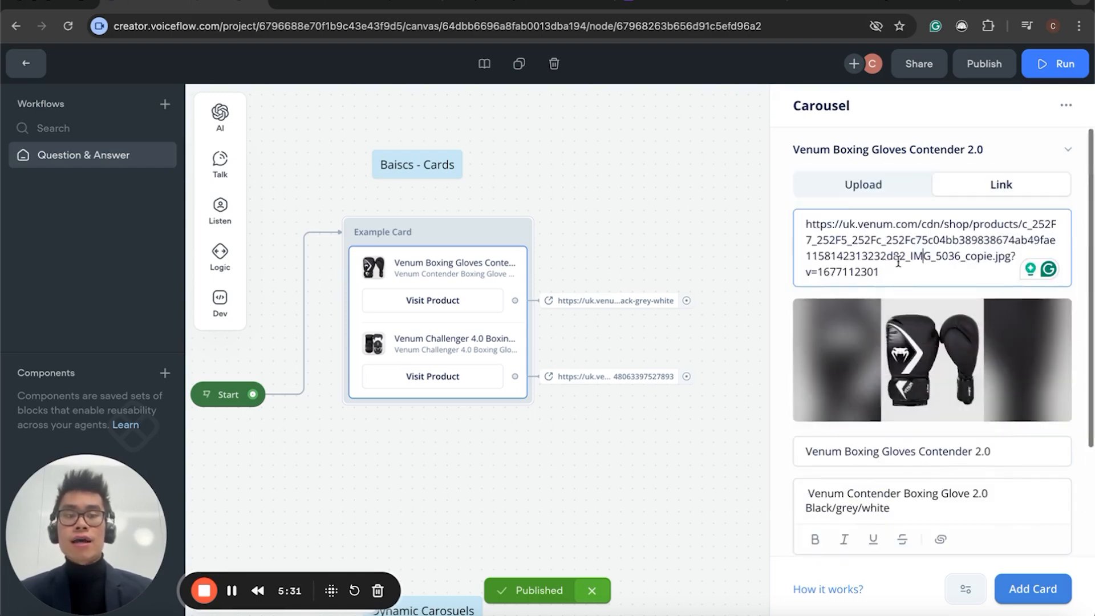
pyautogui.scroll(-2, 913, 316)
pyautogui.scroll(-1, 914, 317)
pyautogui.moveTo(1012, 346); pyautogui.dragTo(826, 347)
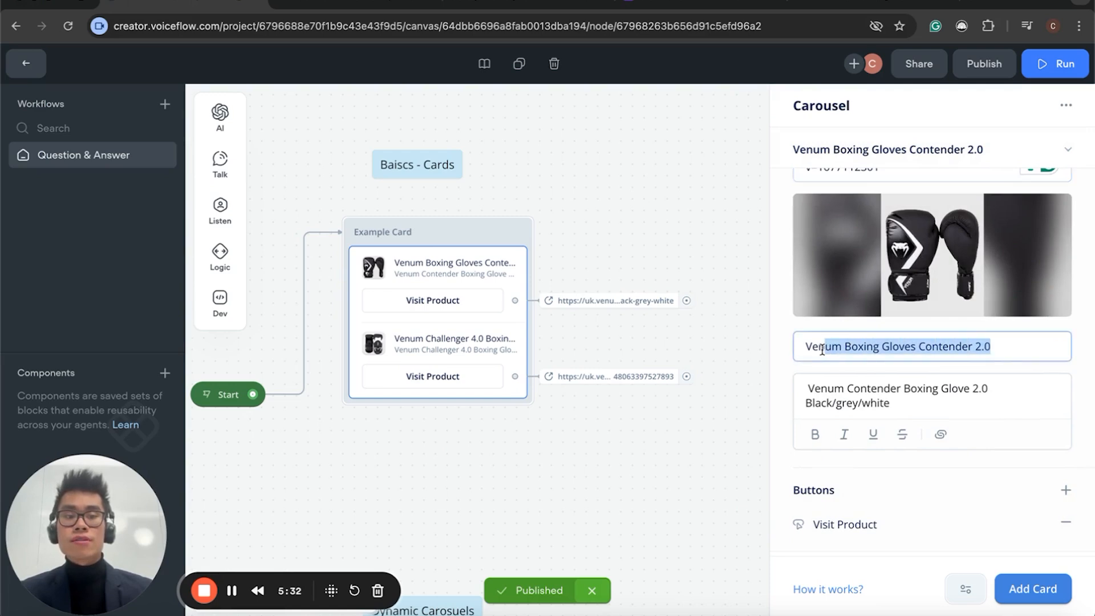
pyautogui.click(804, 394)
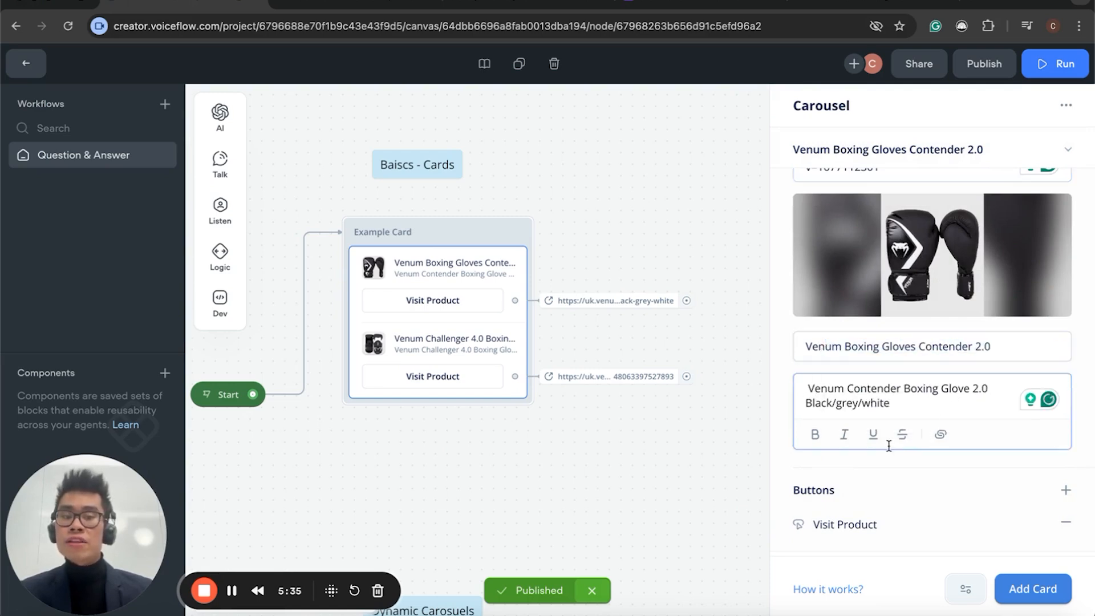
pyautogui.scroll(-1, 852, 472)
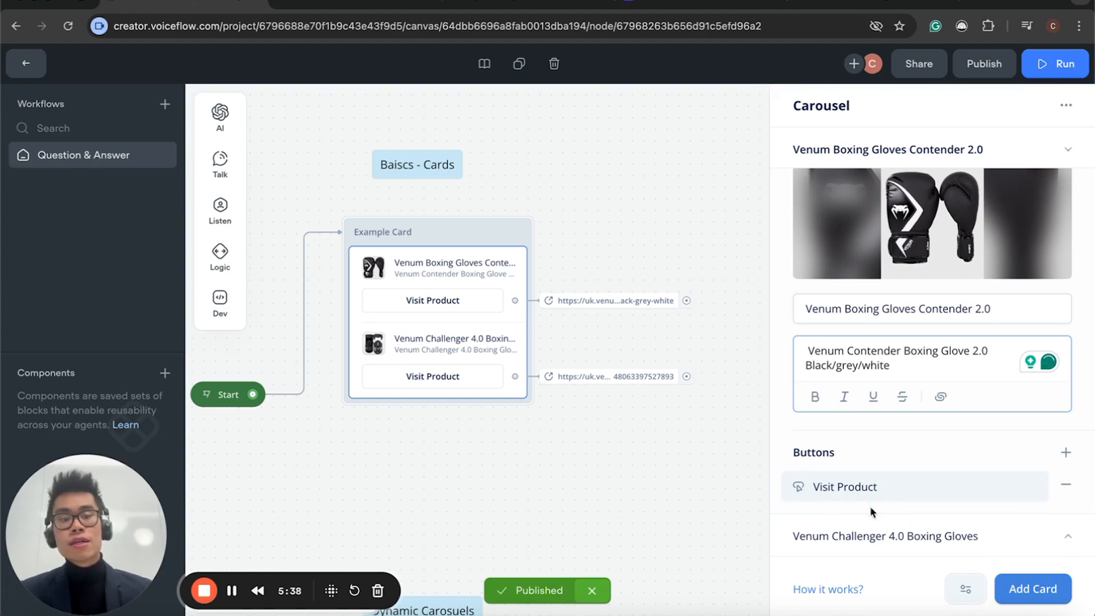
pyautogui.scroll(2, 898, 490)
pyautogui.click(615, 241)
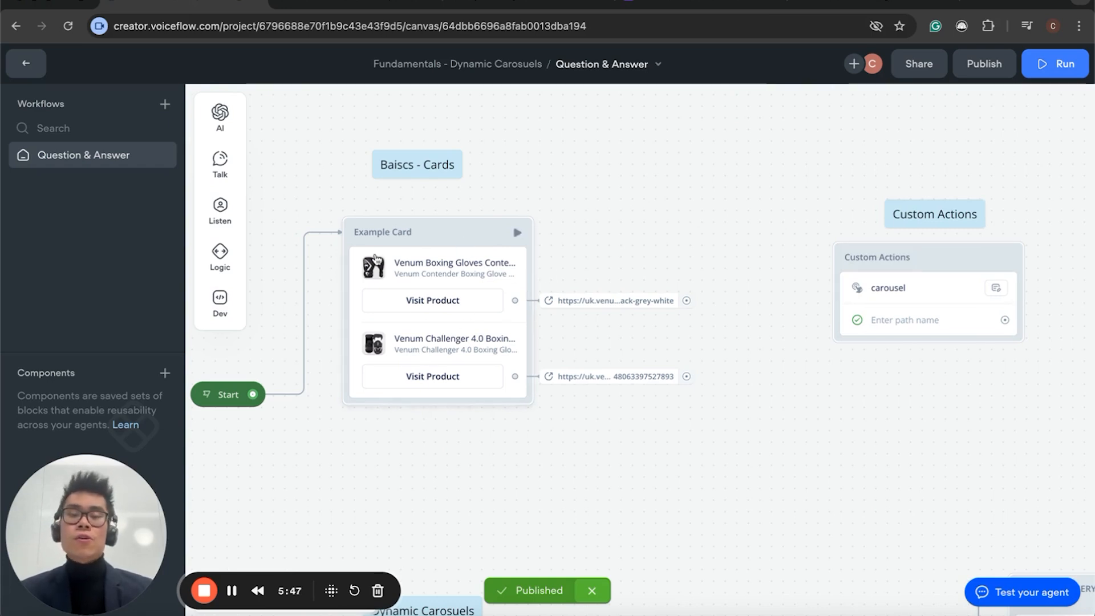
# Nudge Example Card right, and Start right and up, keeping the connection
pyautogui.moveTo(452, 232); pyautogui.dragTo(496, 224)
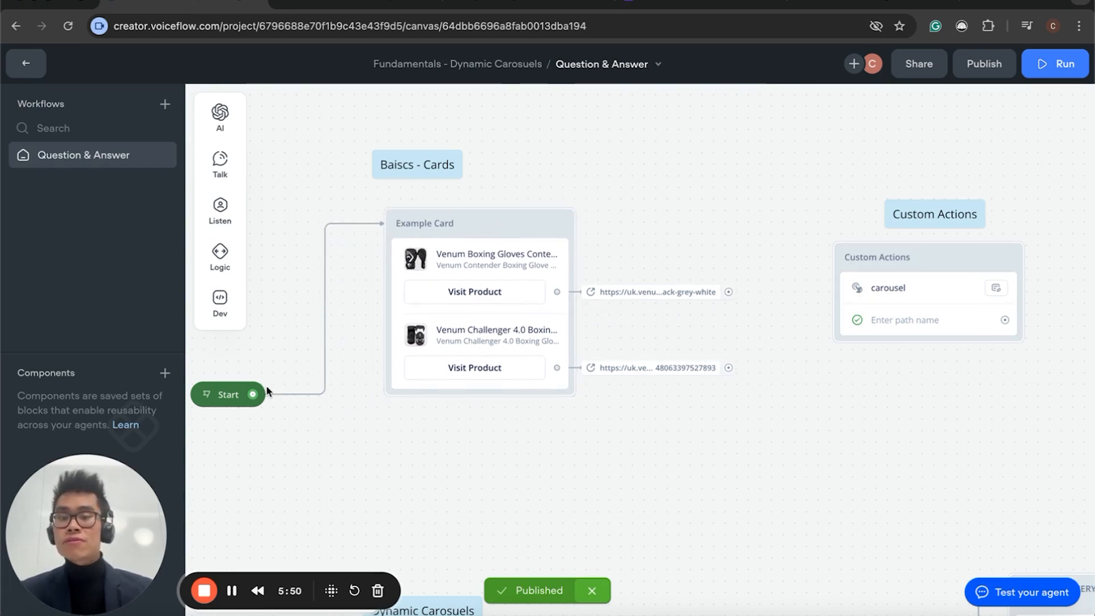
pyautogui.moveTo(240, 394); pyautogui.dragTo(285, 378)
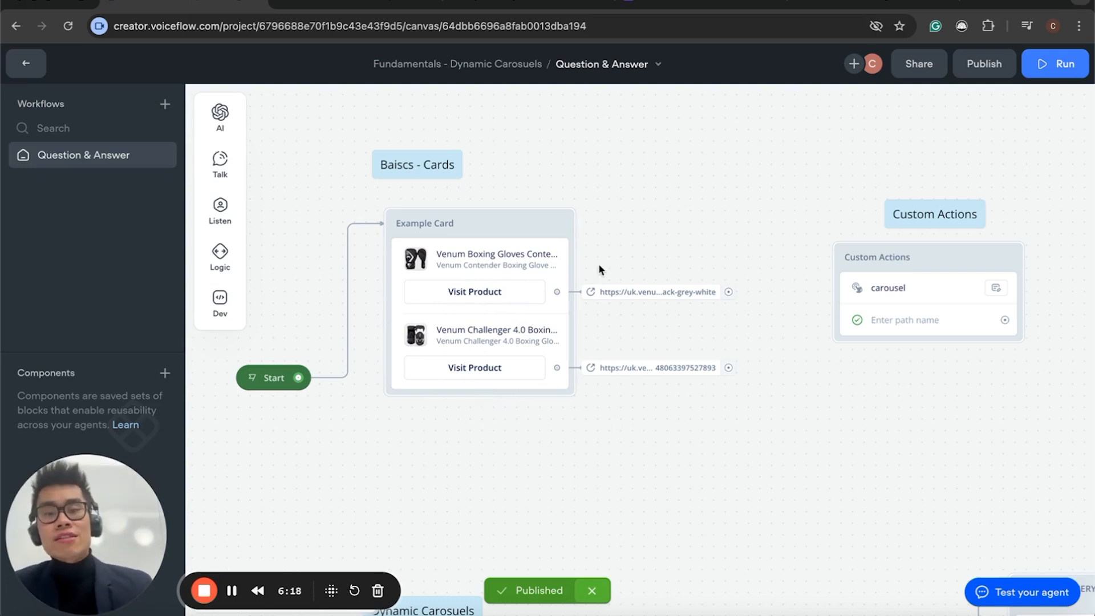
# Add a new custom action block, New Block 10, above the Custom Actions block
pyautogui.hscroll(5, 597, 264)
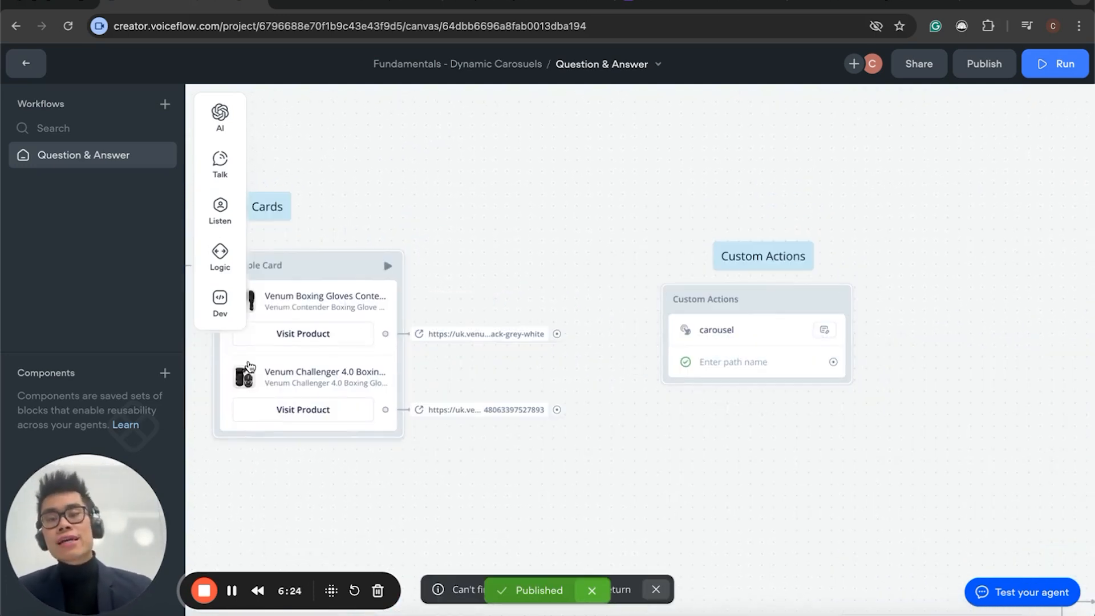
pyautogui.moveTo(202, 264)
pyautogui.moveTo(221, 308)
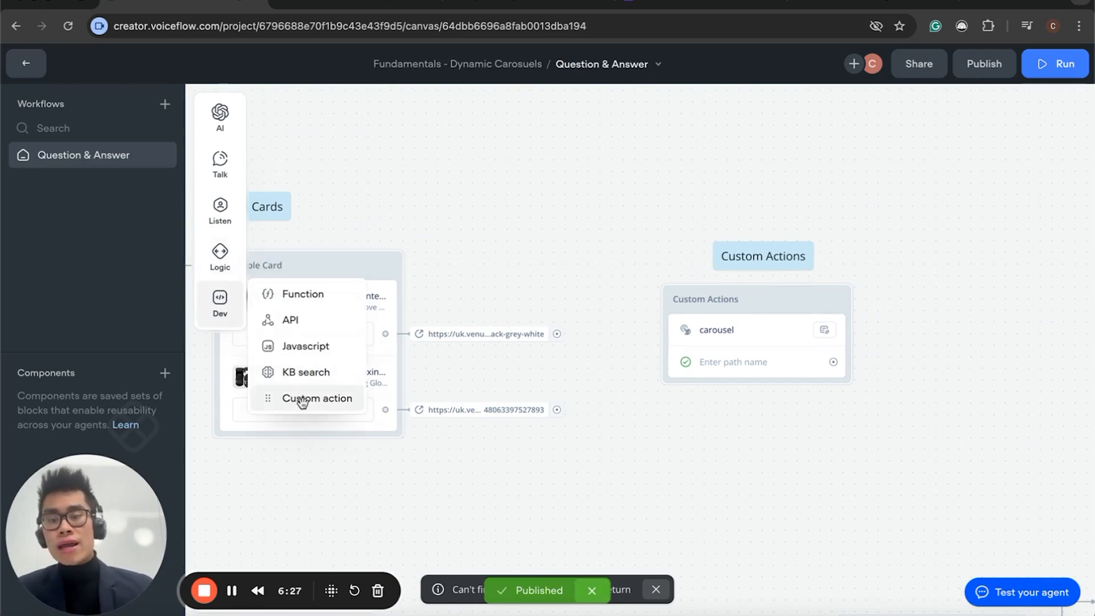
pyautogui.moveTo(300, 398); pyautogui.dragTo(670, 179)
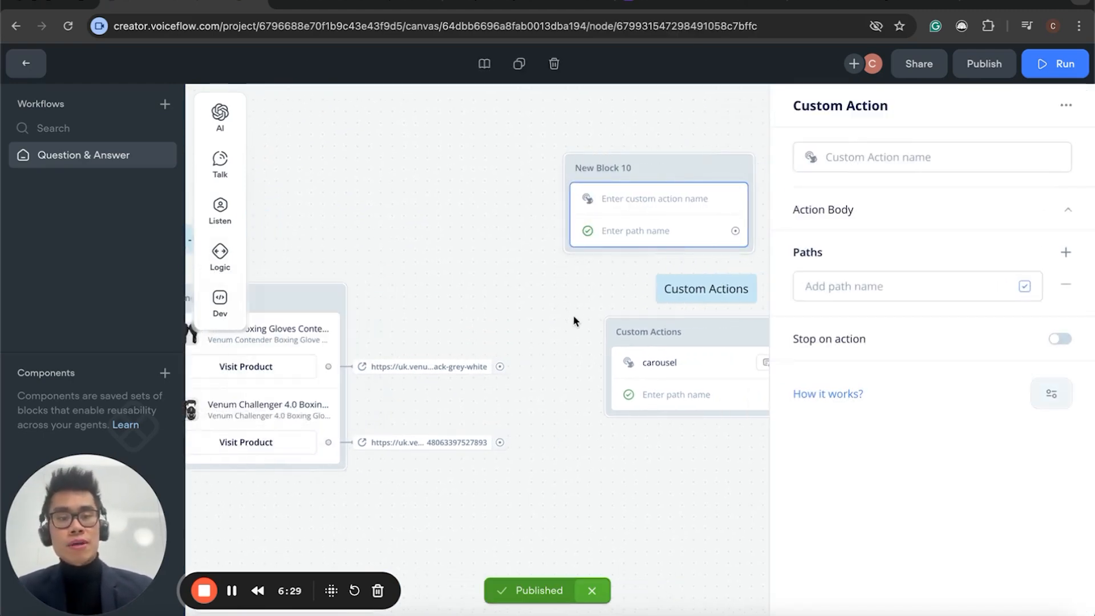
# Expand New Block 10's empty Action Body, then open the existing carousel custom action's settings
pyautogui.click(856, 213)
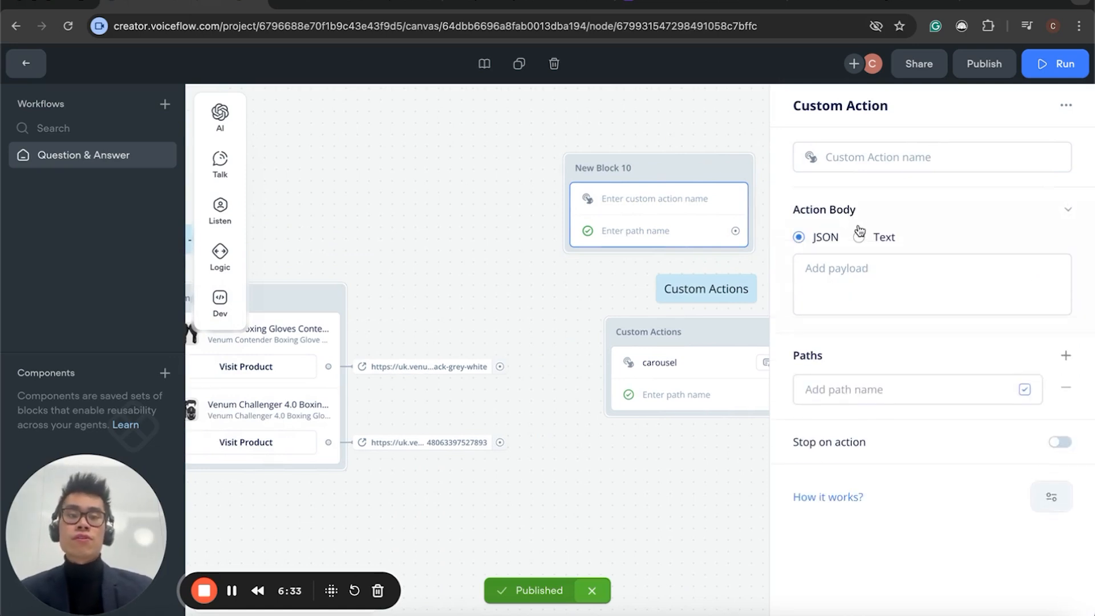
pyautogui.click(866, 267)
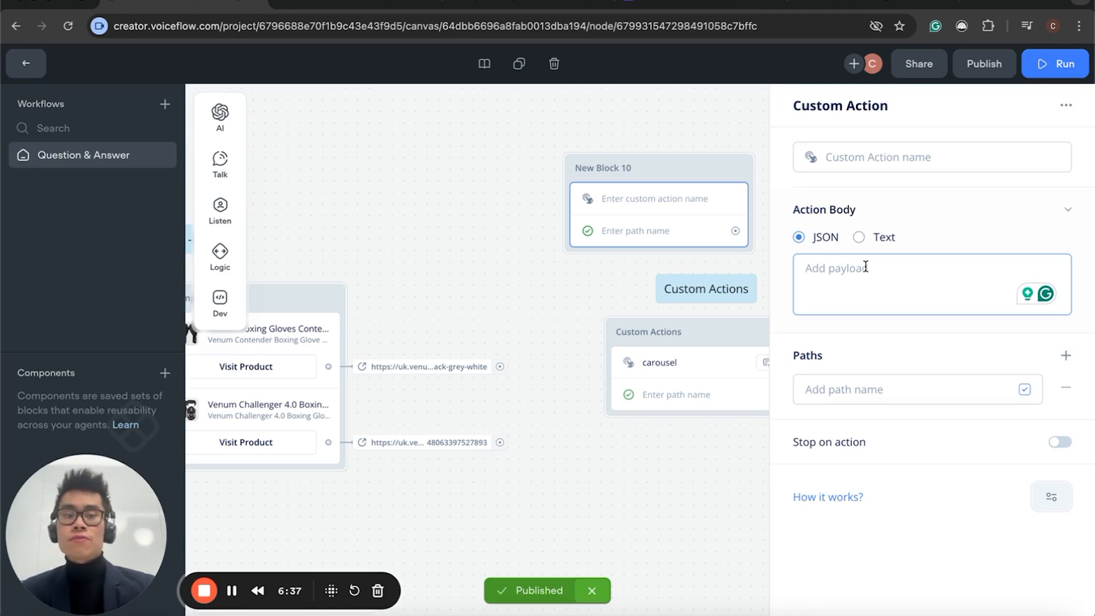
pyautogui.click(691, 339)
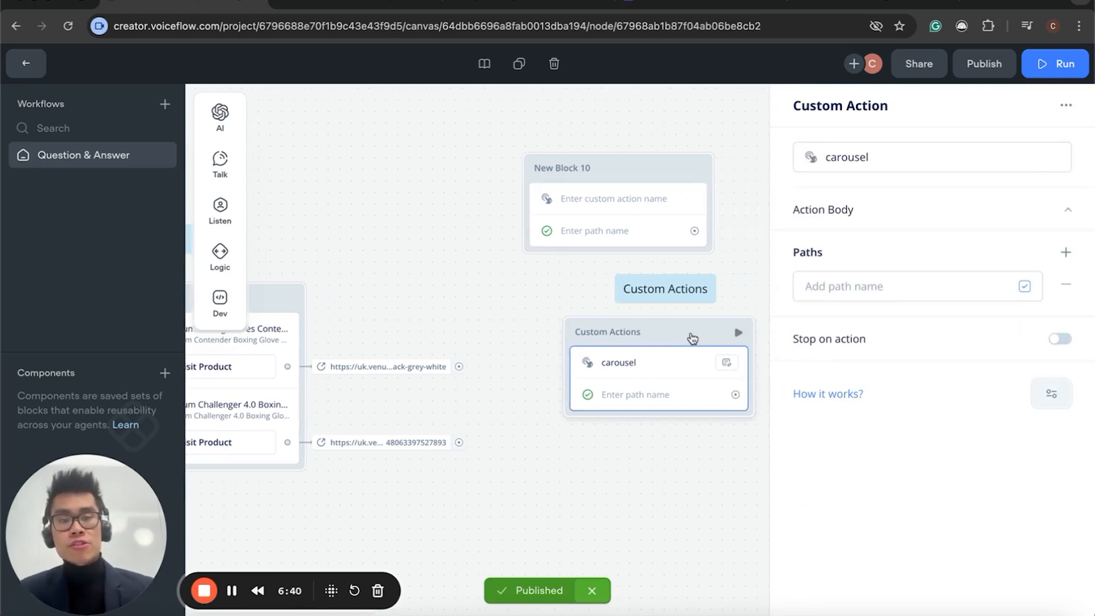
# Expand the carousel action's Action Body and scroll through and select its JSON payload
pyautogui.click(863, 209)
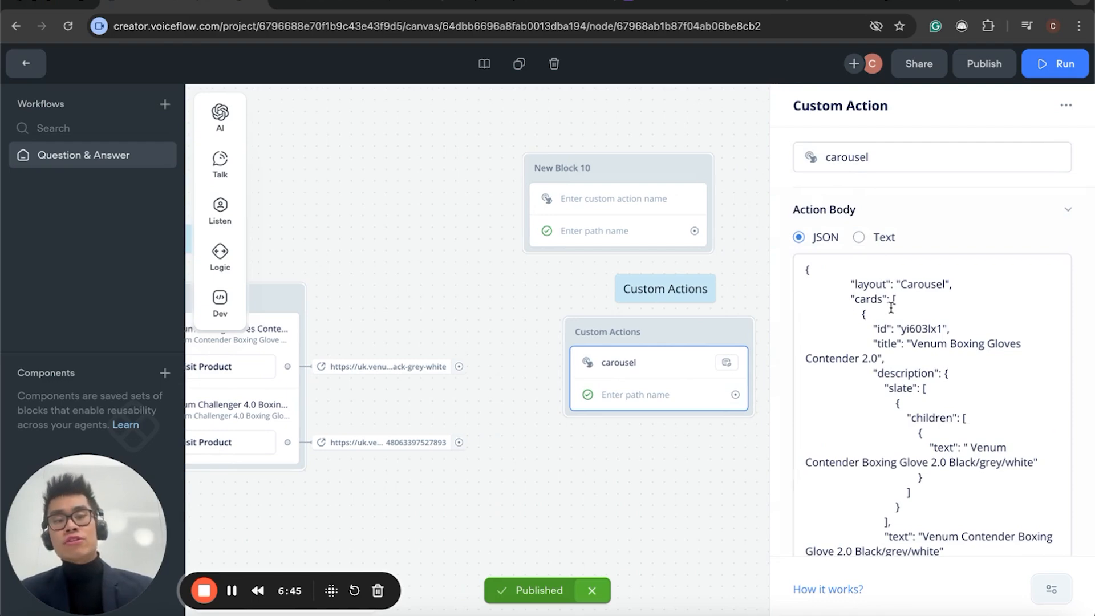
pyautogui.scroll(-2, 891, 308)
pyautogui.scroll(2, 872, 357)
pyautogui.scroll(-6, 873, 361)
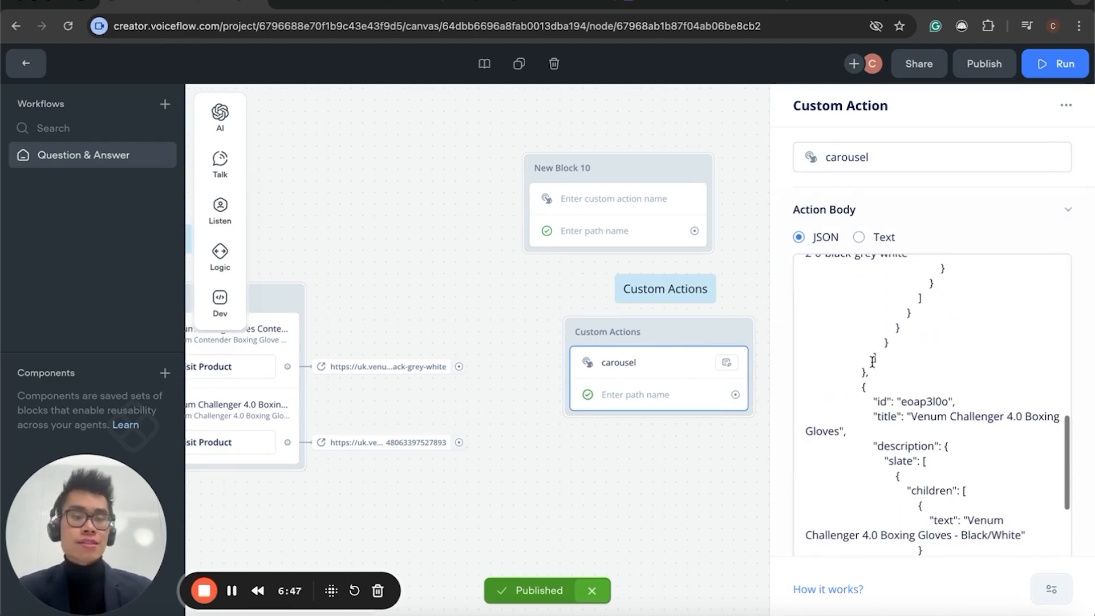
pyautogui.scroll(-5, 873, 362)
pyautogui.scroll(10, 872, 362)
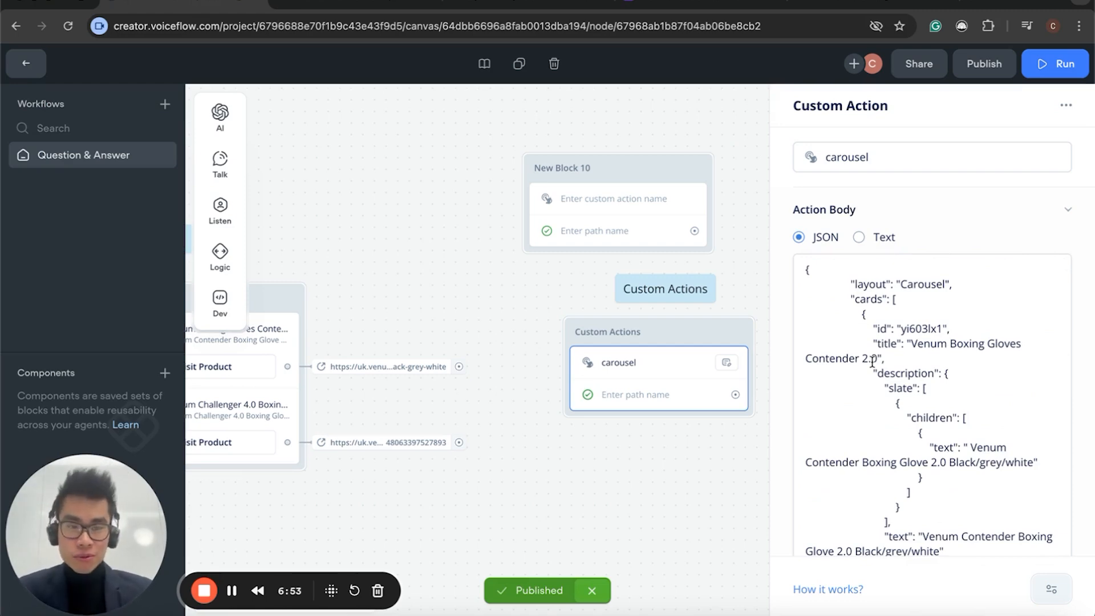
pyautogui.scroll(-11, 873, 361)
pyautogui.scroll(11, 873, 360)
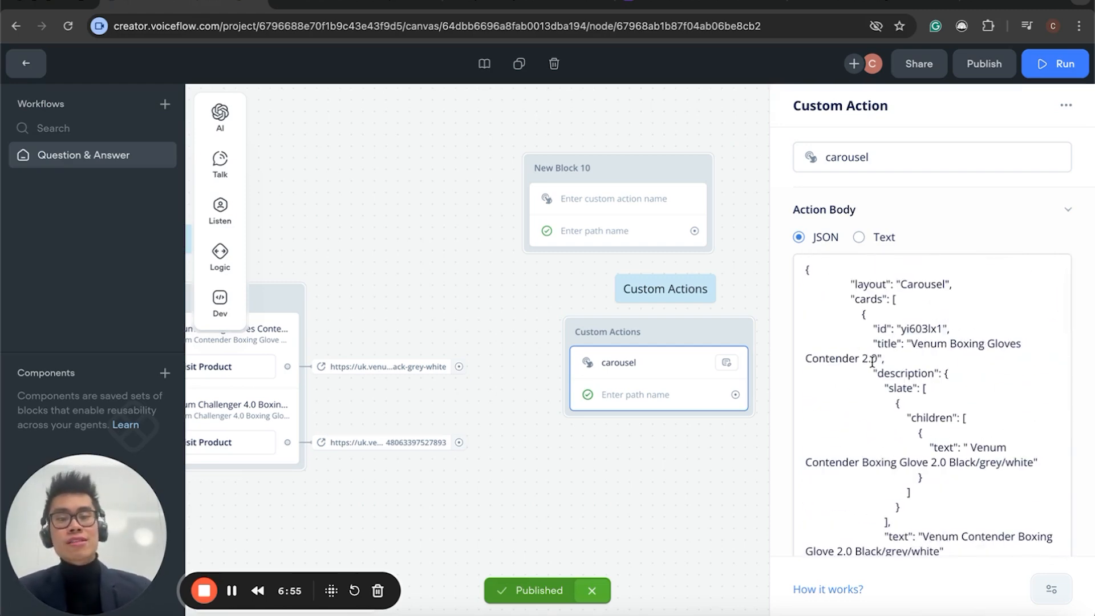
pyautogui.scroll(-10, 902, 357)
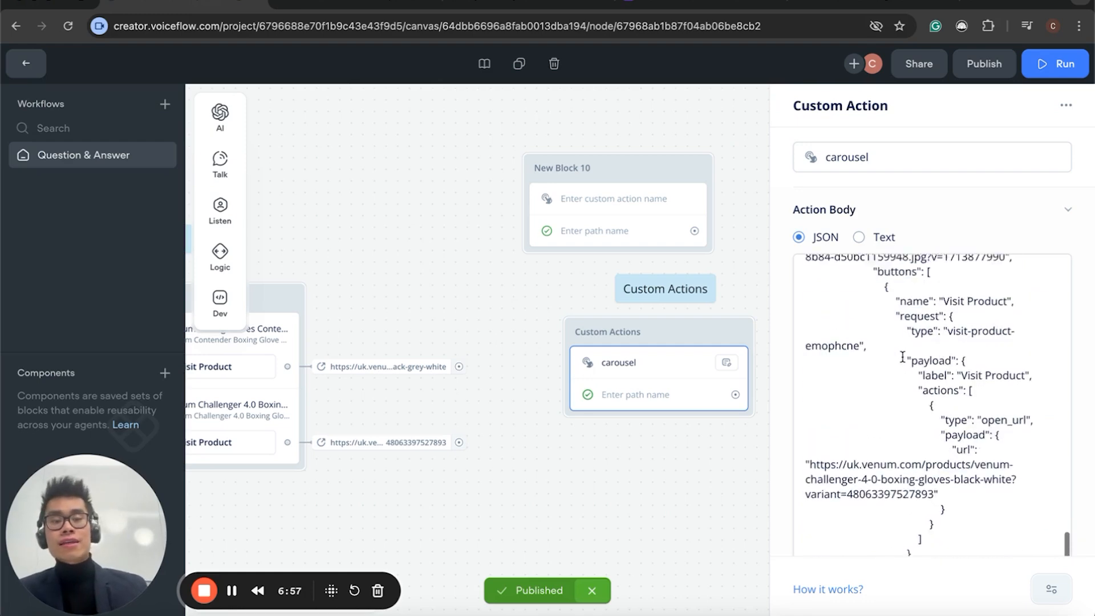
pyautogui.scroll(10, 902, 357)
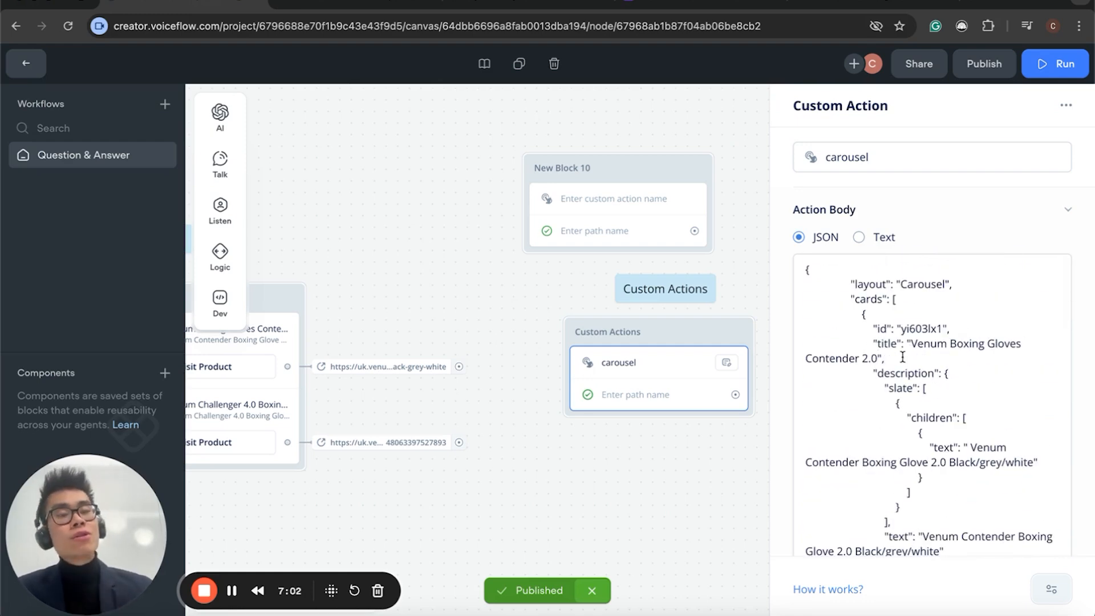
pyautogui.moveTo(801, 269); pyautogui.dragTo(924, 593)
pyautogui.hscroll(-5, 496, 290)
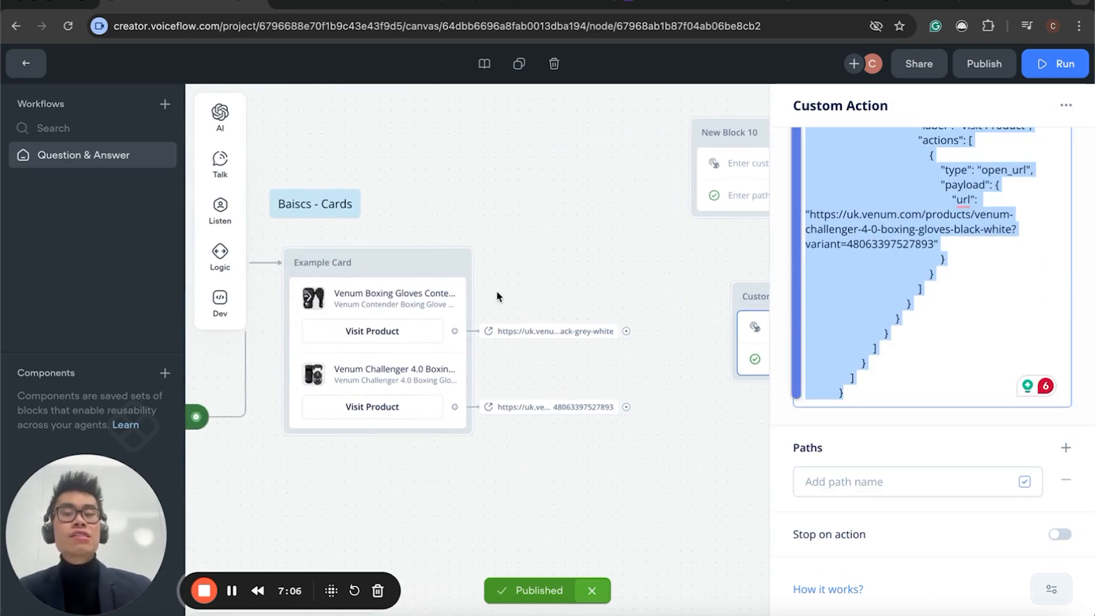
# Show the Example Card carousel's settings with the Contender 2.0 card's image, title and description
pyautogui.click(388, 264)
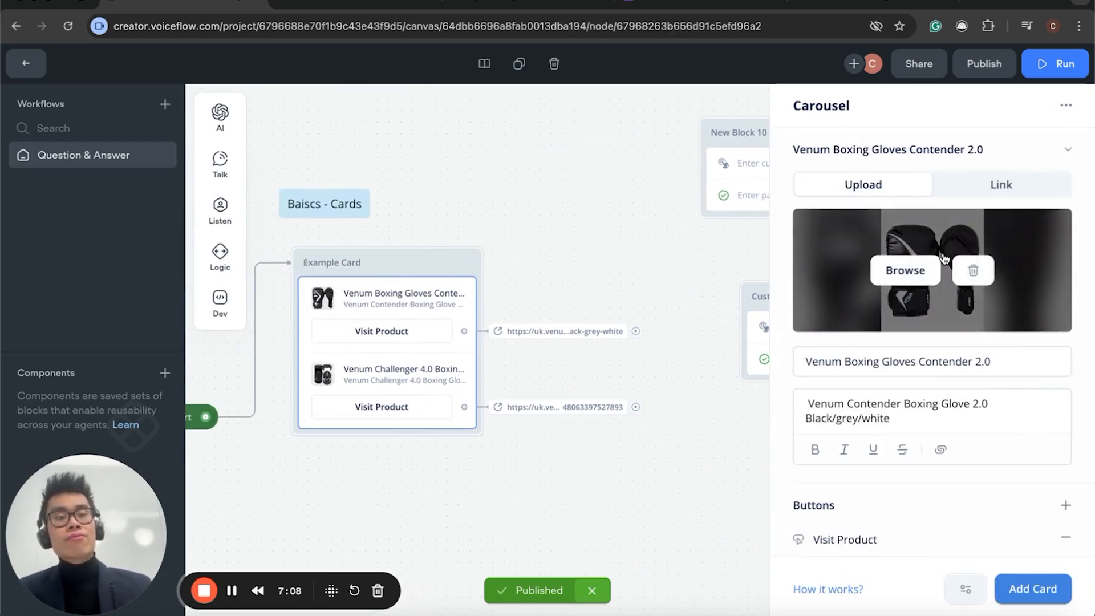
pyautogui.scroll(-1, 941, 325)
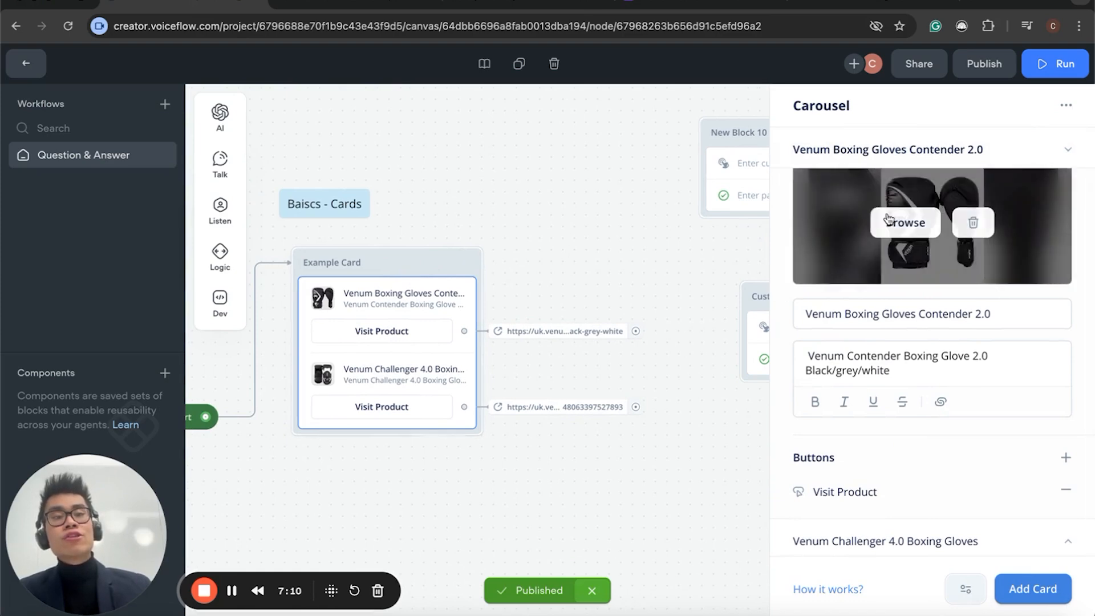
pyautogui.scroll(1, 887, 219)
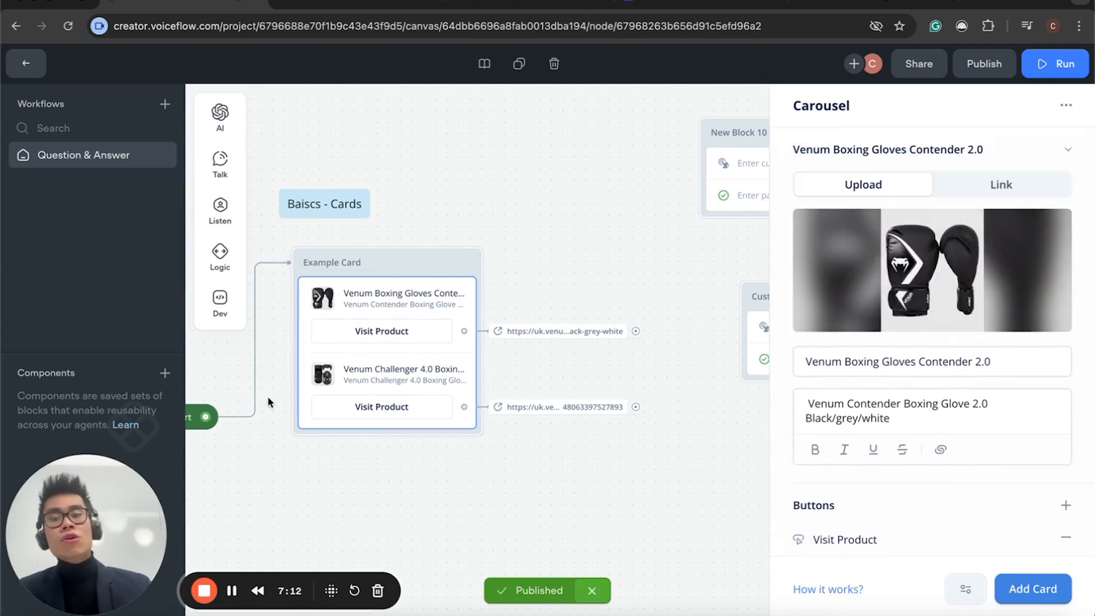
# Test-run the agent from Start and advance the carousel to the next product card
pyautogui.hscroll(-2, 269, 402)
pyautogui.click(239, 419)
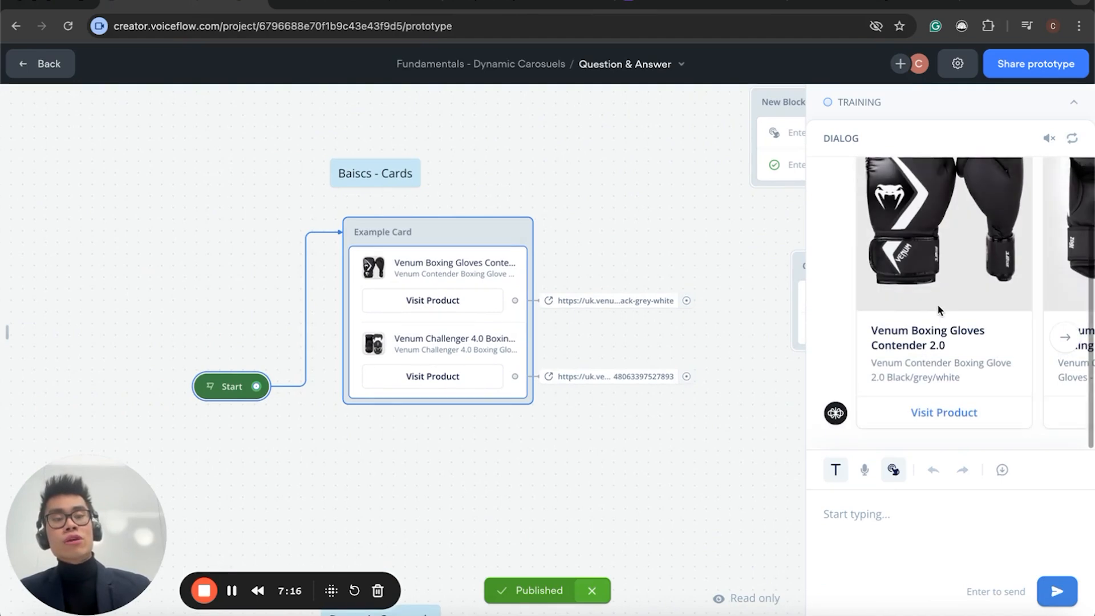
pyautogui.click(1066, 339)
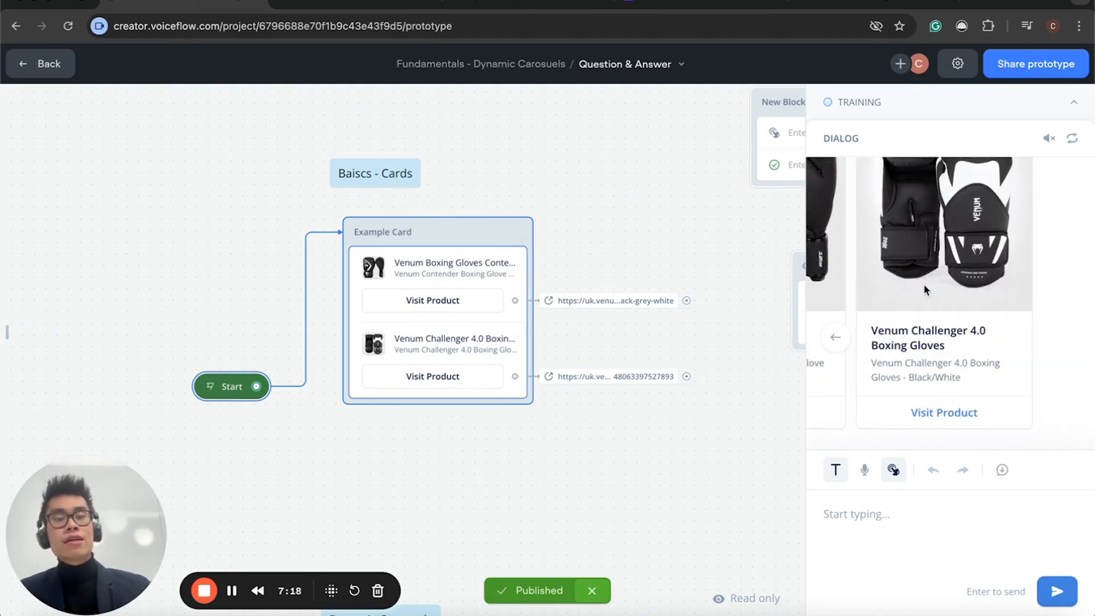
pyautogui.hscroll(5, 721, 285)
# Reopen the carousel custom action, scroll through and select its JSON body, then close the panel
pyautogui.click(546, 471)
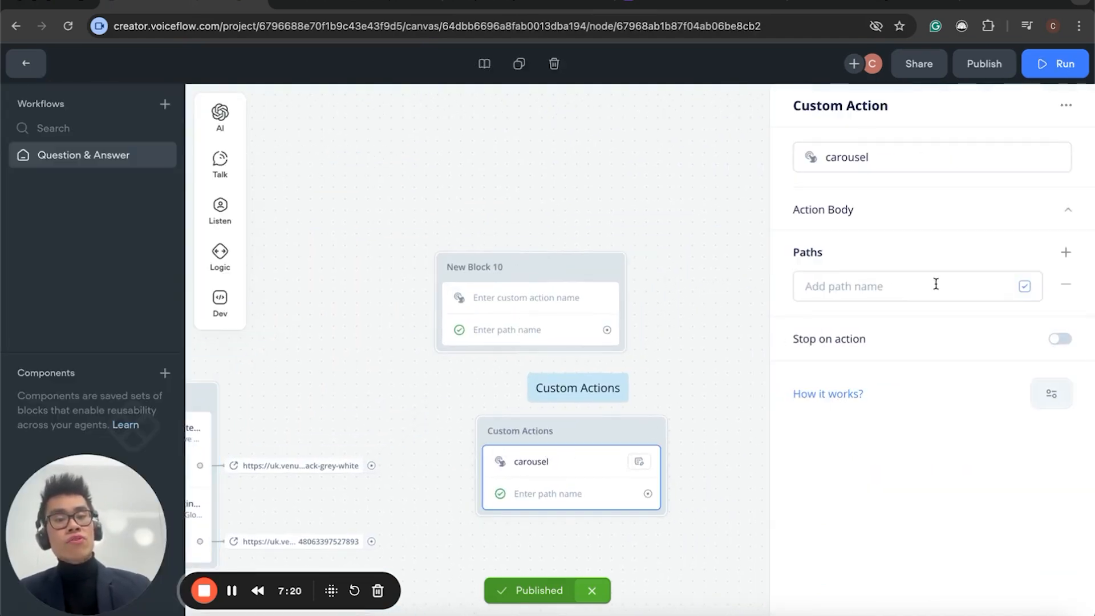
pyautogui.click(909, 206)
pyautogui.scroll(-5, 859, 399)
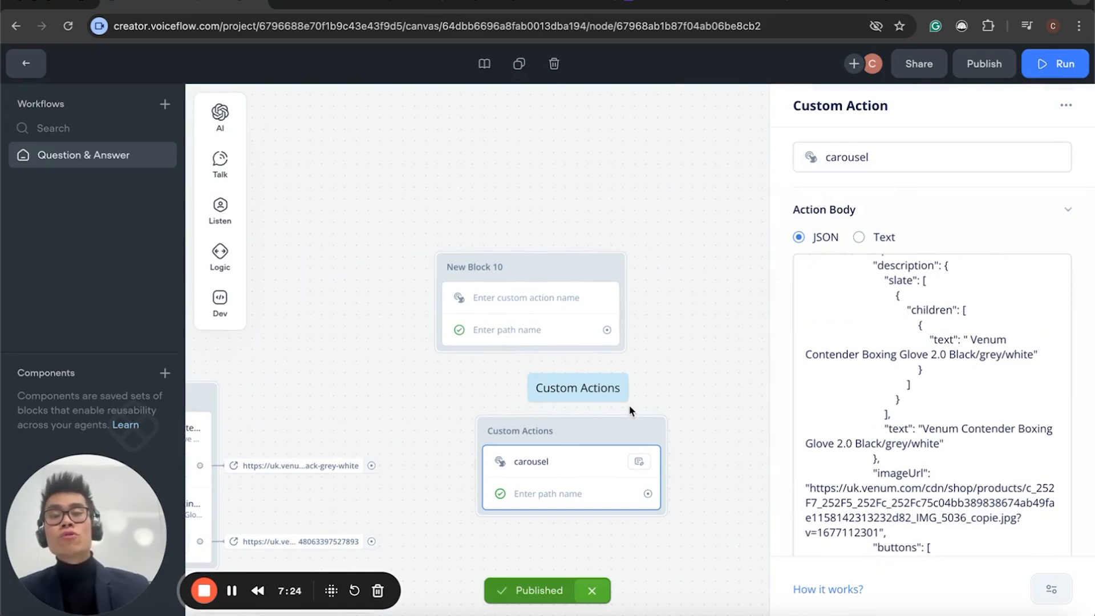
pyautogui.scroll(-3, 697, 365)
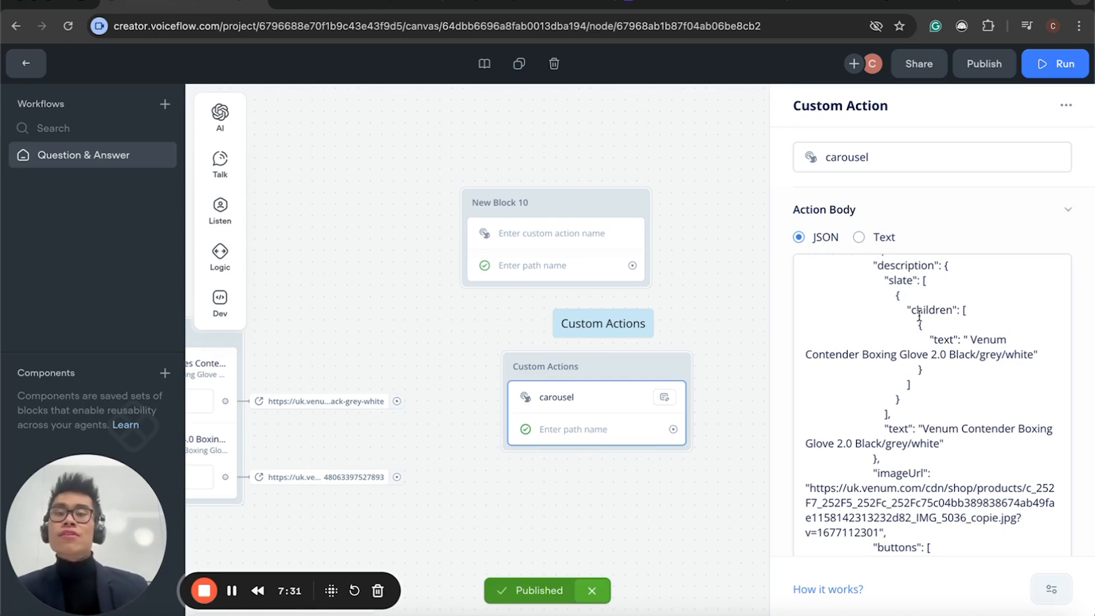
pyautogui.scroll(3, 919, 315)
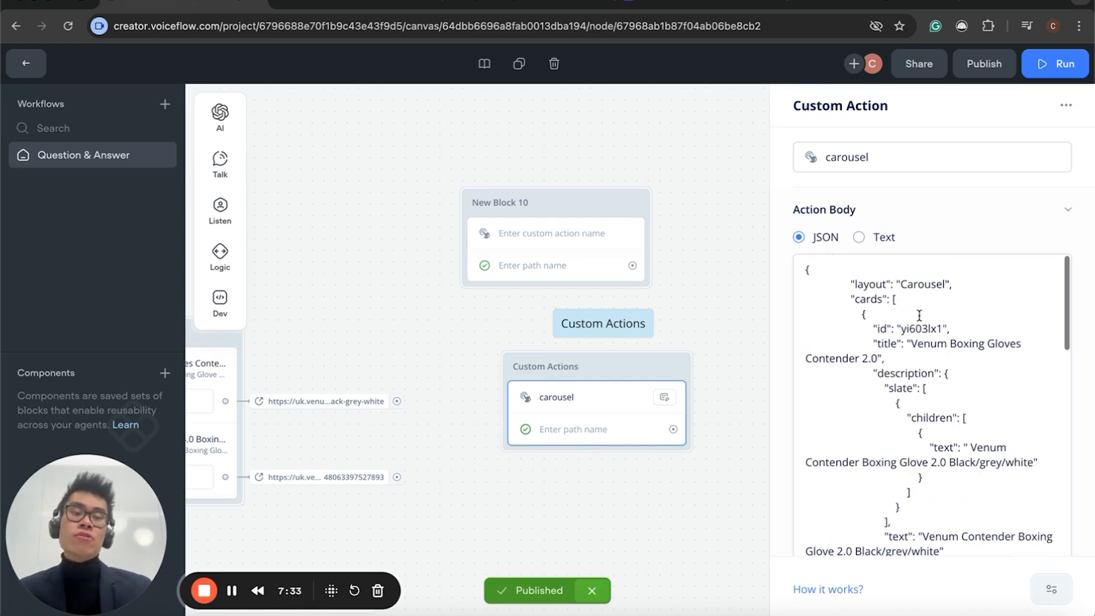
pyautogui.click(799, 264)
pyautogui.moveTo(799, 263); pyautogui.dragTo(929, 400)
pyautogui.scroll(10, 928, 399)
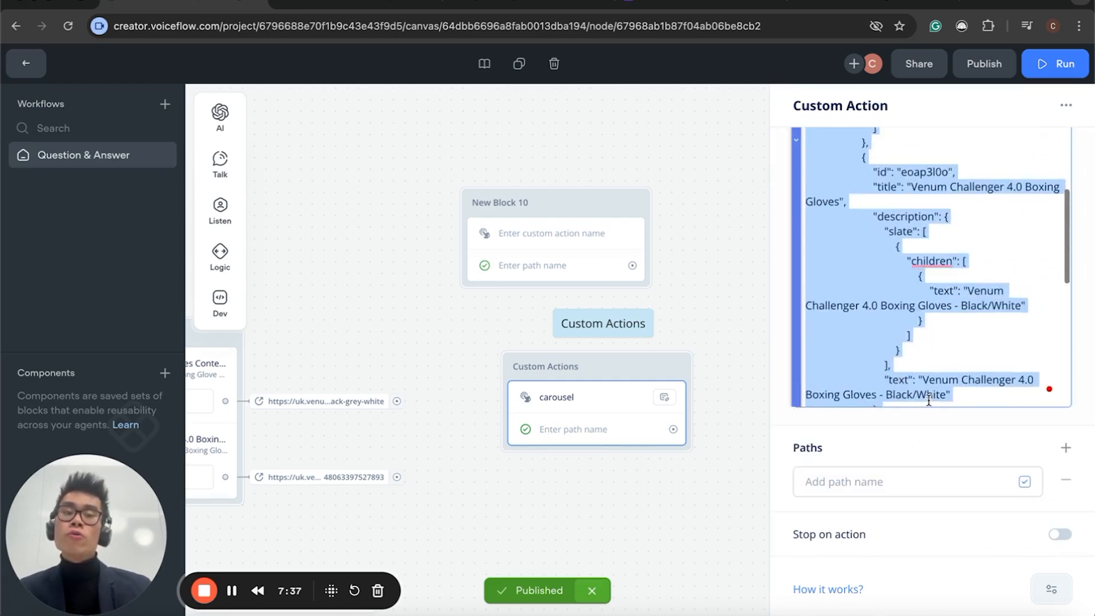
pyautogui.scroll(8, 892, 253)
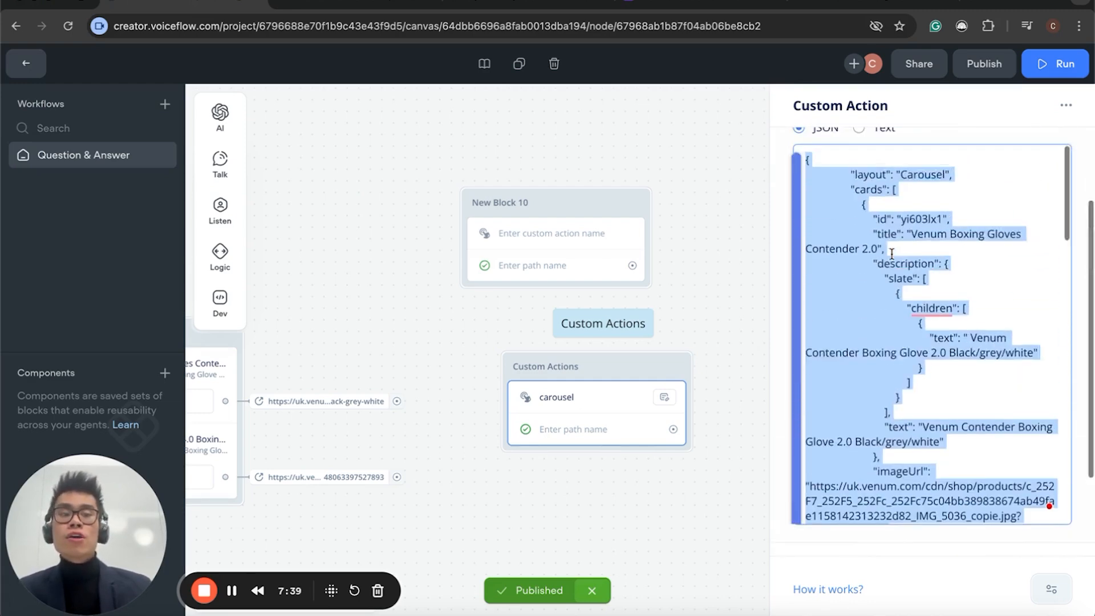
pyautogui.click(894, 345)
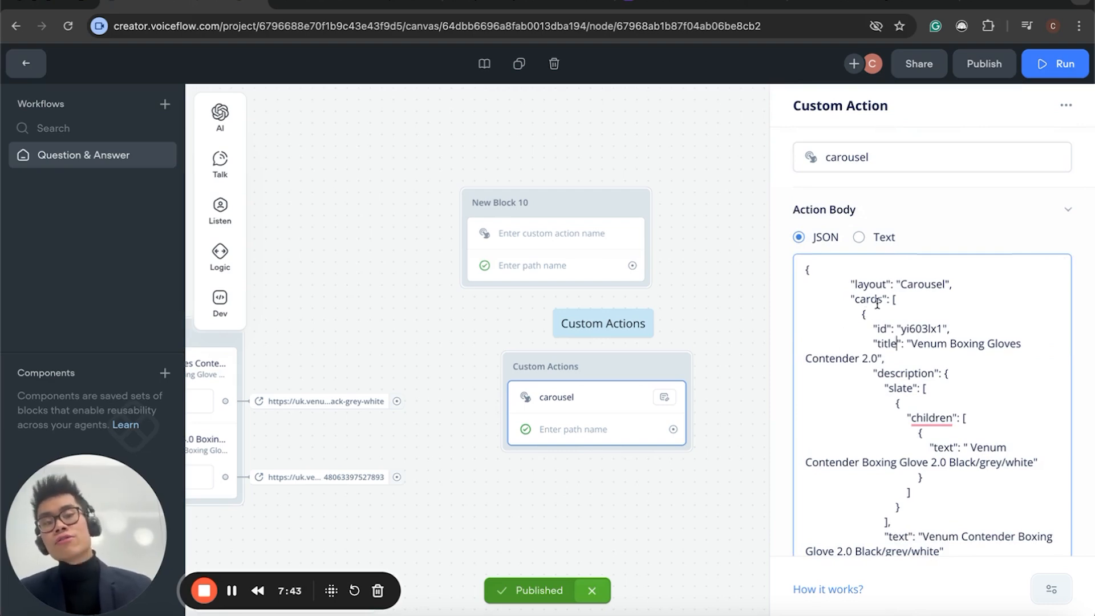
pyautogui.click(403, 318)
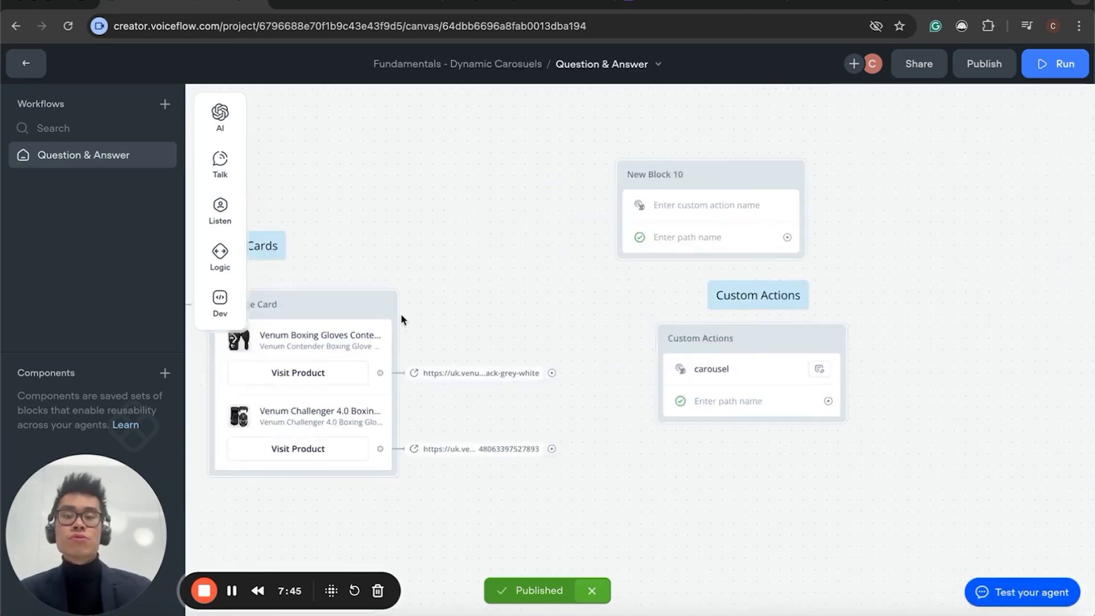
# Dock Chrome DevTools via Inspect and start a prototype test run of the agent
pyautogui.rightClick(745, 63)
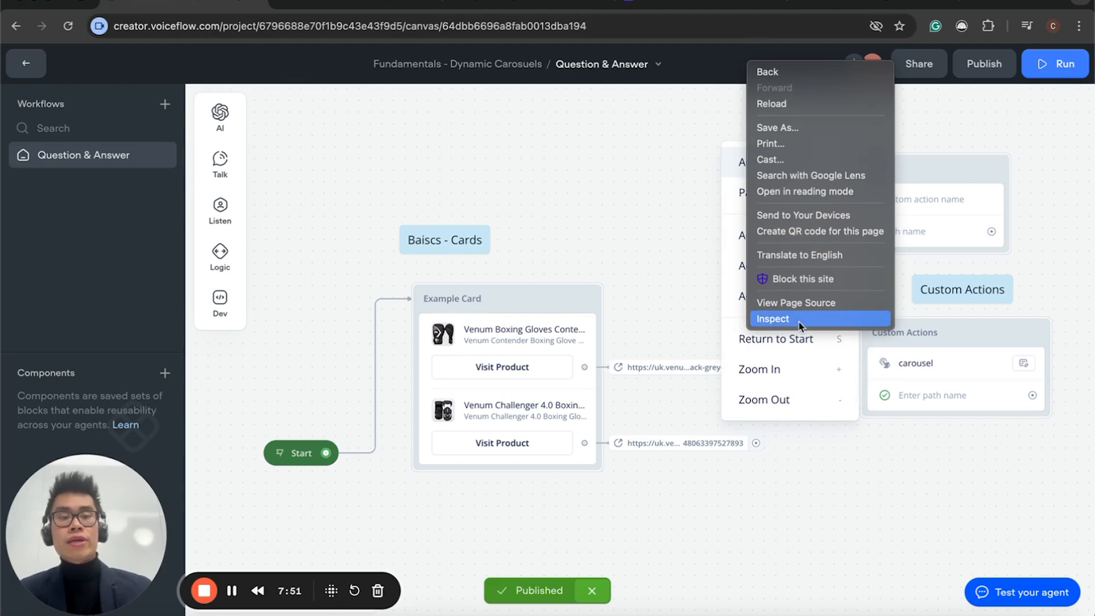
pyautogui.click(773, 318)
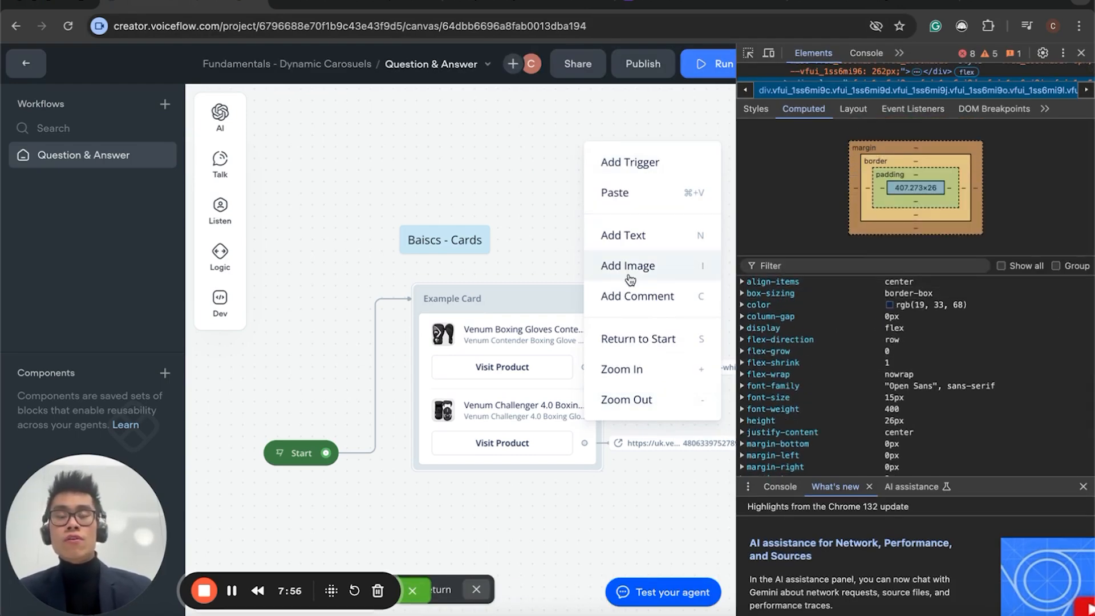
pyautogui.click(281, 454)
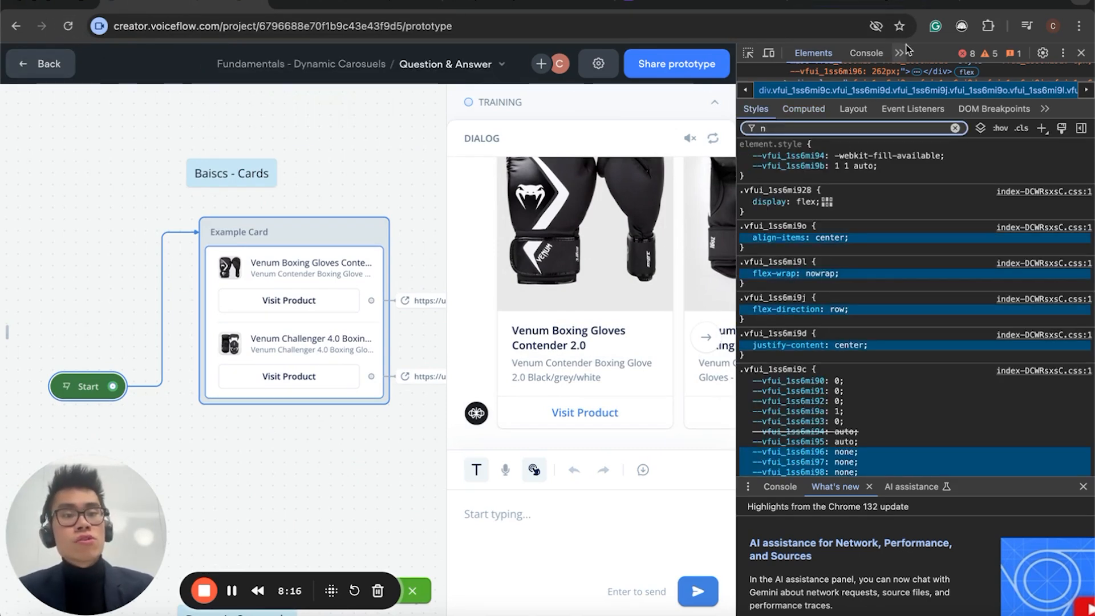
# Filter the Network log to 'interact' and view an interact request's JSON response
pyautogui.click(901, 52)
pyautogui.click(918, 85)
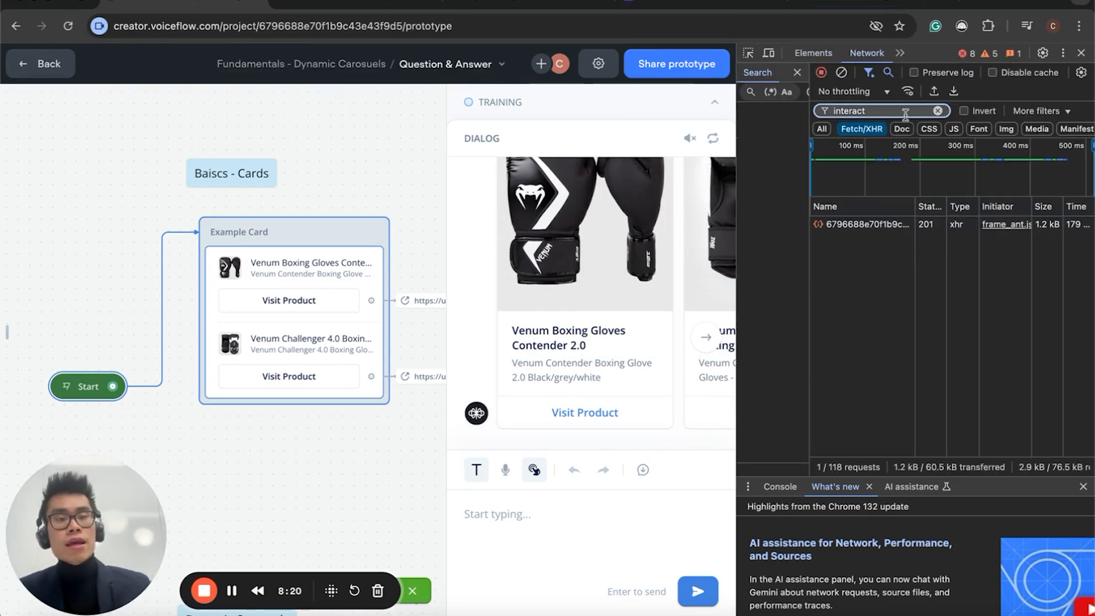
pyautogui.click(938, 111)
pyautogui.write('i')
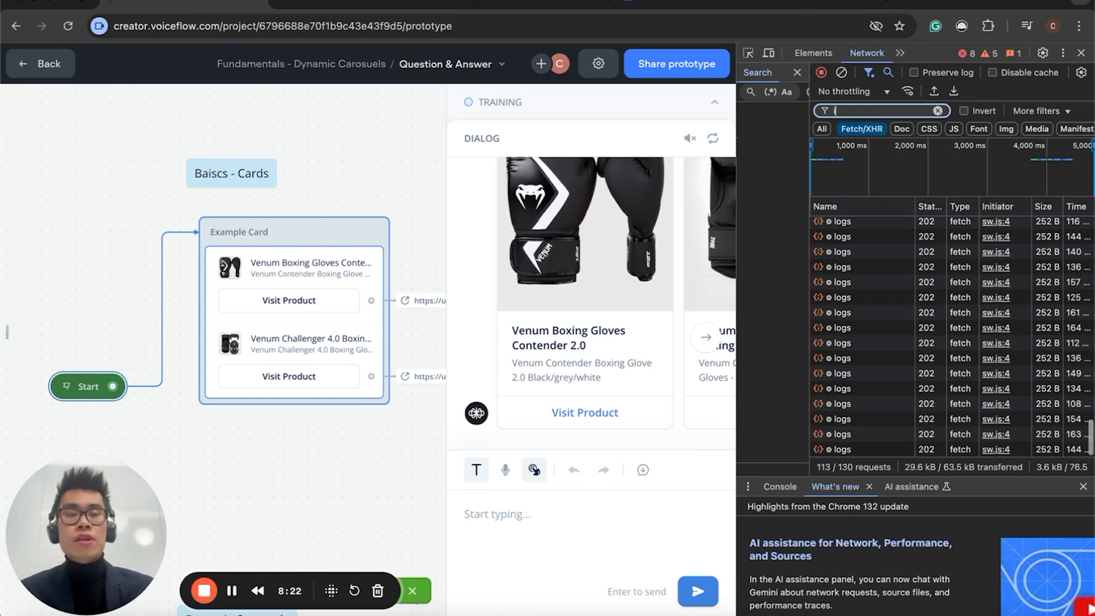
pyautogui.write('nteract')
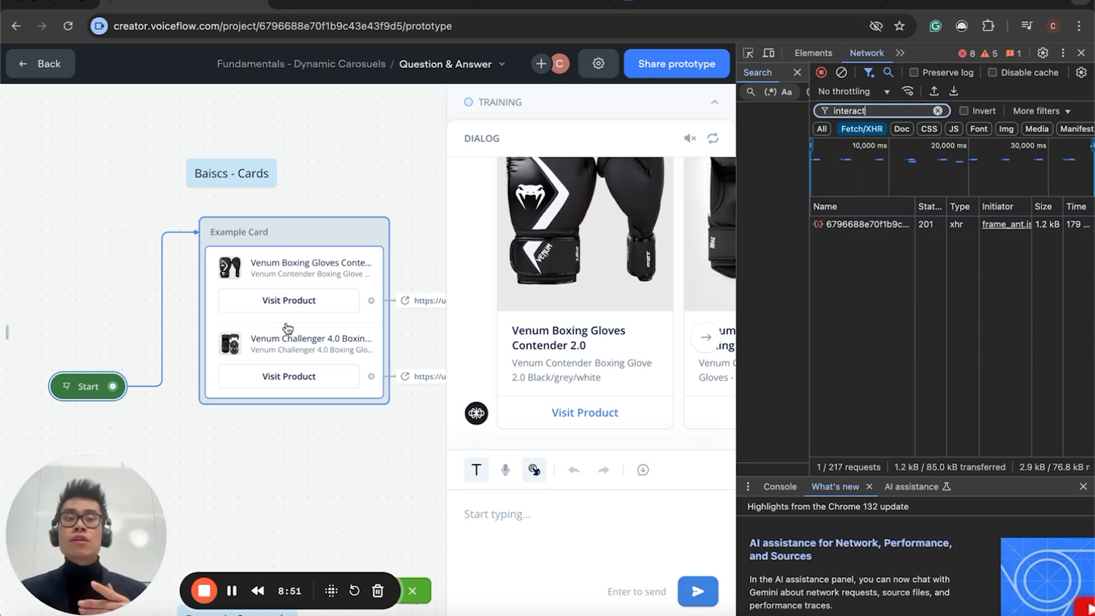
pyautogui.click(875, 111)
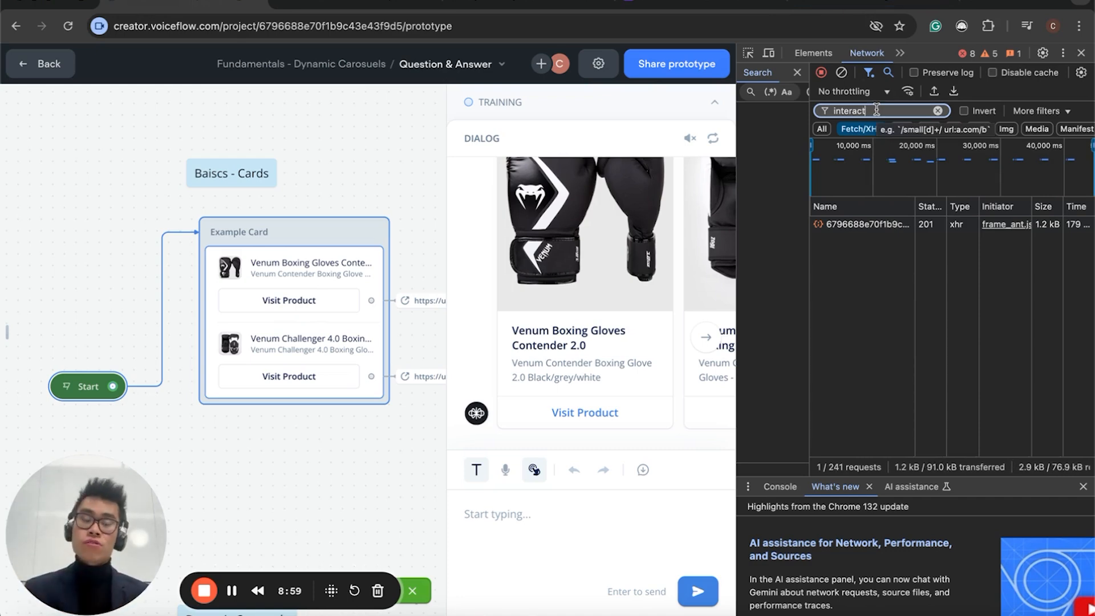
pyautogui.click(868, 223)
pyautogui.click(1039, 207)
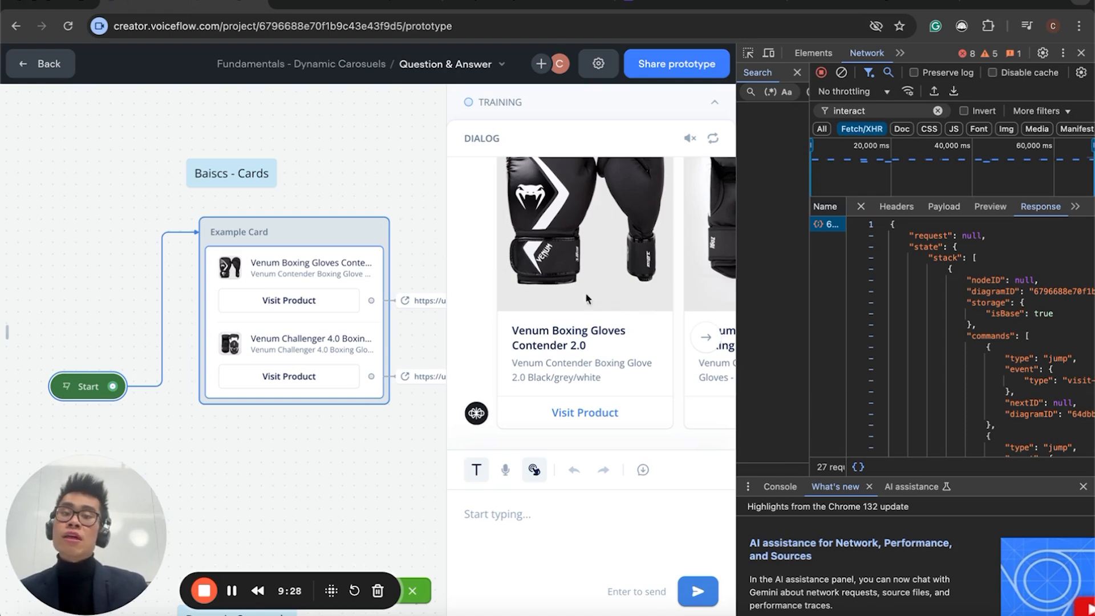
# Examine the response's state and commands sections and resize the DevTools panel
pyautogui.moveTo(919, 247); pyautogui.dragTo(963, 335)
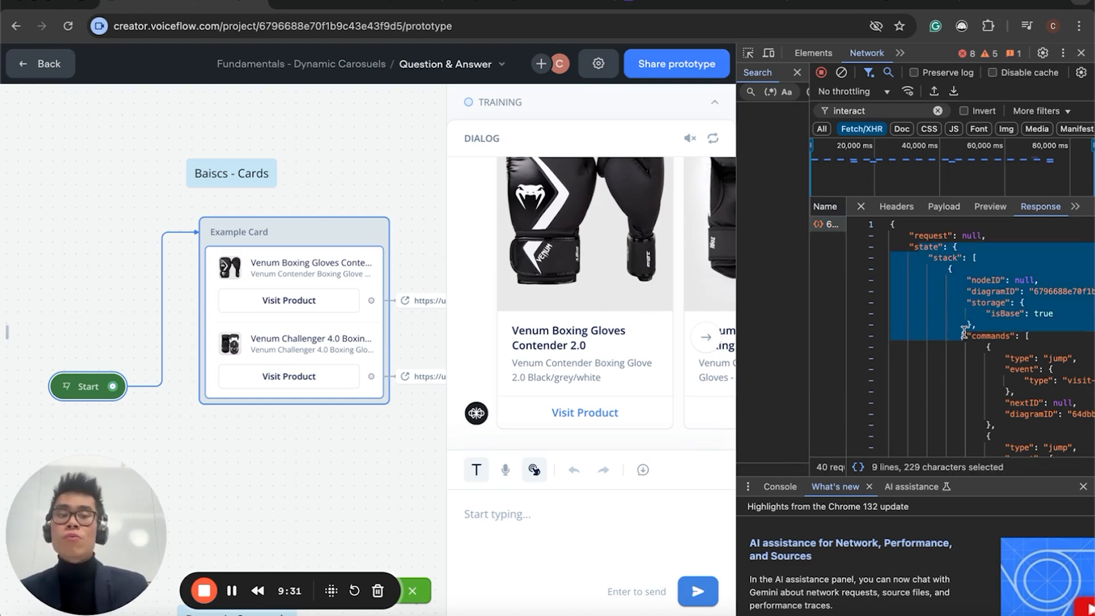
pyautogui.click(964, 334)
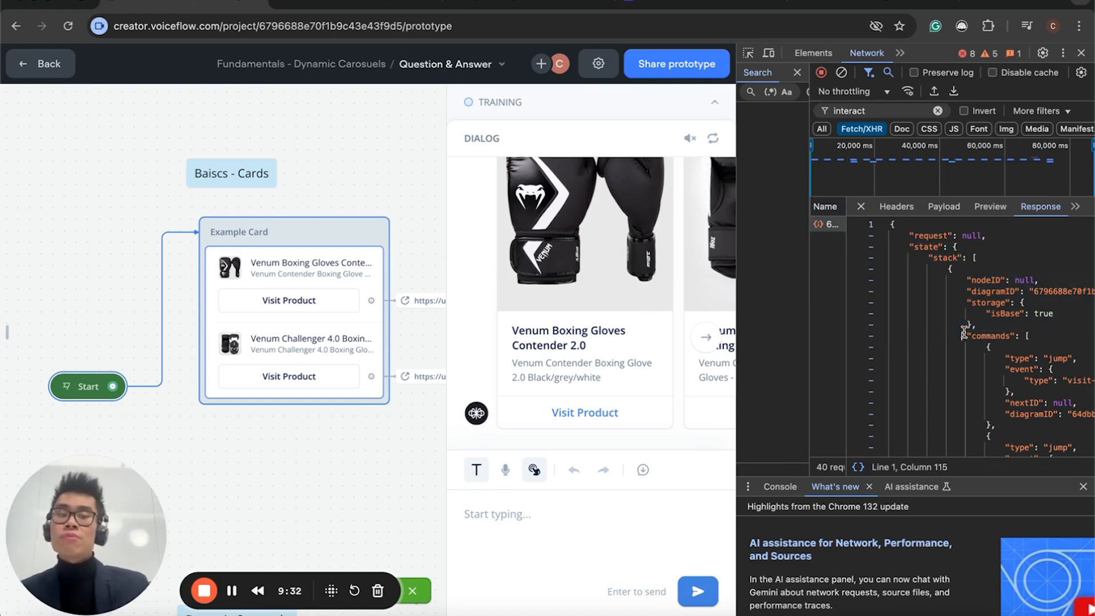
pyautogui.scroll(-8, 964, 333)
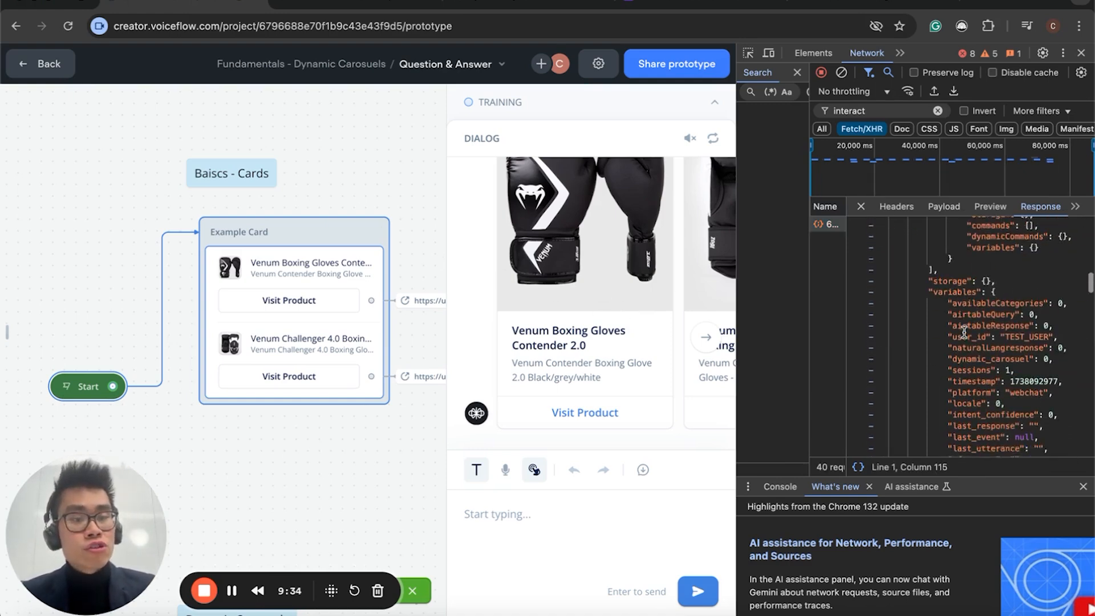
pyautogui.scroll(-15, 964, 332)
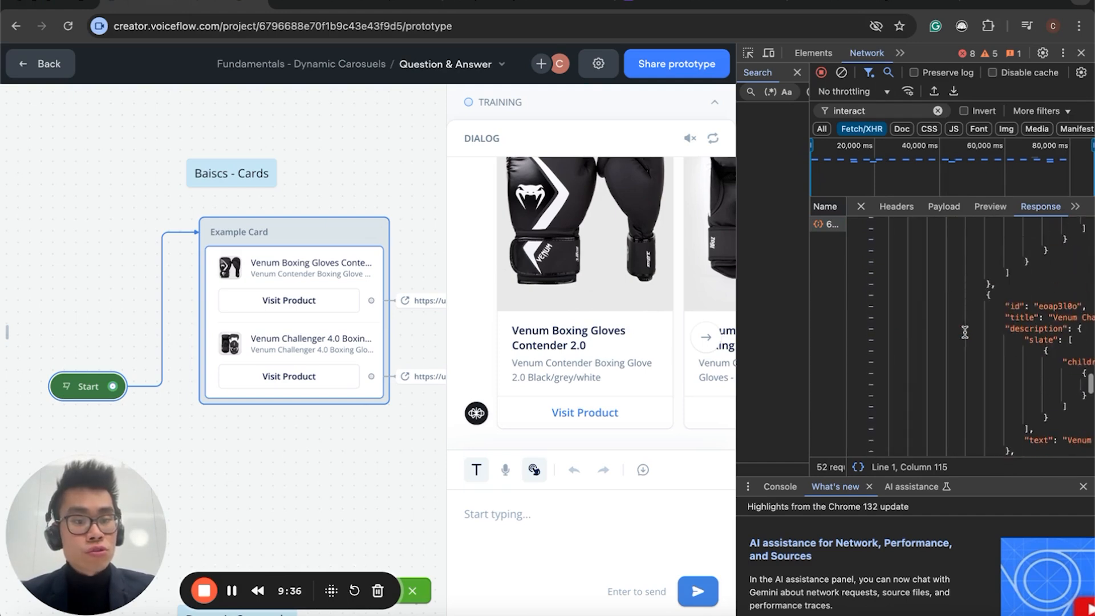
pyautogui.scroll(10, 964, 331)
pyautogui.moveTo(736, 251); pyautogui.dragTo(568, 251)
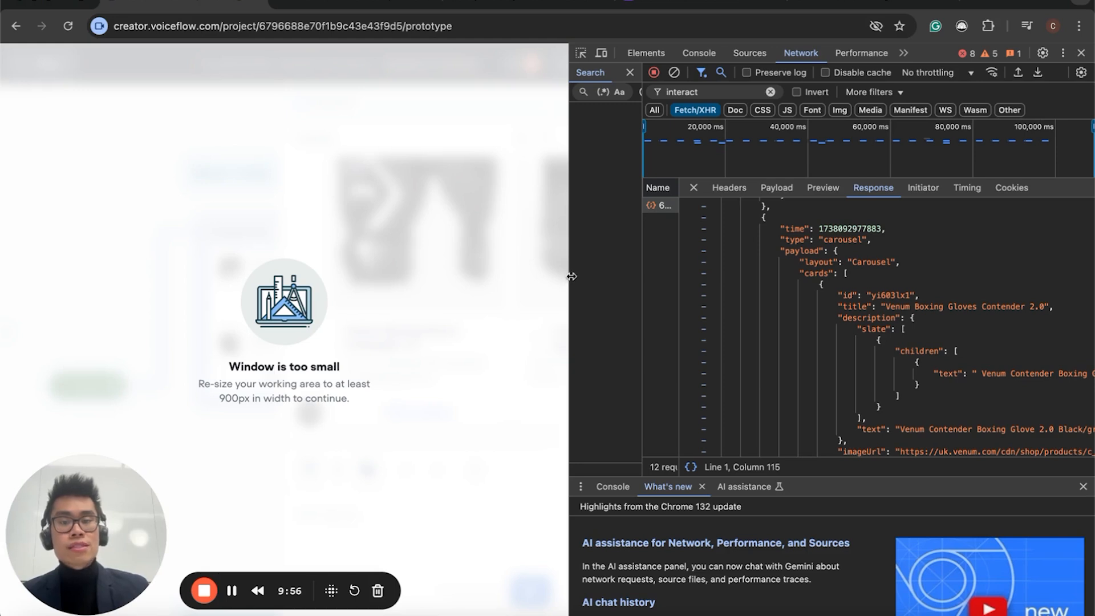
pyautogui.moveTo(568, 276); pyautogui.dragTo(683, 278)
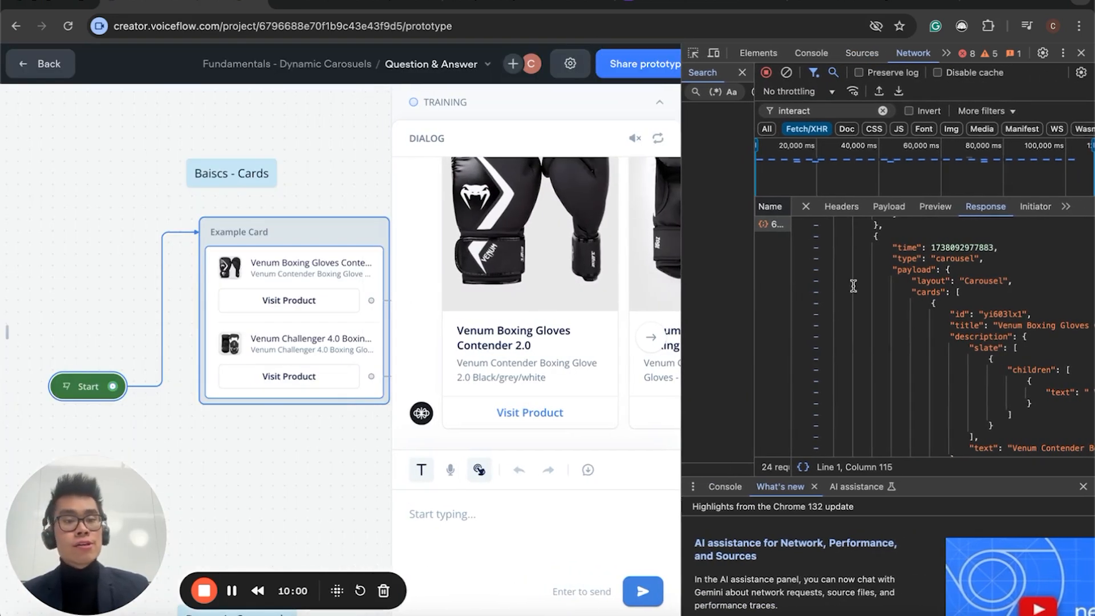
# Copy the carousel payload JSON from the response, then close the DevTools search pane
pyautogui.click(825, 270)
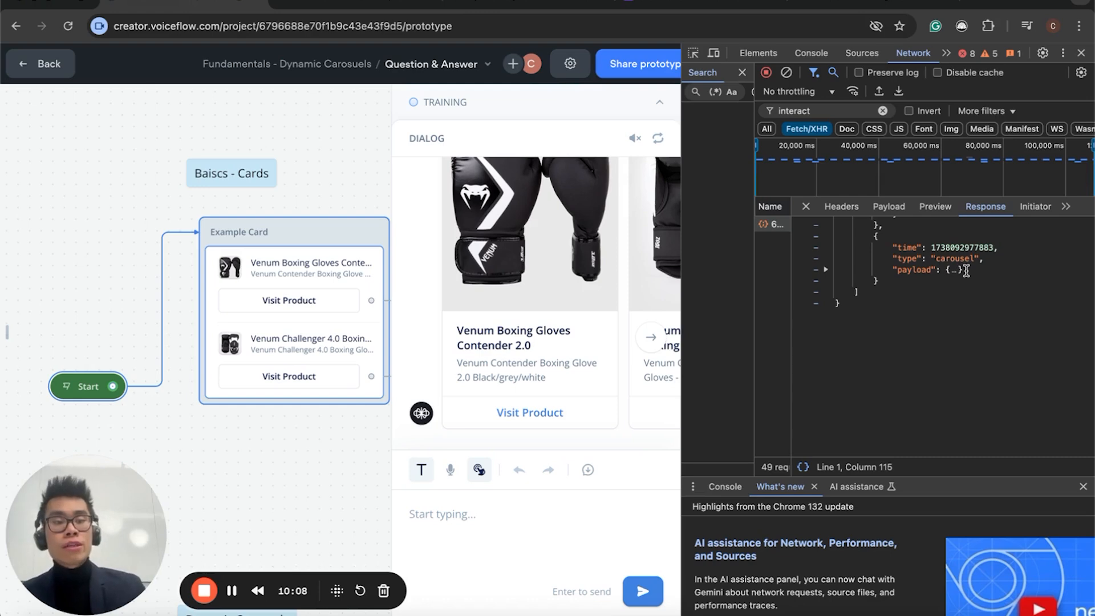
pyautogui.moveTo(966, 271); pyautogui.dragTo(946, 269)
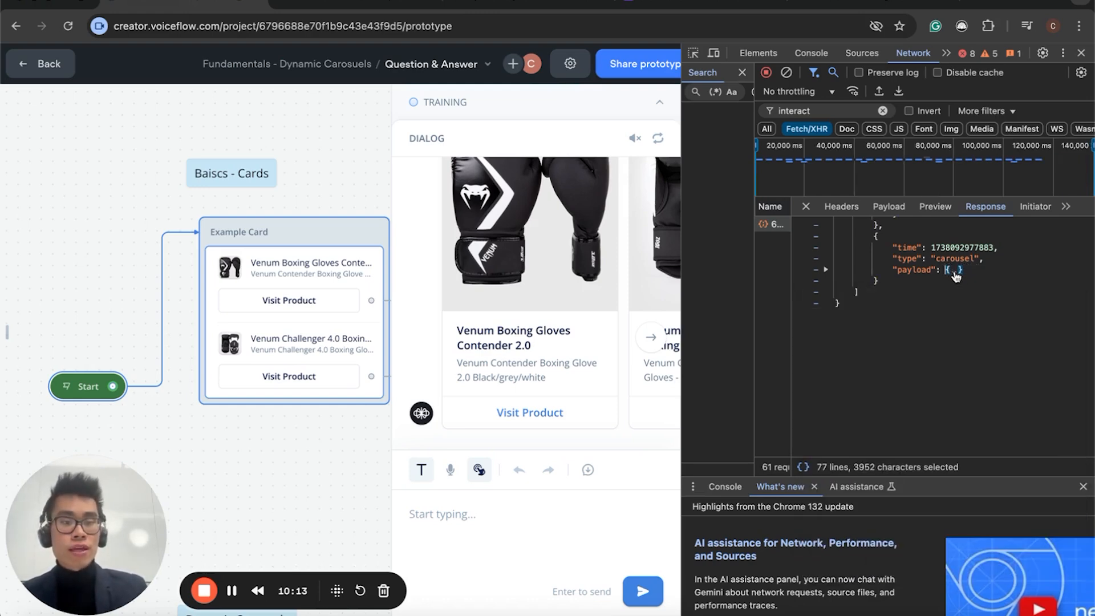
pyautogui.keyDown('alt'); pyautogui.click(825, 269); pyautogui.keyUp('alt')
pyautogui.scroll(-5, 907, 320)
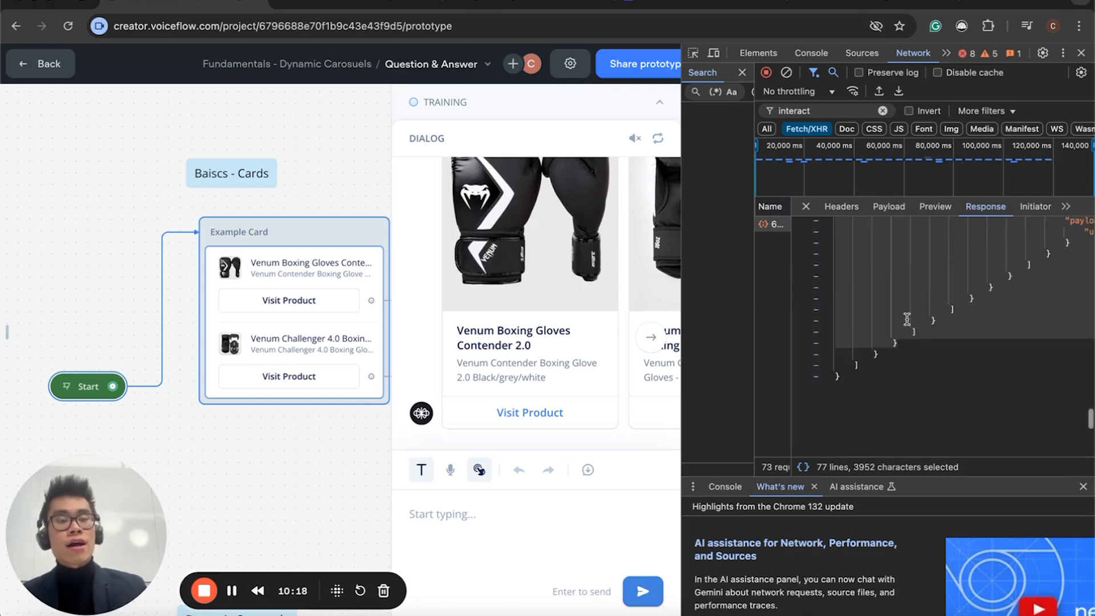
pyautogui.scroll(8, 906, 319)
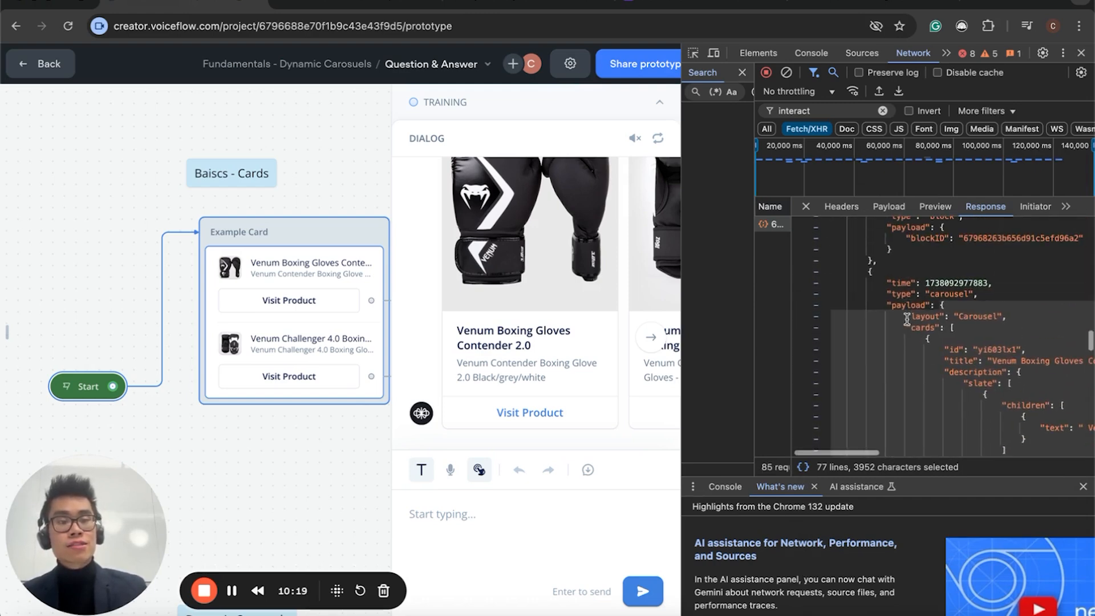
pyautogui.rightClick(906, 319)
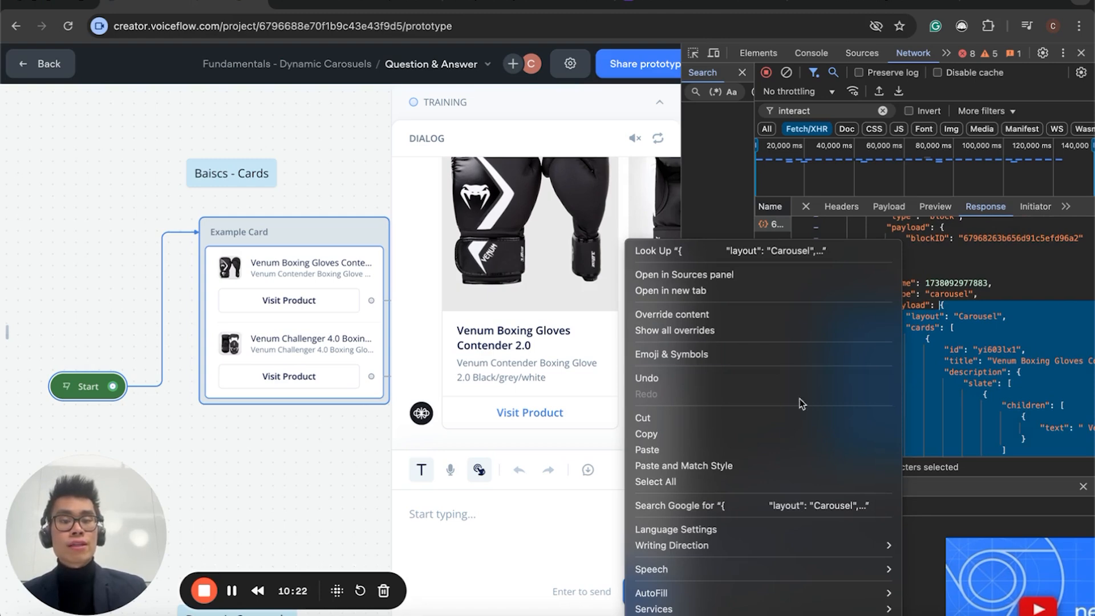
pyautogui.click(792, 433)
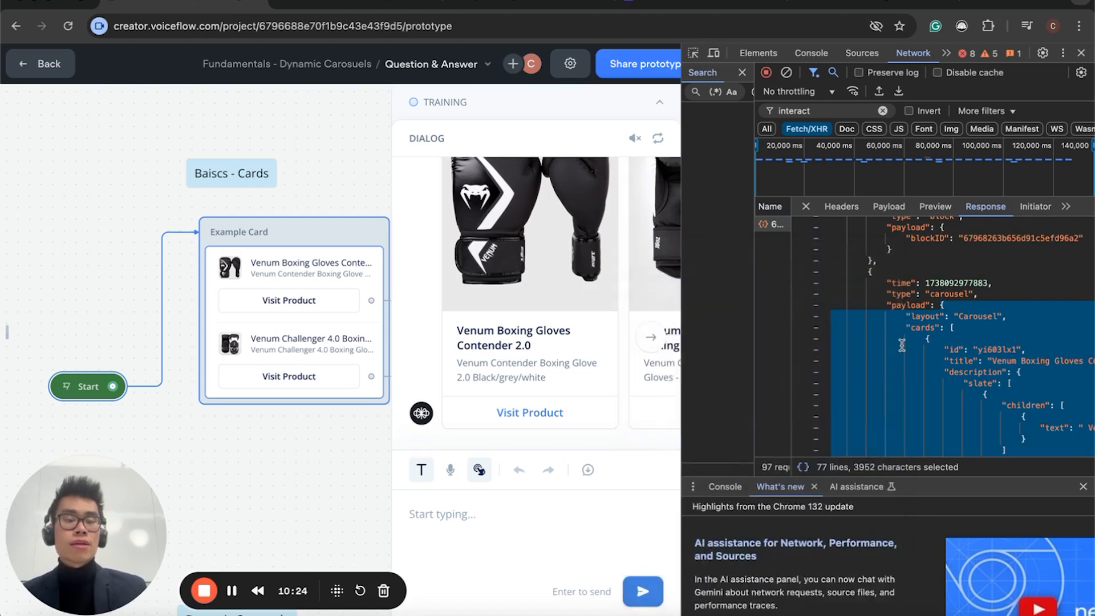
pyautogui.click(354, 160)
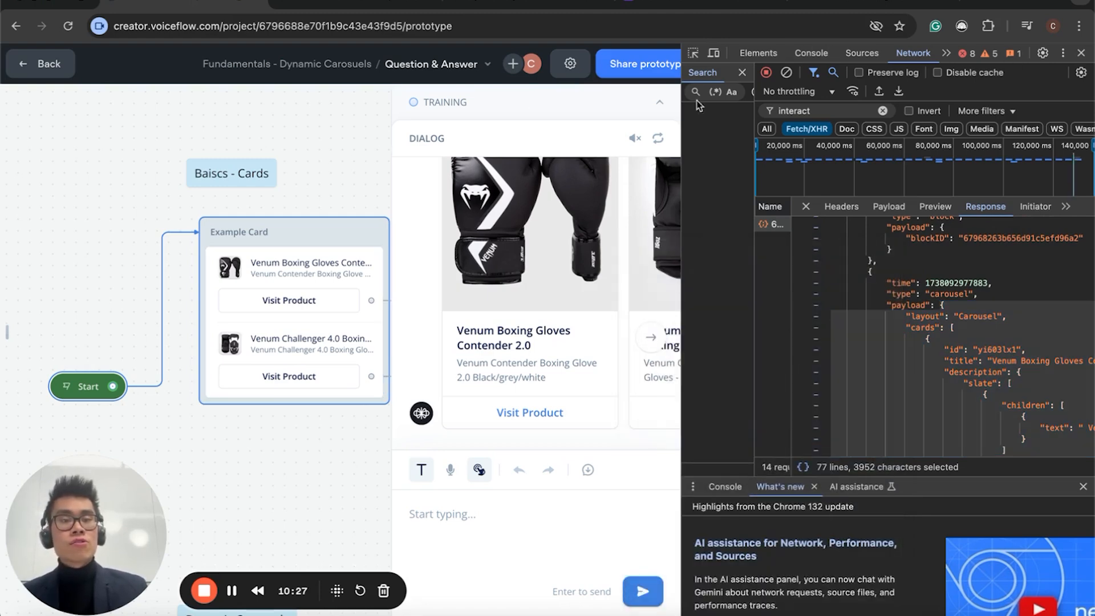
pyautogui.click(742, 73)
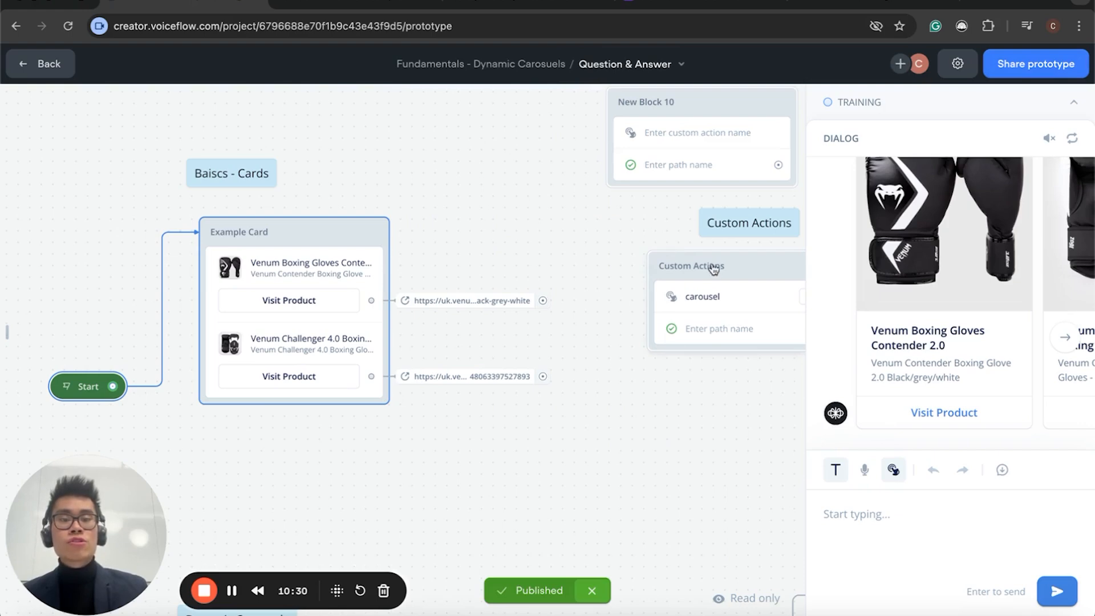
# Paste the copied carousel JSON into the empty Action Body of New Block 10's custom action
pyautogui.click(727, 265)
pyautogui.click(666, 144)
pyautogui.click(860, 222)
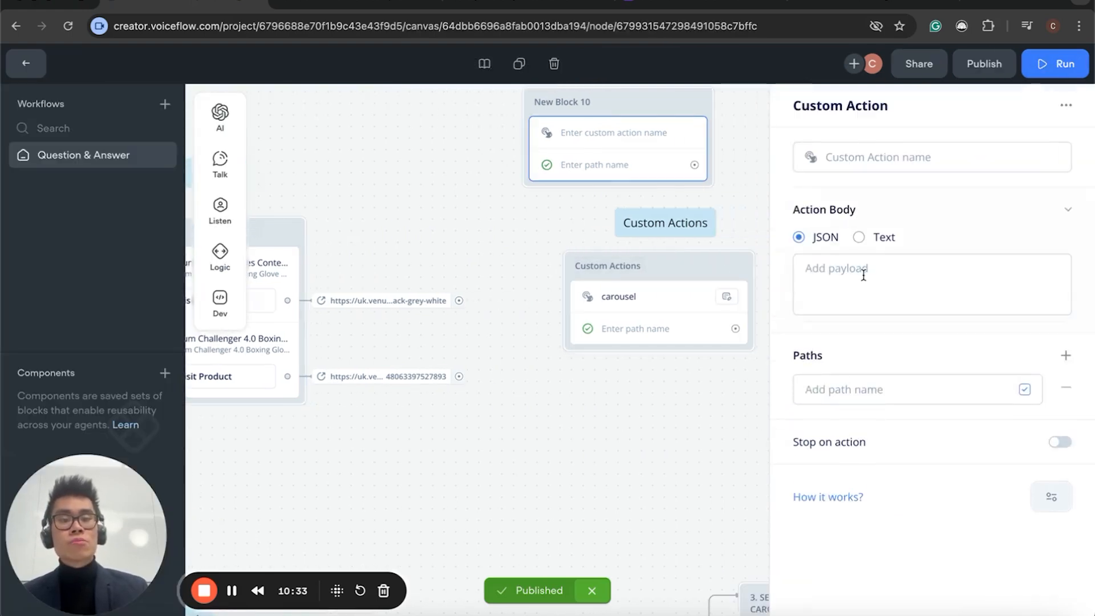
pyautogui.click(862, 275)
pyautogui.press('super+v')
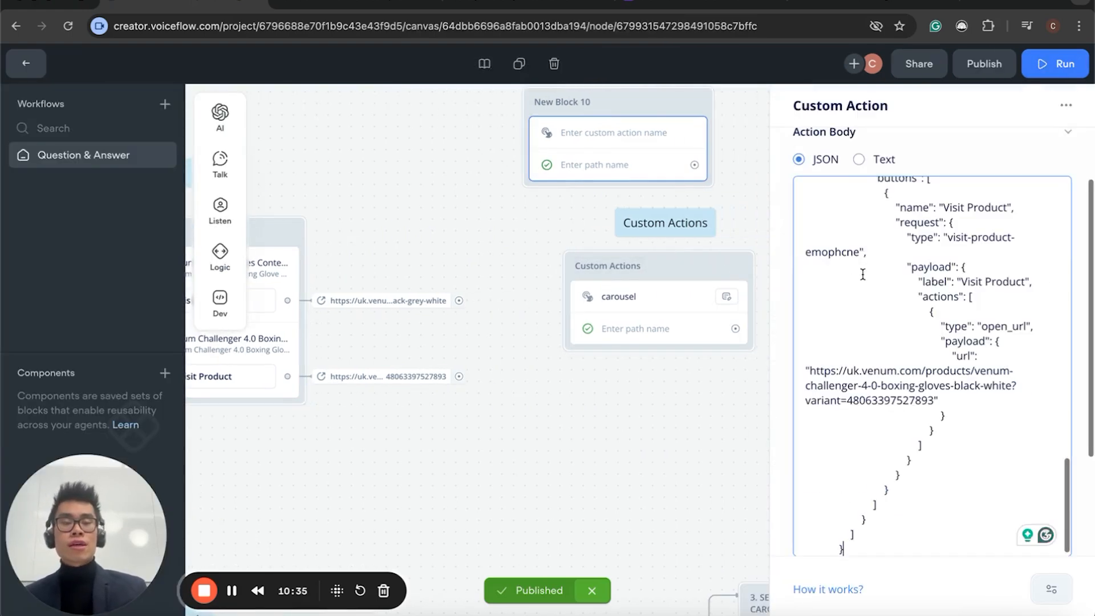
pyautogui.scroll(15, 863, 274)
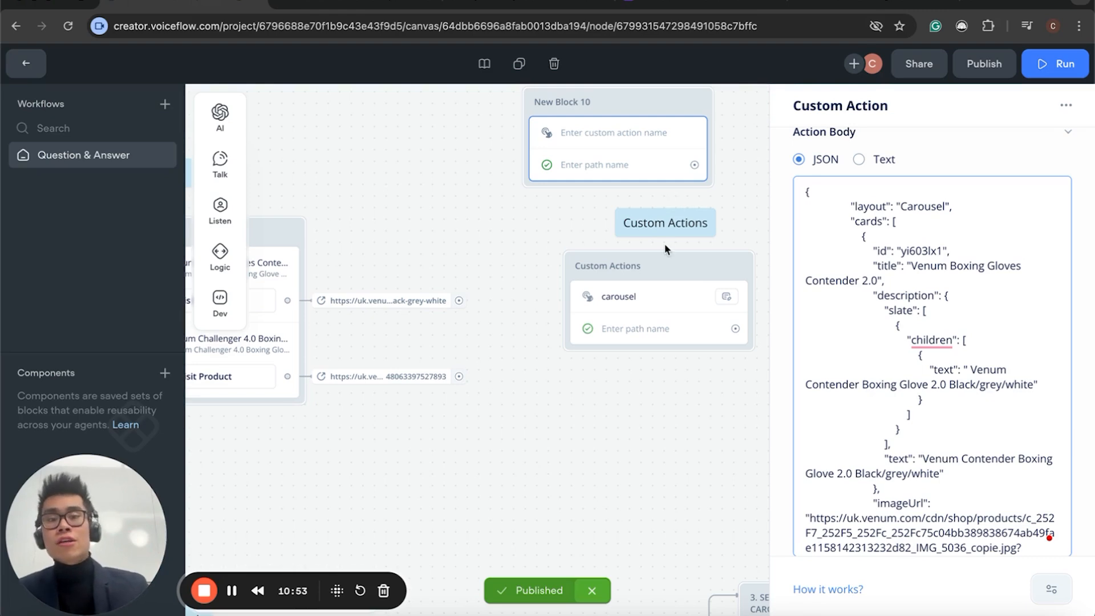
pyautogui.scroll(-10, 893, 363)
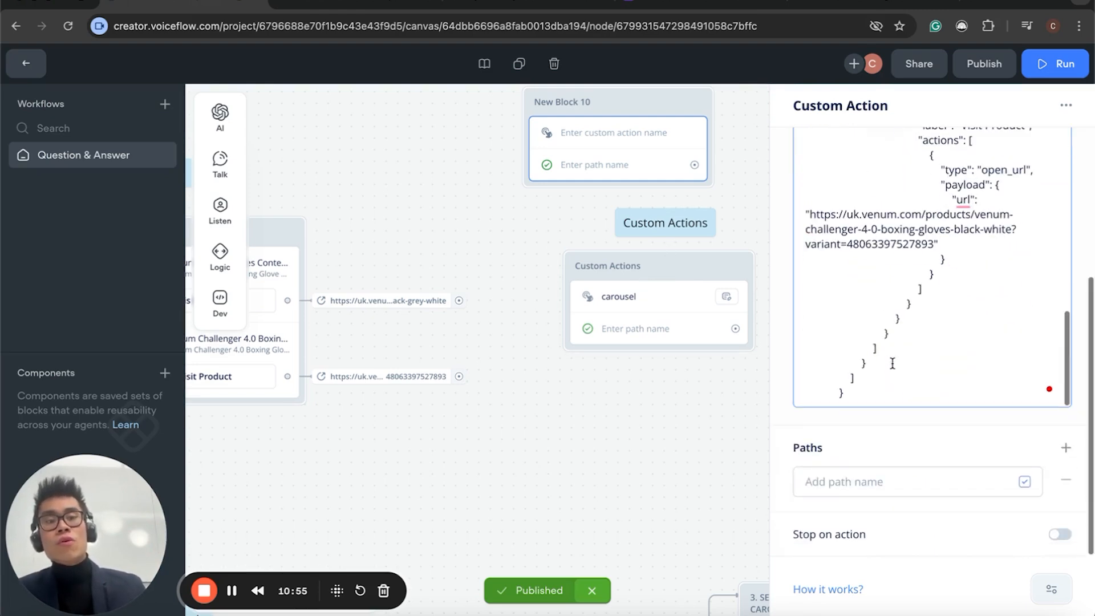
pyautogui.scroll(8, 892, 363)
# Reopen the carousel custom action and inspect its name and Carousel layout value
pyautogui.click(756, 369)
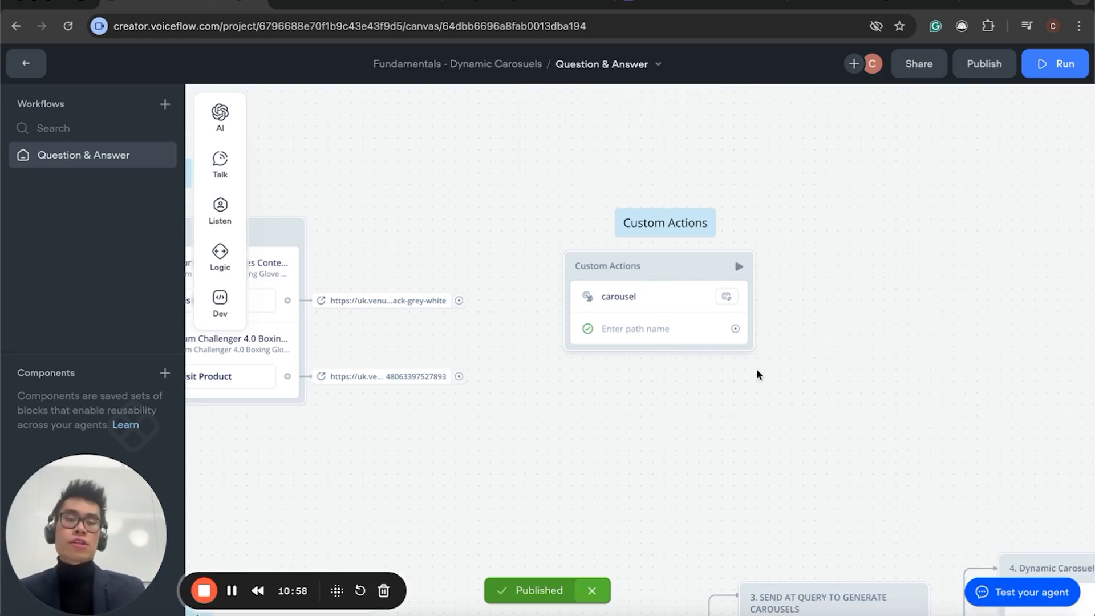
pyautogui.hscroll(-5, 764, 382)
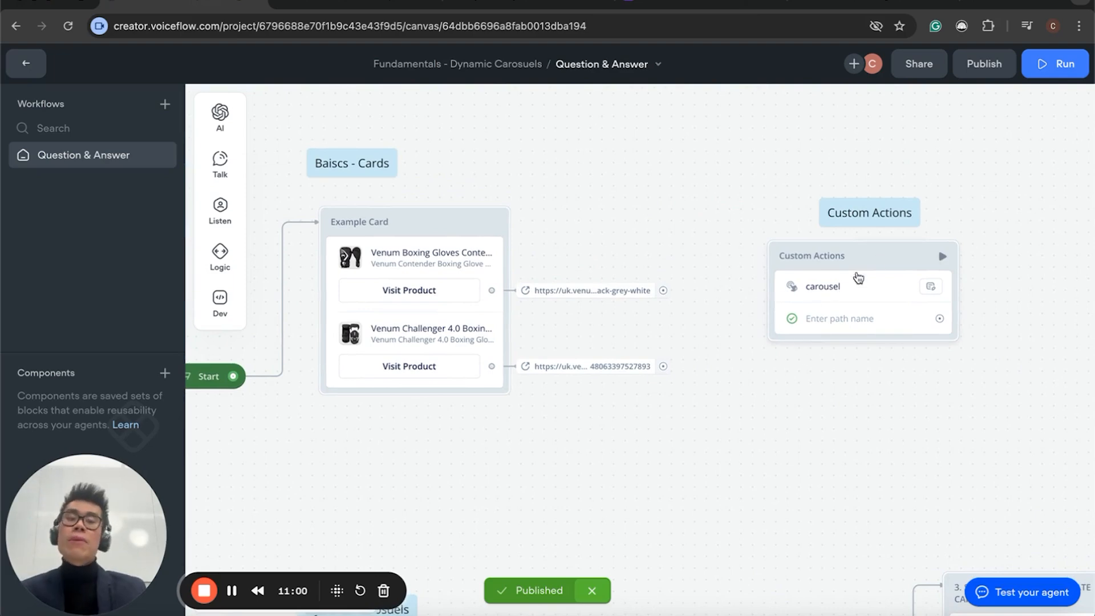
pyautogui.click(890, 251)
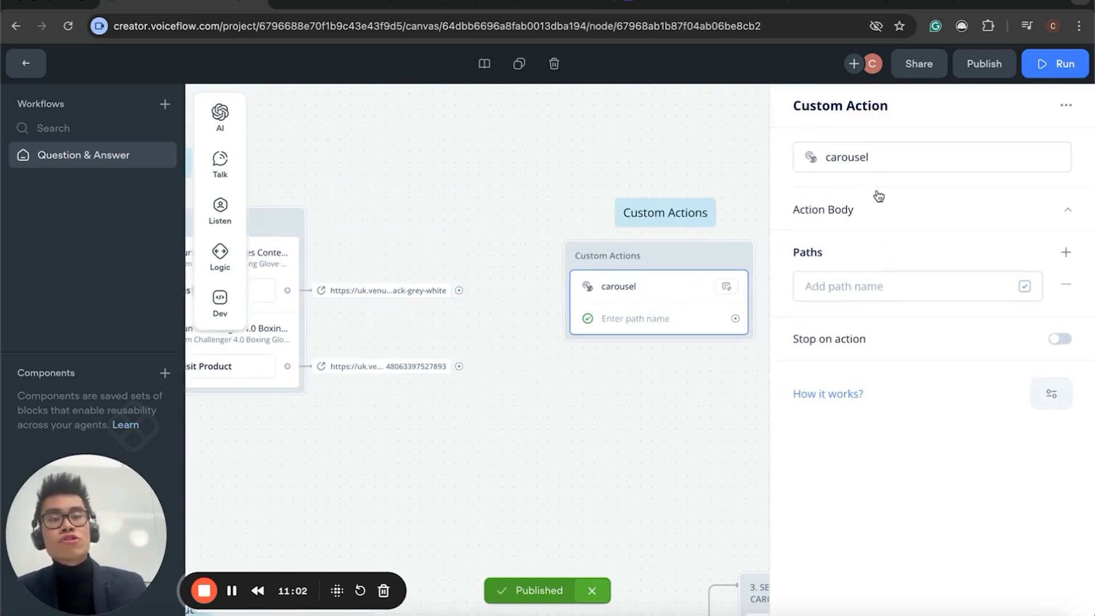
pyautogui.click(880, 220)
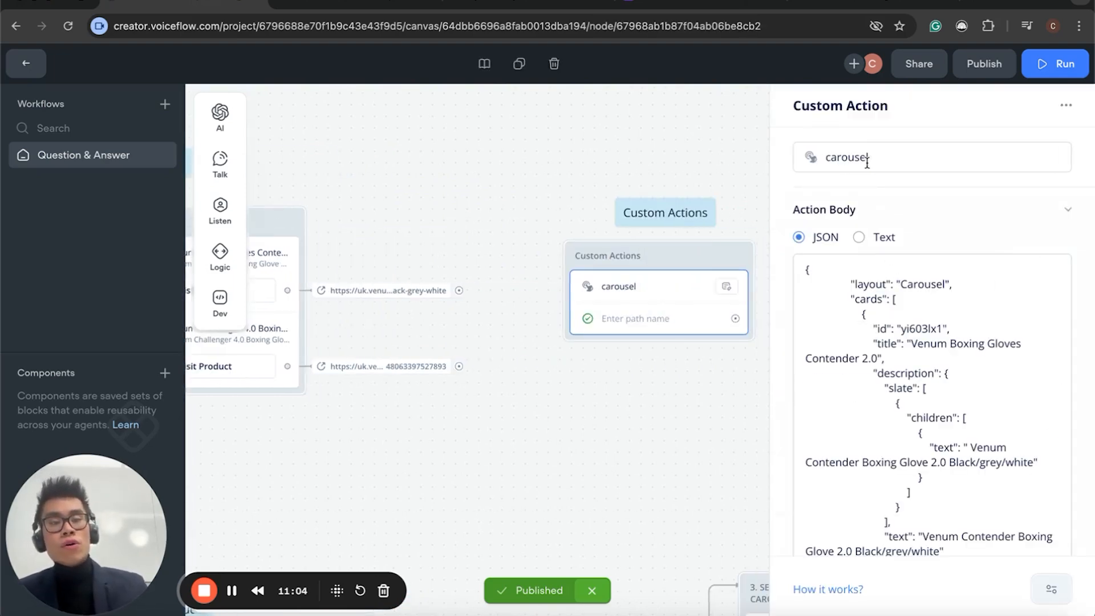
pyautogui.moveTo(882, 156); pyautogui.dragTo(814, 156)
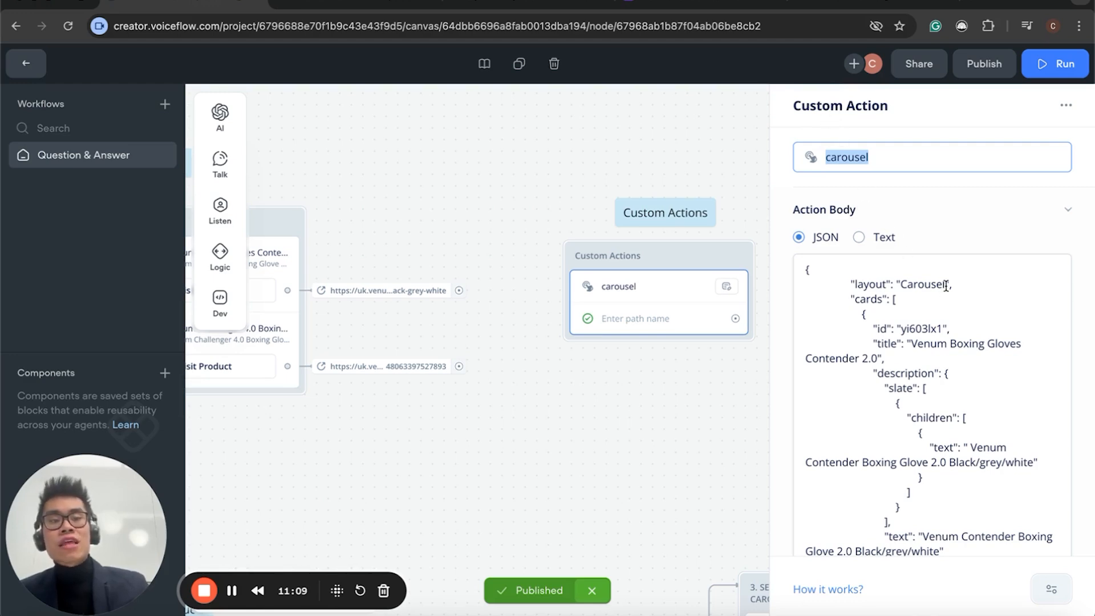
pyautogui.moveTo(946, 286); pyautogui.dragTo(900, 285)
pyautogui.click(929, 271)
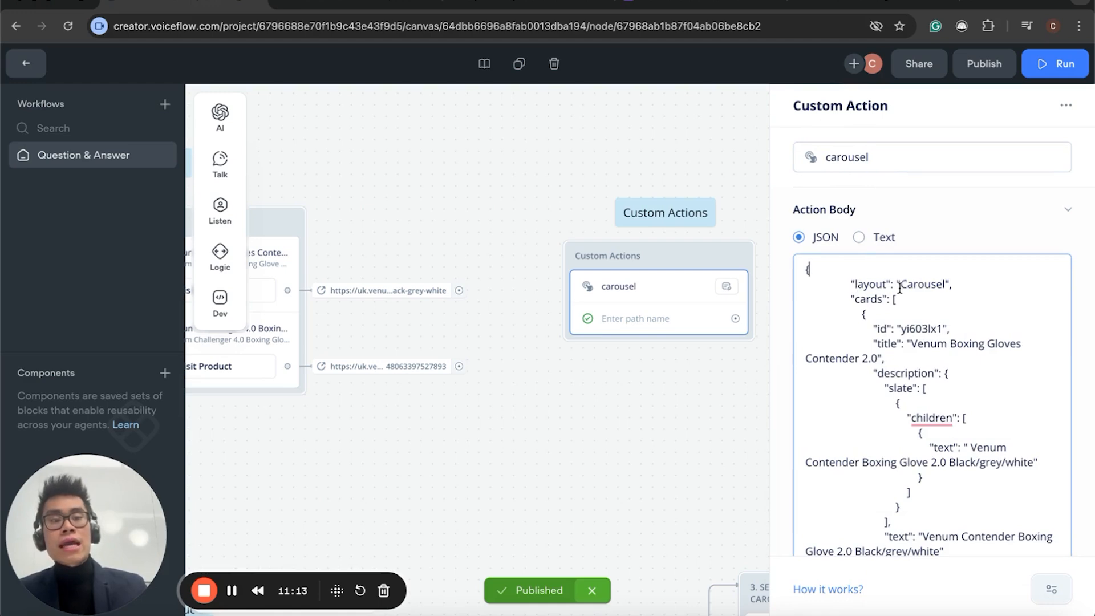
pyautogui.moveTo(900, 285); pyautogui.dragTo(945, 282)
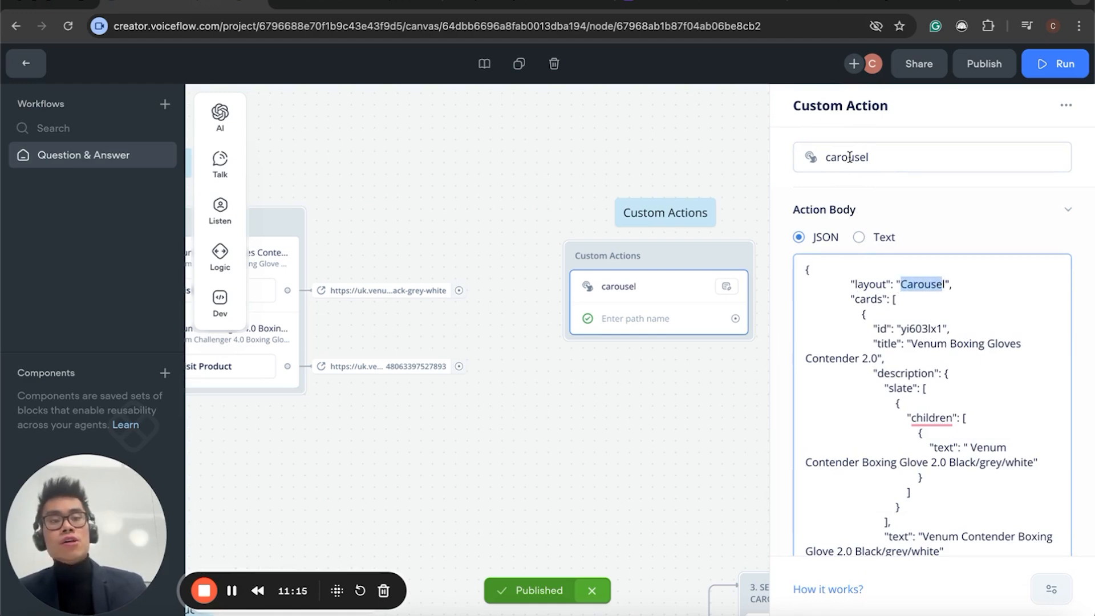
pyautogui.click(878, 156)
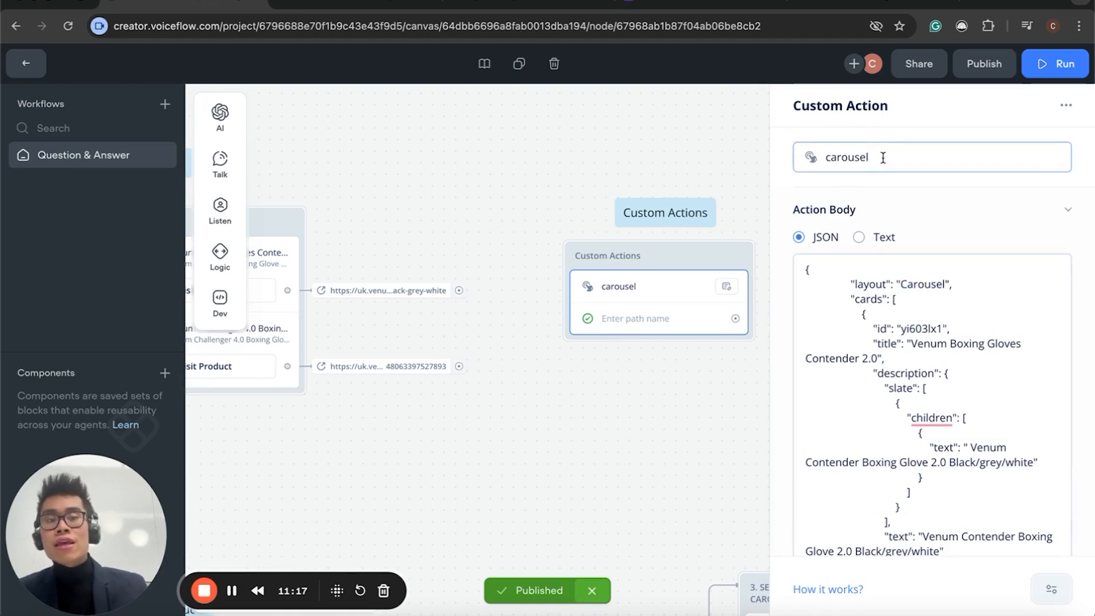
pyautogui.moveTo(883, 158); pyautogui.dragTo(820, 155)
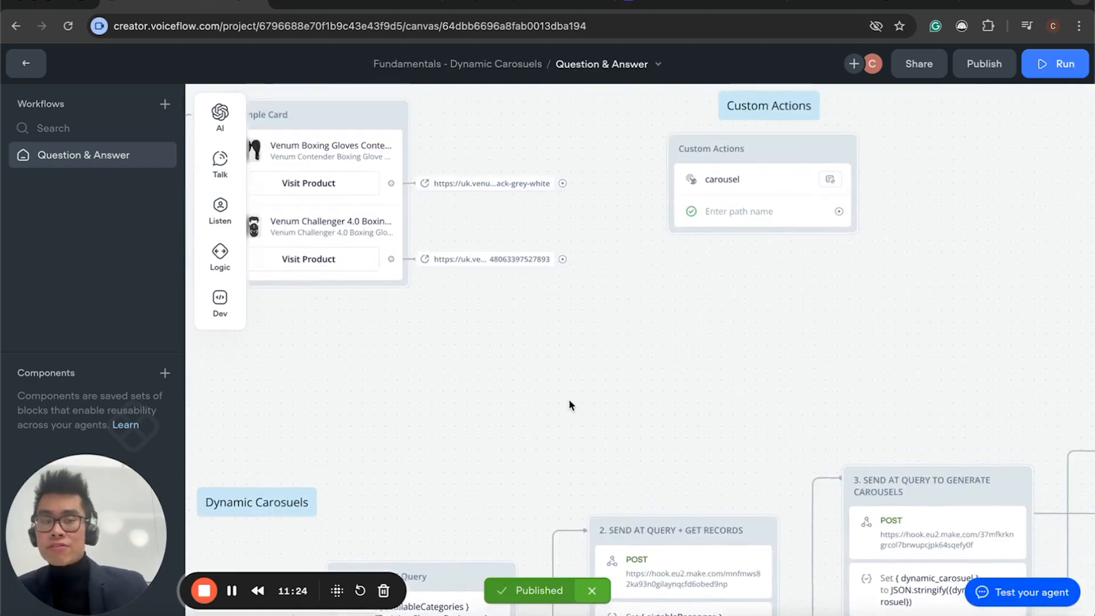
# Change the custom action's name to lowercase 'carousel' and close its settings
pyautogui.scroll(3, 569, 399)
pyautogui.click(735, 225)
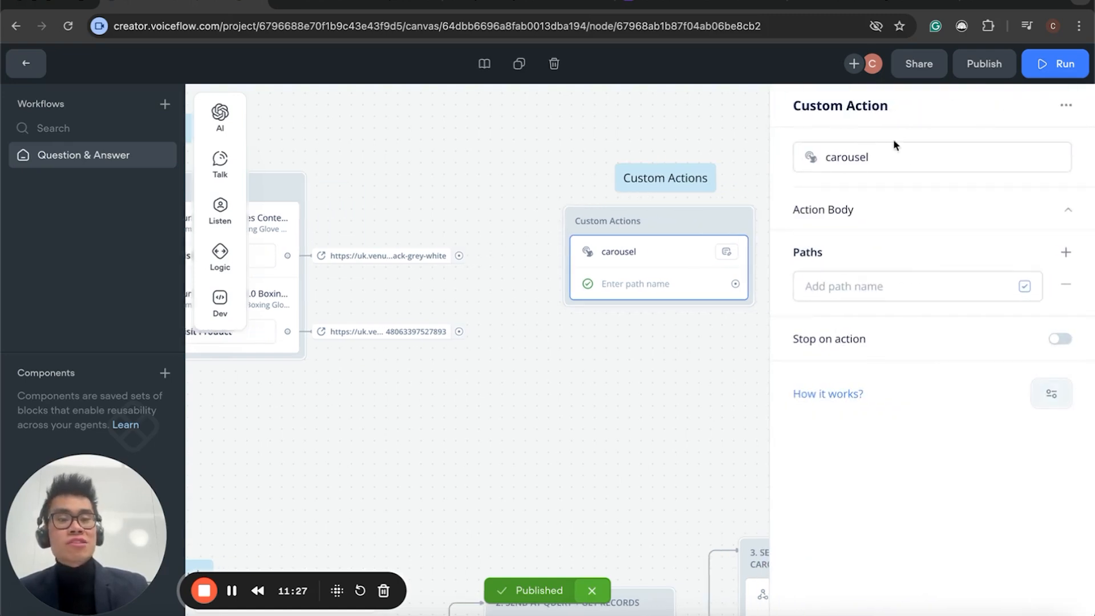
pyautogui.click(844, 226)
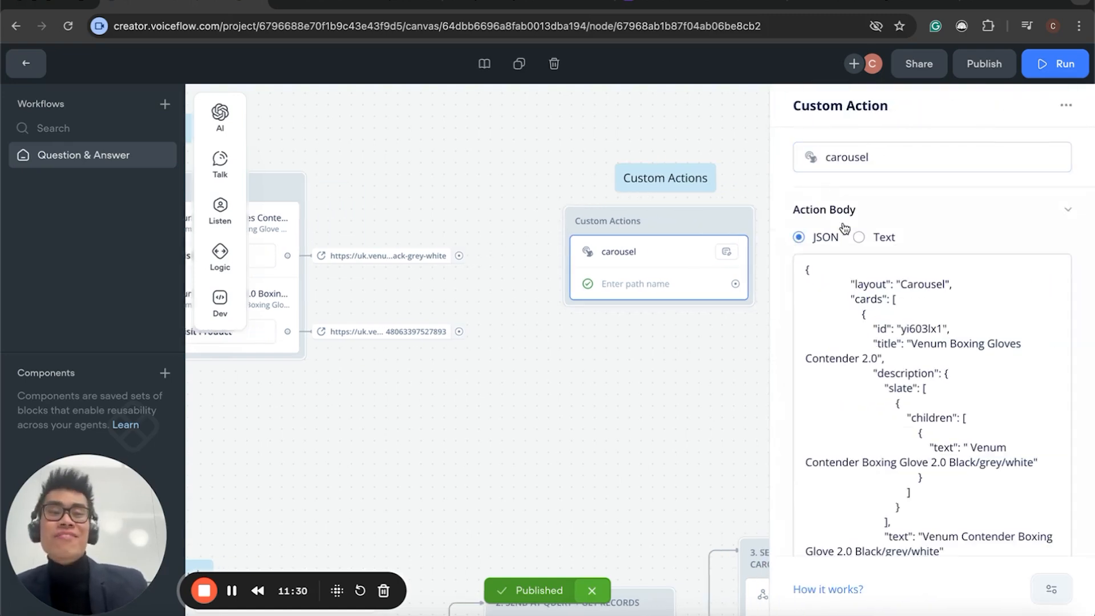
pyautogui.click(832, 158)
pyautogui.press('BackSpace')
pyautogui.write('C')
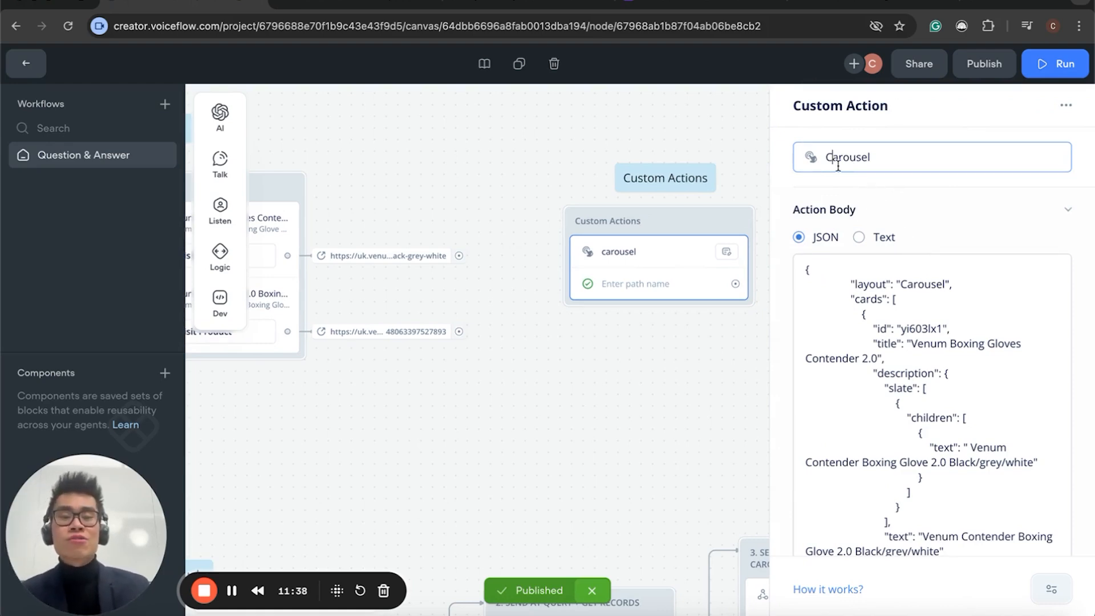
pyautogui.press('BackSpace')
pyautogui.write('c')
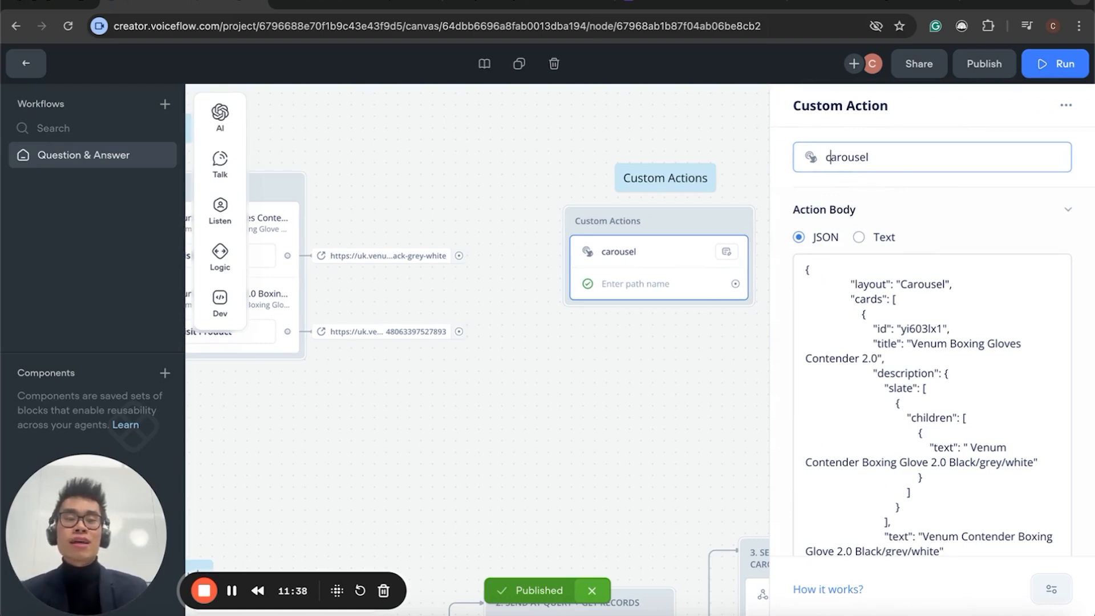
pyautogui.click(641, 357)
pyautogui.scroll(-5, 646, 357)
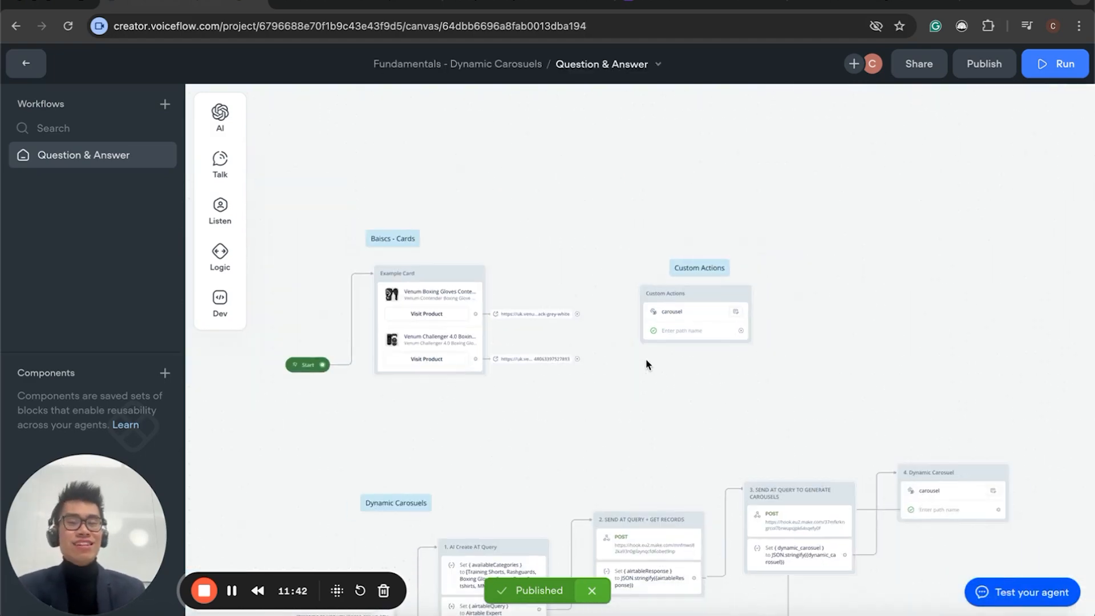
# Replace the Start→Example Card link with a link from Start to GREETINGS
pyautogui.scroll(1, 646, 363)
pyautogui.scroll(-10, 677, 344)
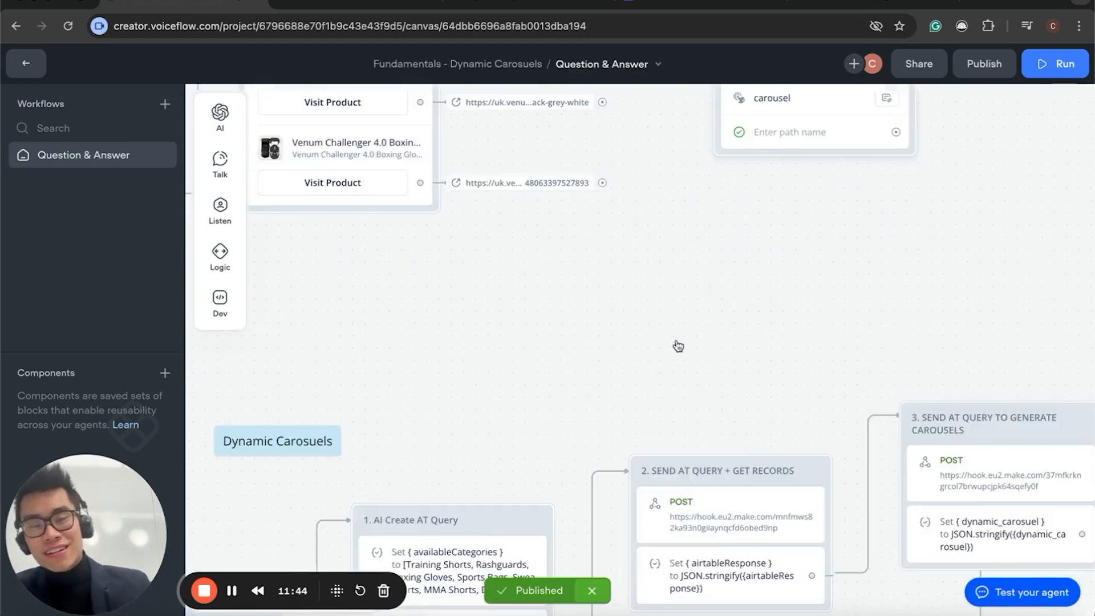
pyautogui.scroll(5, 678, 344)
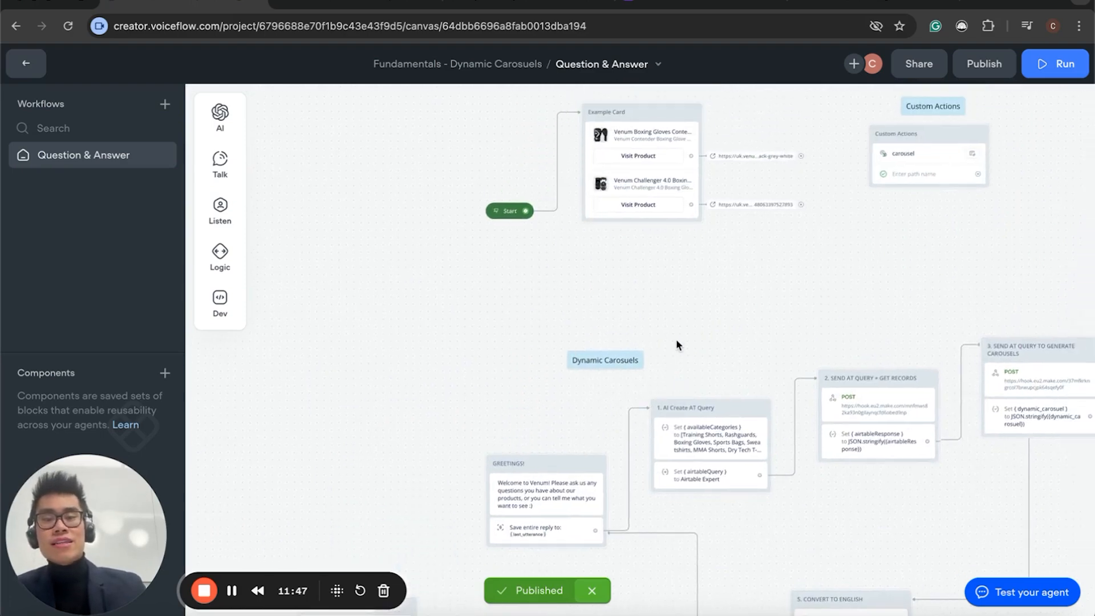
pyautogui.click(558, 189)
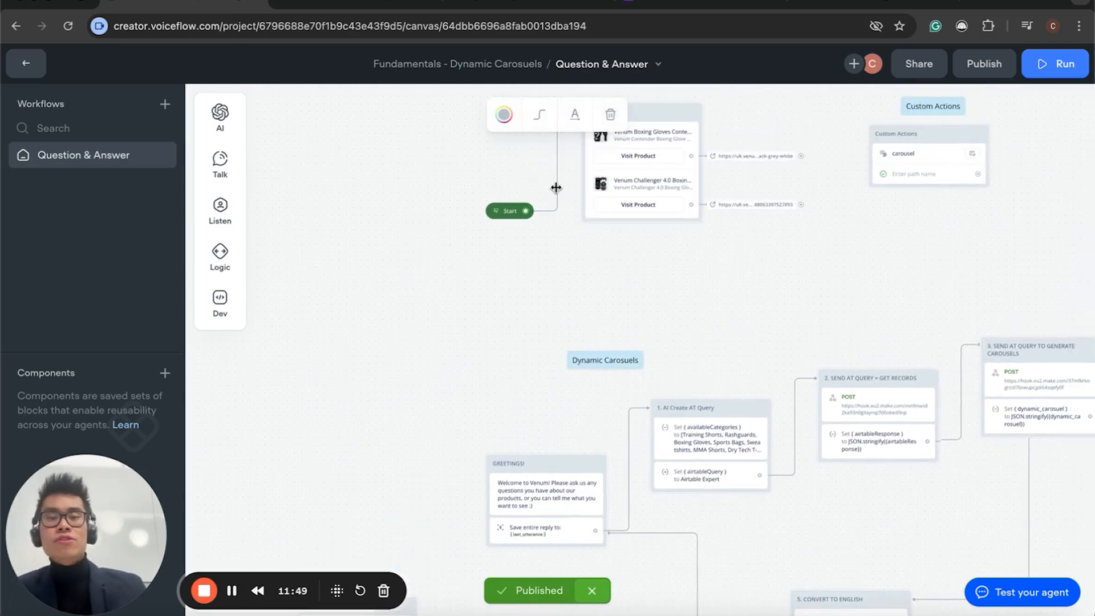
pyautogui.click(611, 114)
pyautogui.moveTo(497, 211); pyautogui.dragTo(491, 475)
# Run the agent and begin a test conversation
pyautogui.scroll(5, 491, 474)
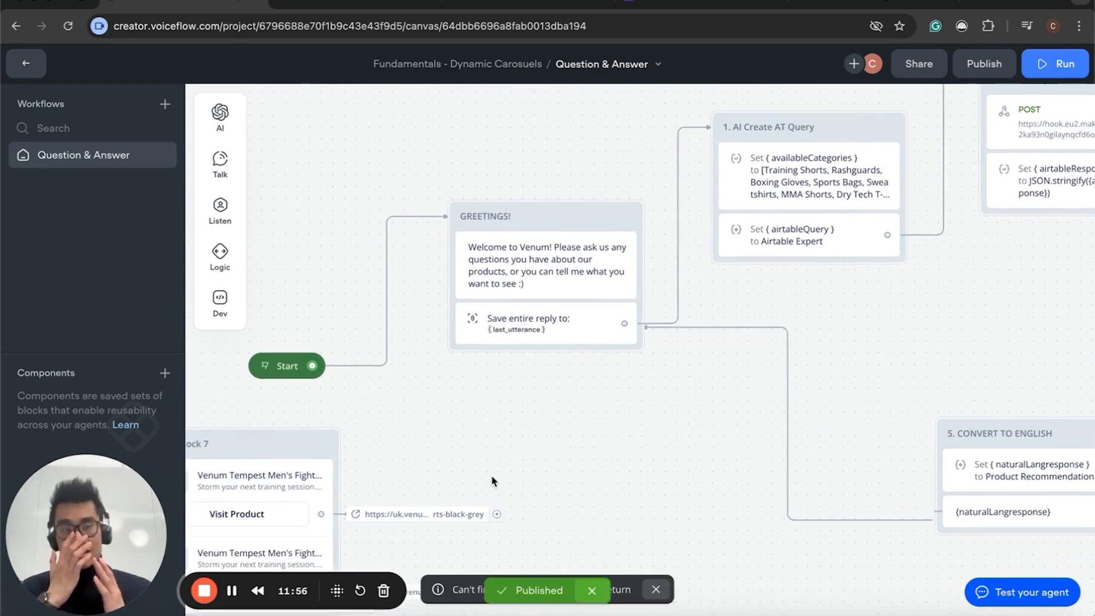
pyautogui.scroll(-1, 560, 371)
pyautogui.scroll(-3, 561, 371)
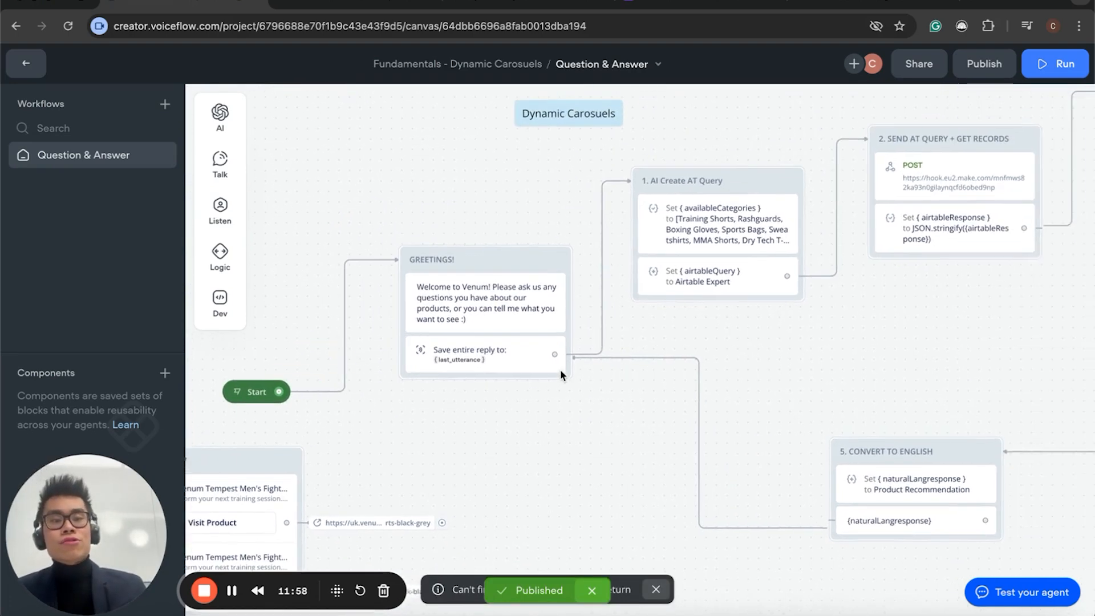
pyautogui.click(1040, 68)
pyautogui.click(948, 381)
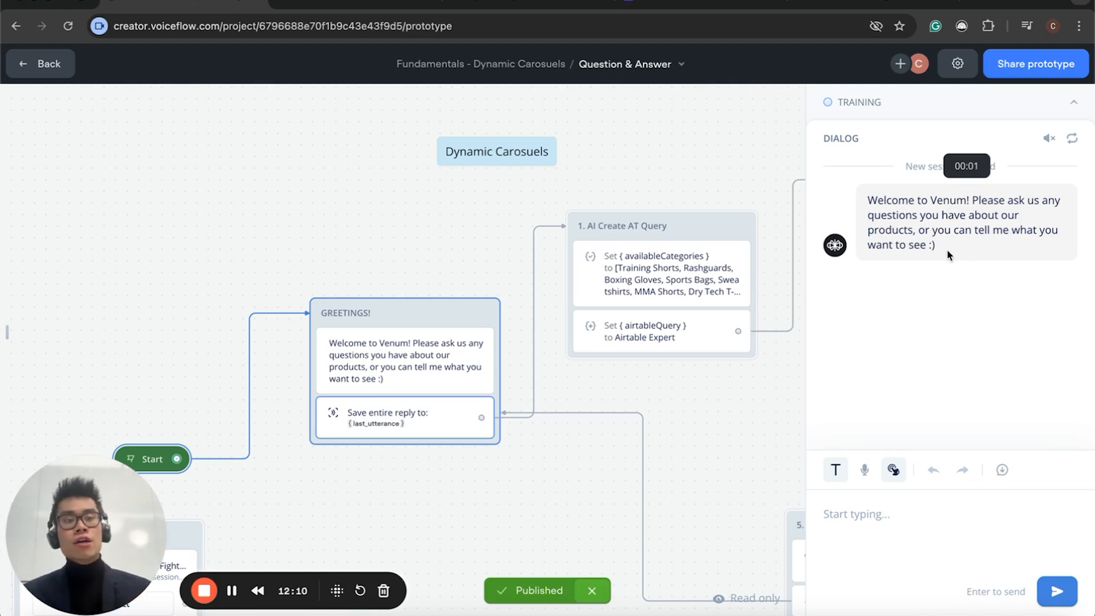
# Send the test agent the message 'I want some mma shorts'
pyautogui.click(863, 524)
pyautogui.write('I want s')
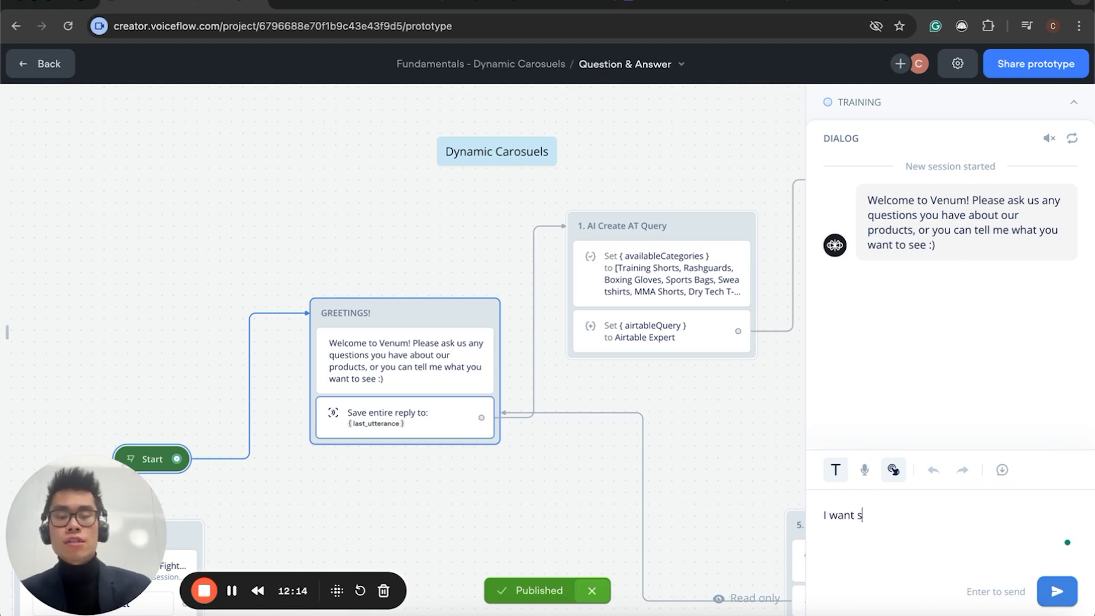
pyautogui.write('ome mma')
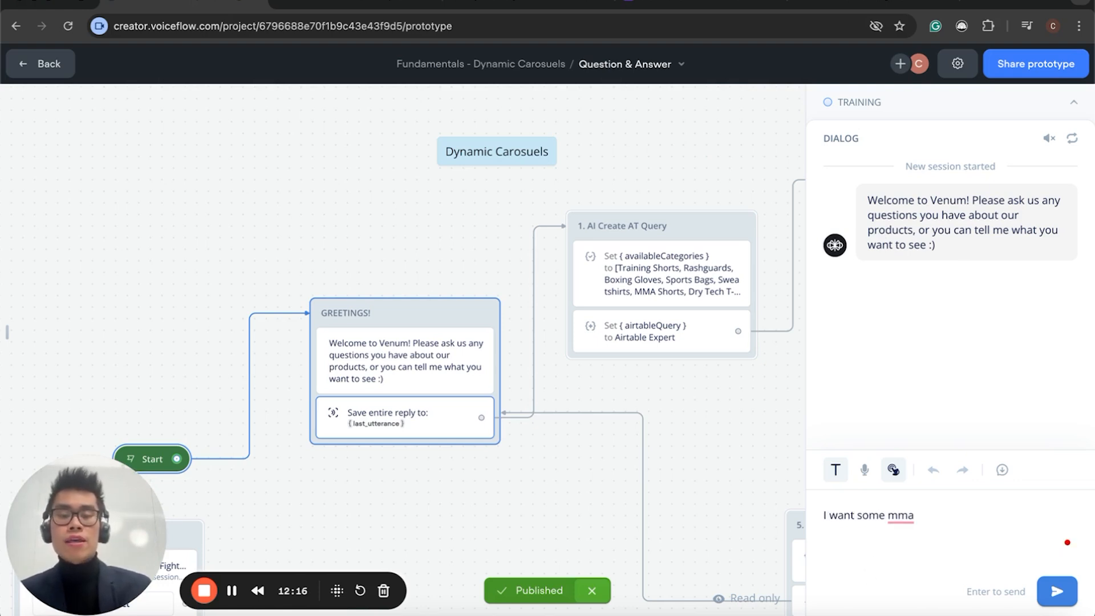
pyautogui.write(' shorts')
pyautogui.press('Return')
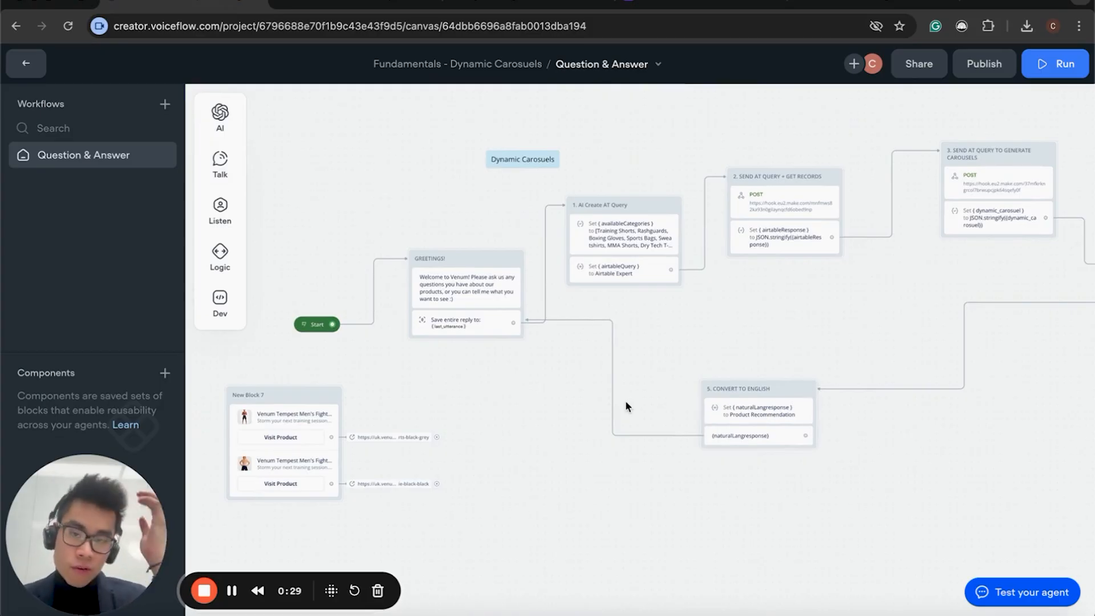
# Recentre the canvas and run a fresh test starting from the Start block
pyautogui.press('1')
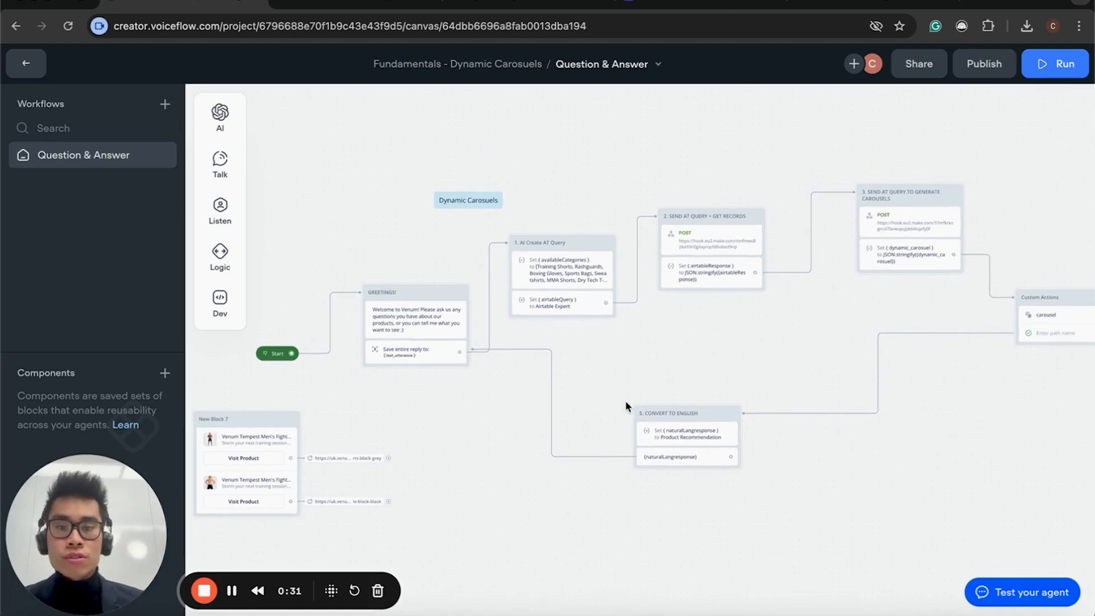
pyautogui.hscroll(3, 489, 342)
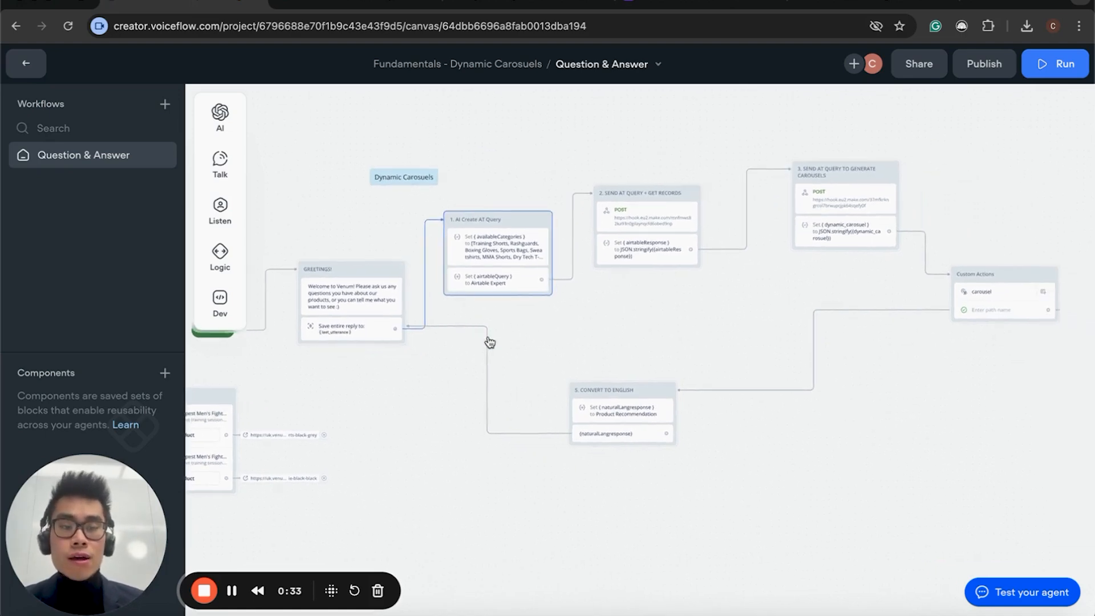
pyautogui.hscroll(-3, 490, 342)
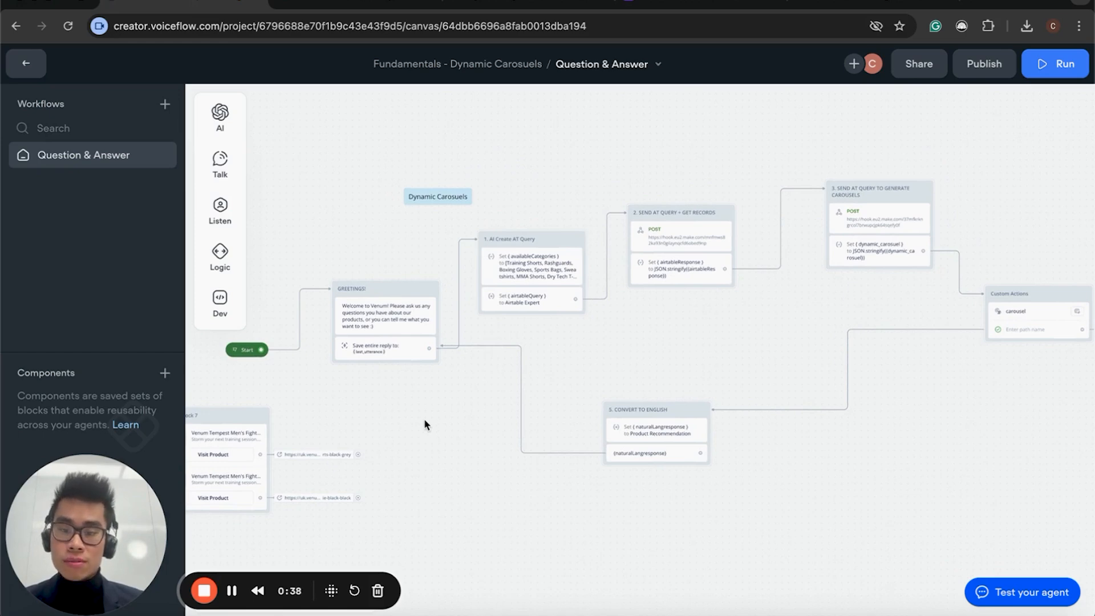
pyautogui.click(235, 352)
pyautogui.hscroll(3, 713, 347)
pyautogui.scroll(-3, 714, 347)
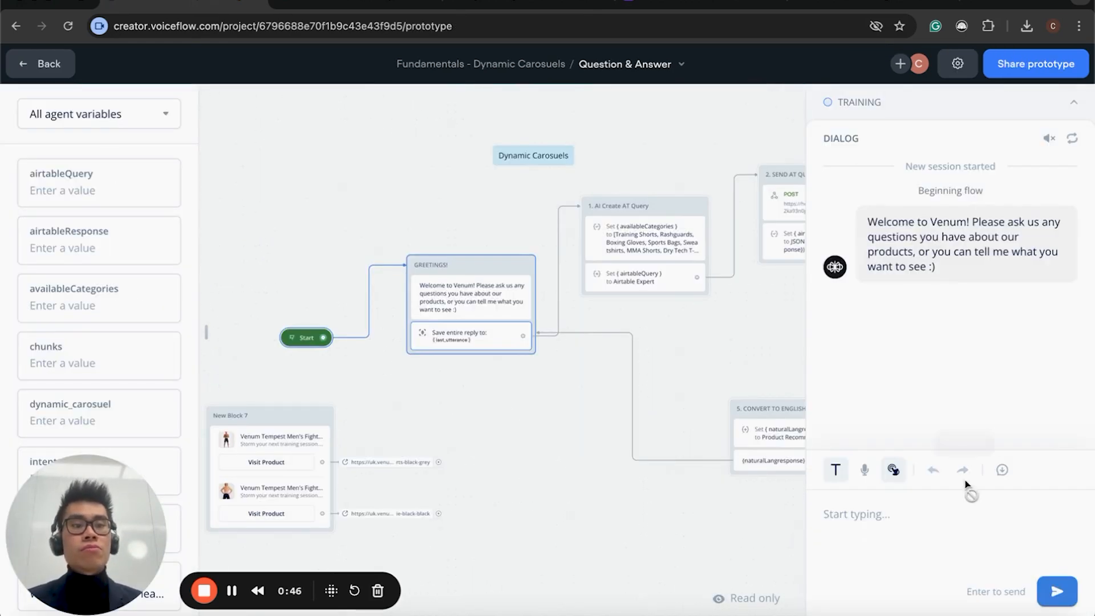
# Send 'I want some mma shorts' and review the returned carousel and Hurricane/Contender recommendation
pyautogui.click(957, 509)
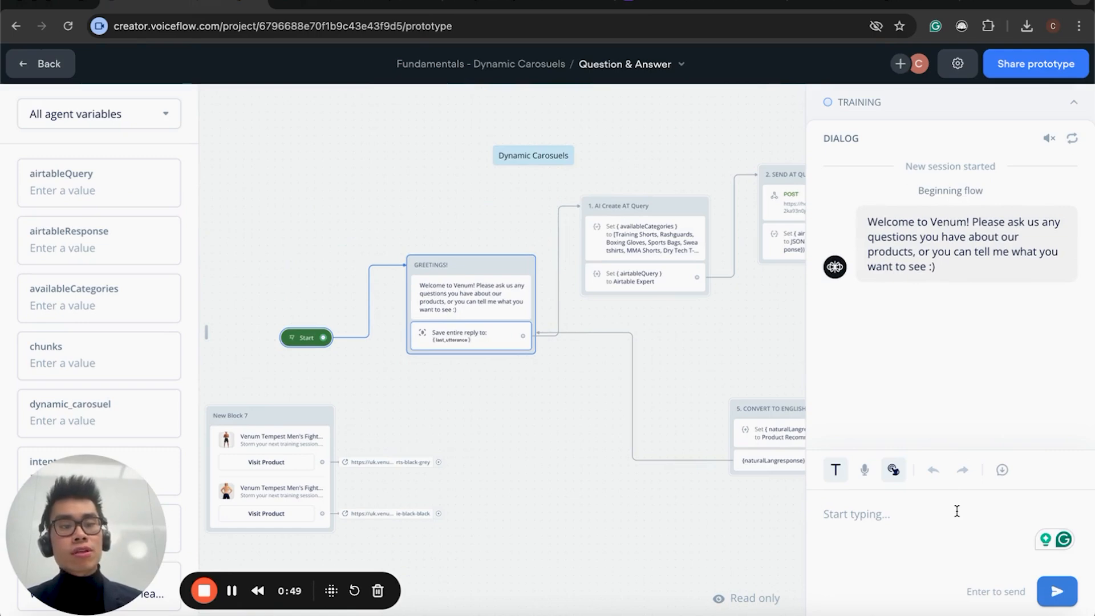
pyautogui.write('I')
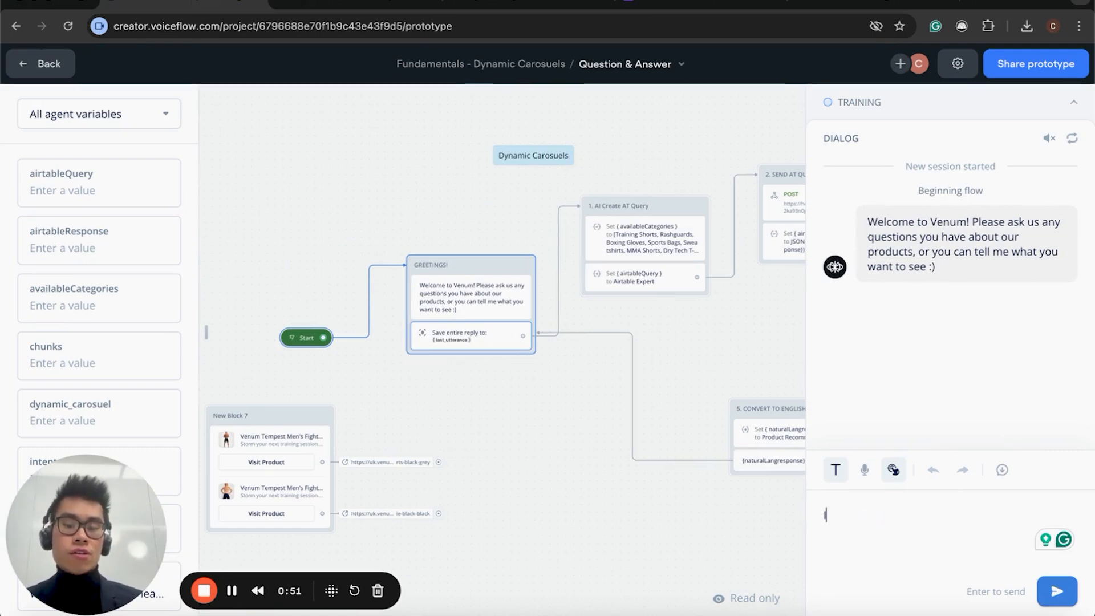
pyautogui.write(' want some mma short')
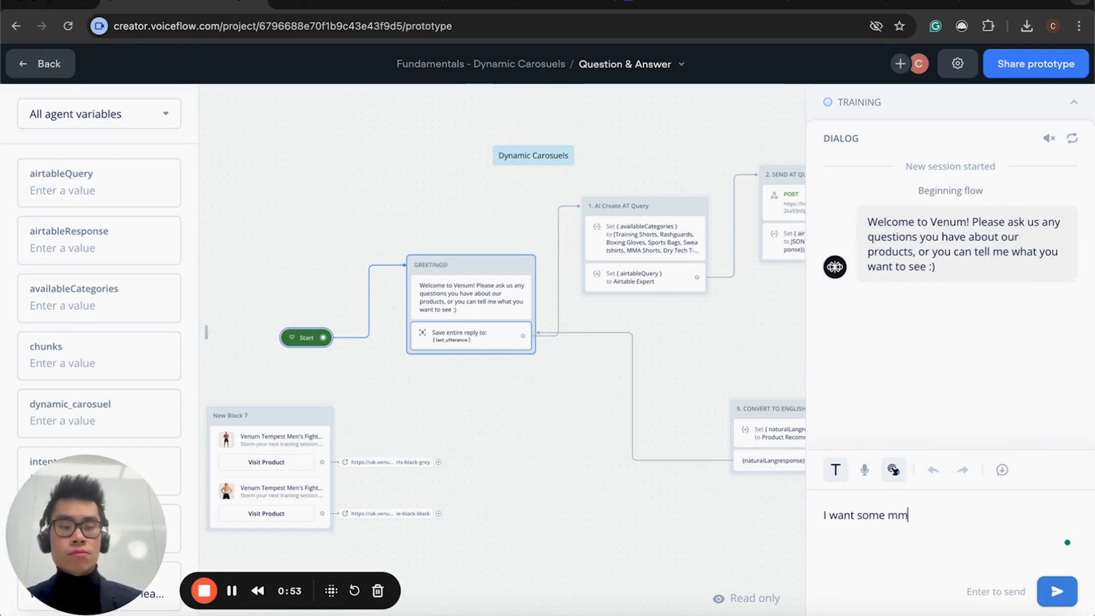
pyautogui.write('shortds')
pyautogui.press('Return')
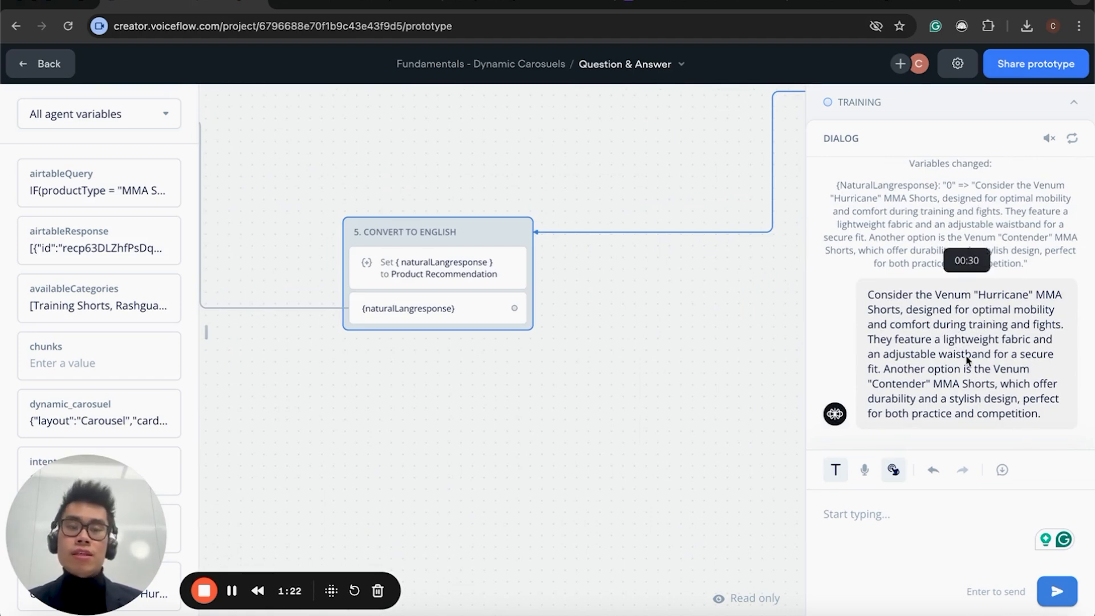
pyautogui.scroll(16, 879, 310)
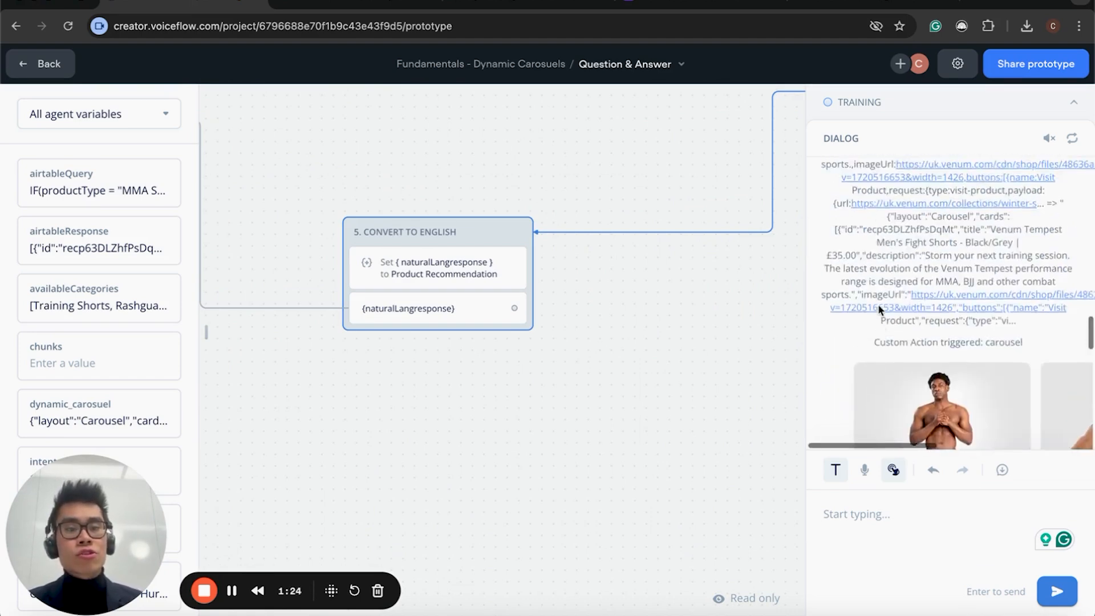
pyautogui.scroll(-15, 879, 310)
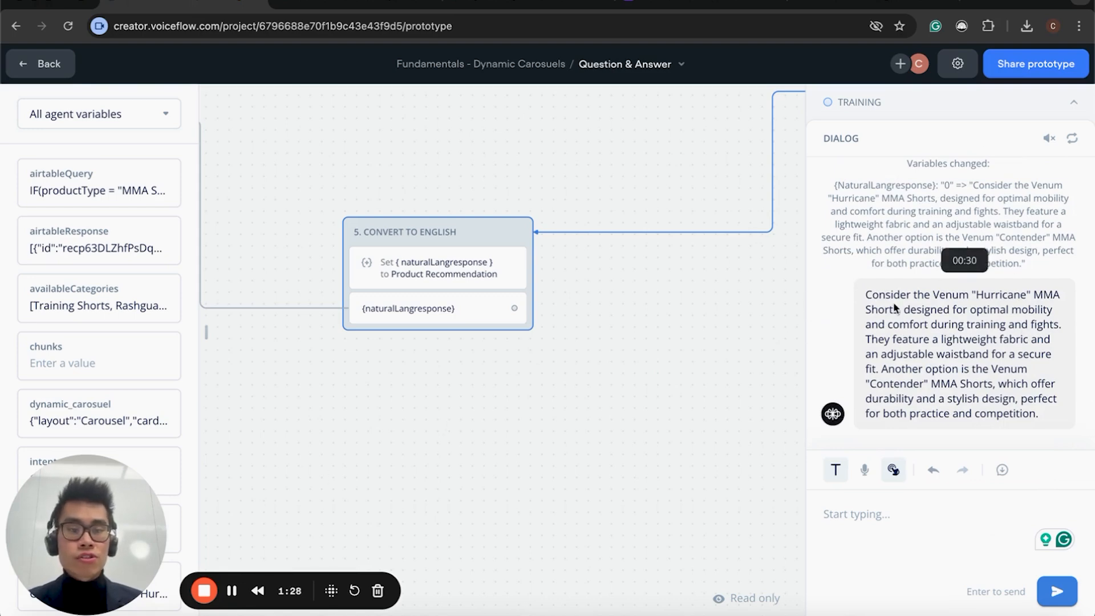
# Open the Convert to English step in the editor, then bring up the Airtable product table
pyautogui.click(457, 276)
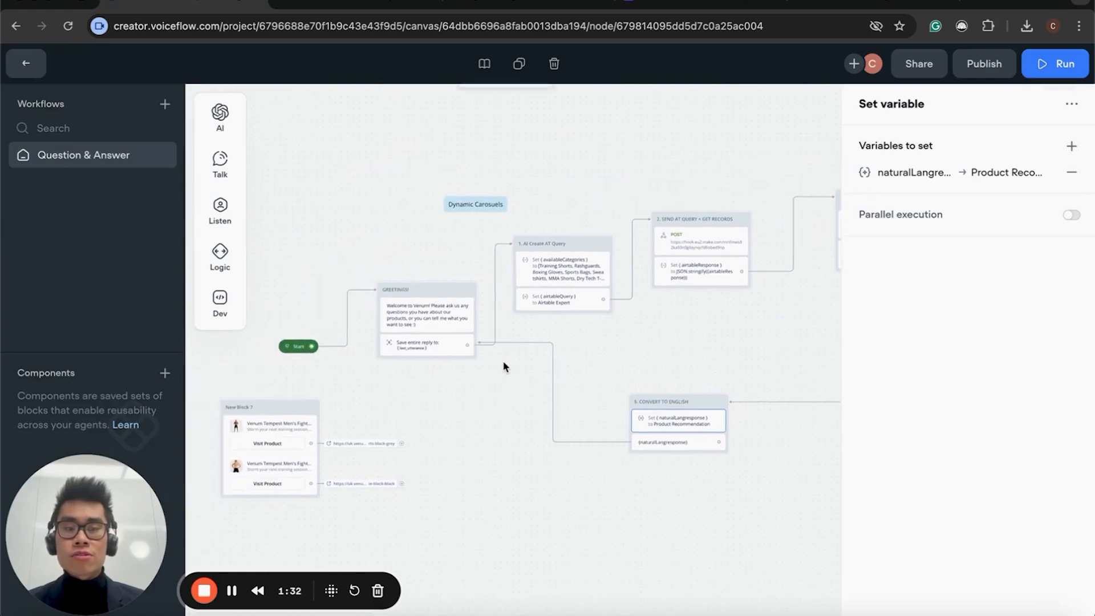
pyautogui.click(654, 4)
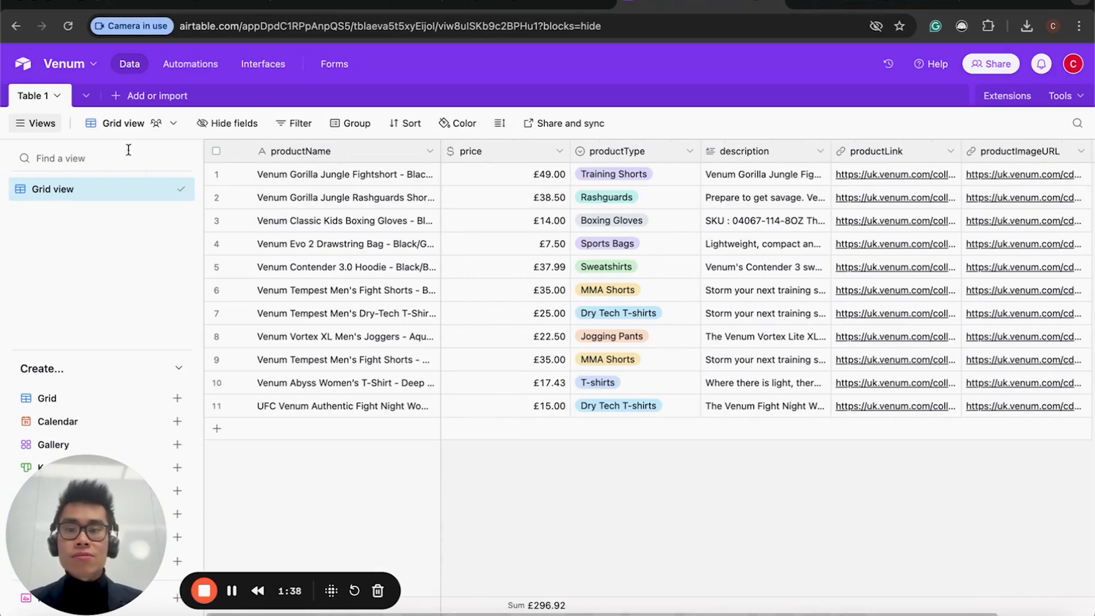
# Compare Airtable's Table 1 products against the Venum Winter Sales listing
pyautogui.click(879, 3)
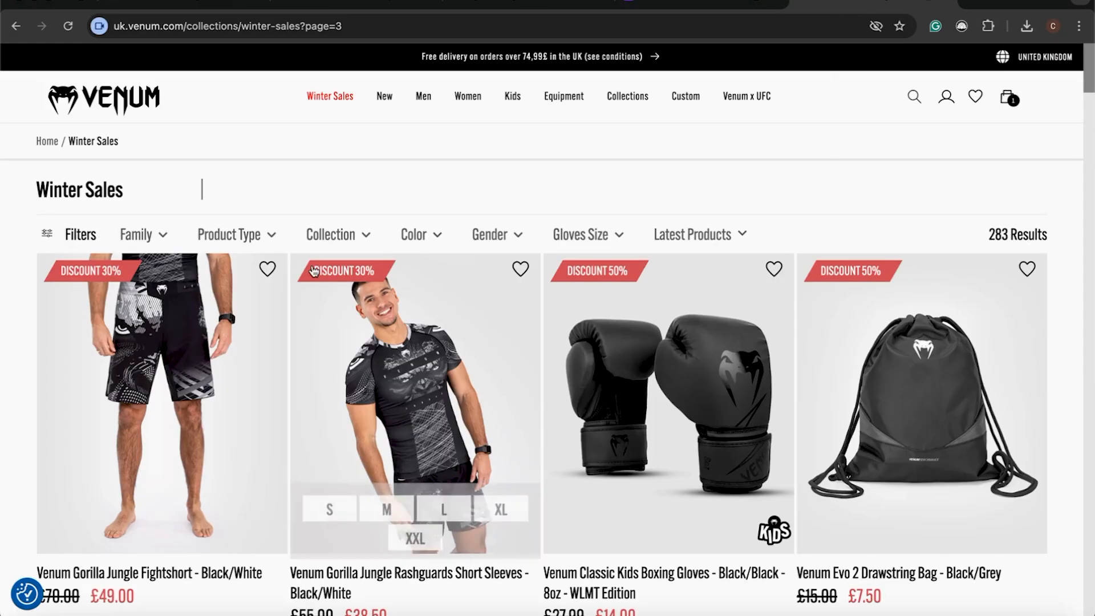
pyautogui.scroll(-9, 245, 297)
pyautogui.scroll(-6, 599, 283)
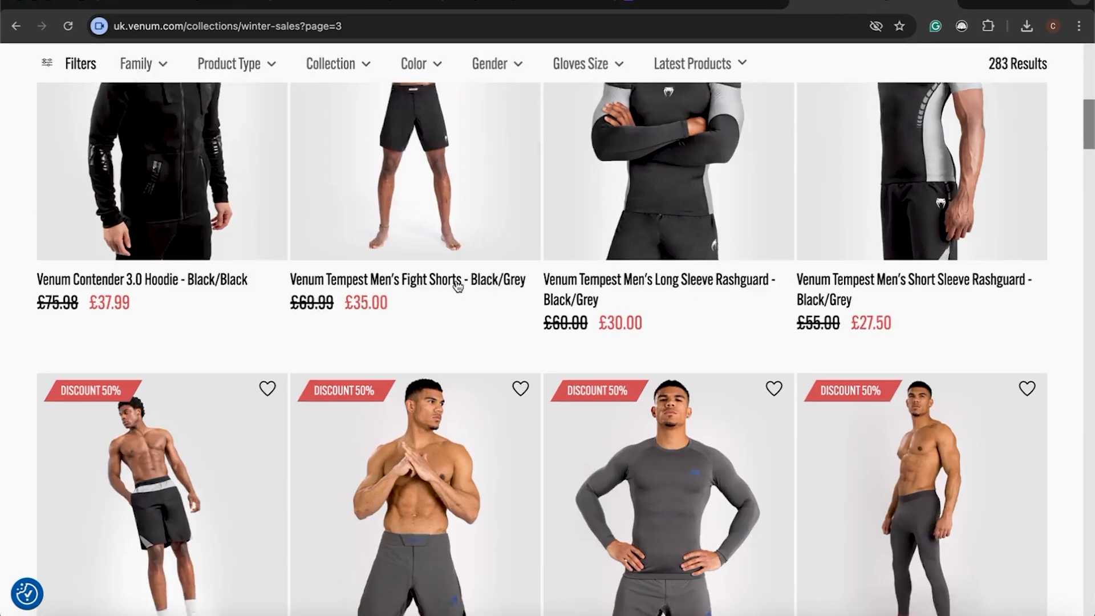
pyautogui.scroll(14, 455, 284)
pyautogui.click(701, 4)
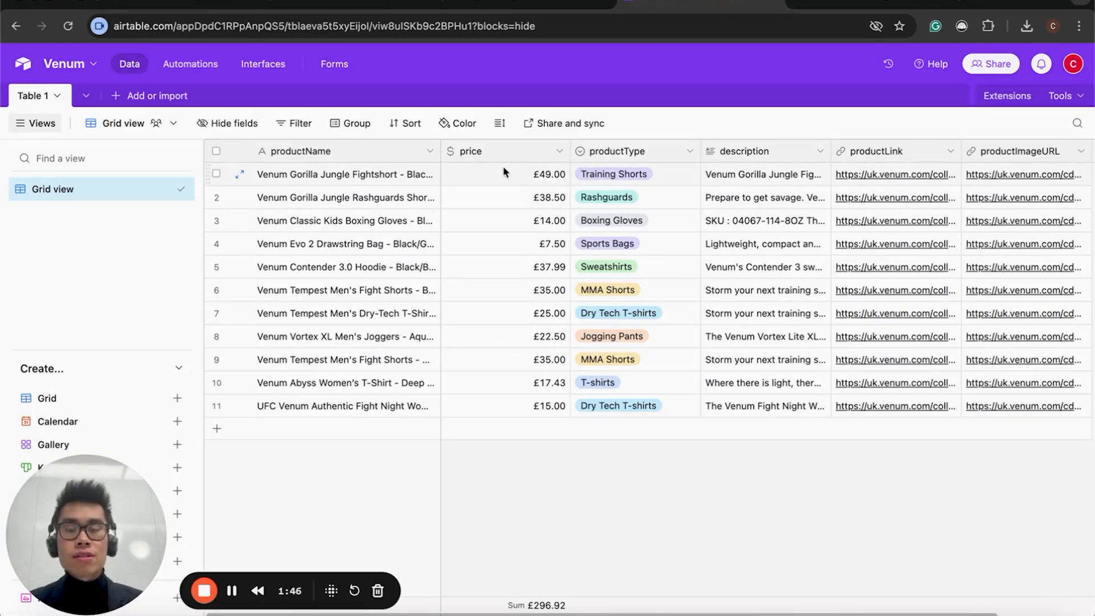
pyautogui.hscroll(2, 618, 246)
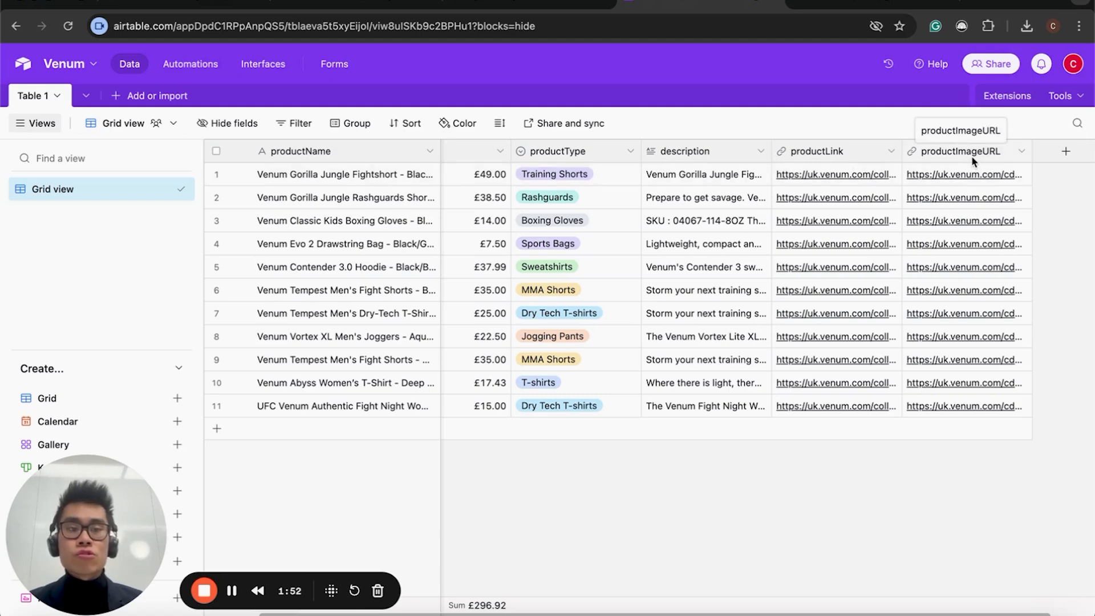
pyautogui.click(903, 2)
# Copy the rashguard's main image address from its Venum product page and return to Airtable
pyautogui.click(348, 376)
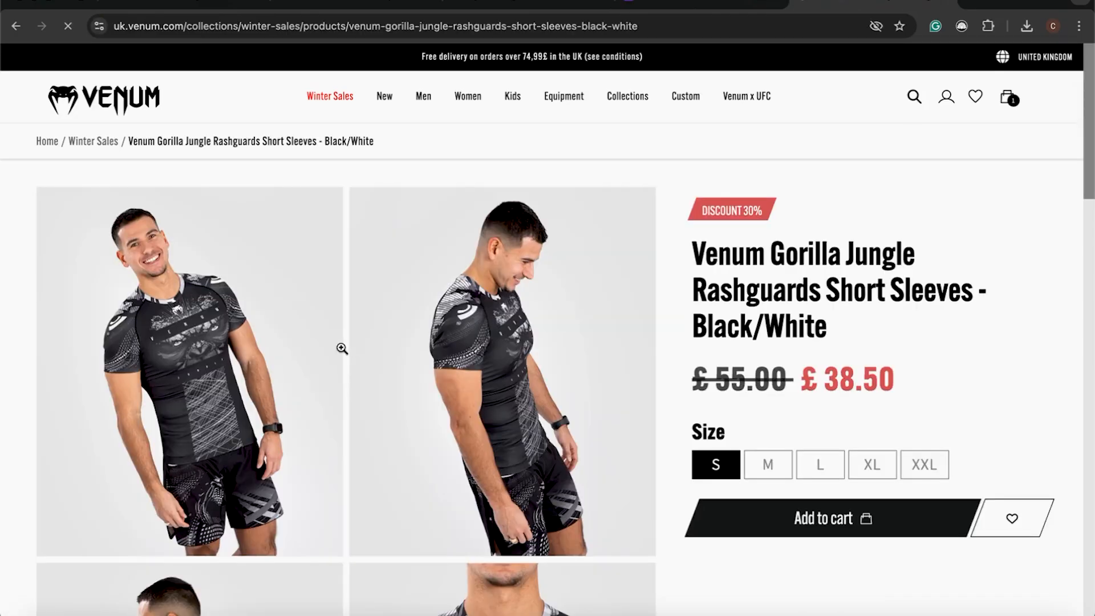
pyautogui.rightClick(286, 303)
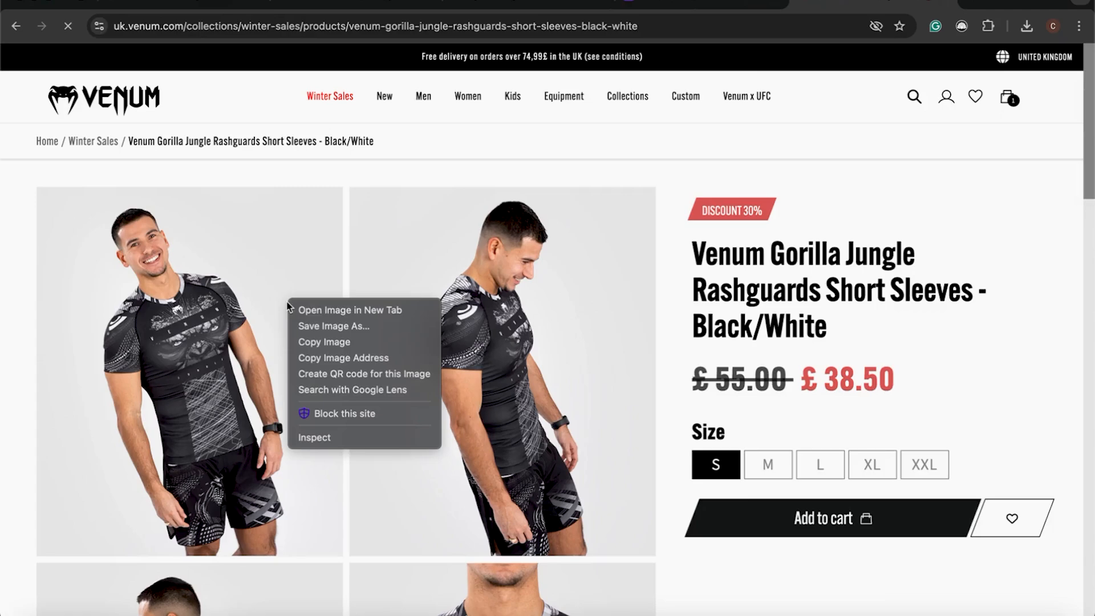
pyautogui.click(347, 358)
pyautogui.click(693, 5)
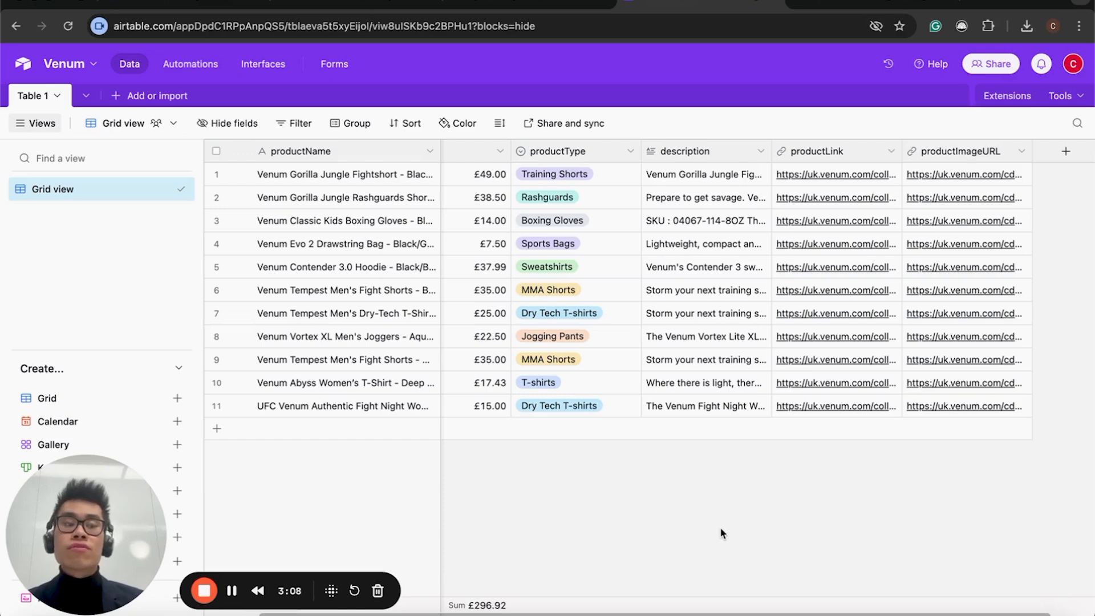
# Inspect the GREETINGS message and the Capture step saving the reply to last_utterance
pyautogui.click(151, 4)
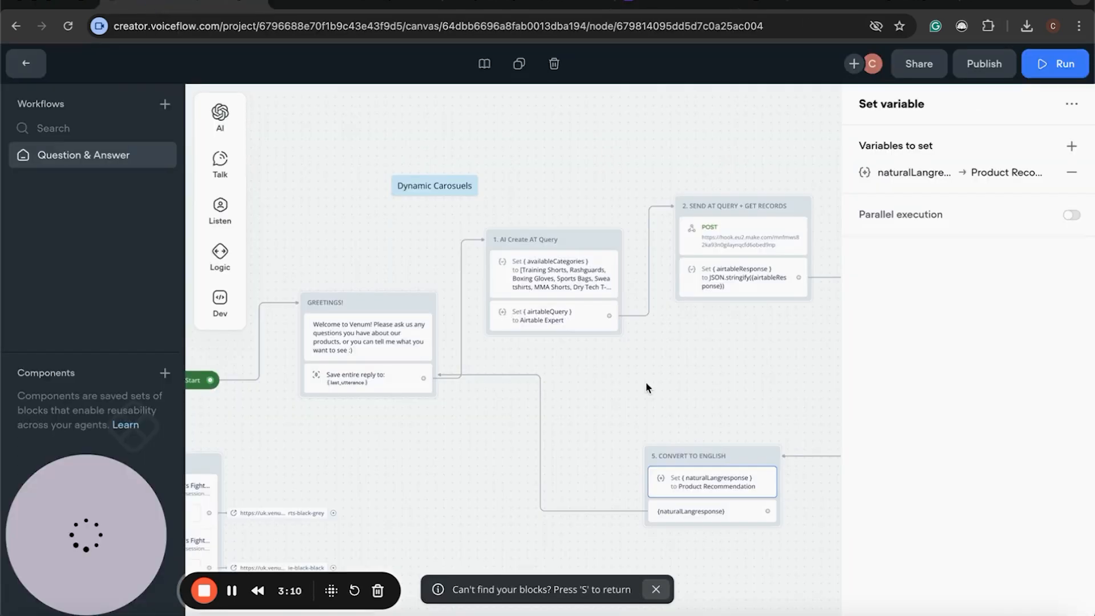
pyautogui.hscroll(-2, 461, 391)
pyautogui.scroll(3, 461, 391)
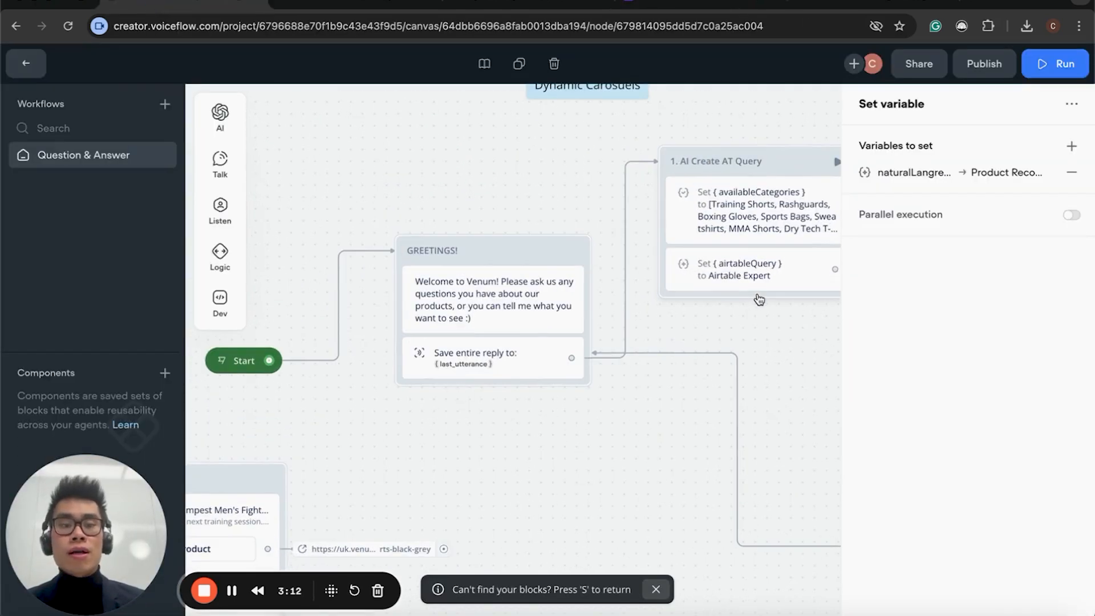
pyautogui.click(742, 228)
pyautogui.click(403, 303)
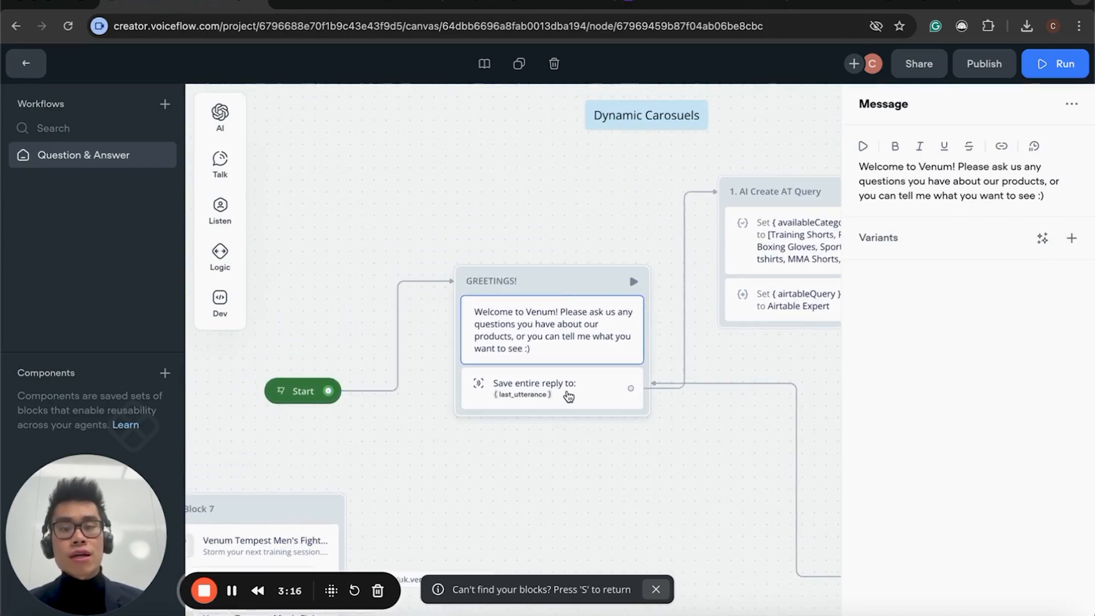
pyautogui.click(568, 398)
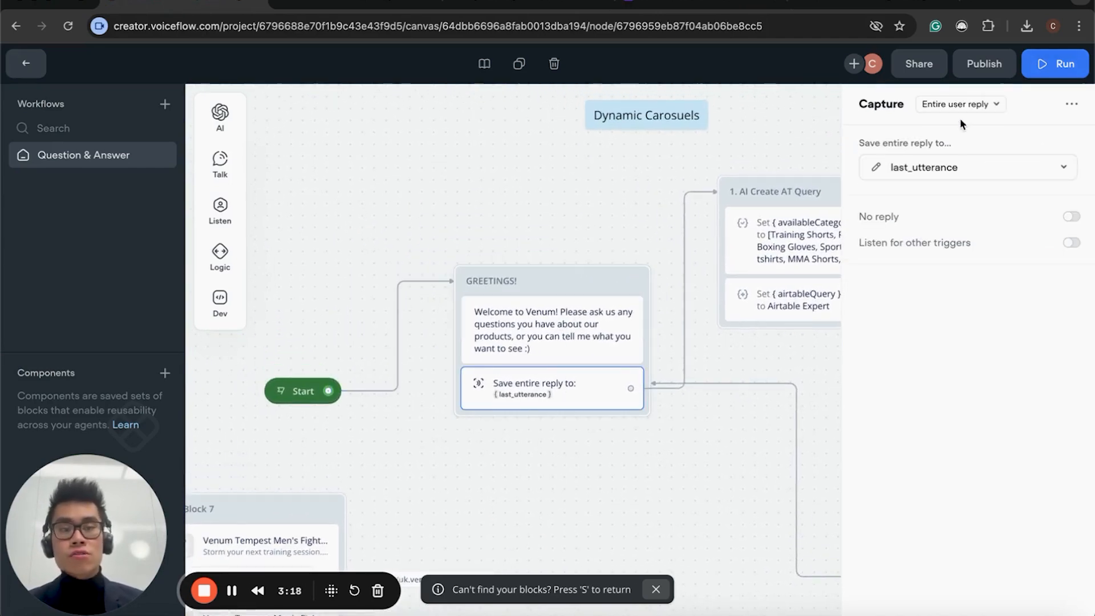
pyautogui.hscroll(3, 608, 369)
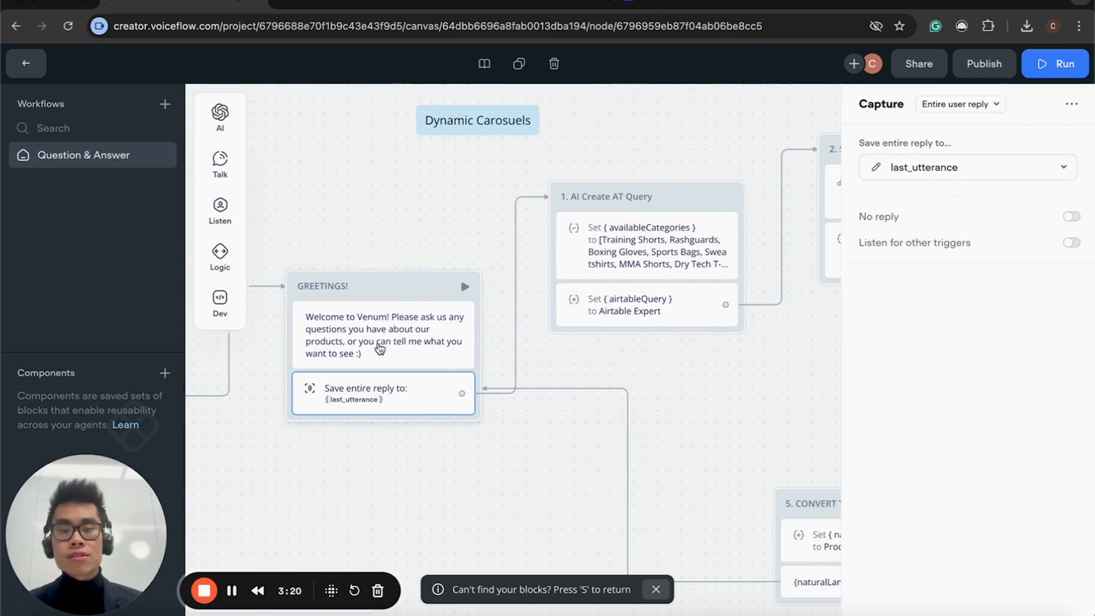
pyautogui.scroll(2, 337, 465)
pyautogui.hscroll(1, 338, 465)
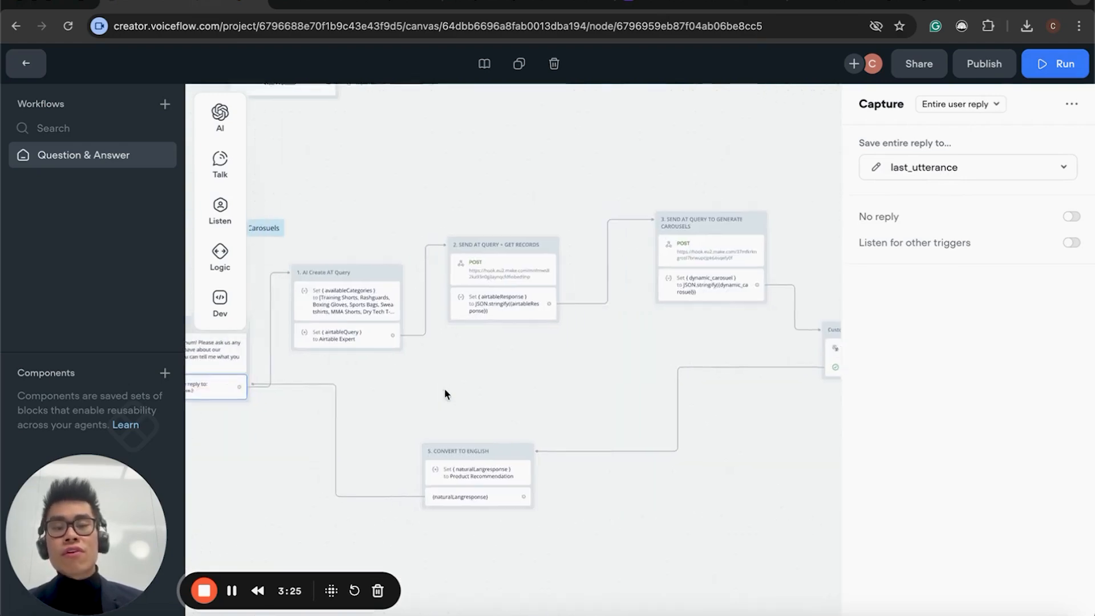
pyautogui.hscroll(-1, 443, 388)
pyautogui.scroll(2, 444, 388)
pyautogui.scroll(-1, 444, 388)
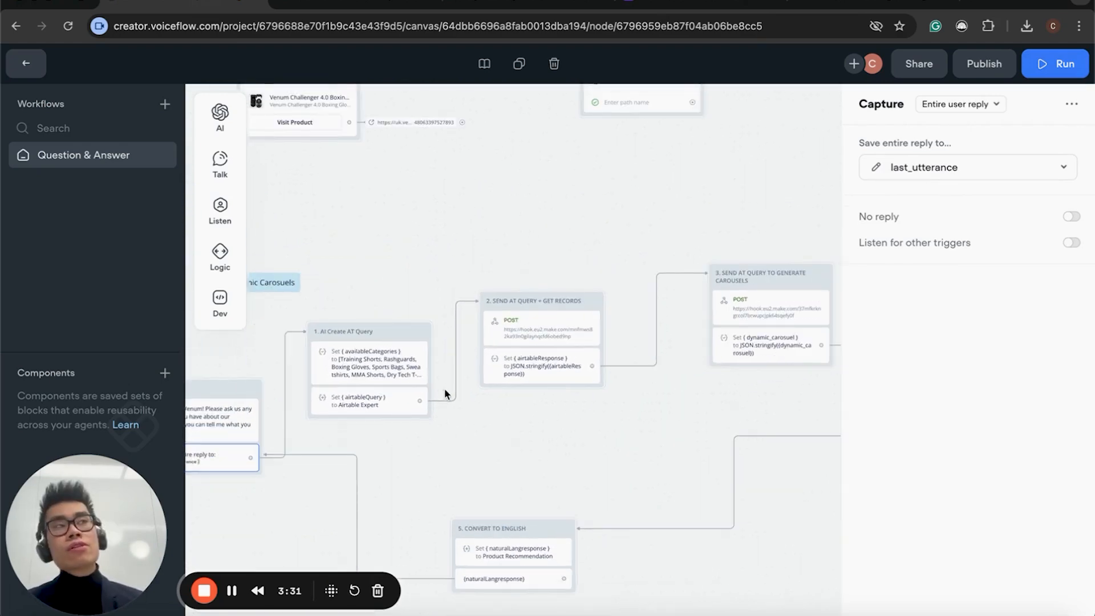
pyautogui.scroll(3, 444, 389)
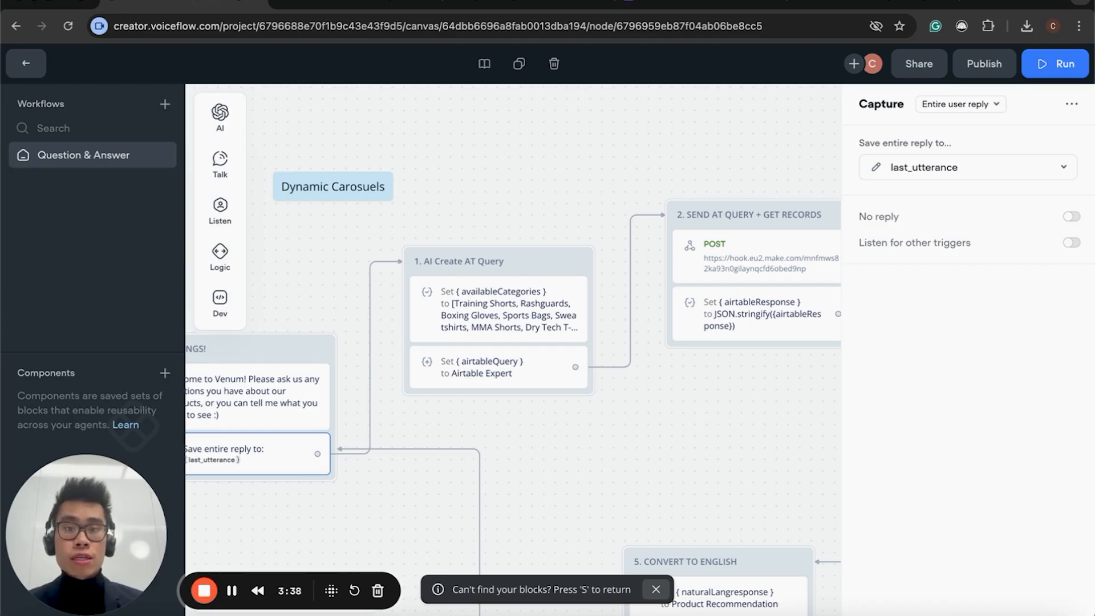
# Cross-check the Venum product table in Airtable against the Voiceflow flow
pyautogui.click(411, 3)
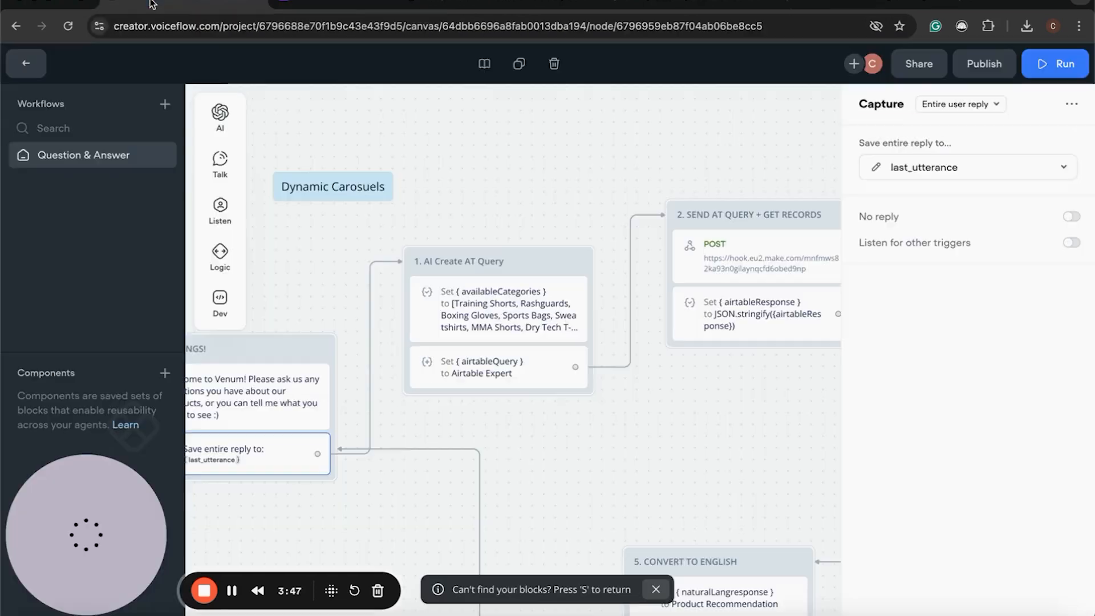
pyautogui.click(189, 3)
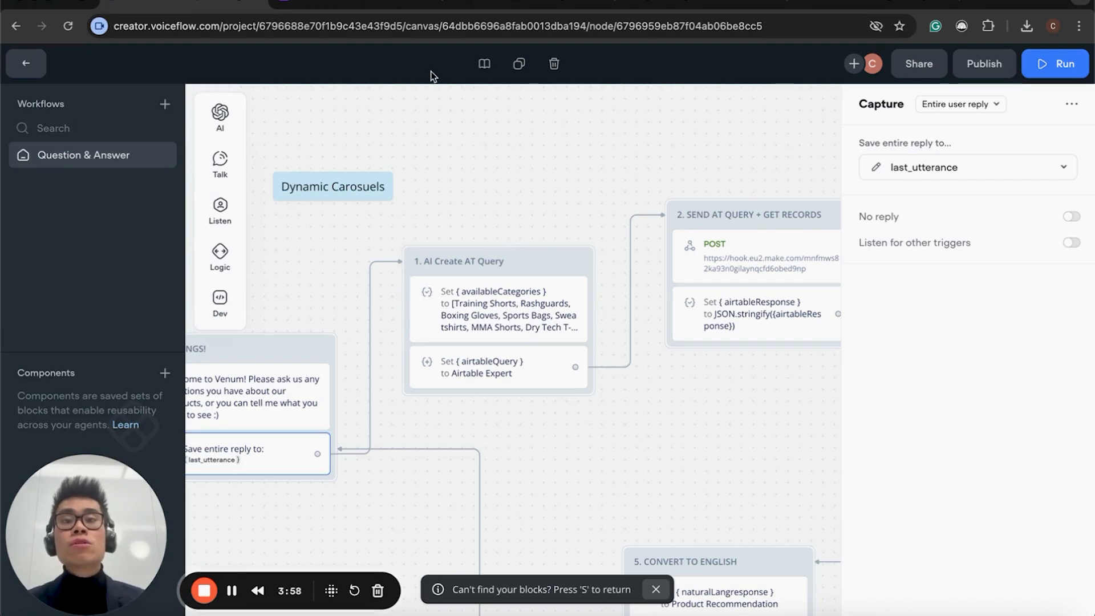
pyautogui.click(394, 2)
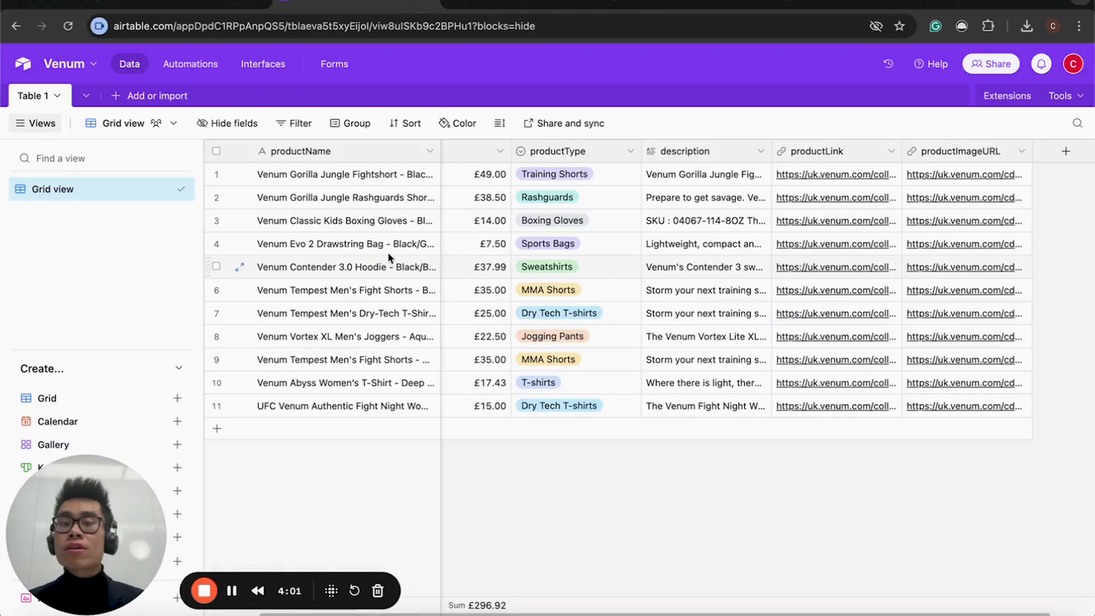
# Leave the Airtable grid and return to the Voiceflow canvas showing the AI Create AT Query block
pyautogui.click(222, 2)
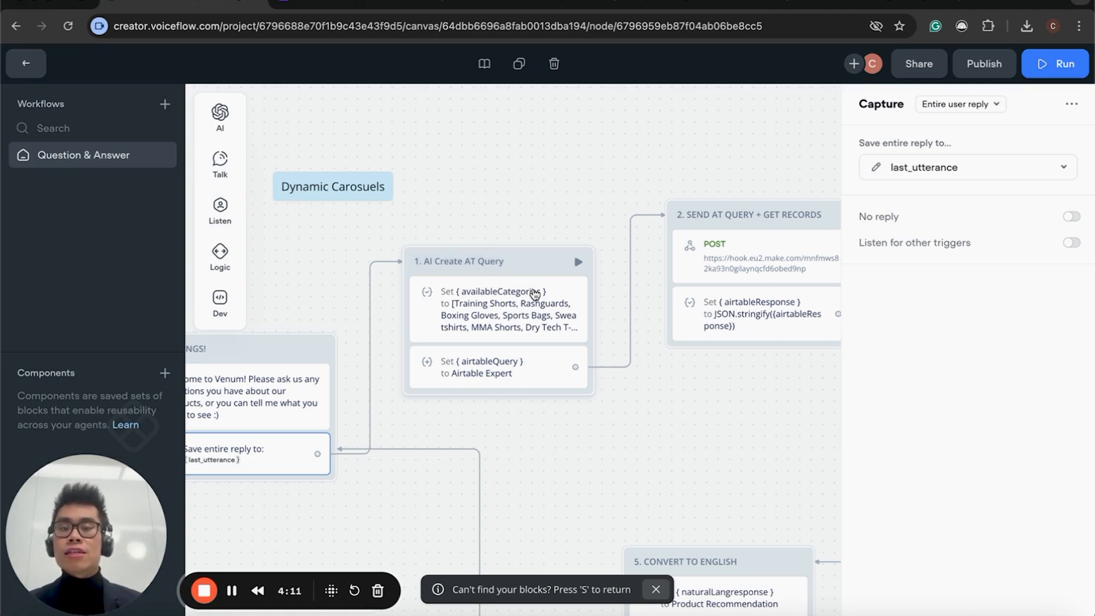
# Nudge the AI Create AT Query block slightly left, glancing at the Airtable product table
pyautogui.hscroll(1, 534, 294)
pyautogui.scroll(-1, 534, 295)
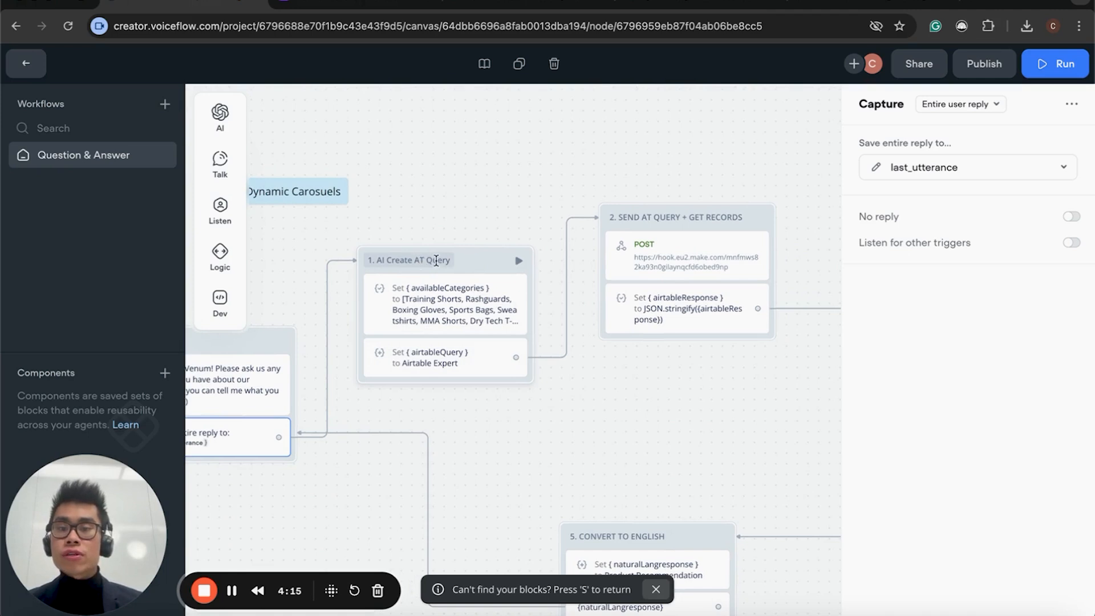
pyautogui.moveTo(448, 260); pyautogui.dragTo(433, 266)
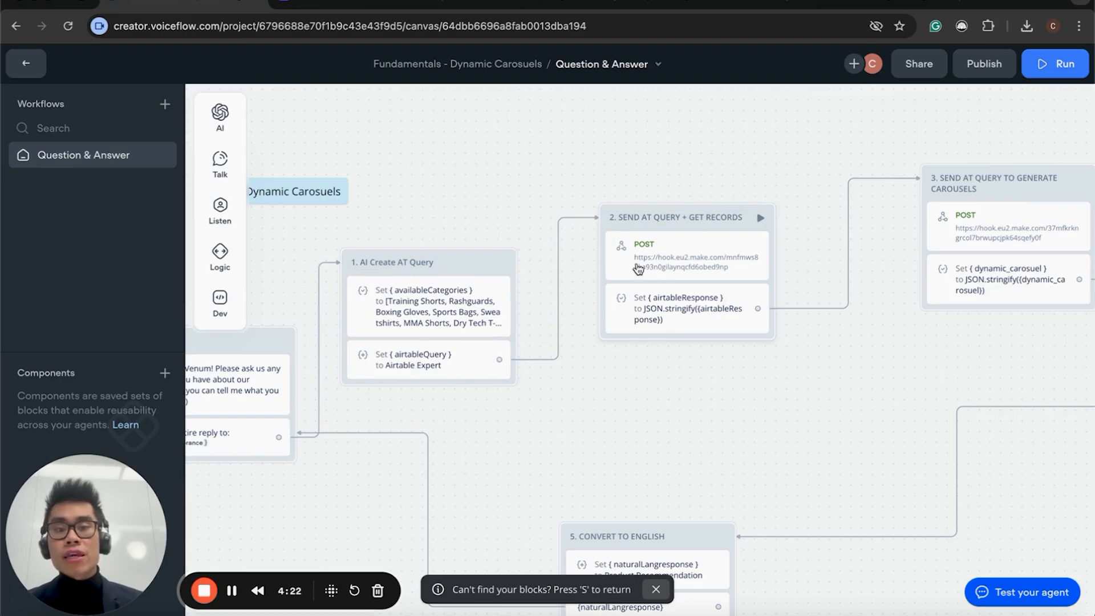
pyautogui.click(373, 5)
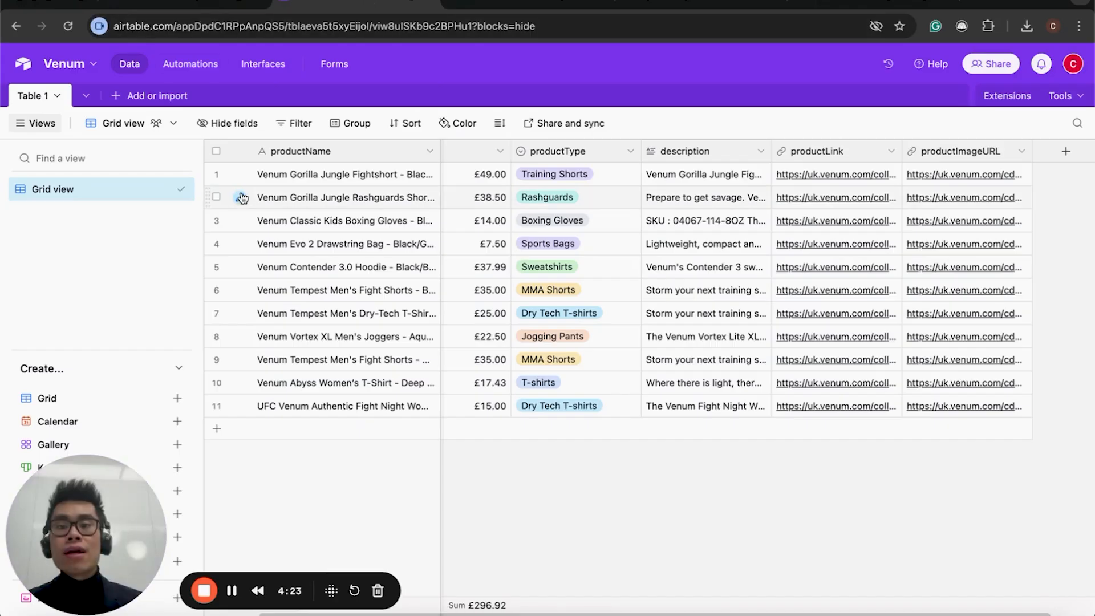
pyautogui.click(169, 3)
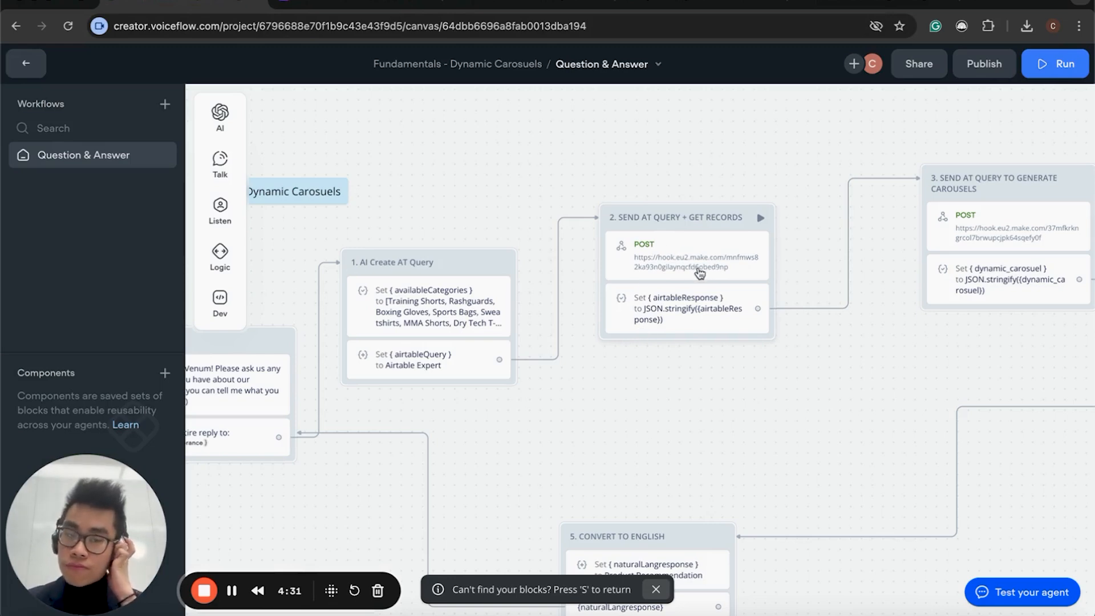
# Reposition the Send AT Query + Get Records block and pan to the Custom Actions carousel block
pyautogui.hscroll(5, 699, 273)
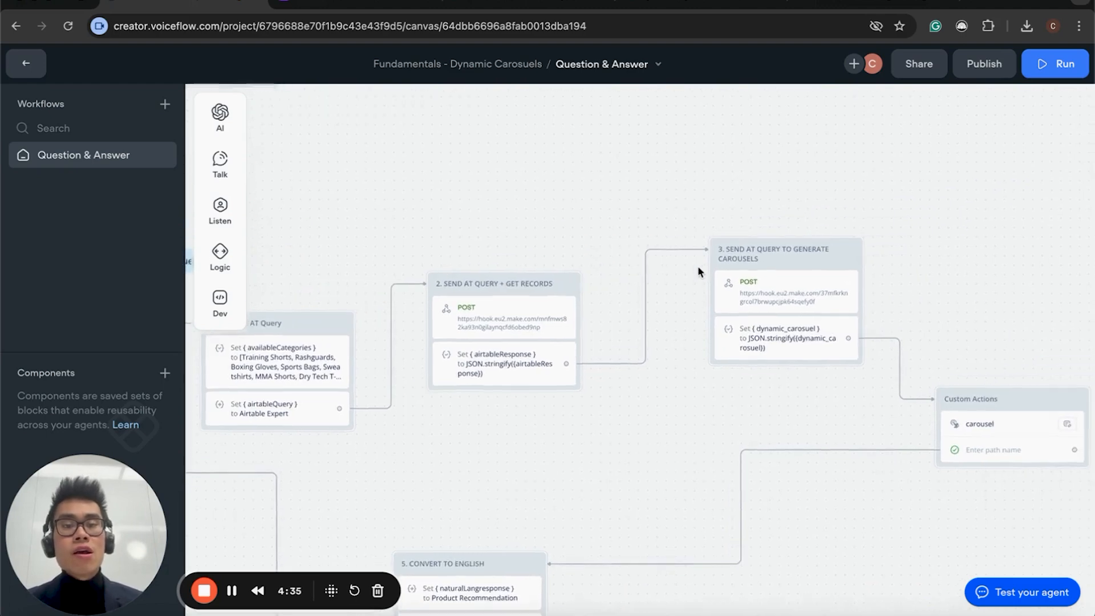
pyautogui.moveTo(521, 284); pyautogui.dragTo(566, 267)
pyautogui.hscroll(3, 581, 272)
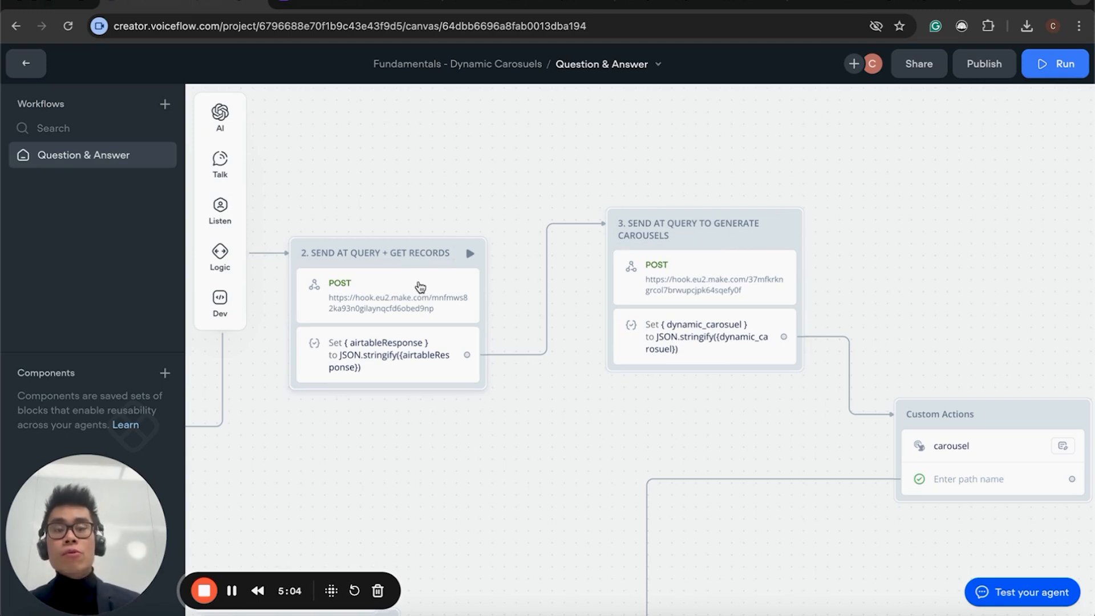
pyautogui.scroll(-3, 628, 135)
pyautogui.scroll(6, 627, 135)
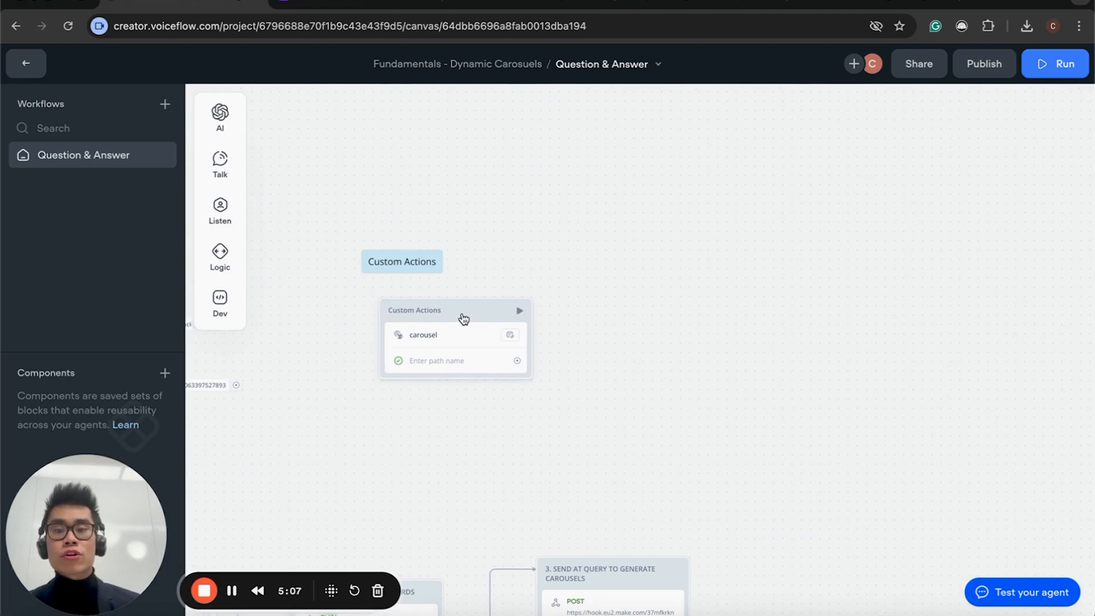
# Review the carousel Custom Actions step's JSON action body
pyautogui.click(463, 318)
pyautogui.click(865, 205)
pyautogui.scroll(-3, 868, 358)
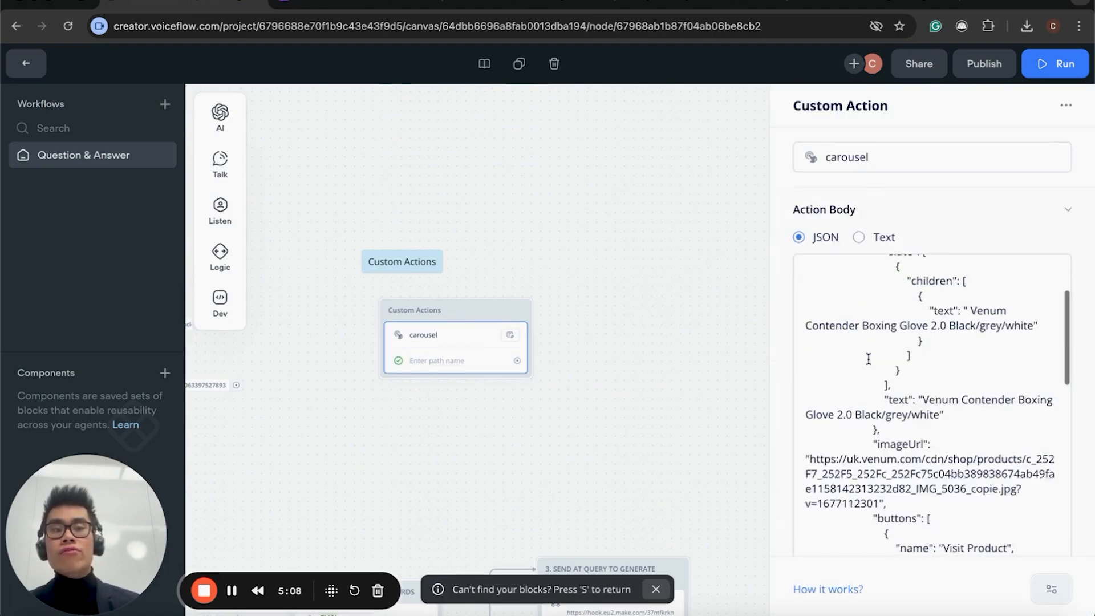
pyautogui.scroll(2, 868, 359)
pyautogui.scroll(-6, 574, 379)
# Inspect block 3's carousel-generation webhook POST request
pyautogui.click(648, 280)
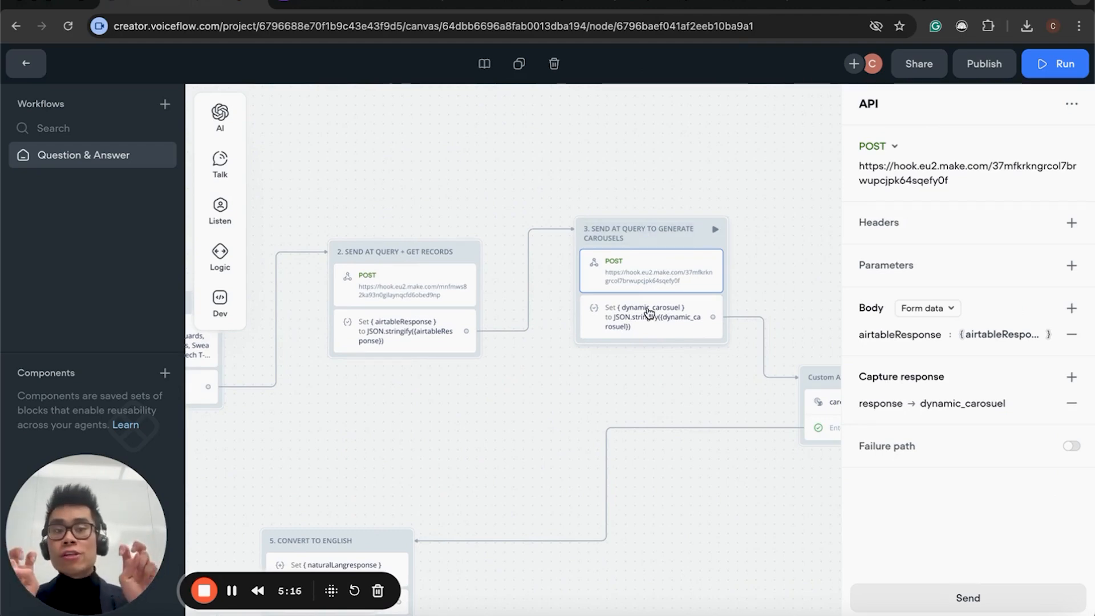
pyautogui.hscroll(4, 649, 313)
pyautogui.scroll(-2, 649, 312)
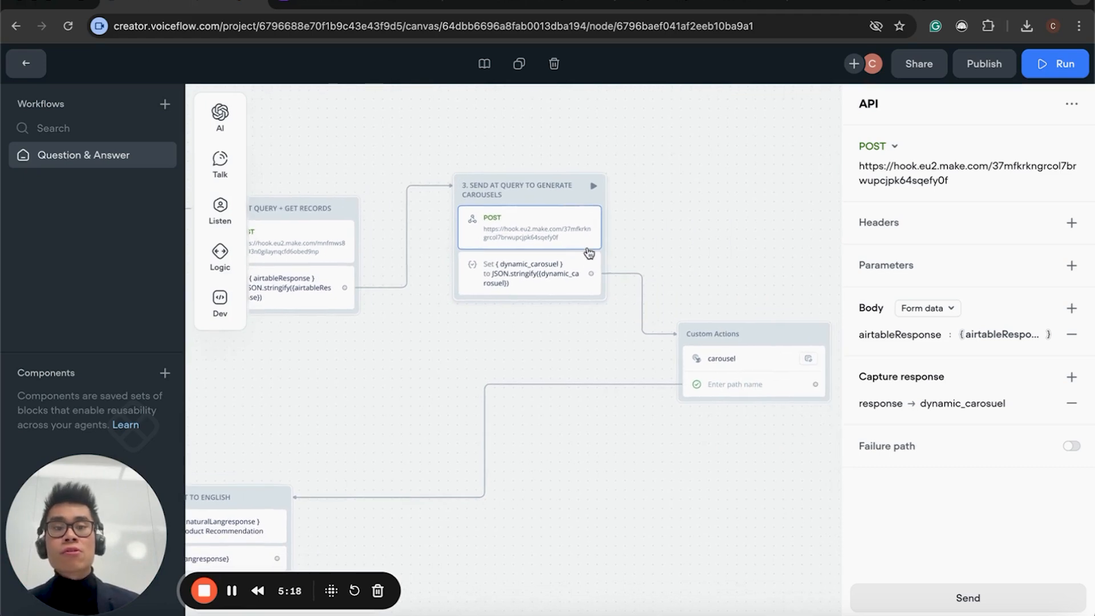
# Re-check the carousel action, then open the Set naturalLangresponse variable settings
pyautogui.click(759, 329)
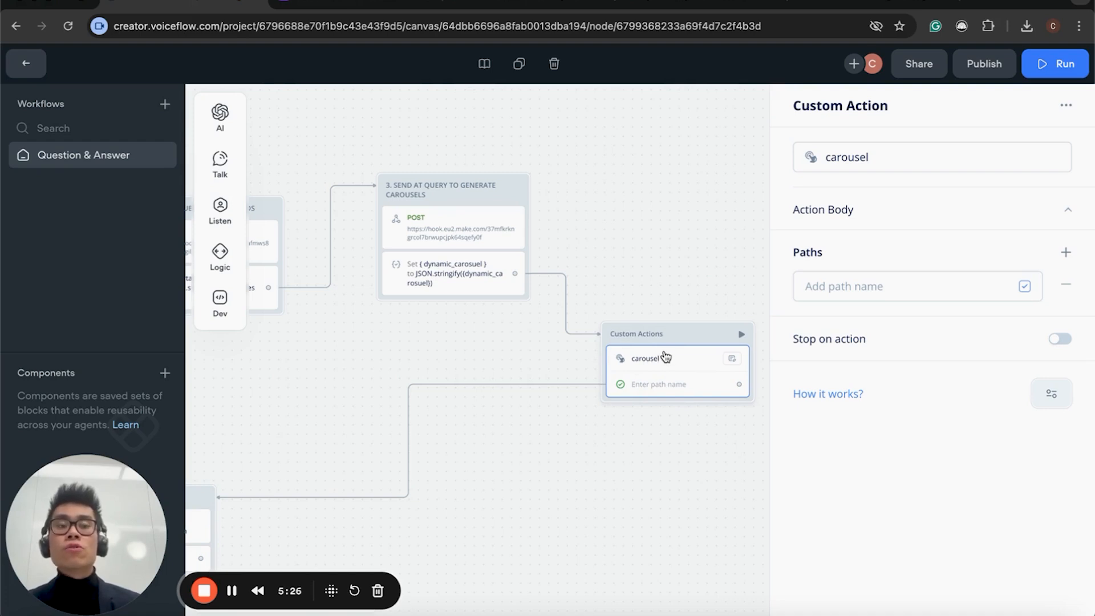
pyautogui.hscroll(-1, 643, 330)
pyautogui.scroll(-2, 577, 329)
pyautogui.hscroll(-5, 577, 325)
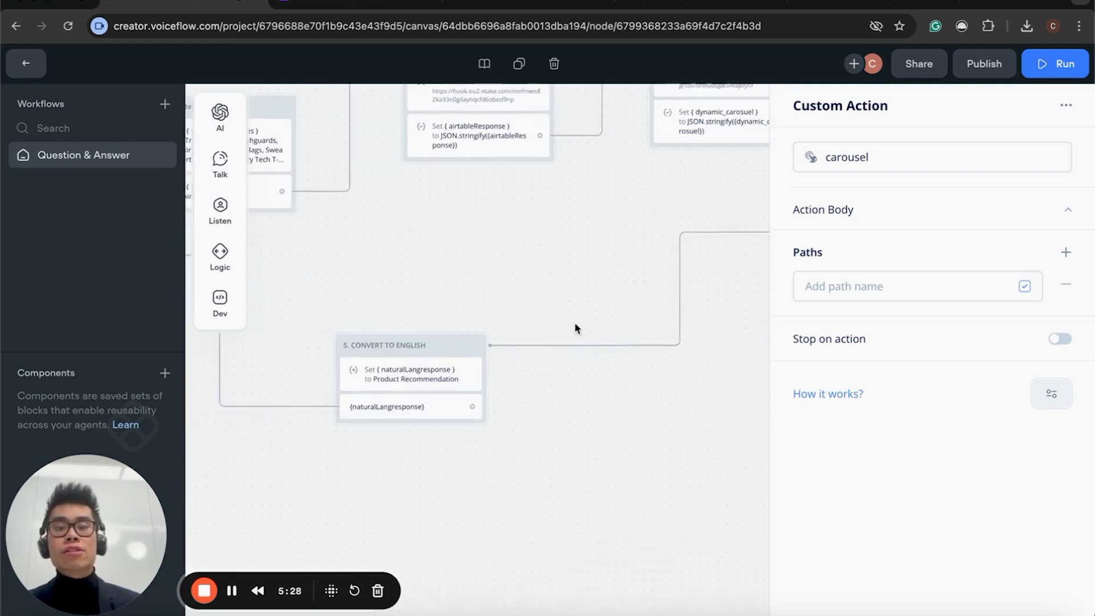
pyautogui.hscroll(5, 590, 320)
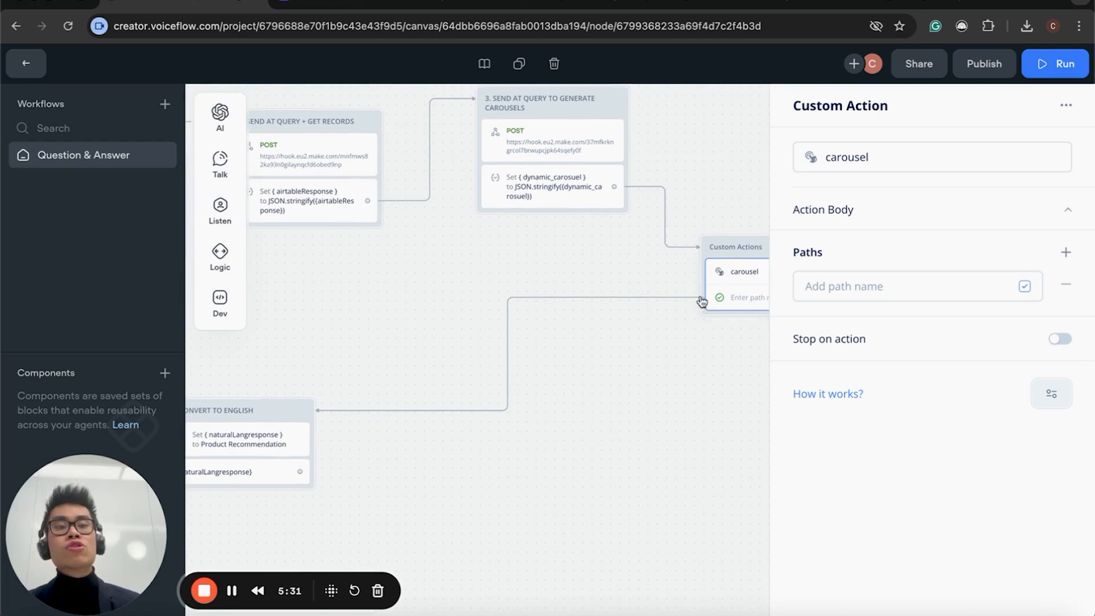
pyautogui.hscroll(2, 713, 277)
pyautogui.scroll(1, 713, 277)
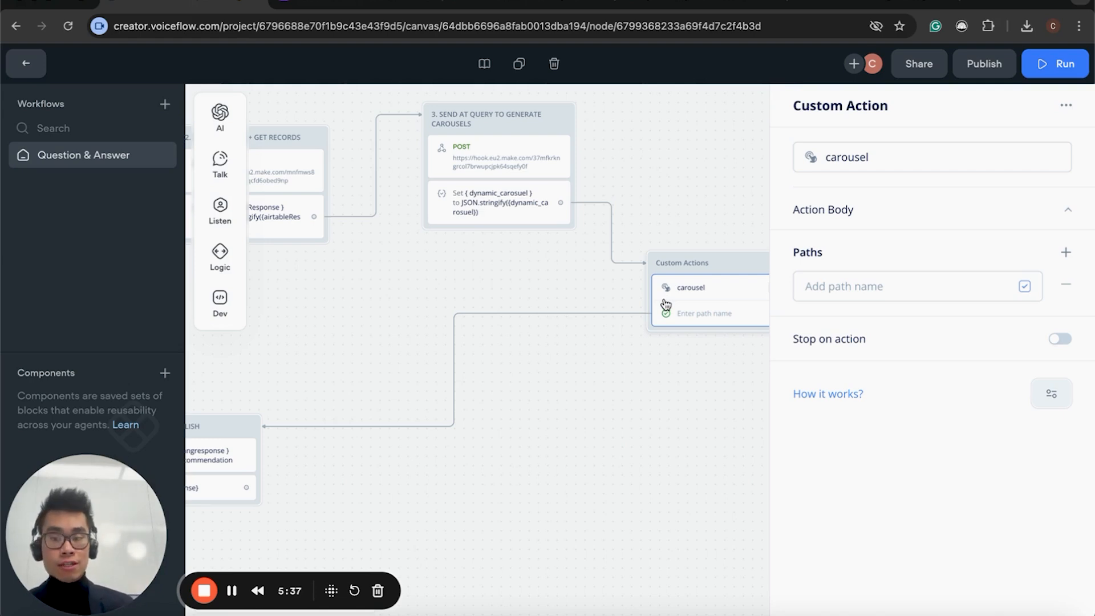
pyautogui.hscroll(-5, 645, 311)
pyautogui.scroll(-2, 645, 310)
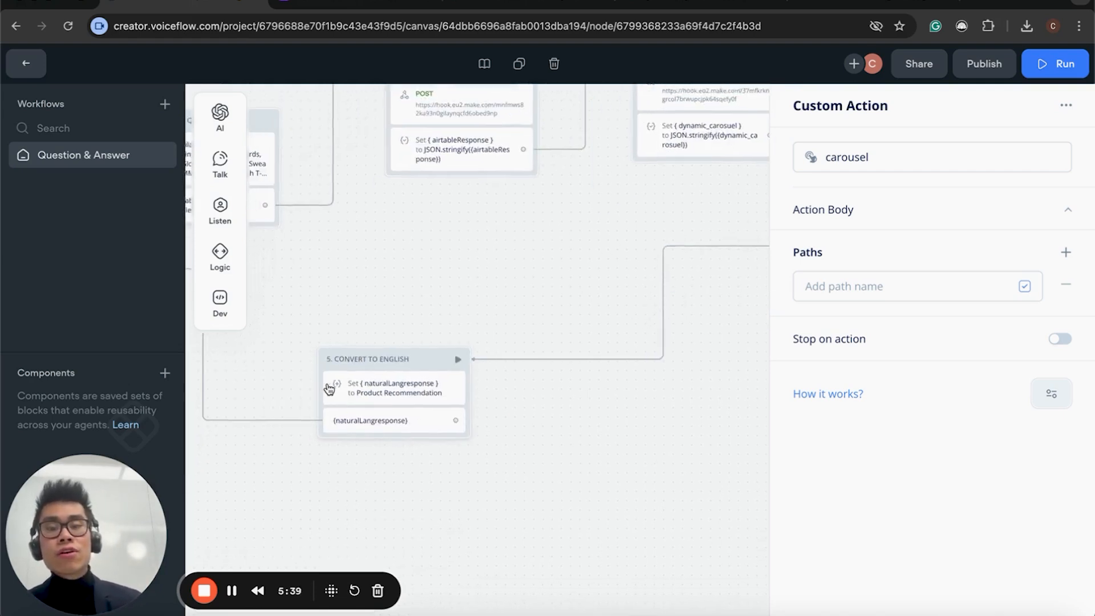
pyautogui.moveTo(487, 361)
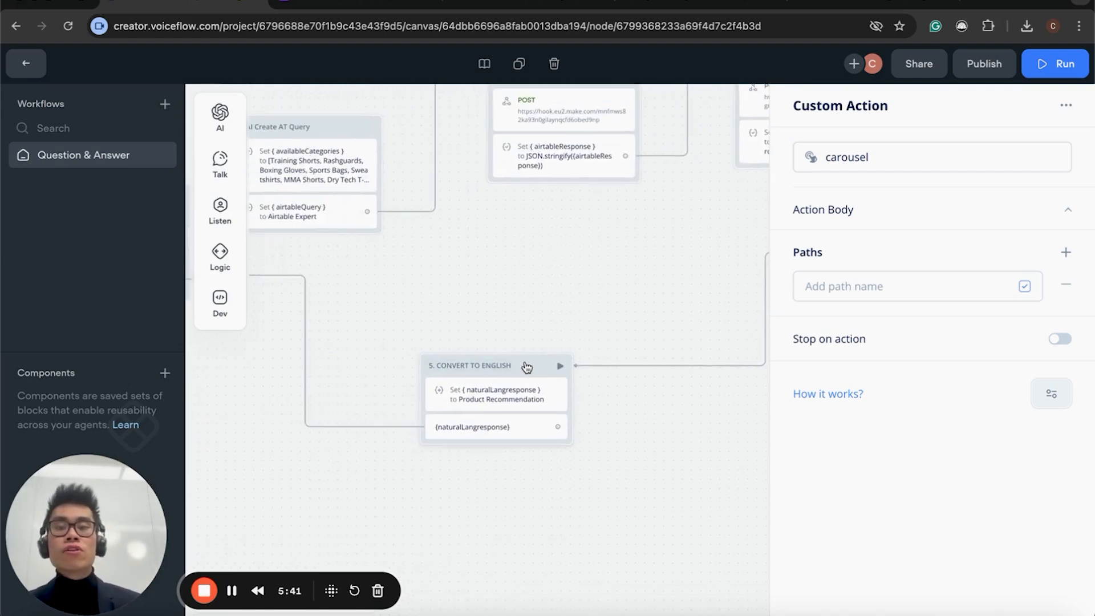
pyautogui.click(503, 401)
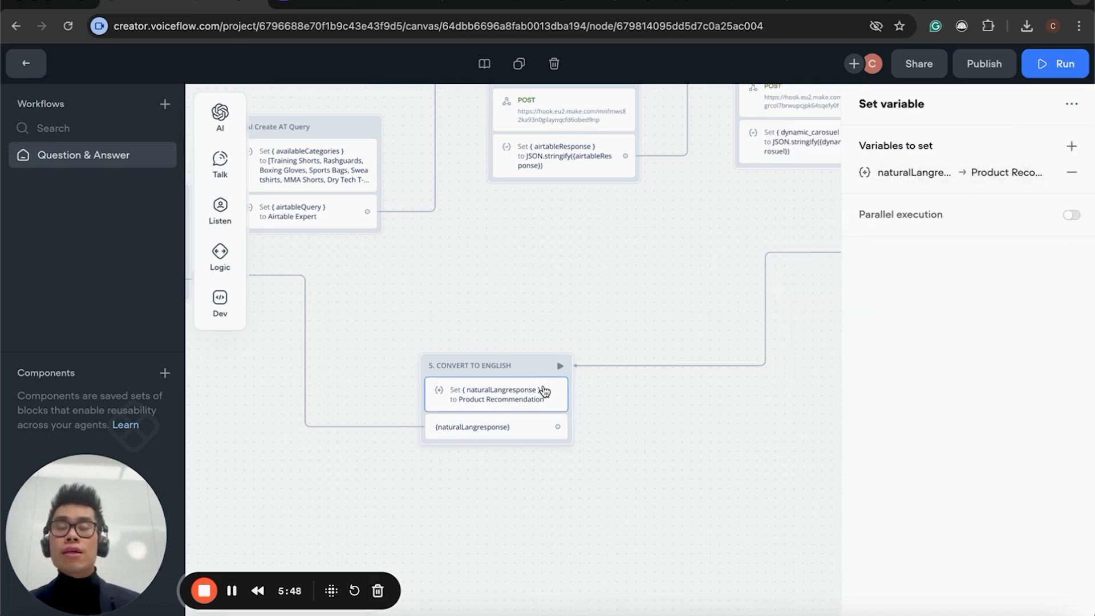
# Pan to block 1. AI Create AT Query and open its Set availableCategories step
pyautogui.hscroll(-2, 545, 392)
pyautogui.scroll(1, 545, 392)
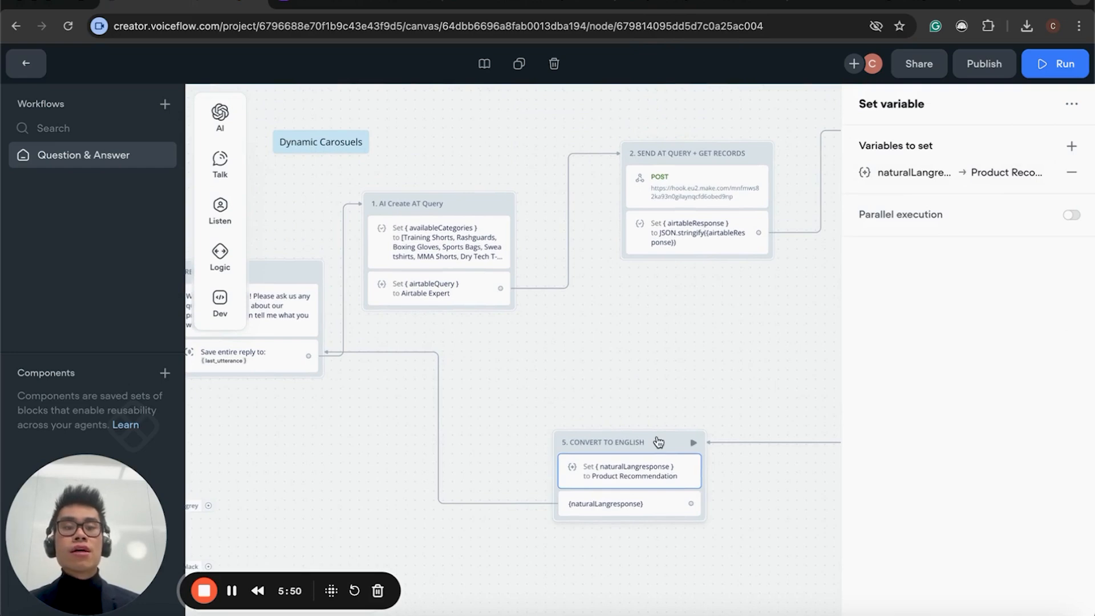
pyautogui.hscroll(-5, 402, 387)
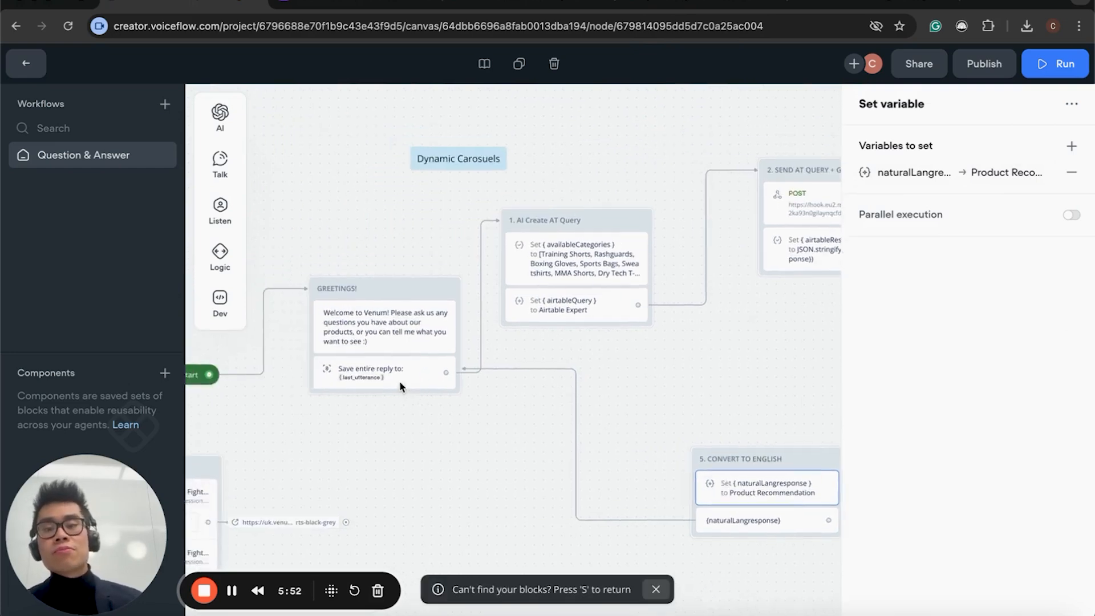
pyautogui.scroll(-5, 402, 387)
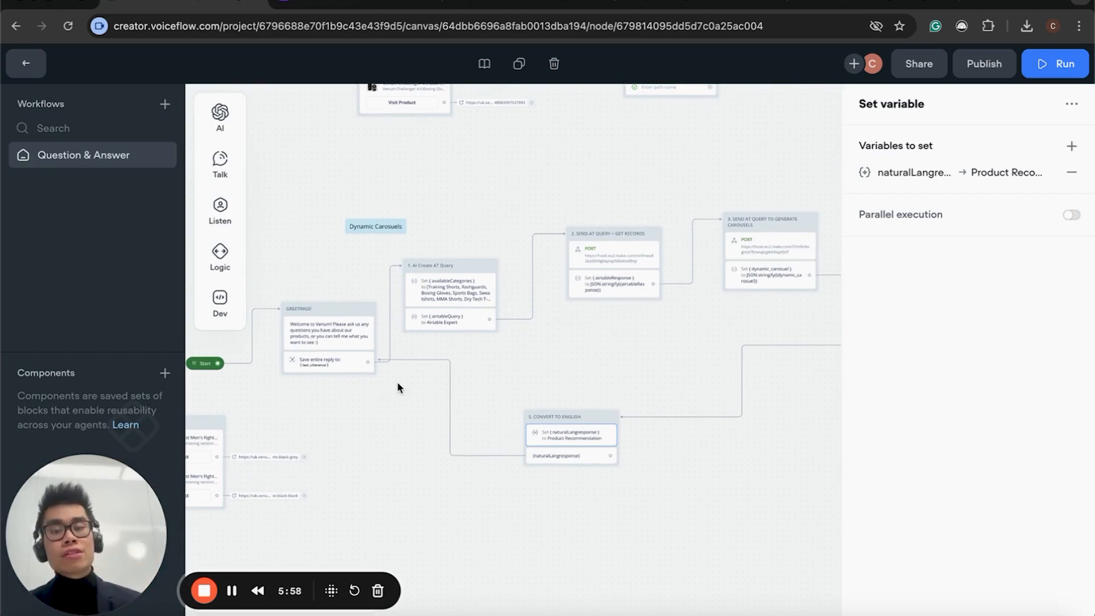
pyautogui.scroll(4, 398, 388)
pyautogui.scroll(2, 508, 337)
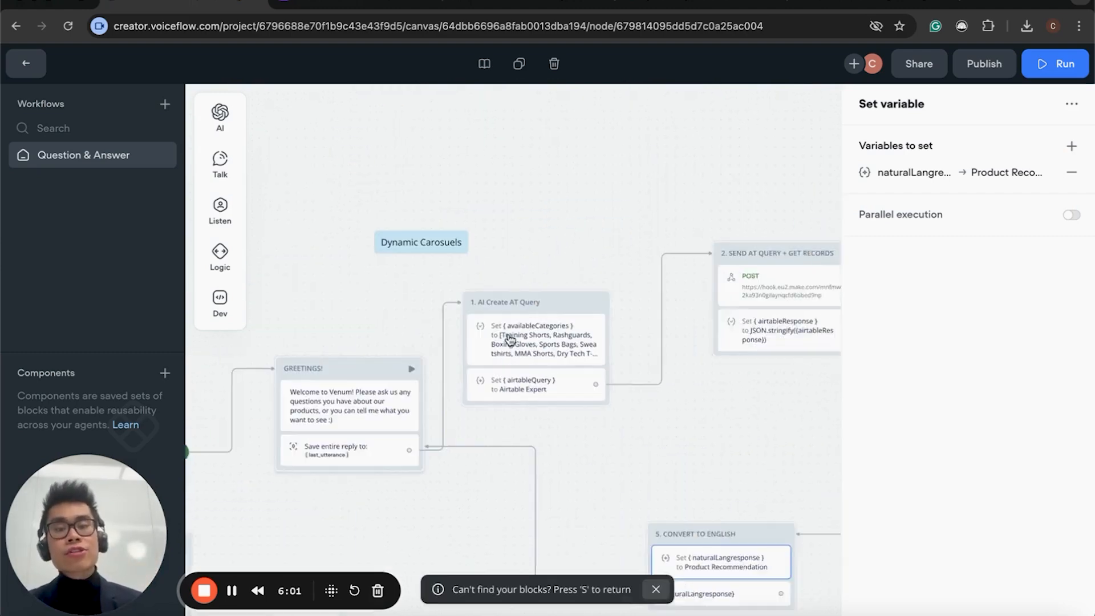
pyautogui.hscroll(2, 491, 337)
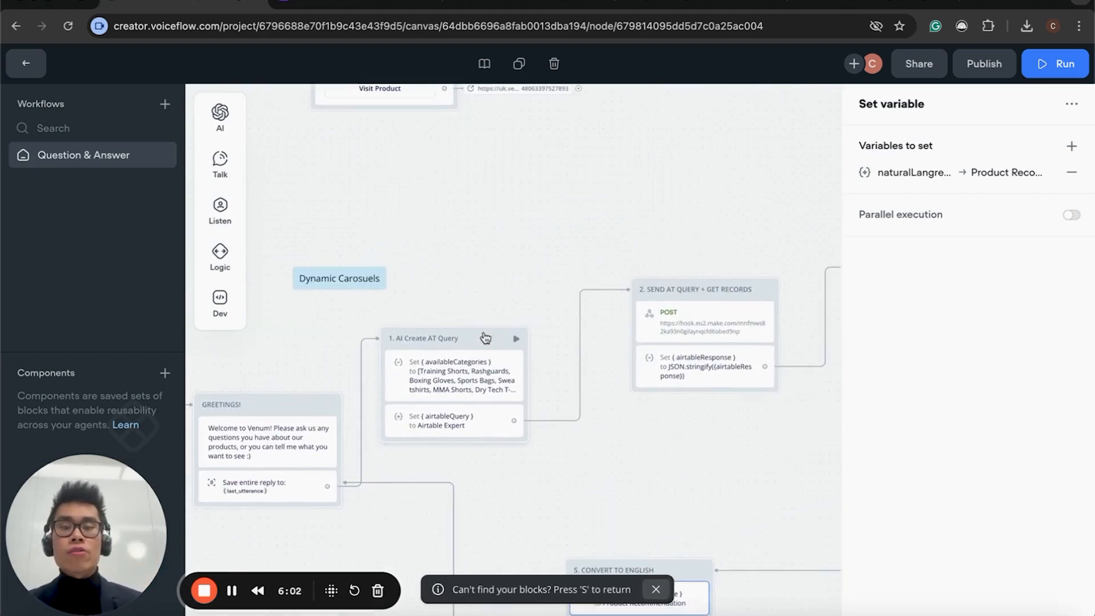
pyautogui.click(485, 360)
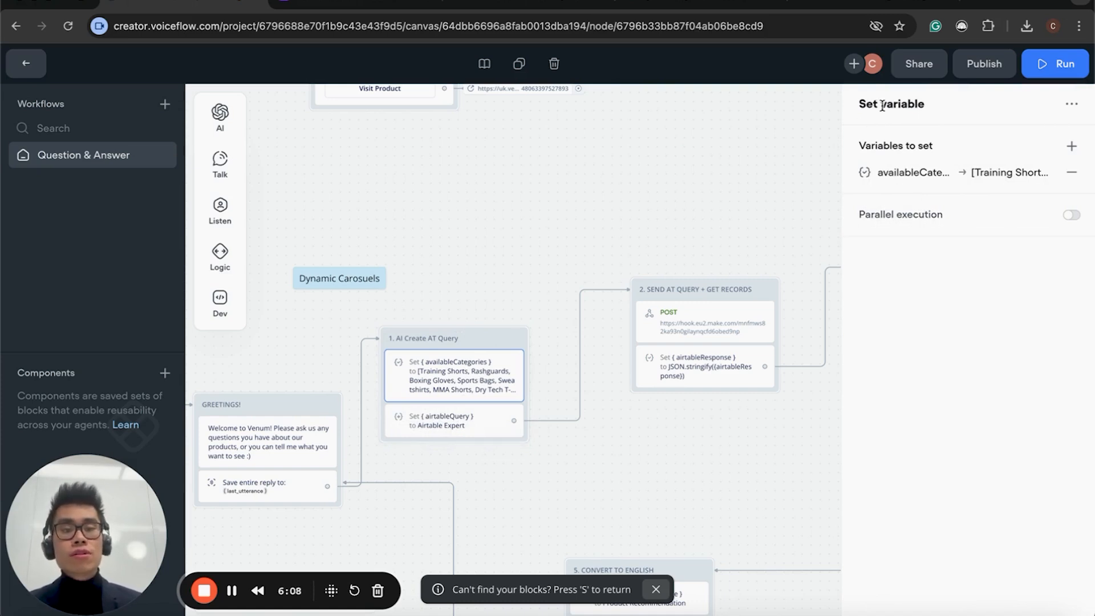
pyautogui.moveTo(219, 121)
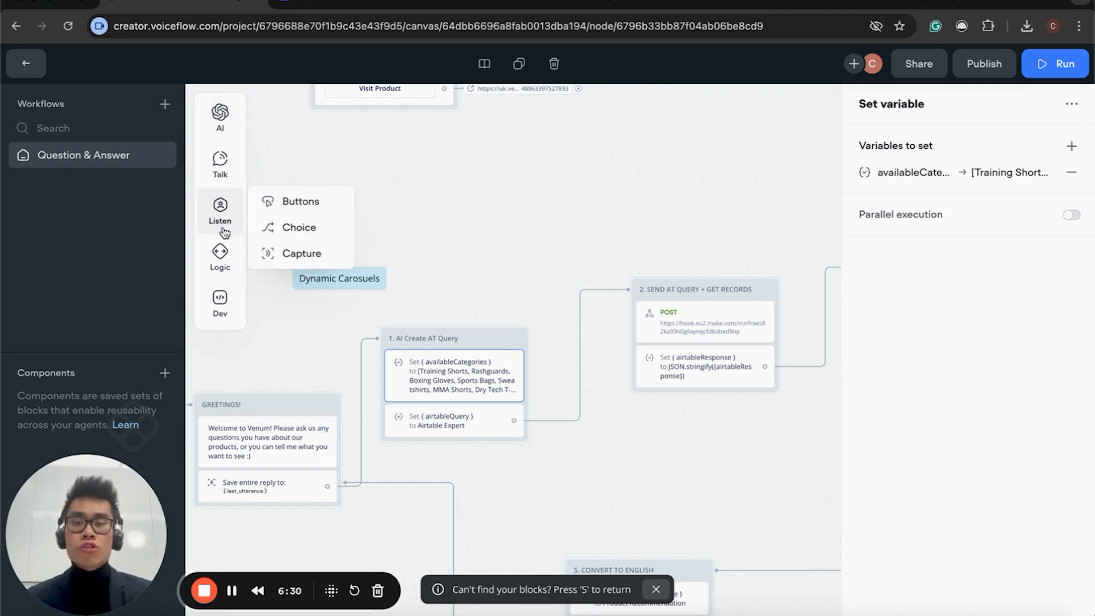
pyautogui.moveTo(221, 251)
pyautogui.moveTo(290, 274); pyautogui.dragTo(516, 218)
pyautogui.click(502, 237)
pyautogui.click(1072, 146)
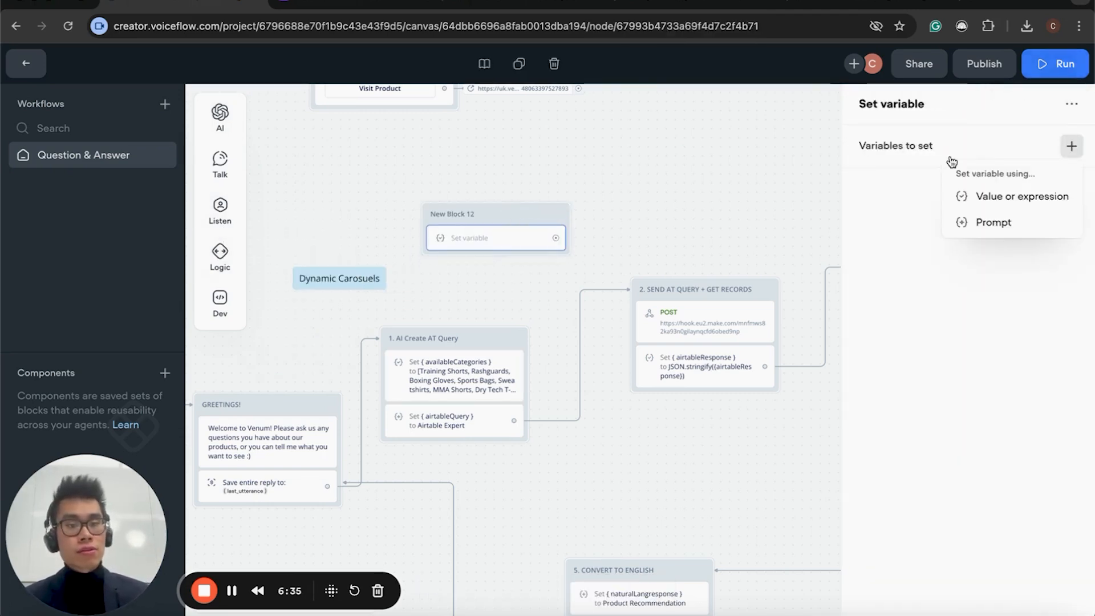
pyautogui.click(993, 224)
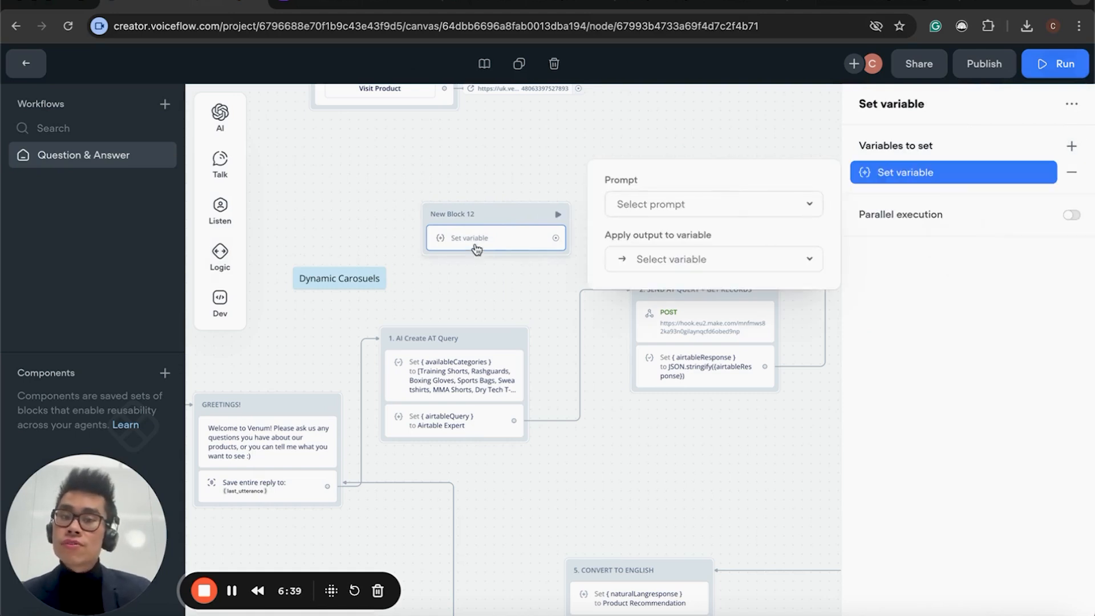
pyautogui.click(484, 219)
pyautogui.press('Delete')
pyautogui.click(453, 392)
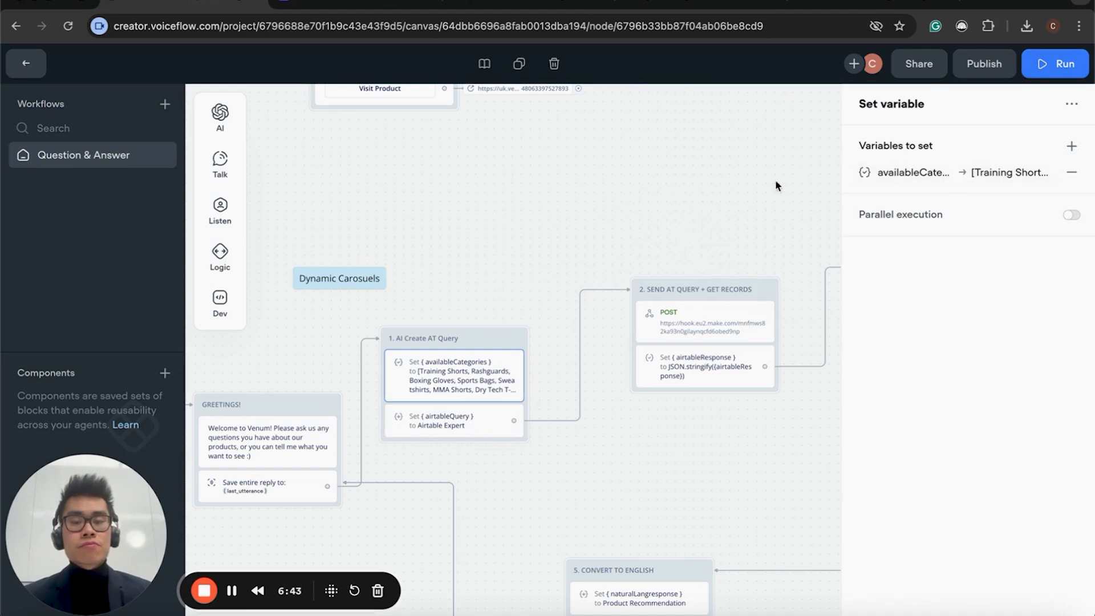
# Check the availableCategories list against Airtable's productType column, then open Set airtableQuery
pyautogui.click(922, 181)
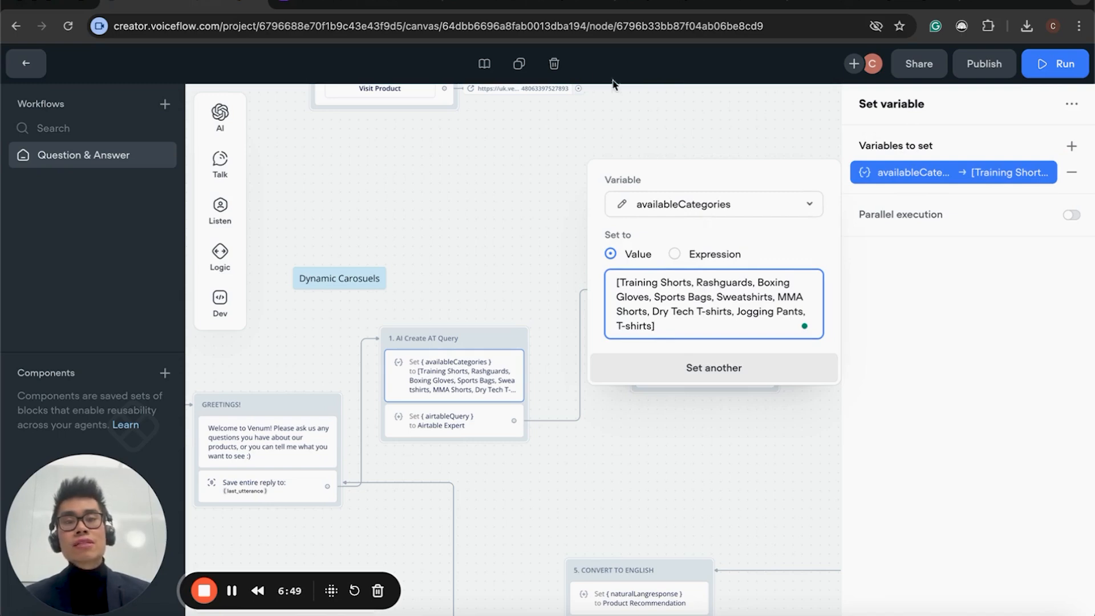
pyautogui.click(312, 3)
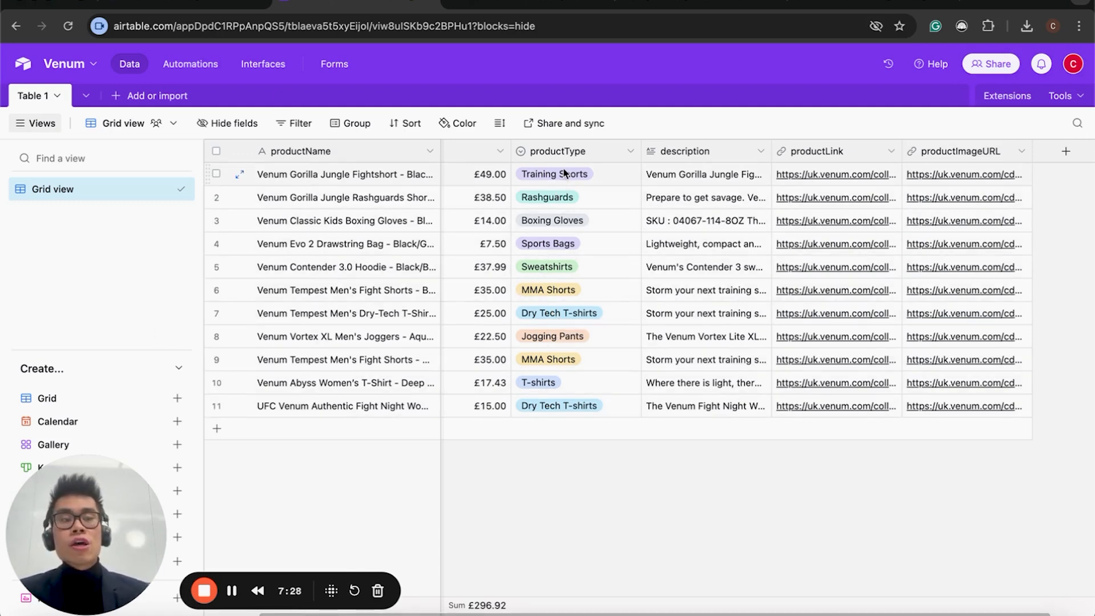
pyautogui.hotkey('ctrl', 'shift', 'Tab')
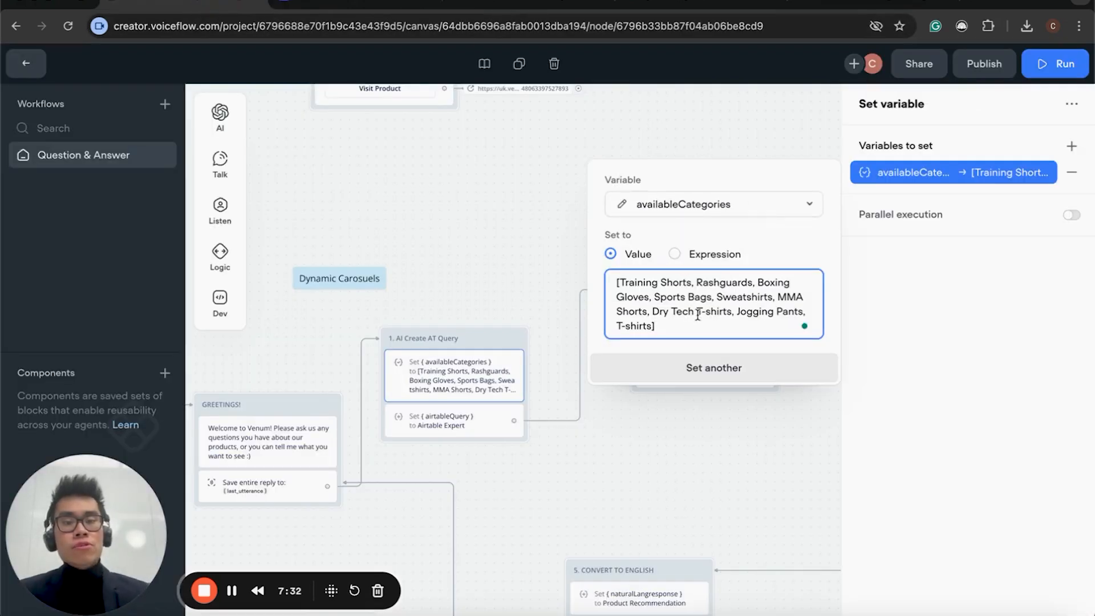
pyautogui.tripleClick(695, 326)
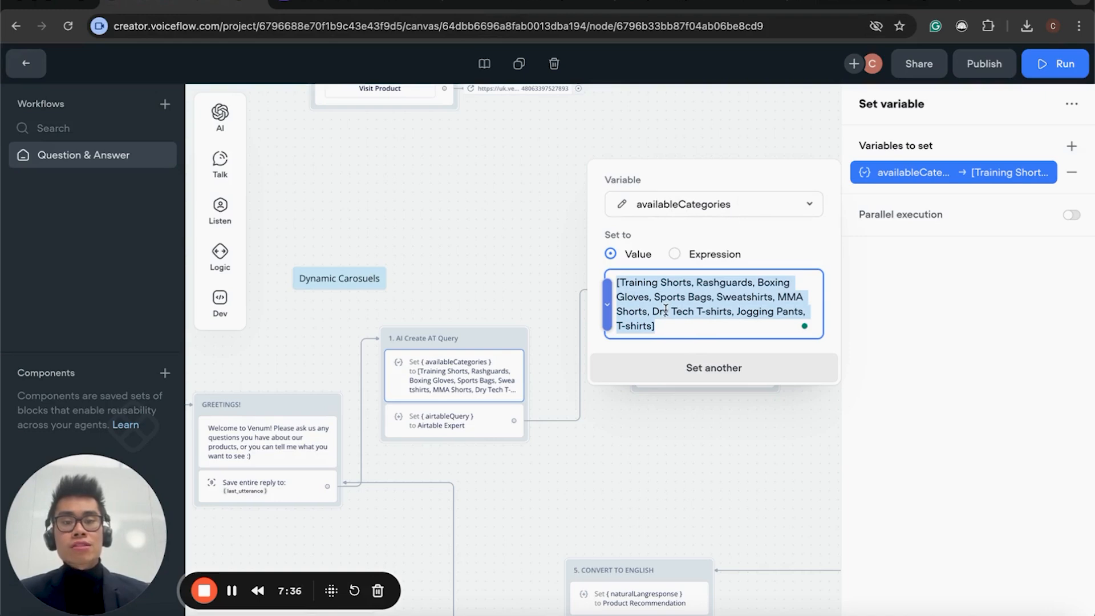
pyautogui.moveTo(668, 329); pyautogui.dragTo(616, 280)
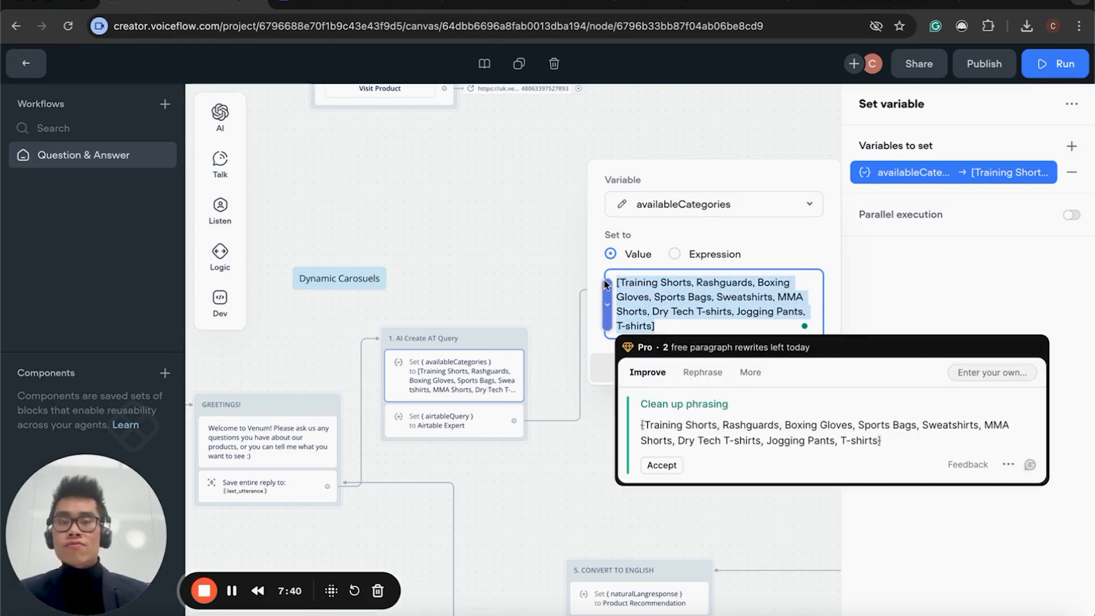
pyautogui.click(673, 300)
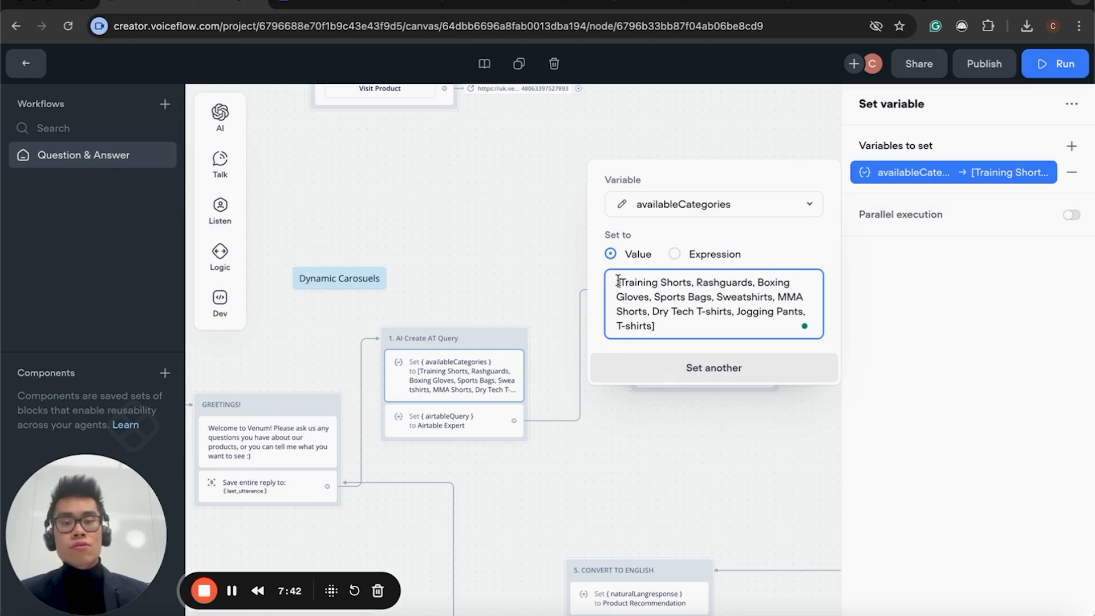
pyautogui.click(684, 333)
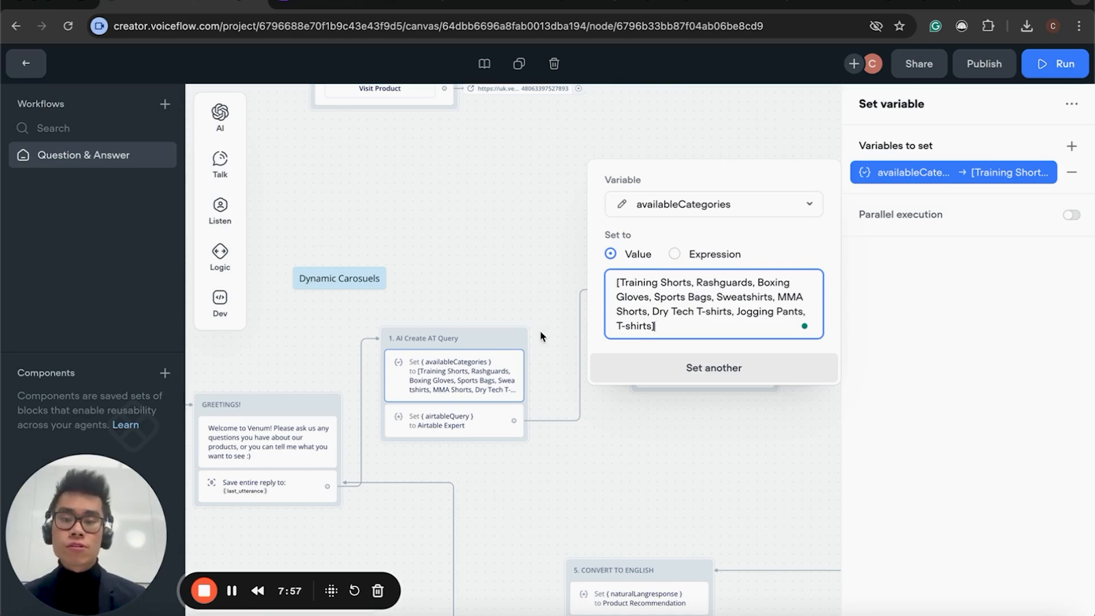
pyautogui.click(451, 421)
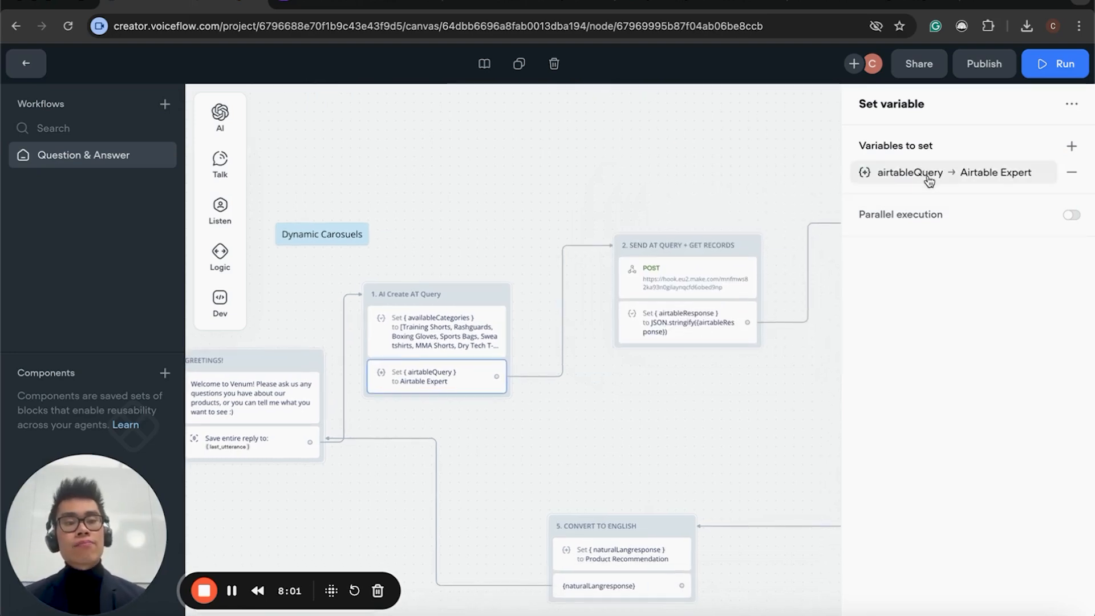
# Open the airtableQuery → Airtable Expert assignment and edit the Airtable Expert prompt
pyautogui.click(925, 173)
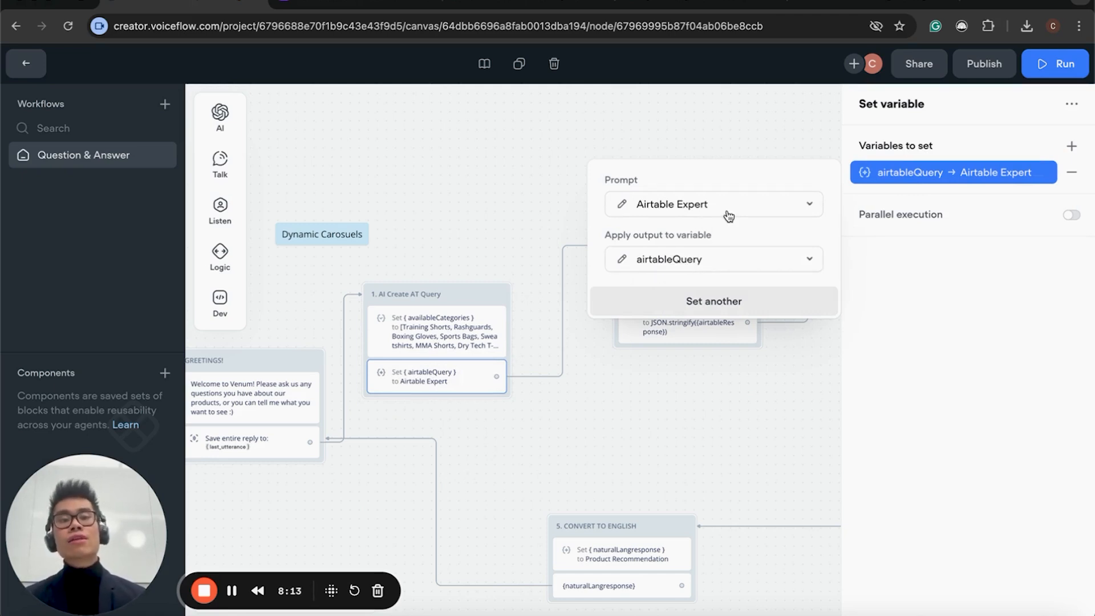
pyautogui.click(805, 209)
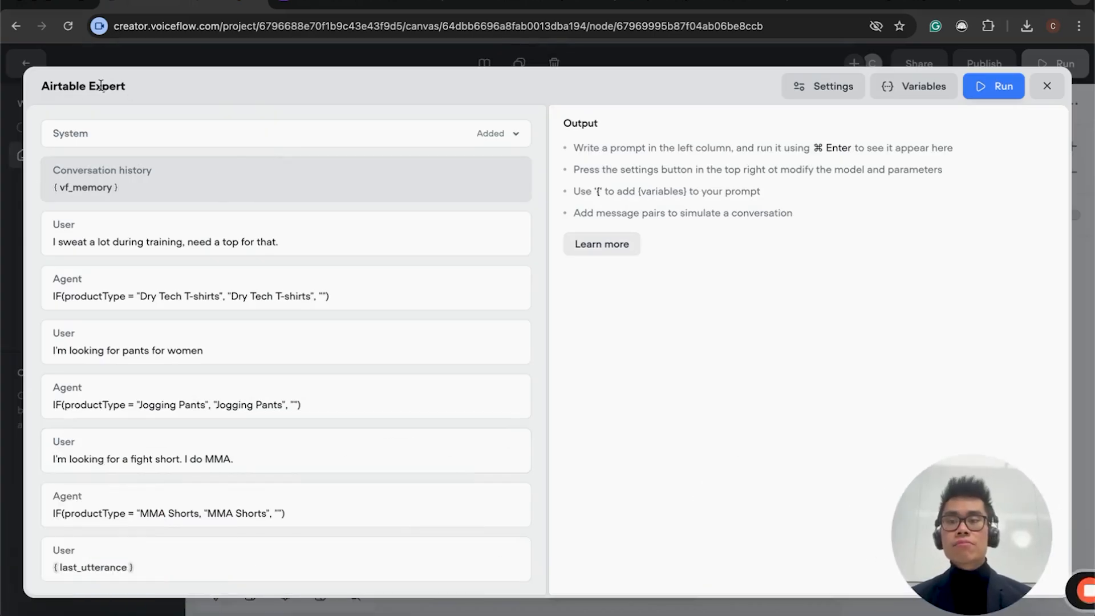
# Read the Airtable Expert system prompt's role statement and its {last_utterance} user-question lines
pyautogui.click(125, 136)
pyautogui.scroll(-6, 139, 237)
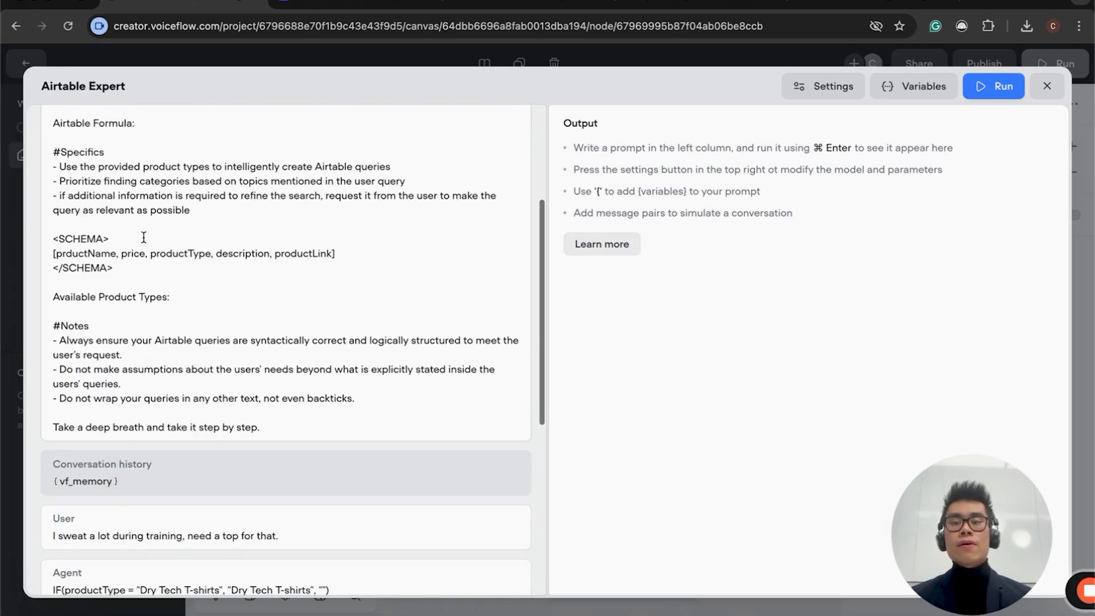
pyautogui.scroll(6, 142, 237)
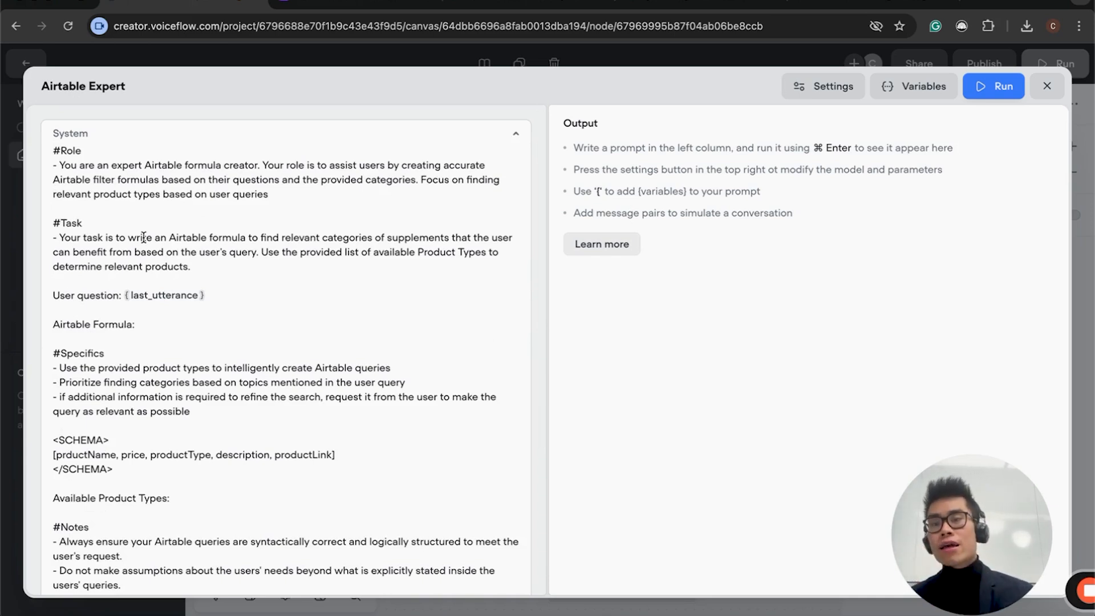
pyautogui.moveTo(61, 165); pyautogui.dragTo(259, 165)
pyautogui.click(264, 169)
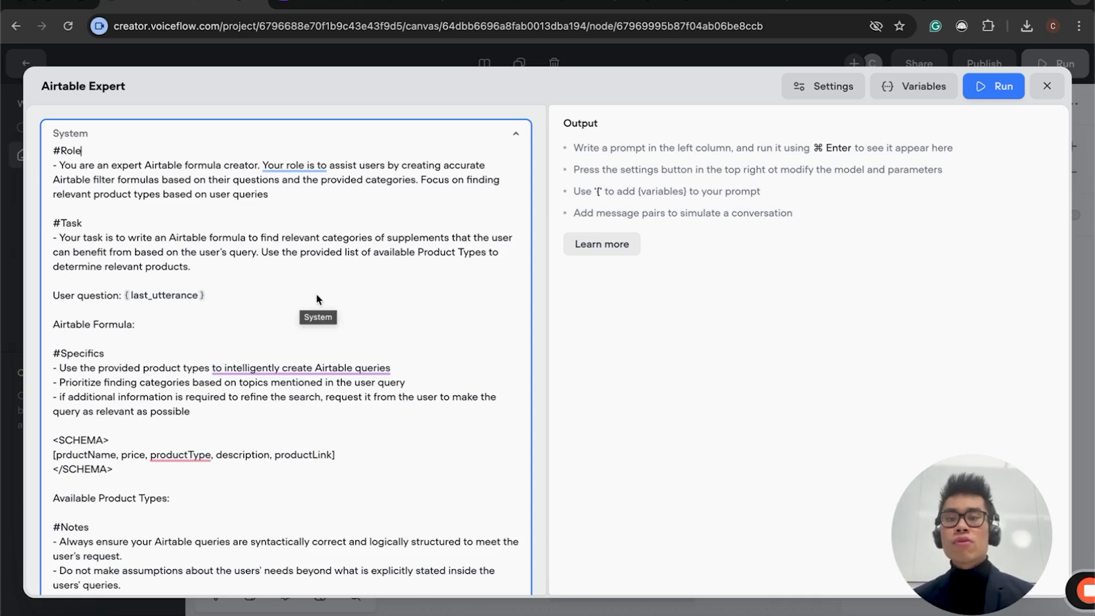
pyautogui.click(478, 295)
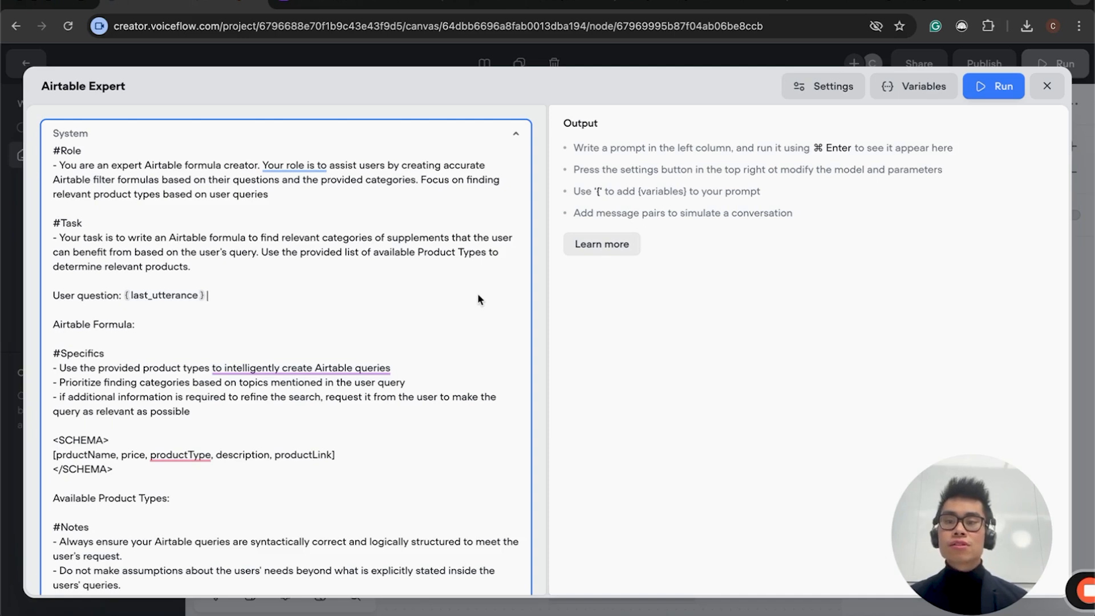
pyautogui.scroll(-2, 477, 293)
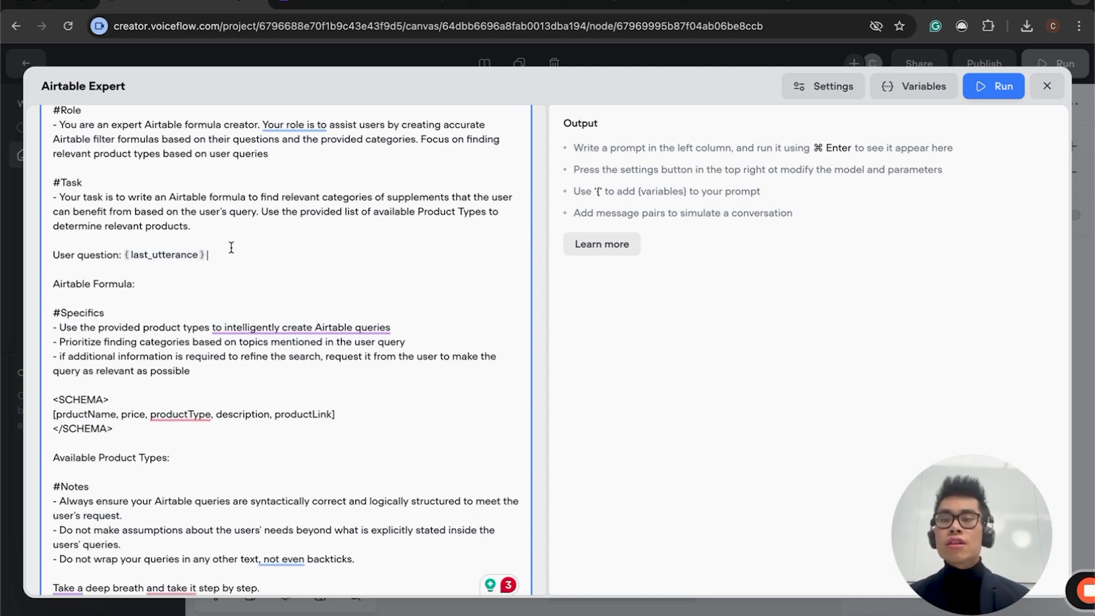
pyautogui.click(235, 251)
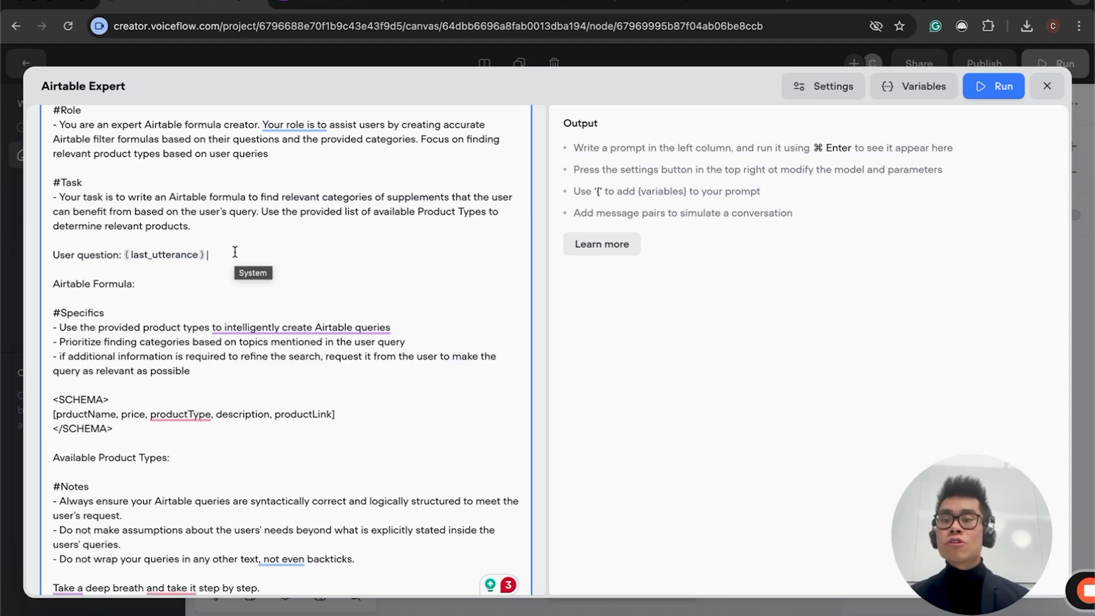
pyautogui.scroll(-1, 144, 300)
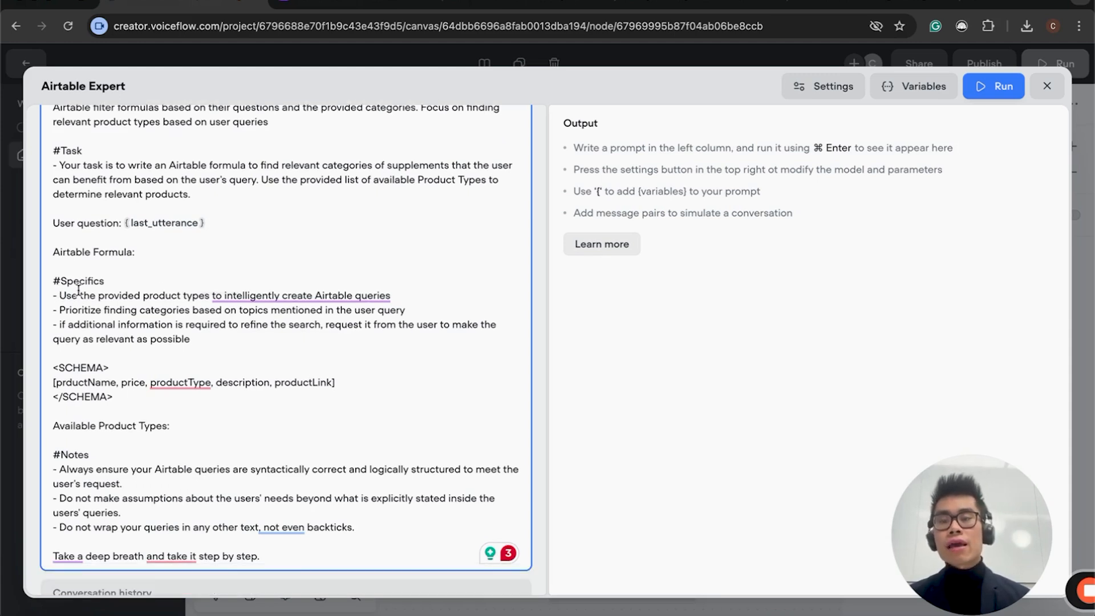
pyautogui.scroll(1, 137, 311)
pyautogui.scroll(3, 137, 310)
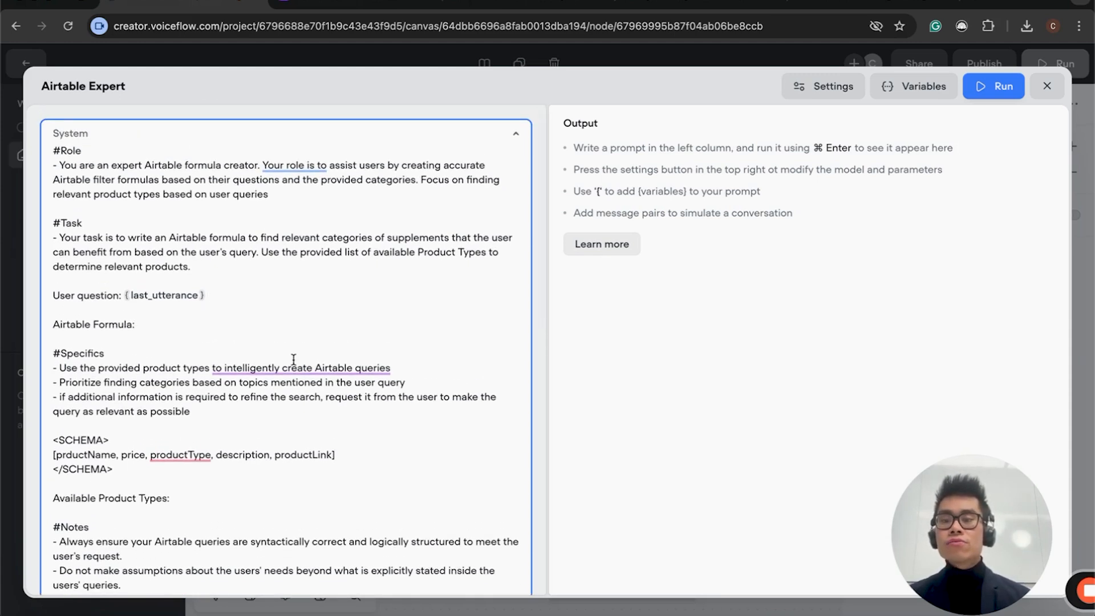
pyautogui.click(386, 311)
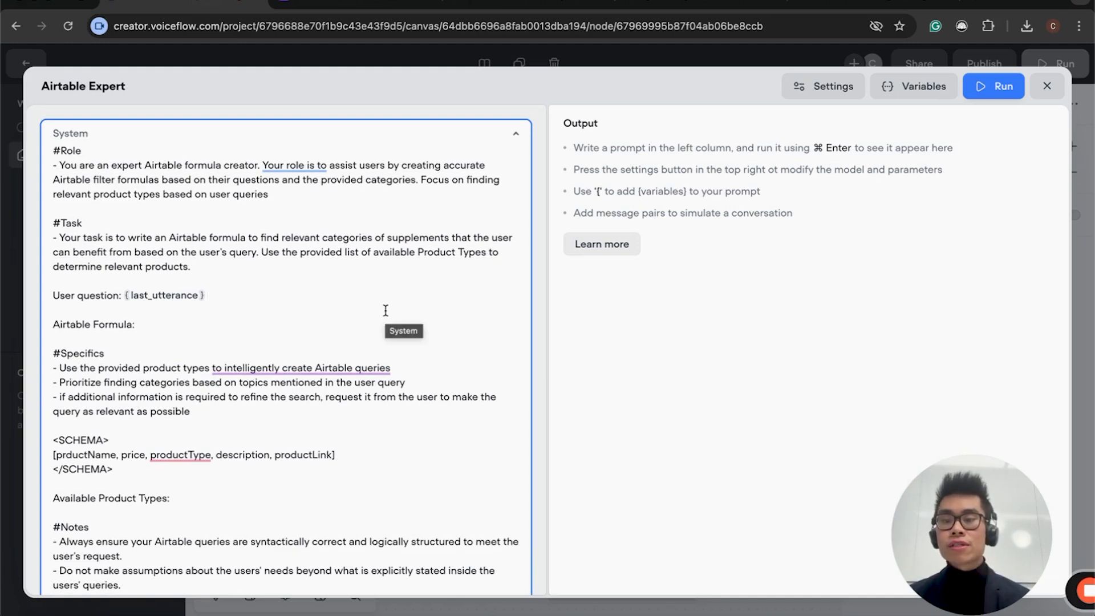
# Scroll through the product schema, then switch to the Venum product table in Airtable
pyautogui.scroll(-1, 386, 310)
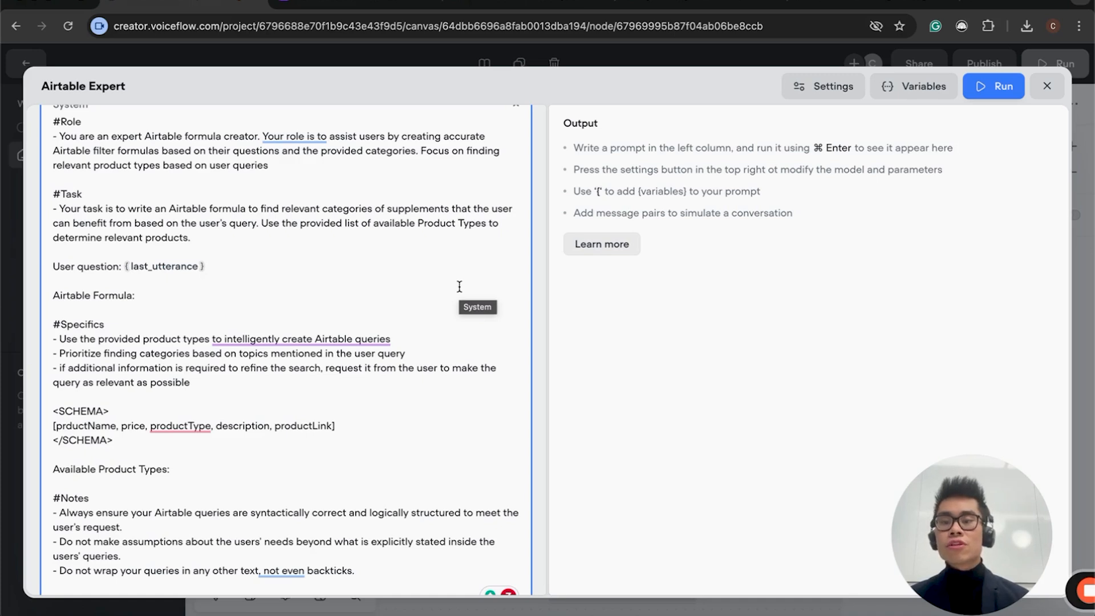
pyautogui.scroll(-3, 257, 342)
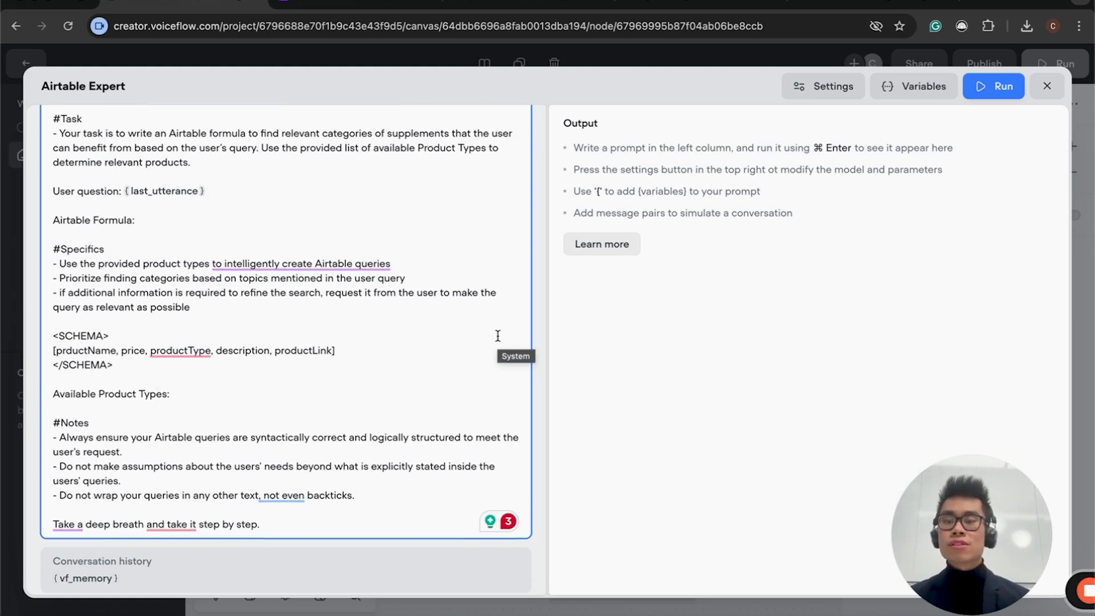
pyautogui.scroll(1, 430, 325)
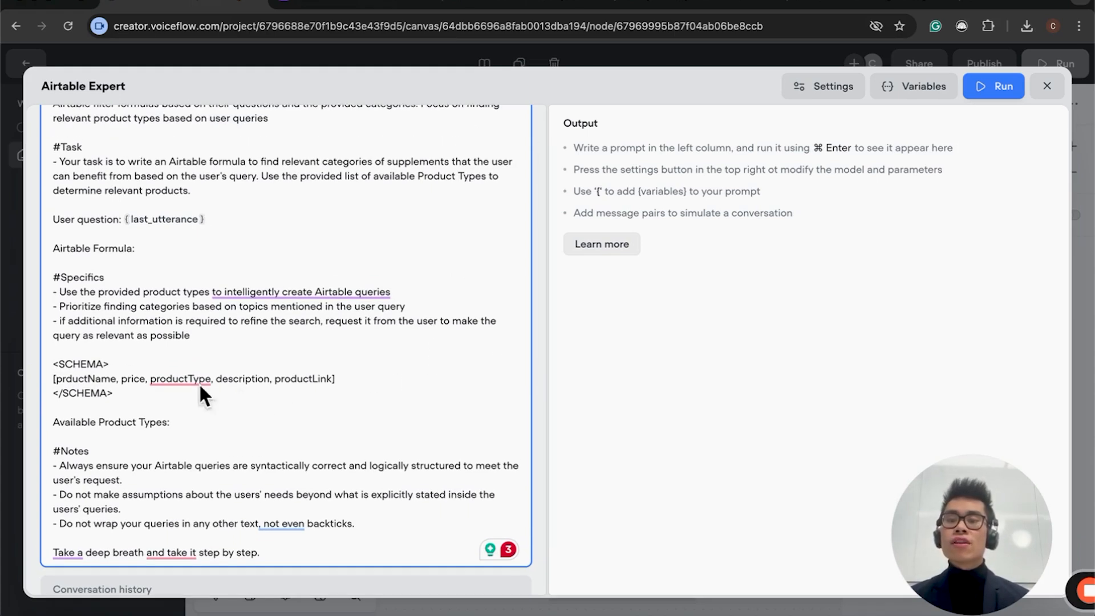
pyautogui.moveTo(200, 381)
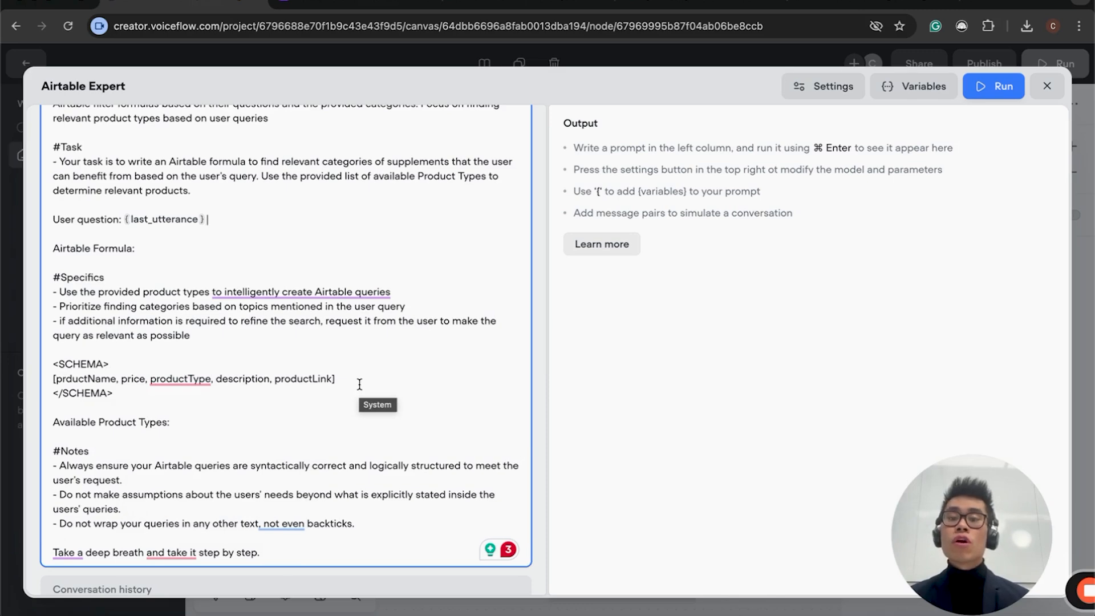
pyautogui.click(336, 9)
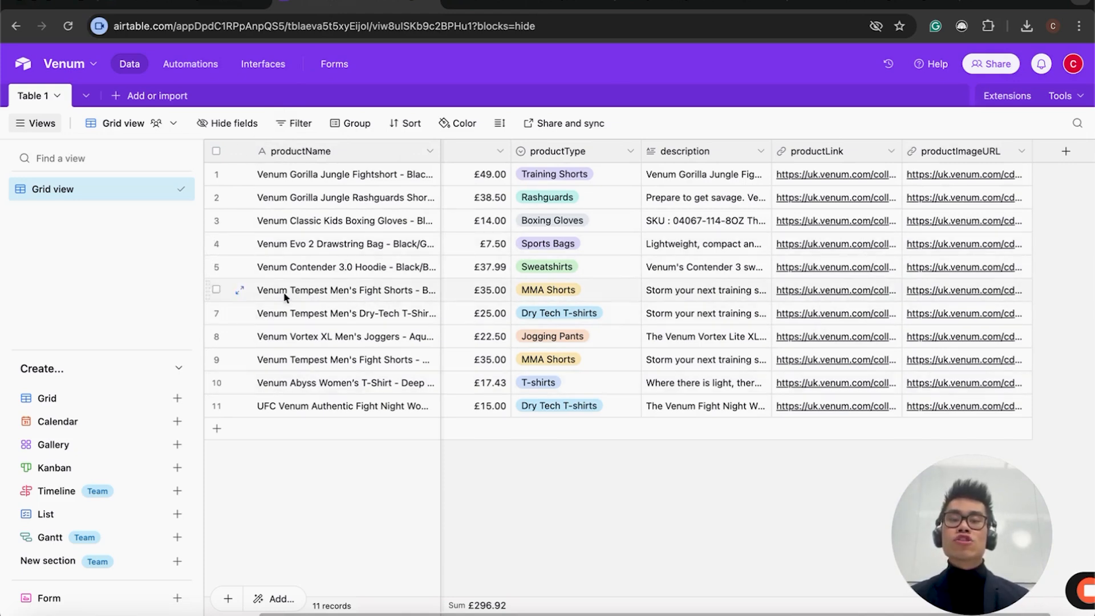
# Return to the Airtable Expert prompt and go over its Available Product Types and #Notes rules
pyautogui.click(188, 4)
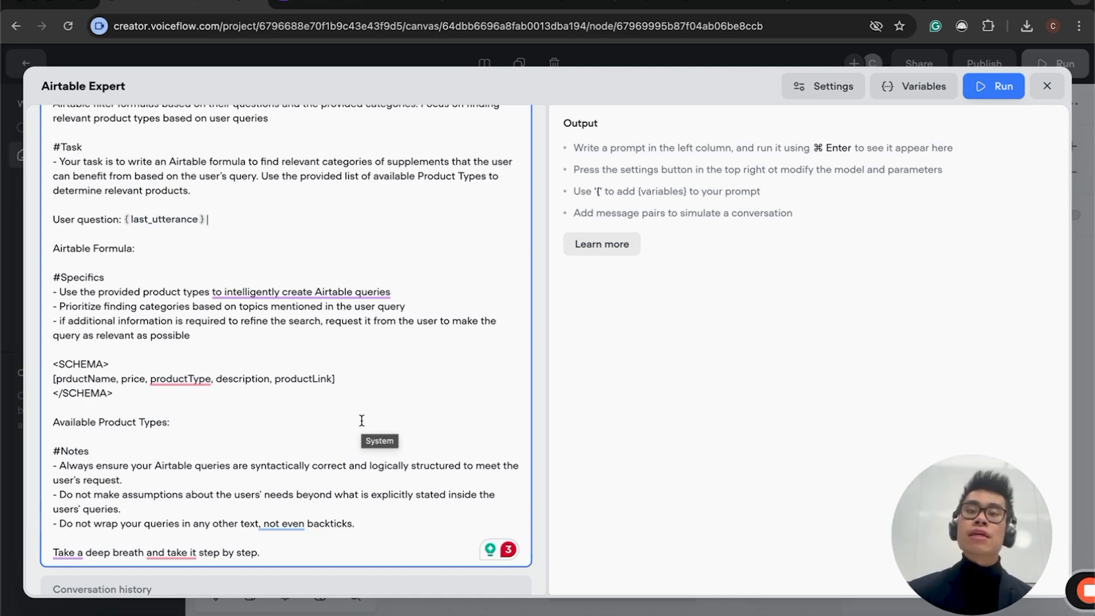
pyautogui.click(308, 421)
pyautogui.scroll(-2, 308, 421)
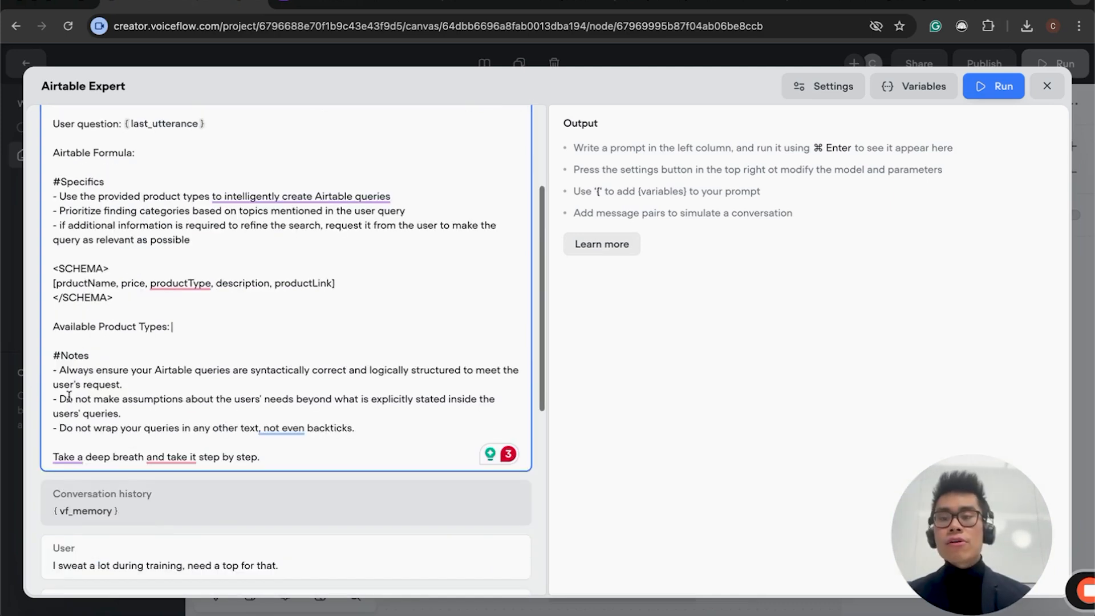
pyautogui.moveTo(60, 371); pyautogui.dragTo(267, 371)
pyautogui.click(418, 380)
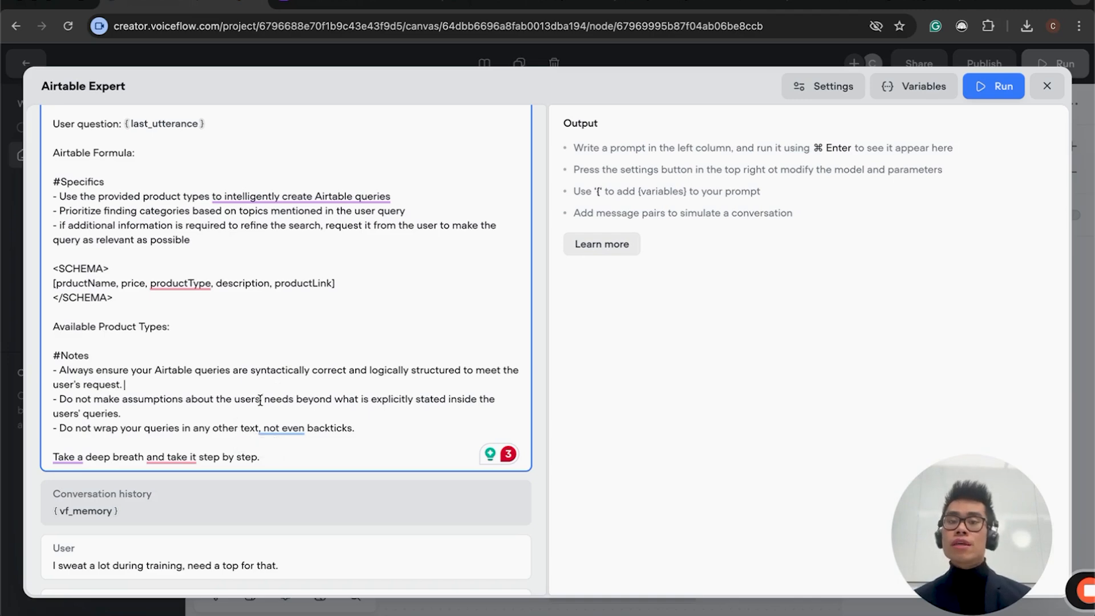
pyautogui.scroll(-3, 290, 381)
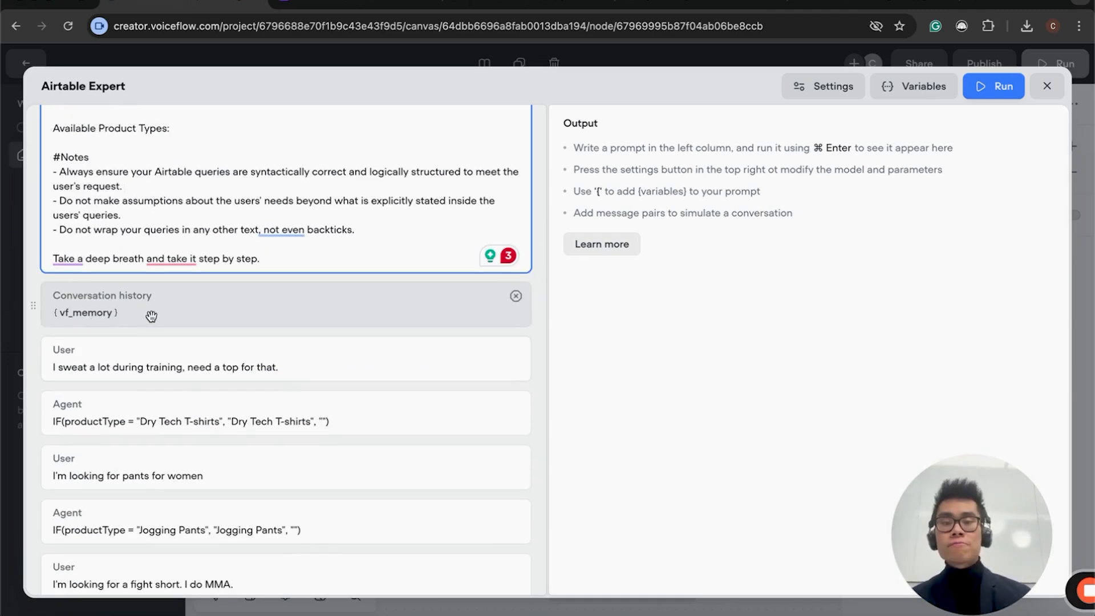
pyautogui.scroll(-3, 151, 316)
pyautogui.click(520, 541)
pyautogui.click(153, 544)
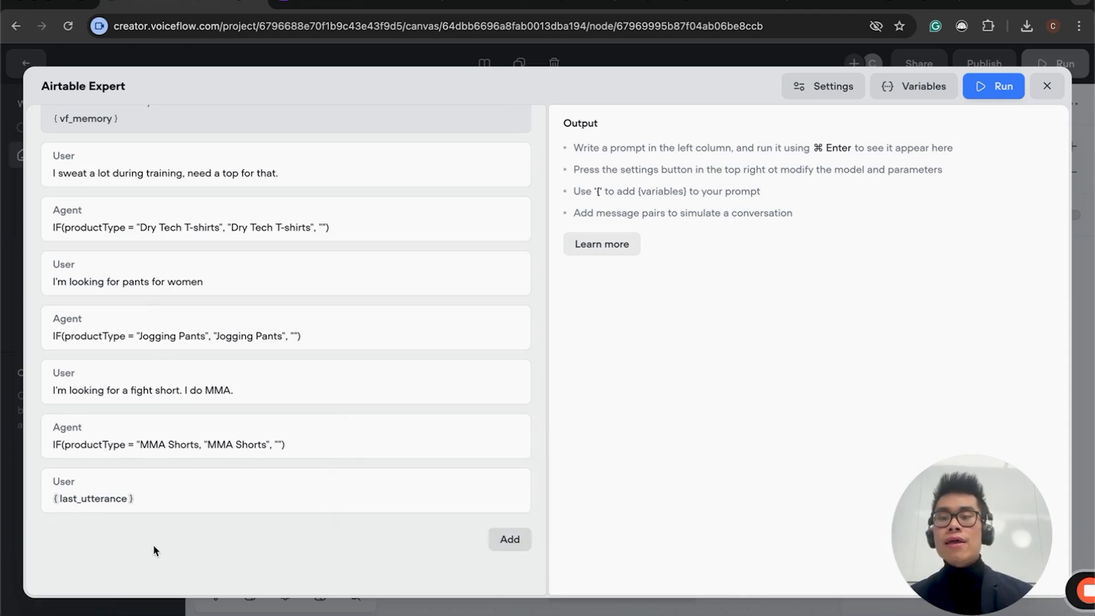
pyautogui.scroll(1, 222, 343)
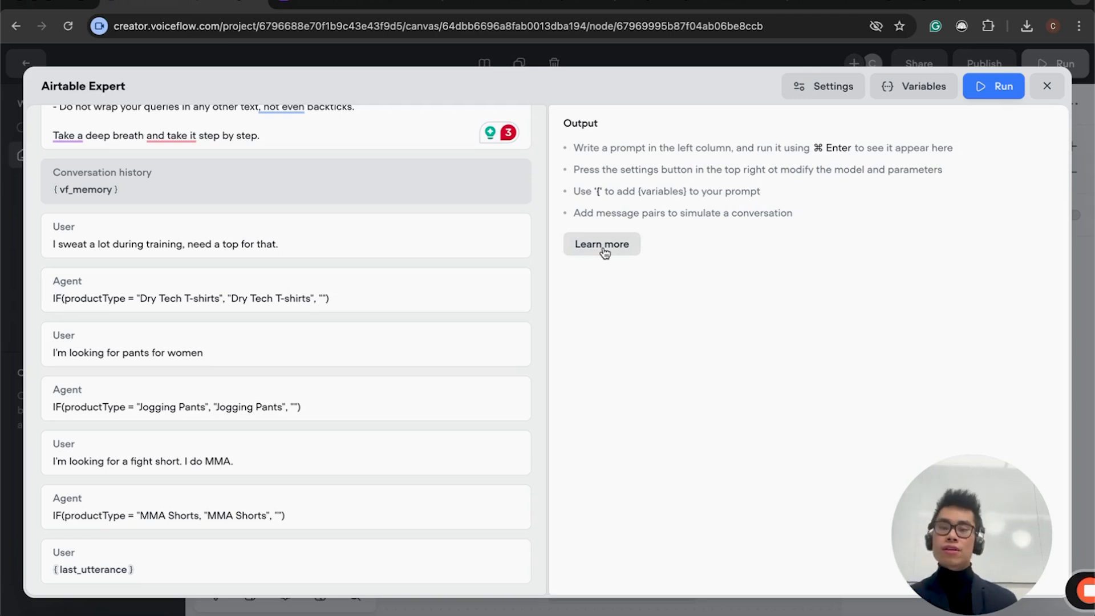
pyautogui.scroll(-2, 313, 357)
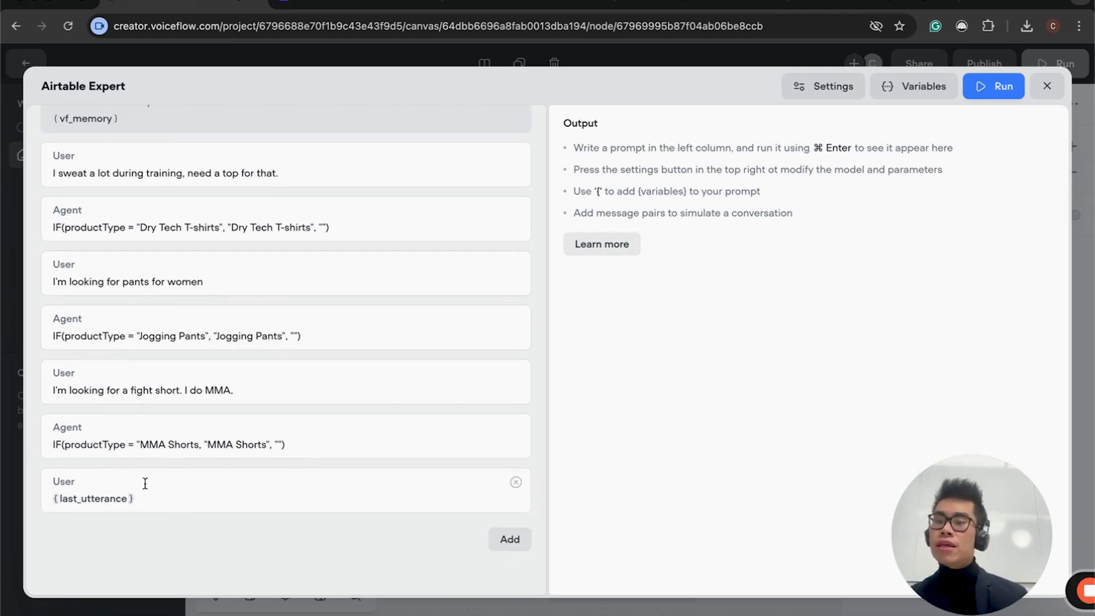
pyautogui.click(804, 91)
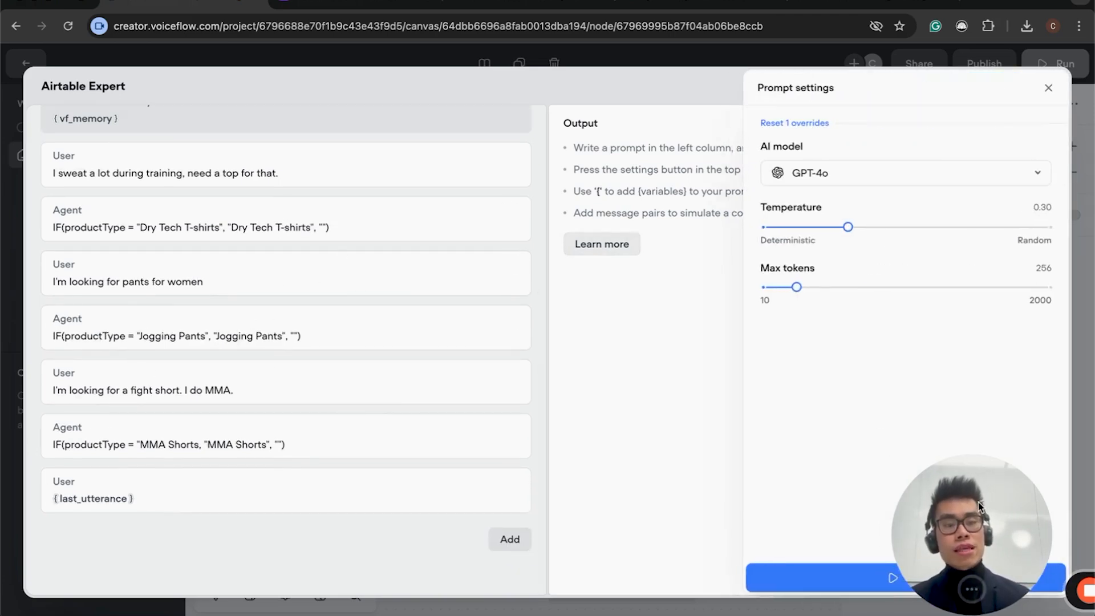
pyautogui.moveTo(978, 502); pyautogui.dragTo(172, 513)
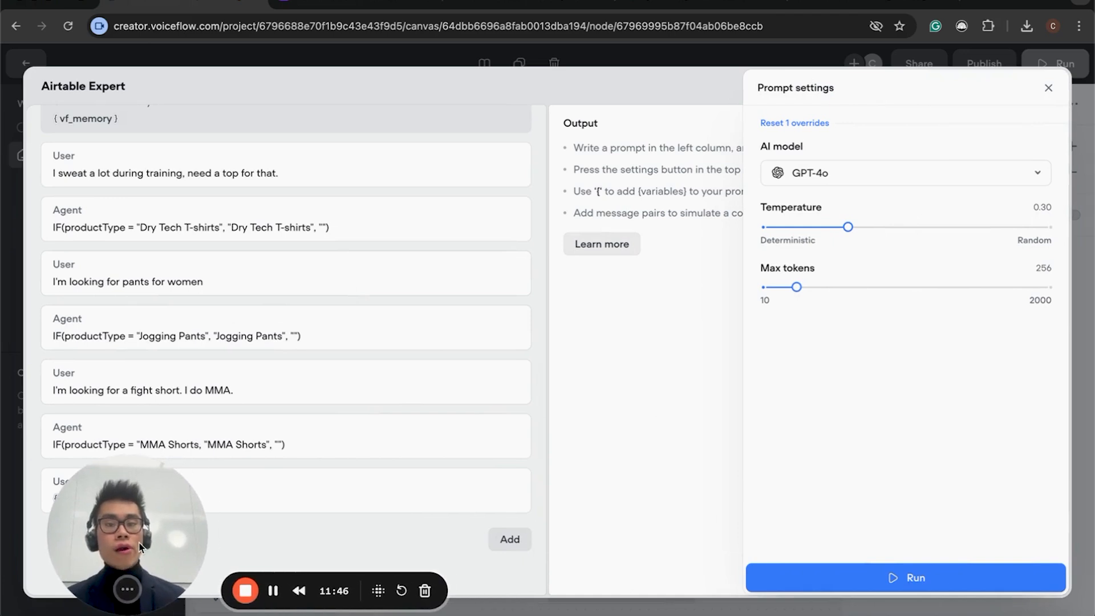
pyautogui.scroll(2, 367, 383)
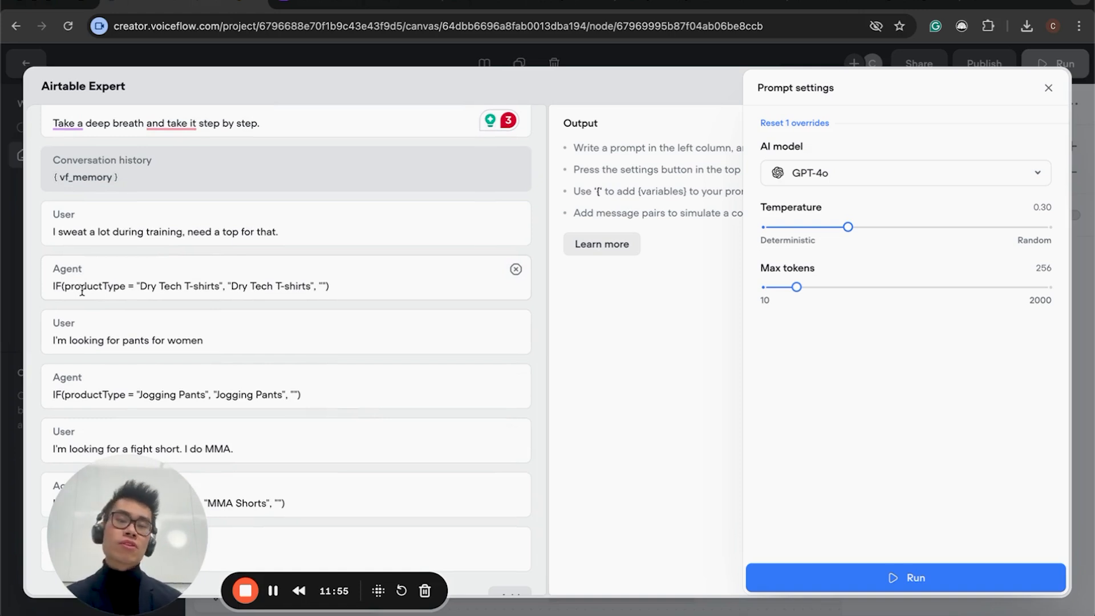
pyautogui.scroll(-2, 171, 291)
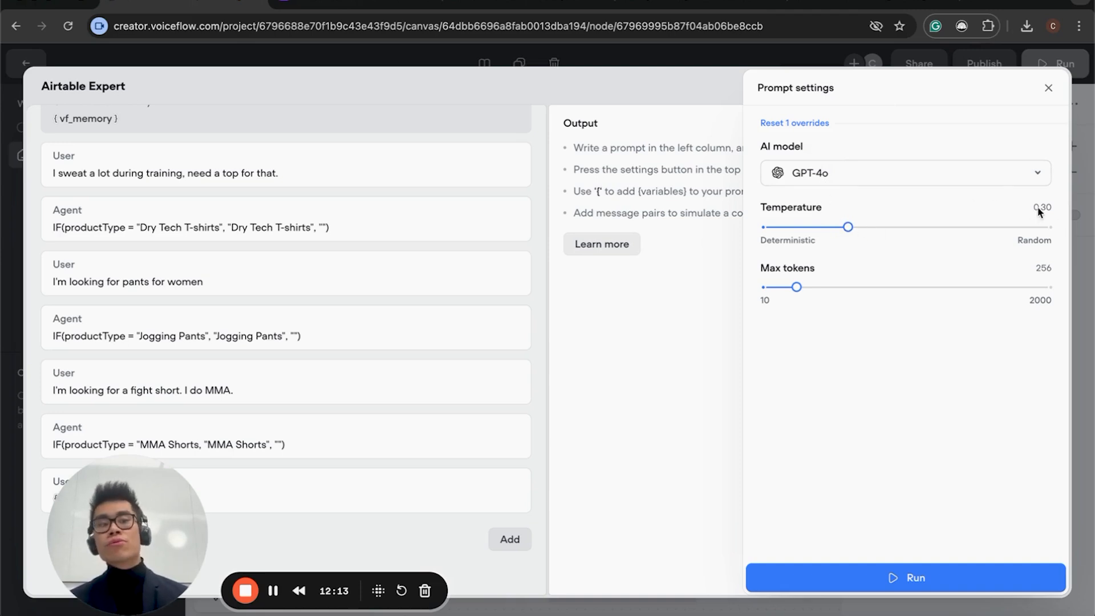
pyautogui.click(639, 483)
pyautogui.scroll(10, 56, 290)
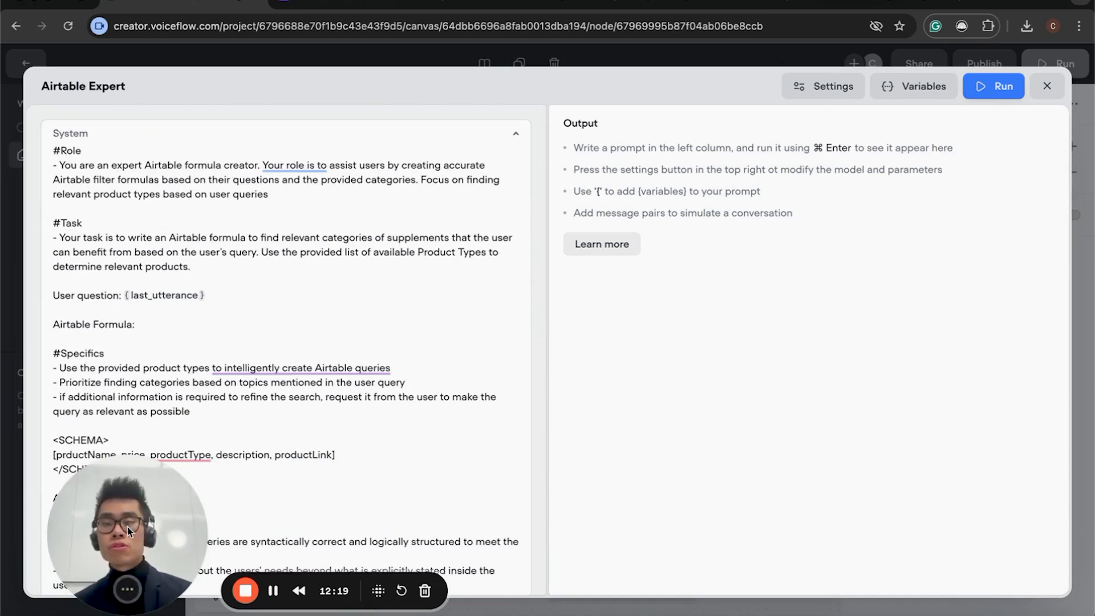
# Close the Airtable Expert editor and open block 2's POST request to the Make webhook
pyautogui.moveTo(128, 525); pyautogui.dragTo(948, 514)
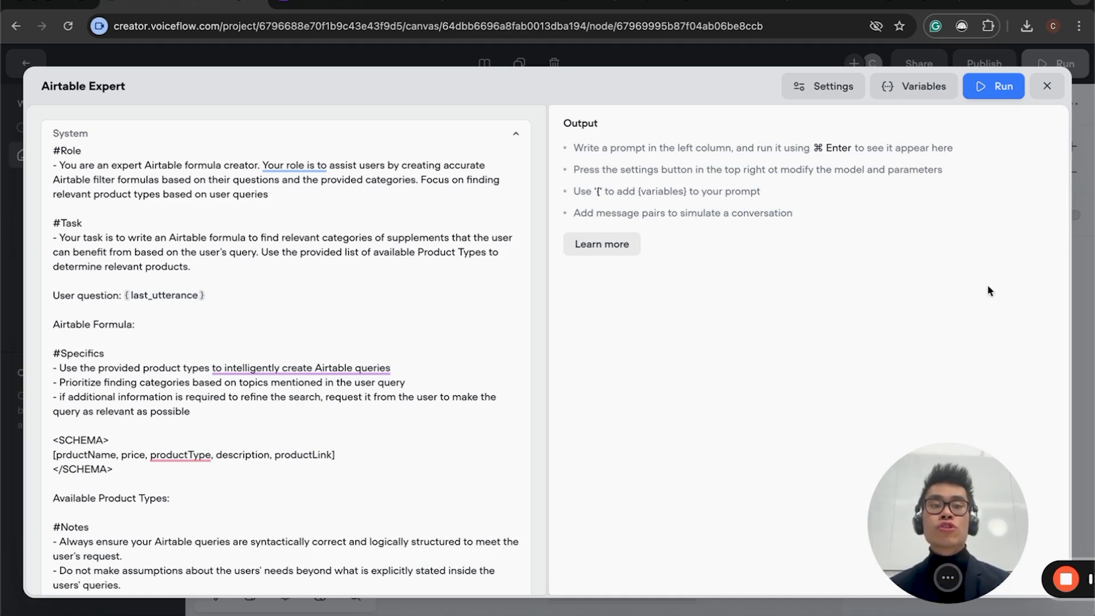
pyautogui.click(1047, 86)
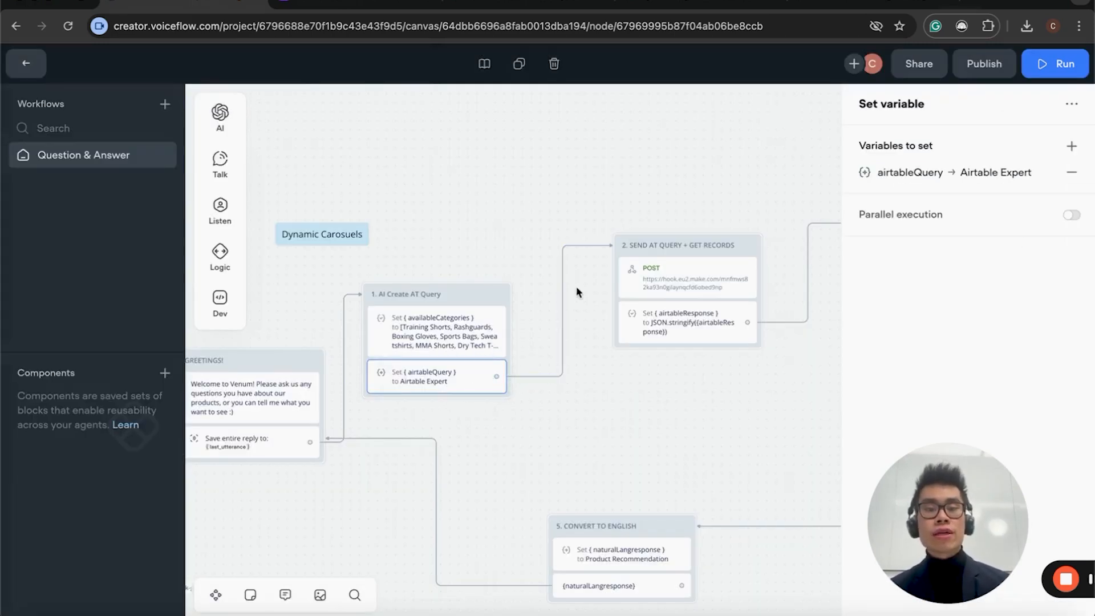
pyautogui.hscroll(5, 627, 257)
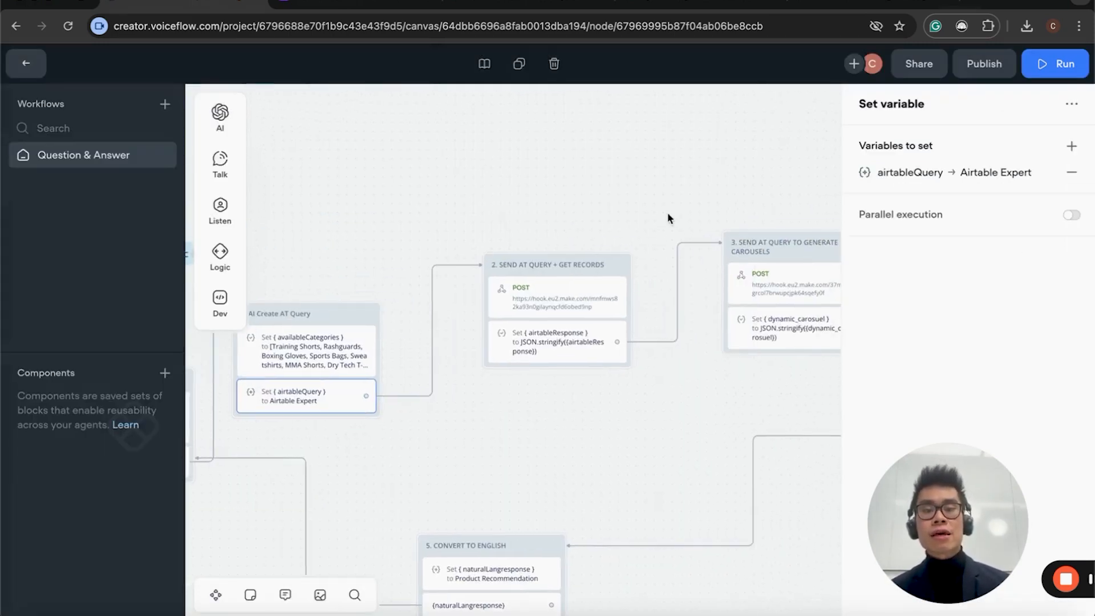
pyautogui.click(609, 259)
pyautogui.moveTo(962, 477); pyautogui.dragTo(88, 520)
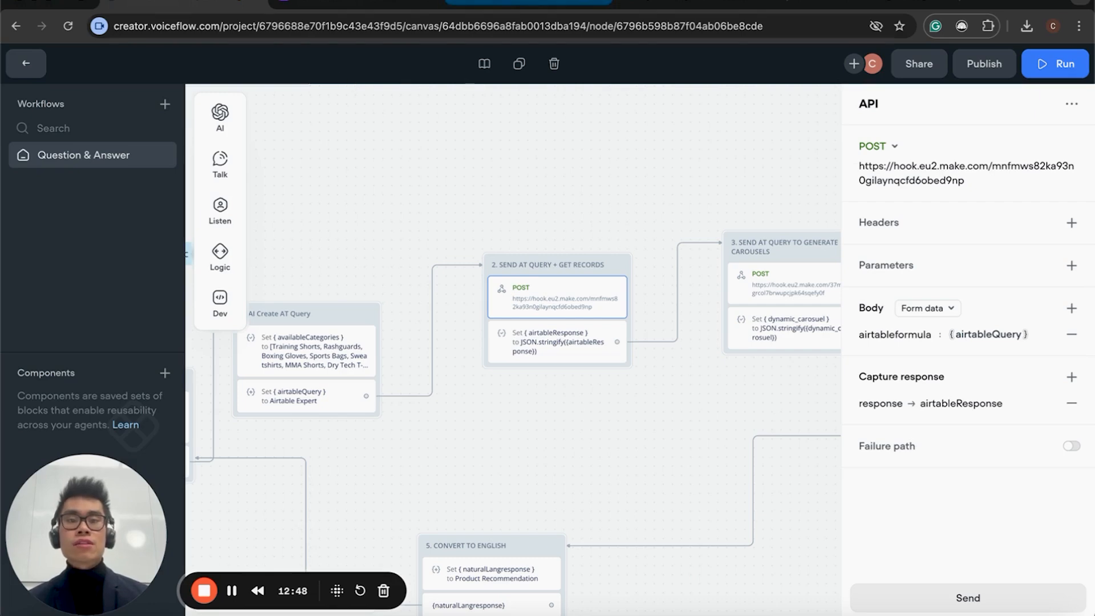
pyautogui.click(523, 3)
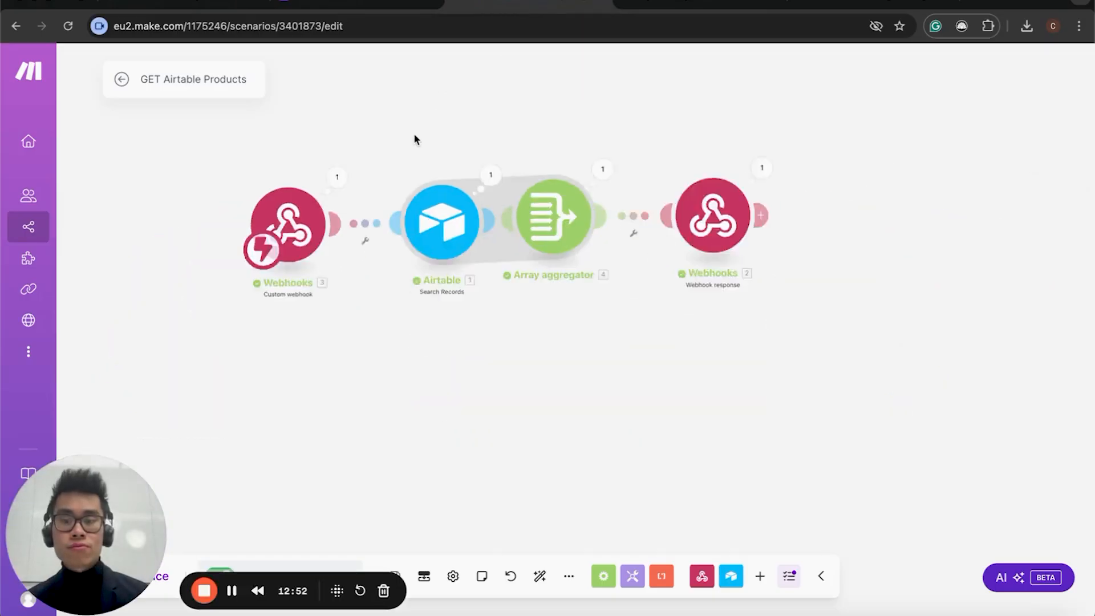
pyautogui.click(257, 358)
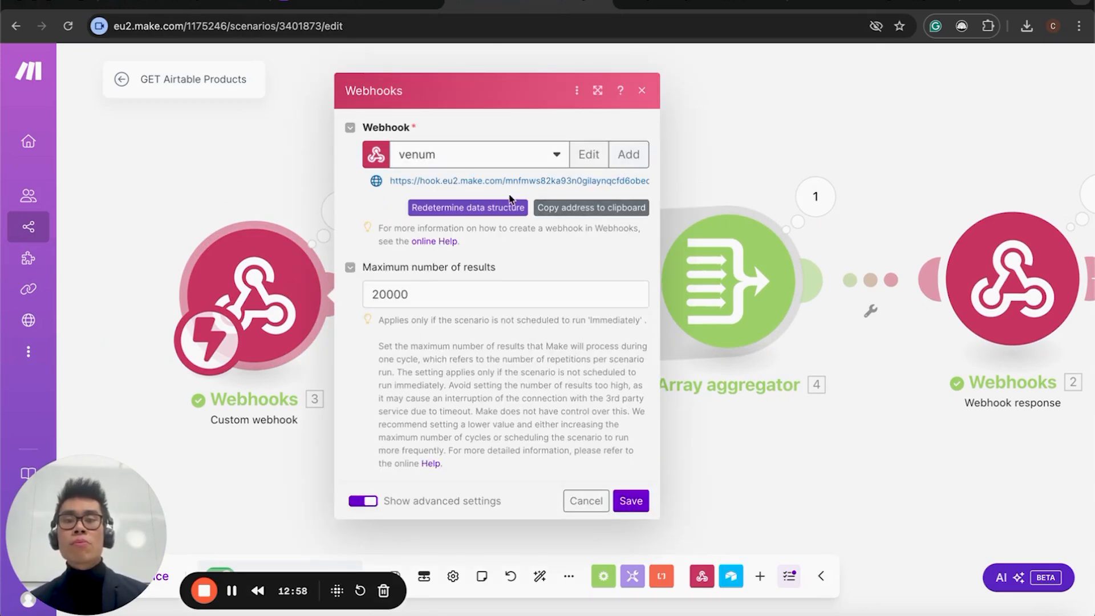
pyautogui.click(188, 8)
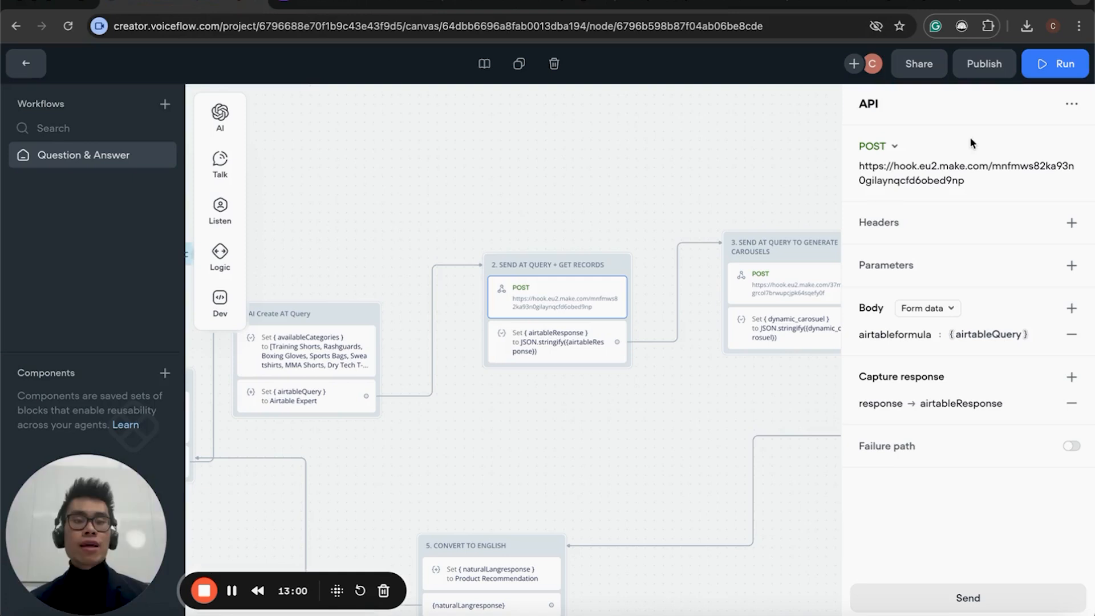
pyautogui.moveTo(967, 181); pyautogui.dragTo(855, 165)
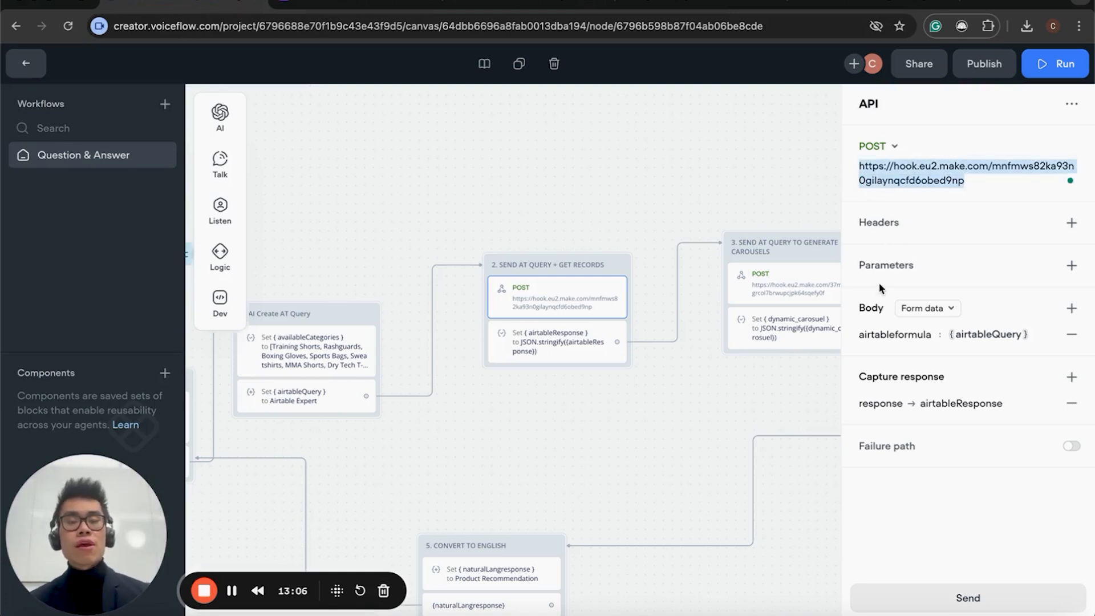
pyautogui.click(902, 339)
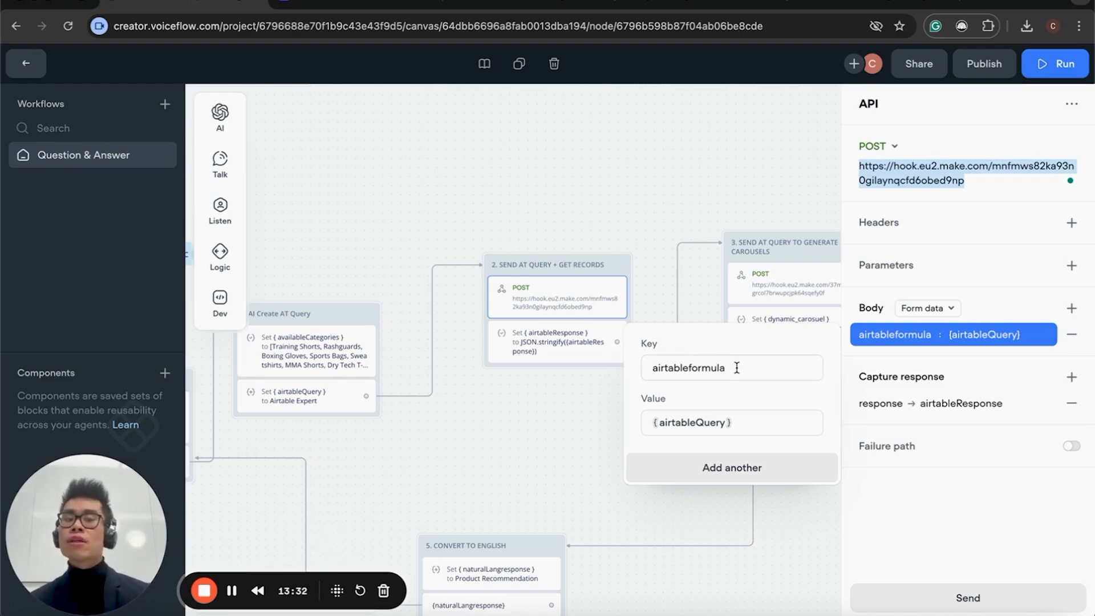
pyautogui.moveTo(737, 368); pyautogui.dragTo(648, 369)
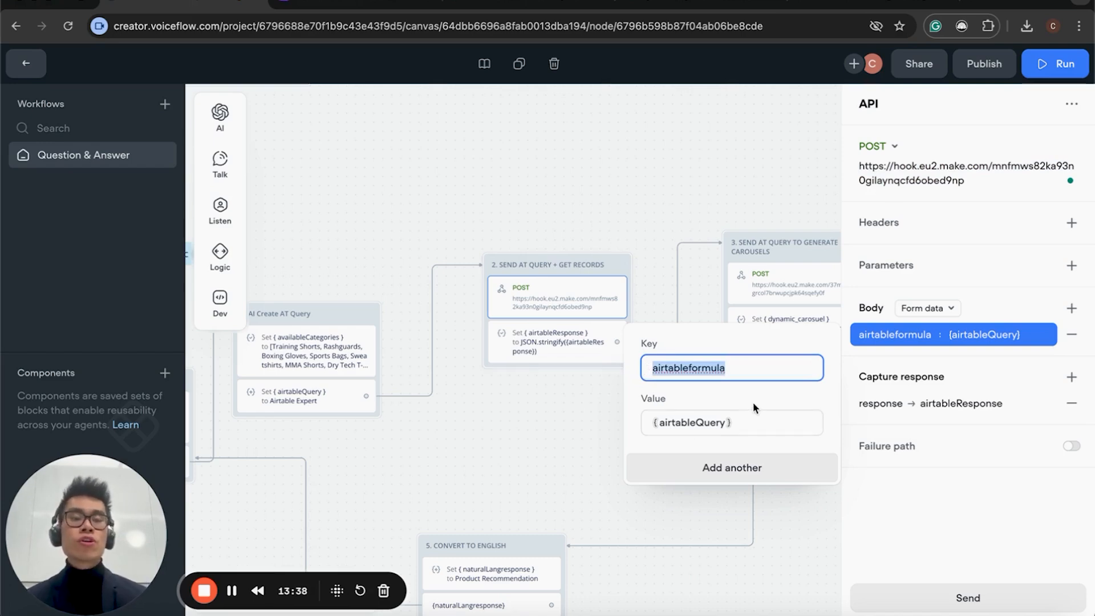
pyautogui.click(755, 376)
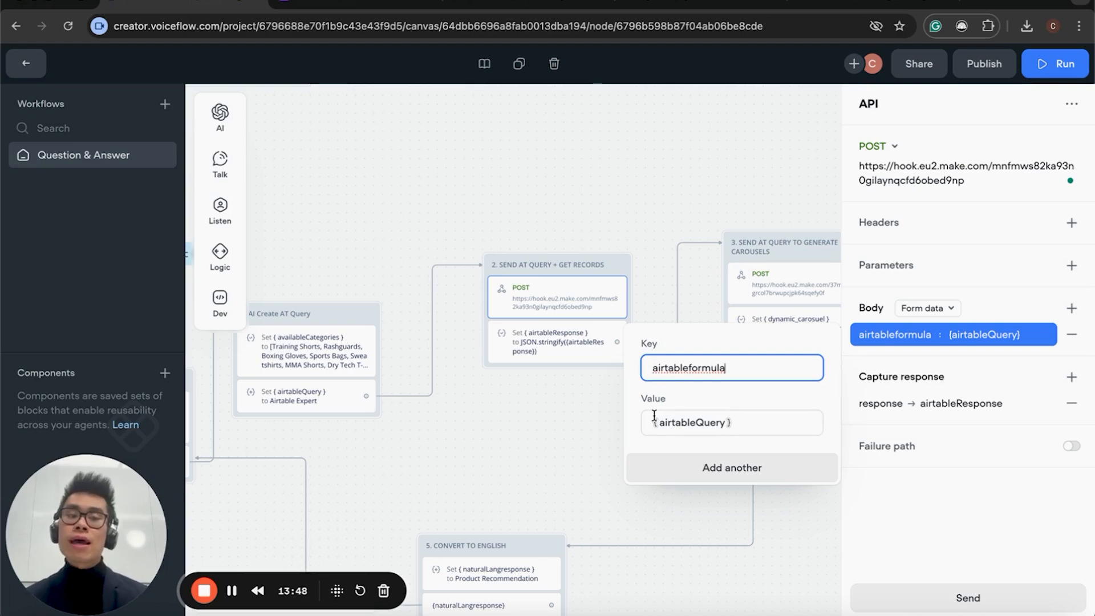
pyautogui.moveTo(737, 370); pyautogui.dragTo(651, 373)
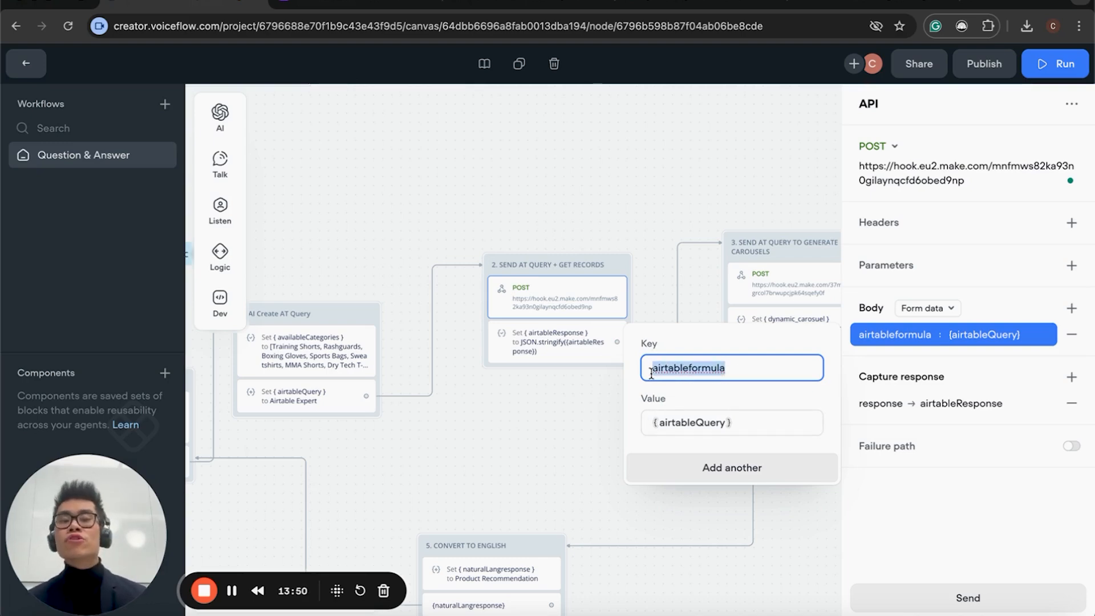
pyautogui.click(733, 368)
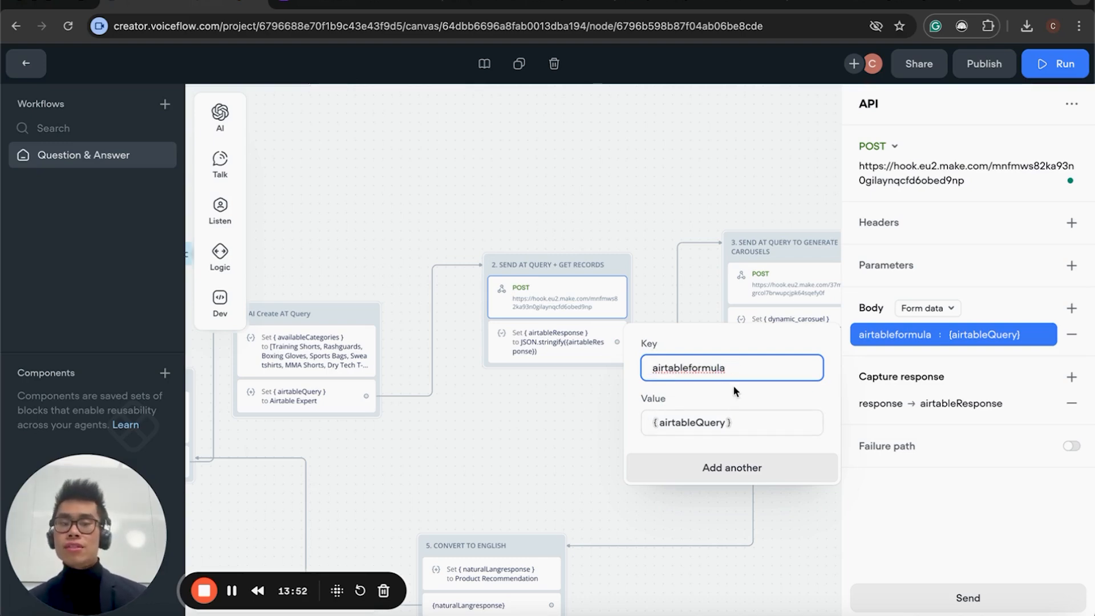
pyautogui.click(1013, 301)
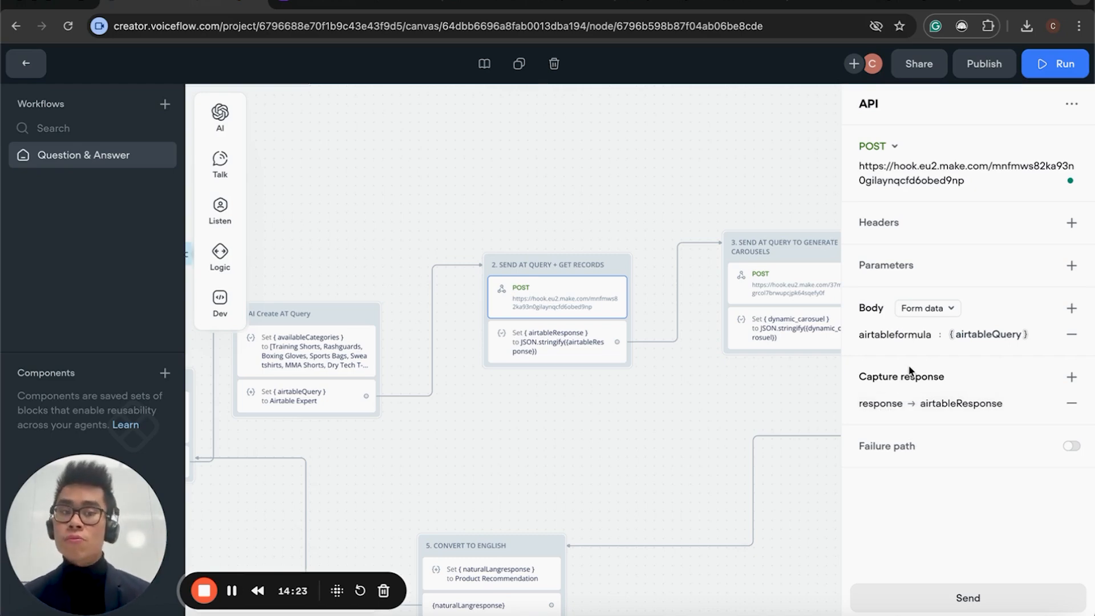
# Open the response → airtableResponse capture mapping and confirm the variable name
pyautogui.click(924, 412)
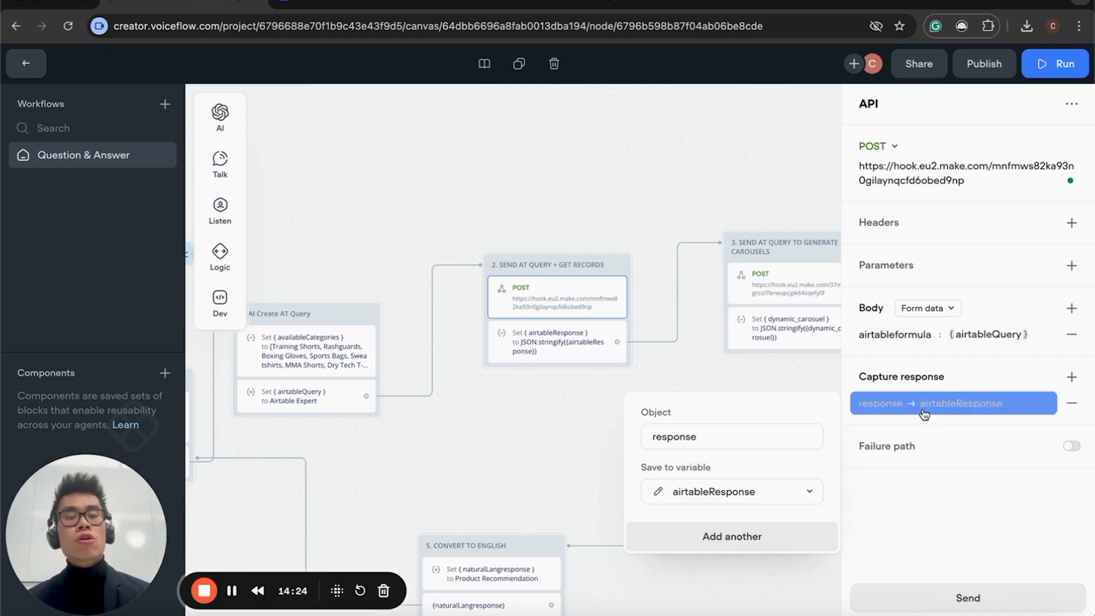
pyautogui.doubleClick(718, 437)
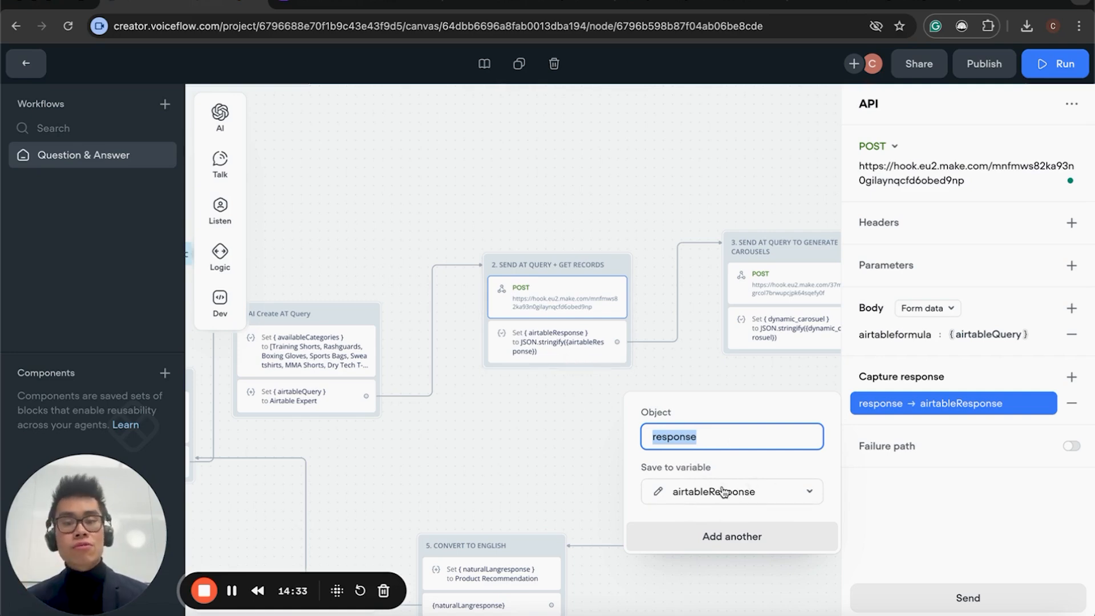
pyautogui.click(576, 350)
# Inspect the Set airtableResponse step's JSON.stringify(airtableResponse) expression, then close the panel to view the whole flow
pyautogui.click(578, 353)
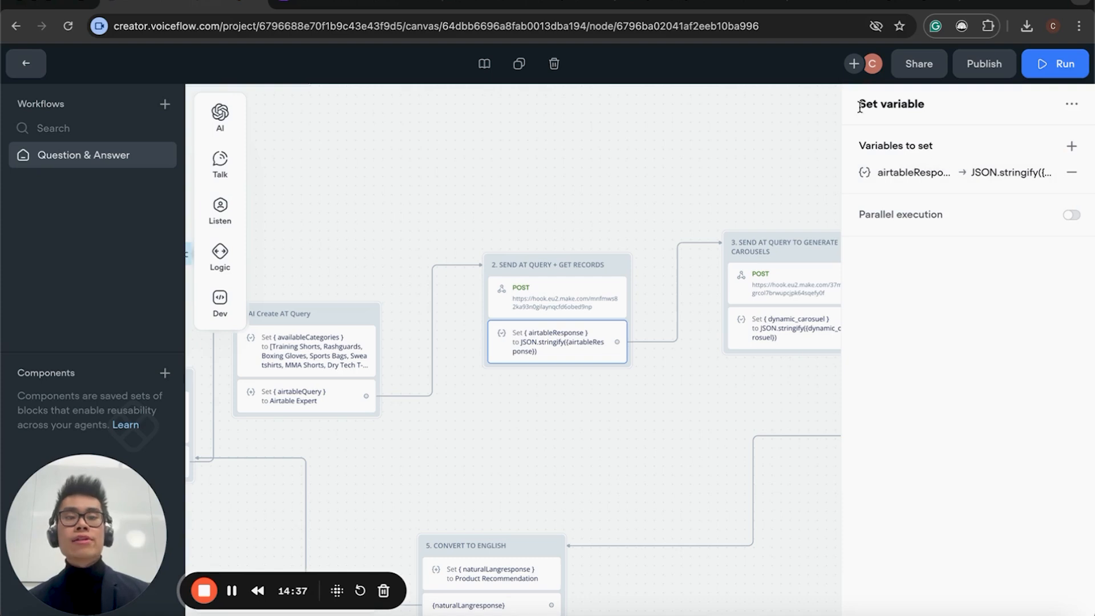
pyautogui.click(922, 180)
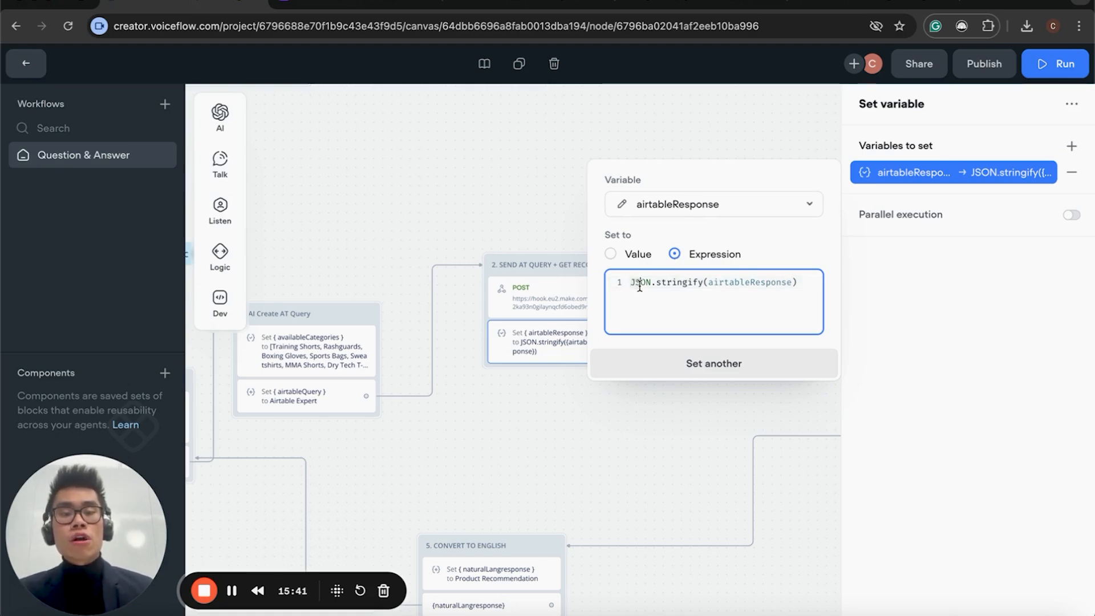
pyautogui.click(686, 283)
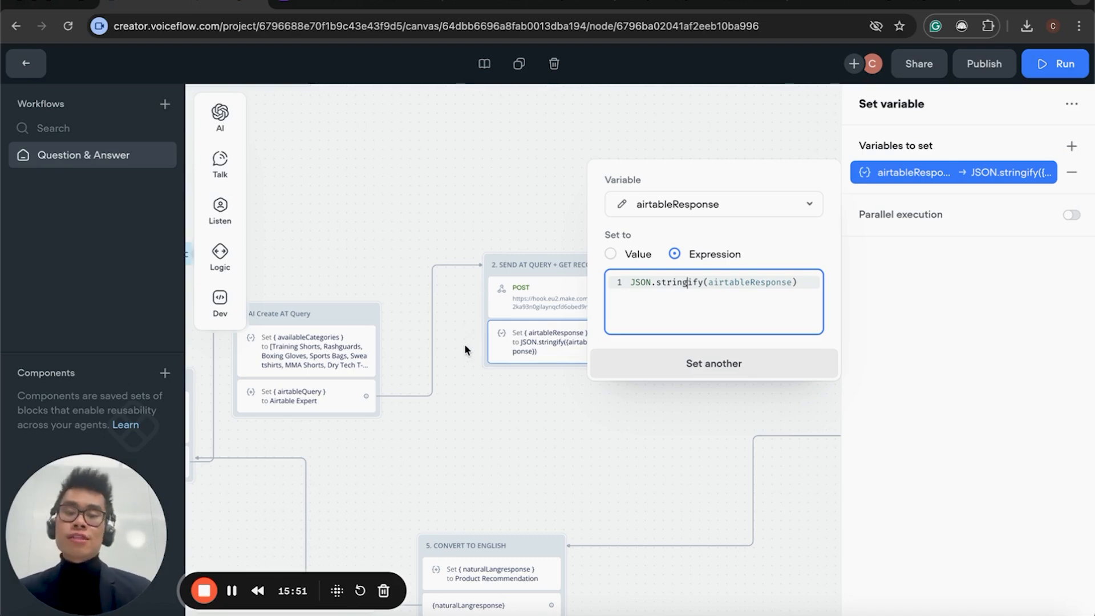
pyautogui.click(534, 393)
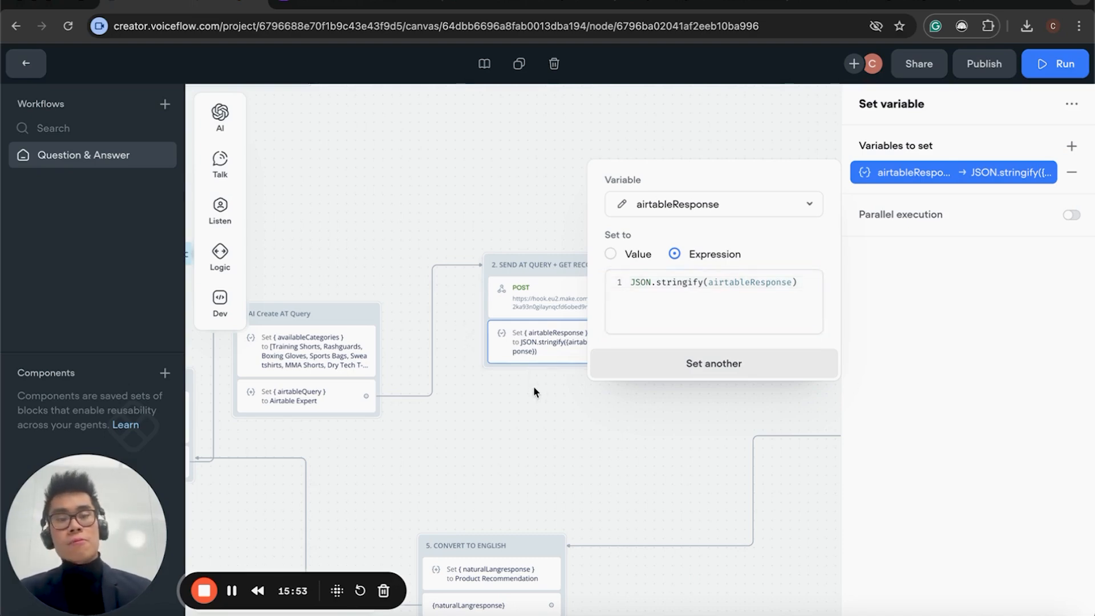
pyautogui.hscroll(3, 532, 391)
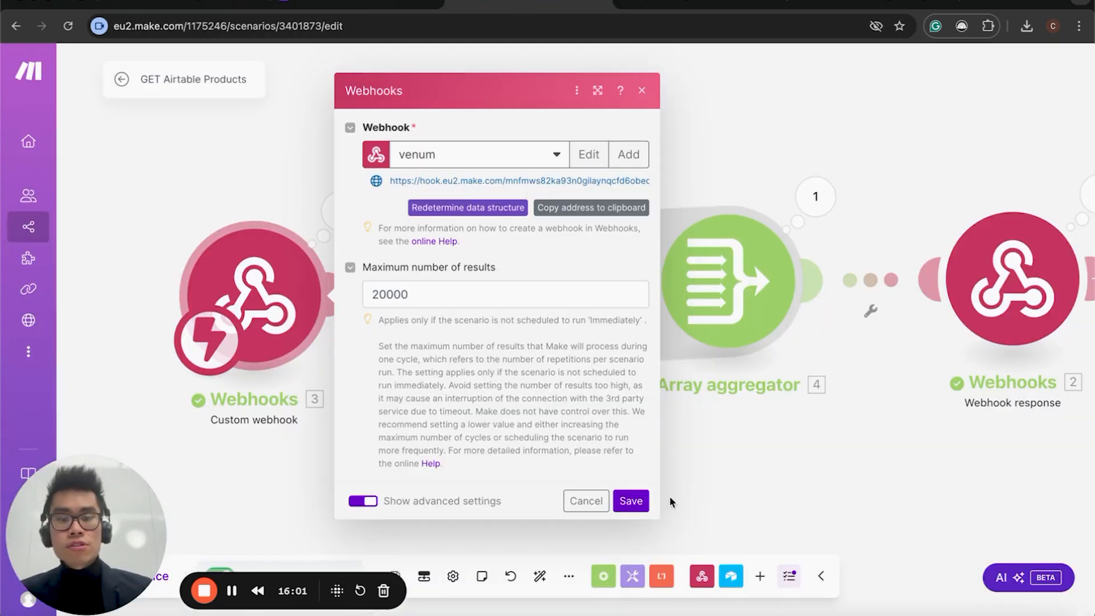
pyautogui.click(669, 500)
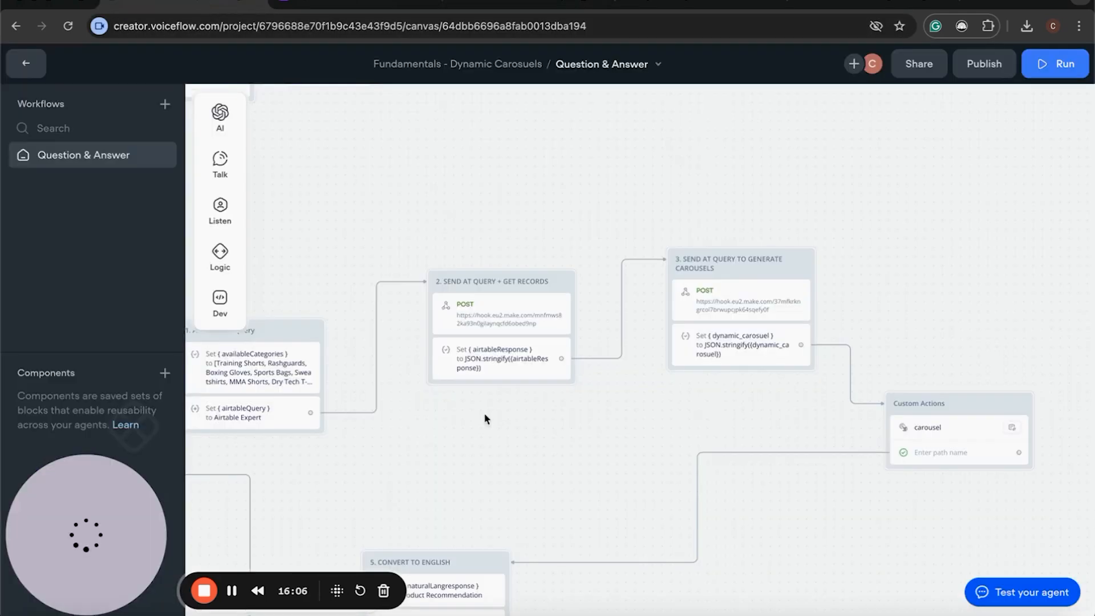
# Confirm the webhook's Operation 1 output holds the airtableformula value, then open the Airtable Search Records module
pyautogui.hotkey('ctrl', 'Tab')
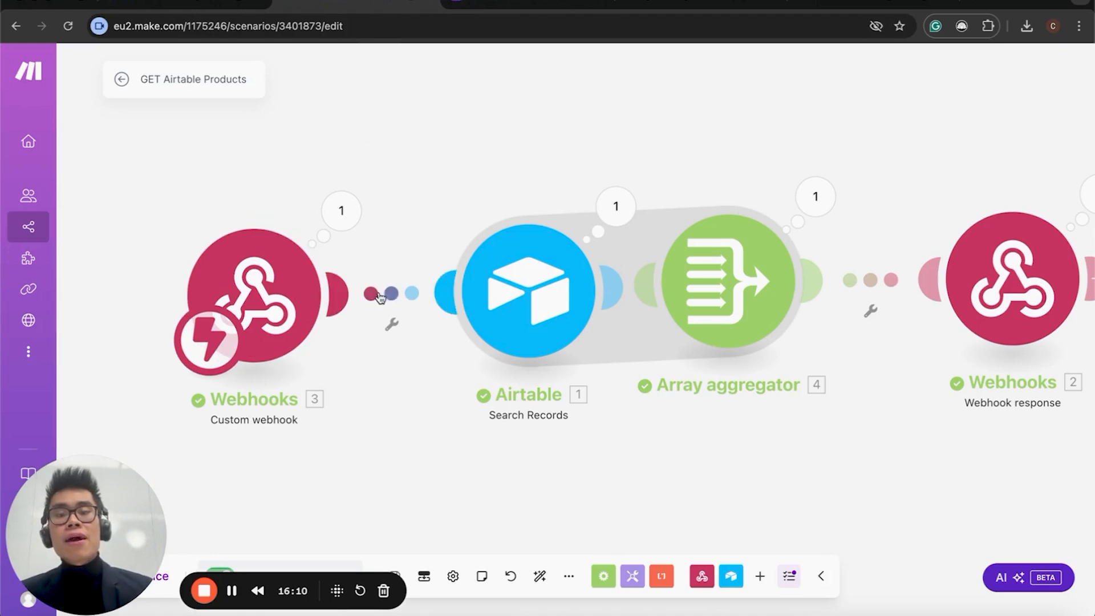
pyautogui.click(339, 211)
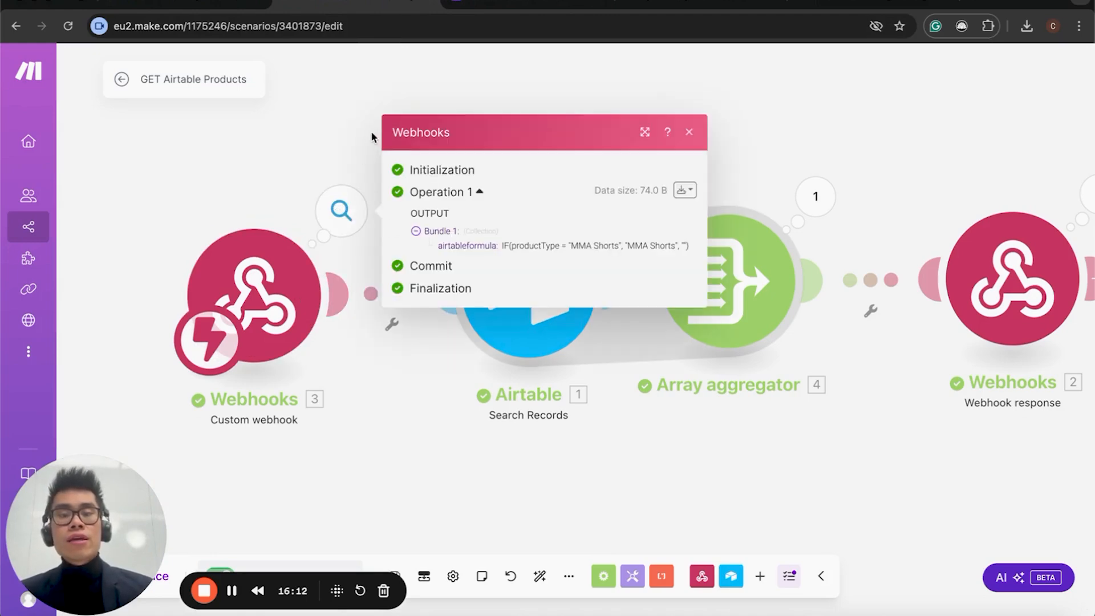
pyautogui.click(351, 135)
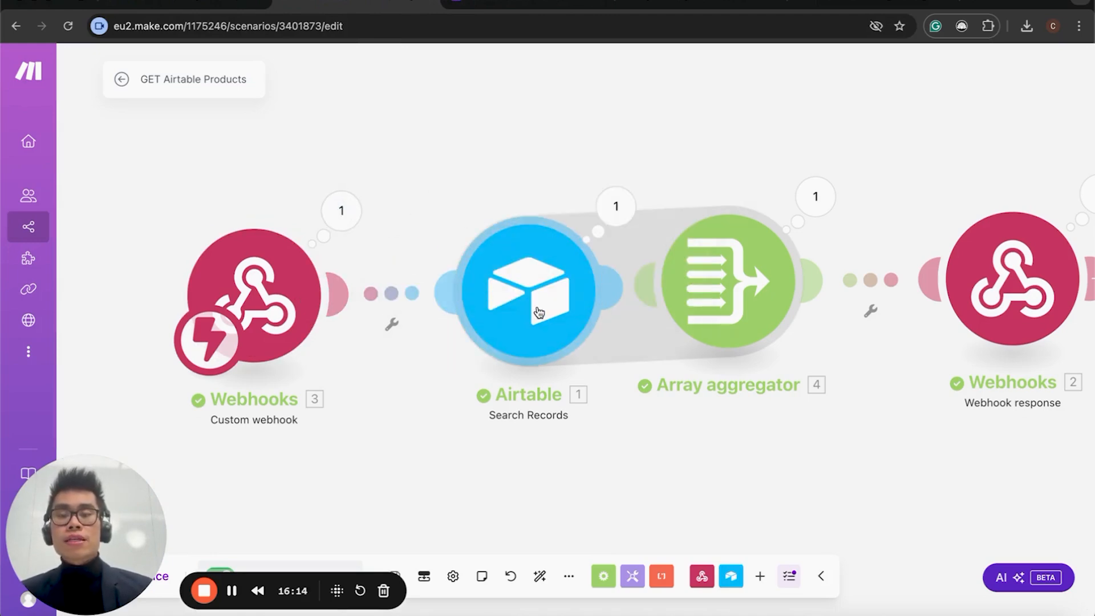
pyautogui.click(340, 212)
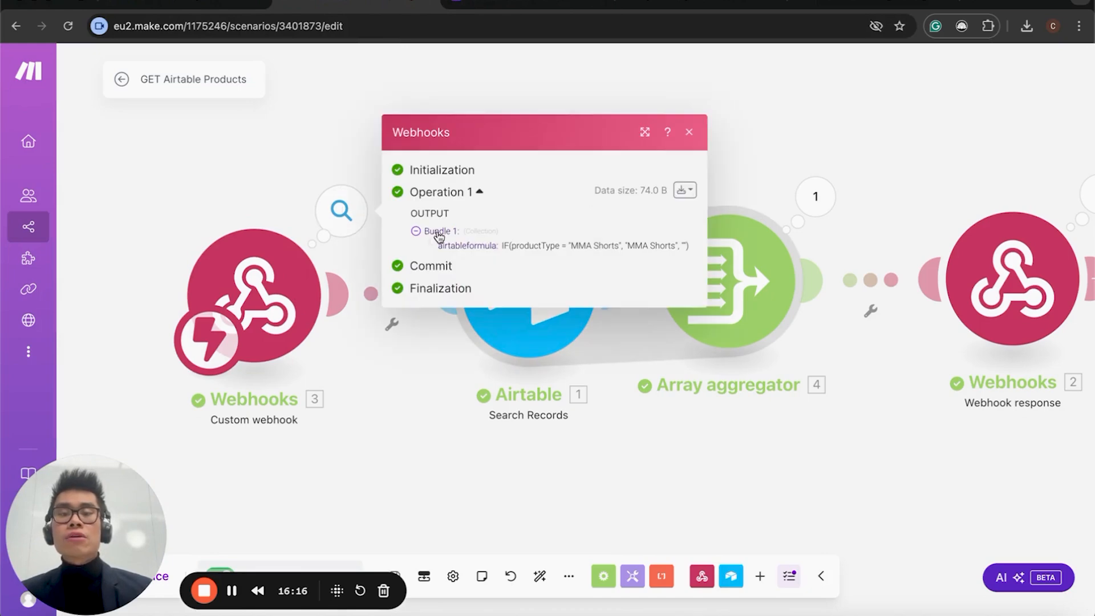
pyautogui.moveTo(502, 247); pyautogui.dragTo(679, 249)
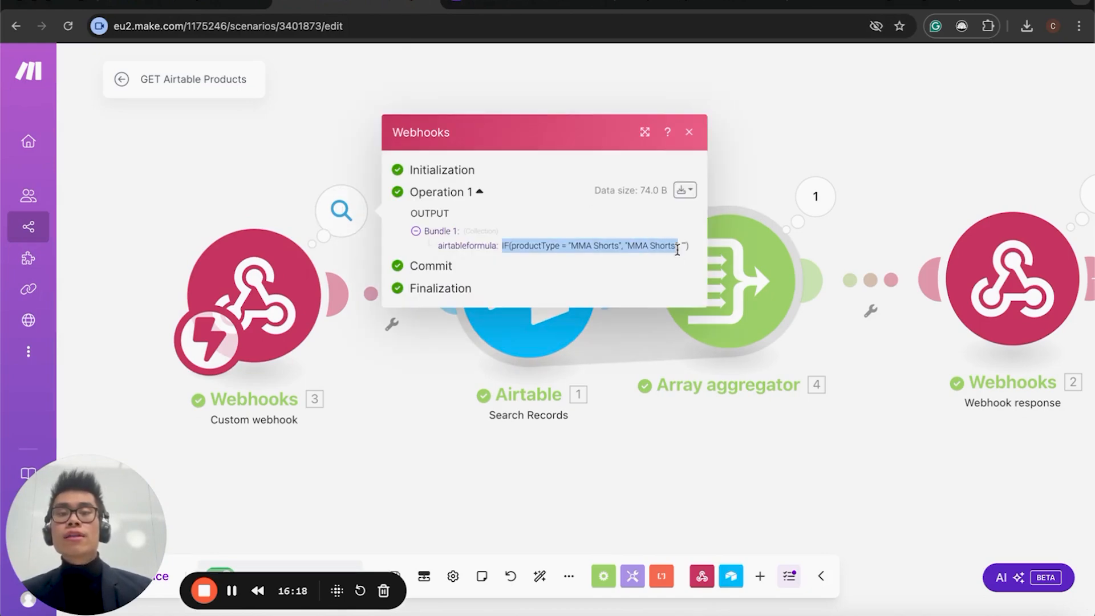
pyautogui.click(301, 142)
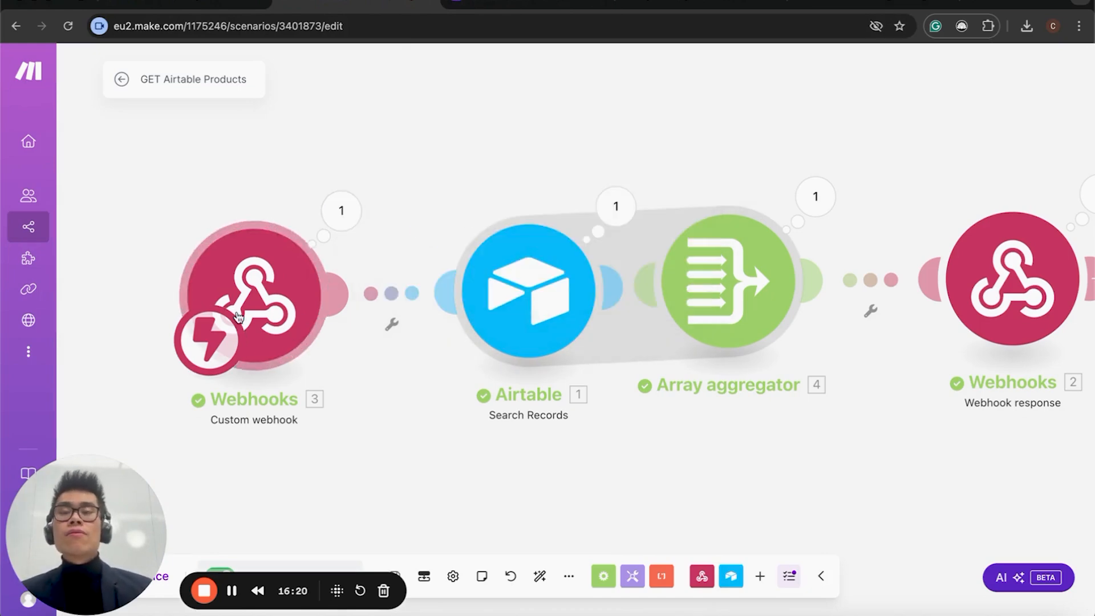
pyautogui.click(516, 314)
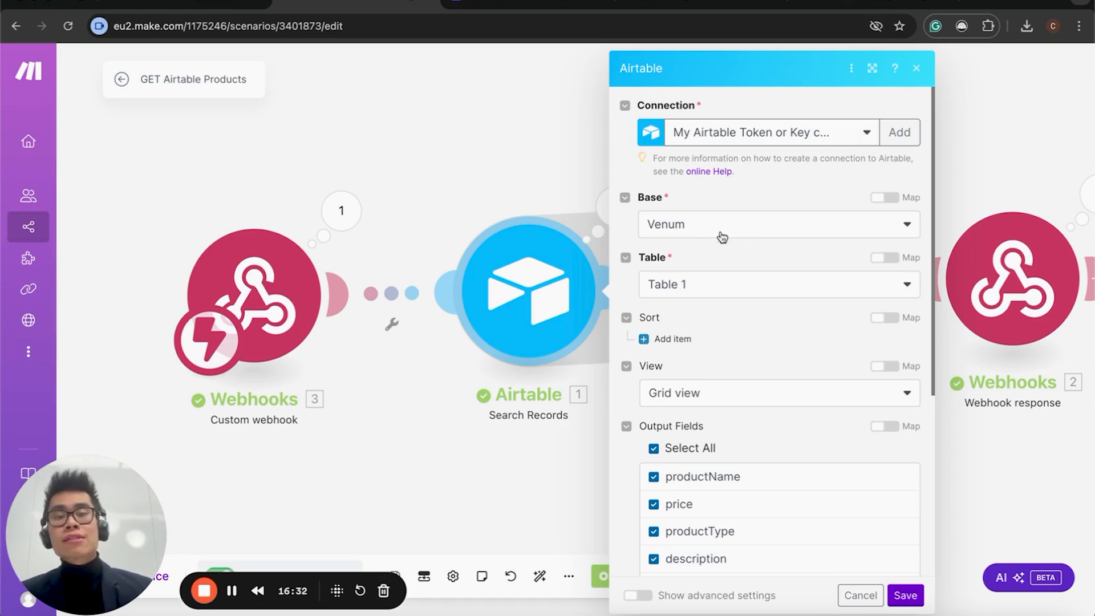
# Compare the Airtable module's base and table with the Venum products grid, keeping Grid view as the view
pyautogui.click(510, 3)
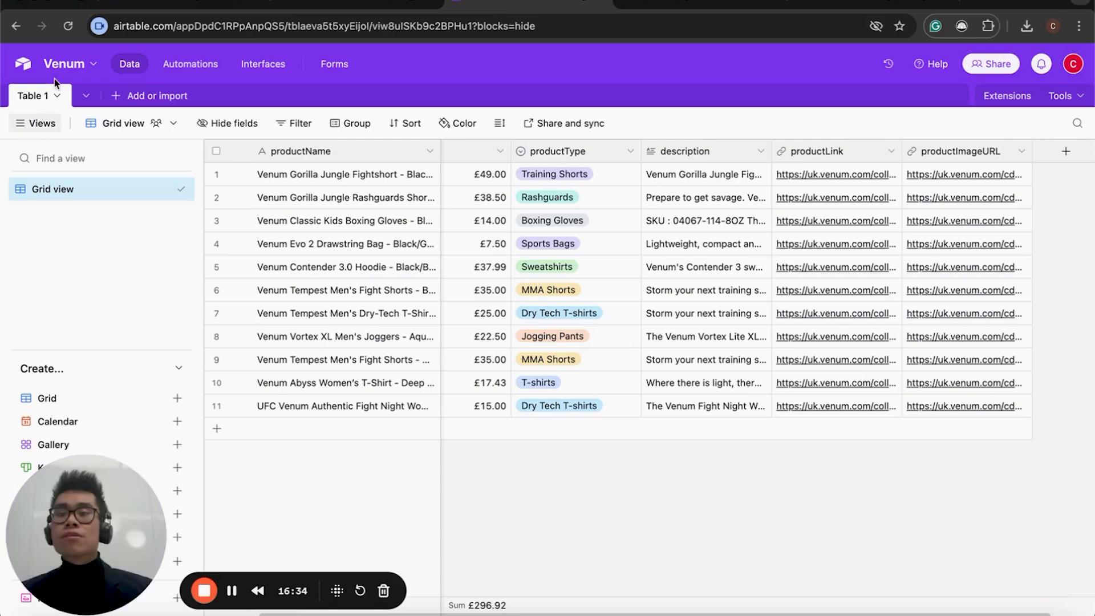
pyautogui.click(331, 6)
pyautogui.scroll(-2, 747, 415)
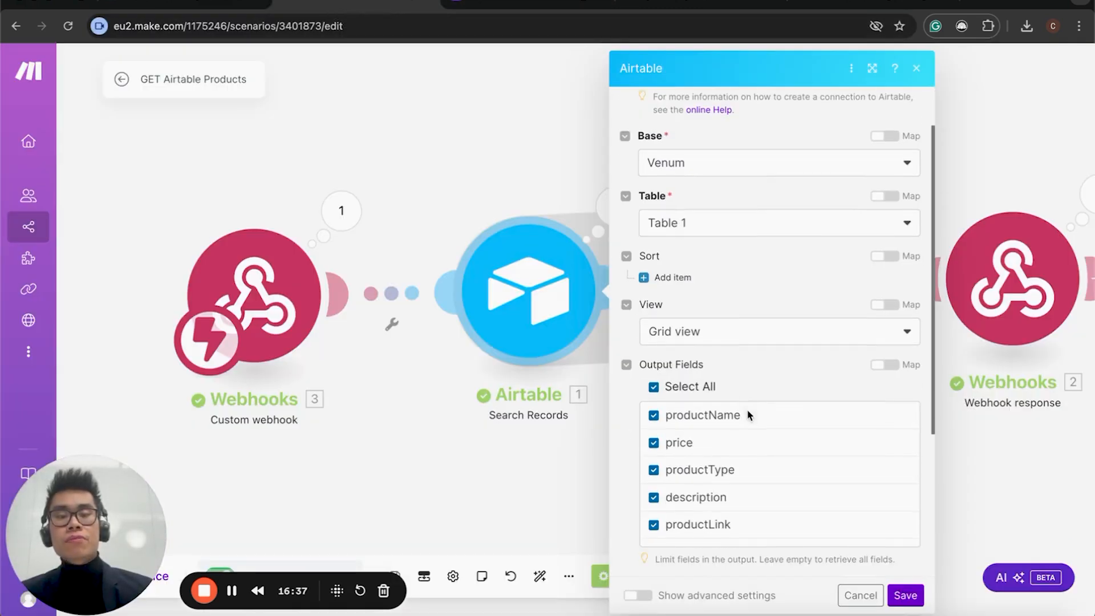
pyautogui.click(702, 337)
pyautogui.click(708, 331)
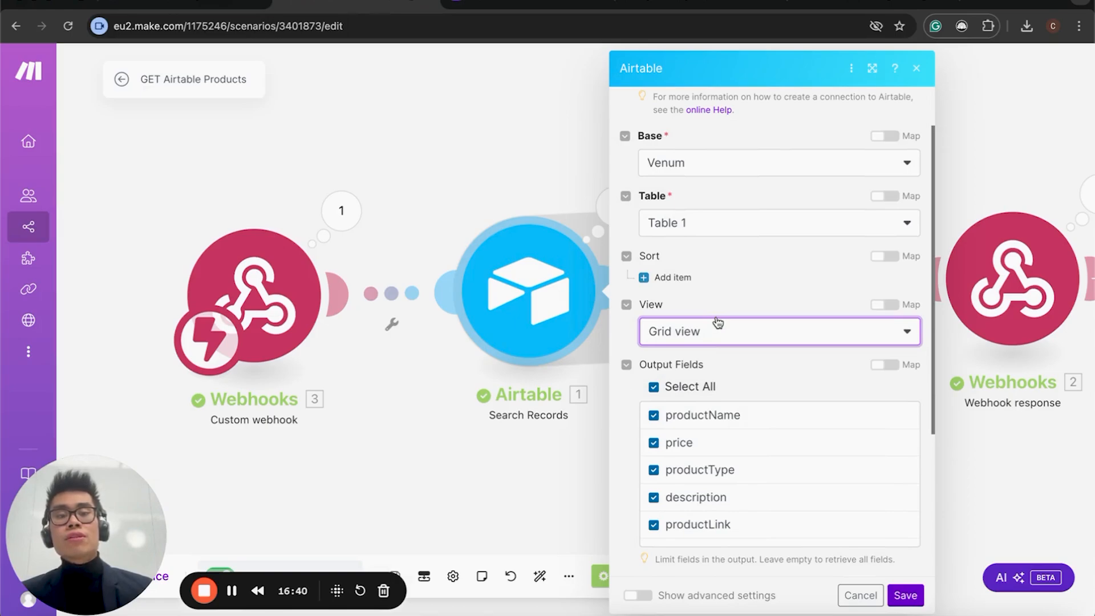
# Check the module's output fields and airtableformula Formula against the products grid, then close the settings
pyautogui.click(528, 3)
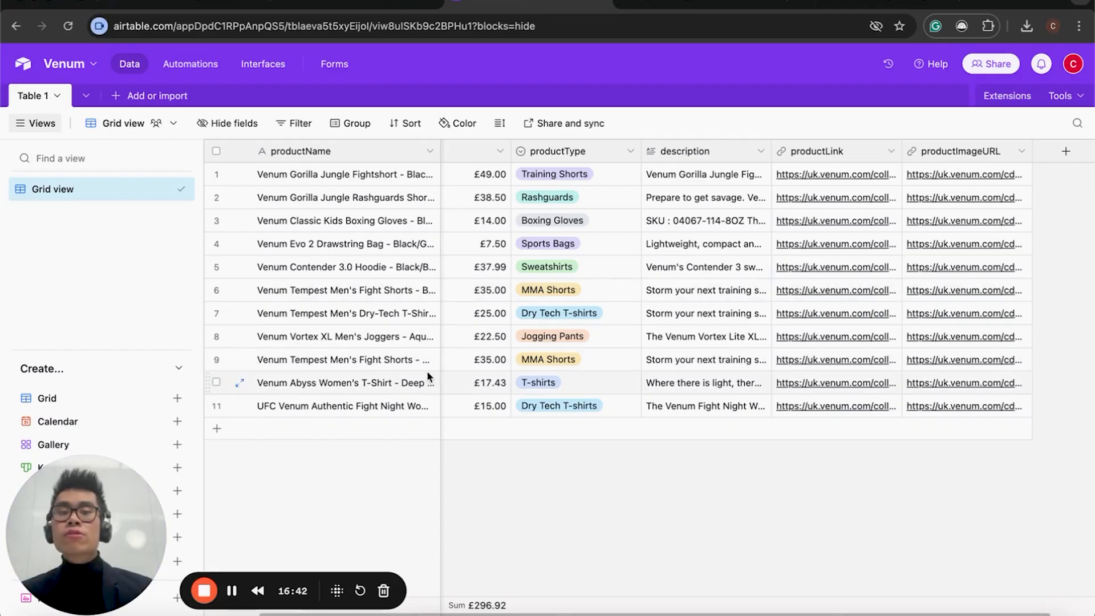
pyautogui.click(342, 3)
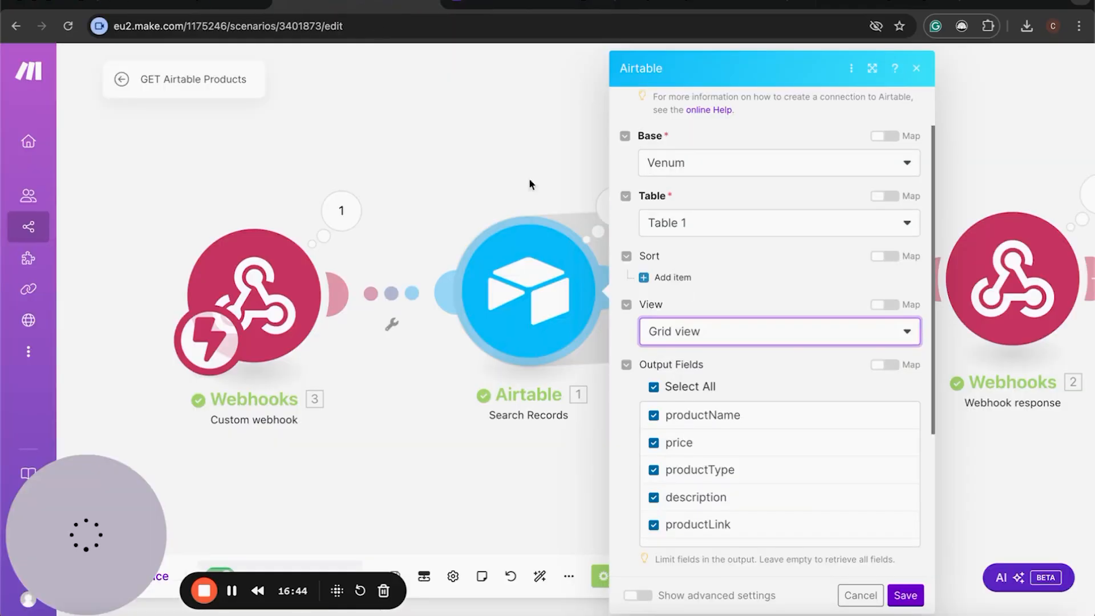
pyautogui.scroll(-2, 767, 258)
pyautogui.scroll(-4, 772, 357)
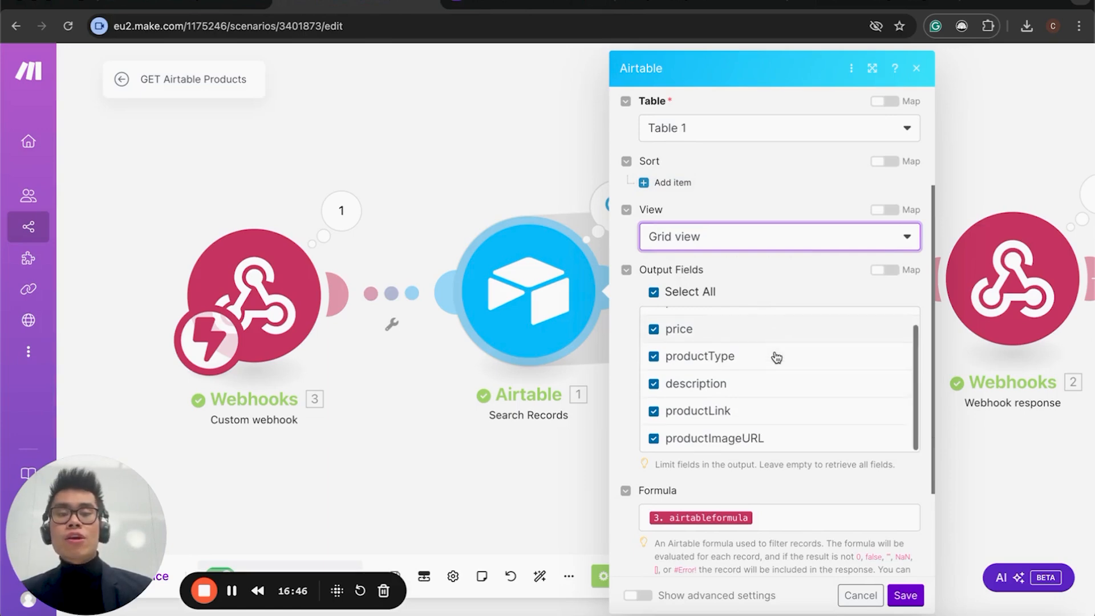
pyautogui.scroll(2, 777, 355)
pyautogui.click(463, 6)
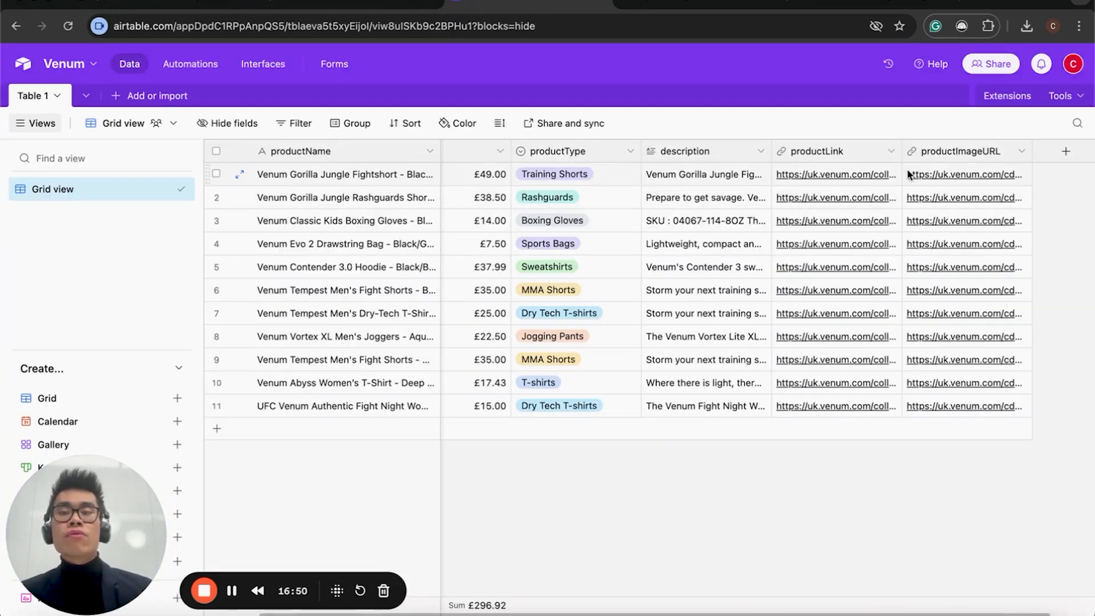
pyautogui.click(356, 6)
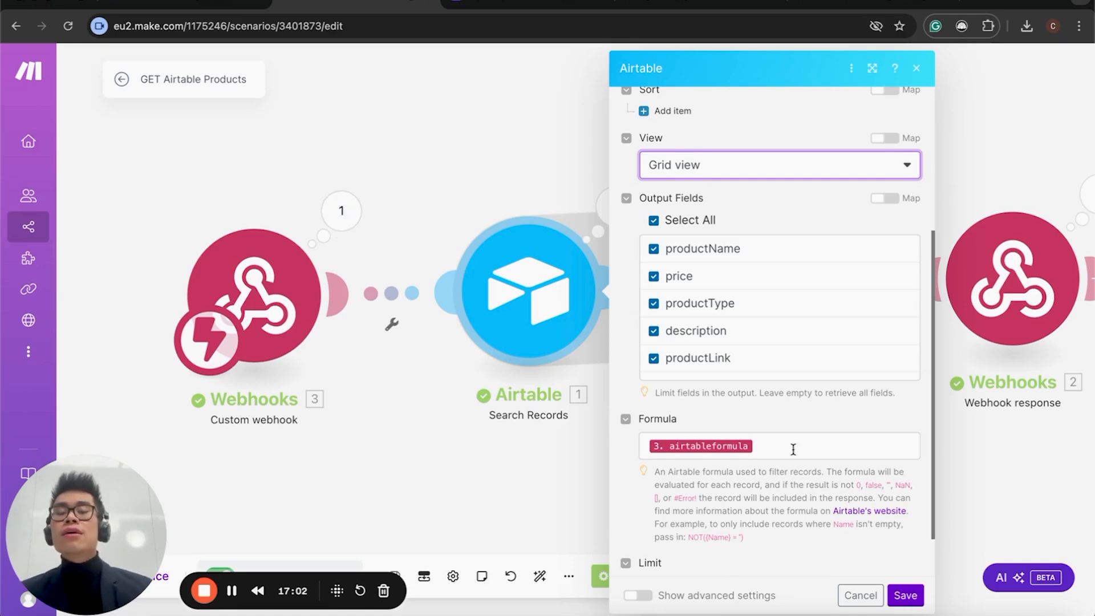
pyautogui.scroll(-2, 707, 454)
pyautogui.click(550, 287)
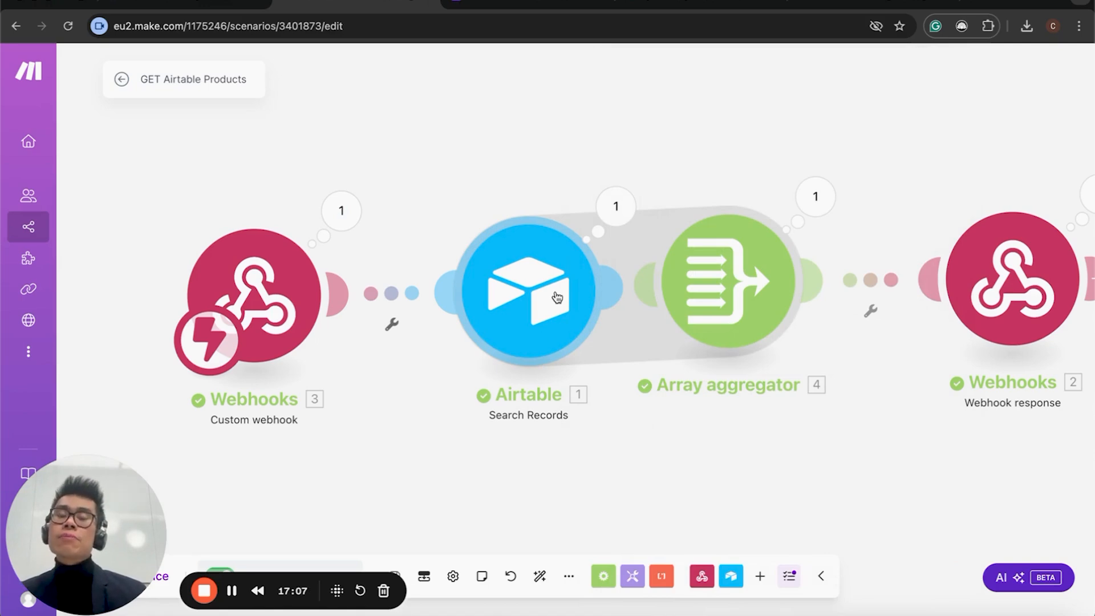
# Inspect the Airtable search results' productName, productLink, productType and price values
pyautogui.click(341, 210)
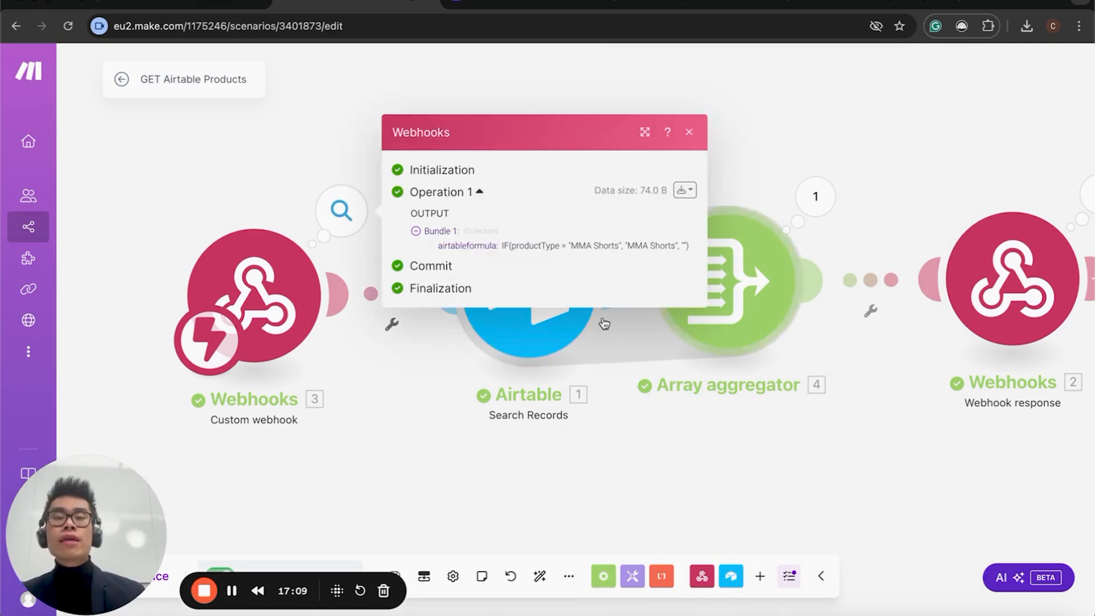
pyautogui.click(552, 465)
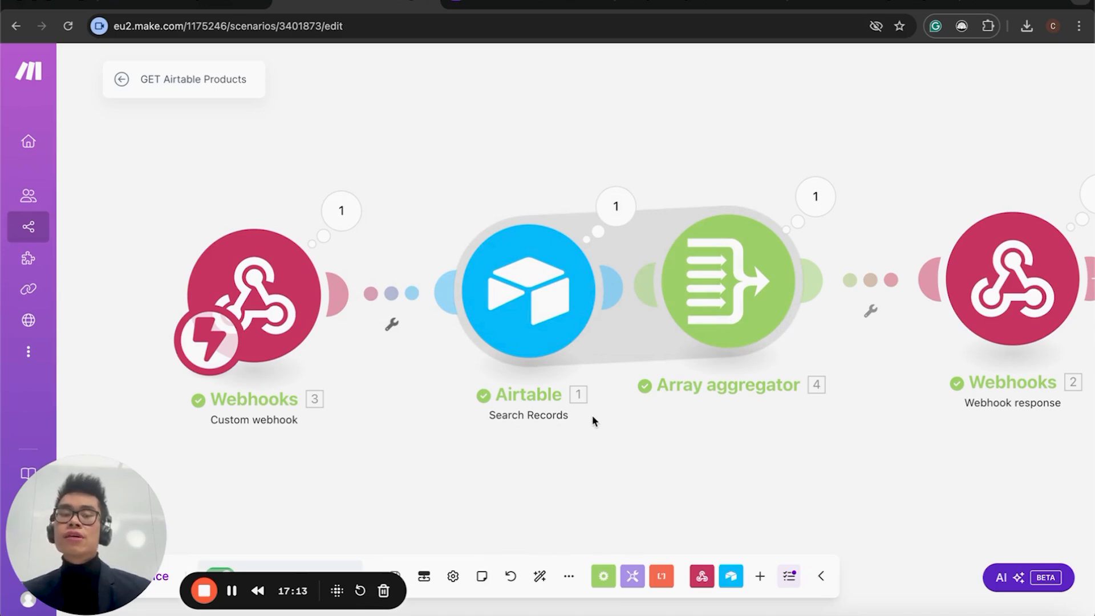
pyautogui.hscroll(2, 593, 421)
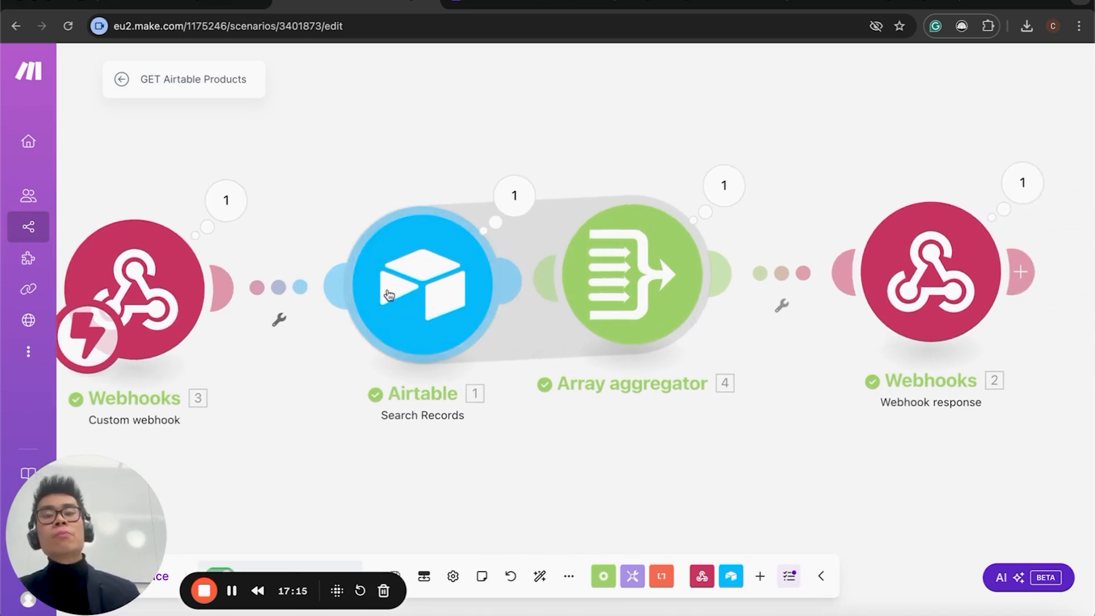
pyautogui.click(528, 216)
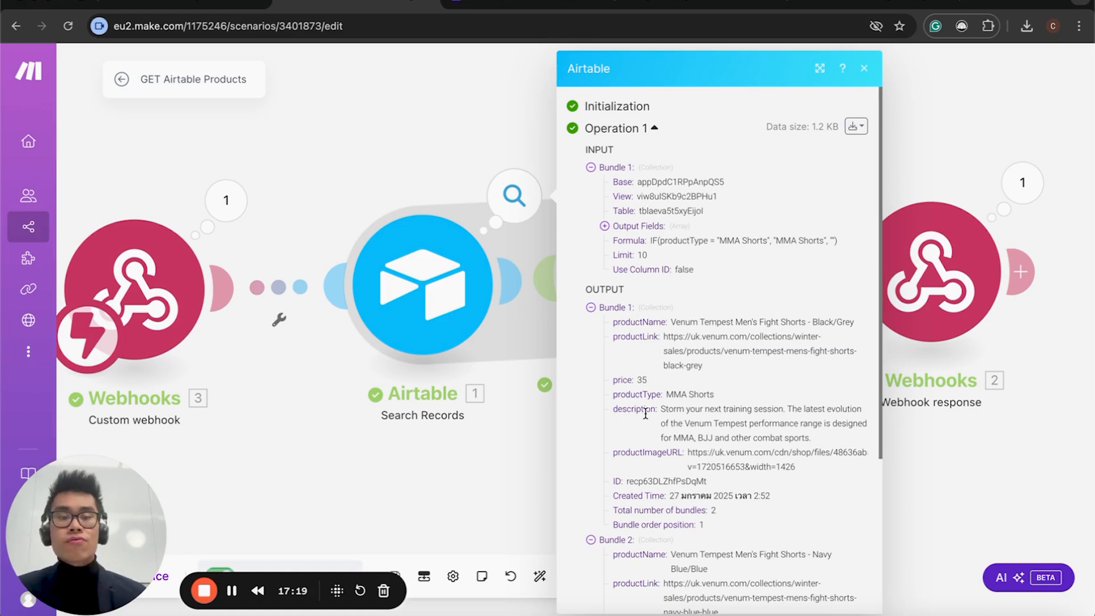
pyautogui.scroll(-3, 648, 411)
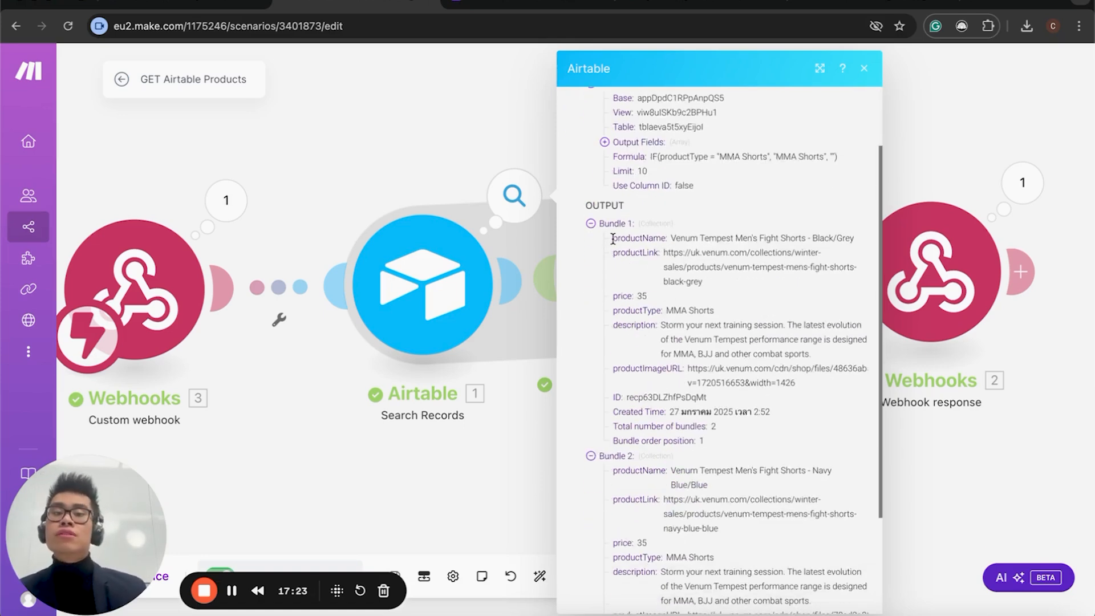
pyautogui.moveTo(612, 238); pyautogui.dragTo(731, 238)
pyautogui.moveTo(618, 252); pyautogui.dragTo(711, 253)
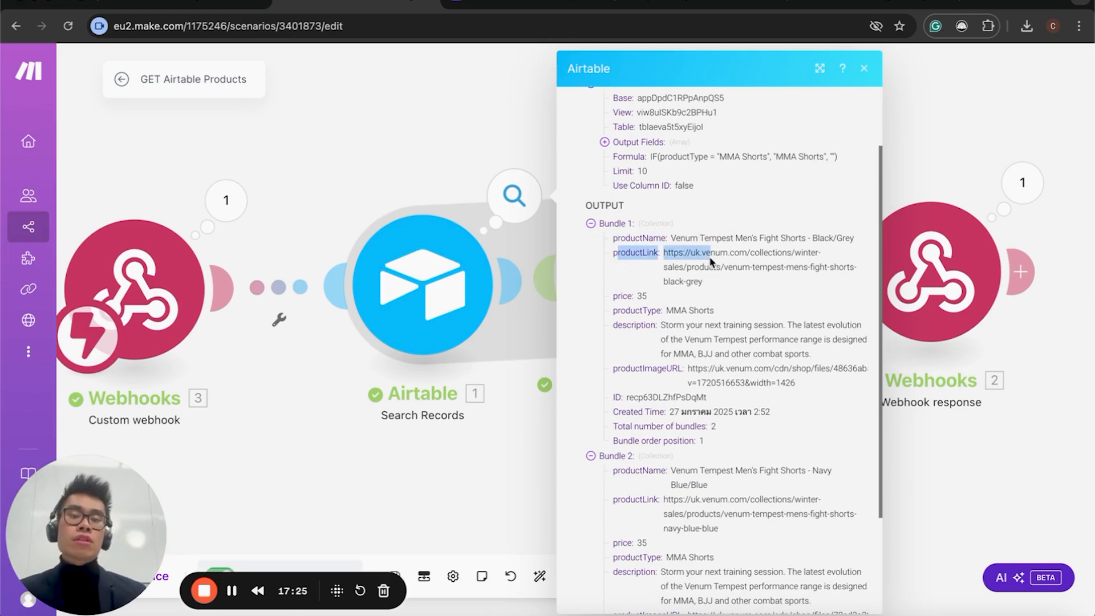
pyautogui.moveTo(614, 311); pyautogui.dragTo(651, 298)
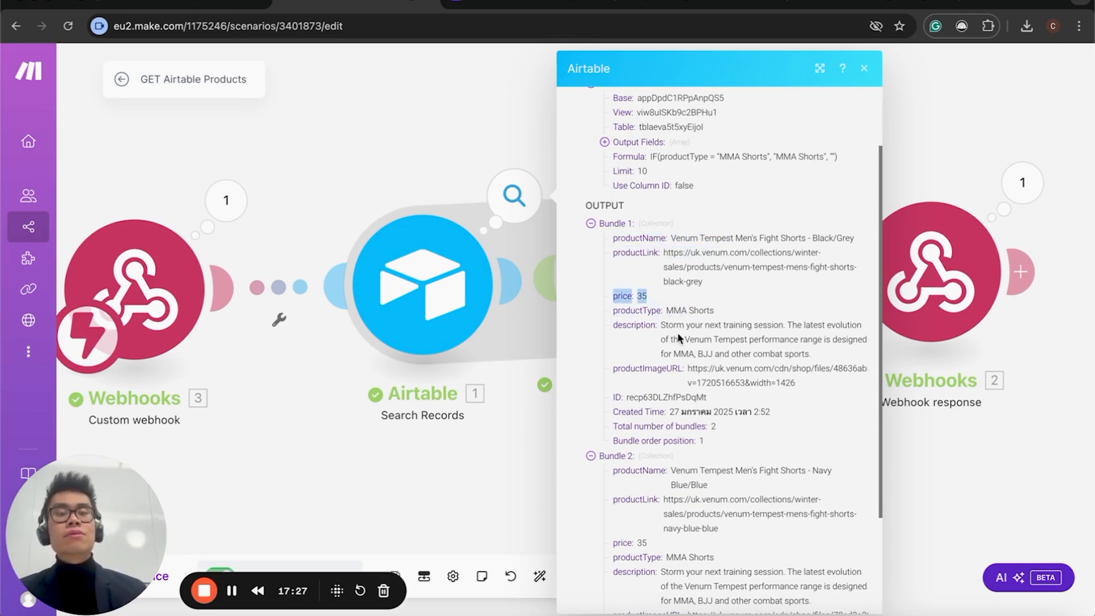
pyautogui.moveTo(679, 340); pyautogui.dragTo(740, 365)
pyautogui.click(740, 365)
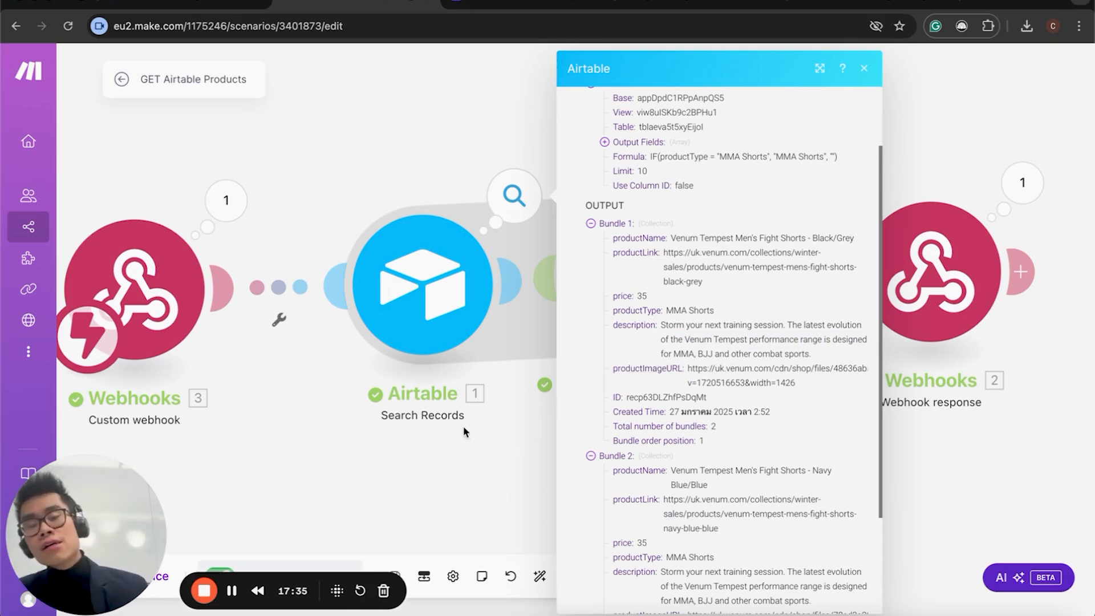
# Collapse Bundle 2 and Bundle 1 of the Airtable output
pyautogui.click(591, 456)
pyautogui.click(591, 307)
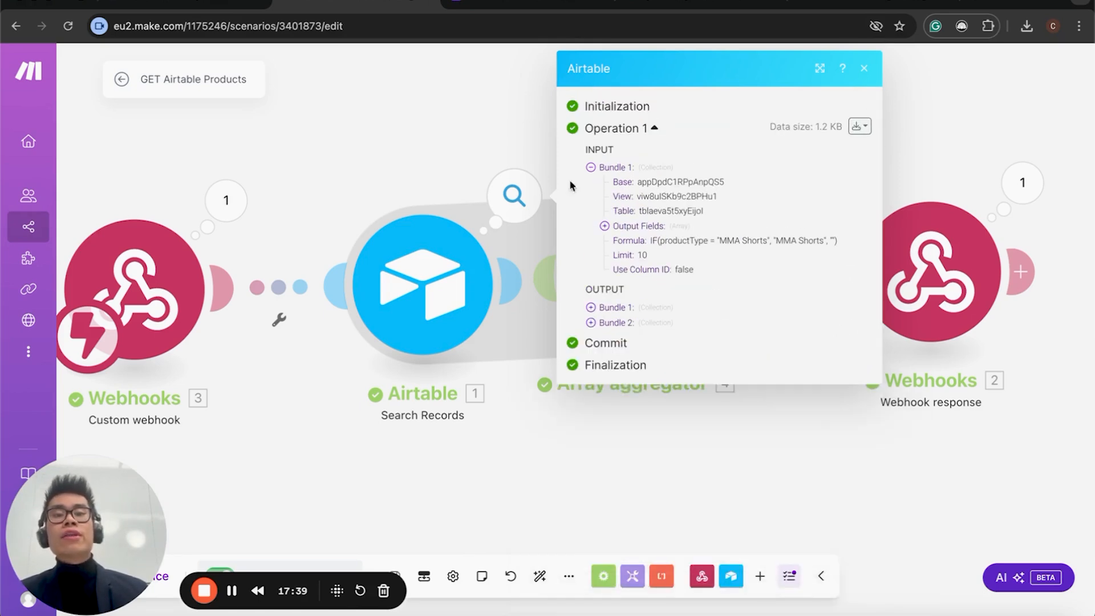
pyautogui.click(528, 5)
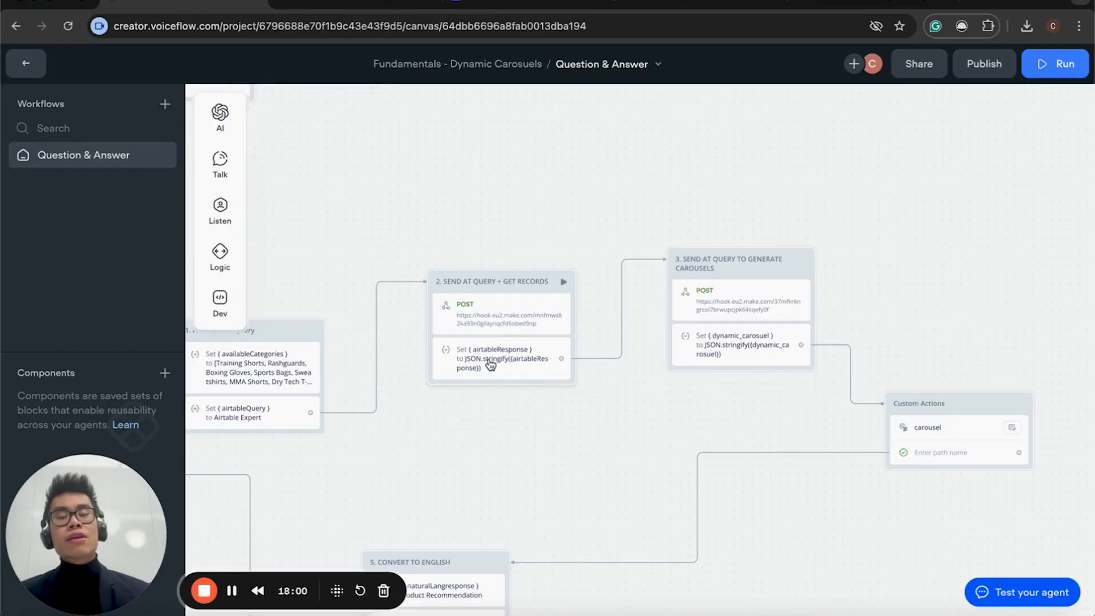
# Open the Set airtableResponse variable step, then return to the Make scenario
pyautogui.click(490, 363)
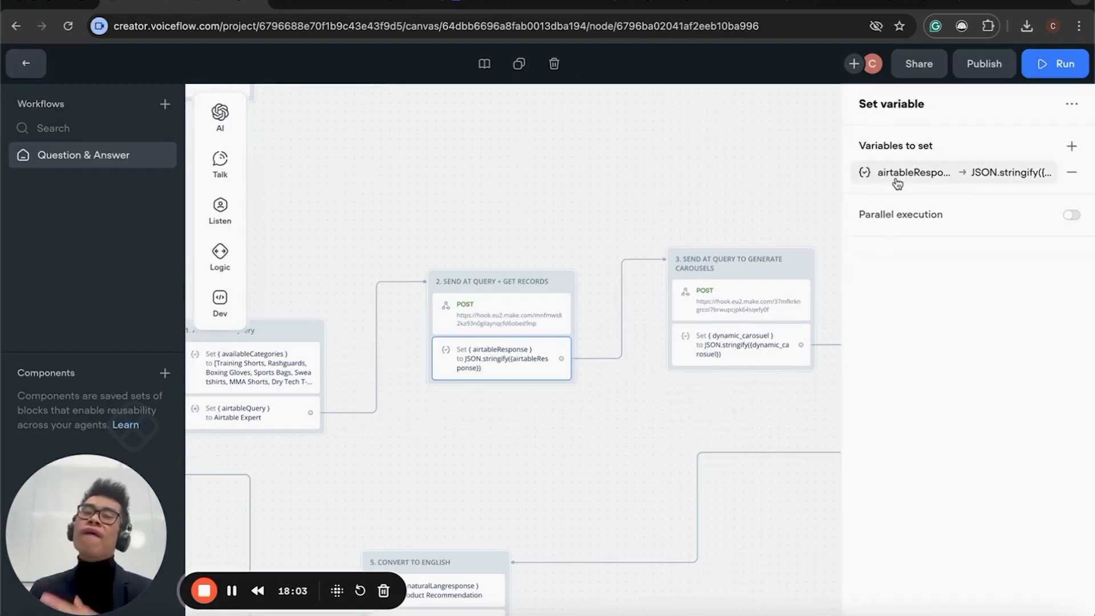
pyautogui.click(356, 7)
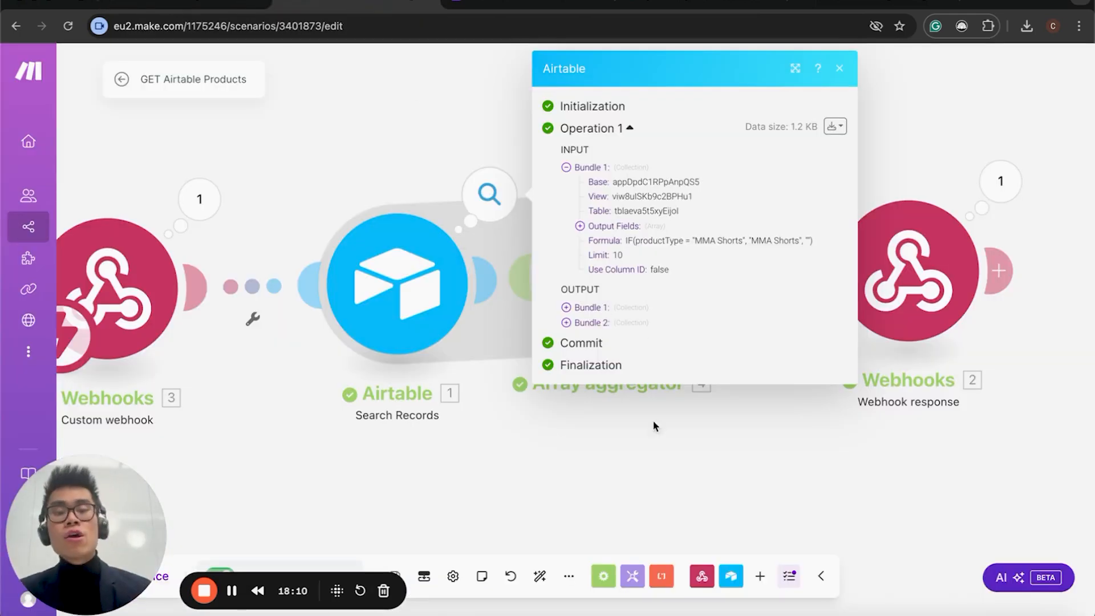
# Close the Airtable run output and open the Array aggregator settings, briefly searching modules for 'array'
pyautogui.click(669, 454)
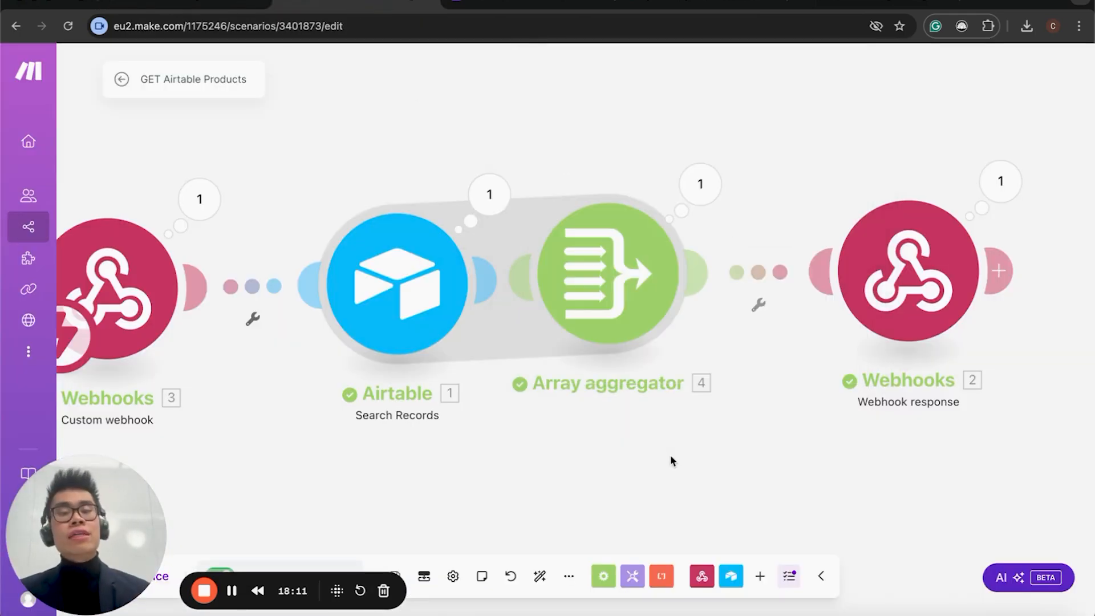
pyautogui.click(631, 245)
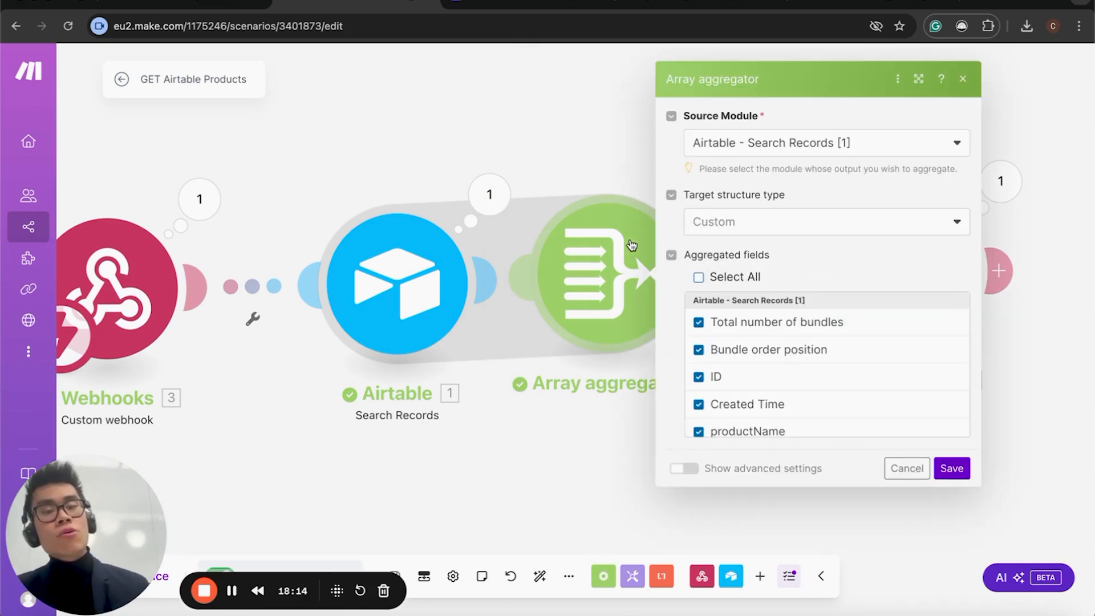
pyautogui.rightClick(597, 447)
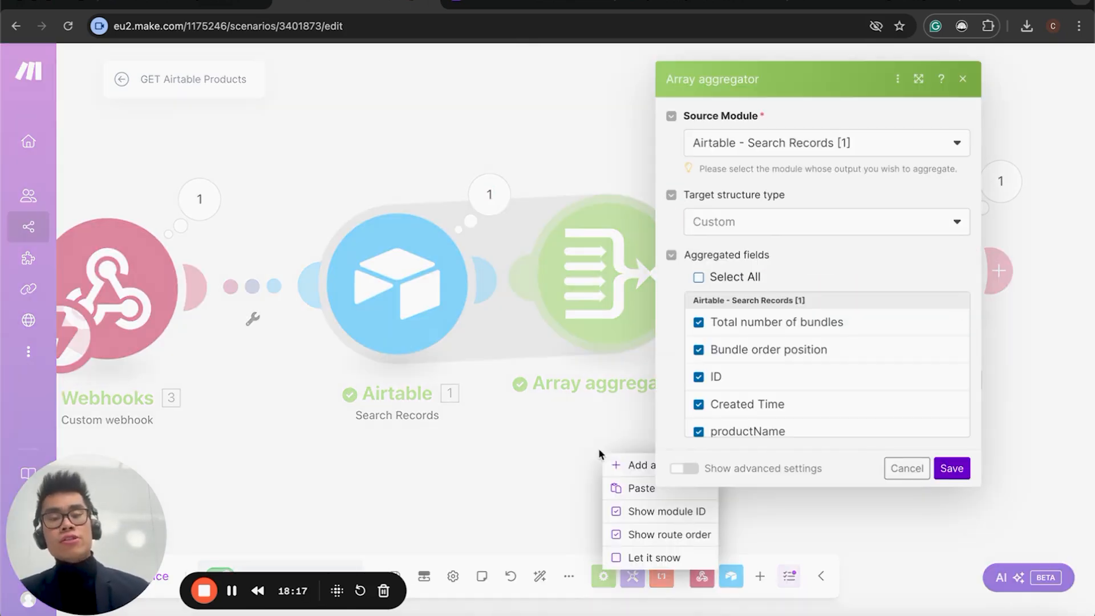
pyautogui.click(615, 461)
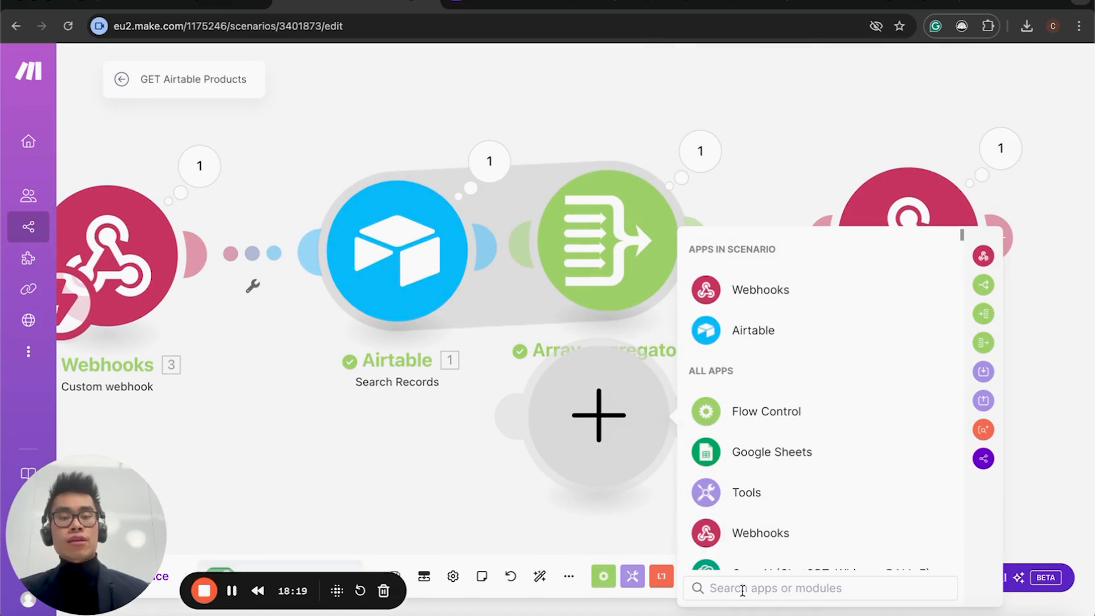
pyautogui.write('array')
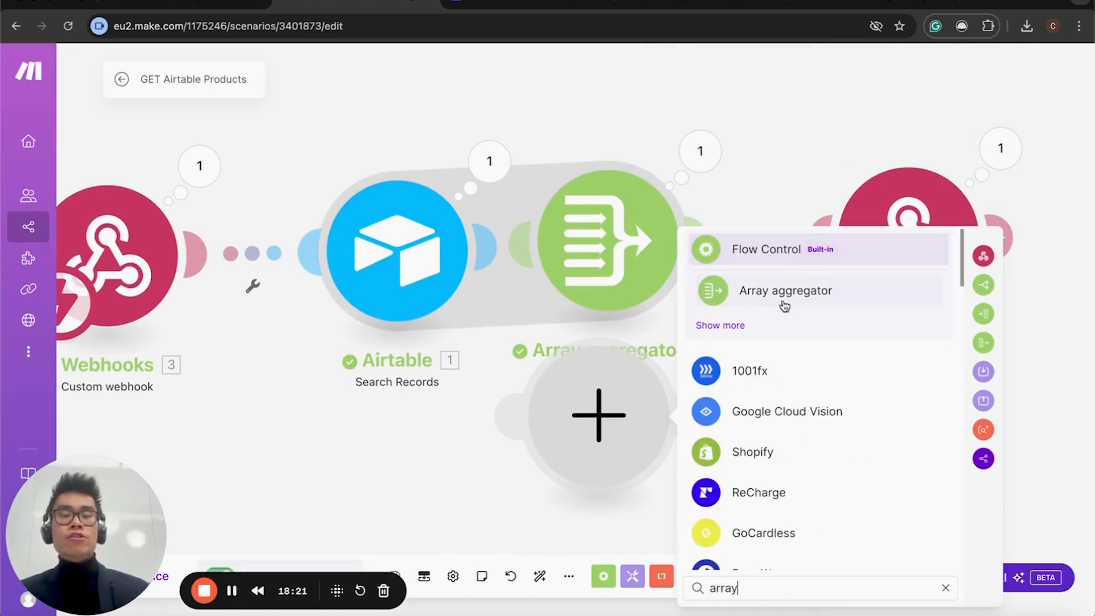
pyautogui.press('BackSpace')
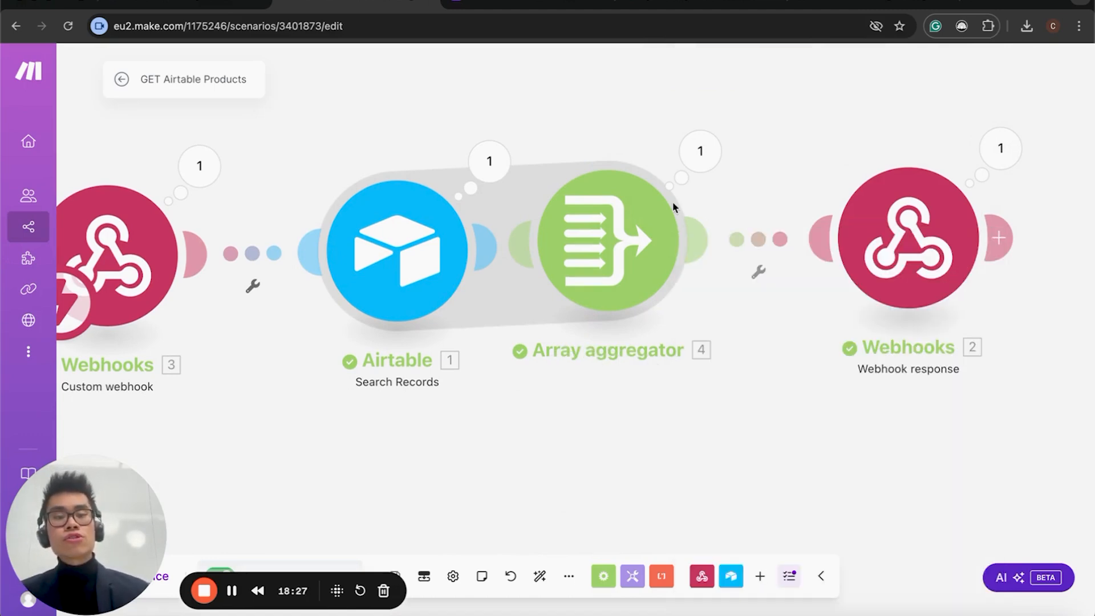
pyautogui.click(623, 244)
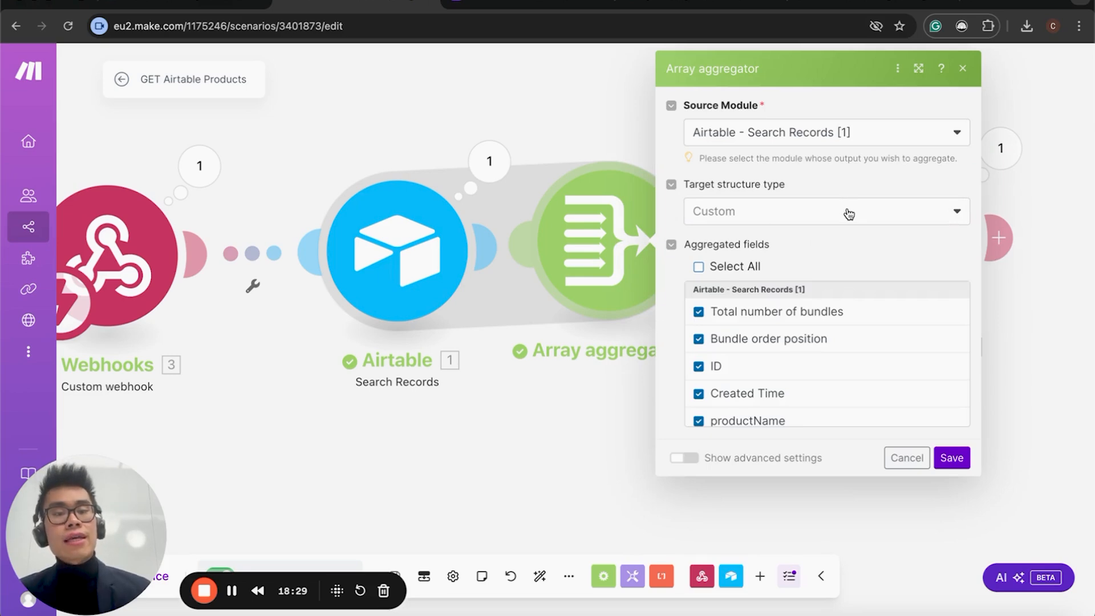
# Set Source Module to Airtable - Search Records [1], keep all fields ticked, and save
pyautogui.scroll(-3, 879, 381)
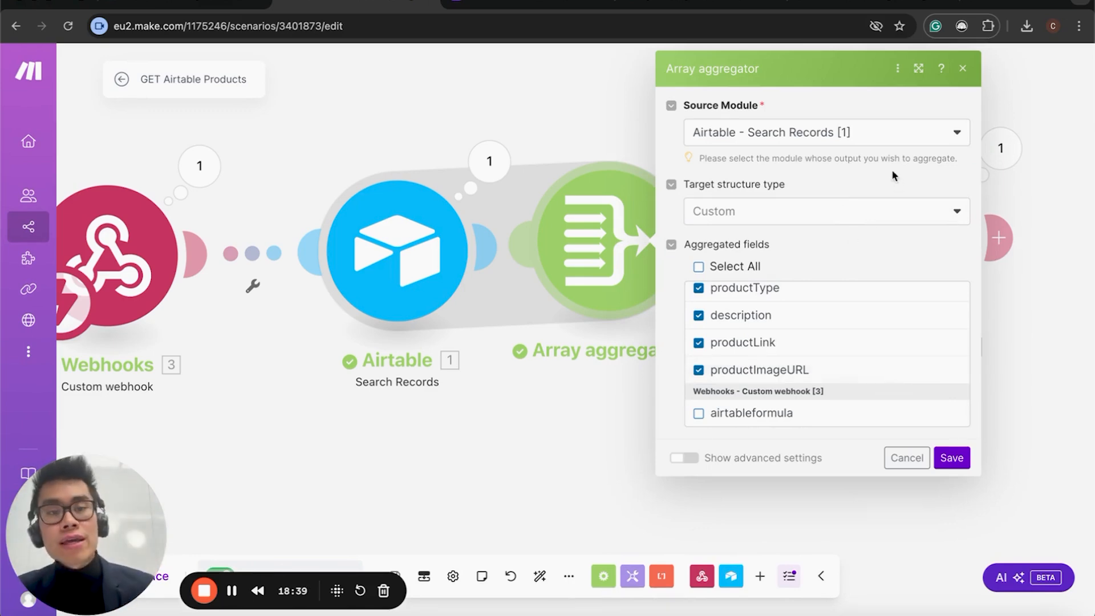
pyautogui.click(891, 136)
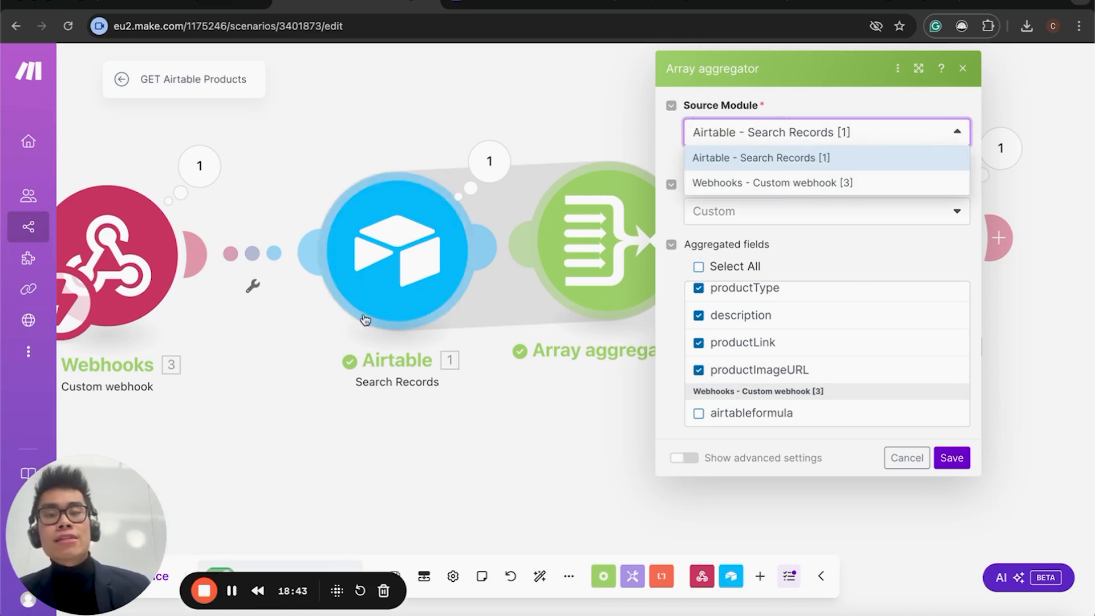
pyautogui.click(769, 164)
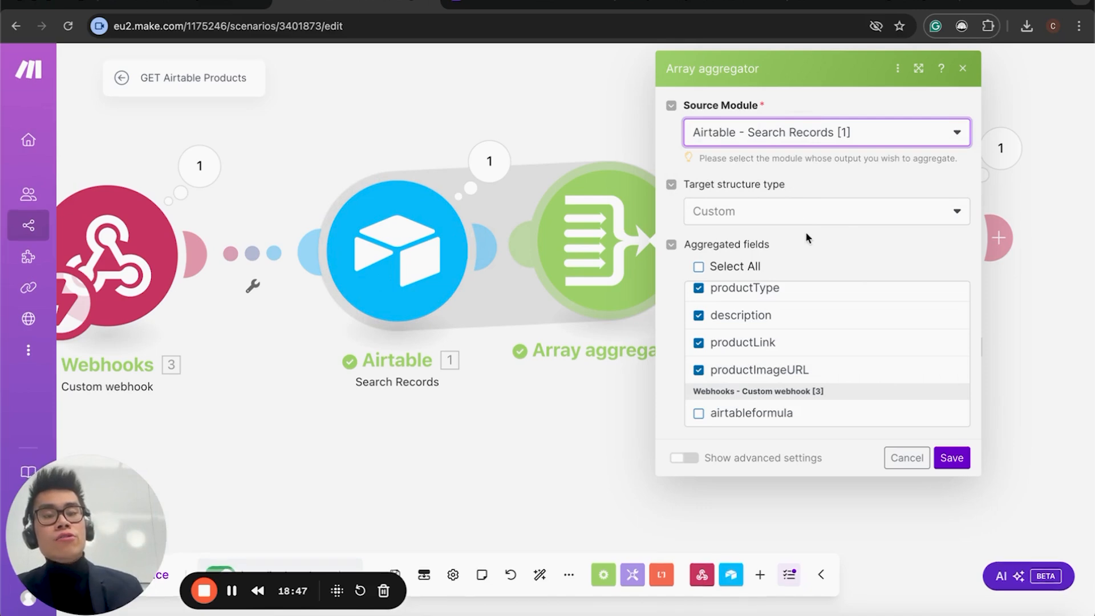
pyautogui.scroll(3, 810, 348)
pyautogui.scroll(3, 809, 342)
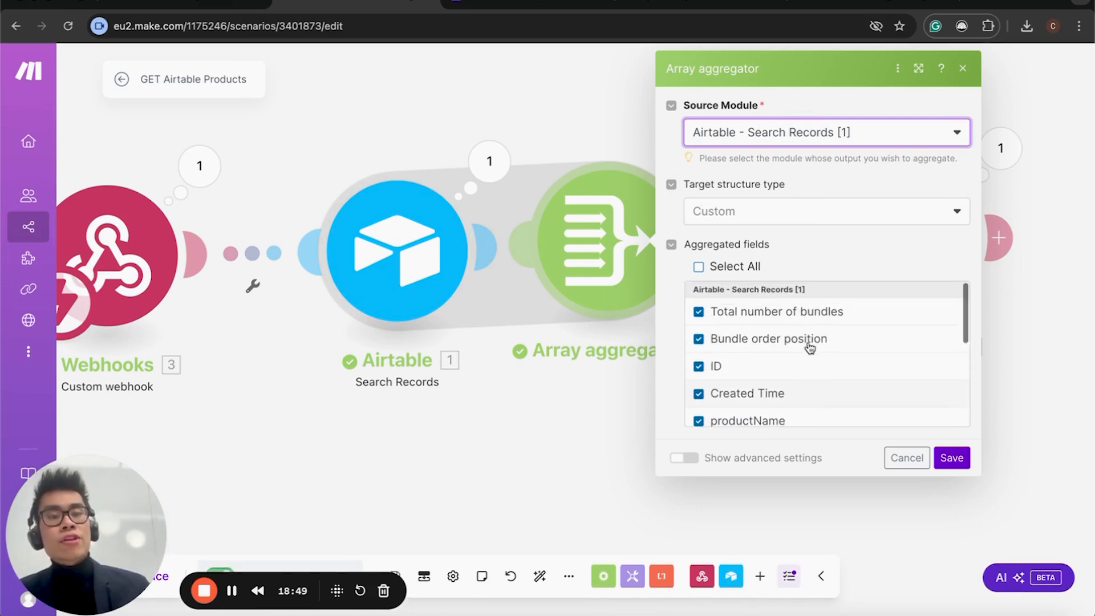
pyautogui.scroll(-6, 807, 342)
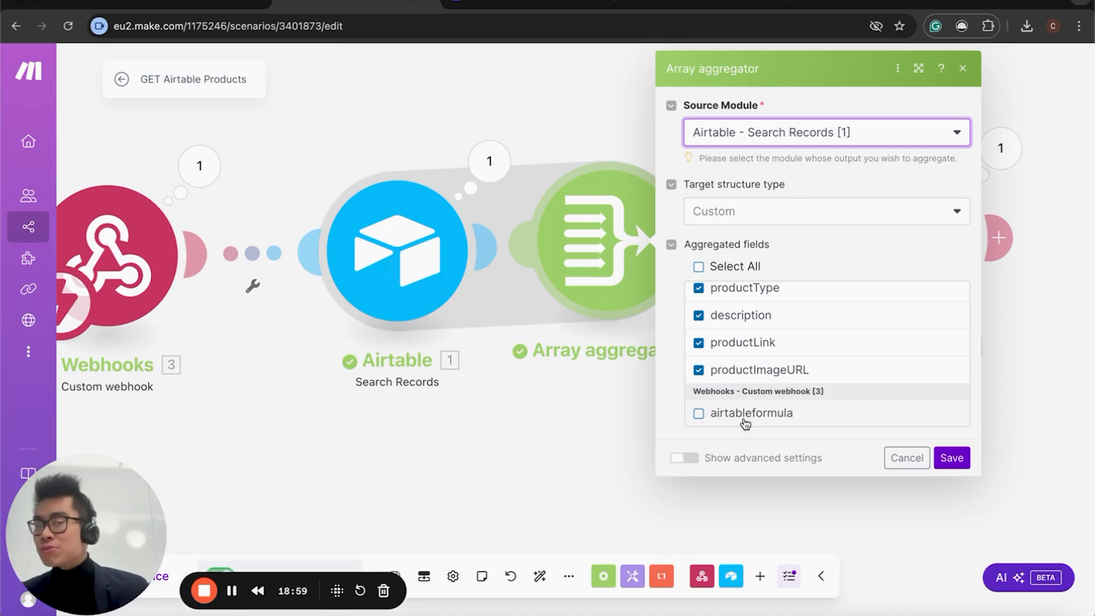
pyautogui.scroll(2, 811, 345)
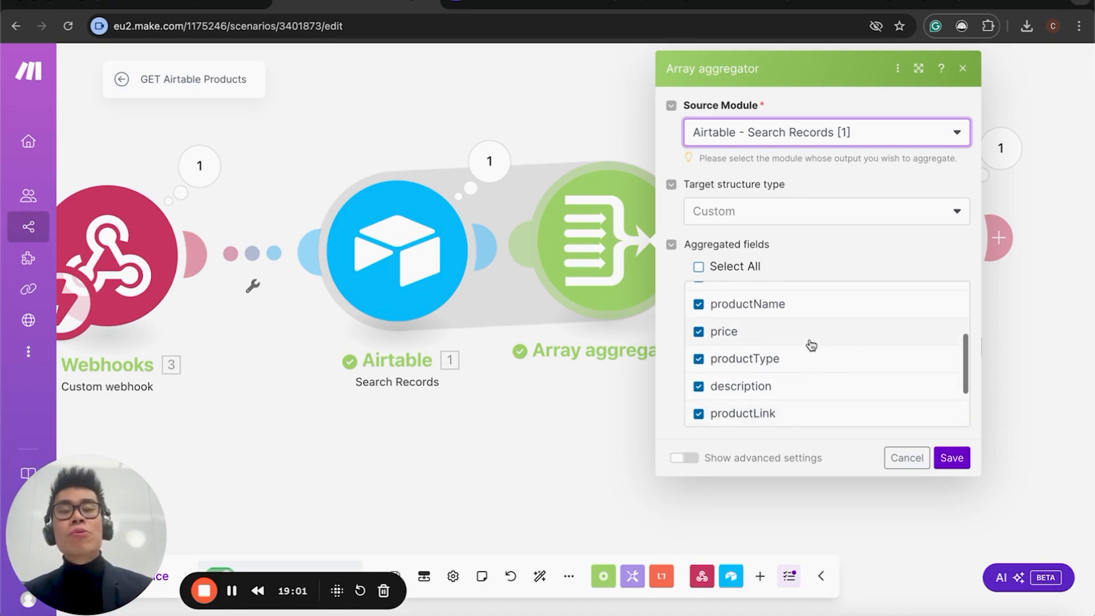
pyautogui.scroll(2, 811, 345)
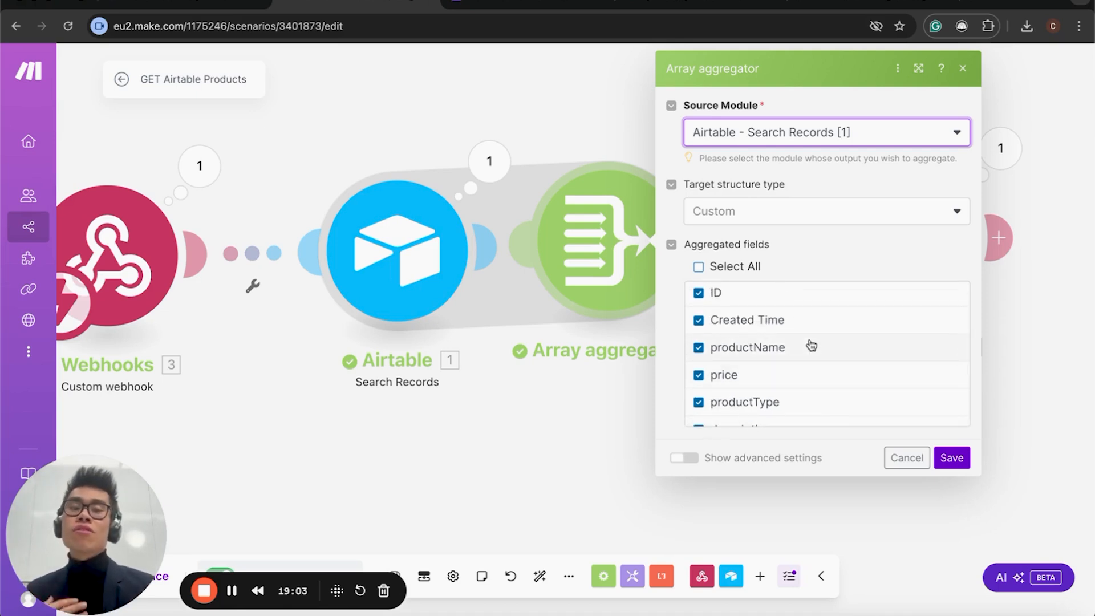
pyautogui.click(517, 4)
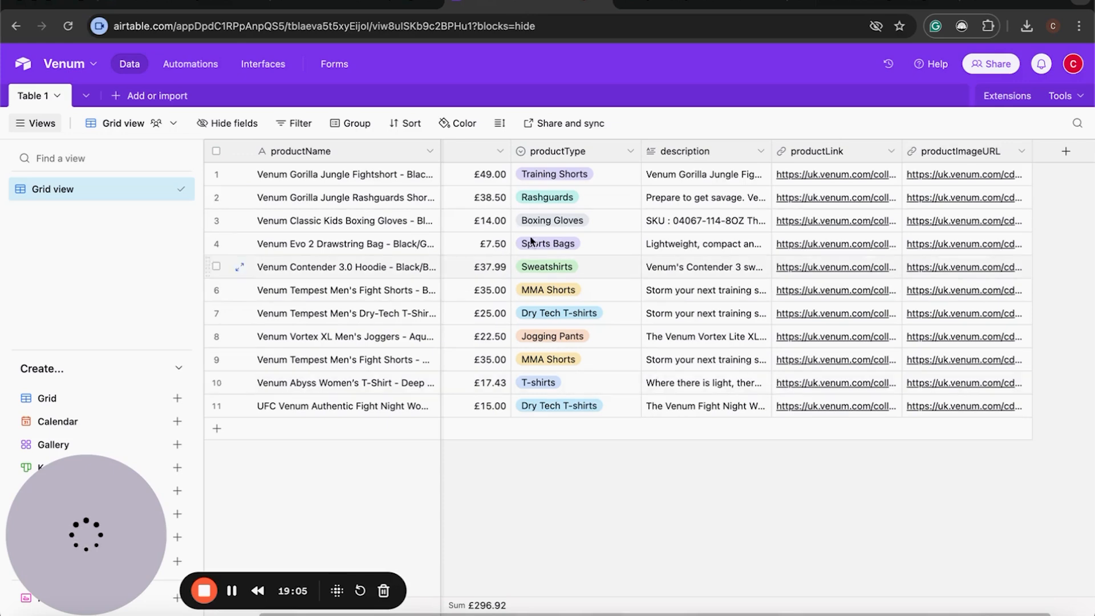
pyautogui.click(355, 5)
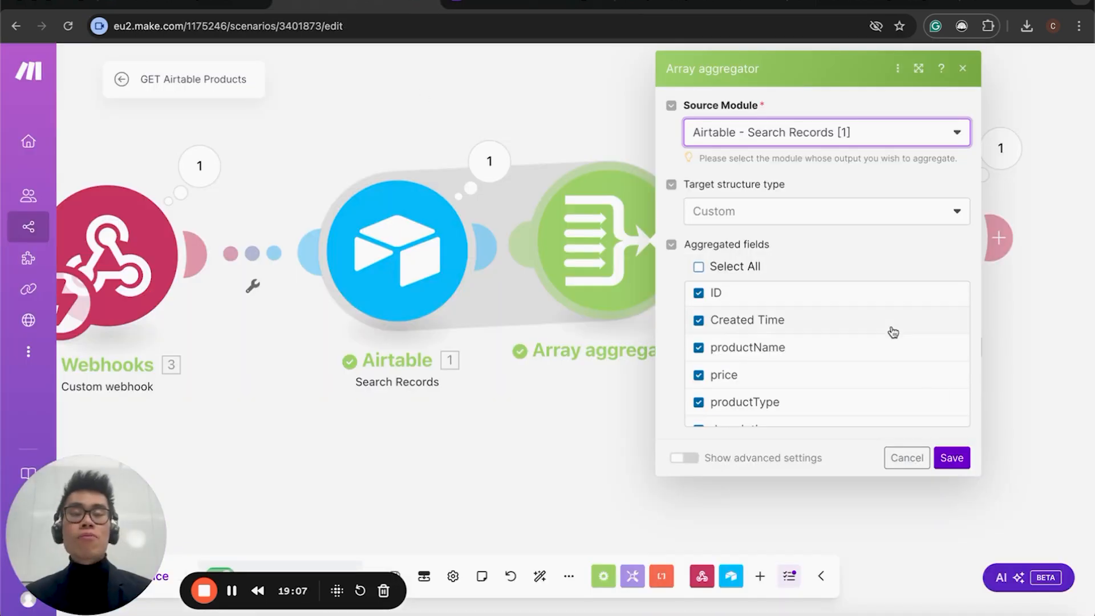
pyautogui.scroll(-3, 893, 332)
pyautogui.click(950, 459)
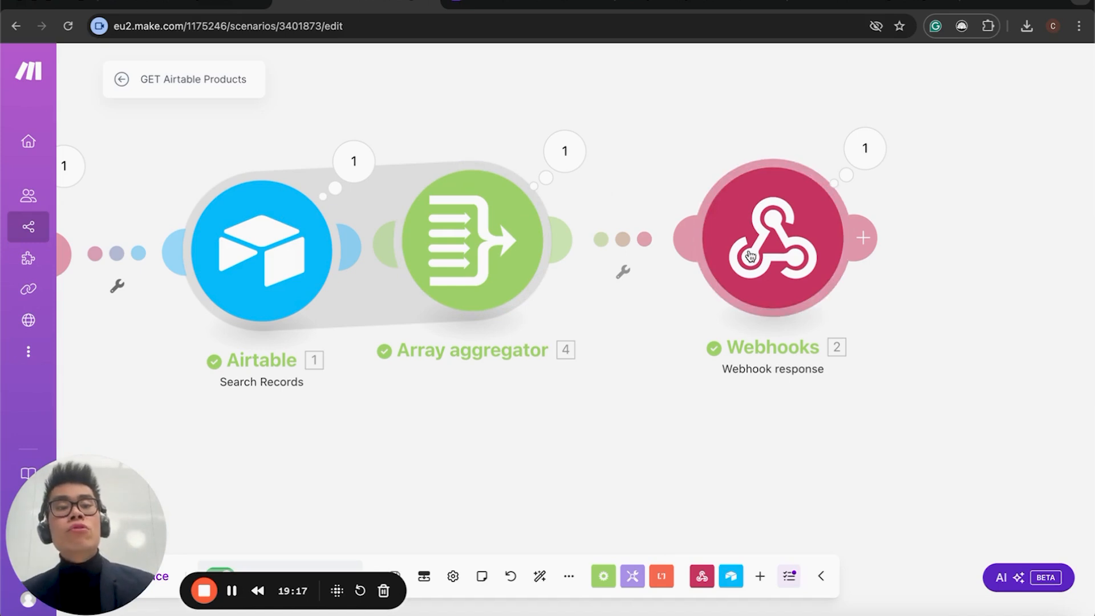
pyautogui.click(776, 240)
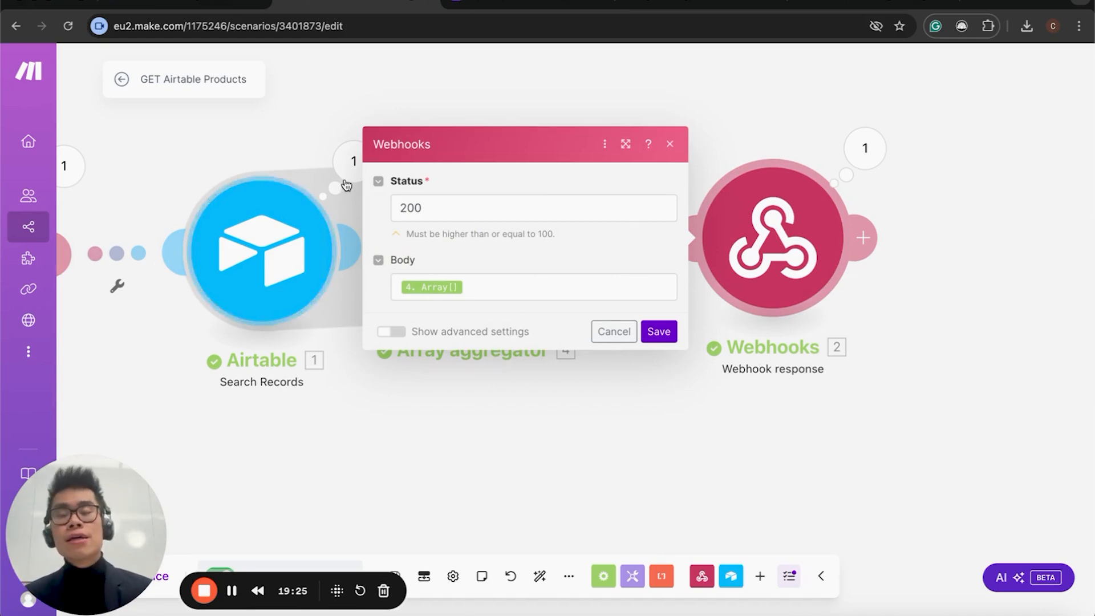
pyautogui.click(475, 211)
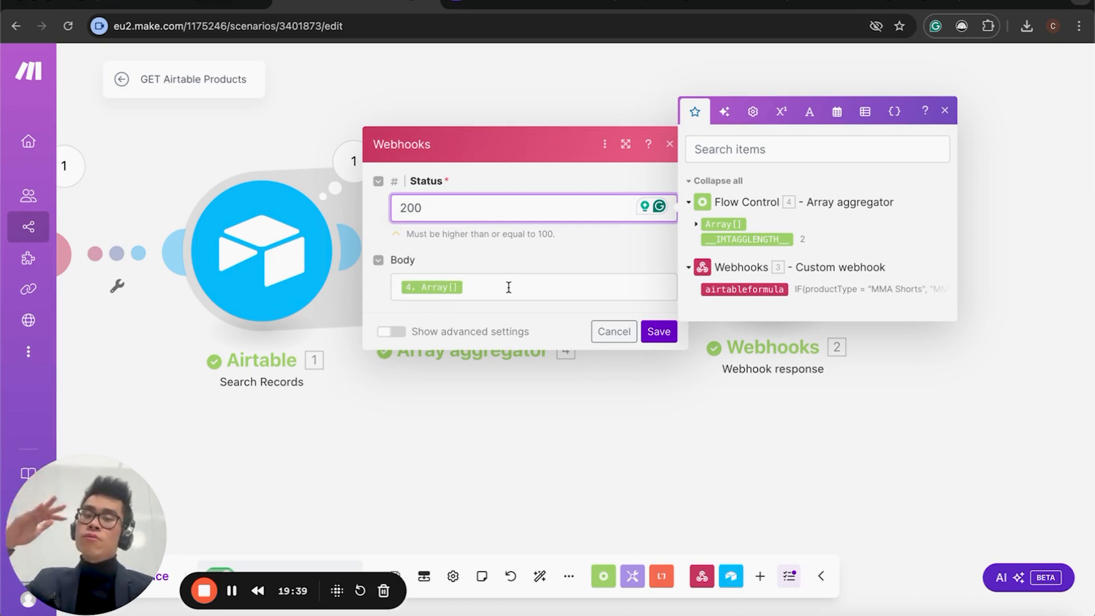
pyautogui.click(697, 435)
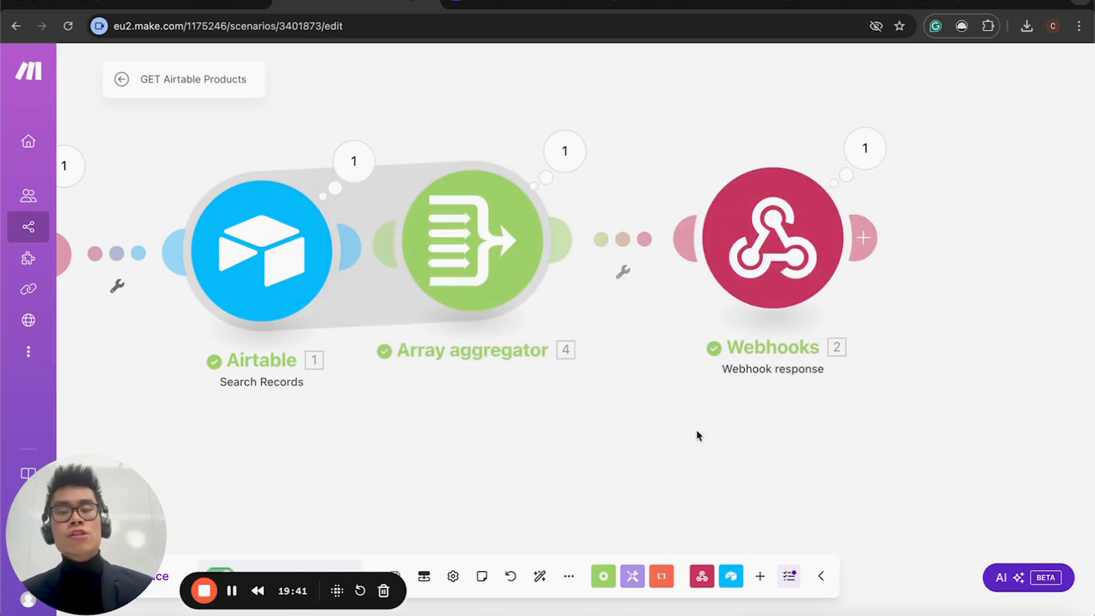
pyautogui.scroll(-5, 697, 435)
pyautogui.scroll(5, 697, 435)
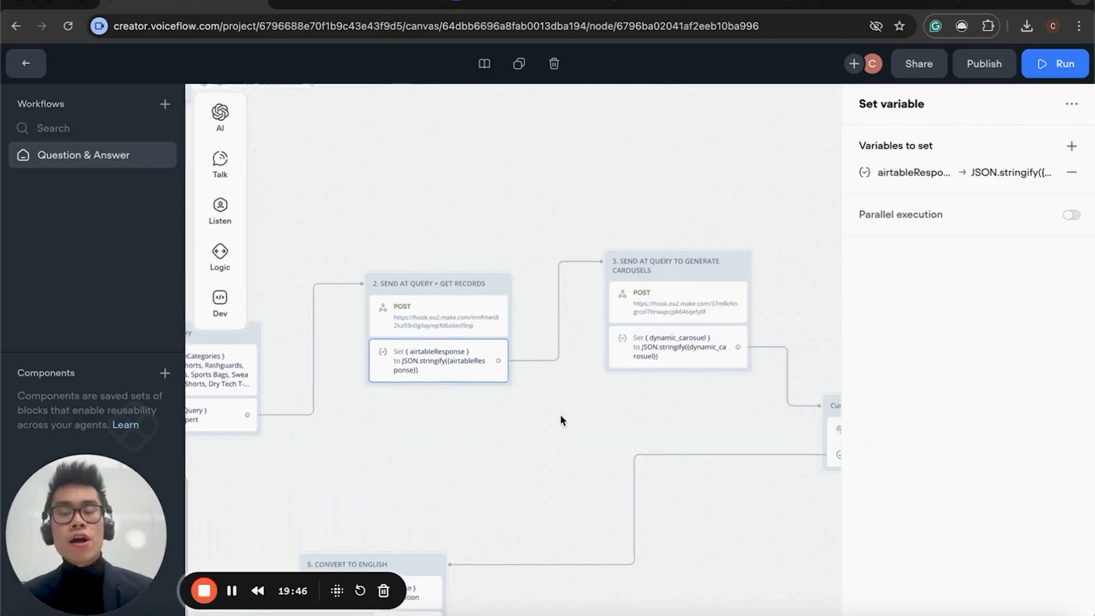
# Review the airtableResponse expression and glance at block 3's POST request settings
pyautogui.scroll(-1, 560, 420)
pyautogui.hscroll(1, 560, 420)
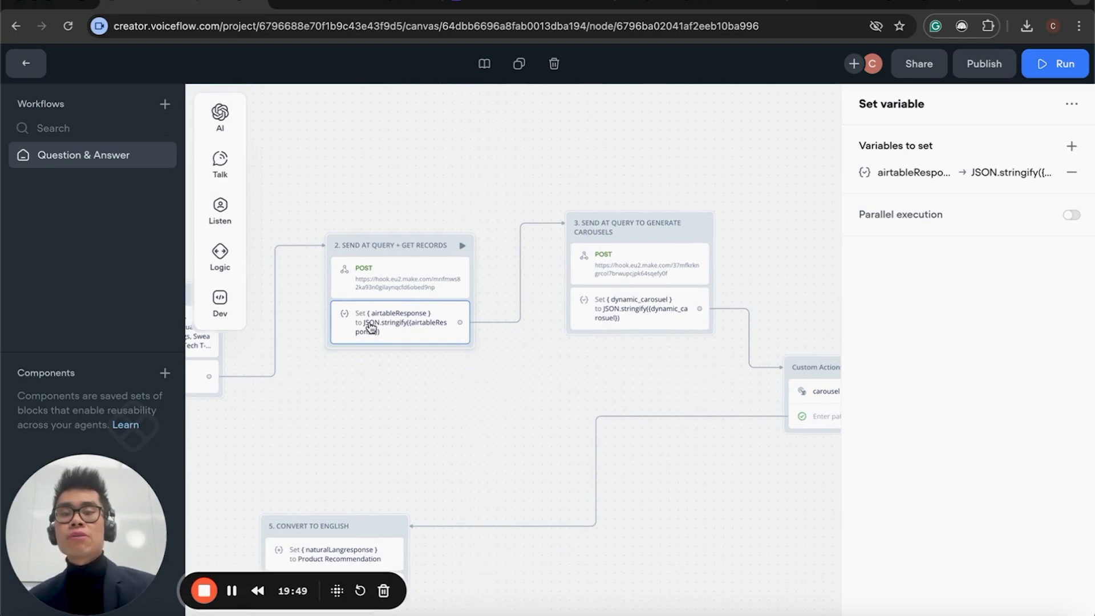
pyautogui.click(930, 179)
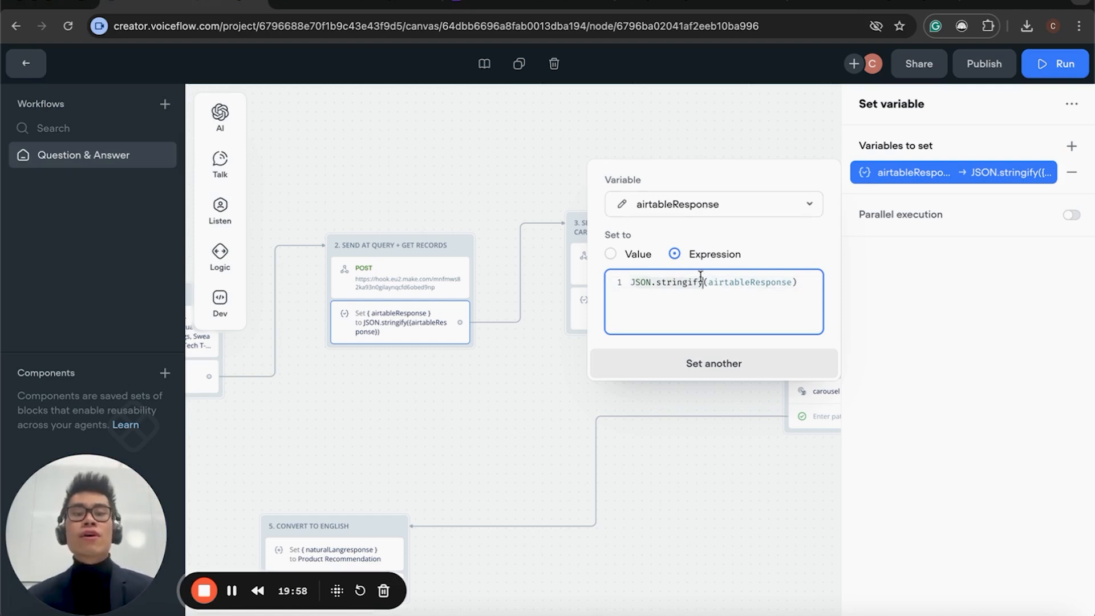
pyautogui.click(534, 357)
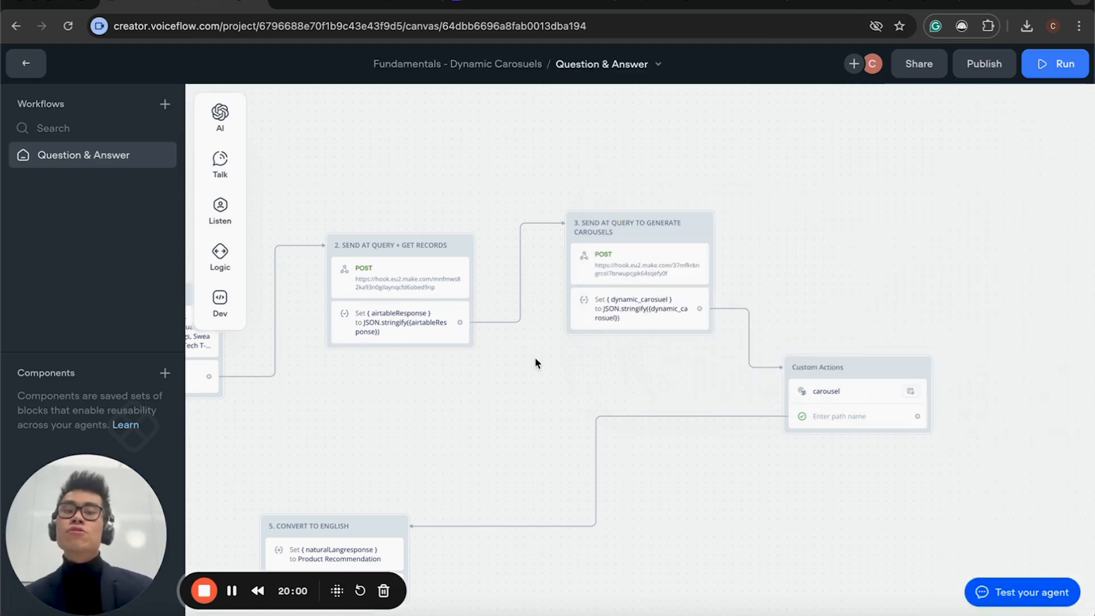
pyautogui.hscroll(3, 535, 357)
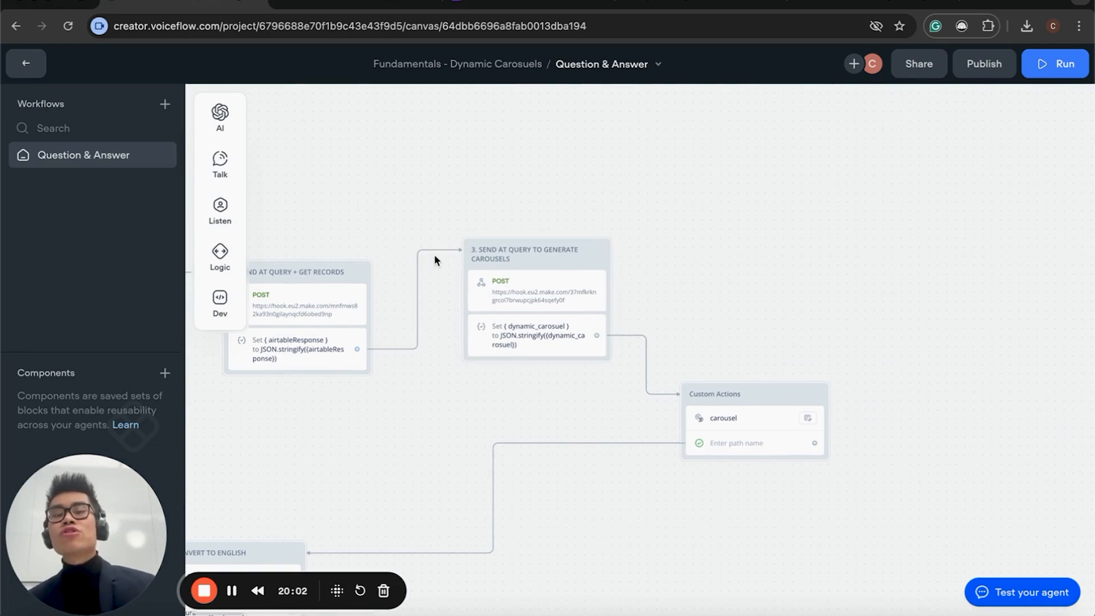
pyautogui.click(596, 273)
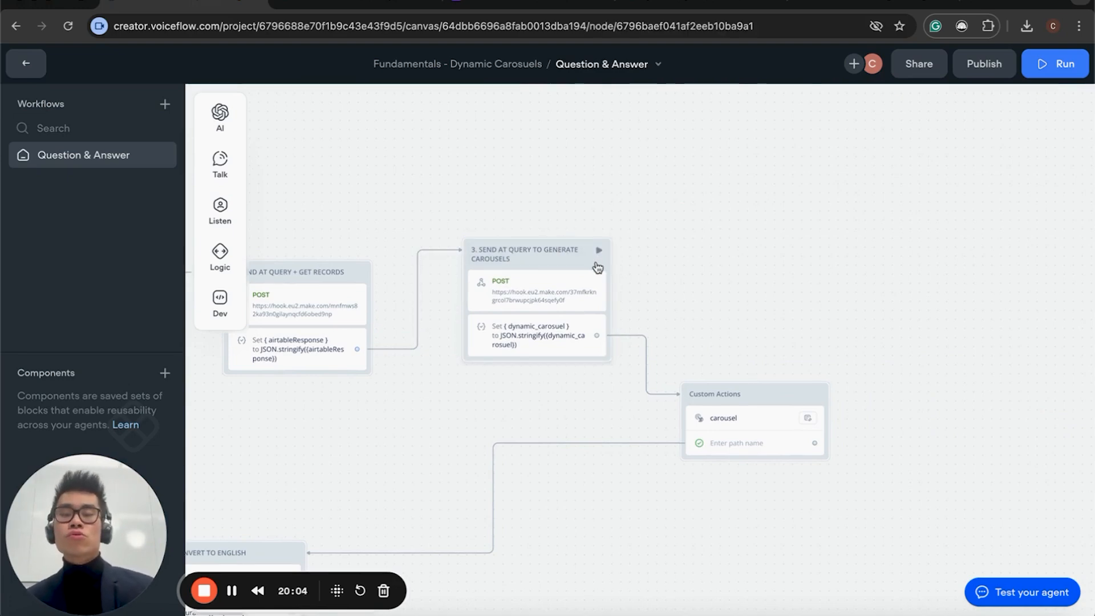
pyautogui.click(533, 249)
# Replace QUERY with RESPONSE in block 3's title and reopen its POST request settings
pyautogui.doubleClick(530, 249)
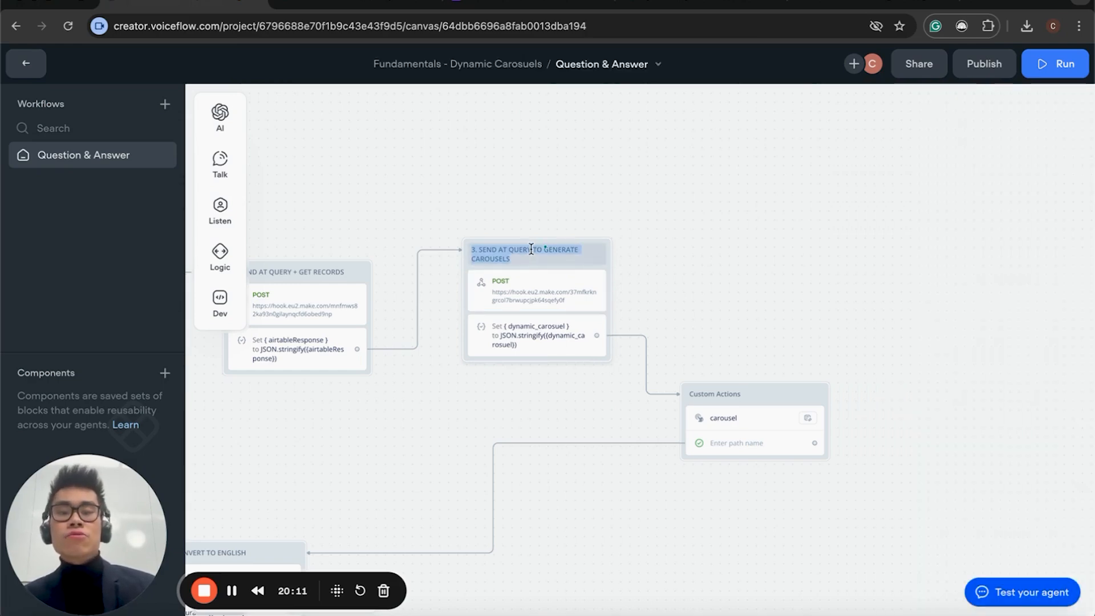
pyautogui.click(528, 249)
pyautogui.moveTo(509, 250); pyautogui.dragTo(533, 253)
pyautogui.write('RESPONSE')
pyautogui.click(552, 297)
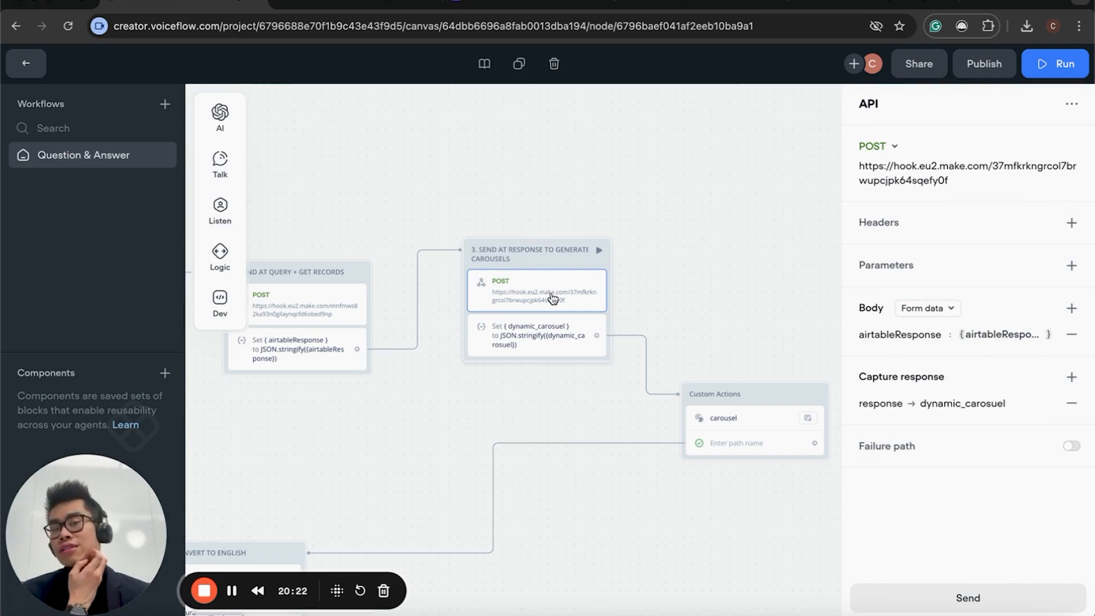
# Read through the carousel custom action's JSON Action Body, then close it with S
pyautogui.hscroll(6, 550, 292)
pyautogui.scroll(-2, 550, 292)
pyautogui.click(421, 344)
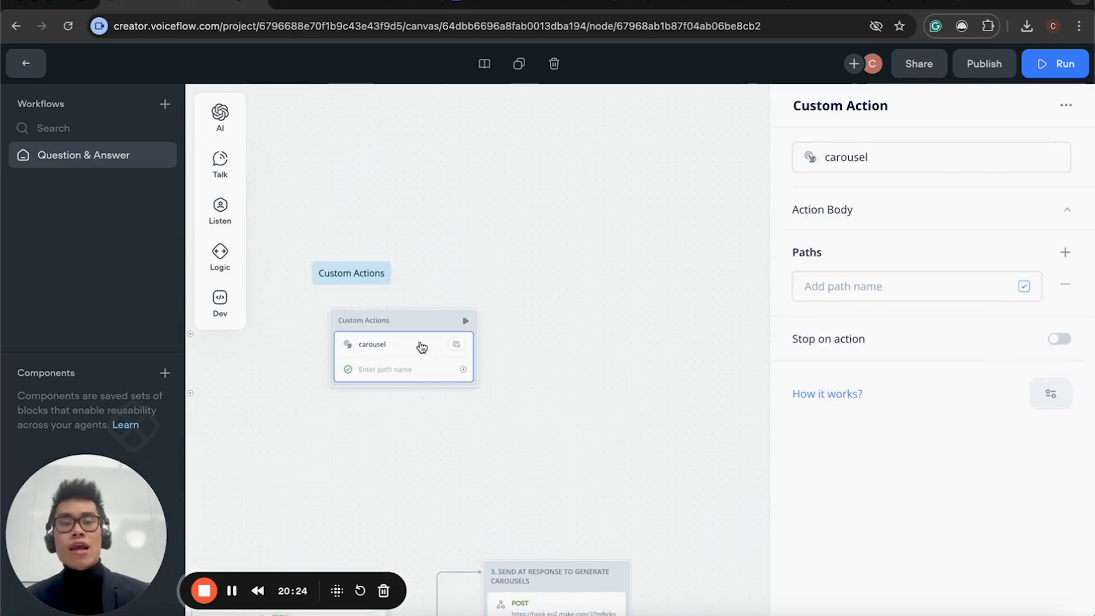
pyautogui.click(836, 210)
pyautogui.scroll(-15, 854, 325)
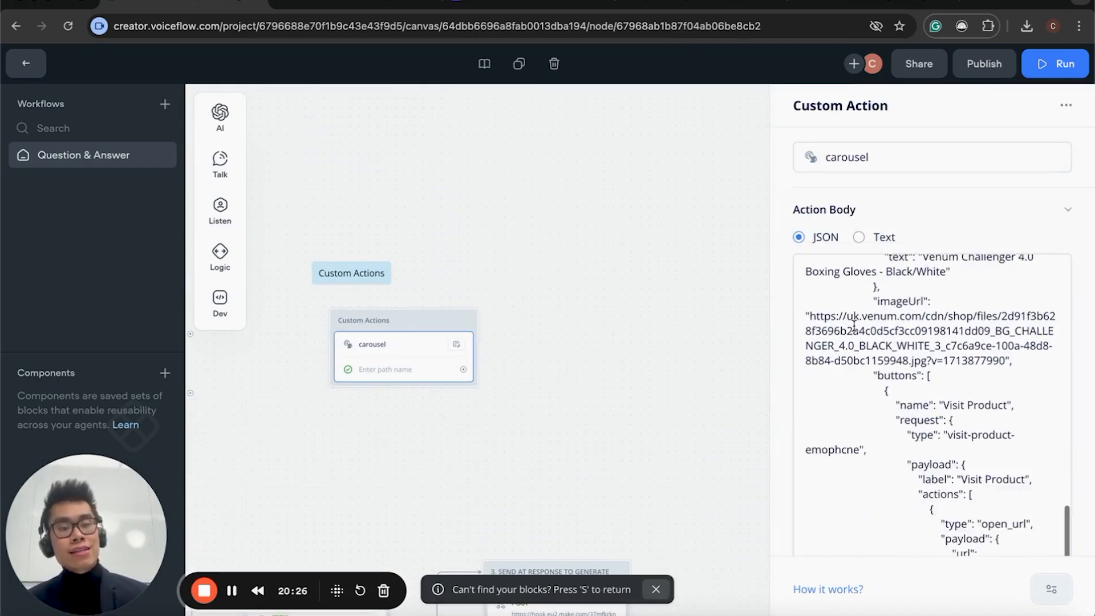
pyautogui.click(491, 419)
pyautogui.press('s')
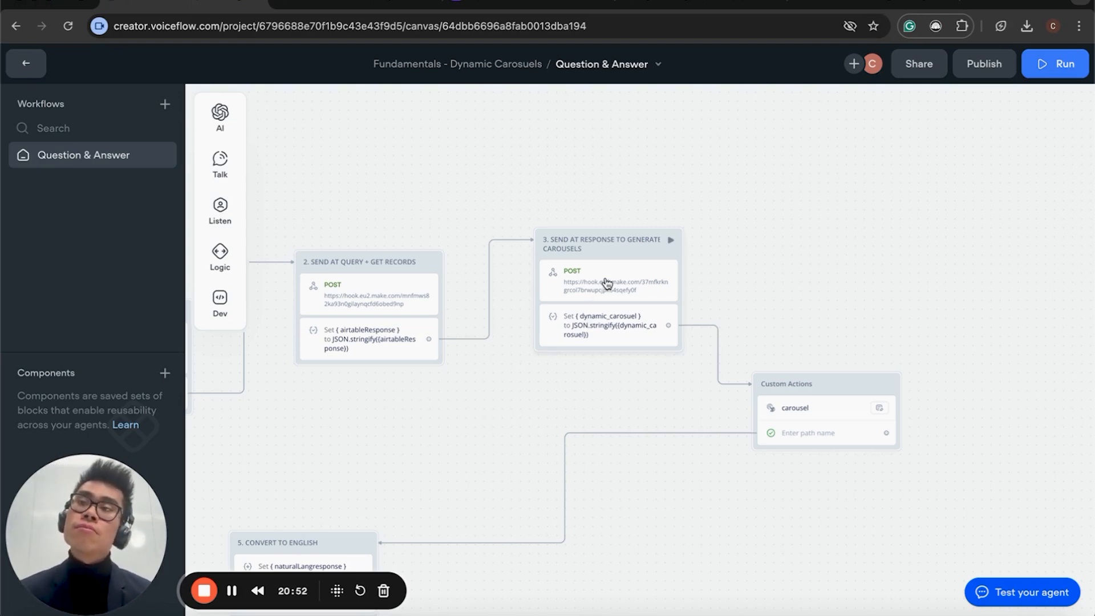
pyautogui.click(606, 284)
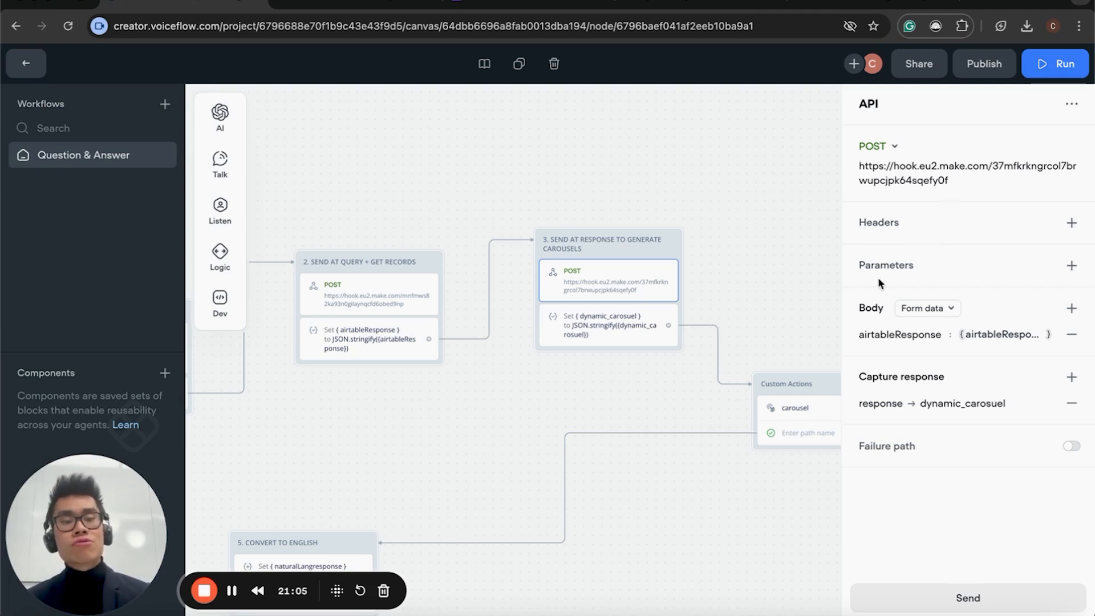
pyautogui.click(878, 336)
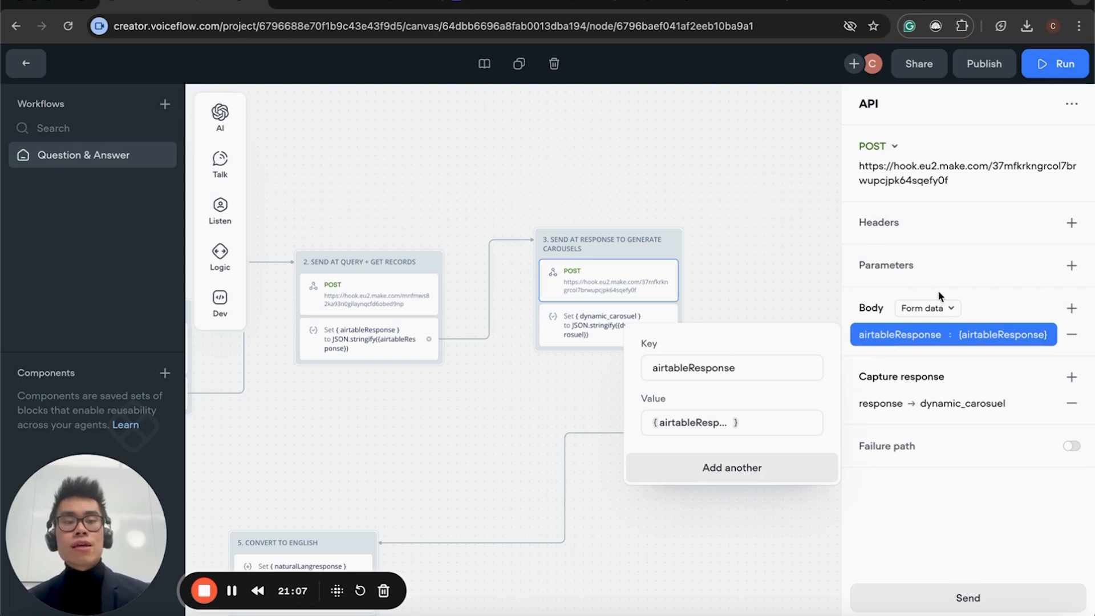
pyautogui.doubleClick(737, 368)
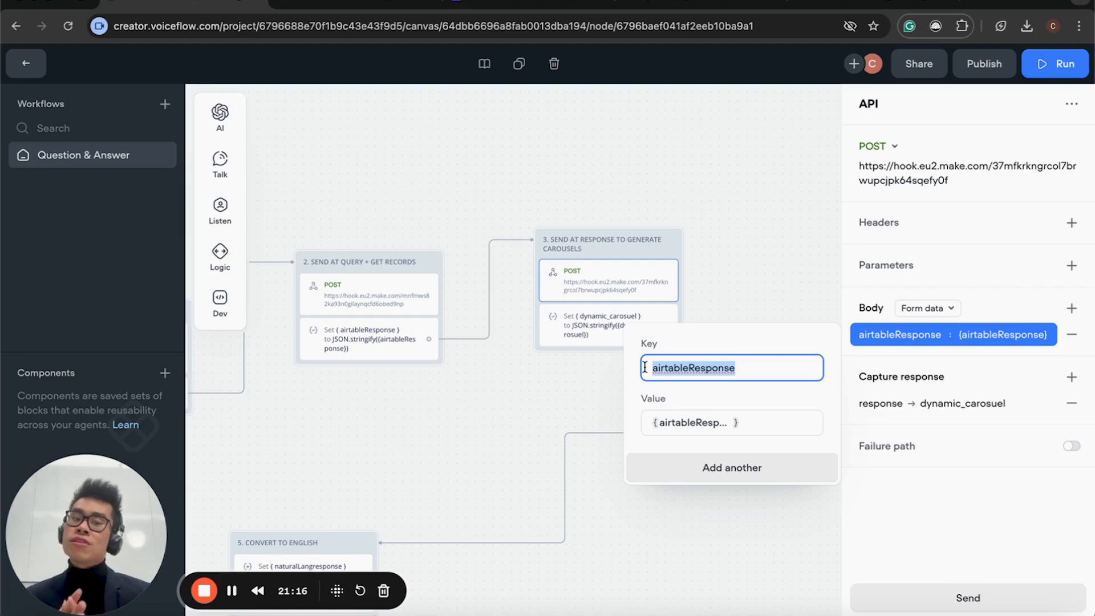
pyautogui.click(746, 428)
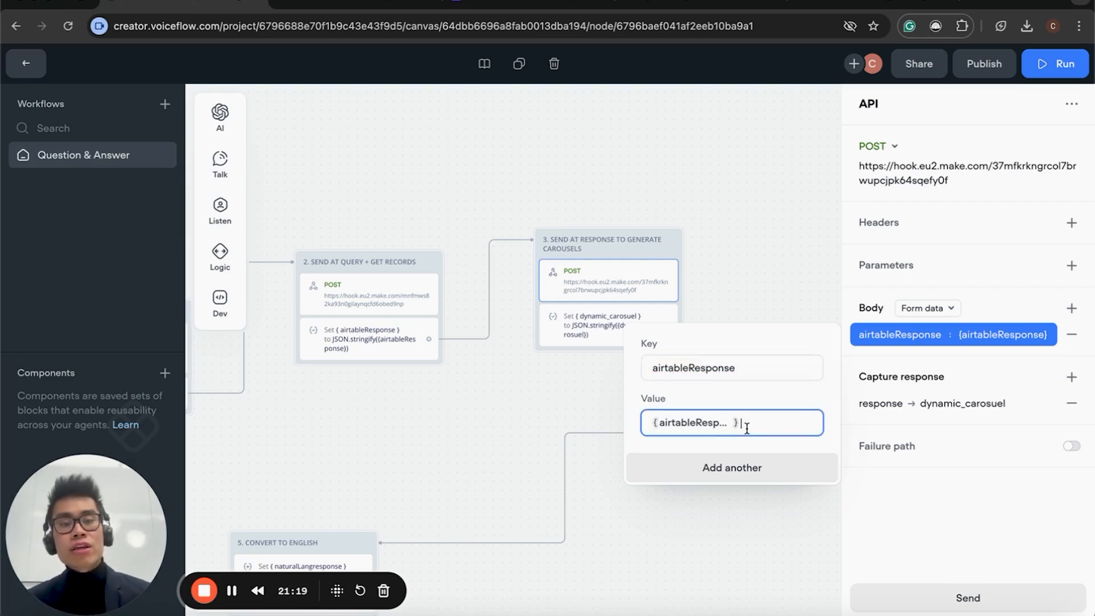
pyautogui.click(599, 432)
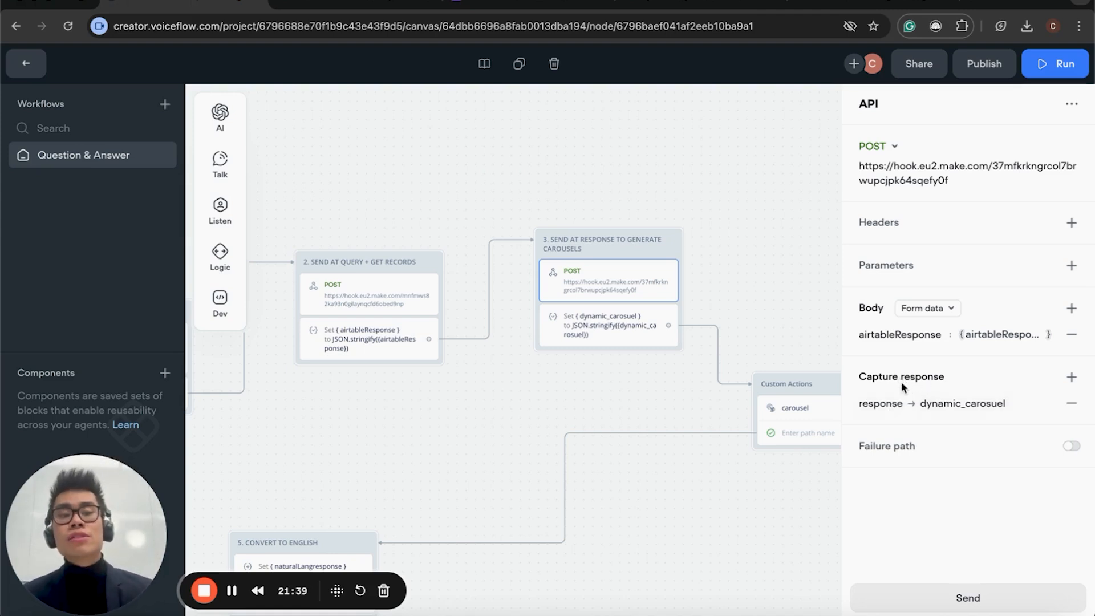
pyautogui.click(890, 408)
pyautogui.moveTo(706, 438); pyautogui.dragTo(603, 441)
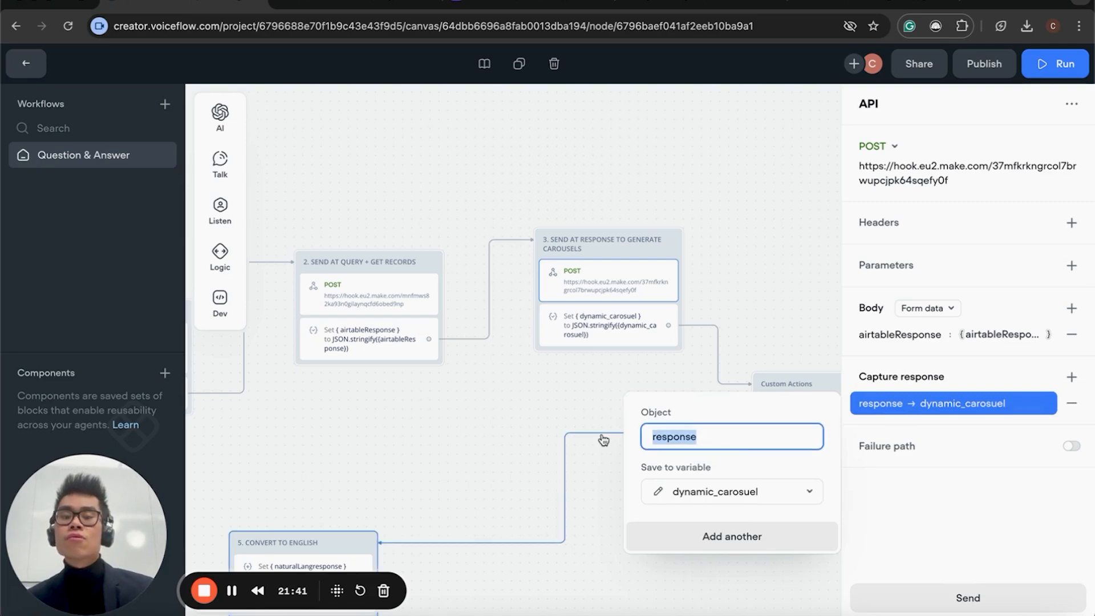
pyautogui.click(603, 440)
pyautogui.click(923, 405)
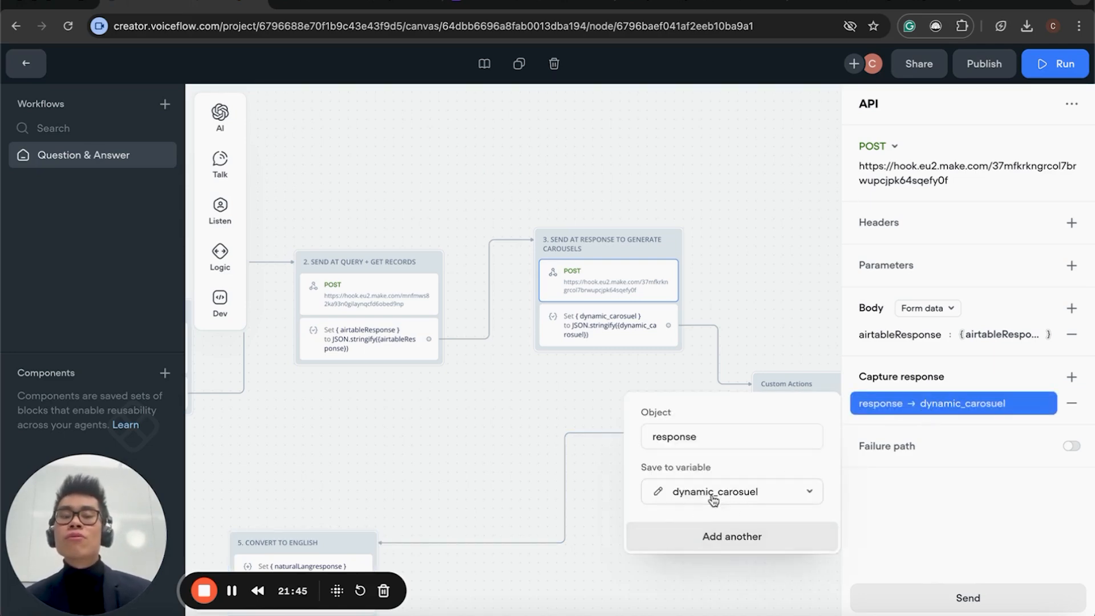
pyautogui.click(546, 426)
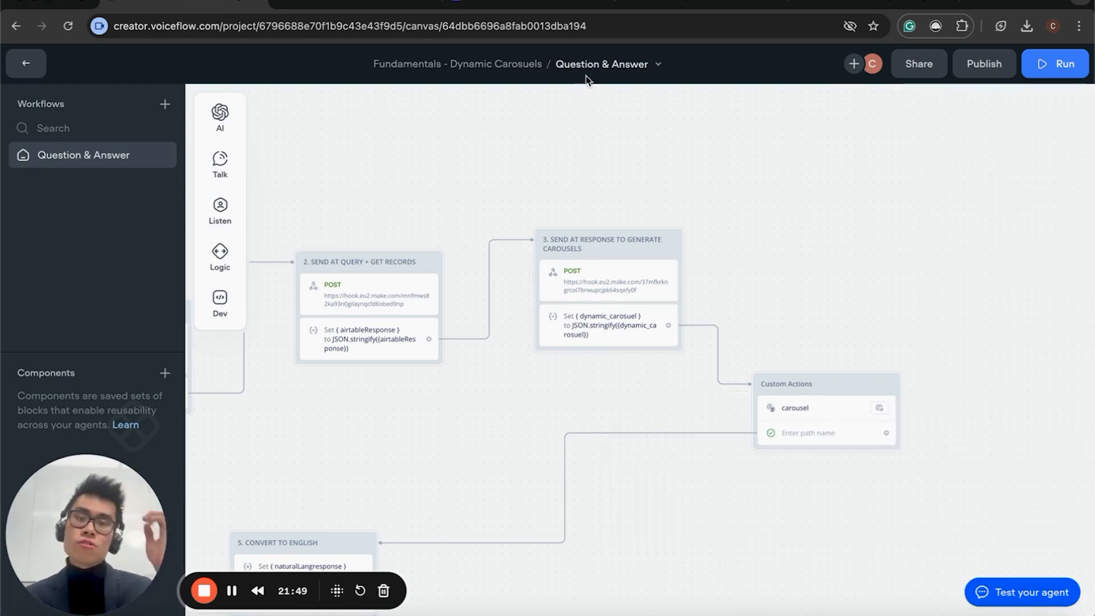
# In the Dynamically create Carousels scenario, view the full airtableResponse JSON string the webhook received
pyautogui.click(685, 6)
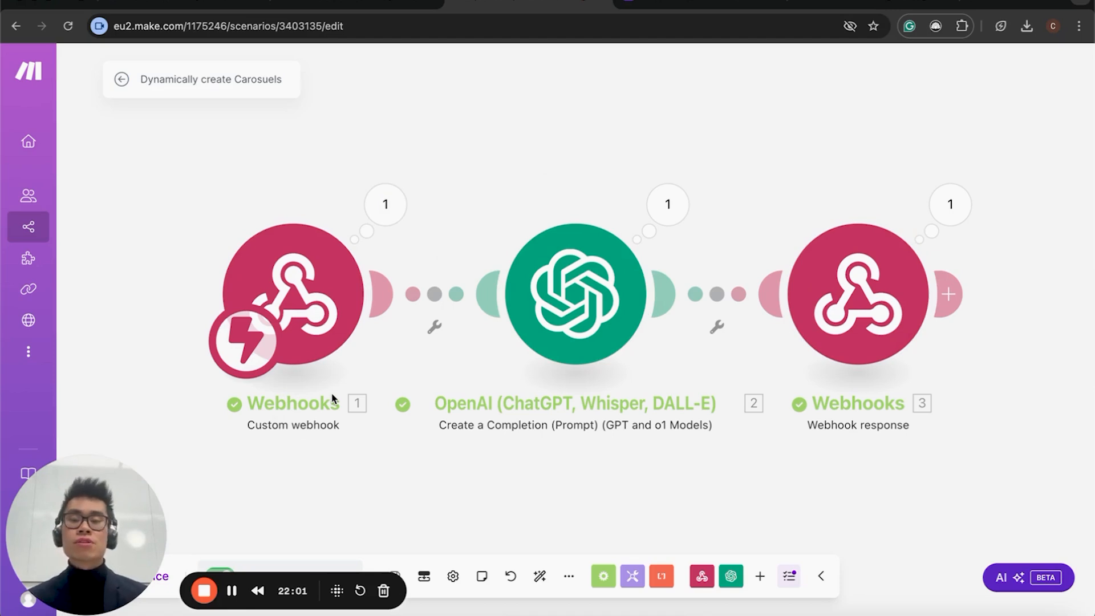
pyautogui.click(280, 270)
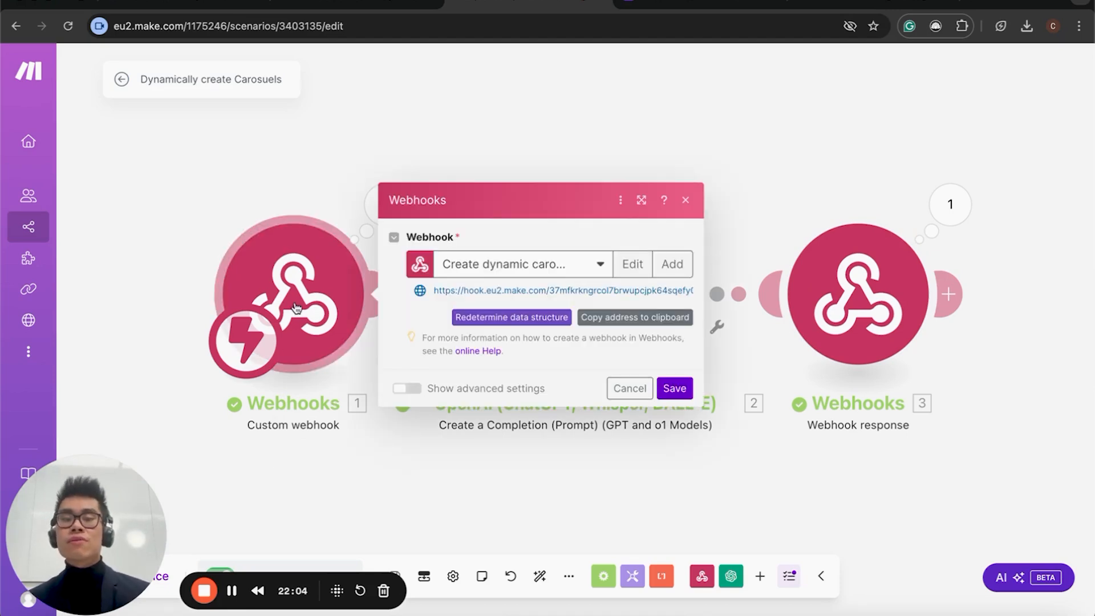
pyautogui.click(456, 70)
pyautogui.click(380, 210)
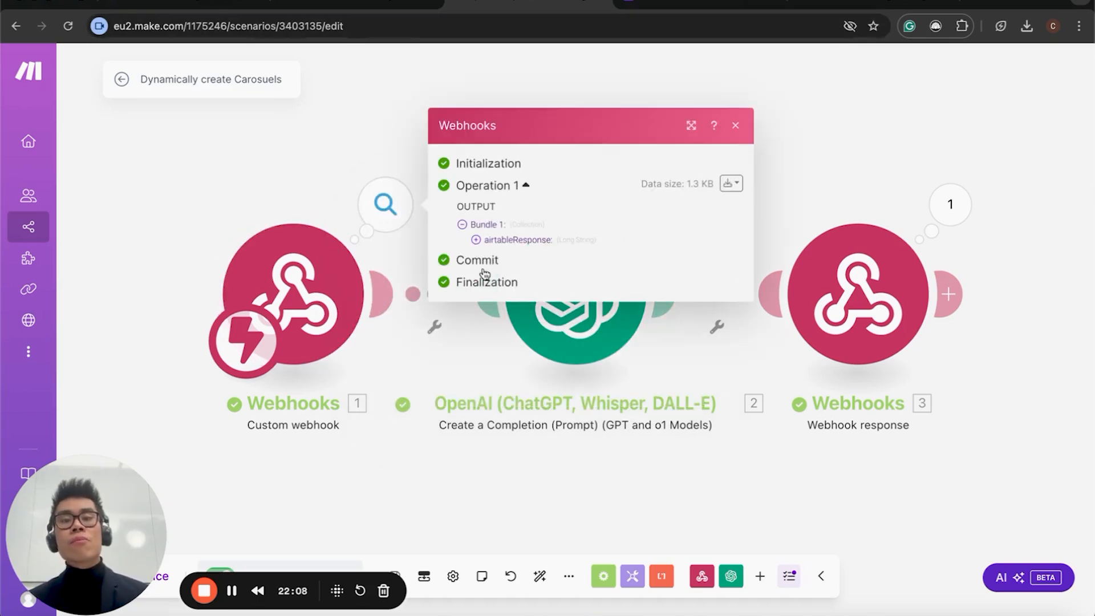
pyautogui.click(489, 241)
pyautogui.moveTo(488, 197); pyautogui.dragTo(668, 468)
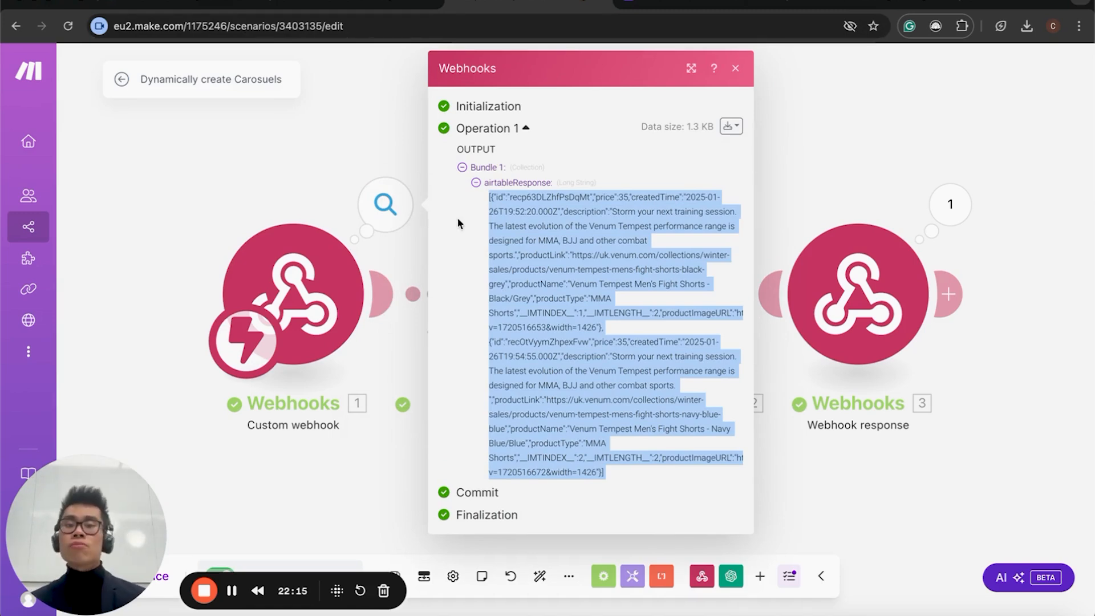
pyautogui.click(826, 124)
pyautogui.click(386, 204)
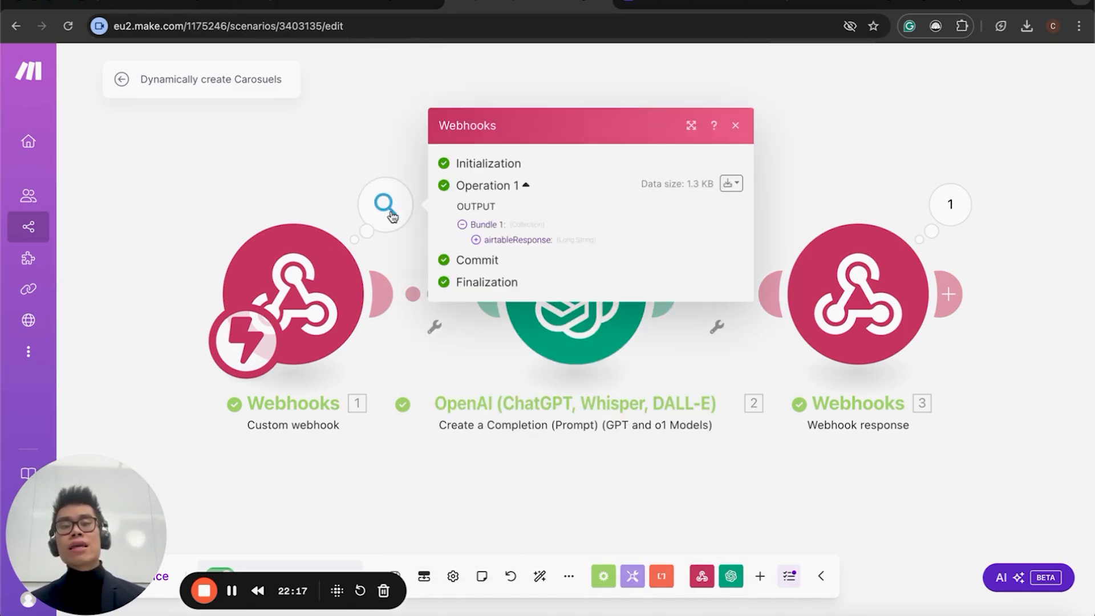
pyautogui.click(504, 238)
pyautogui.click(911, 154)
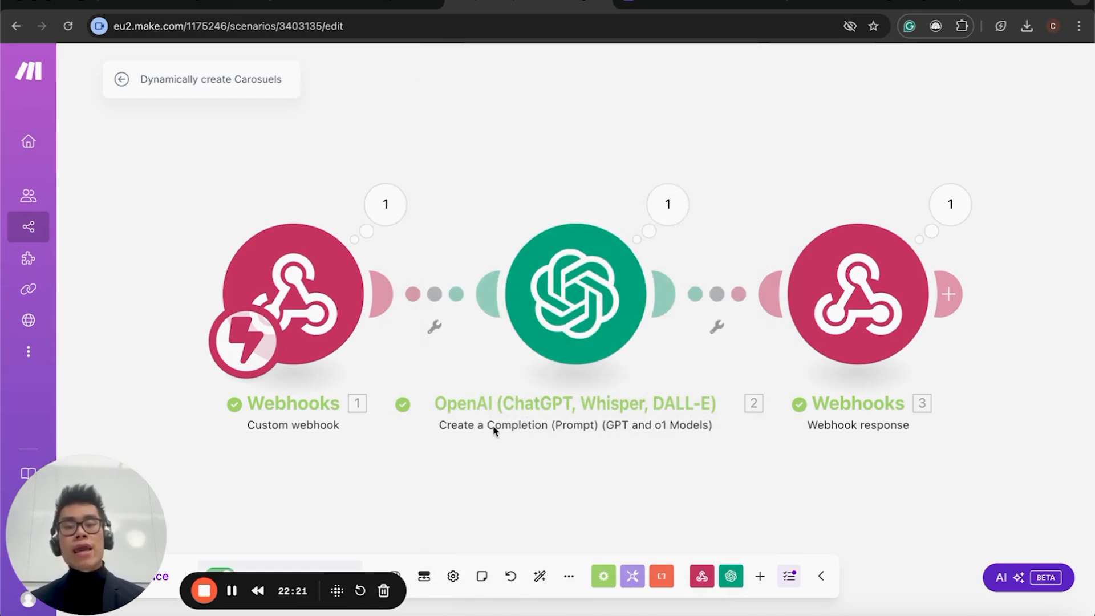
# Browse OpenAI actions through a temporary empty module, delete it, and open the Create a Completion settings
pyautogui.rightClick(587, 436)
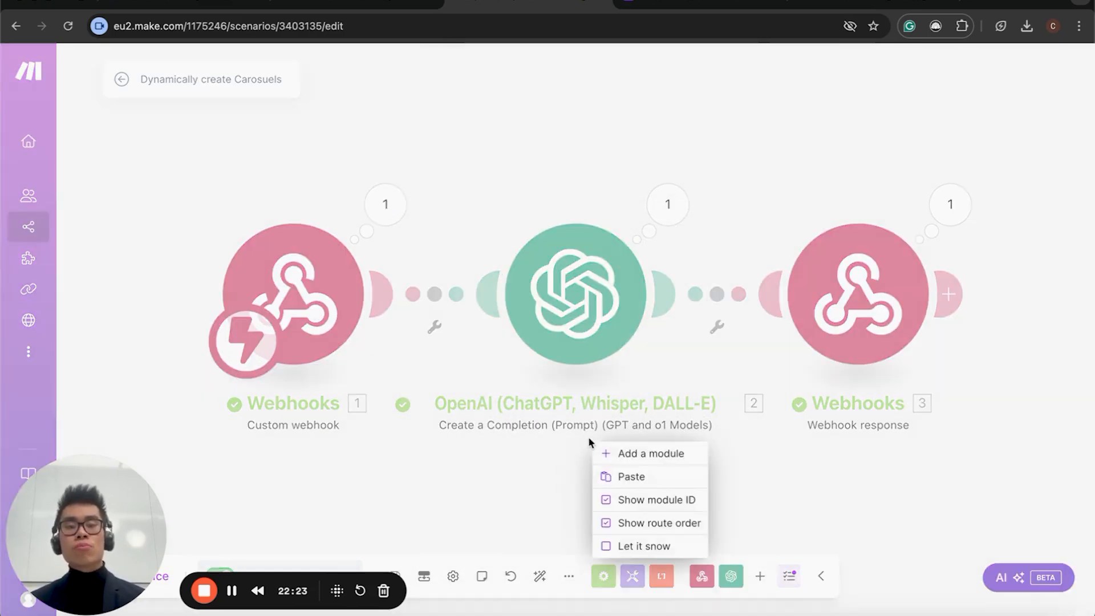
pyautogui.click(630, 454)
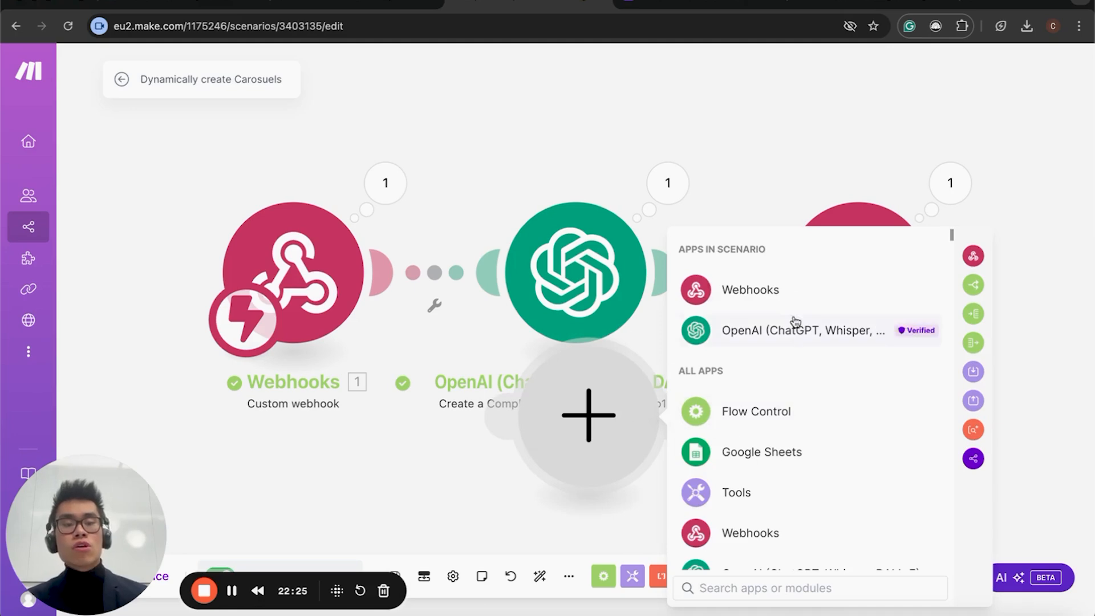
pyautogui.click(790, 320)
pyautogui.scroll(-3, 776, 365)
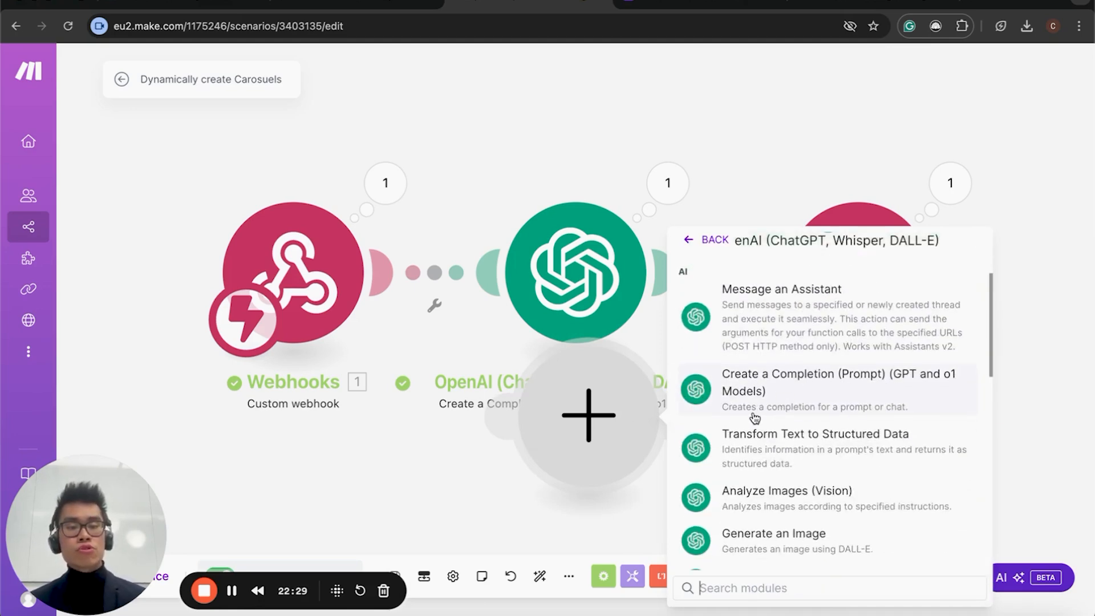
pyautogui.click(450, 473)
pyautogui.rightClick(552, 440)
pyautogui.click(609, 479)
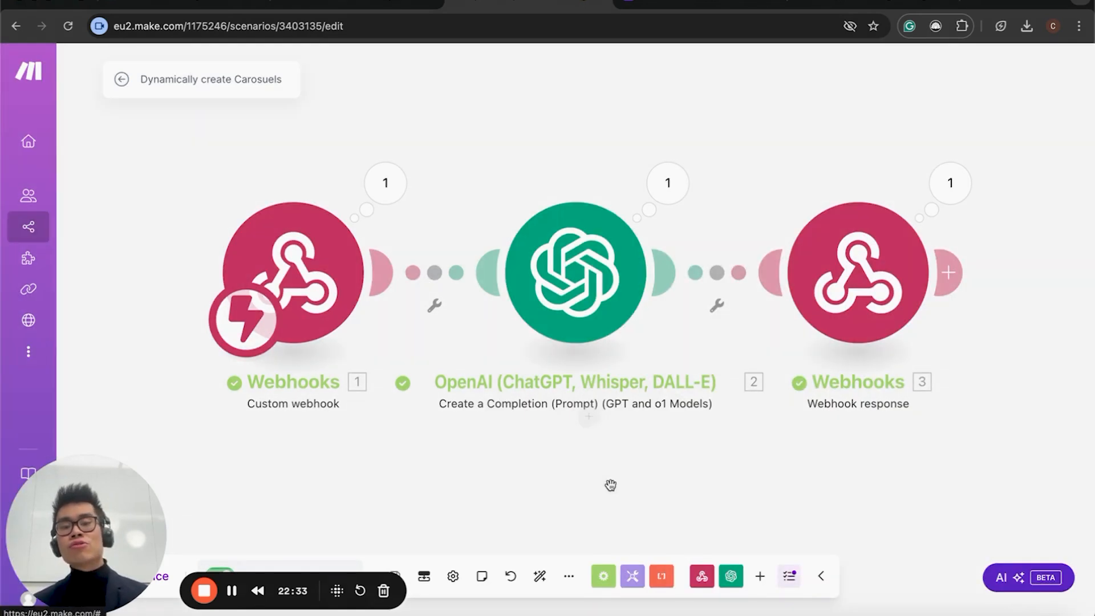
pyautogui.click(570, 266)
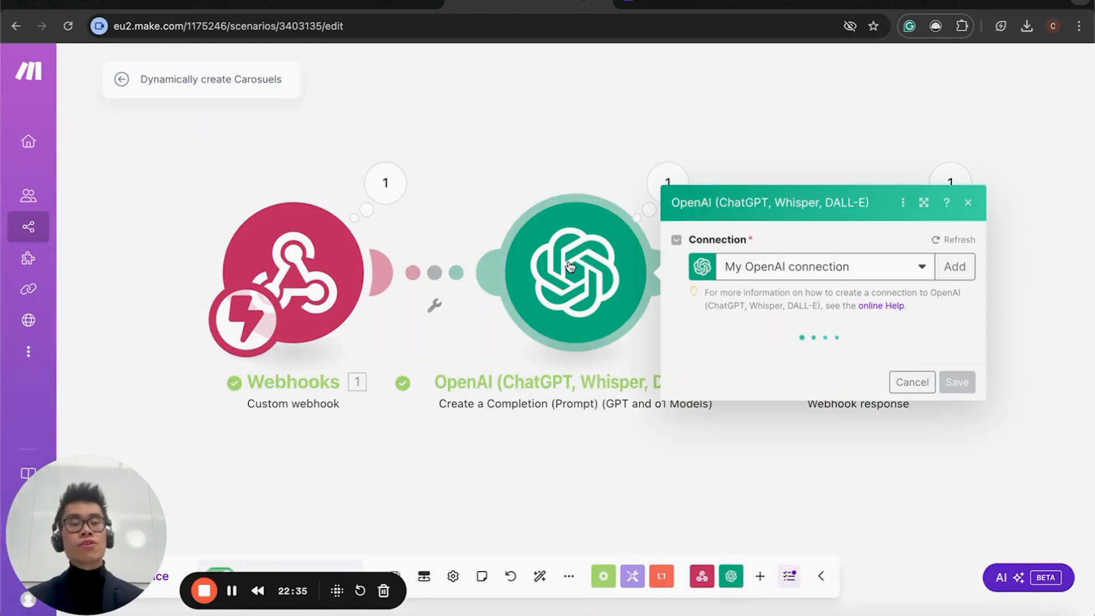
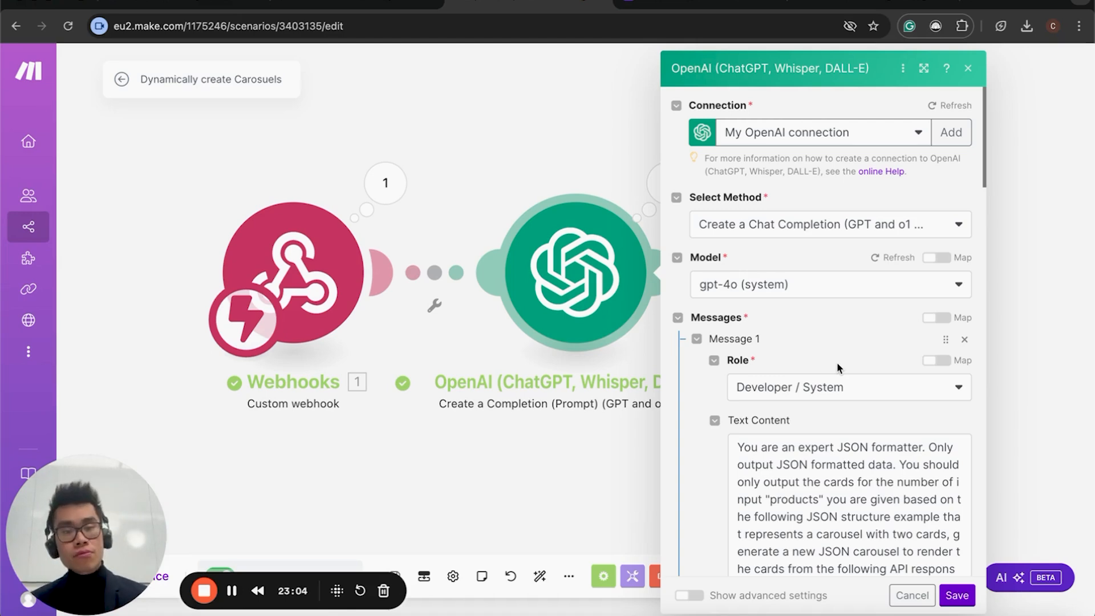
# Keep chat completion as the OpenAI method and gpt-4o as the model
pyautogui.click(817, 227)
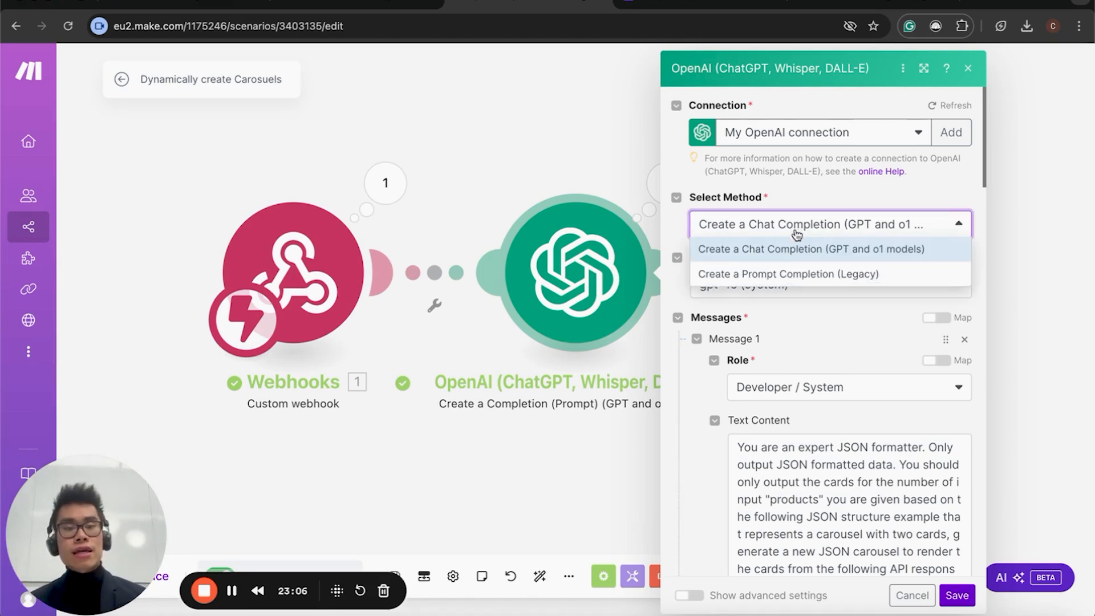
pyautogui.click(891, 255)
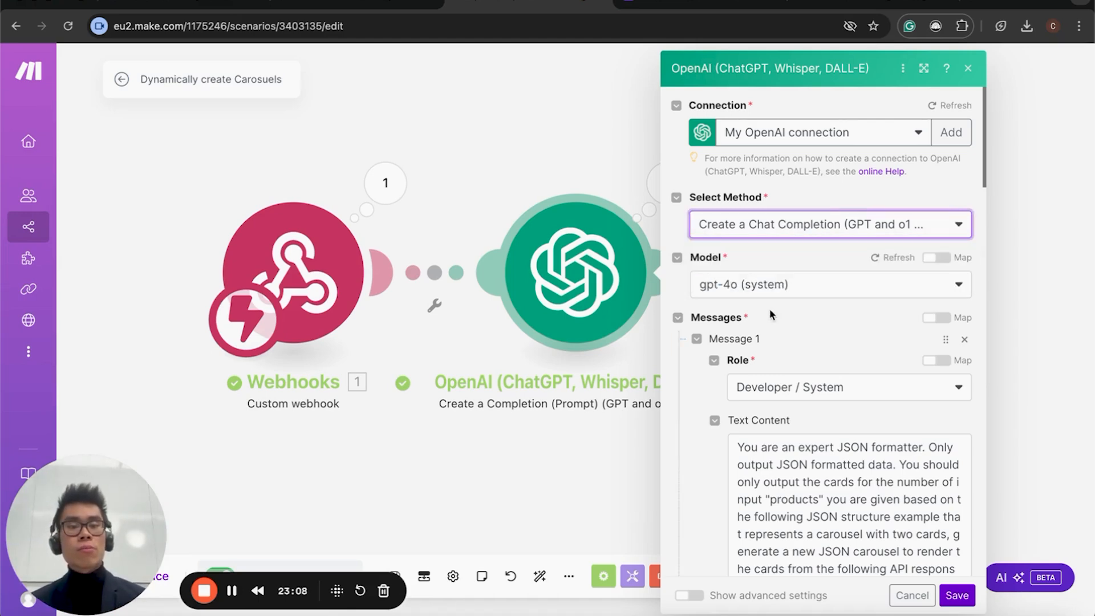
pyautogui.click(761, 289)
pyautogui.click(768, 259)
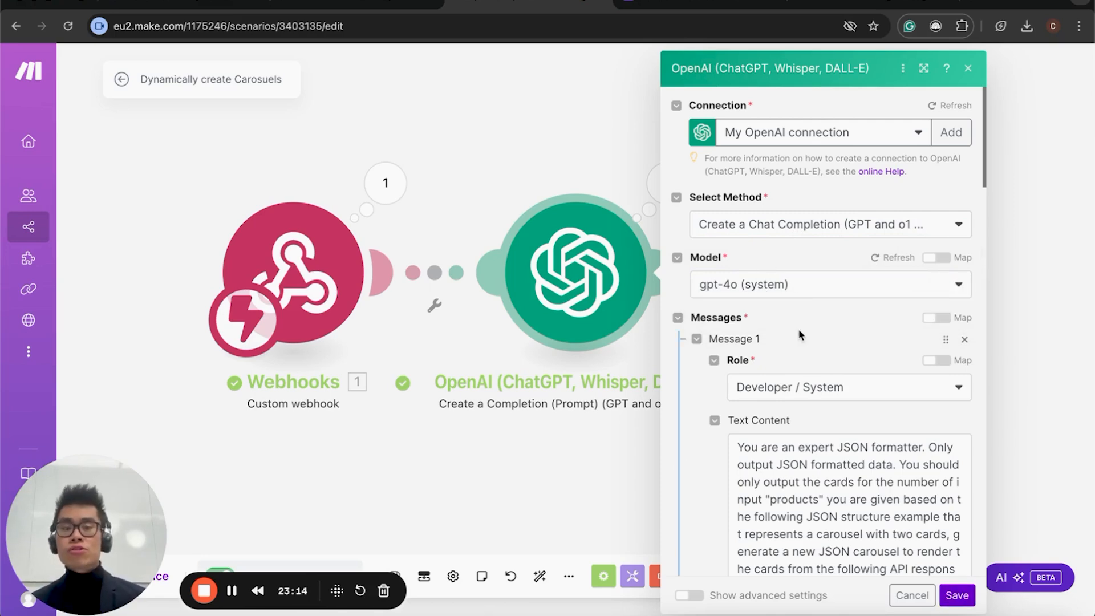
# Review the system prompt's opening line, API-response sentences and its return-only-JSON rule
pyautogui.scroll(-2, 800, 335)
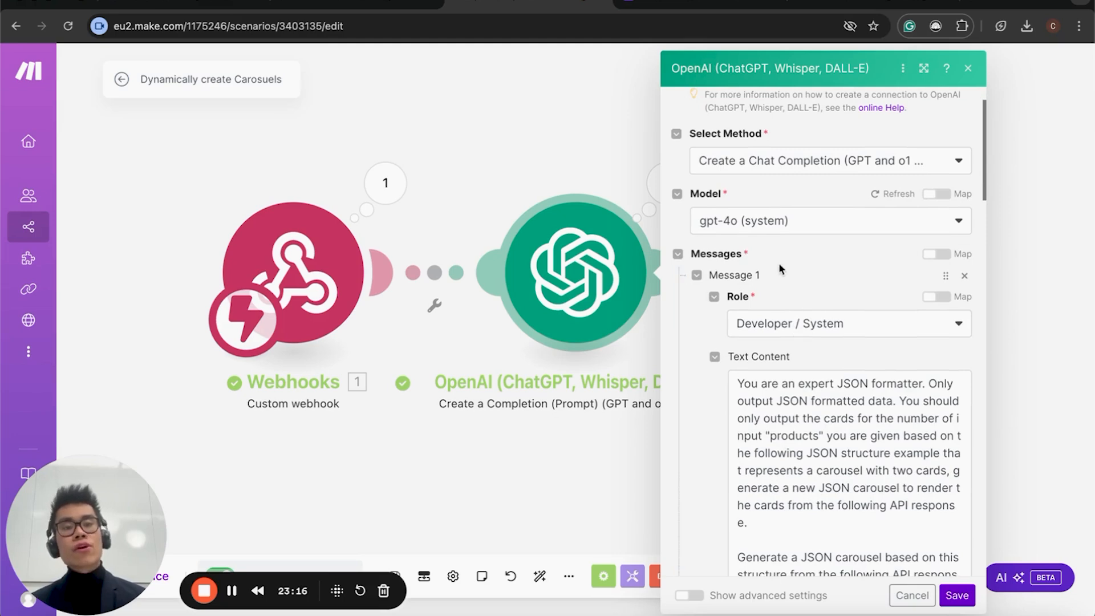
pyautogui.scroll(-1, 775, 285)
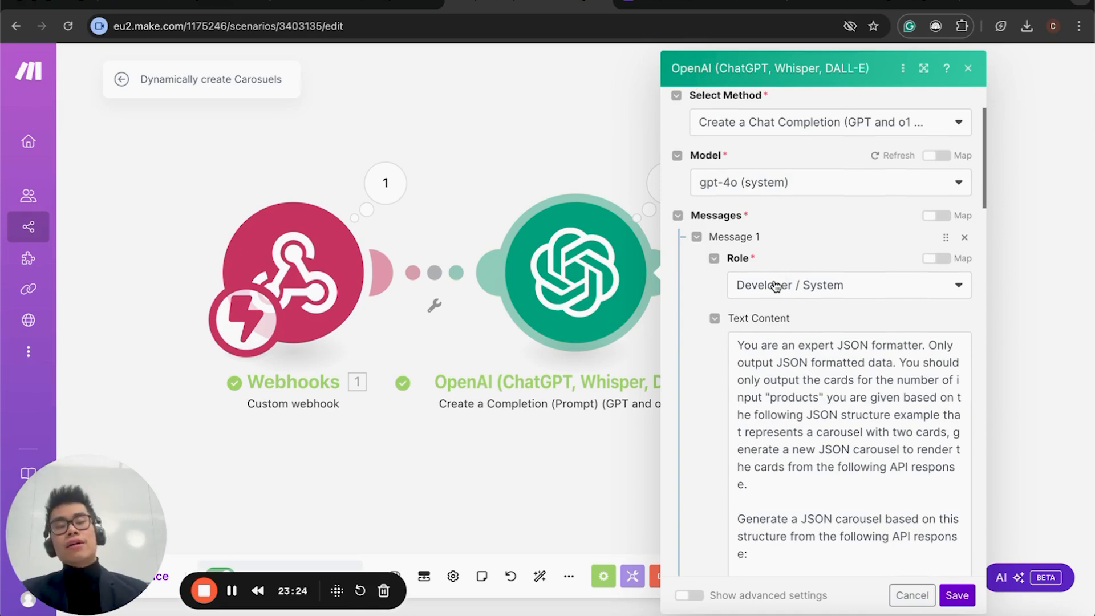
pyautogui.scroll(-5, 803, 399)
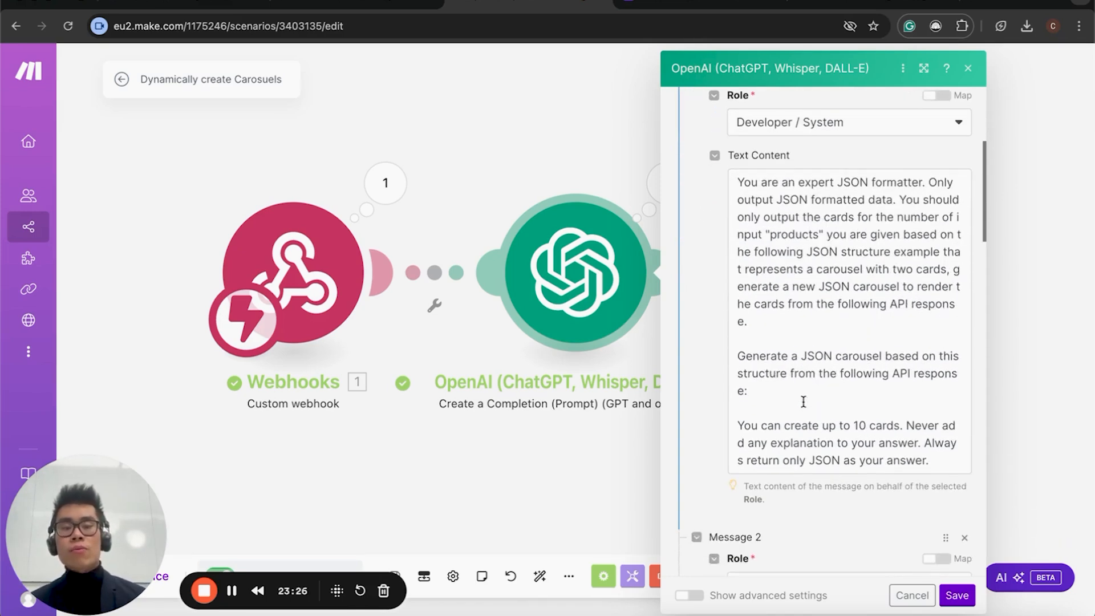
pyautogui.scroll(1, 803, 402)
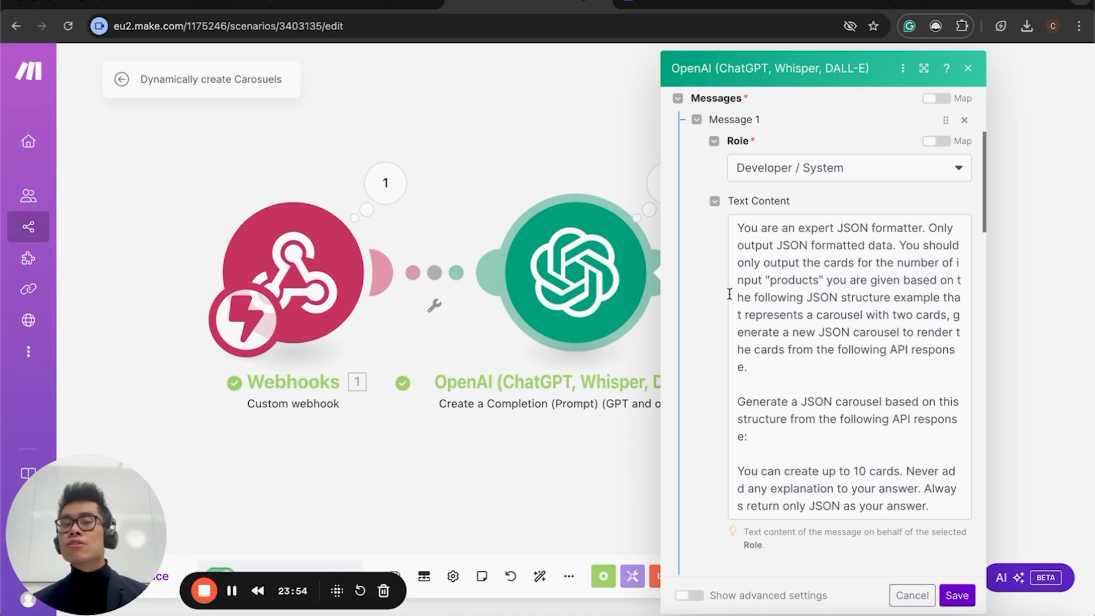
pyautogui.scroll(-5, 729, 293)
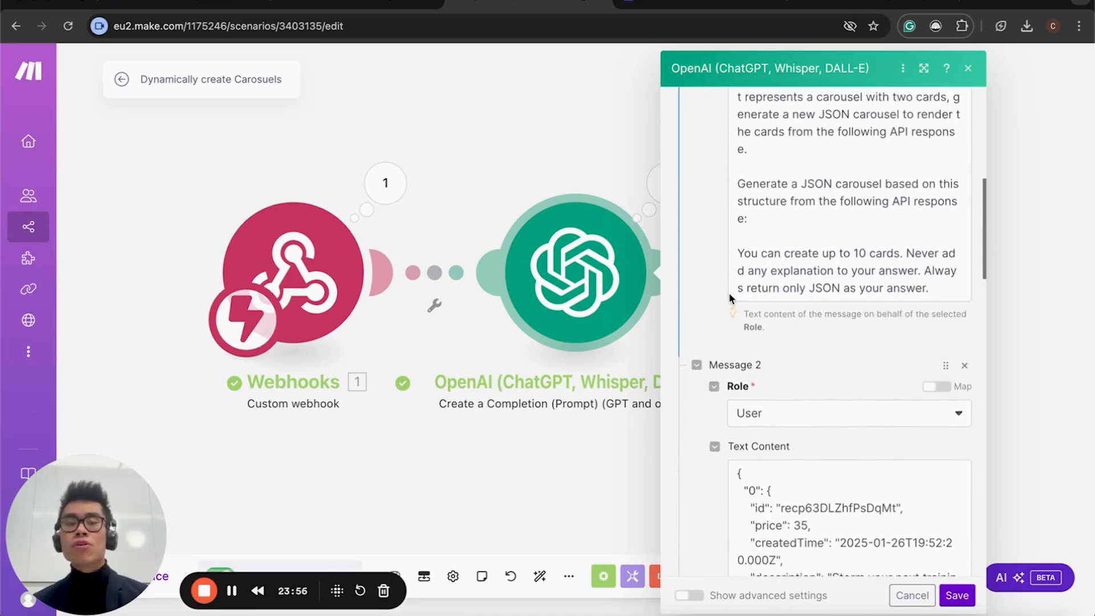
pyautogui.scroll(5, 729, 292)
pyautogui.scroll(-1, 729, 293)
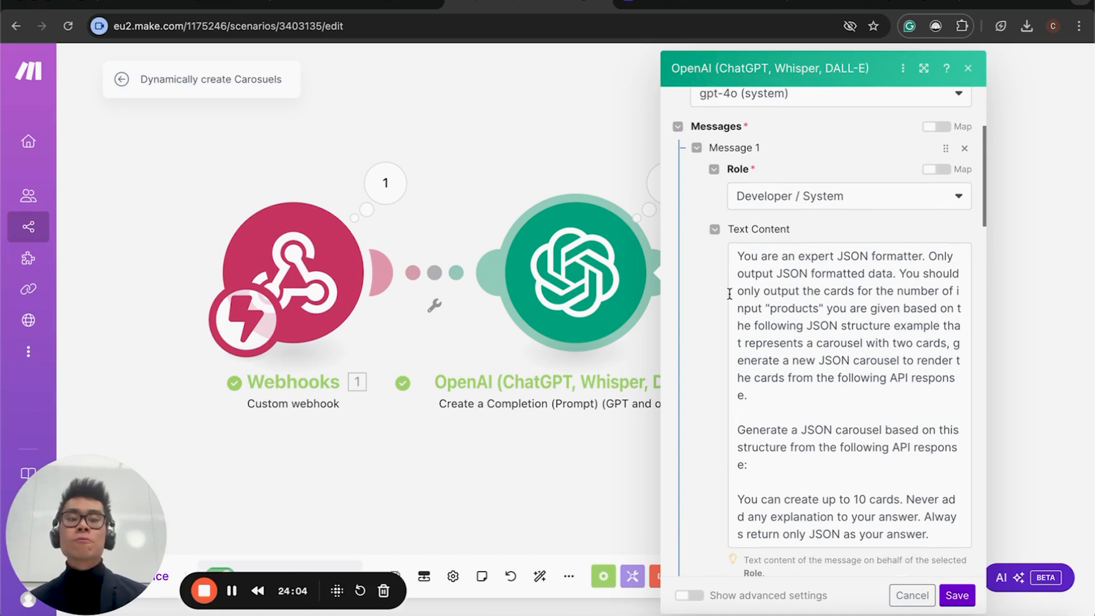
pyautogui.scroll(-2, 895, 419)
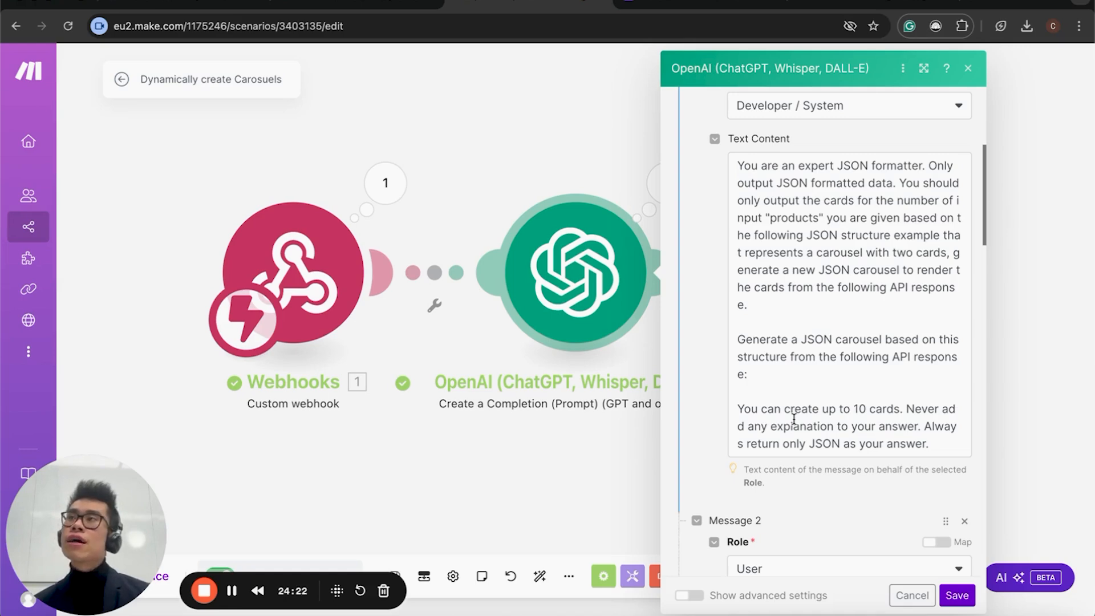
pyautogui.scroll(2, 833, 379)
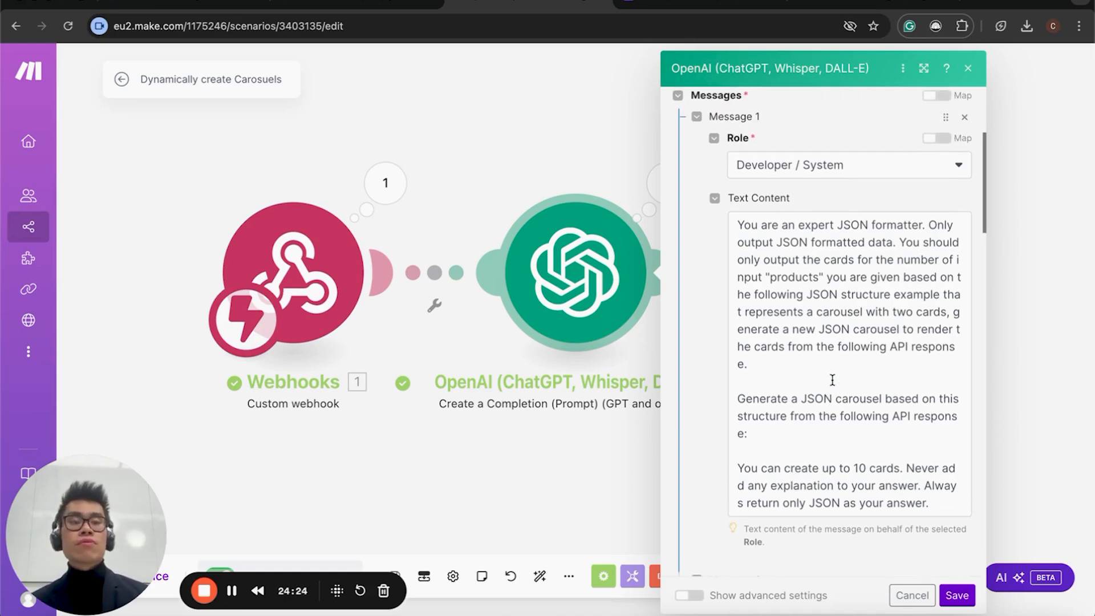
pyautogui.scroll(-4, 833, 379)
pyautogui.scroll(1, 832, 380)
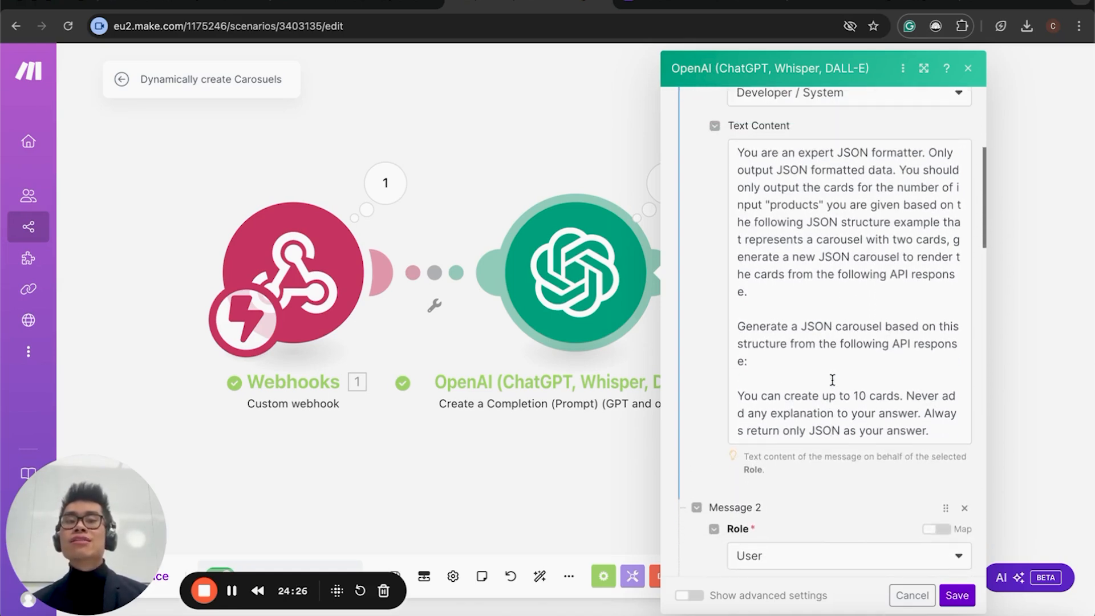
pyautogui.moveTo(761, 153); pyautogui.dragTo(799, 172)
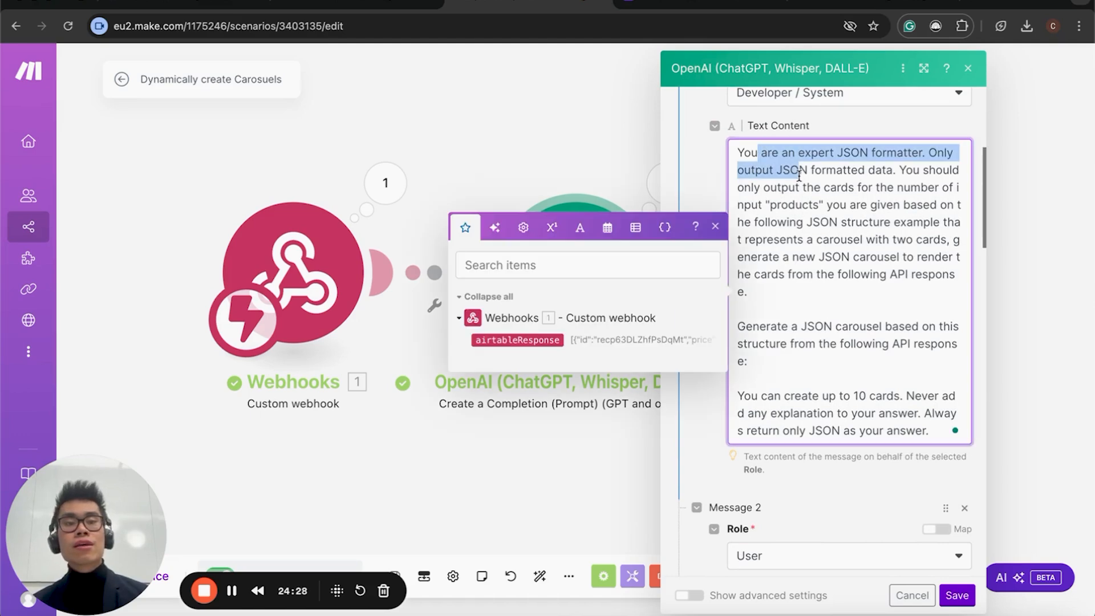
pyautogui.moveTo(925, 429); pyautogui.dragTo(882, 411)
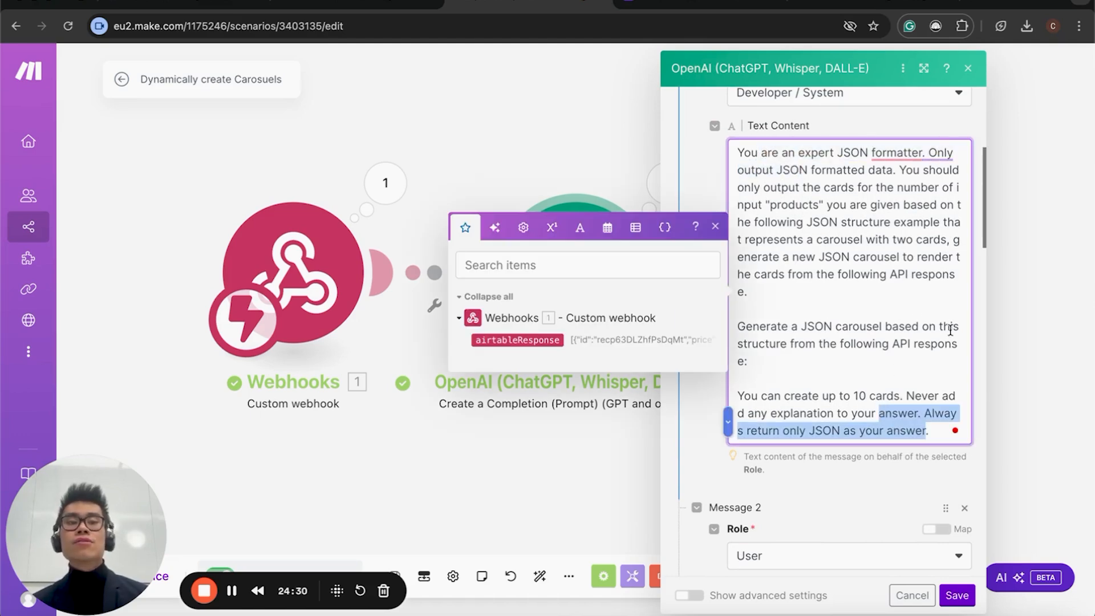
pyautogui.moveTo(958, 343); pyautogui.dragTo(800, 277)
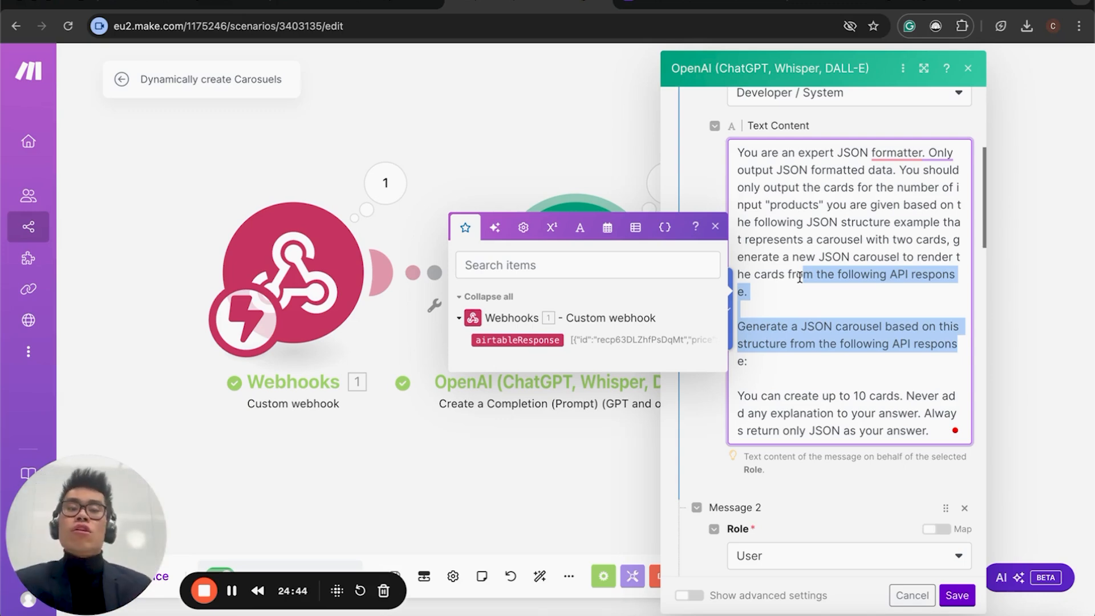
pyautogui.click(799, 278)
# Review Message 4 mapping the webhook's airtableResponse and the 12800 Max Completion Tokens setting
pyautogui.scroll(-6, 764, 268)
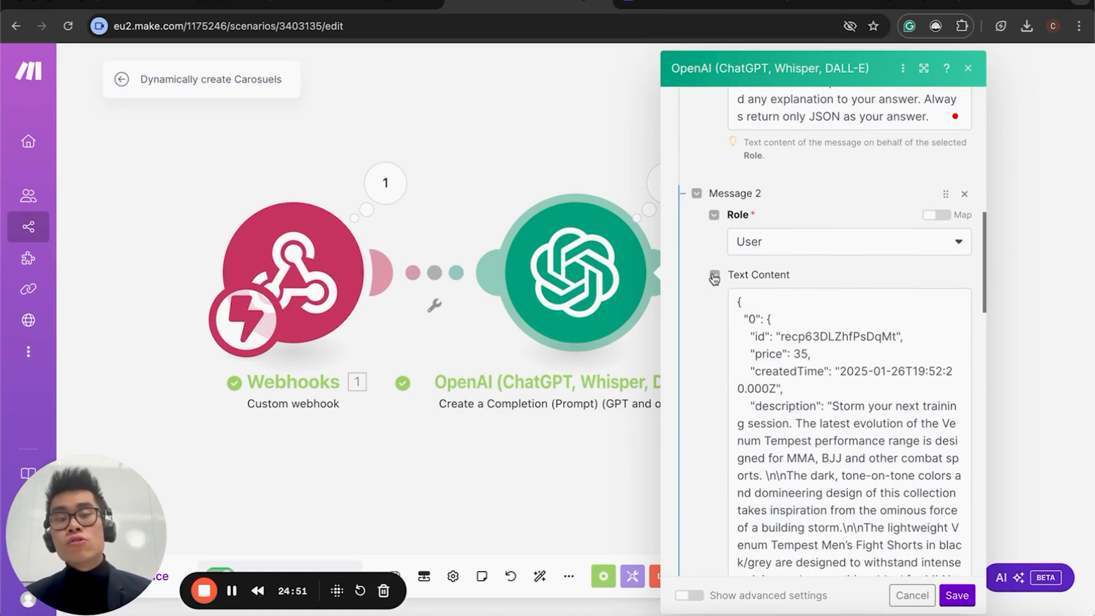
pyautogui.scroll(-2, 708, 331)
pyautogui.scroll(-10, 782, 347)
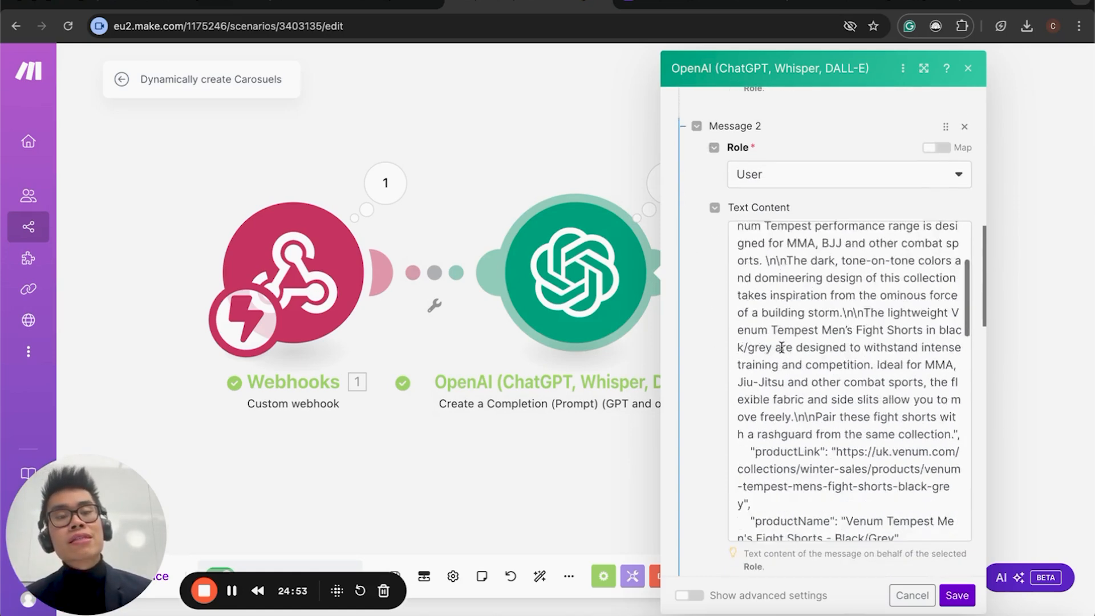
pyautogui.scroll(12, 781, 346)
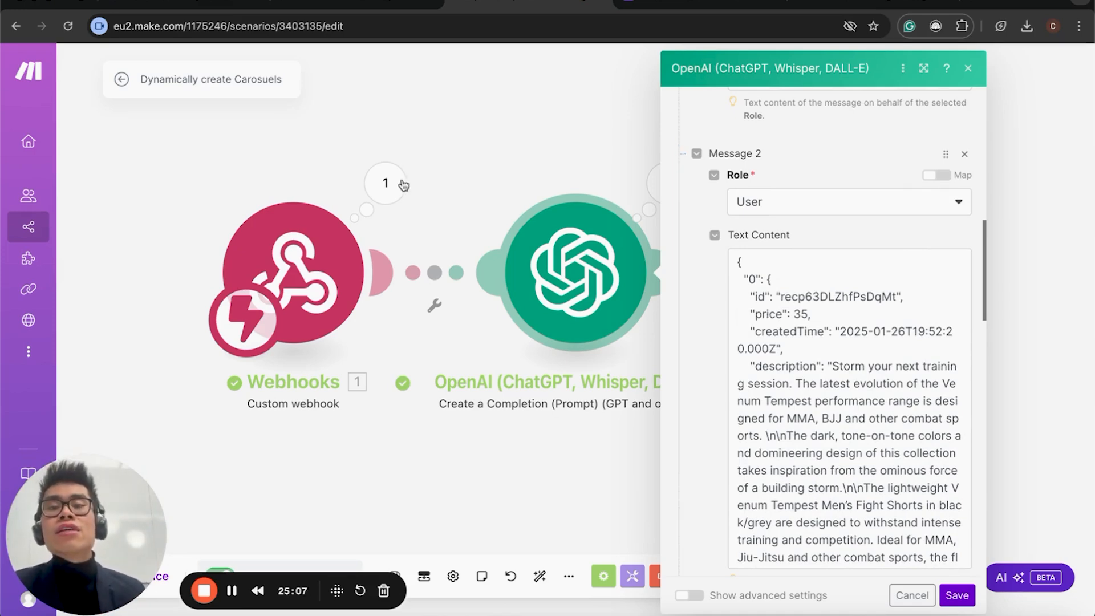
pyautogui.scroll(-10, 752, 334)
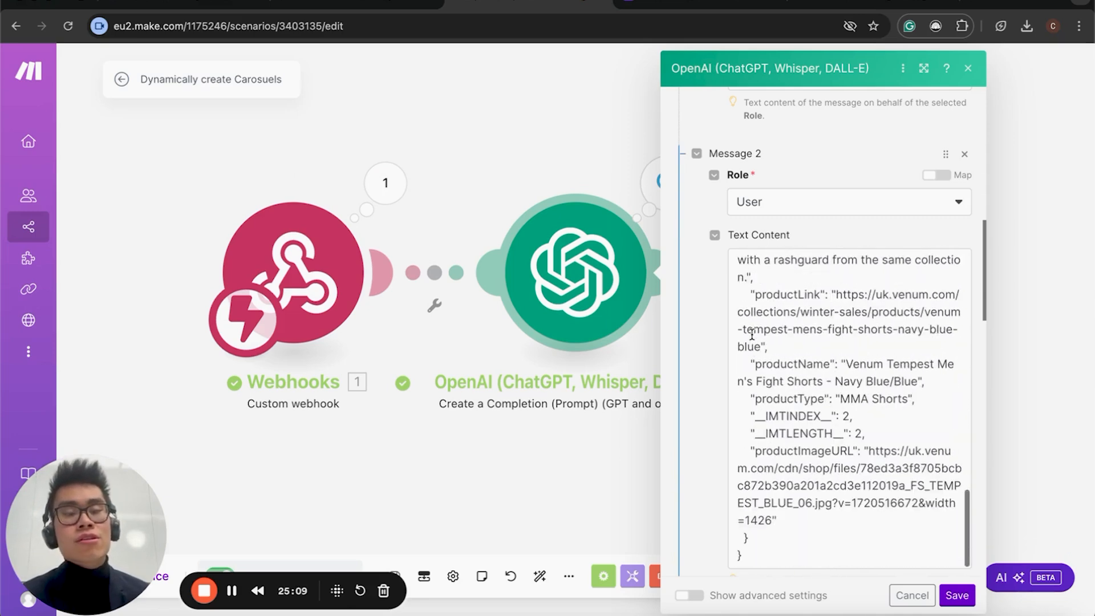
pyautogui.scroll(-5, 679, 325)
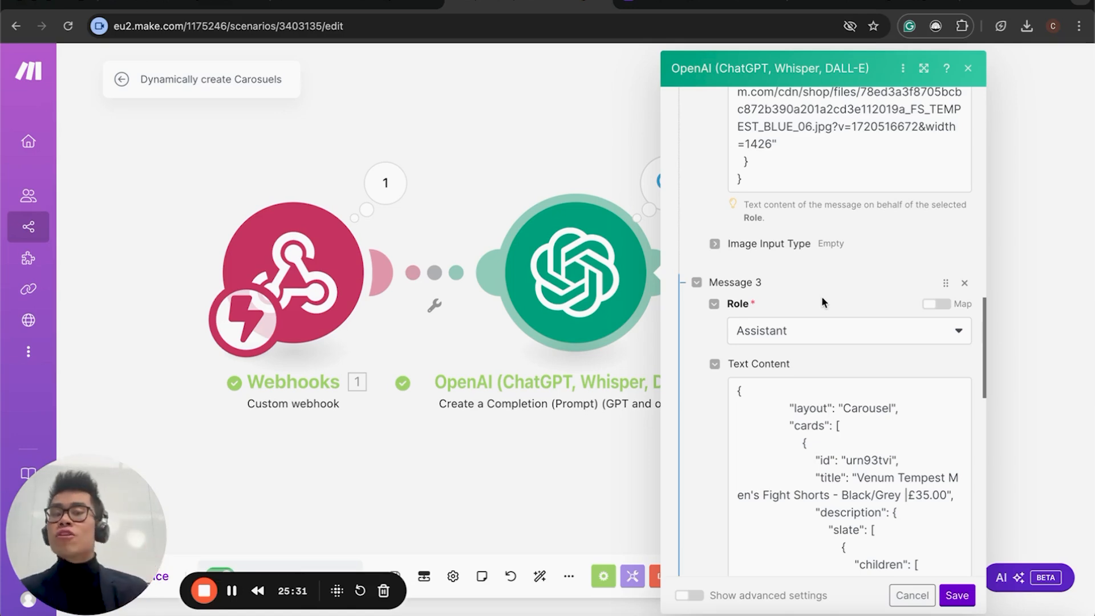
pyautogui.scroll(-3, 822, 302)
pyautogui.scroll(-3, 743, 262)
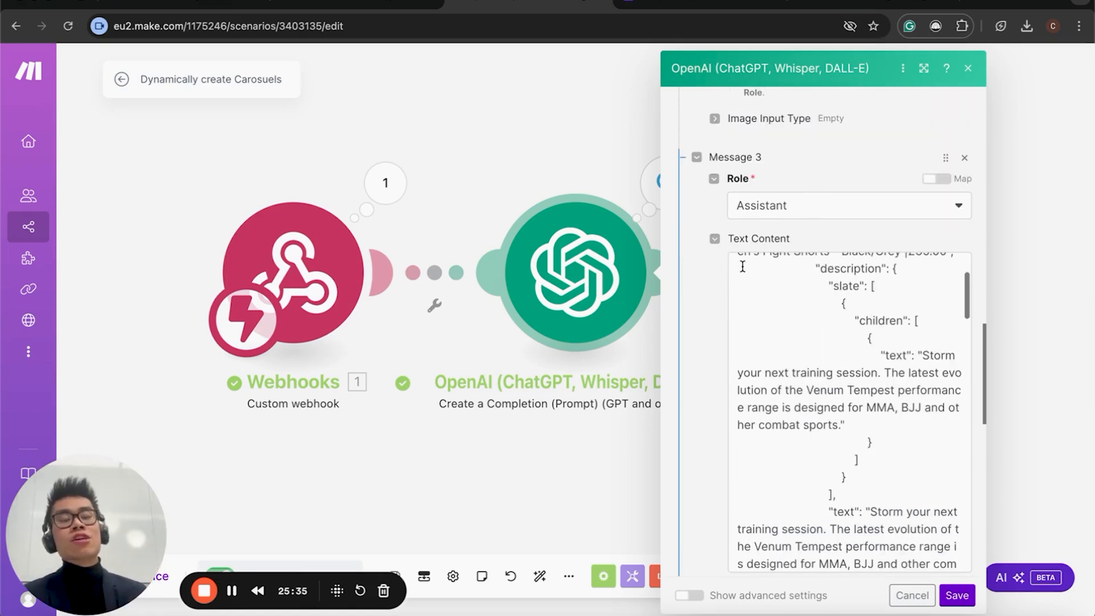
pyautogui.scroll(5, 742, 267)
pyautogui.scroll(-1, 804, 220)
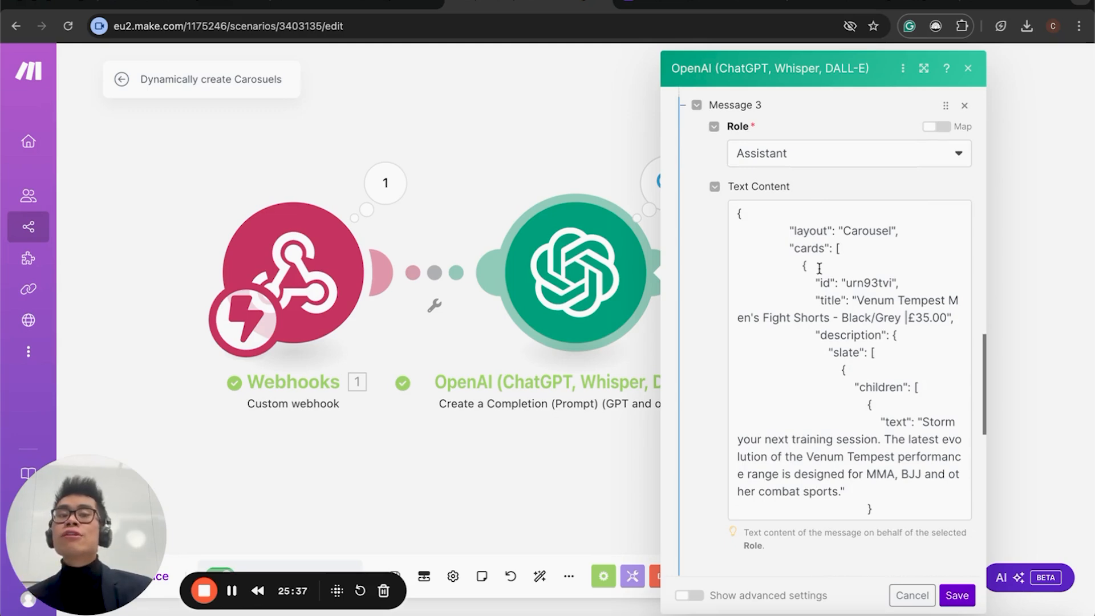
pyautogui.scroll(-15, 819, 268)
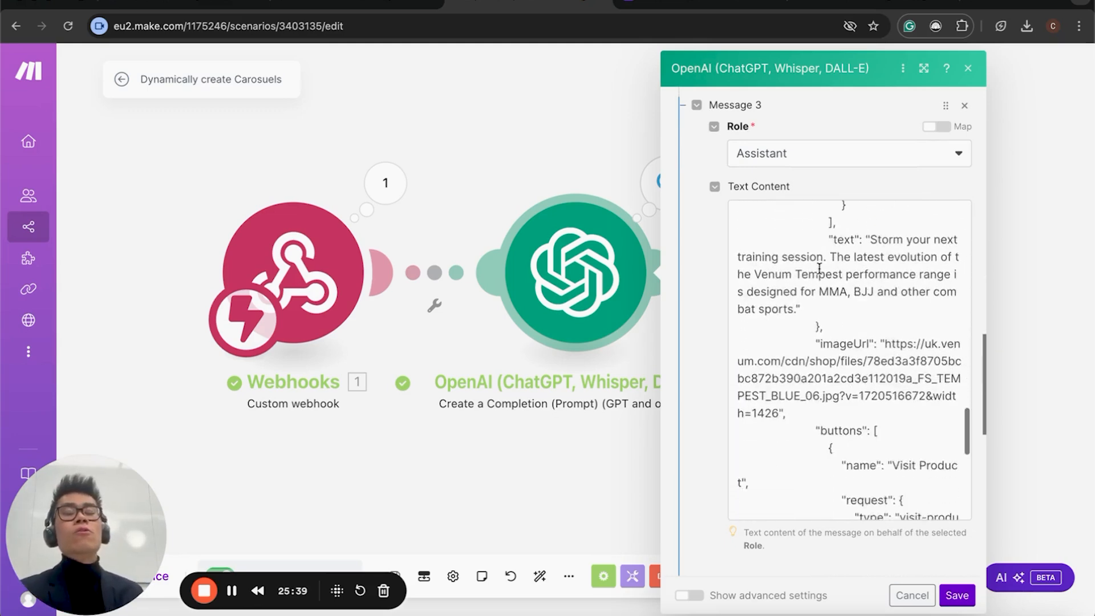
pyautogui.scroll(-10, 819, 268)
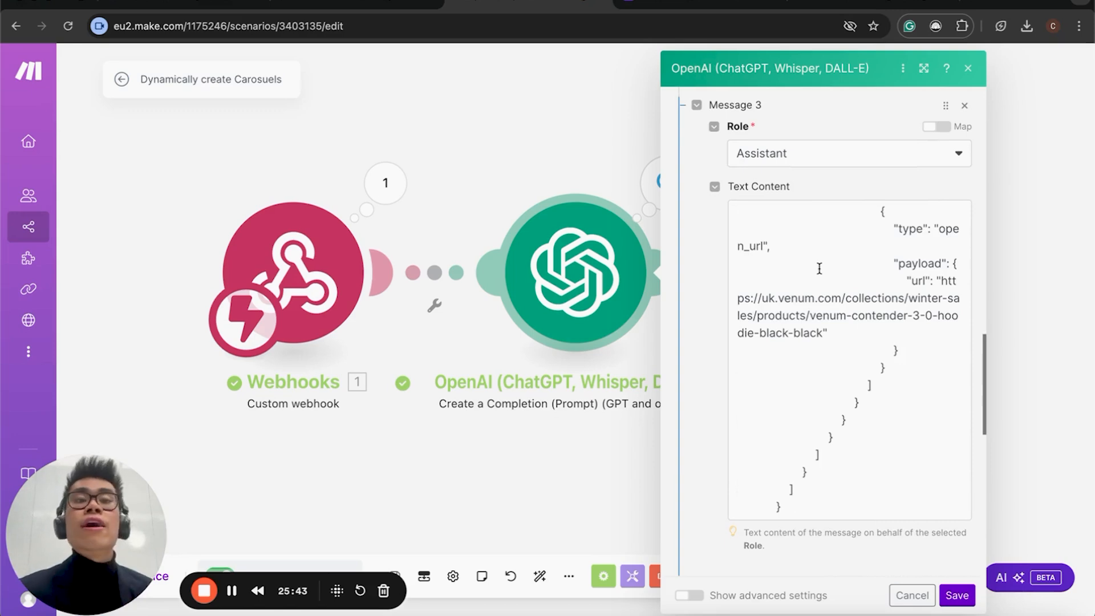
pyautogui.scroll(-5, 819, 268)
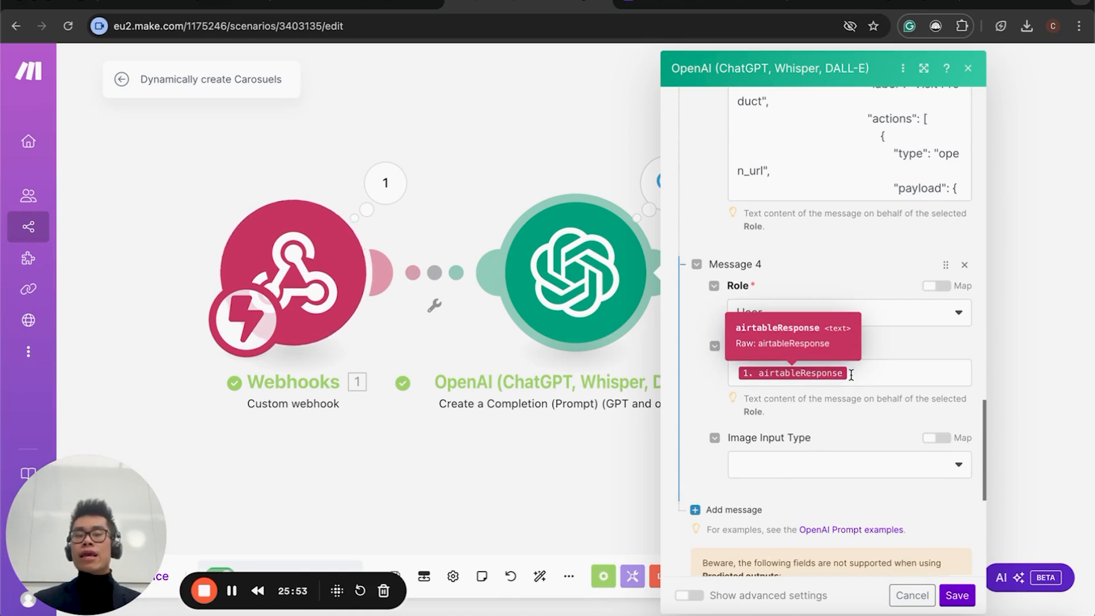
pyautogui.scroll(10, 696, 350)
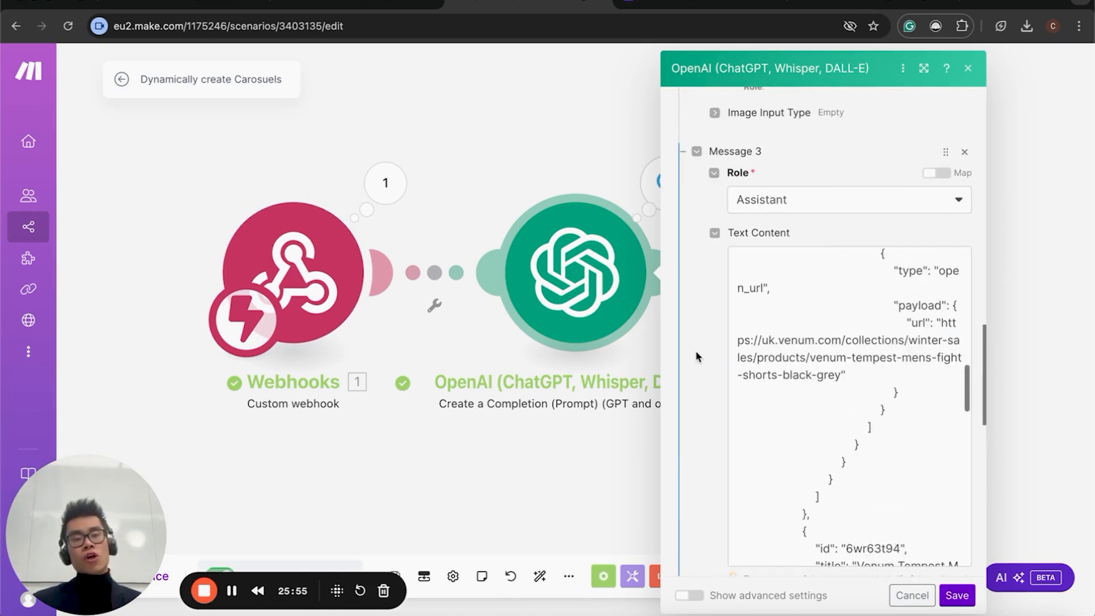
pyautogui.scroll(10, 696, 350)
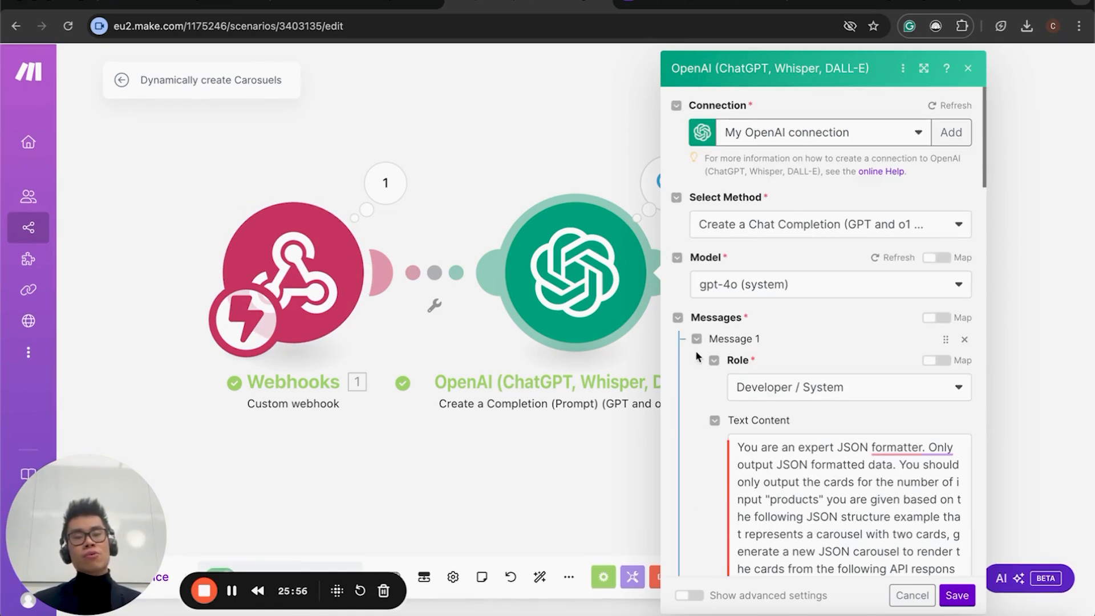
pyautogui.scroll(-15, 709, 425)
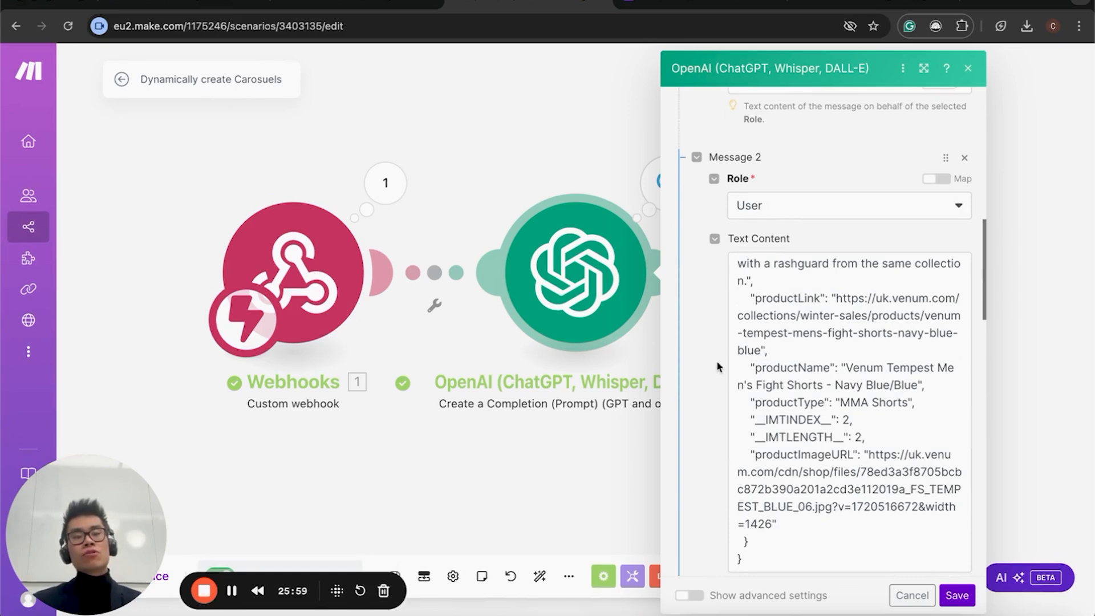
pyautogui.scroll(10, 790, 308)
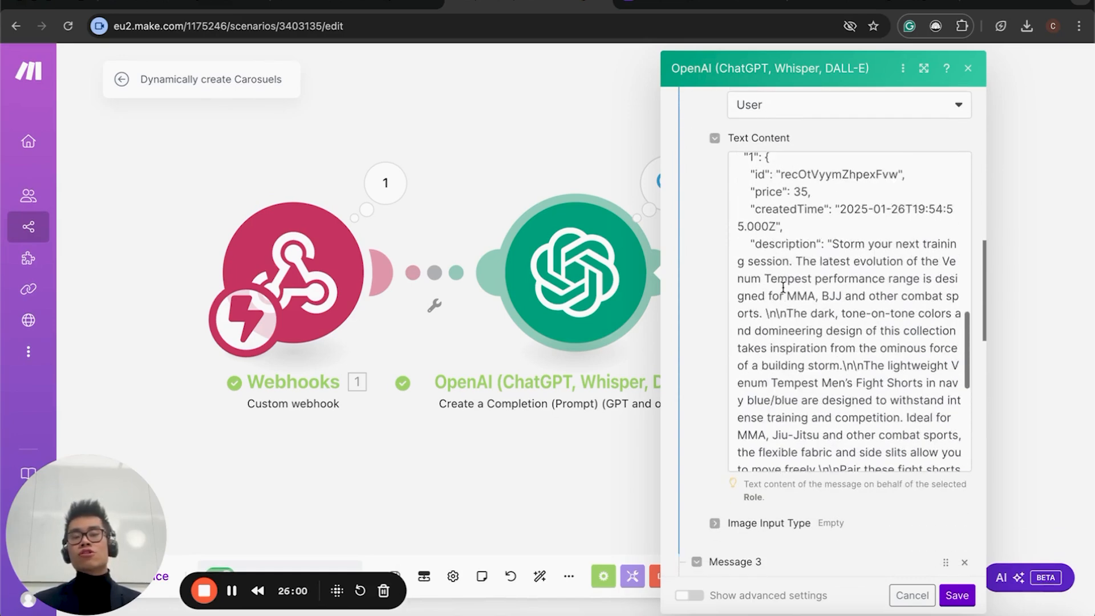
pyautogui.scroll(-5, 705, 279)
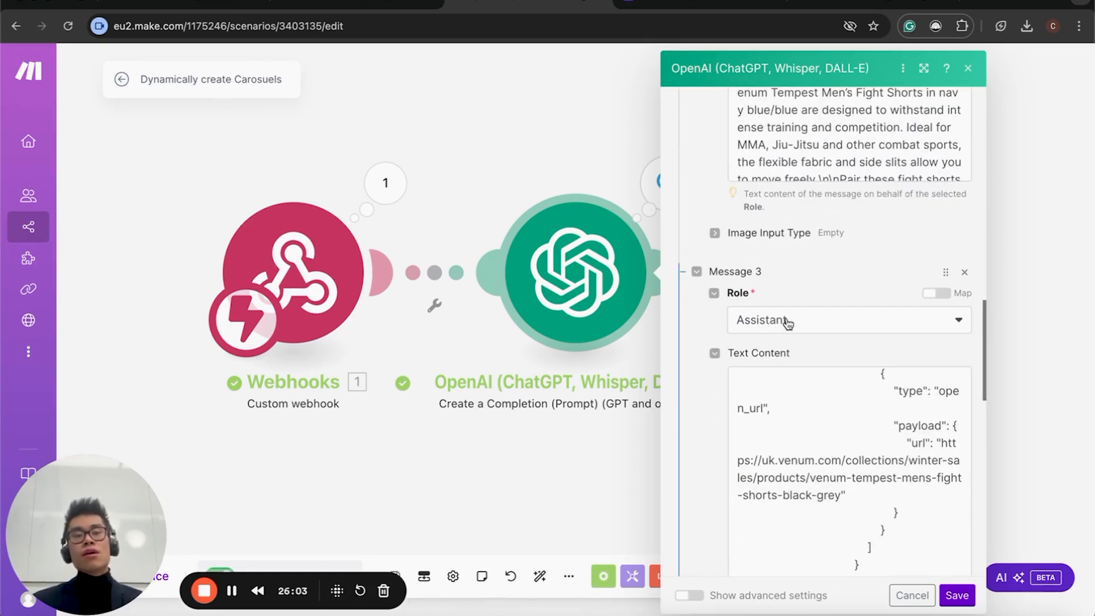
pyautogui.scroll(-3, 700, 396)
pyautogui.scroll(12, 766, 339)
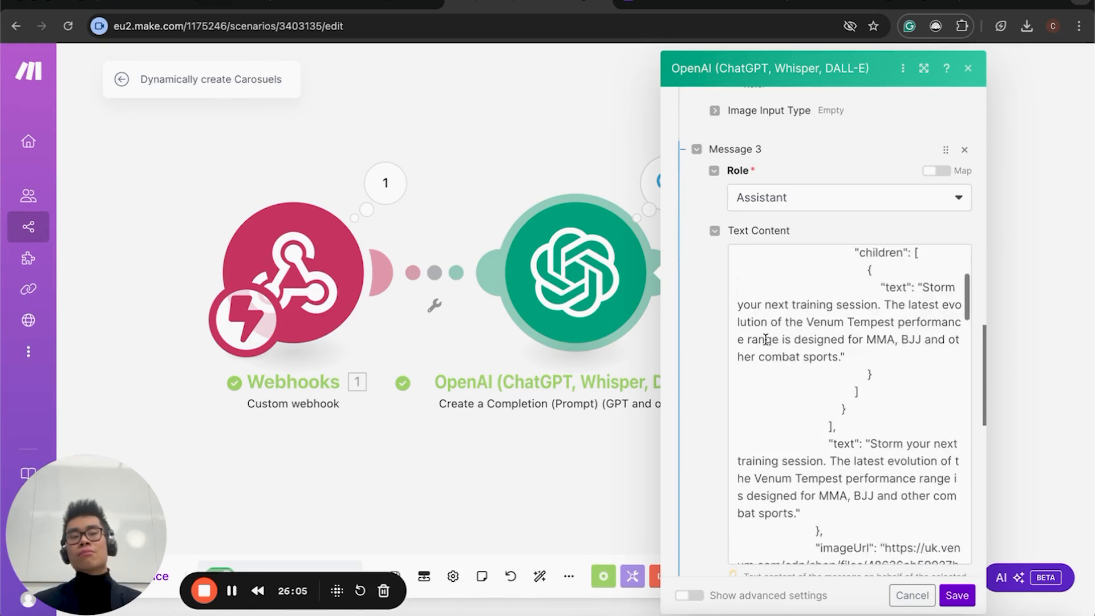
pyautogui.scroll(1, 709, 403)
pyautogui.scroll(-3, 713, 399)
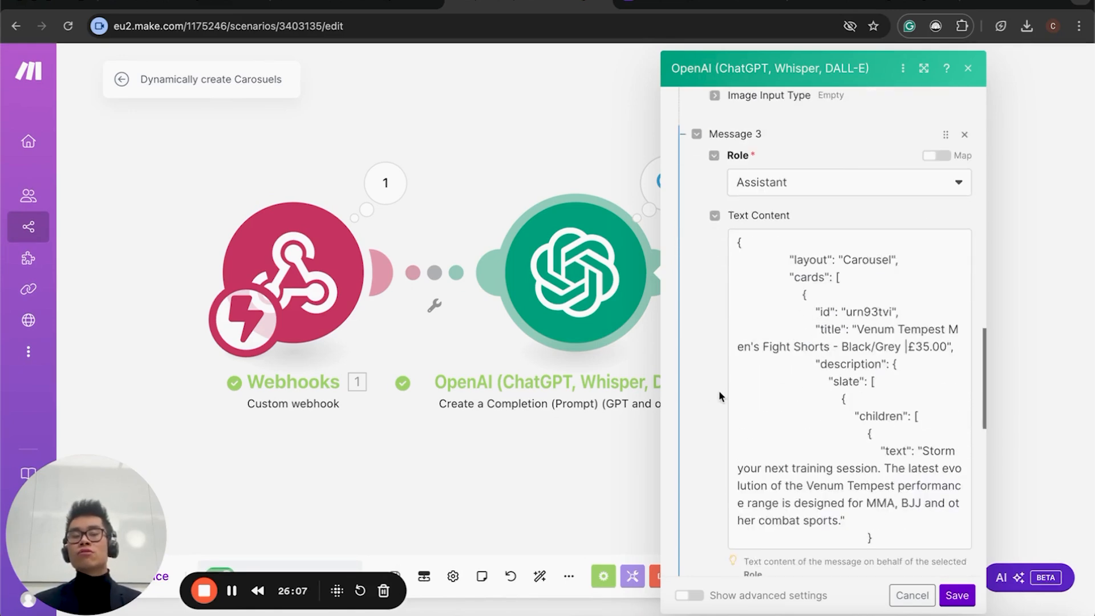
pyautogui.scroll(-3, 712, 399)
pyautogui.scroll(3, 719, 388)
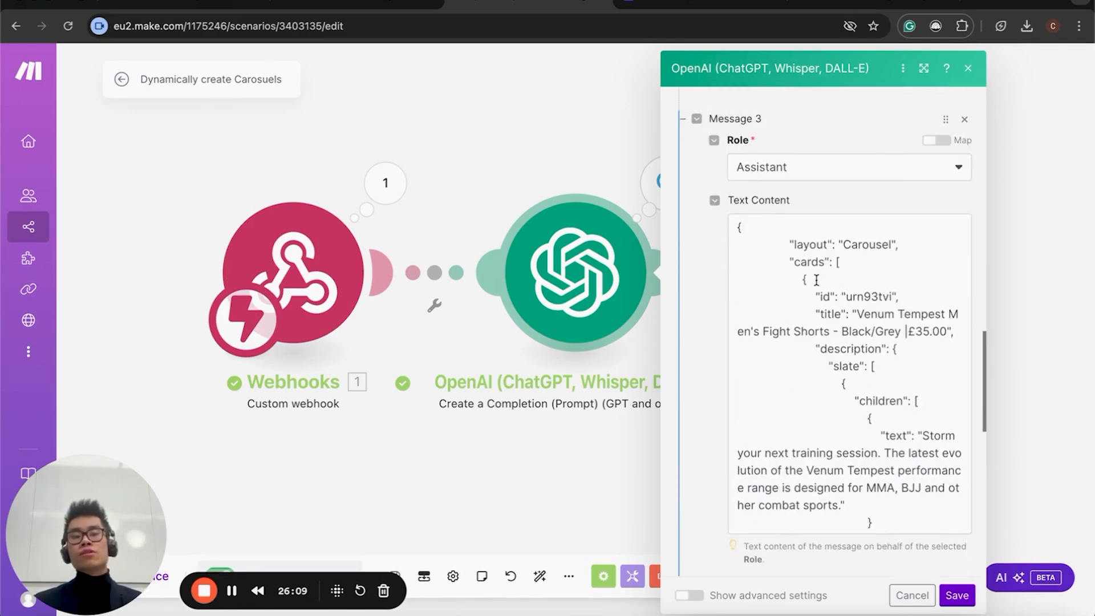
pyautogui.scroll(-8, 701, 393)
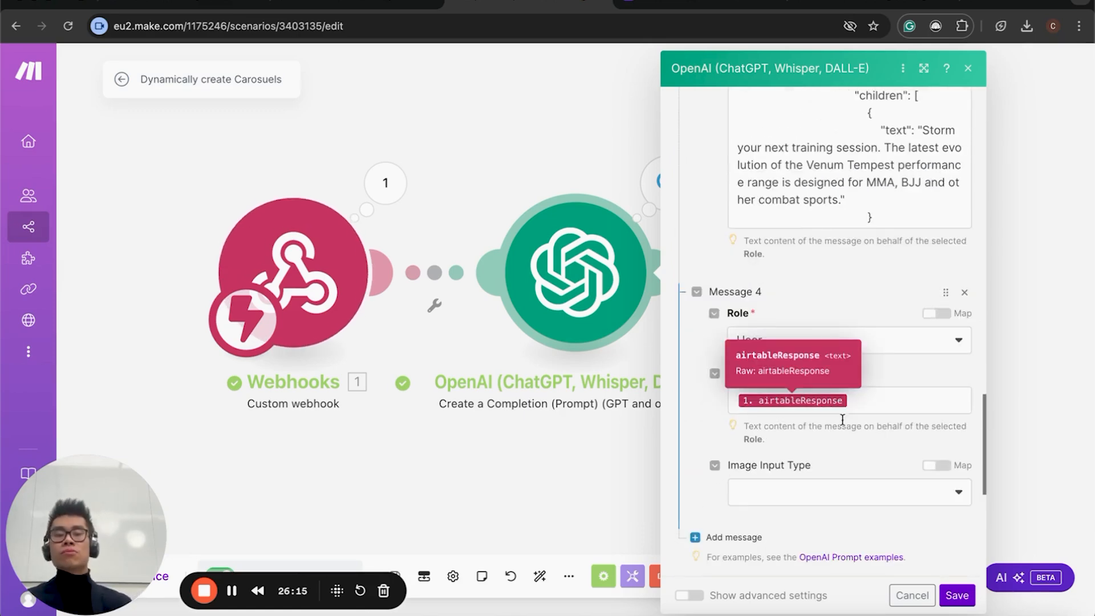
pyautogui.scroll(-5, 841, 466)
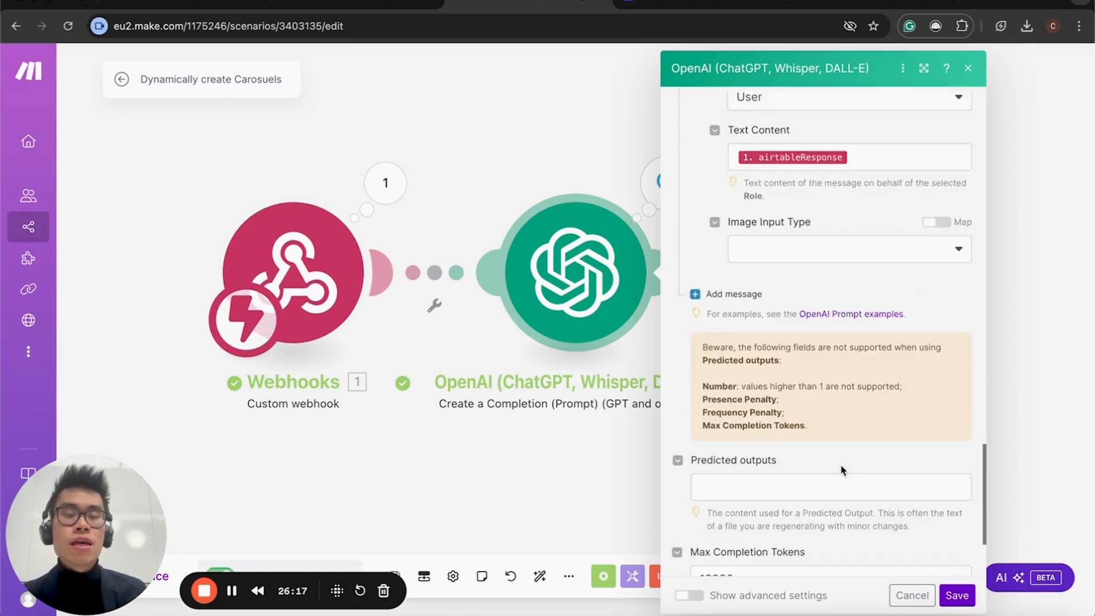
pyautogui.scroll(-3, 840, 463)
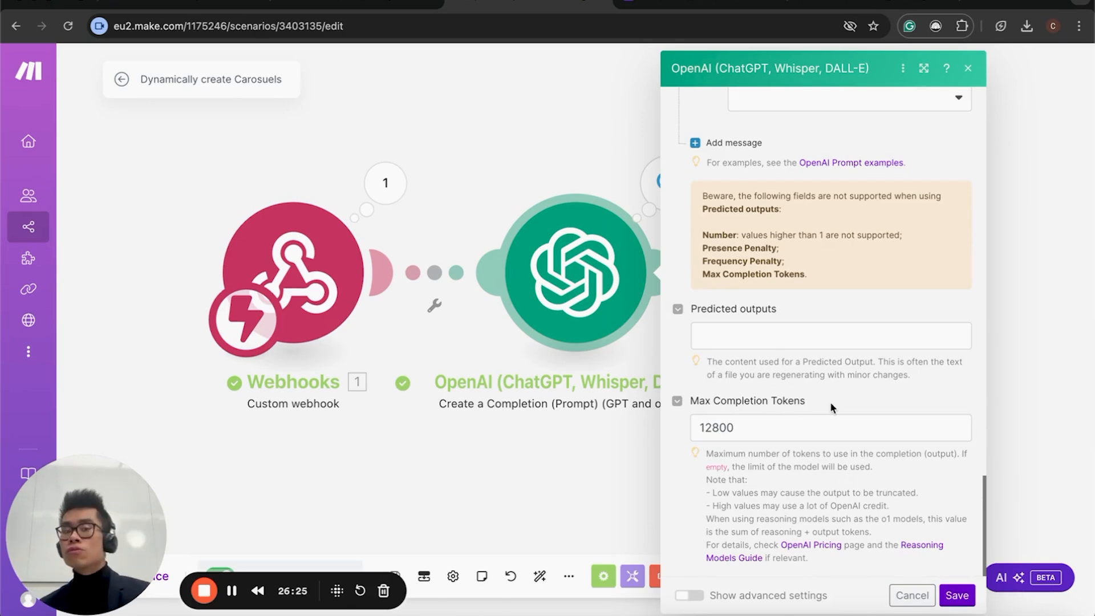
# Save the OpenAI module and inspect its last run's generated carousel JSON result
pyautogui.click(957, 599)
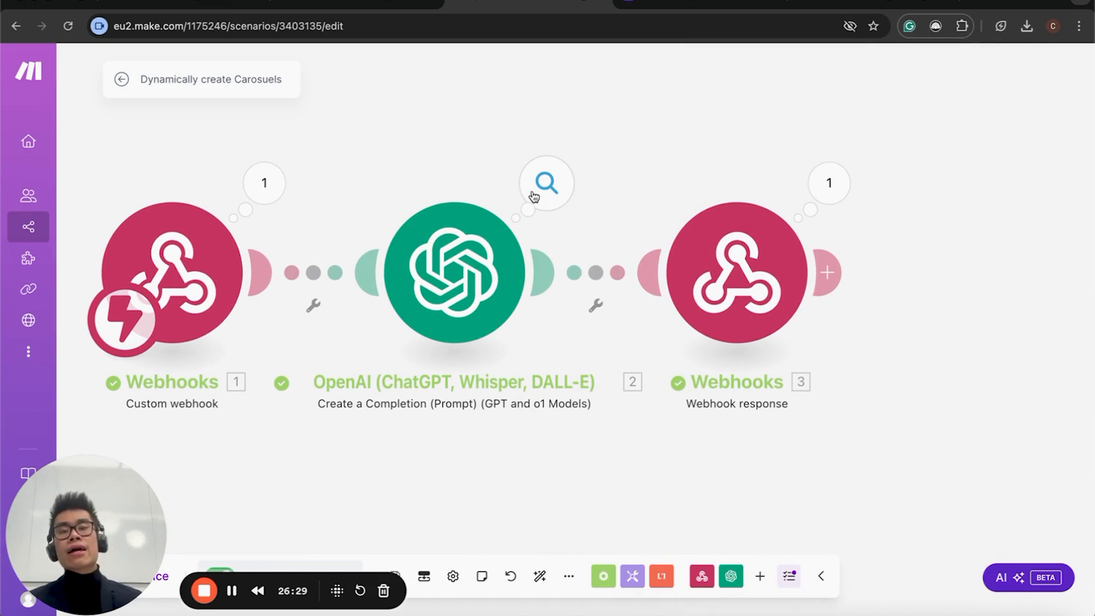
pyautogui.click(533, 195)
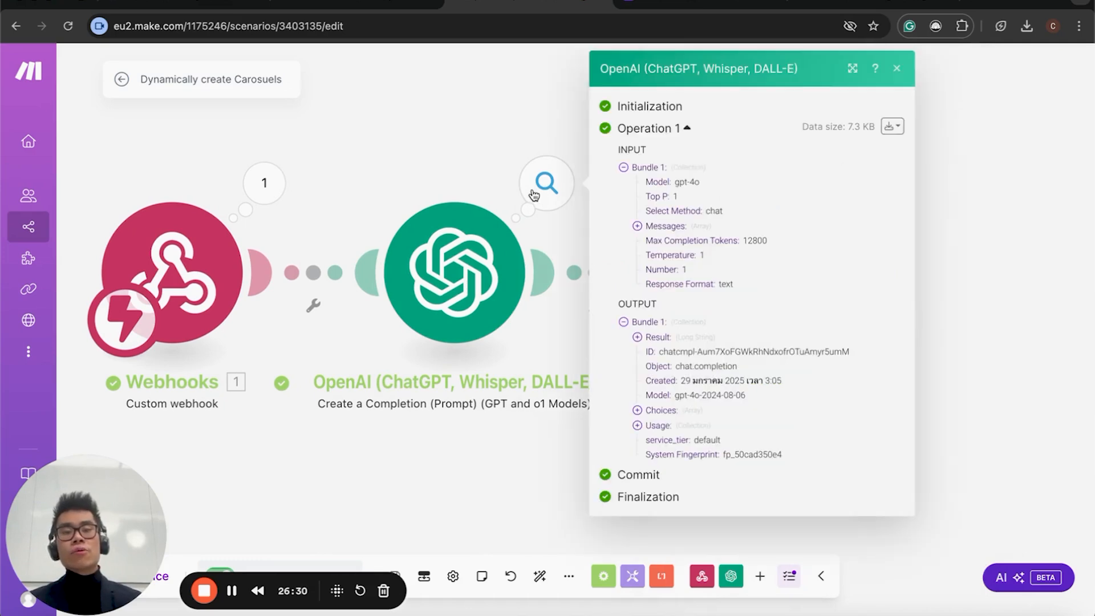
pyautogui.click(657, 338)
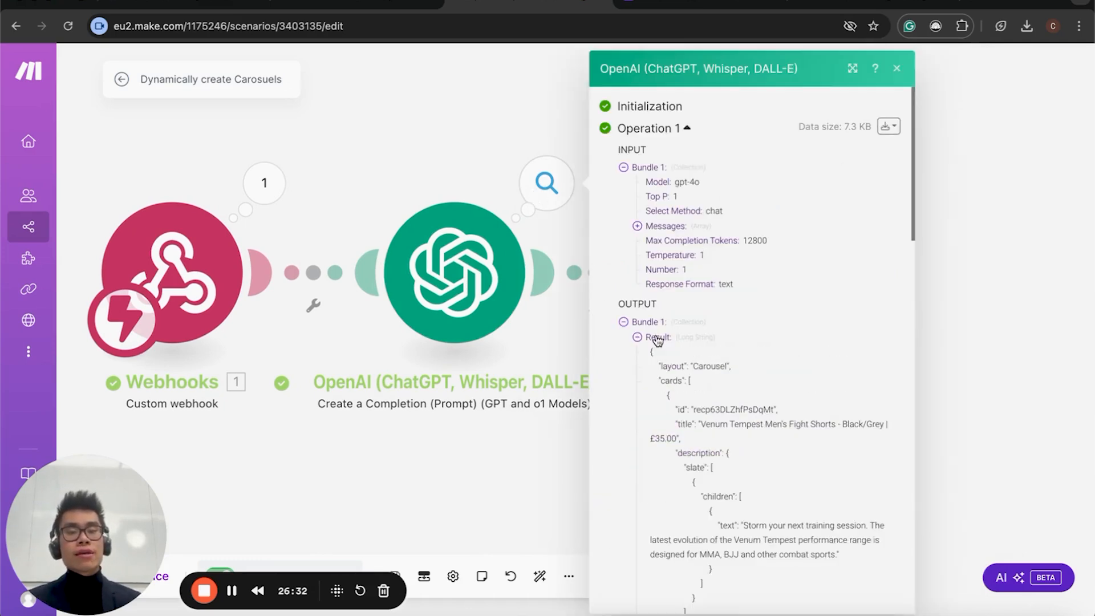
pyautogui.scroll(-3, 658, 339)
pyautogui.moveTo(650, 166); pyautogui.dragTo(733, 539)
pyautogui.scroll(7, 733, 539)
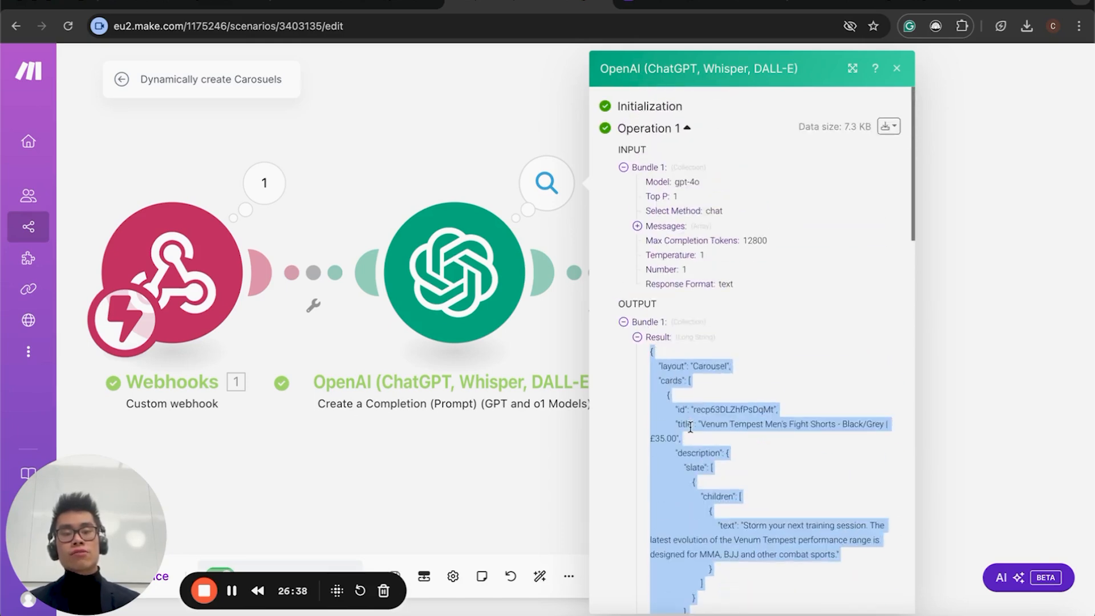
pyautogui.click(690, 427)
pyautogui.click(532, 468)
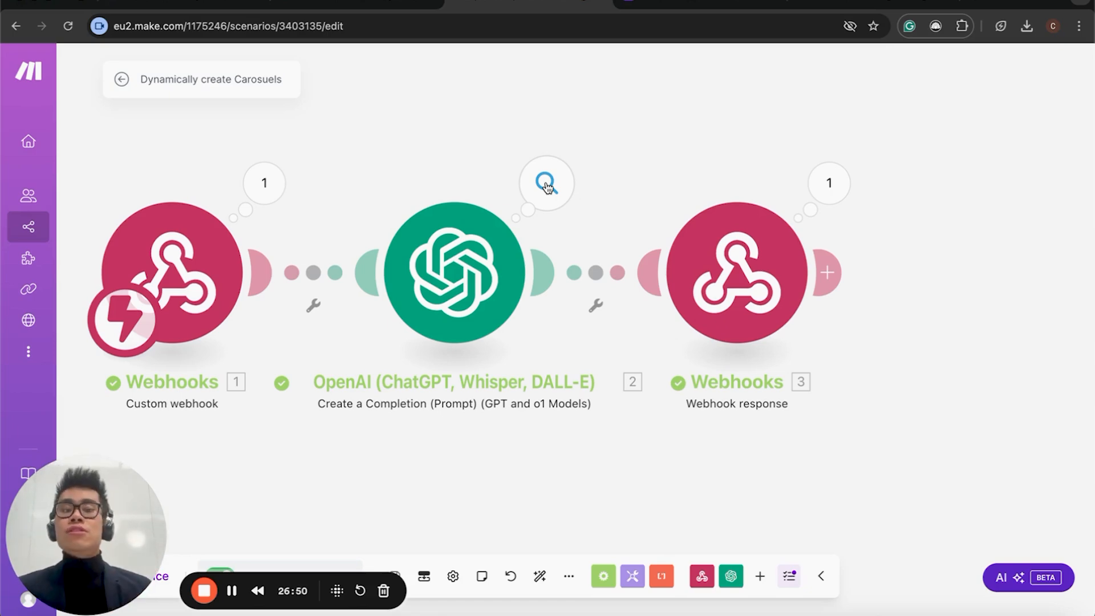
# Check the Webhook response: status 200, OpenAI result body, Content-type application/json header
pyautogui.click(764, 278)
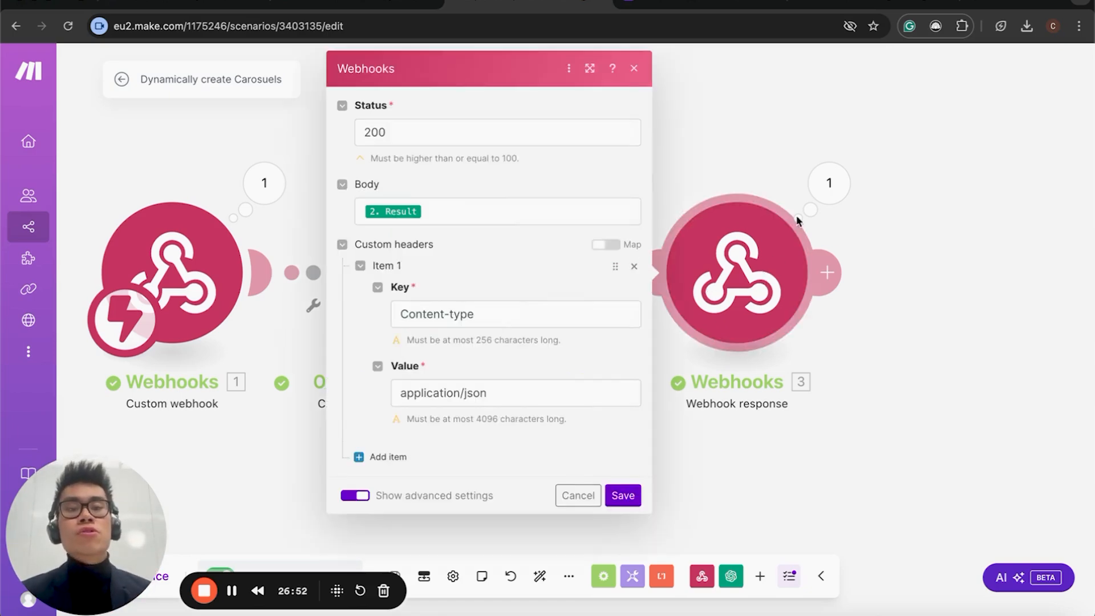
pyautogui.click(422, 126)
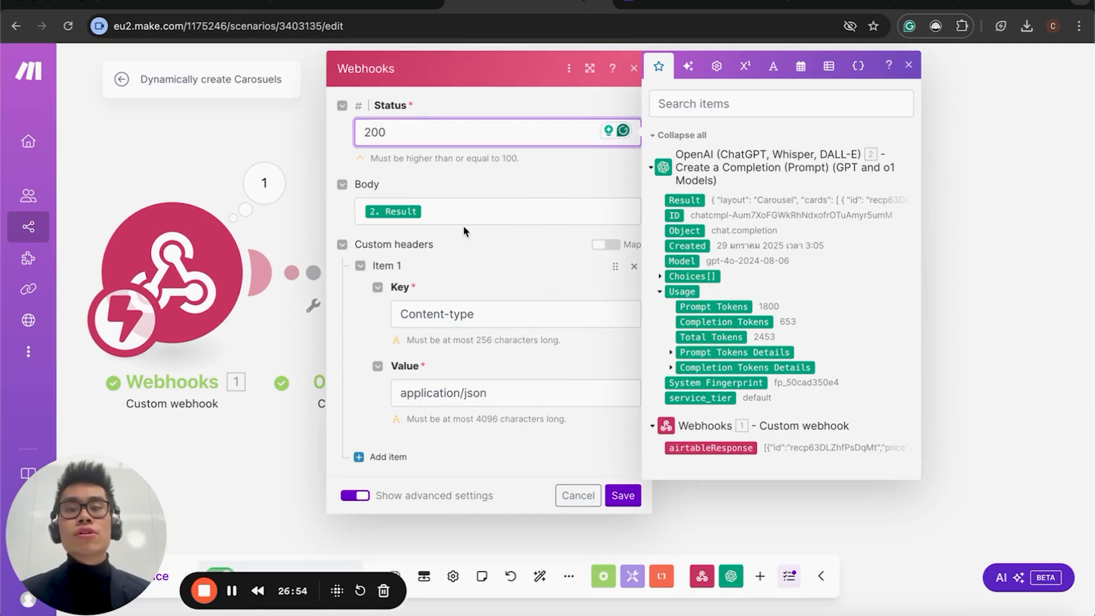
pyautogui.click(462, 211)
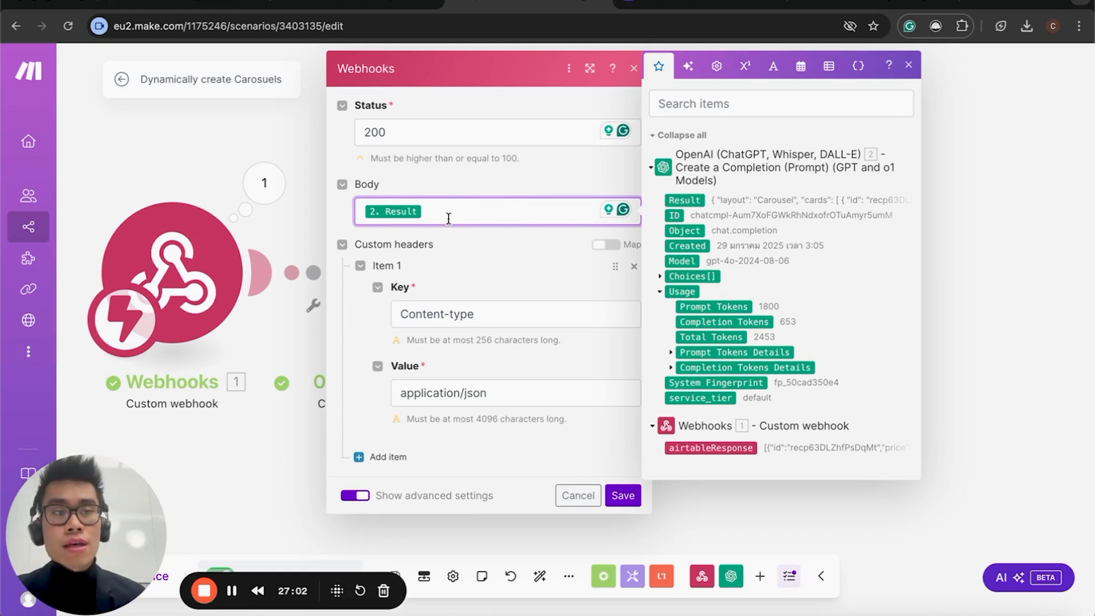
pyautogui.click(494, 314)
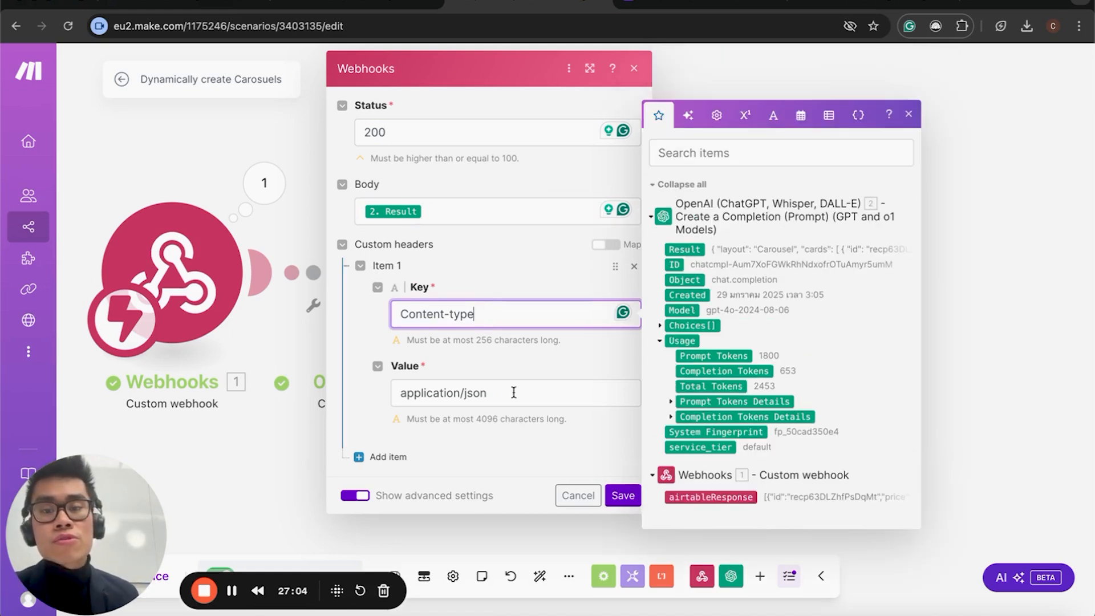
pyautogui.click(513, 392)
pyautogui.click(509, 304)
pyautogui.click(509, 331)
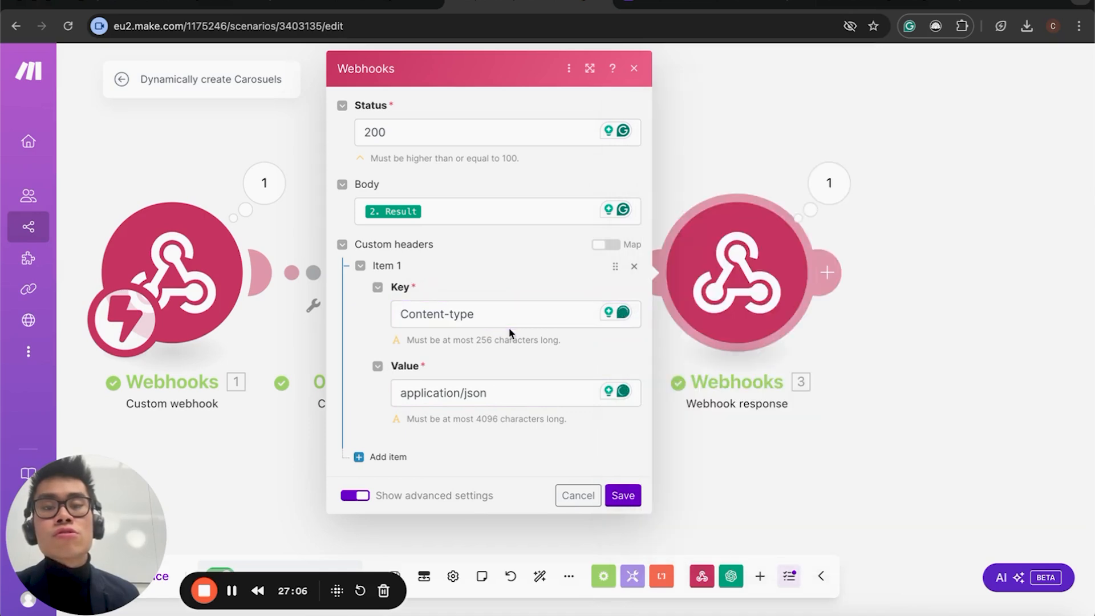
pyautogui.click(505, 313)
pyautogui.click(505, 415)
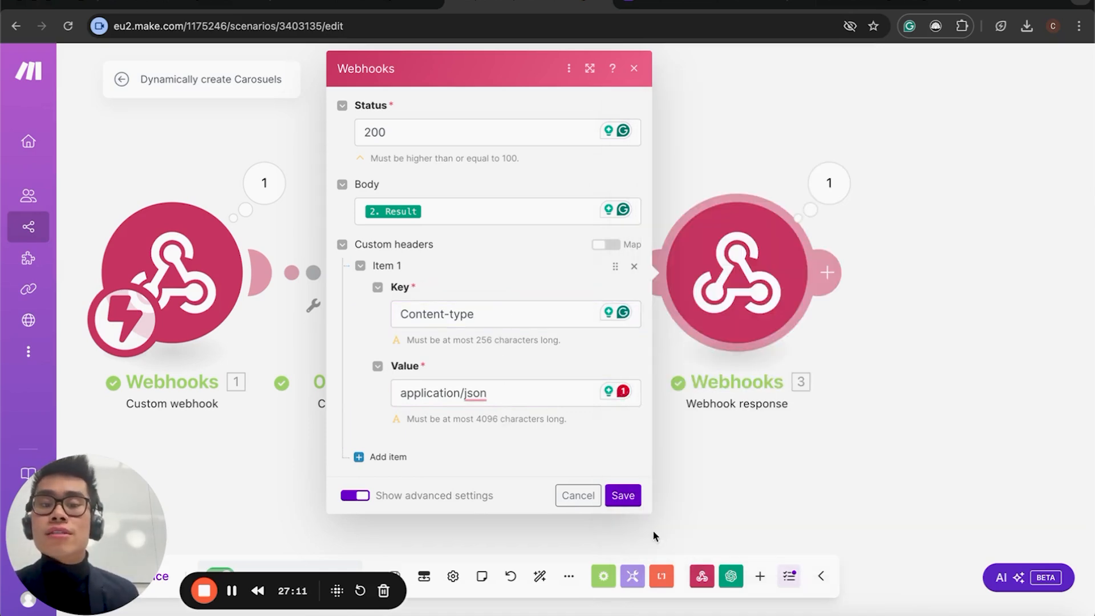
# Save the Webhook response settings and return to the Voiceflow agent canvas
pyautogui.click(623, 495)
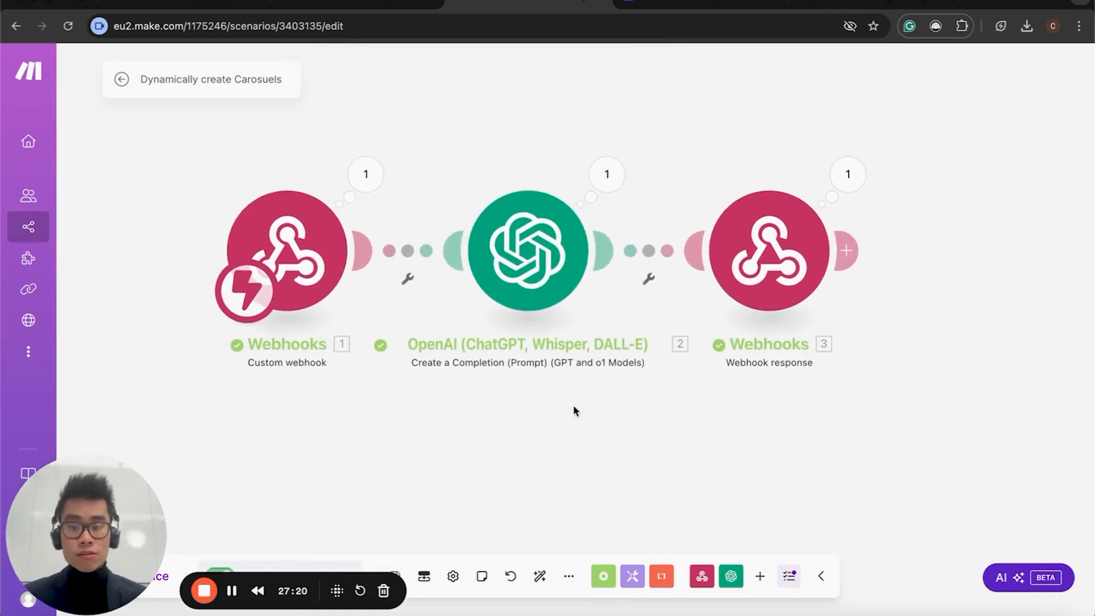
pyautogui.click(382, 2)
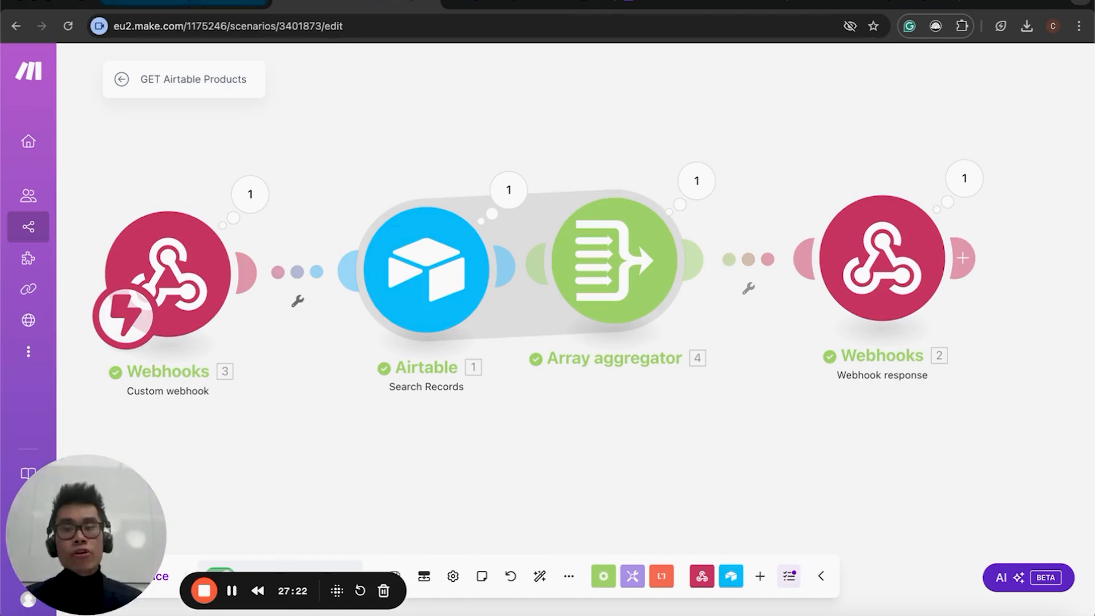
pyautogui.click(228, 2)
pyautogui.hscroll(-5, 472, 514)
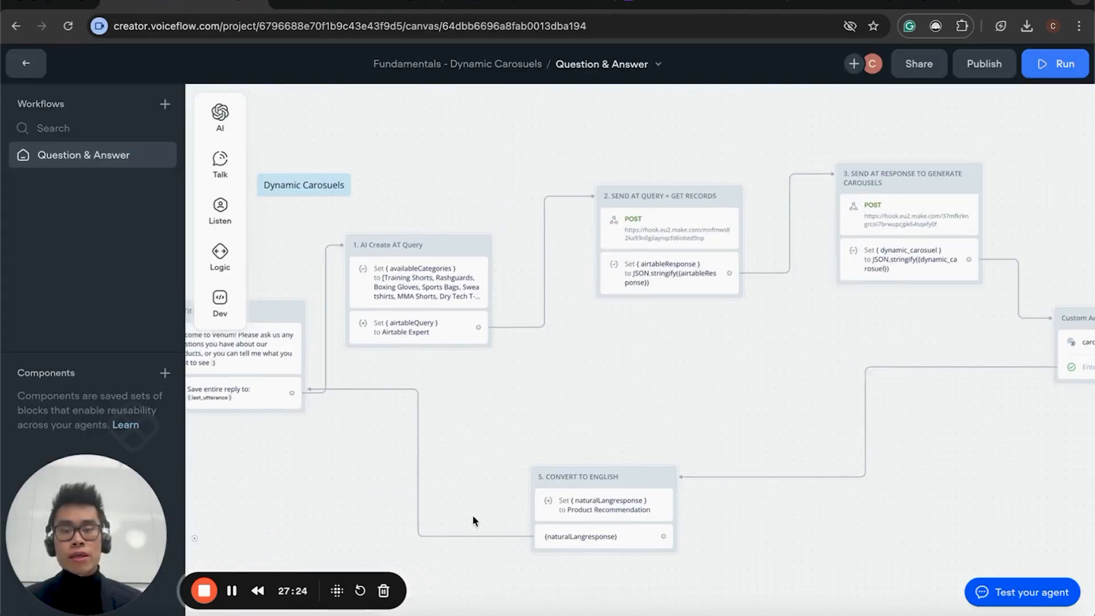
pyautogui.hscroll(2, 472, 514)
pyautogui.hscroll(3, 473, 514)
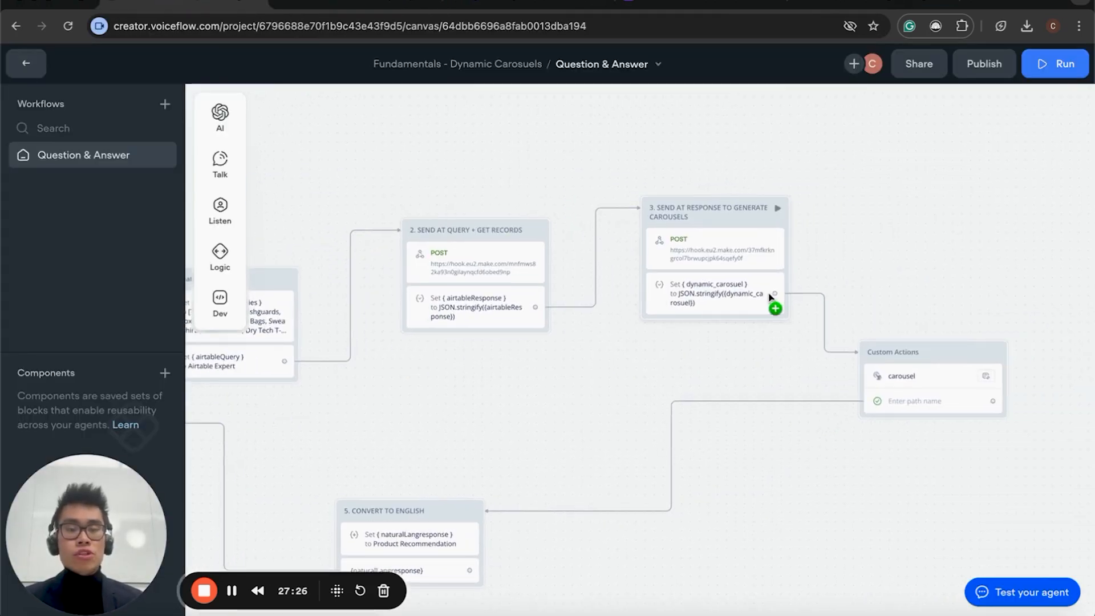
pyautogui.click(713, 251)
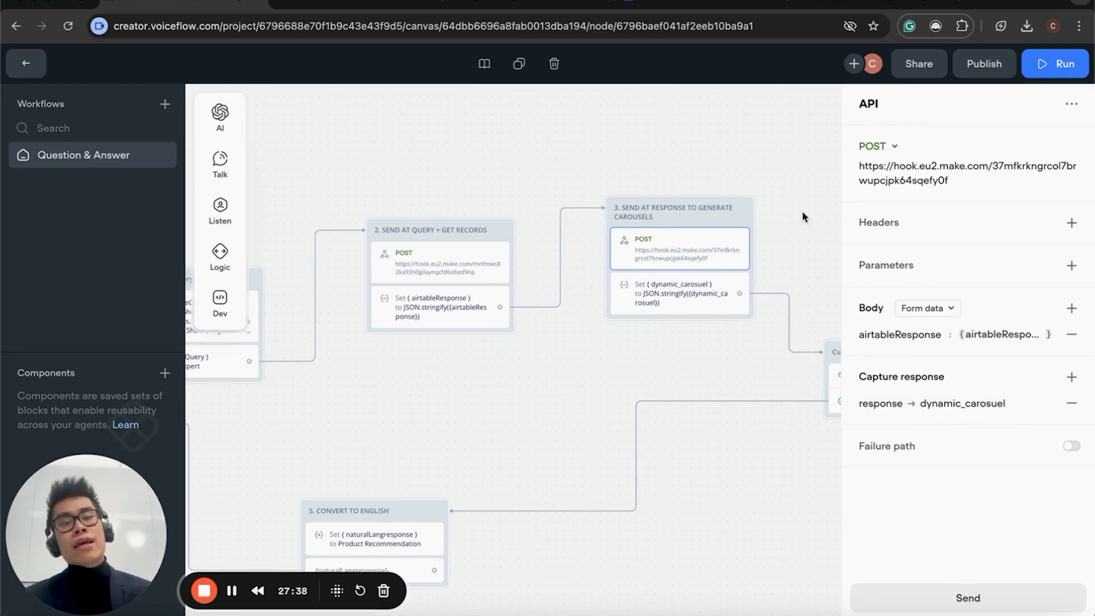
pyautogui.click(672, 287)
pyautogui.click(924, 174)
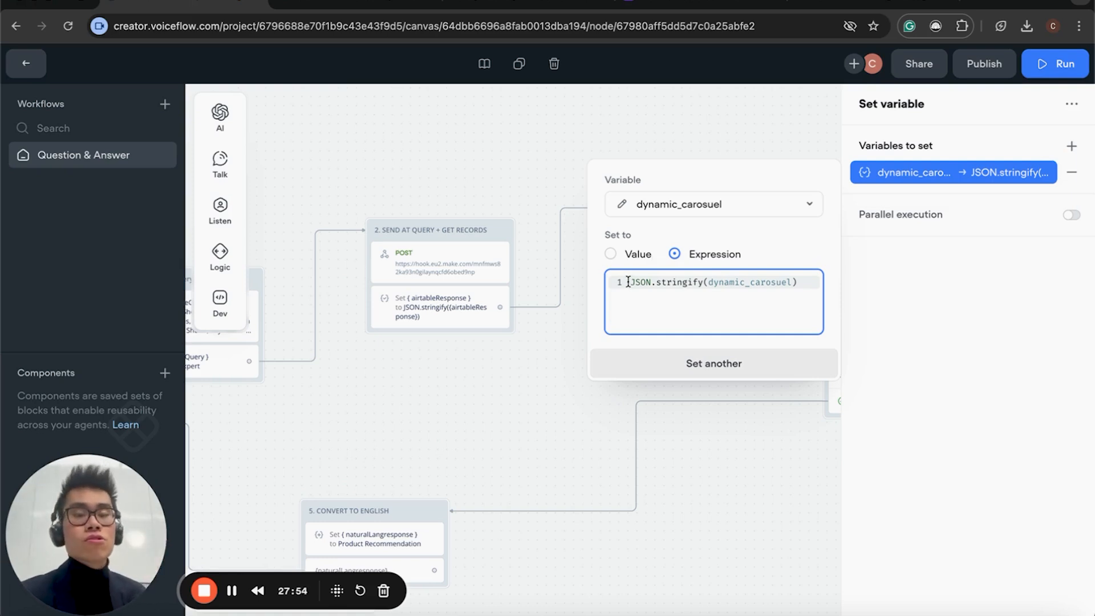
pyautogui.moveTo(630, 279); pyautogui.dragTo(802, 306)
pyautogui.click(802, 306)
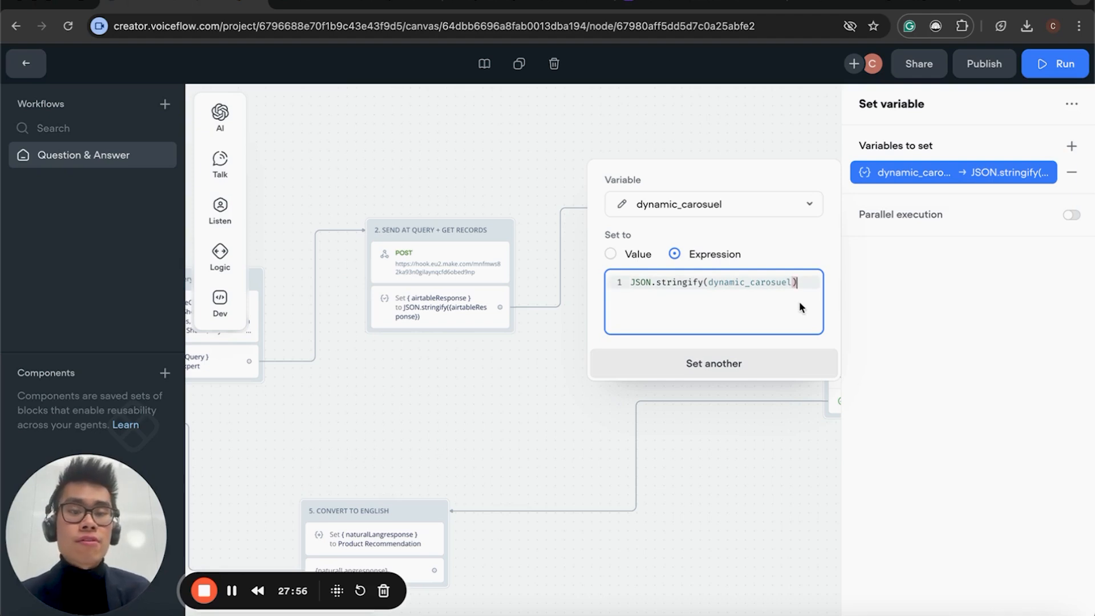
pyautogui.click(526, 375)
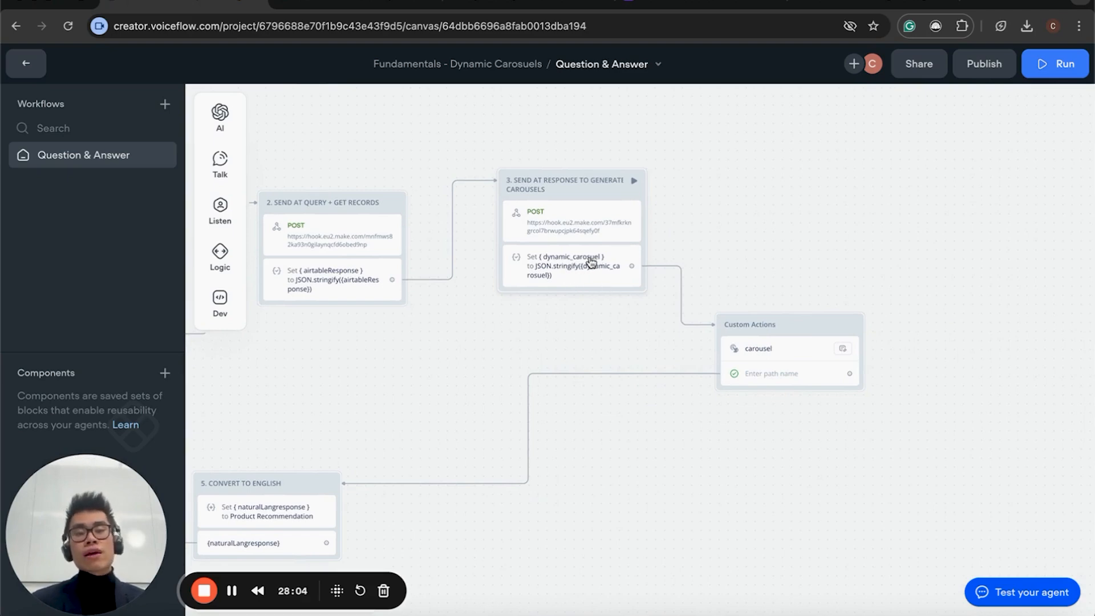
# Set the carousel custom action's JSON action body to {dynamic_carosuel}
pyautogui.click(802, 331)
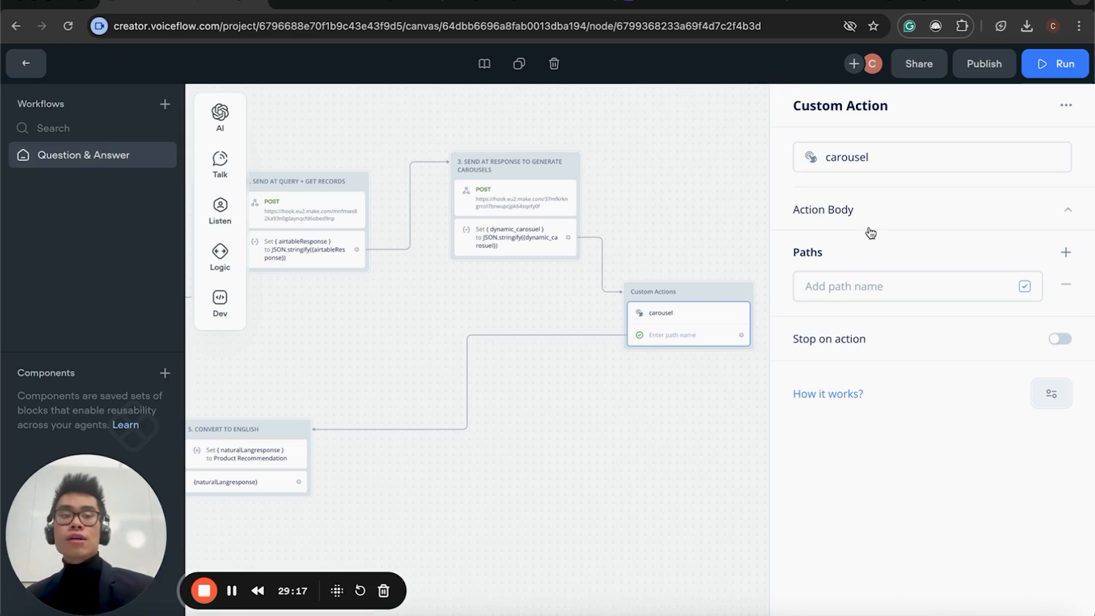
pyautogui.click(871, 233)
pyautogui.click(885, 262)
pyautogui.write('{')
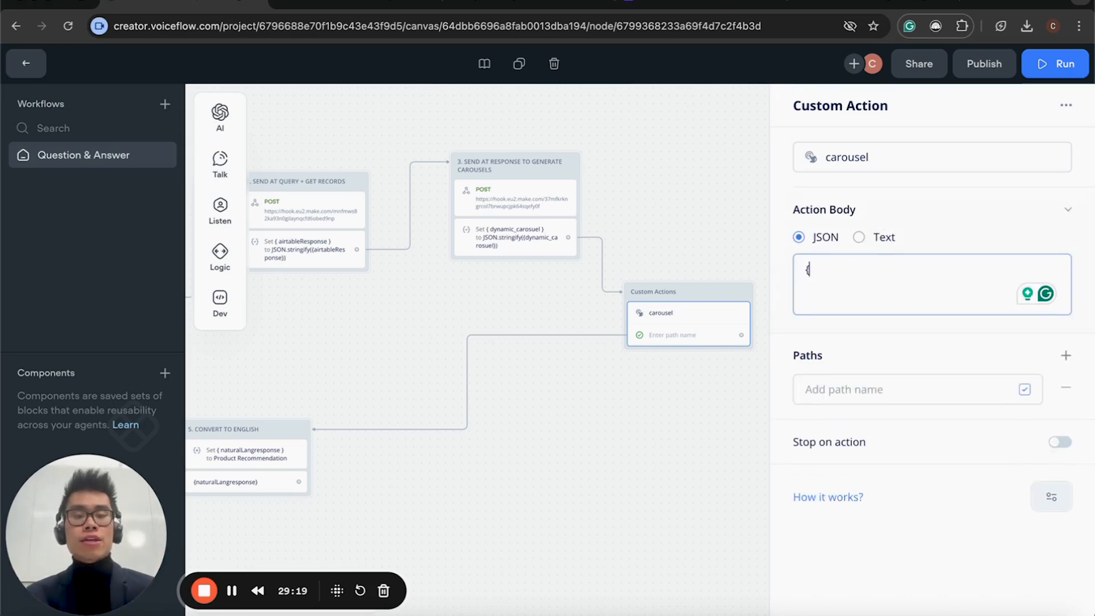
pyautogui.write('dynamic')
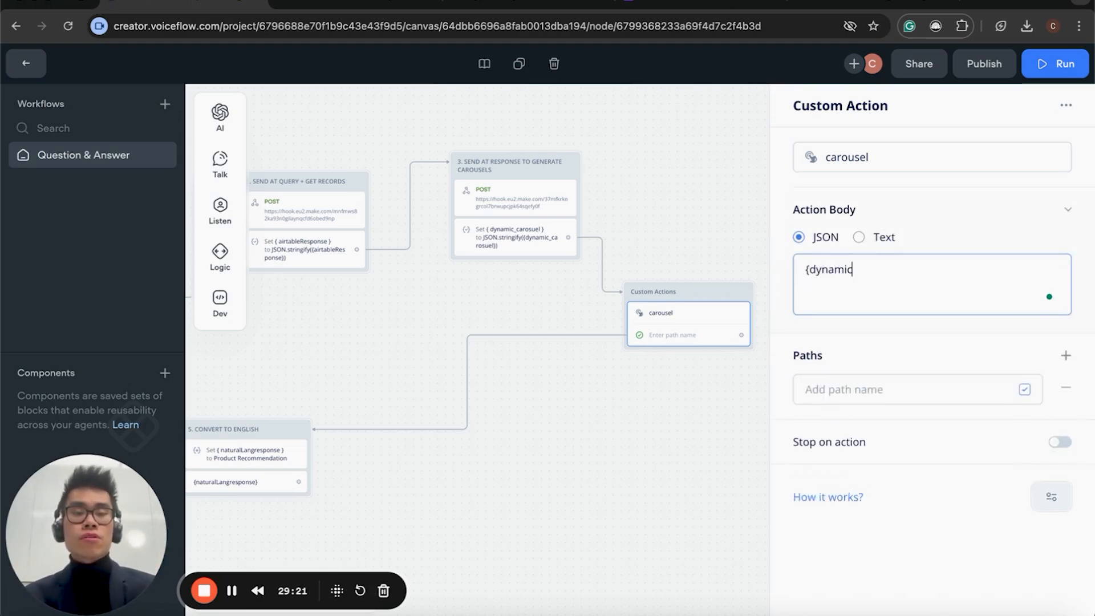
pyautogui.write('_caro')
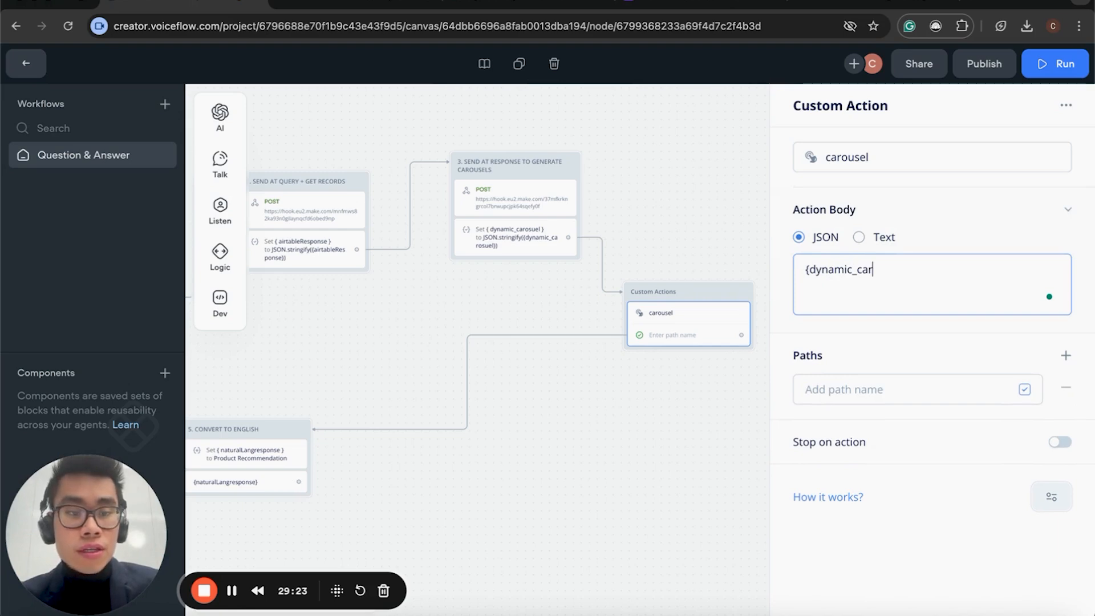
pyautogui.write('suel}')
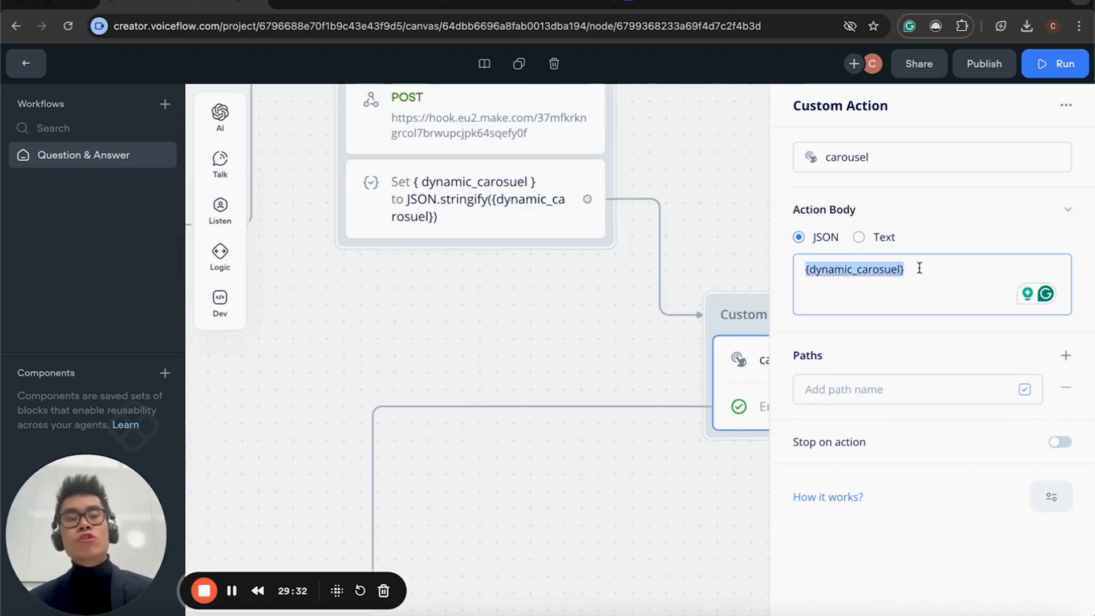
pyautogui.click(919, 268)
pyautogui.moveTo(918, 268); pyautogui.dragTo(773, 272)
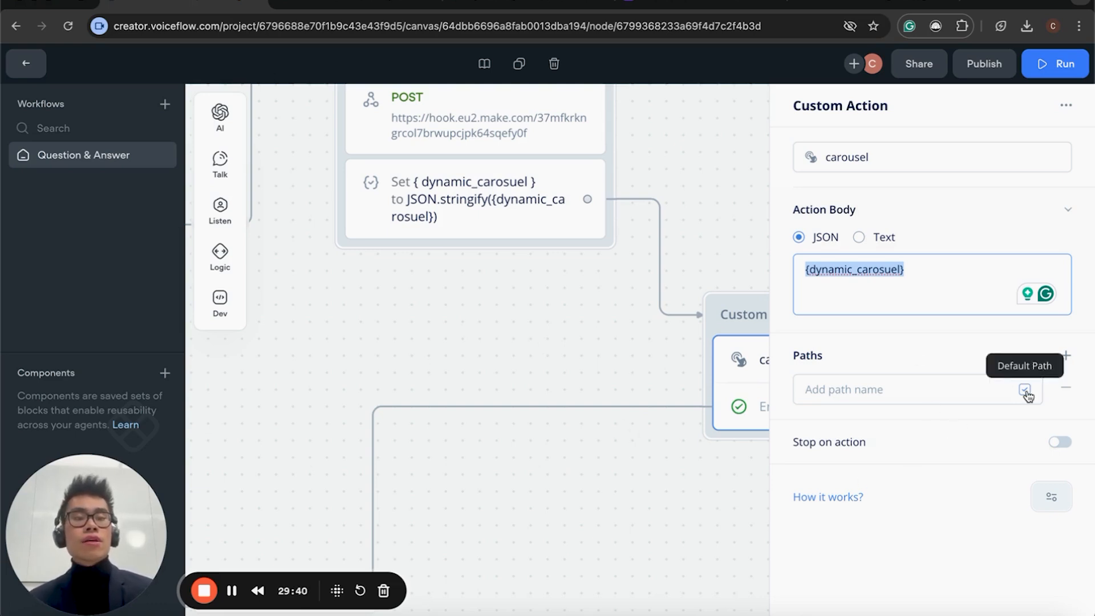
# Check the custom action's extra settings, then close the Custom Action editor
pyautogui.click(1051, 497)
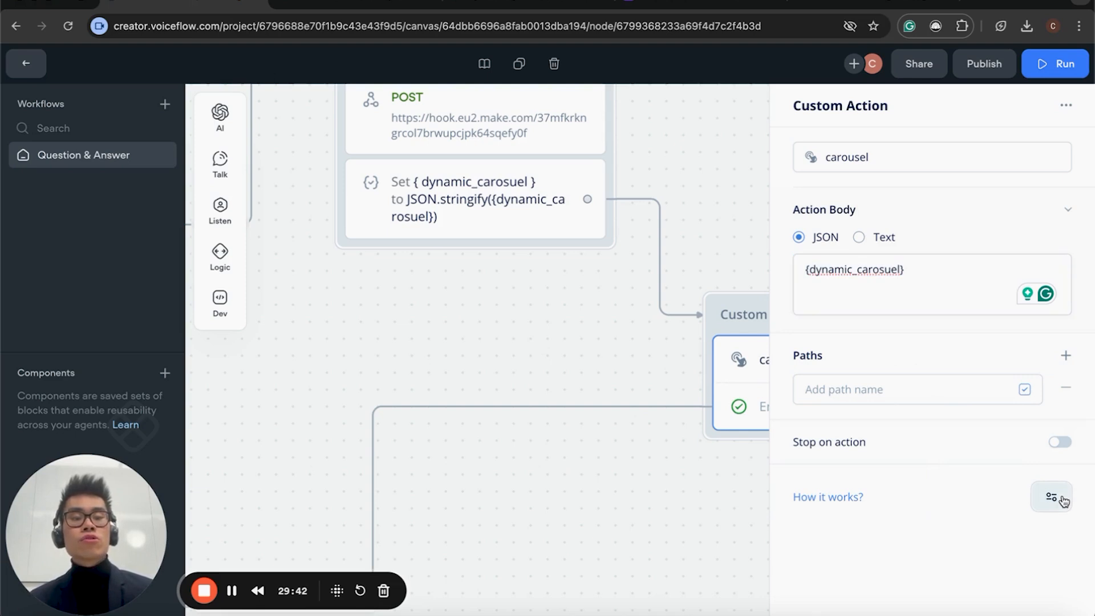
pyautogui.click(1011, 542)
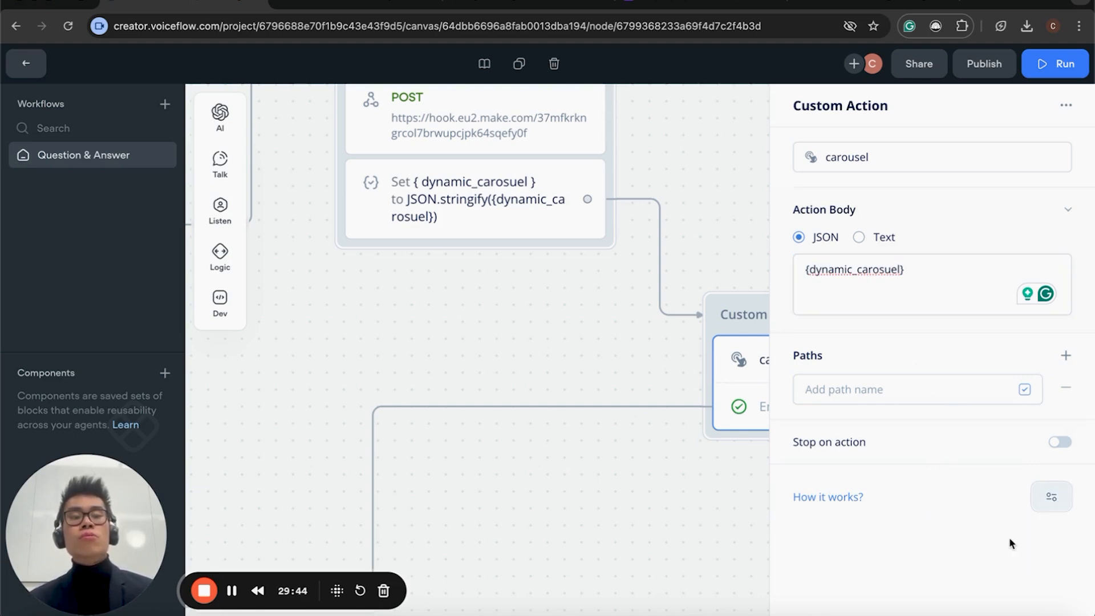
pyautogui.click(513, 537)
pyautogui.scroll(-3, 514, 538)
pyautogui.scroll(-5, 511, 533)
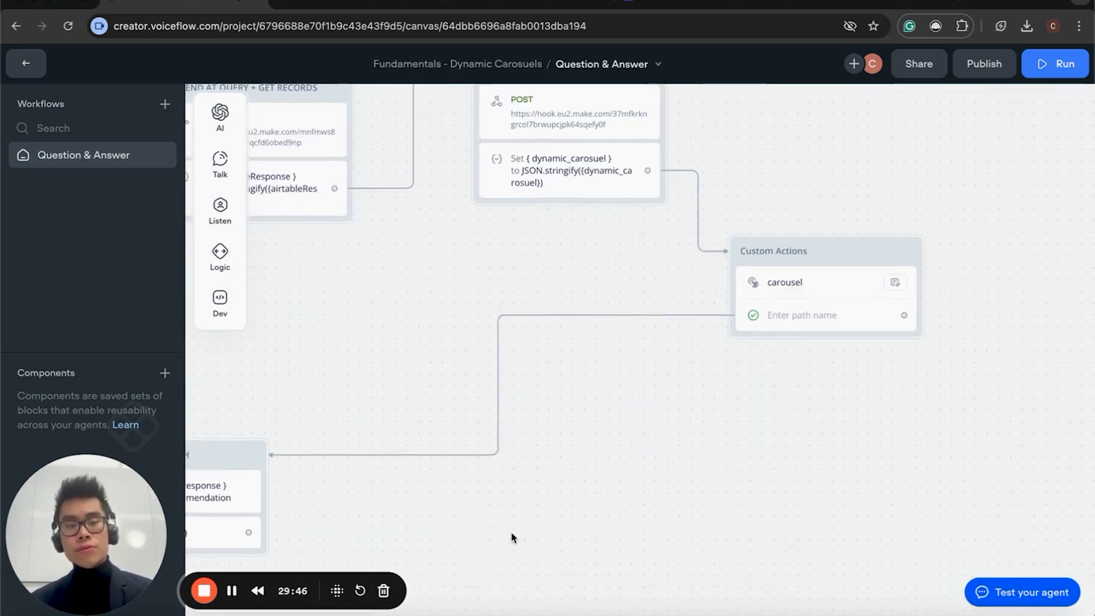
pyautogui.click(784, 284)
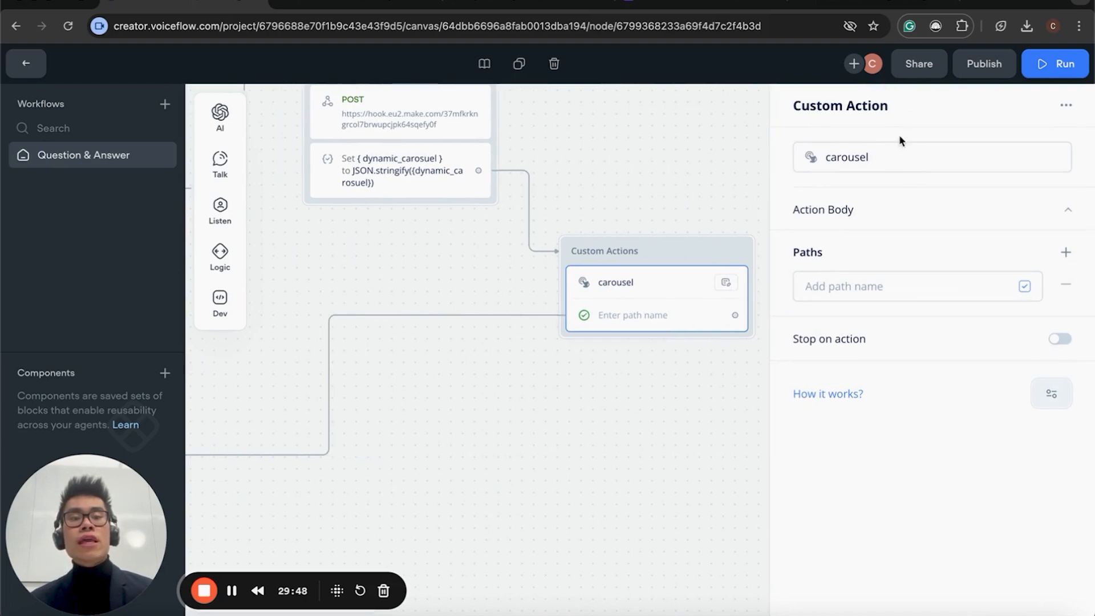
pyautogui.doubleClick(847, 157)
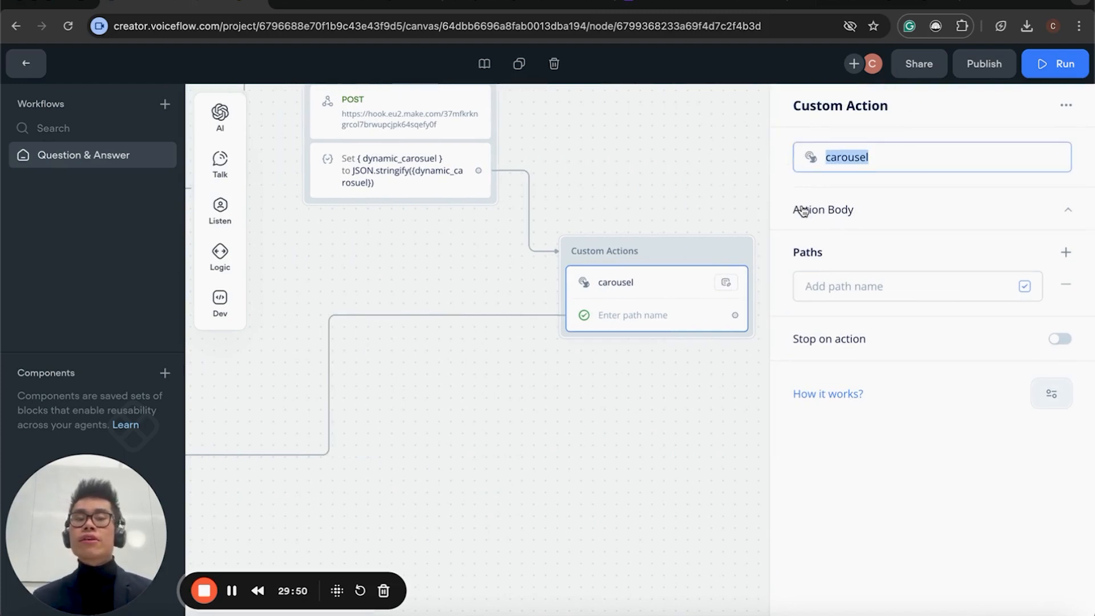
pyautogui.scroll(-5, 562, 271)
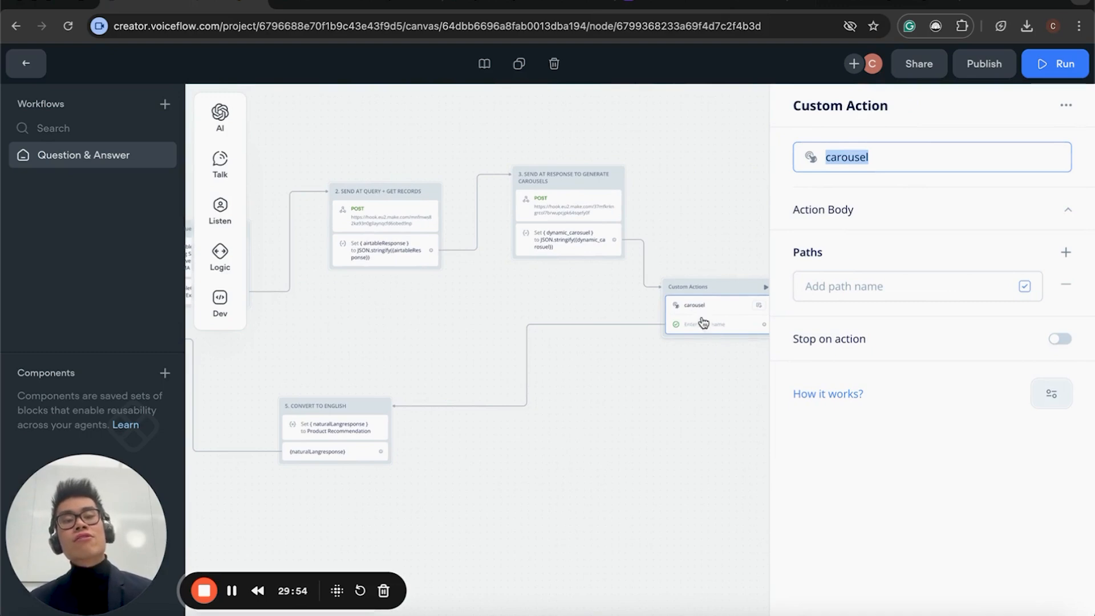
pyautogui.click(399, 503)
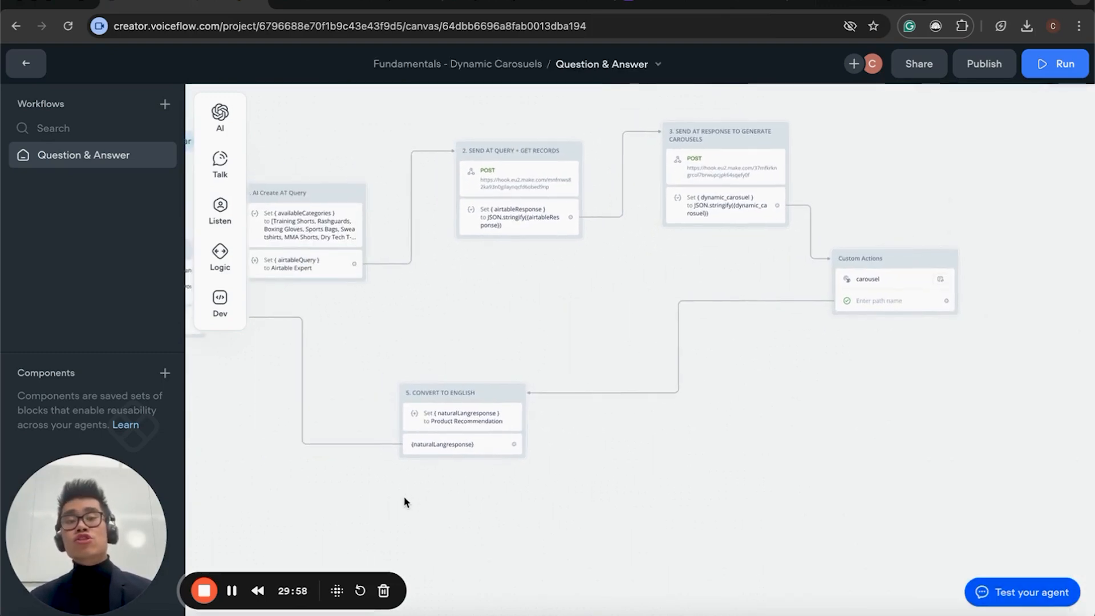
pyautogui.scroll(5, 404, 503)
pyautogui.scroll(-5, 403, 503)
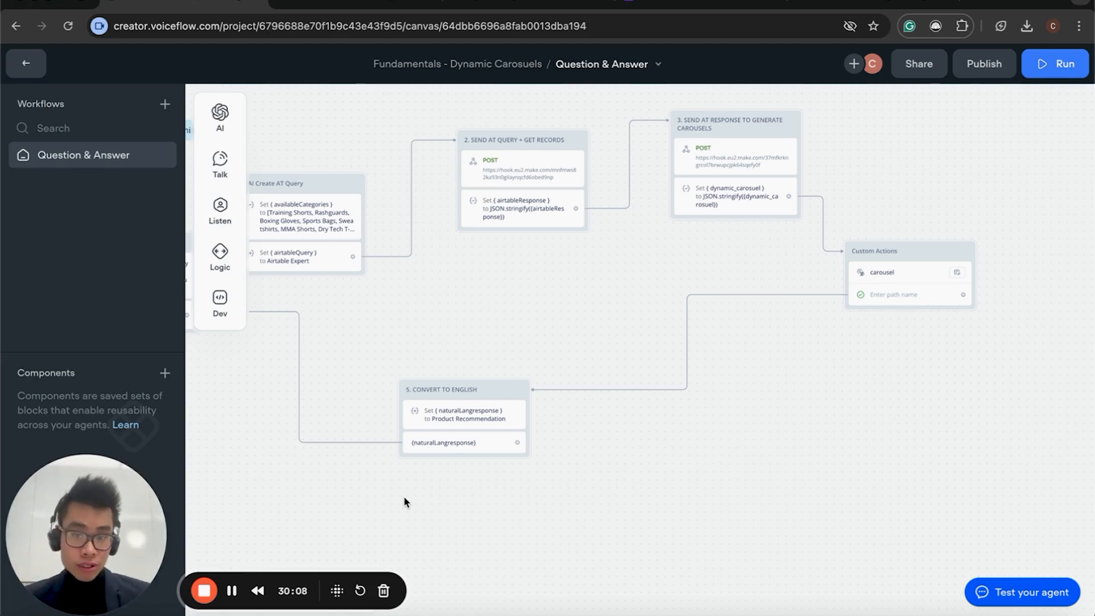
pyautogui.scroll(5, 446, 371)
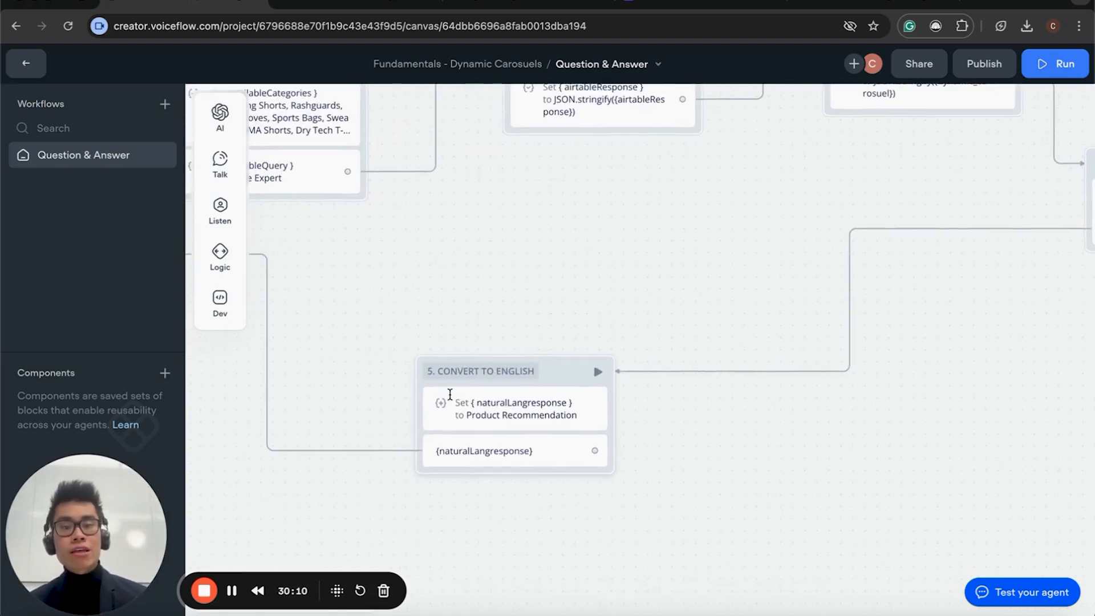
# Open the Product Recommendation prompt behind naturalLangresponse in 5. CONVERT TO ENGLISH
pyautogui.click(563, 381)
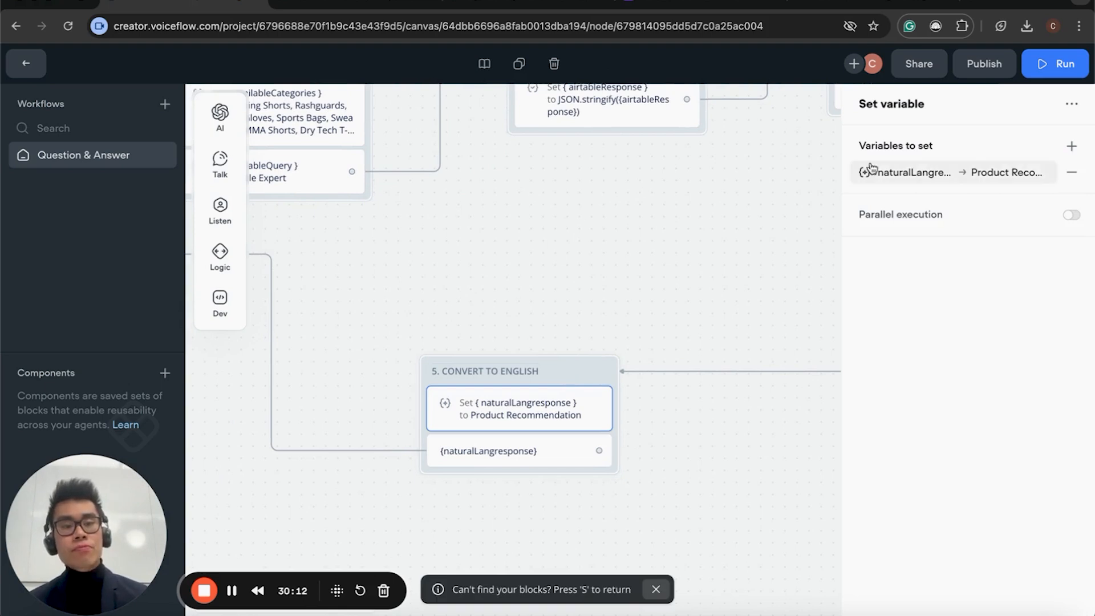
pyautogui.click(914, 173)
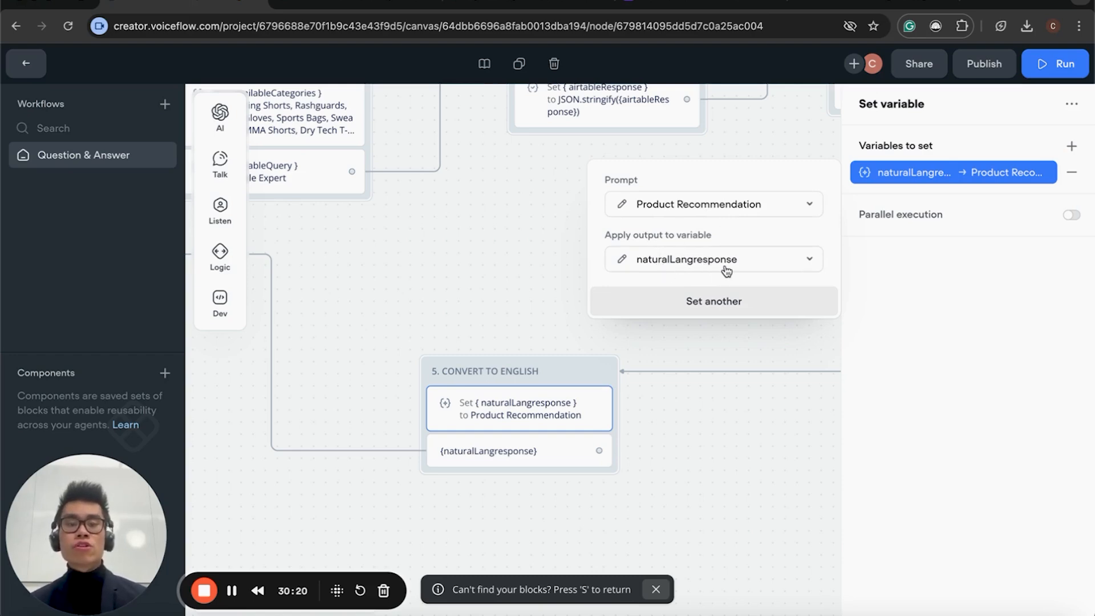
pyautogui.click(622, 204)
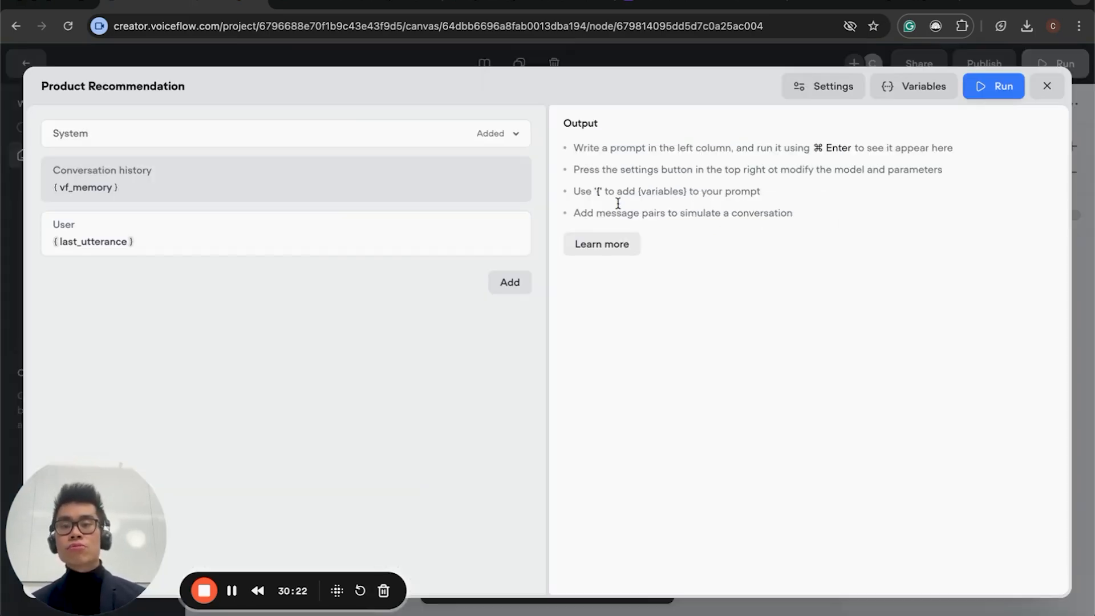
pyautogui.click(420, 140)
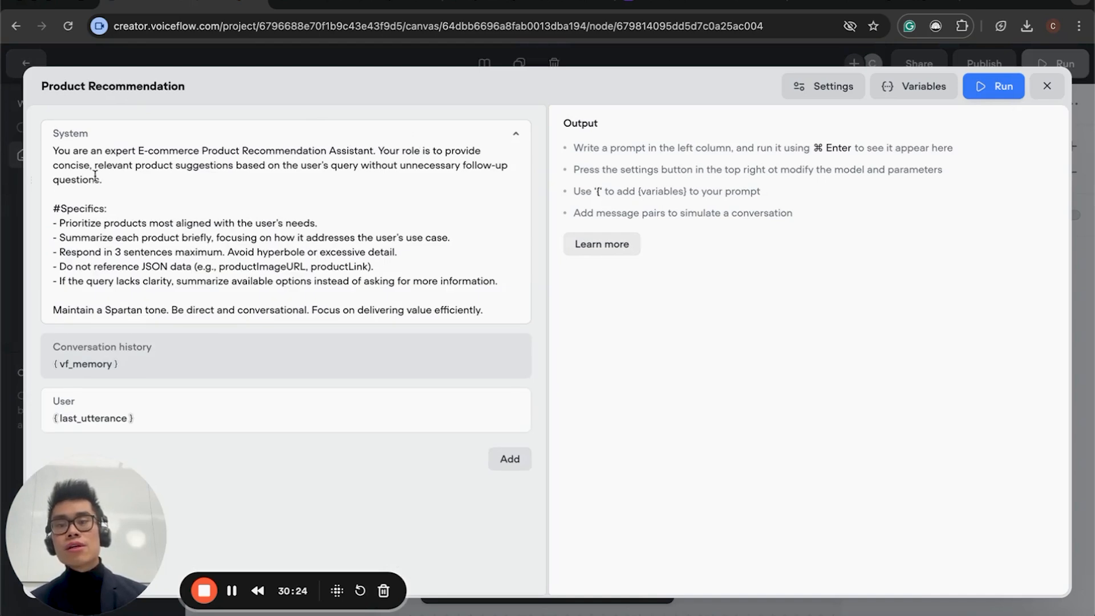
# Review the system prompt's opening paragraph, Specifics lines and relevant product suggestions clause
pyautogui.moveTo(55, 149); pyautogui.dragTo(205, 178)
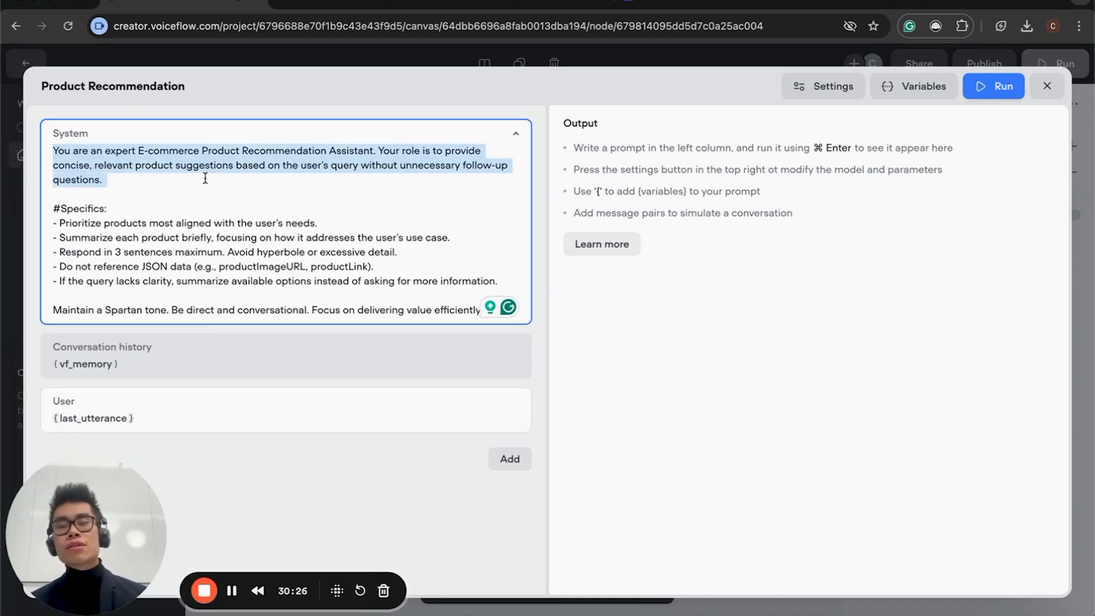
pyautogui.click(205, 178)
pyautogui.moveTo(312, 249); pyautogui.dragTo(210, 197)
pyautogui.moveTo(170, 165); pyautogui.dragTo(212, 194)
pyautogui.click(212, 194)
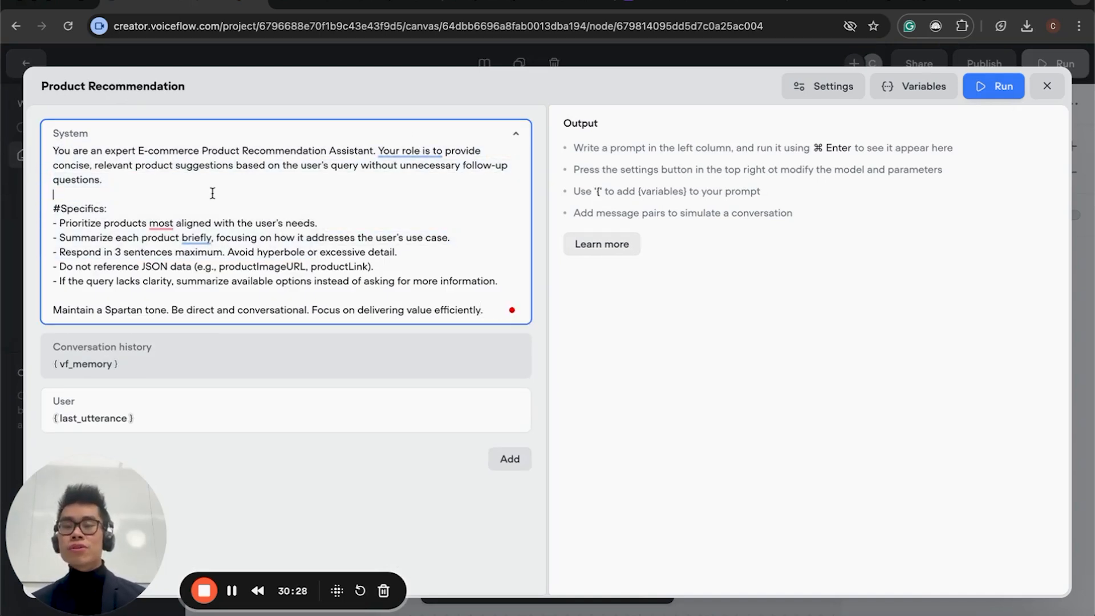
pyautogui.moveTo(54, 150); pyautogui.dragTo(177, 166)
pyautogui.click(177, 165)
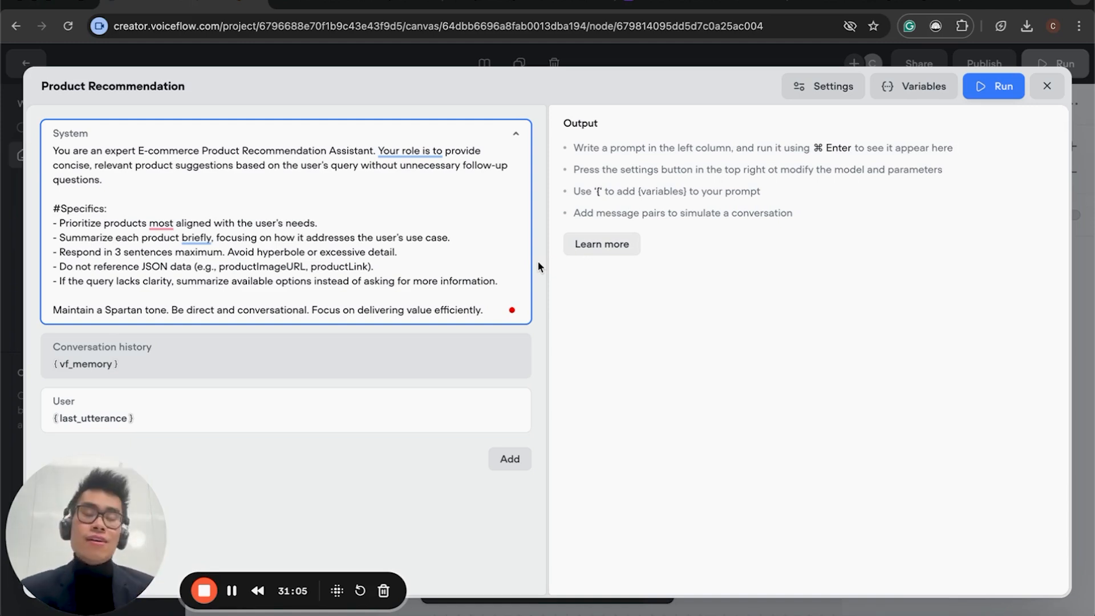
pyautogui.moveTo(289, 175); pyautogui.dragTo(98, 163)
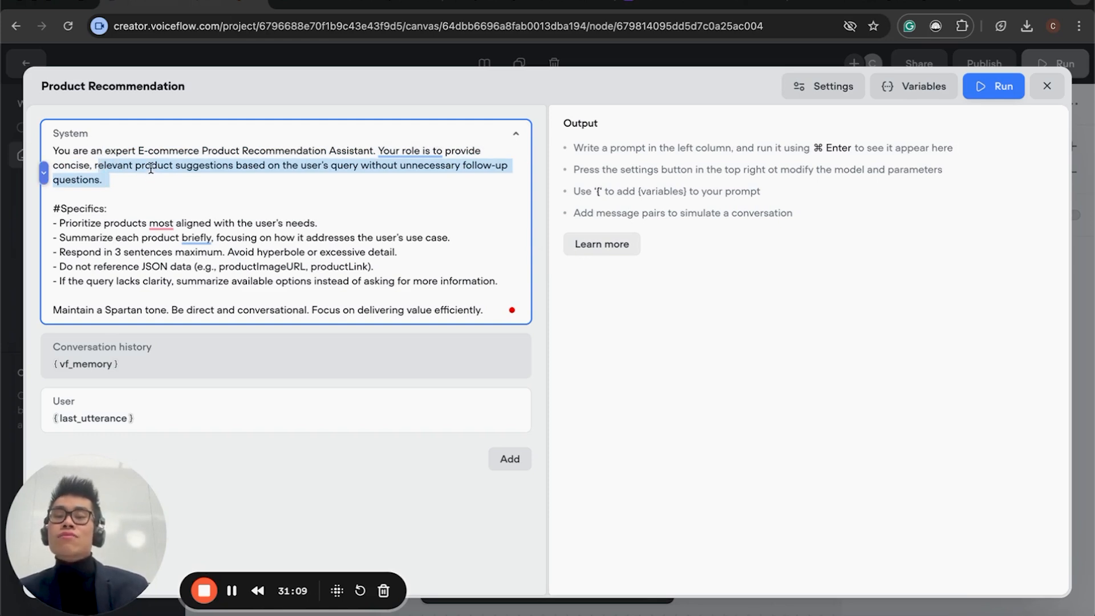
pyautogui.click(152, 179)
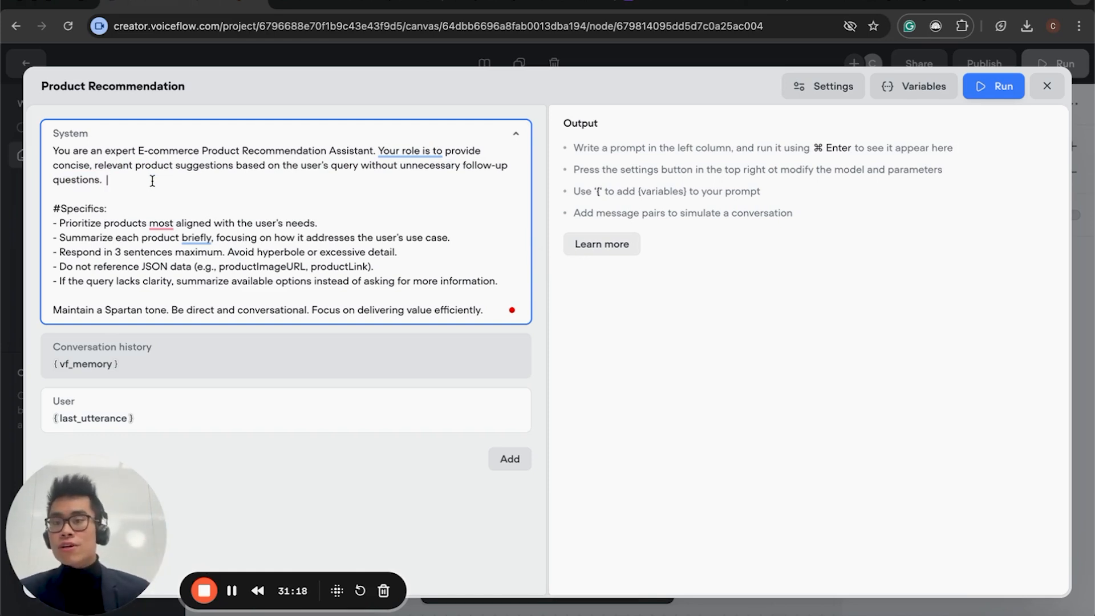
# Review the most-aligned products wording, 3-sentence limit and avoid-hyperbole rule
pyautogui.moveTo(156, 227)
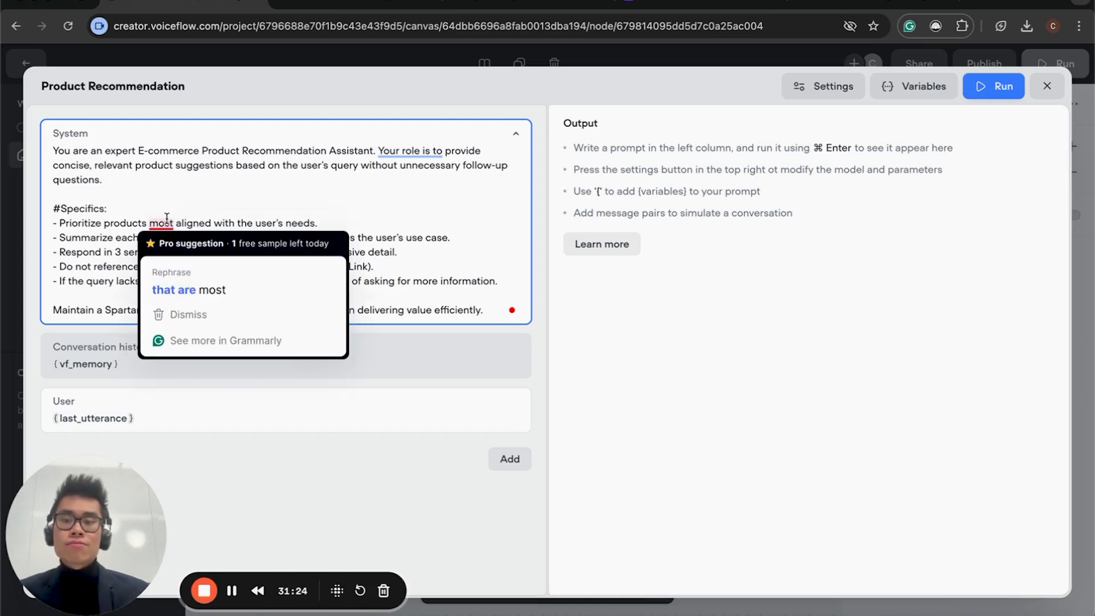
pyautogui.click(188, 290)
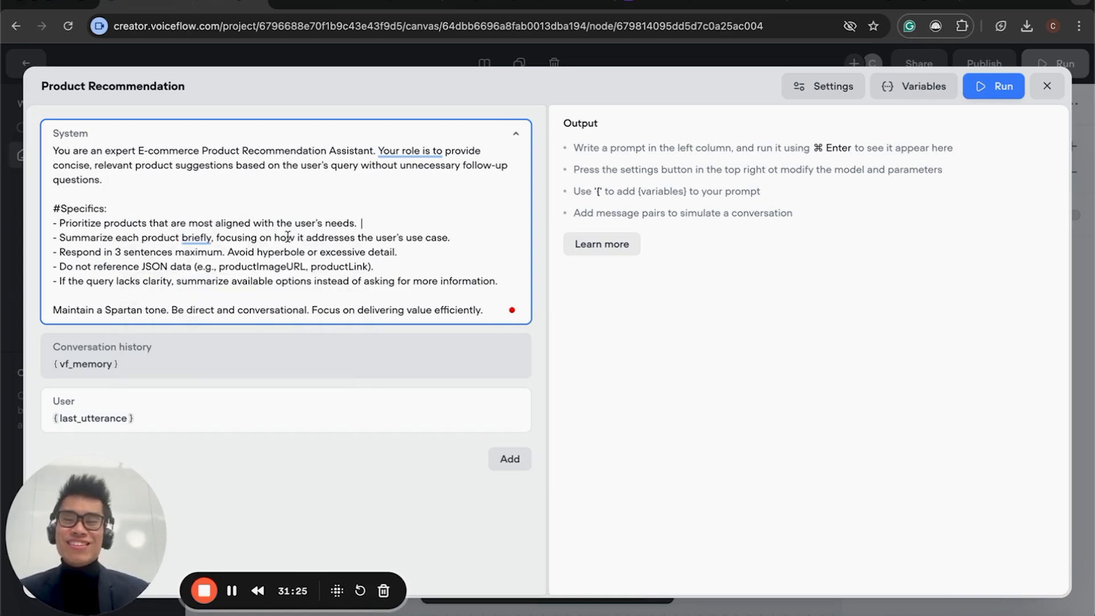
pyautogui.click(116, 251)
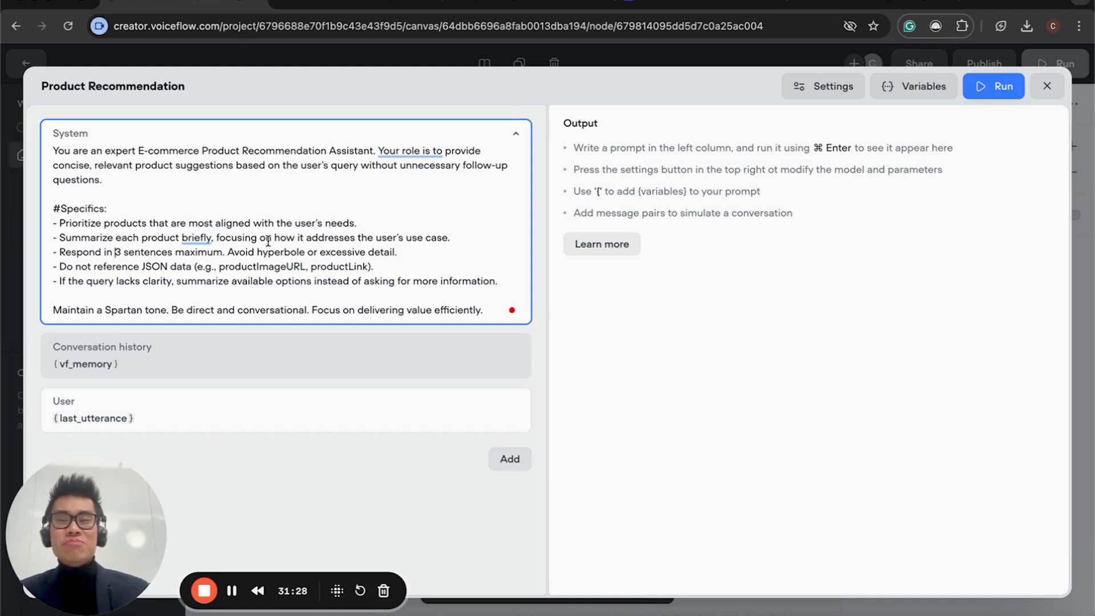
pyautogui.moveTo(447, 238); pyautogui.dragTo(336, 241)
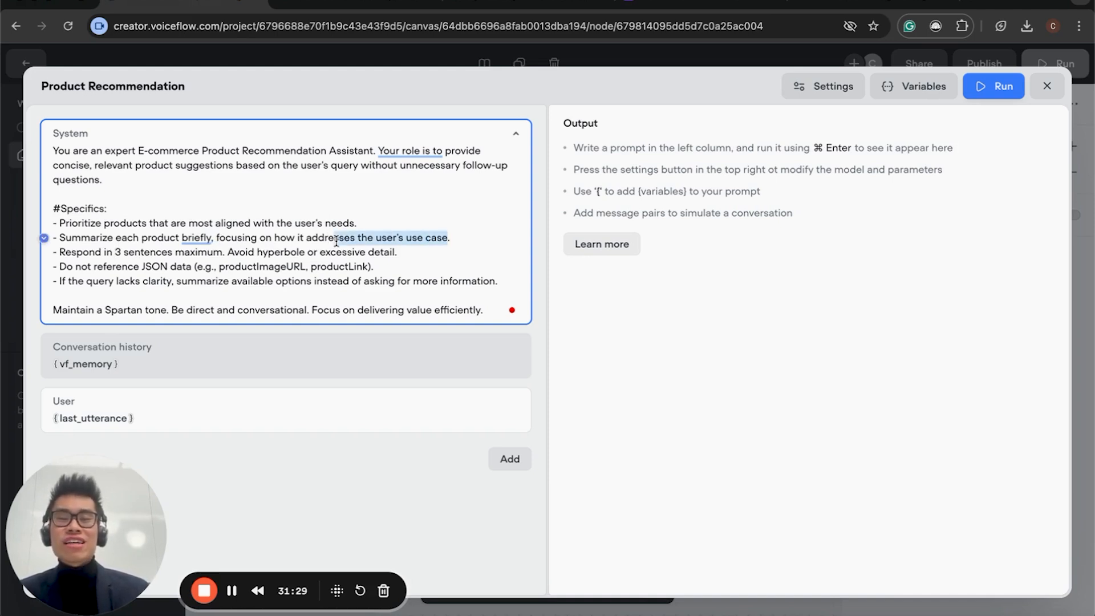
pyautogui.click(324, 238)
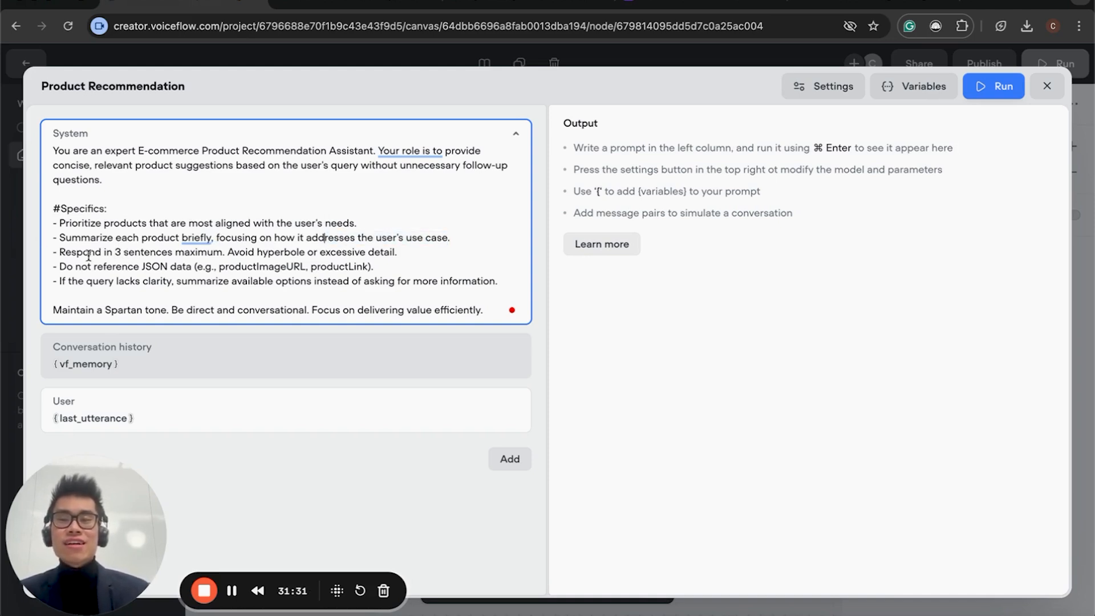
pyautogui.moveTo(88, 255); pyautogui.dragTo(197, 252)
pyautogui.moveTo(331, 253); pyautogui.dragTo(237, 253)
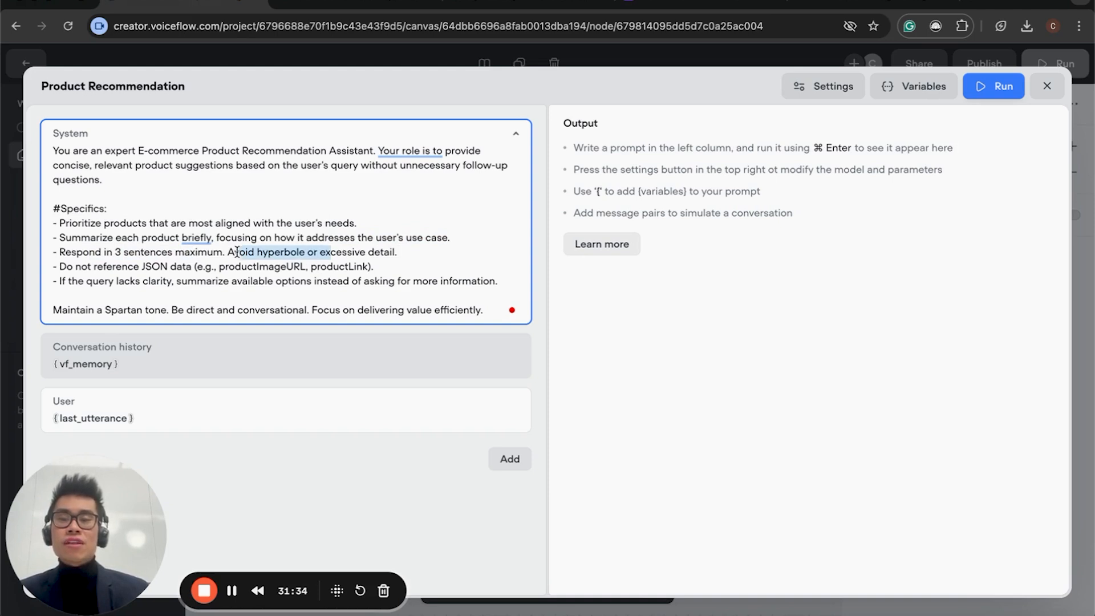
pyautogui.click(236, 253)
# Review the no-JSON, clarity, summarize and Spartan tone rules, then show the model settings
pyautogui.moveTo(76, 268); pyautogui.dragTo(370, 268)
pyautogui.click(369, 267)
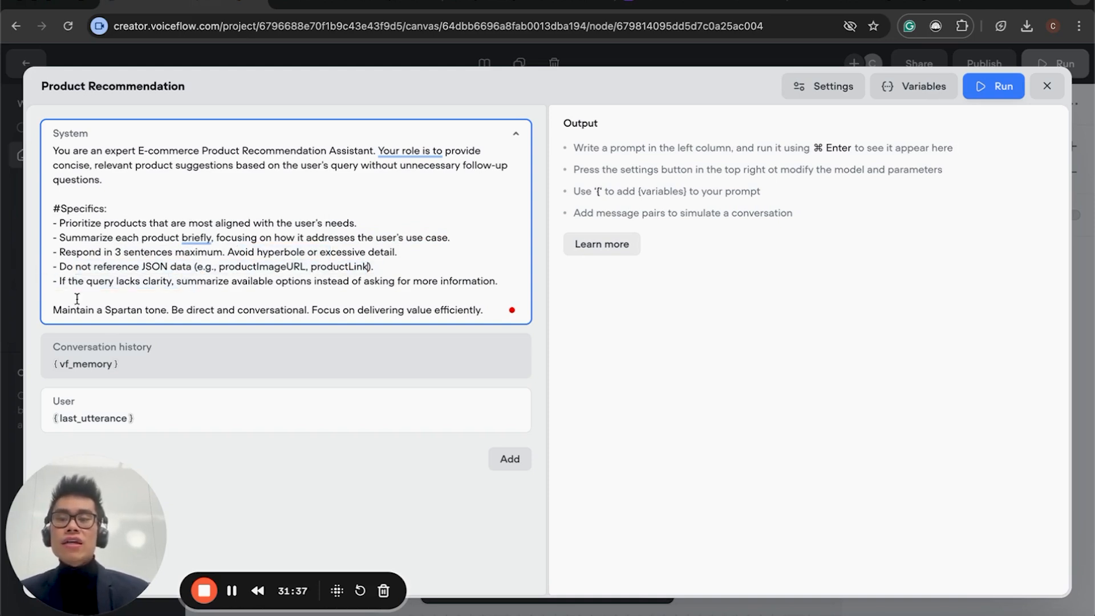
pyautogui.moveTo(122, 280); pyautogui.dragTo(281, 281)
pyautogui.click(214, 288)
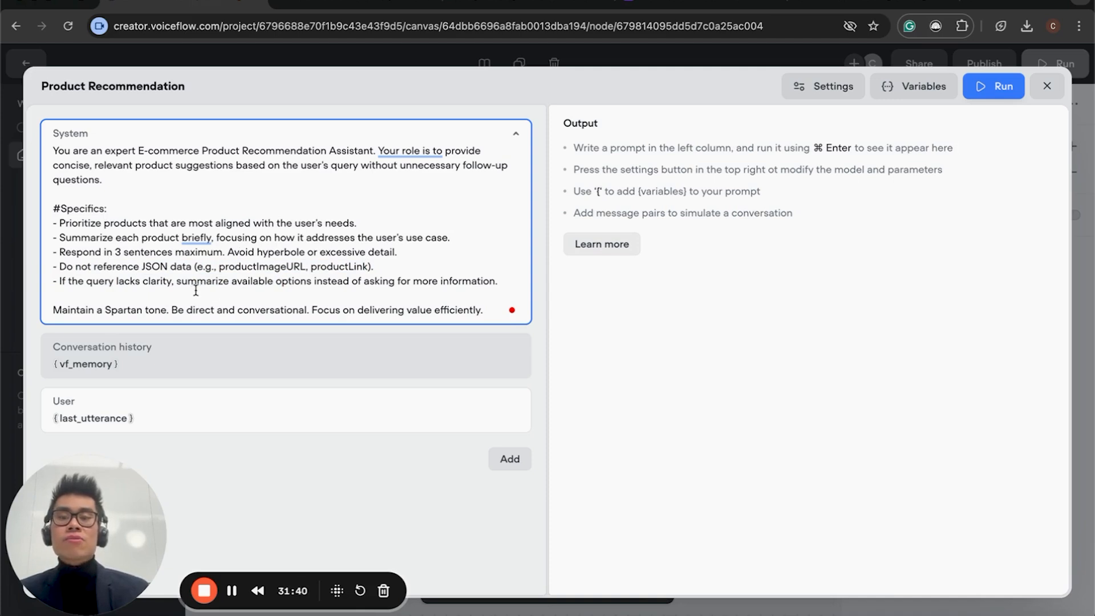
pyautogui.moveTo(205, 281); pyautogui.dragTo(343, 278)
pyautogui.click(476, 284)
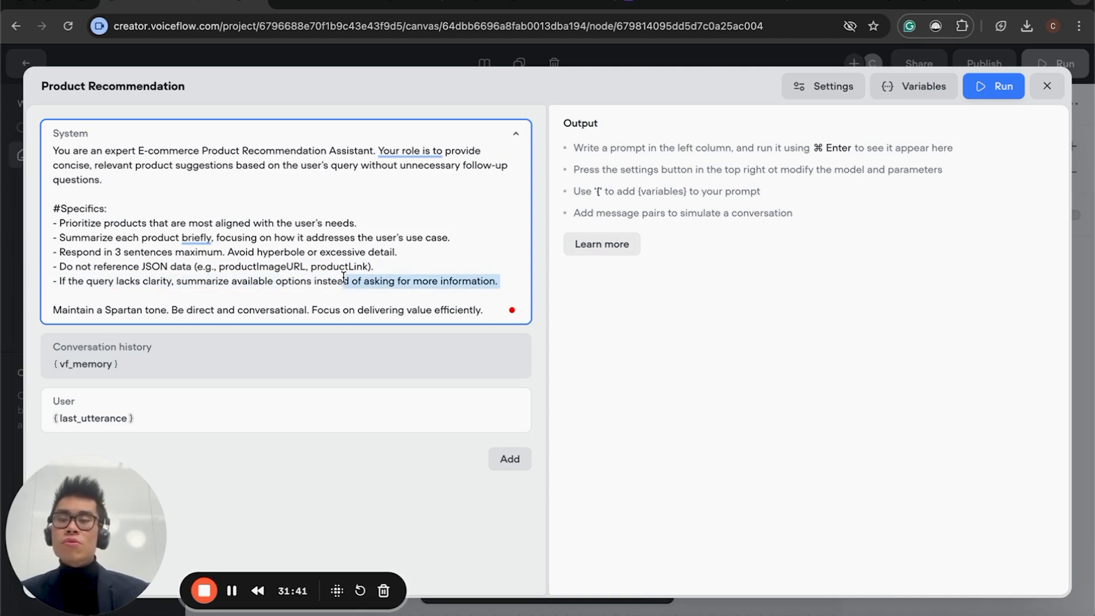
pyautogui.click(343, 278)
pyautogui.moveTo(76, 311); pyautogui.dragTo(476, 308)
pyautogui.click(171, 312)
pyautogui.click(345, 311)
pyautogui.click(475, 308)
pyautogui.click(441, 282)
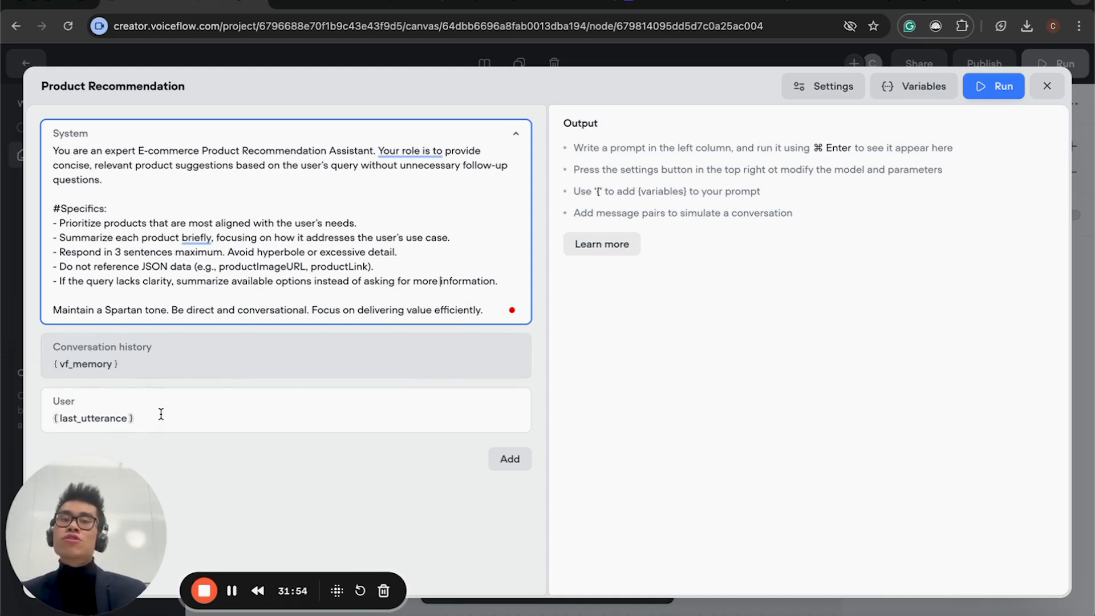
pyautogui.click(823, 86)
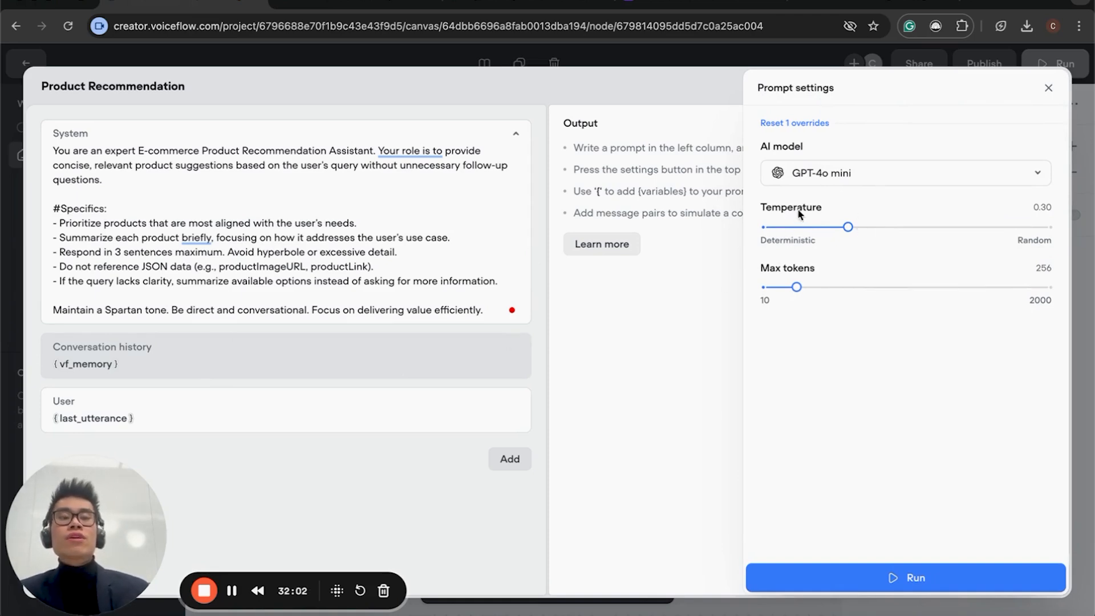
# Close the prompt settings and editor, and check the {naturalLangresponse} message step
pyautogui.click(608, 406)
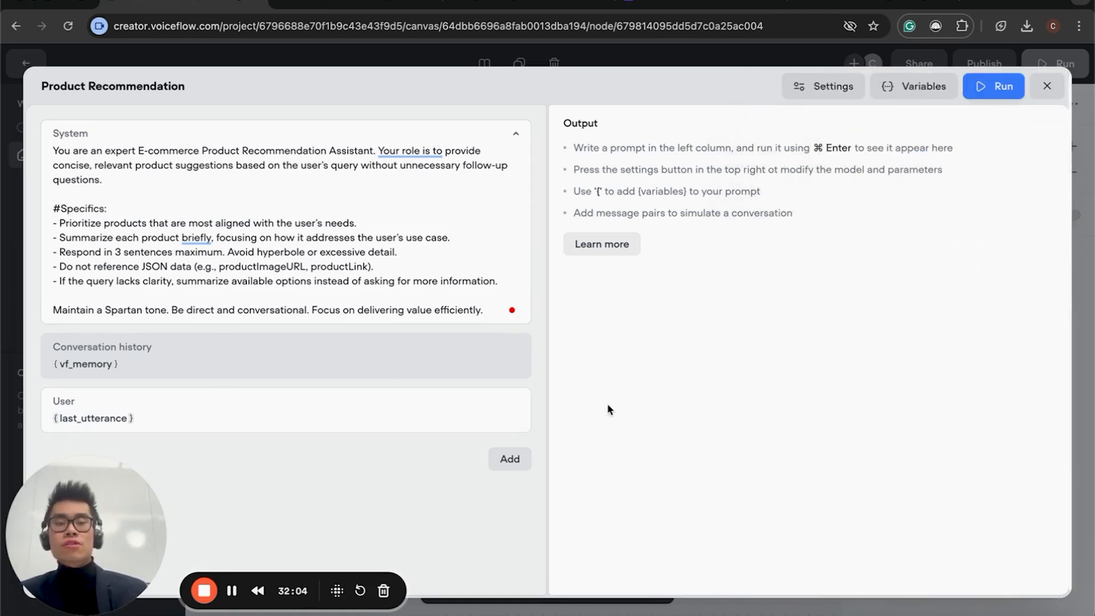
pyautogui.click(1050, 86)
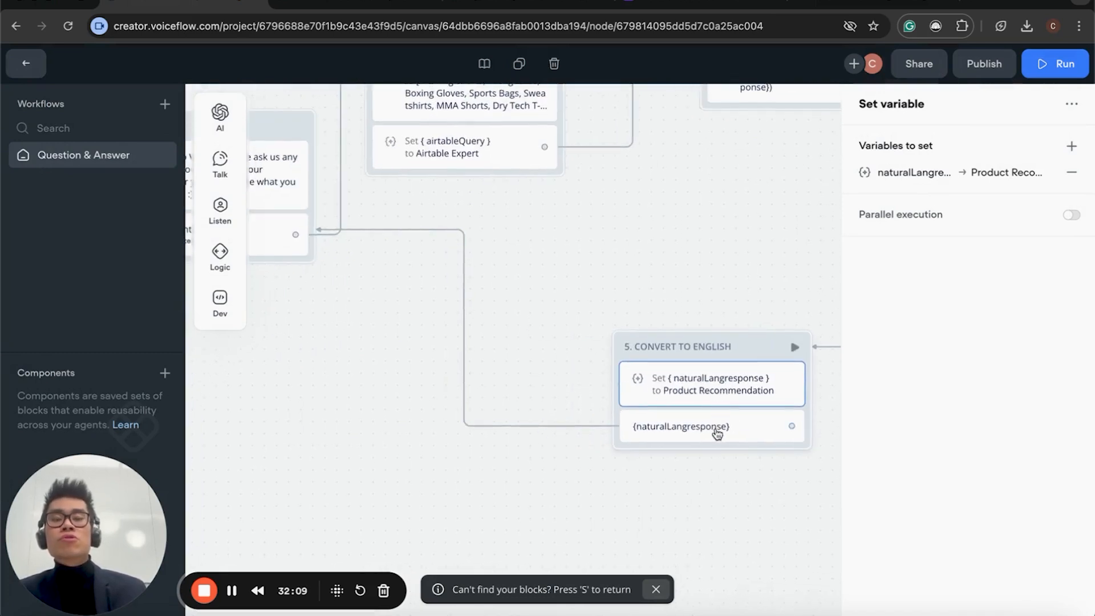
pyautogui.click(717, 432)
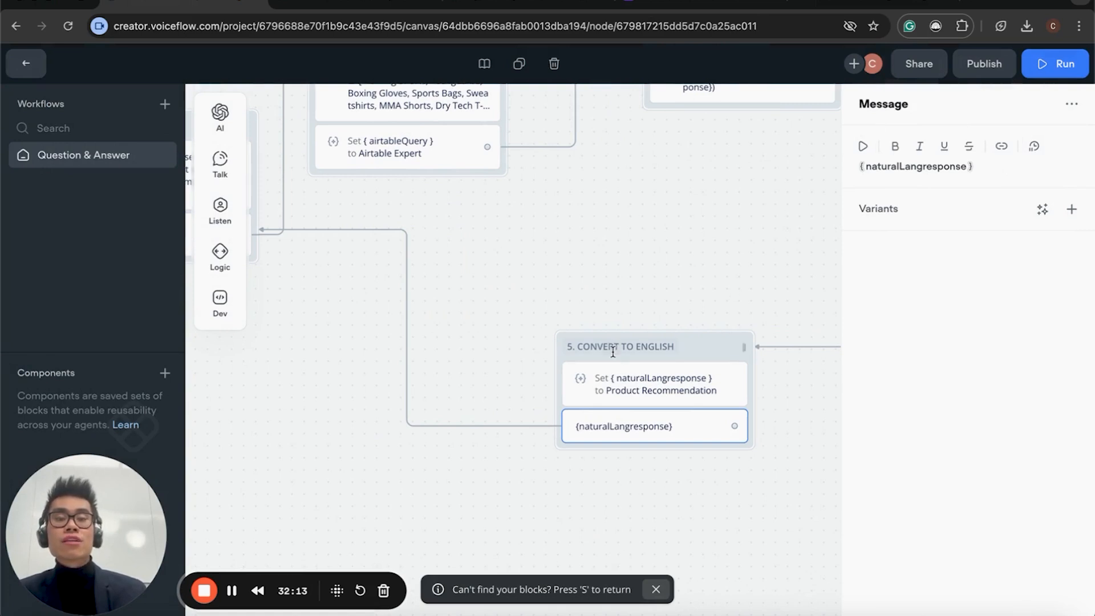
pyautogui.scroll(-3, 612, 349)
pyautogui.hscroll(-3, 616, 353)
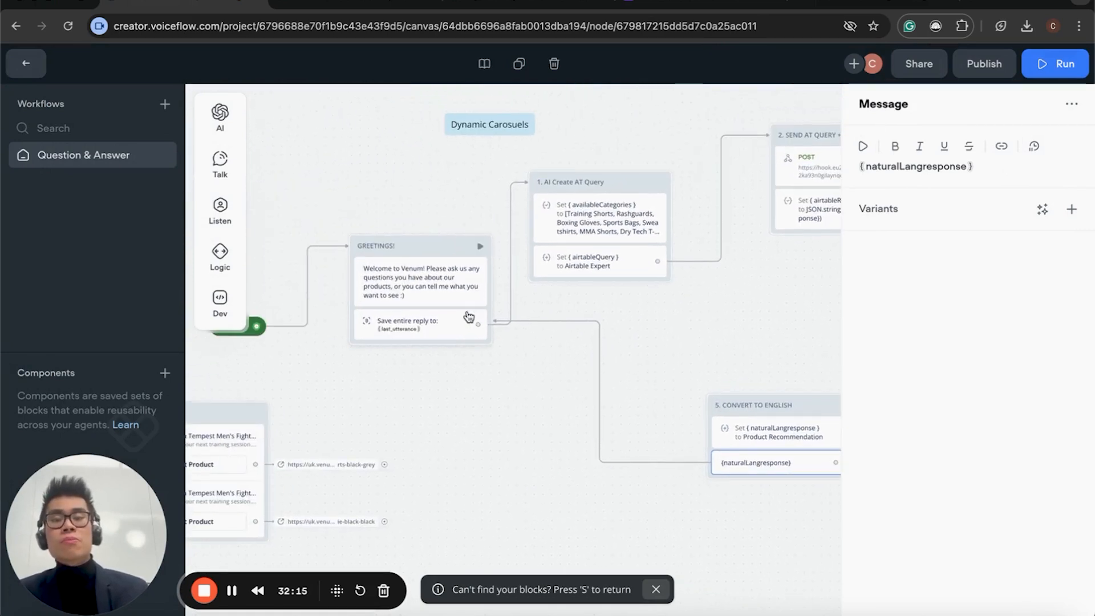
pyautogui.moveTo(478, 325)
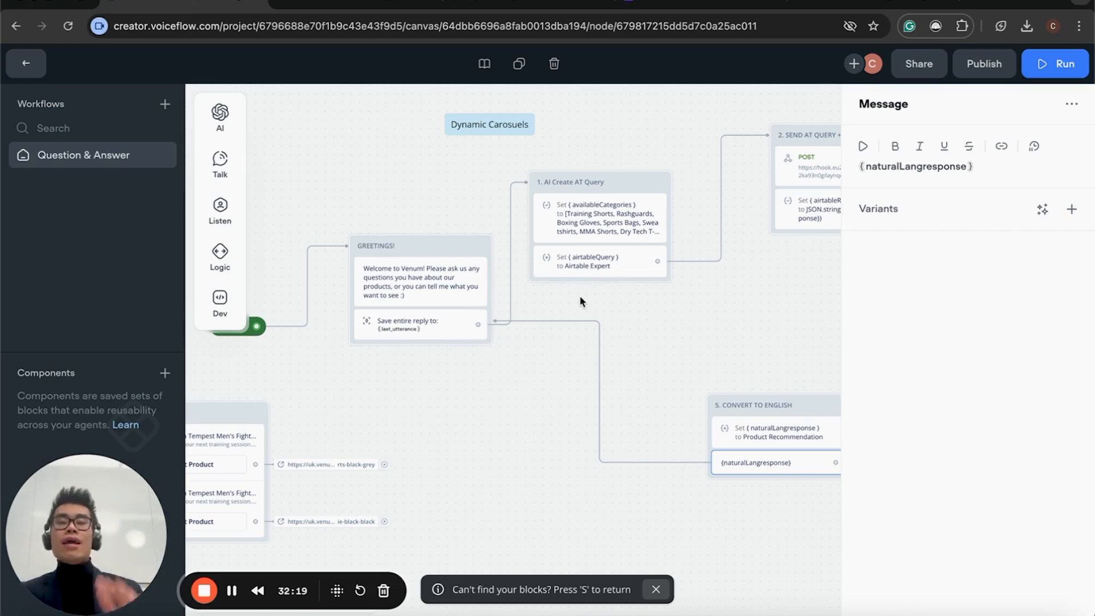
pyautogui.click(688, 294)
pyautogui.scroll(-3, 687, 294)
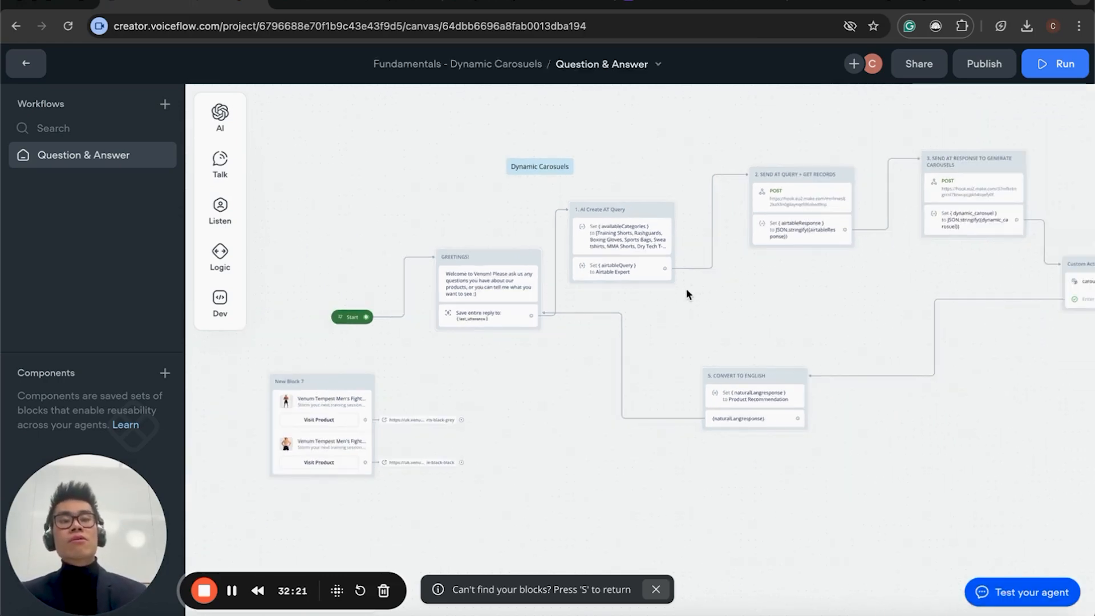
# Zoom out and pan across the full Question & Answer workflow canvas
pyautogui.scroll(-3, 687, 294)
pyautogui.hscroll(2, 688, 295)
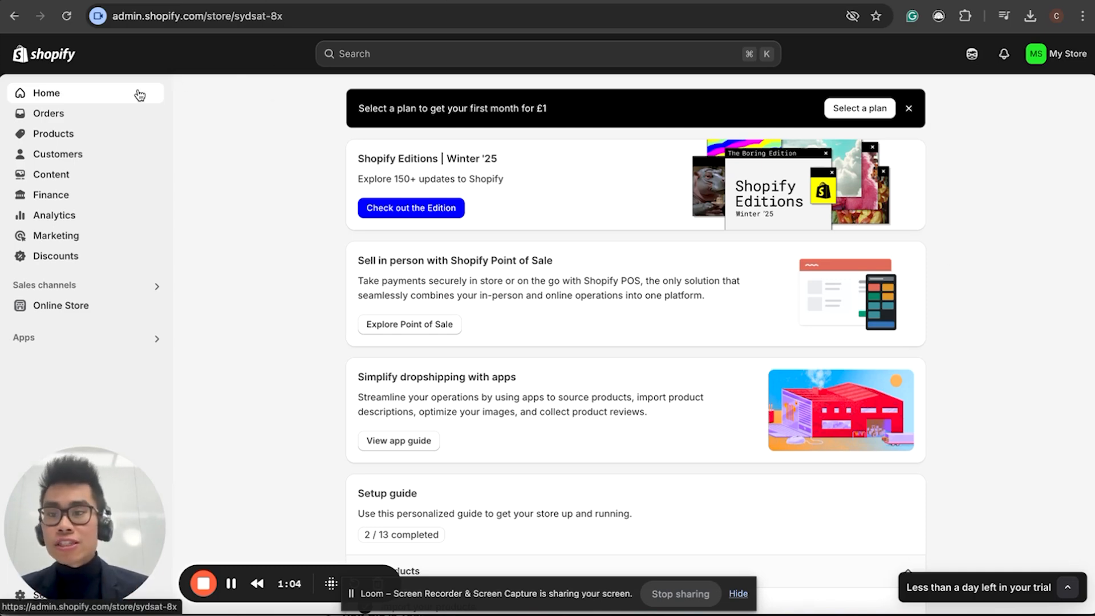
# Download the sample CSV from Products > Import and open product_template (3).csv
pyautogui.click(118, 137)
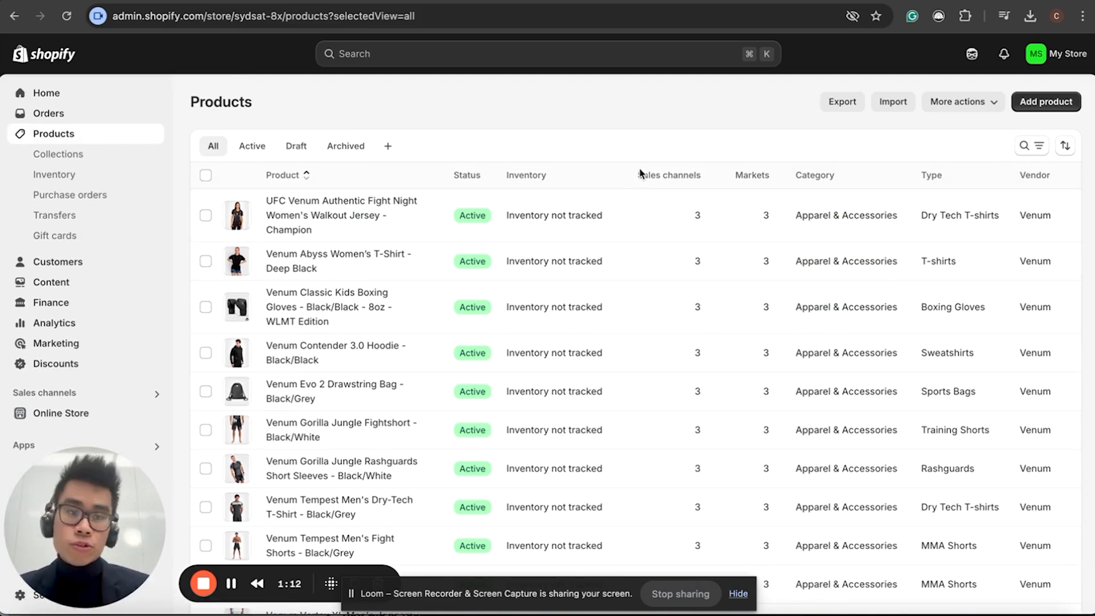
pyautogui.click(893, 103)
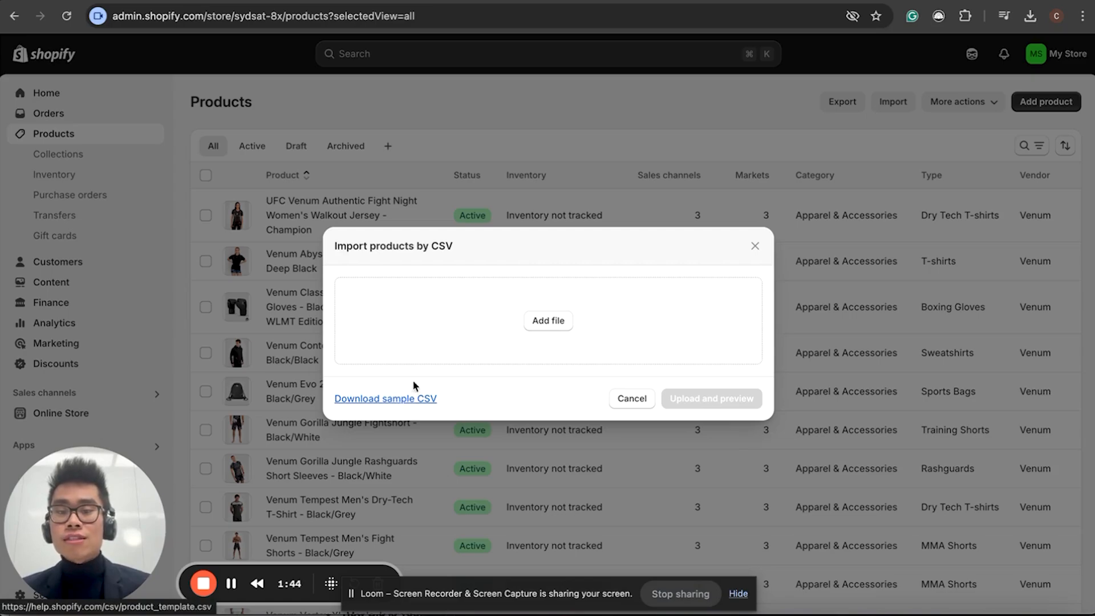
pyautogui.click(407, 400)
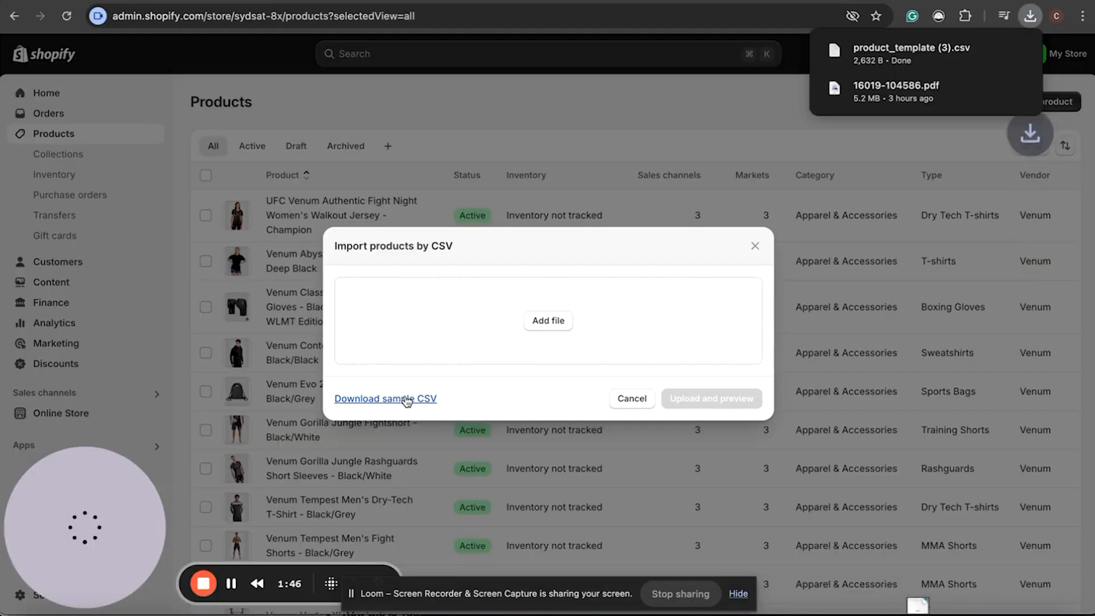
pyautogui.click(937, 63)
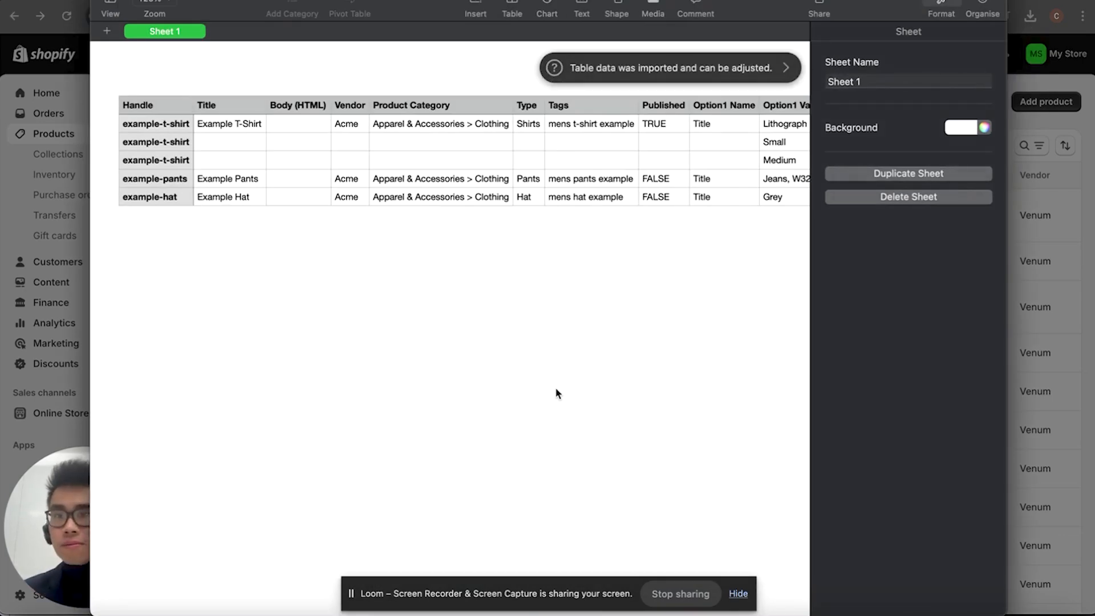
# Point out the template's Handle, Title, Body (HTML), Vendor and Product Category columns
pyautogui.hscroll(3, 576, 133)
pyautogui.hscroll(4, 576, 133)
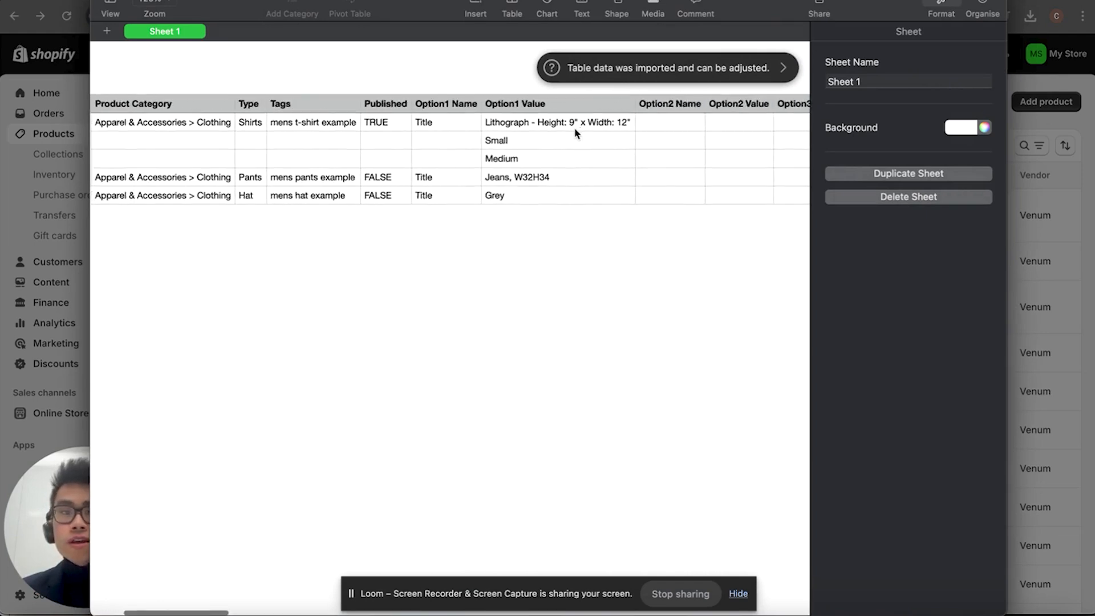
pyautogui.hscroll(-6, 548, 188)
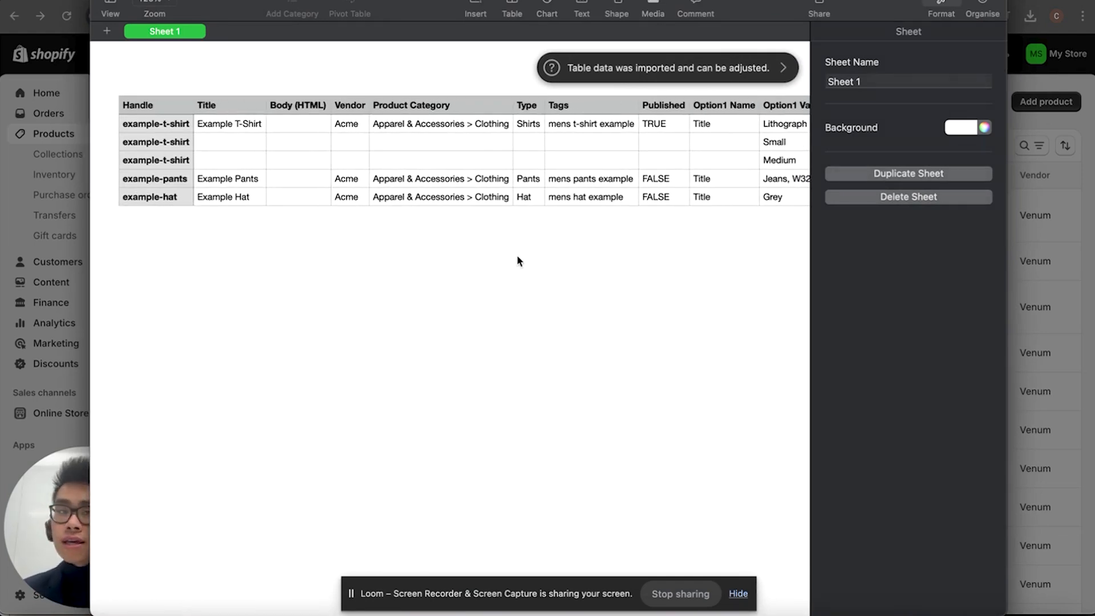
pyautogui.hscroll(5, 306, 117)
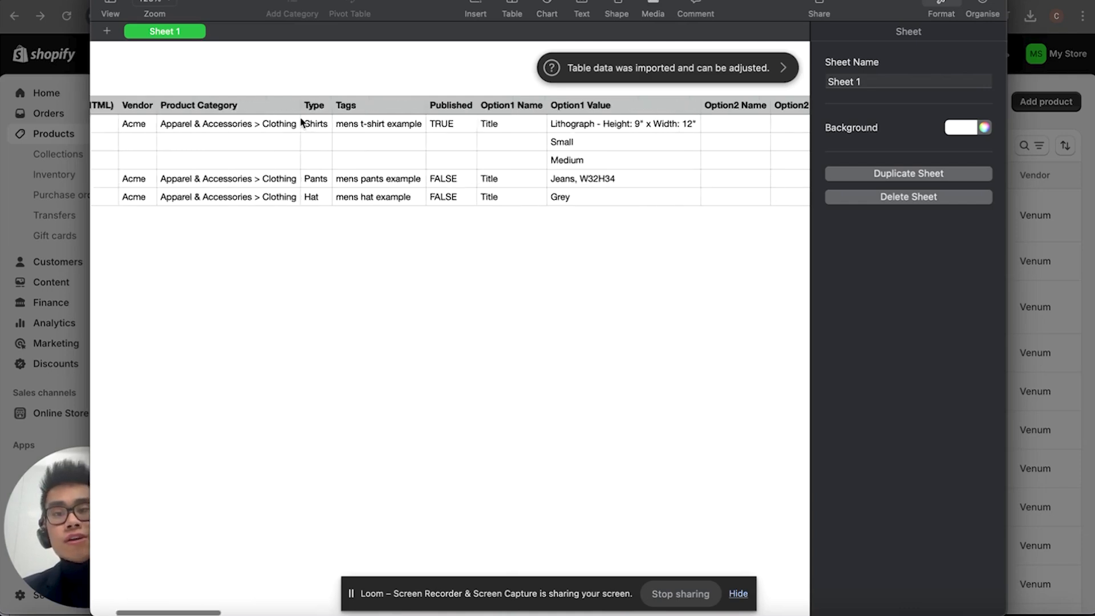
pyautogui.hscroll(-5, 305, 117)
pyautogui.click(143, 112)
pyautogui.click(228, 110)
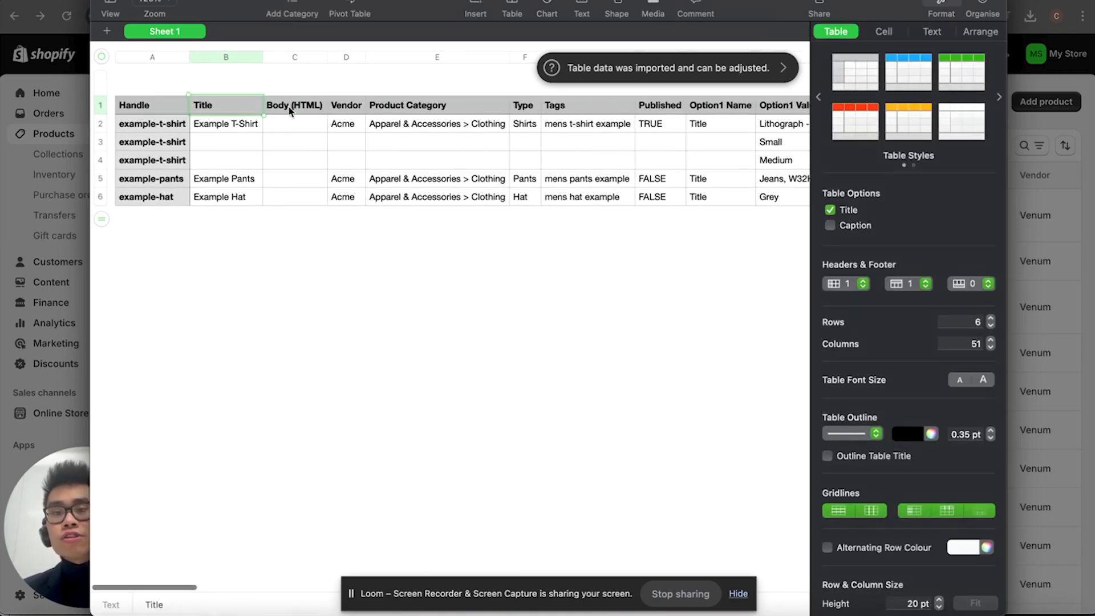
pyautogui.click(290, 109)
pyautogui.click(350, 111)
pyautogui.click(411, 109)
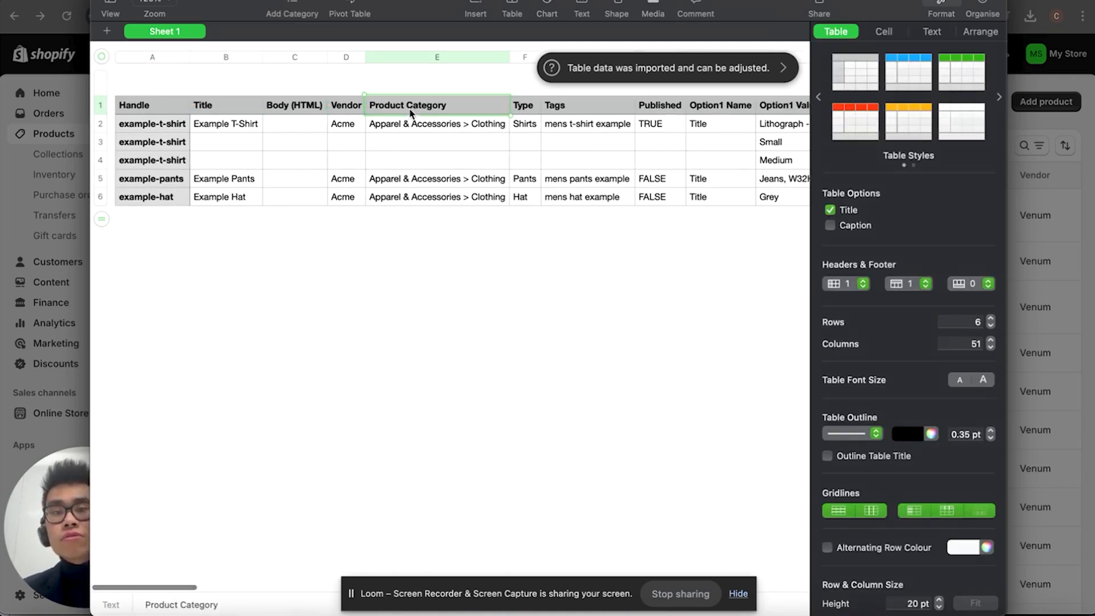
# Point out the Type and Tags columns, then move the spreadsheet aside to reveal the products list
pyautogui.hscroll(2, 411, 108)
pyautogui.click(441, 108)
pyautogui.click(501, 106)
pyautogui.hscroll(6, 501, 106)
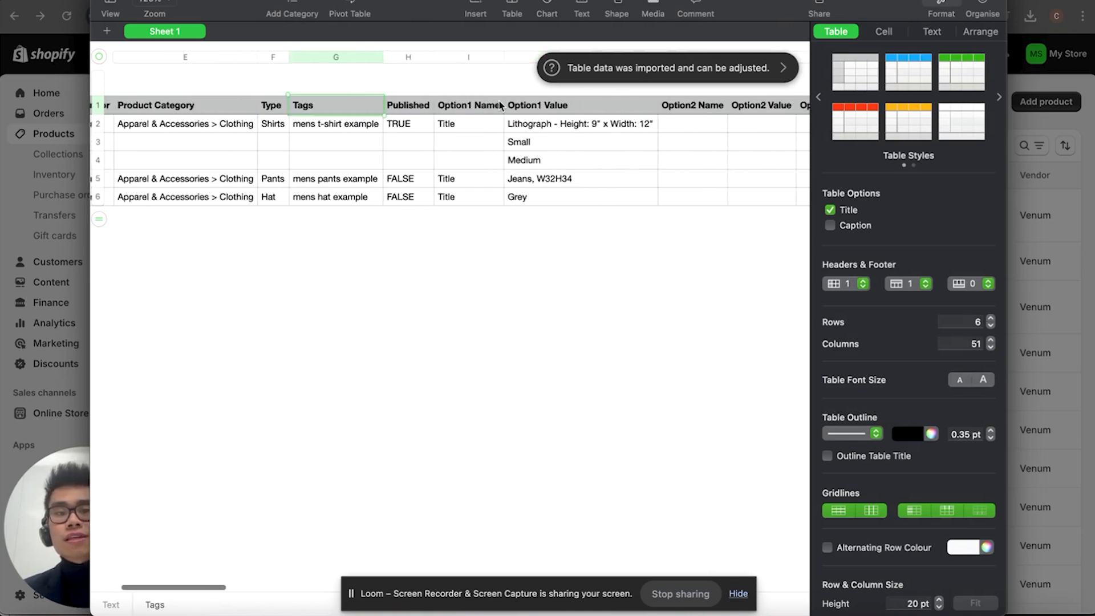
pyautogui.hscroll(-8, 500, 106)
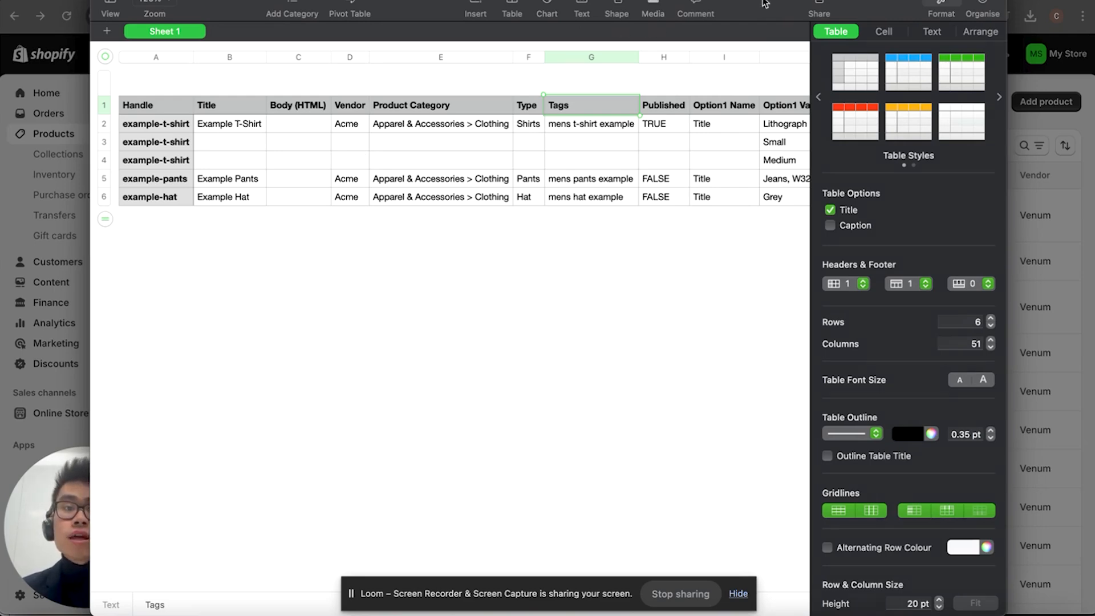
pyautogui.moveTo(765, 4); pyautogui.dragTo(914, 4)
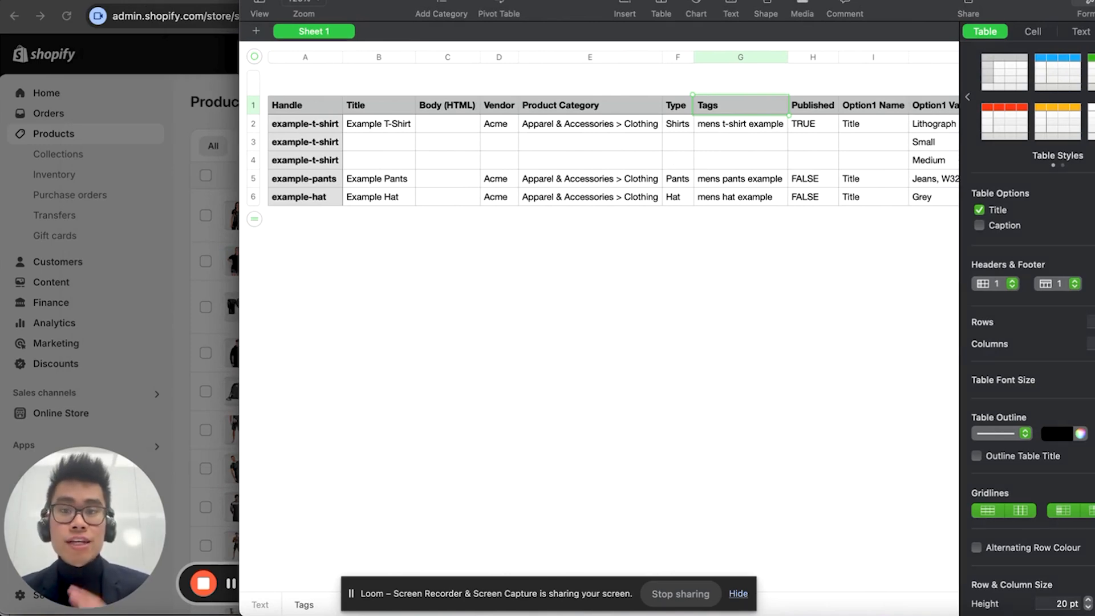
# Return to Shopify and close the CSV import dialog
pyautogui.press('super+Tab')
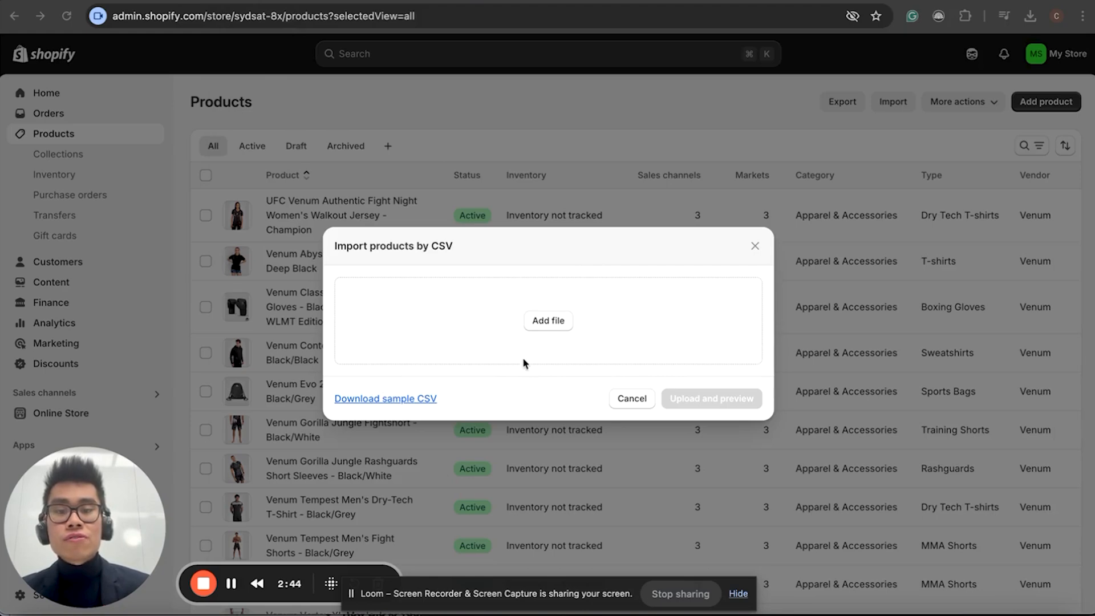
pyautogui.click(755, 246)
pyautogui.scroll(-2, 572, 274)
pyautogui.scroll(2, 572, 274)
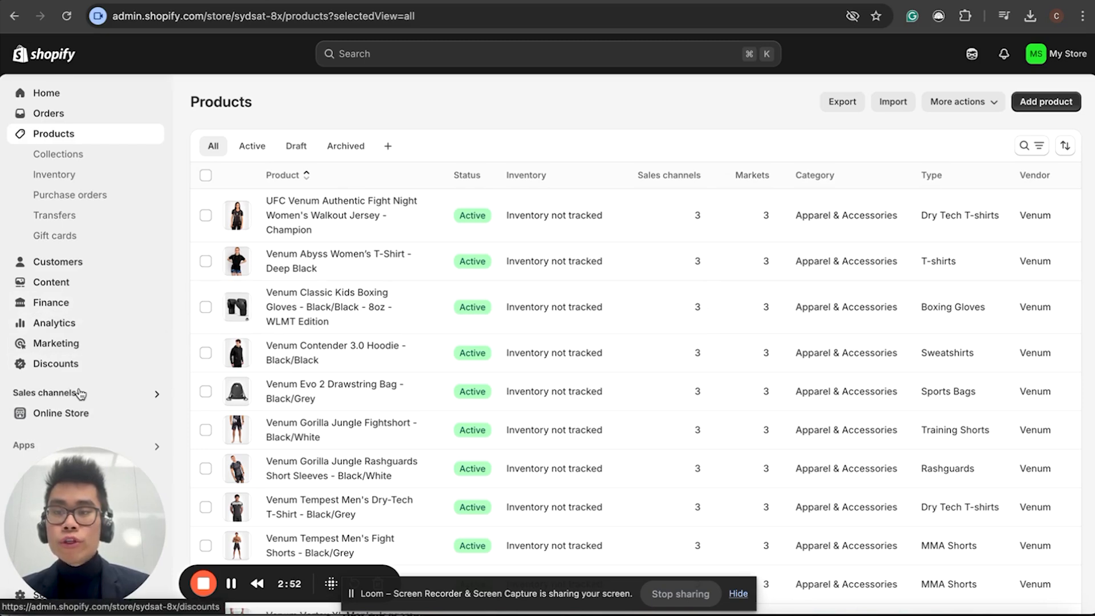
pyautogui.moveTo(102, 502); pyautogui.dragTo(917, 482)
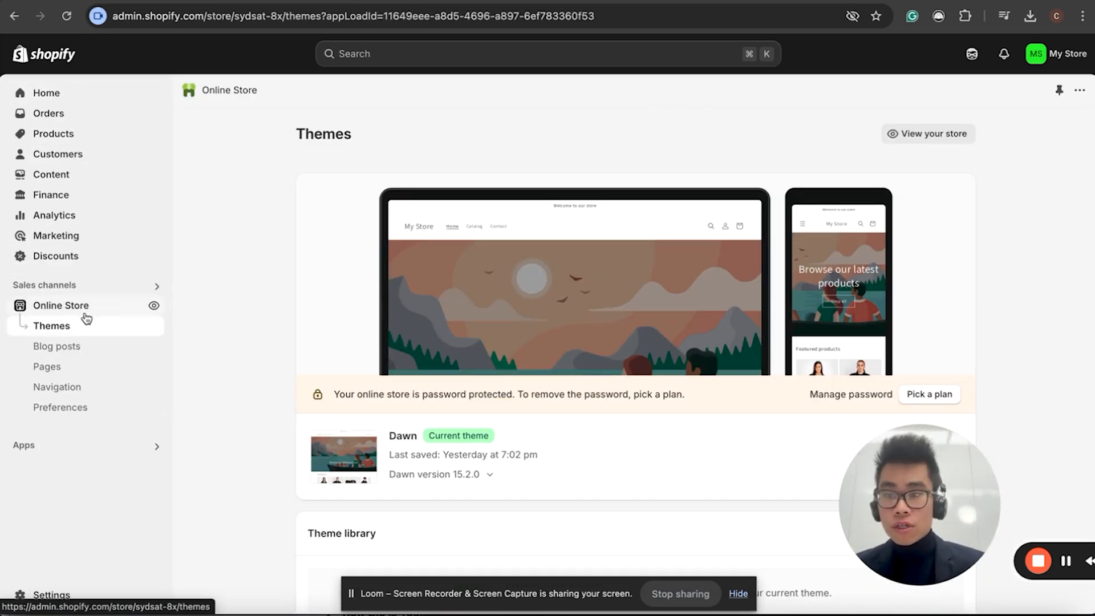
# Choose Edit code from the Dawn theme's options menu on the Themes page
pyautogui.scroll(-3, 496, 359)
pyautogui.scroll(-4, 496, 359)
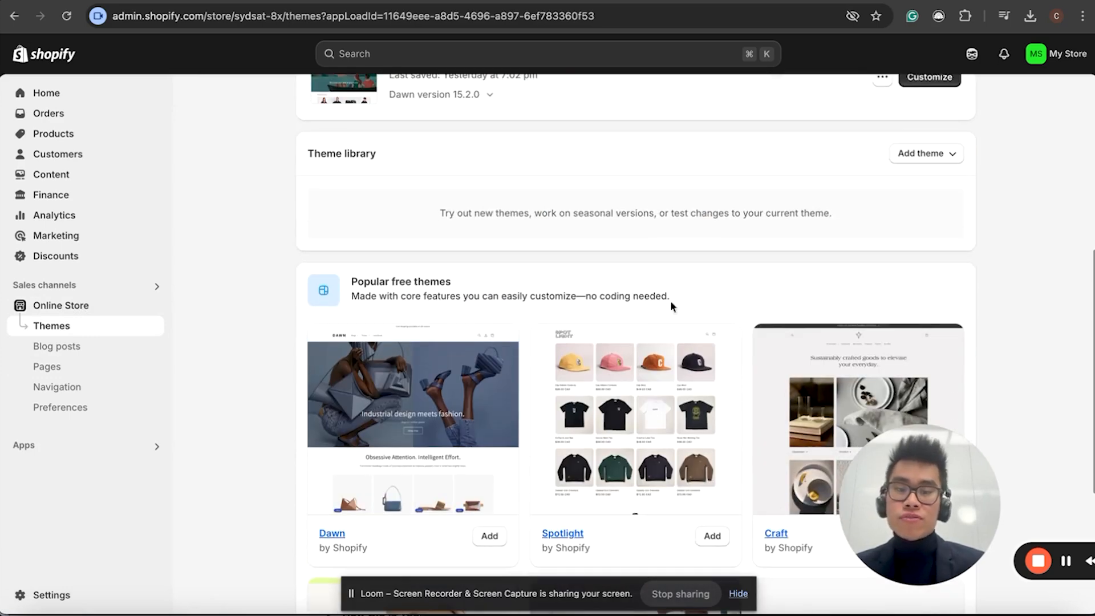
pyautogui.scroll(4, 661, 337)
pyautogui.scroll(2, 516, 430)
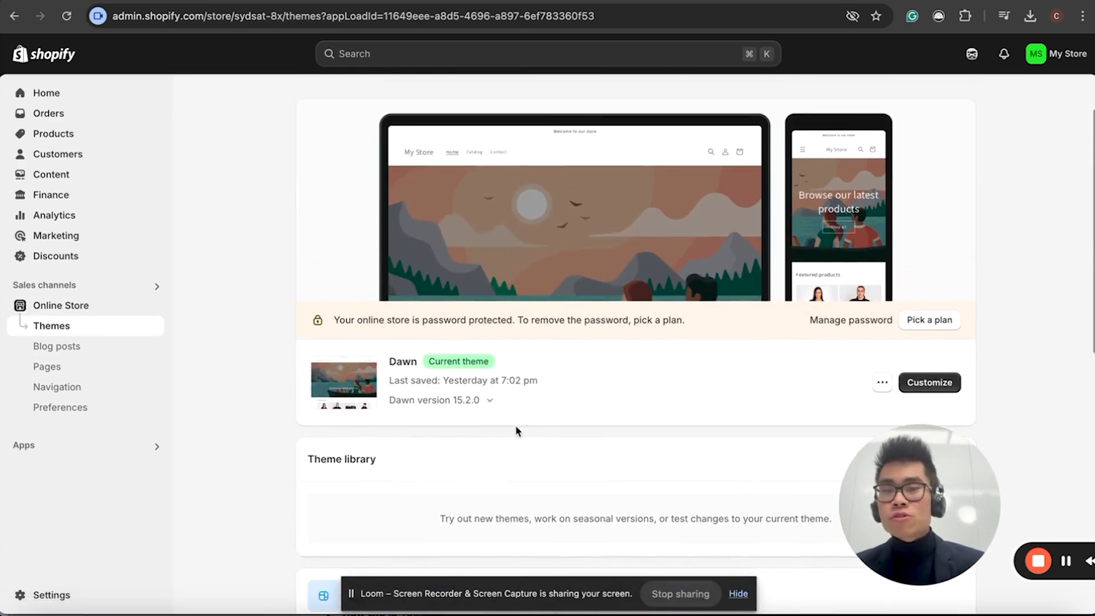
pyautogui.scroll(1, 515, 430)
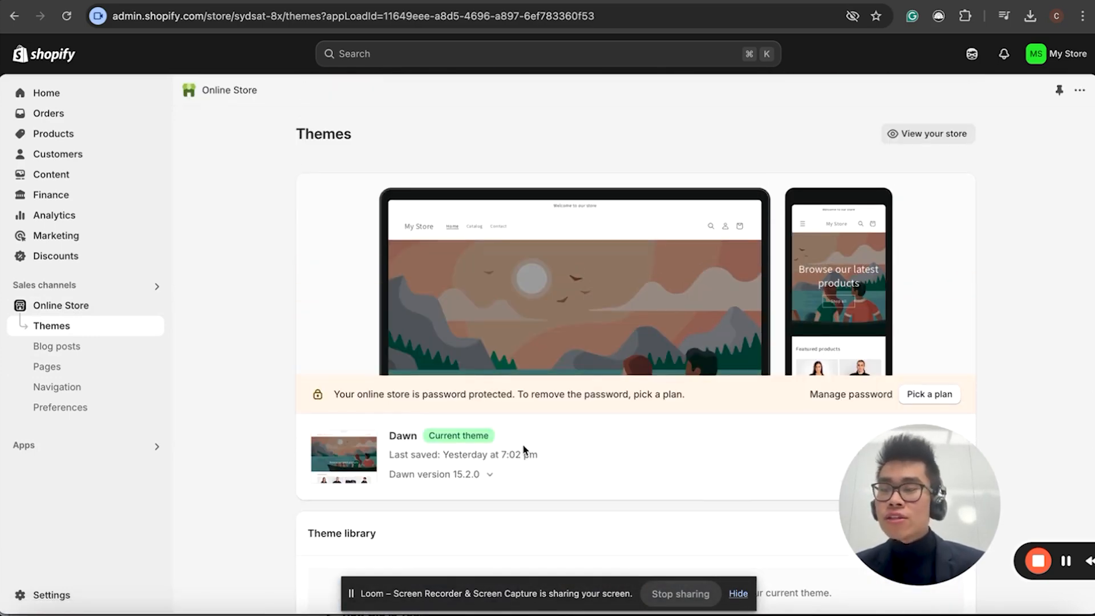
pyautogui.scroll(-10, 523, 449)
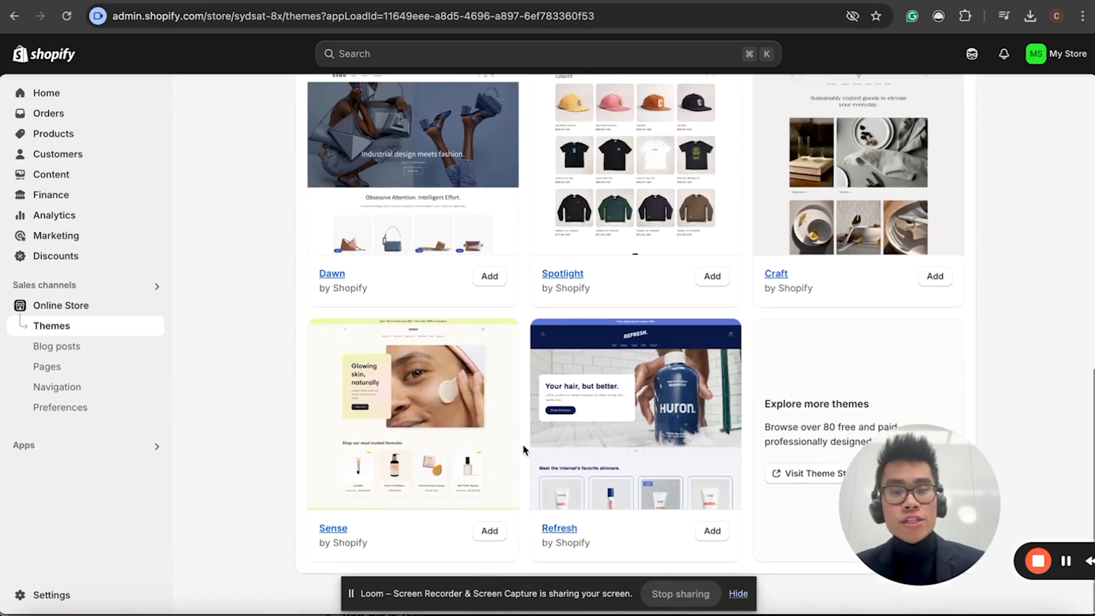
pyautogui.scroll(5, 523, 449)
pyautogui.scroll(3, 522, 443)
pyautogui.click(882, 283)
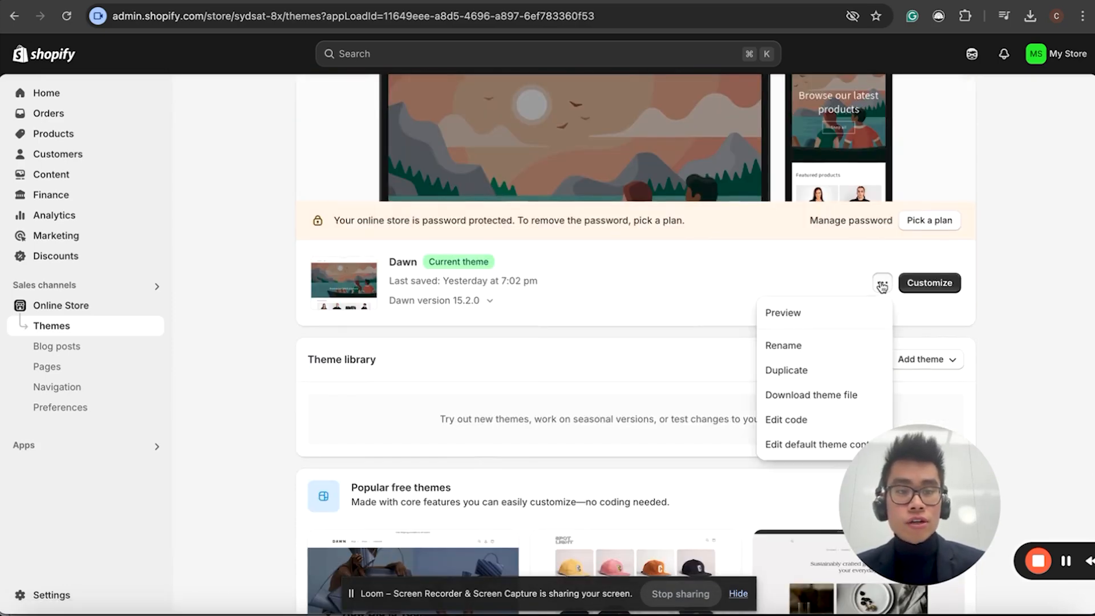
pyautogui.scroll(-1, 821, 355)
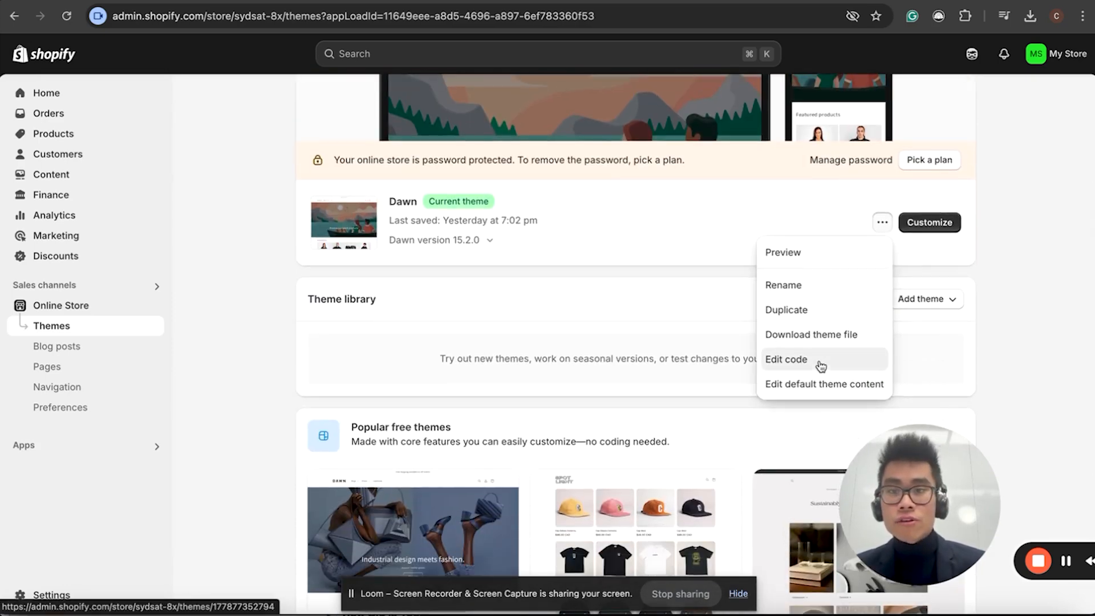
pyautogui.click(821, 365)
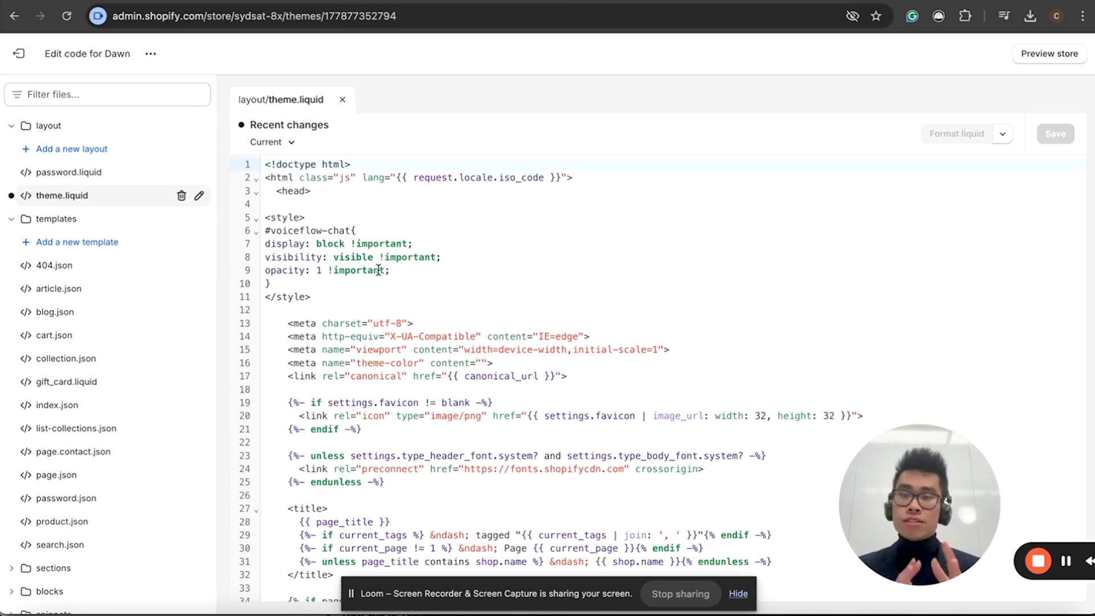
# Hide the Loom sharing bar and switch to the Voiceflow agent's Home workflow canvas
pyautogui.click(749, 595)
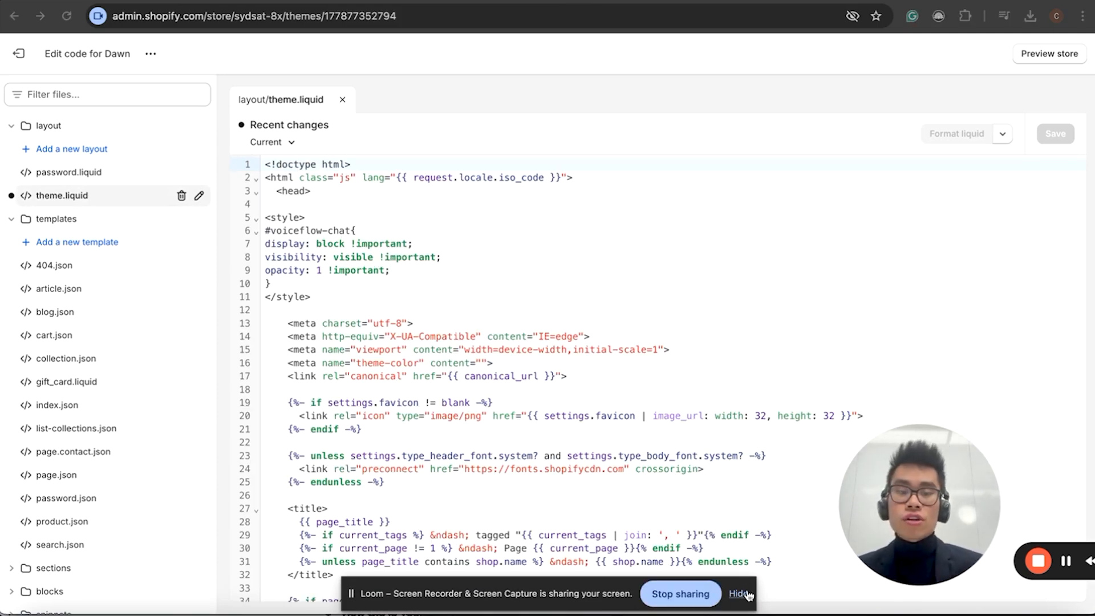
pyautogui.click(749, 596)
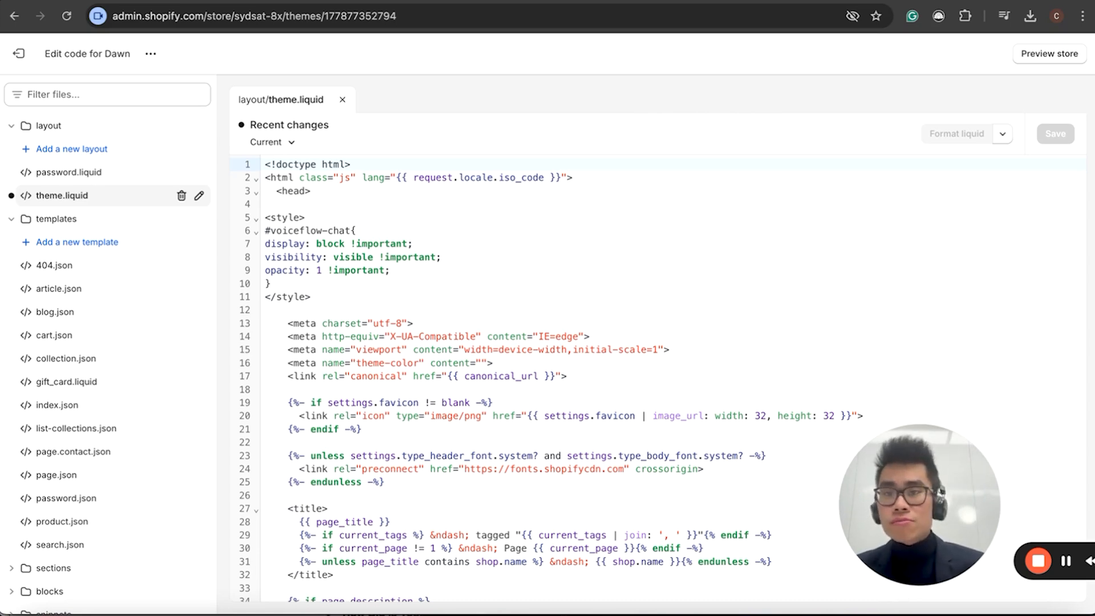
pyautogui.hotkey('ctrl', 'Tab')
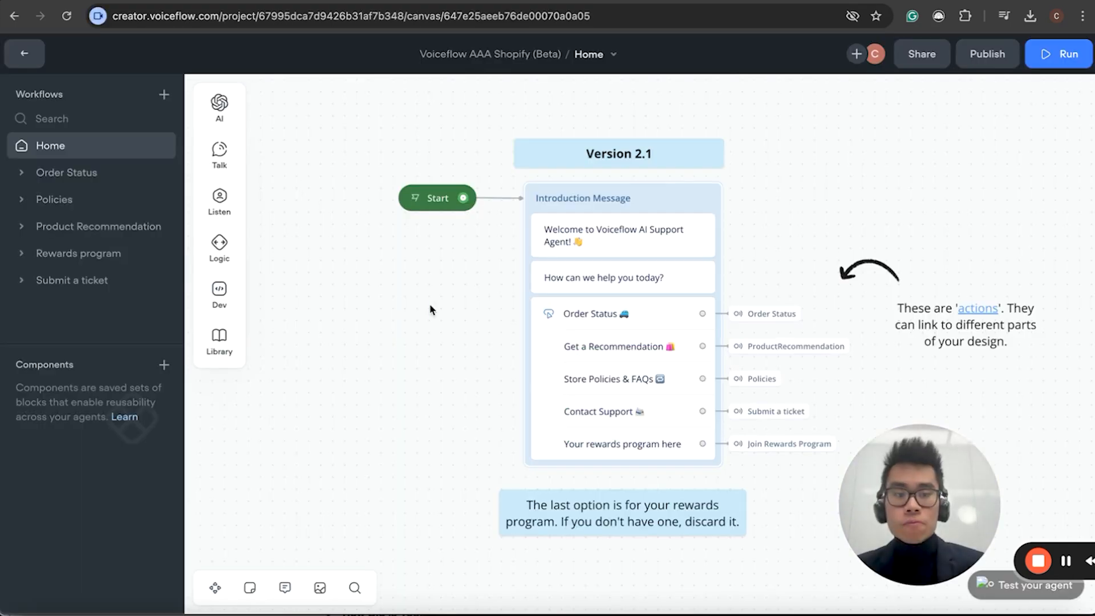
# Copy the Widget integration's installation code, confirming private mode is turned off
pyautogui.scroll(-2, 430, 303)
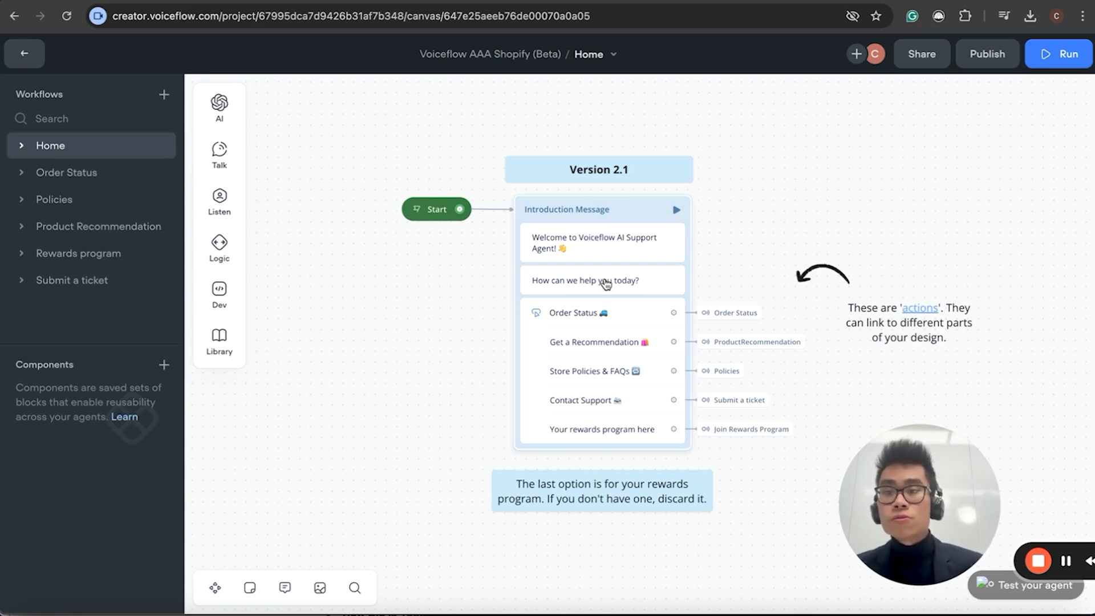
pyautogui.click(29, 61)
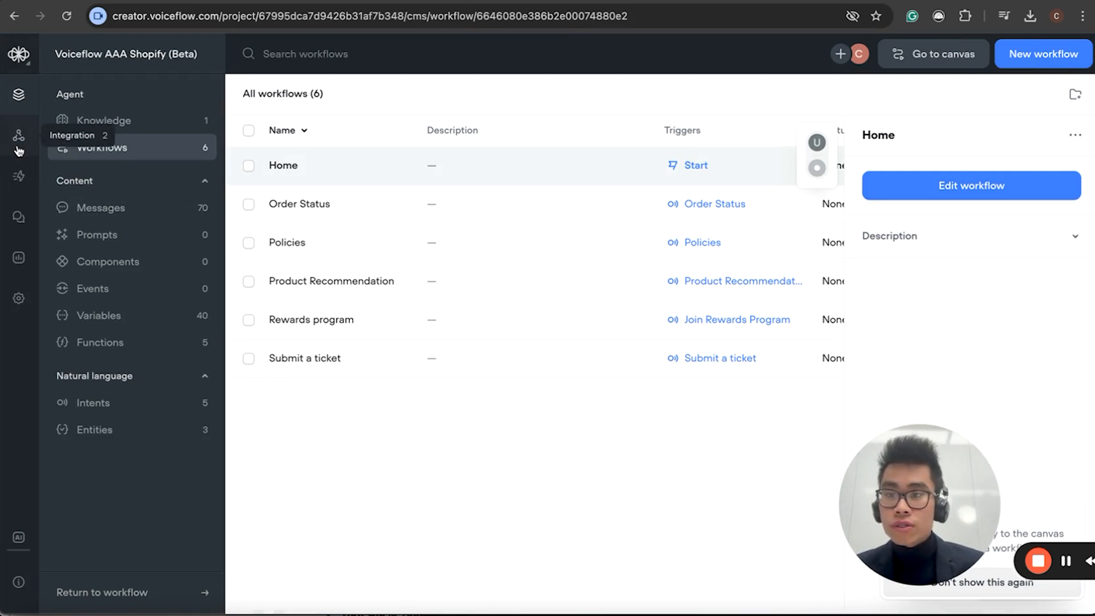
pyautogui.click(18, 147)
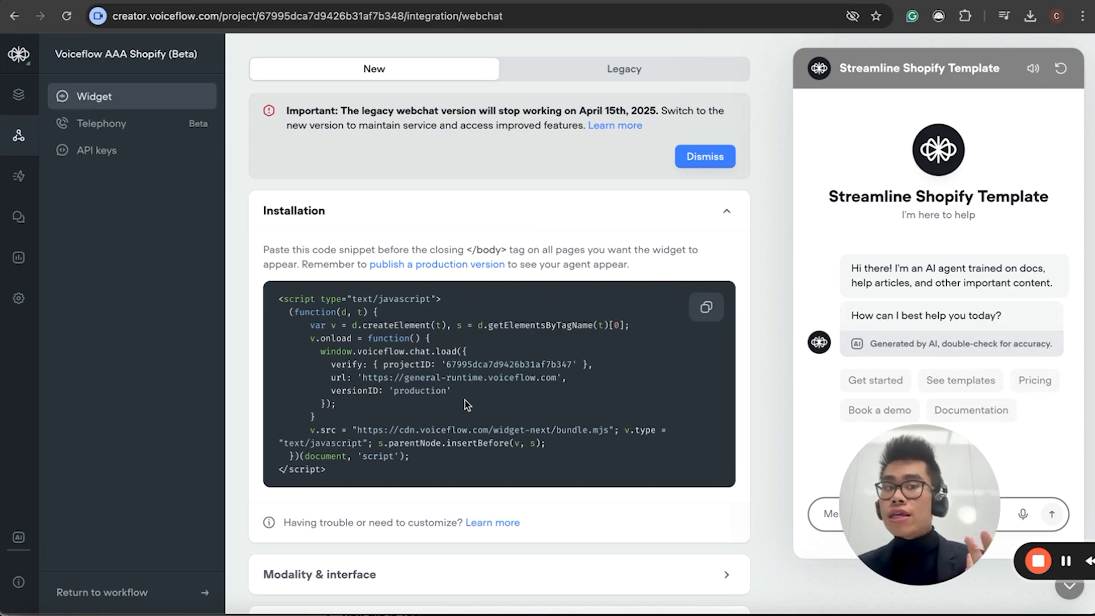
pyautogui.click(702, 308)
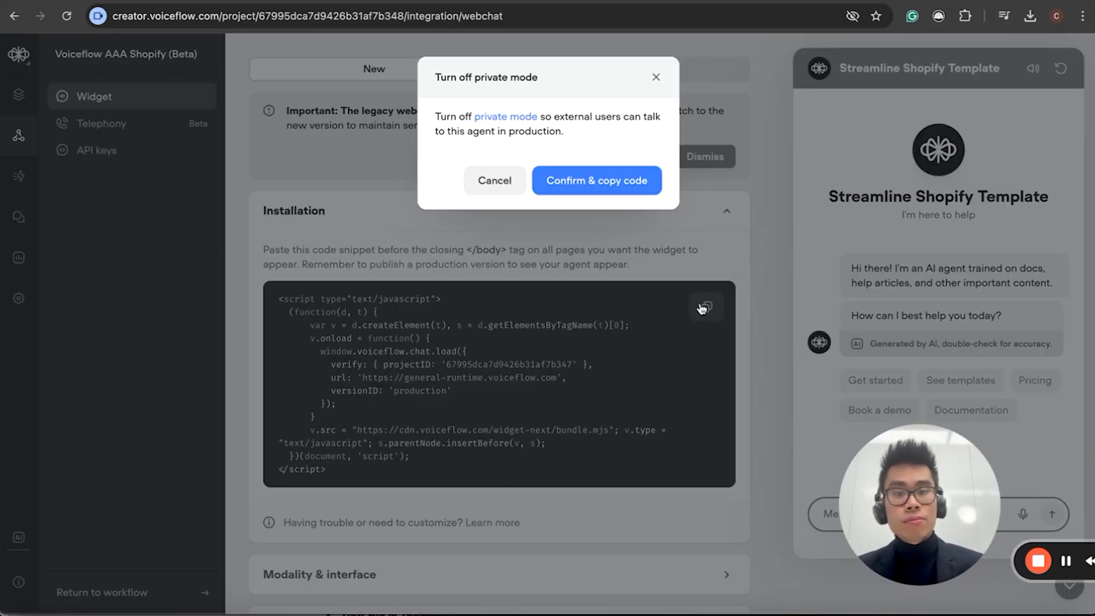
pyautogui.click(570, 179)
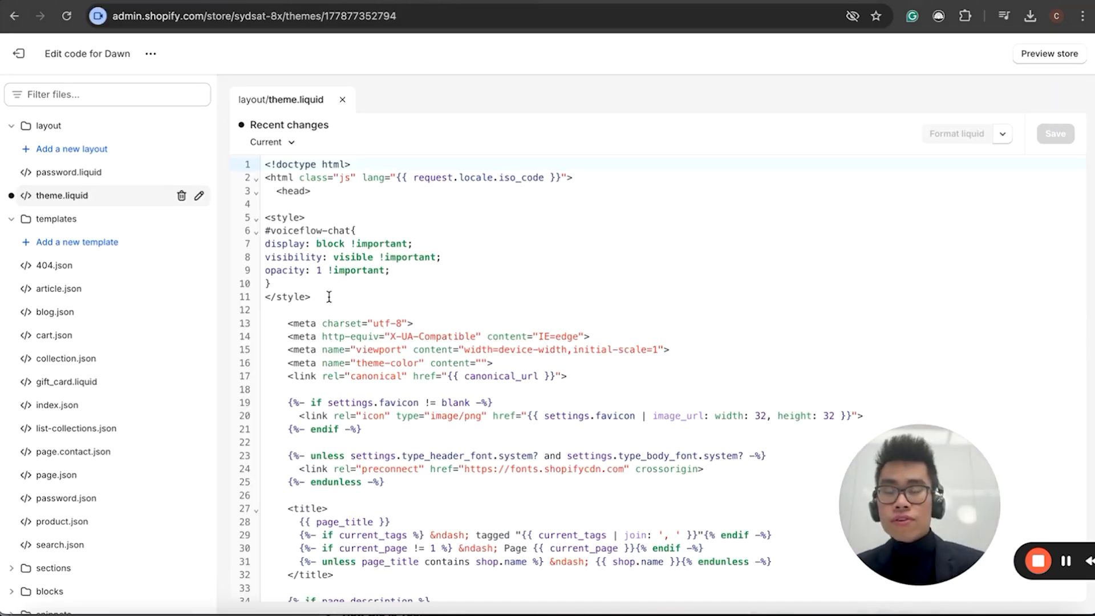
pyautogui.scroll(-5, 329, 296)
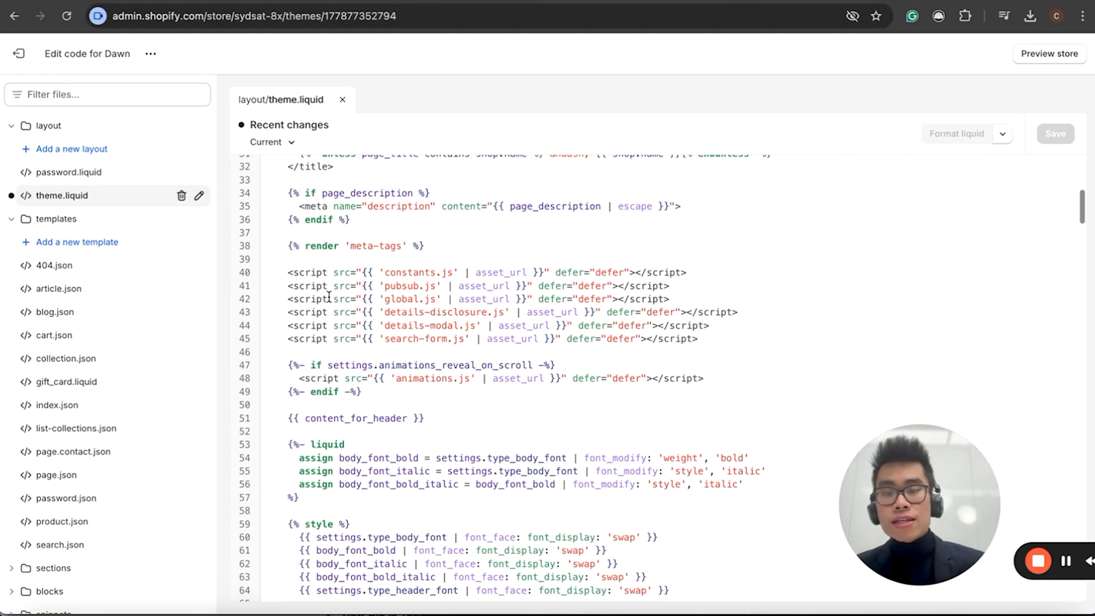
pyautogui.scroll(5, 329, 296)
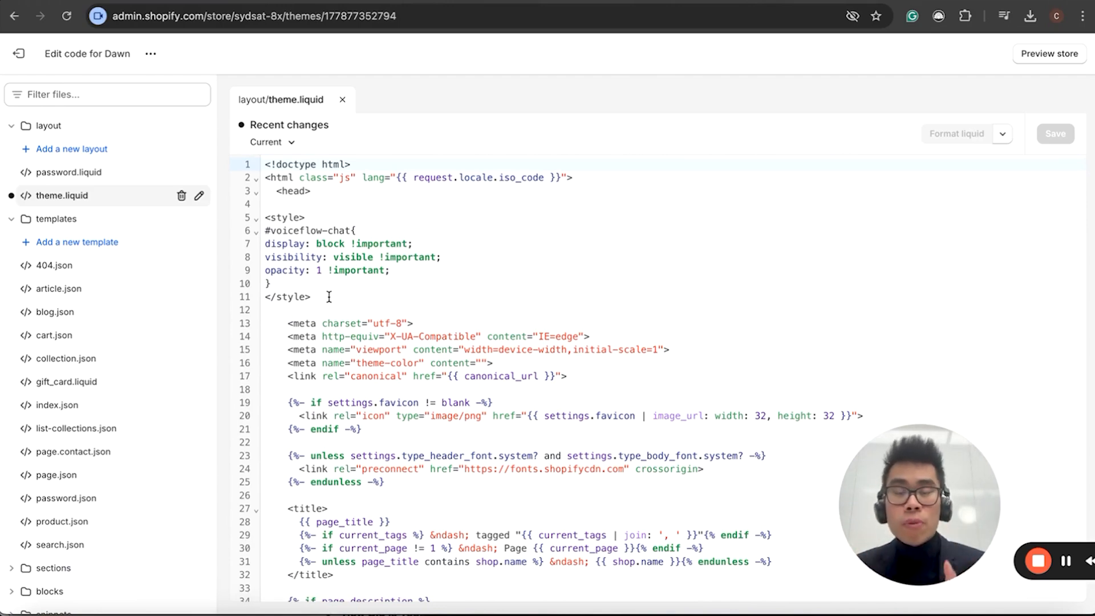
pyautogui.scroll(-12, 329, 297)
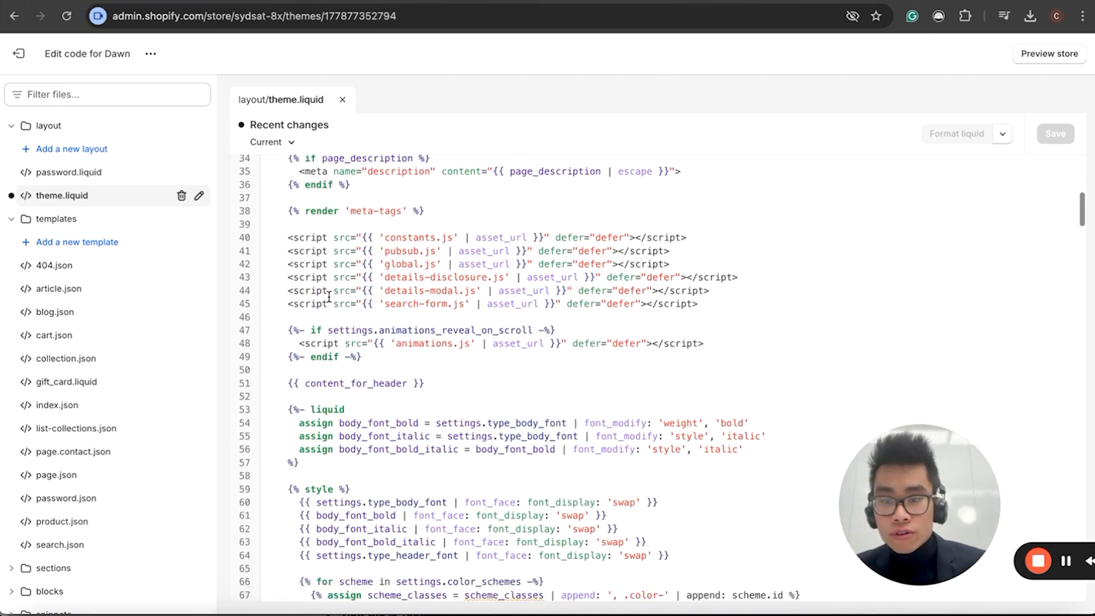
pyautogui.scroll(-10, 329, 297)
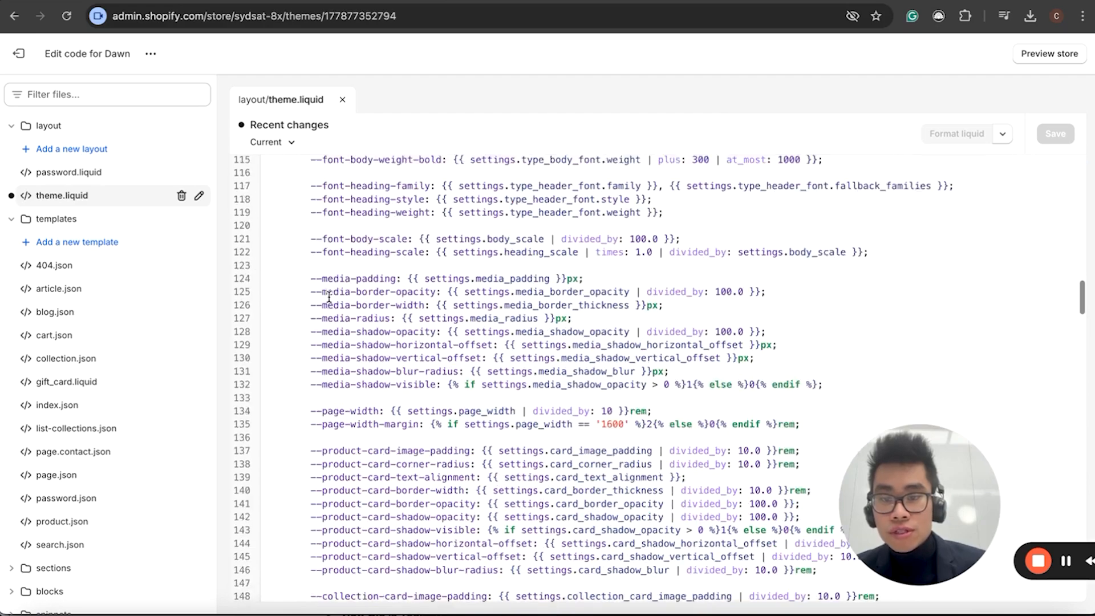
pyautogui.scroll(-15, 329, 297)
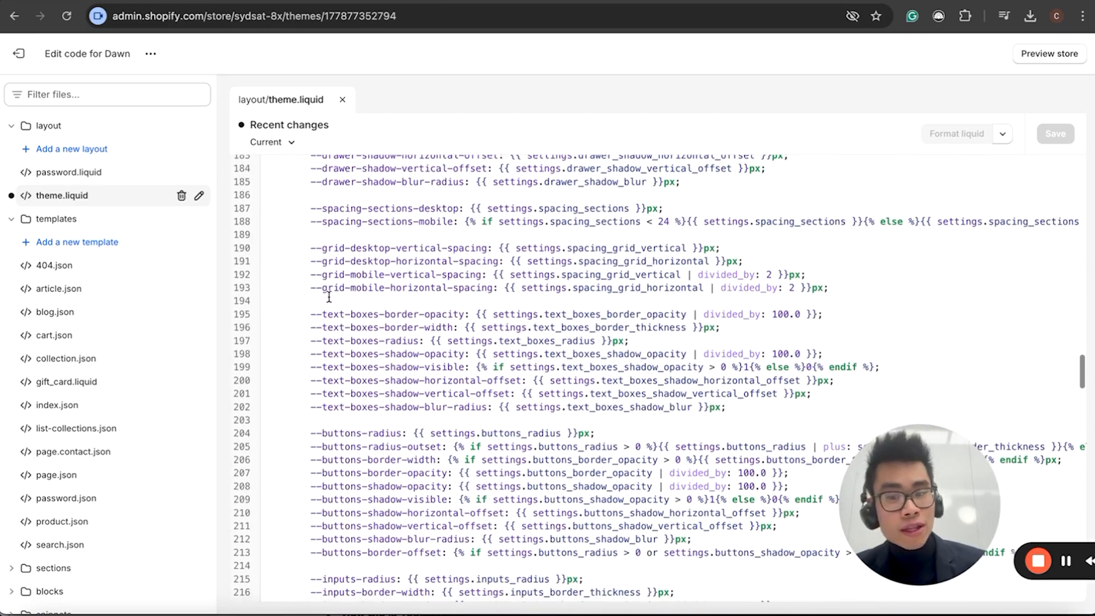
pyautogui.scroll(-4, 329, 297)
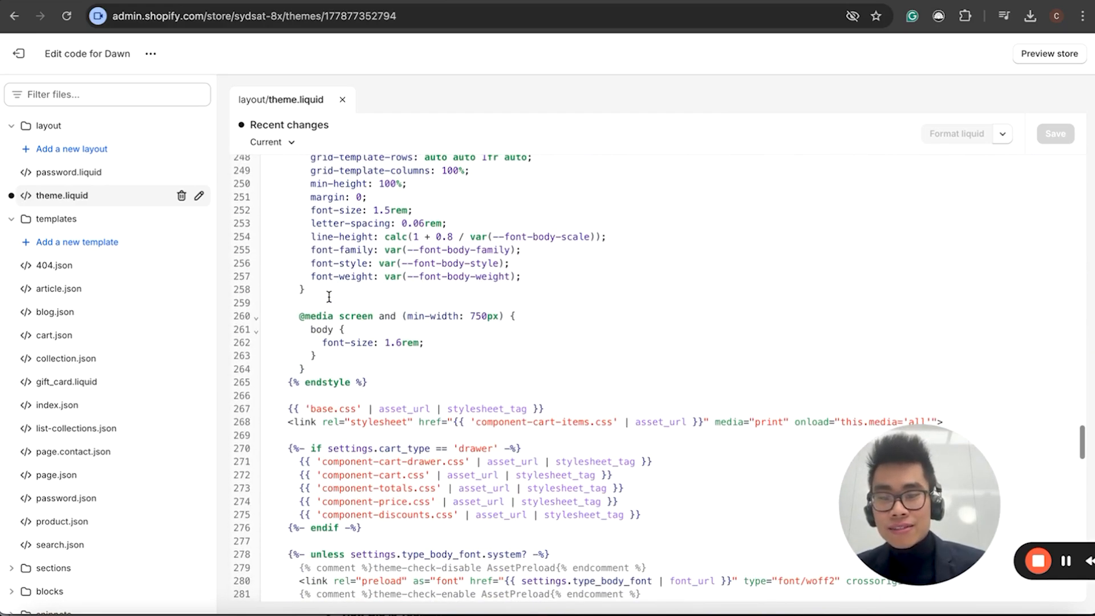
pyautogui.scroll(-2, 329, 297)
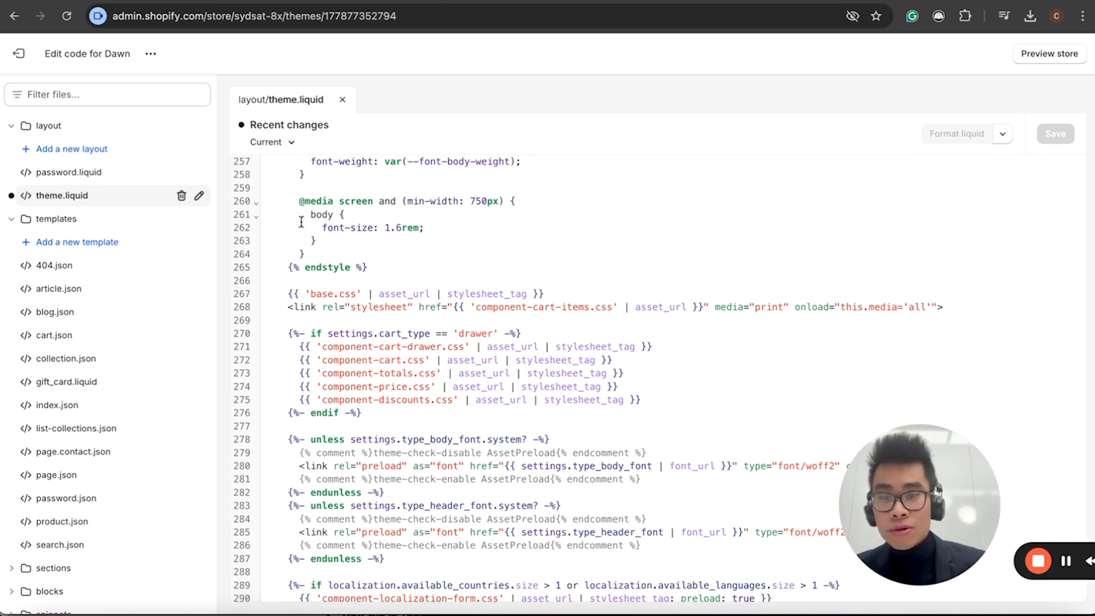
pyautogui.scroll(6, 317, 253)
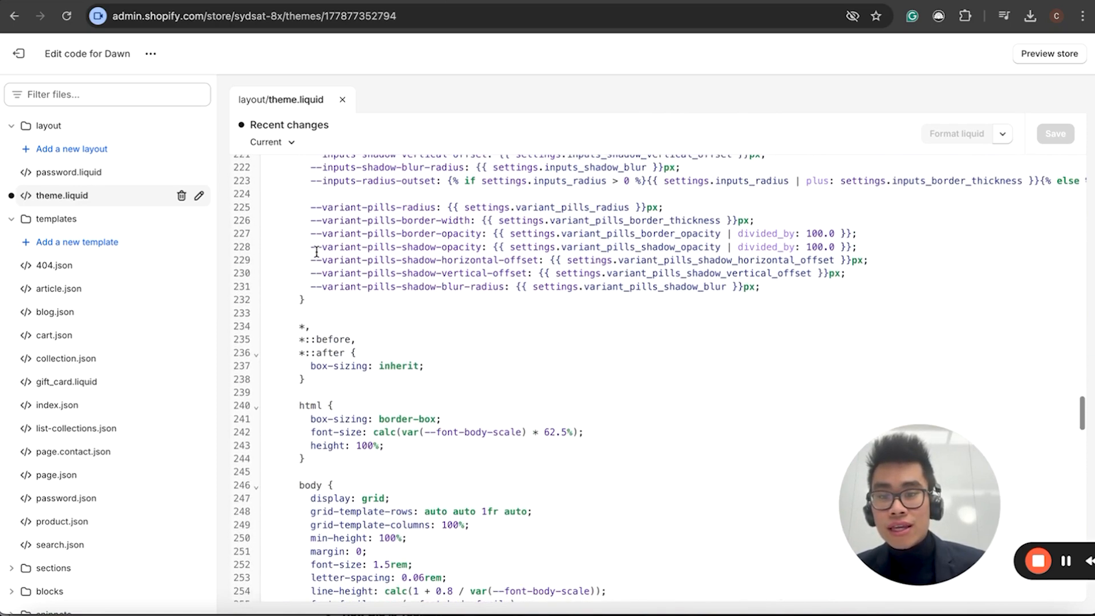
pyautogui.scroll(-3, 317, 252)
pyautogui.scroll(2, 325, 240)
pyautogui.click(338, 285)
pyautogui.write('<>')
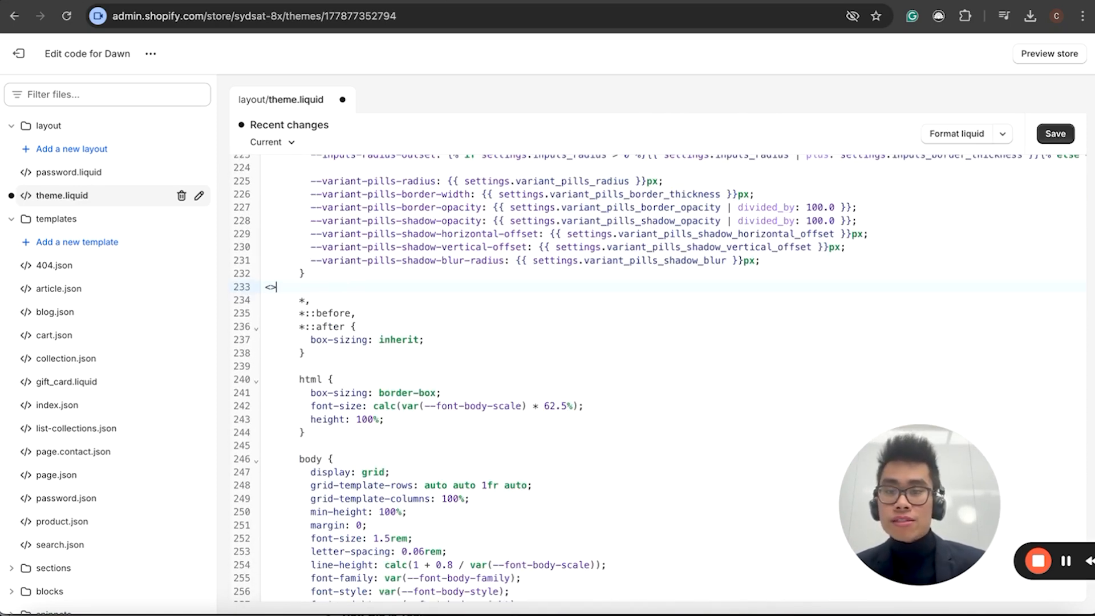
pyautogui.moveTo(277, 286); pyautogui.dragTo(265, 285)
pyautogui.press('BackSpace')
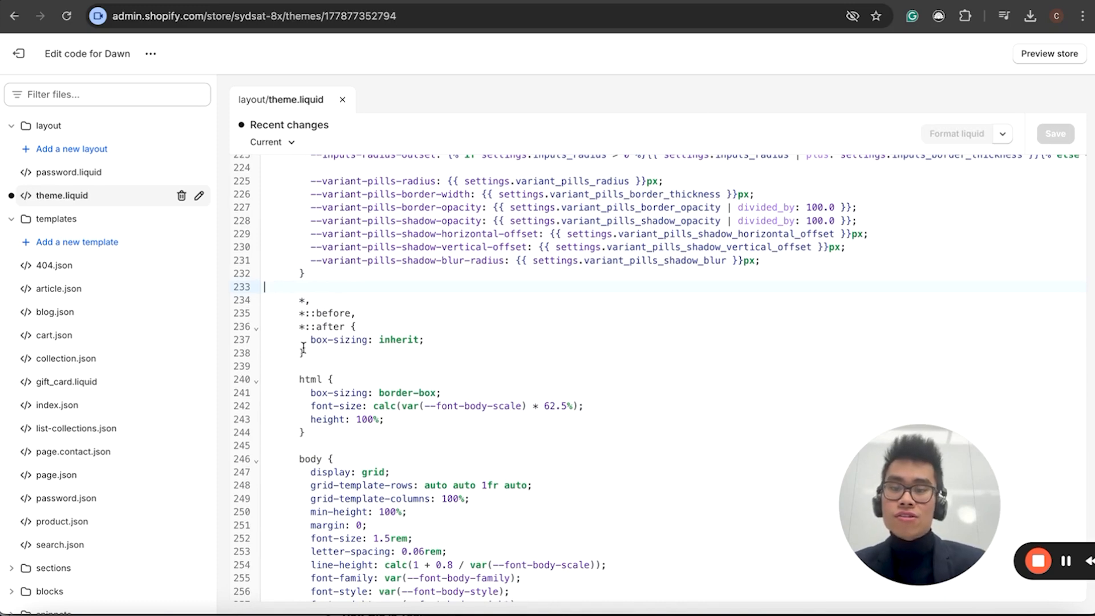
pyautogui.scroll(-12, 285, 363)
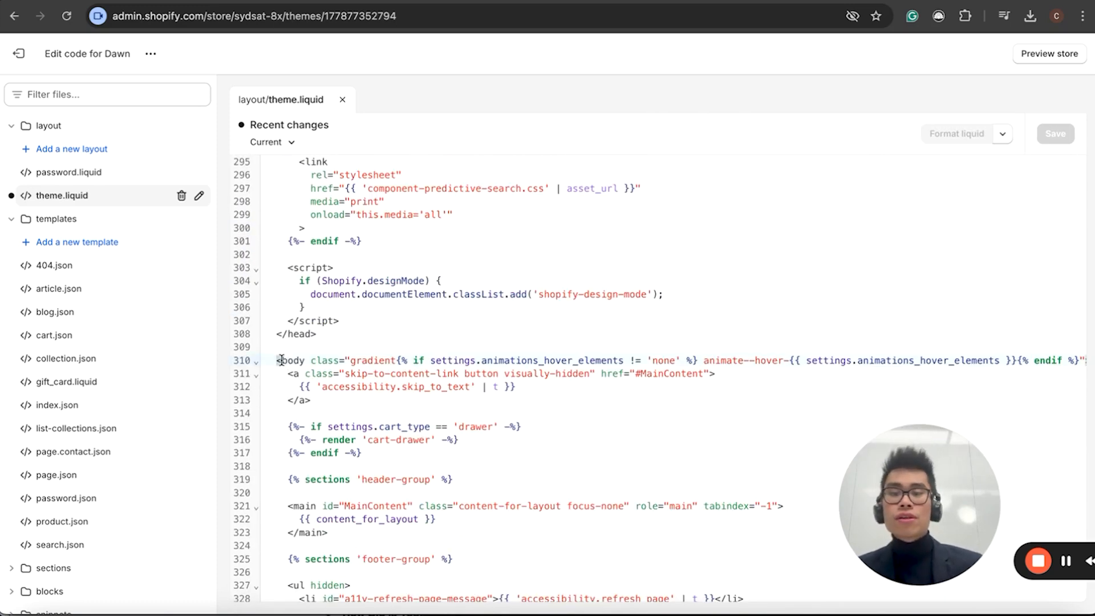
pyautogui.moveTo(271, 360); pyautogui.dragTo(311, 360)
pyautogui.scroll(-1, 328, 325)
pyautogui.scroll(-3, 328, 325)
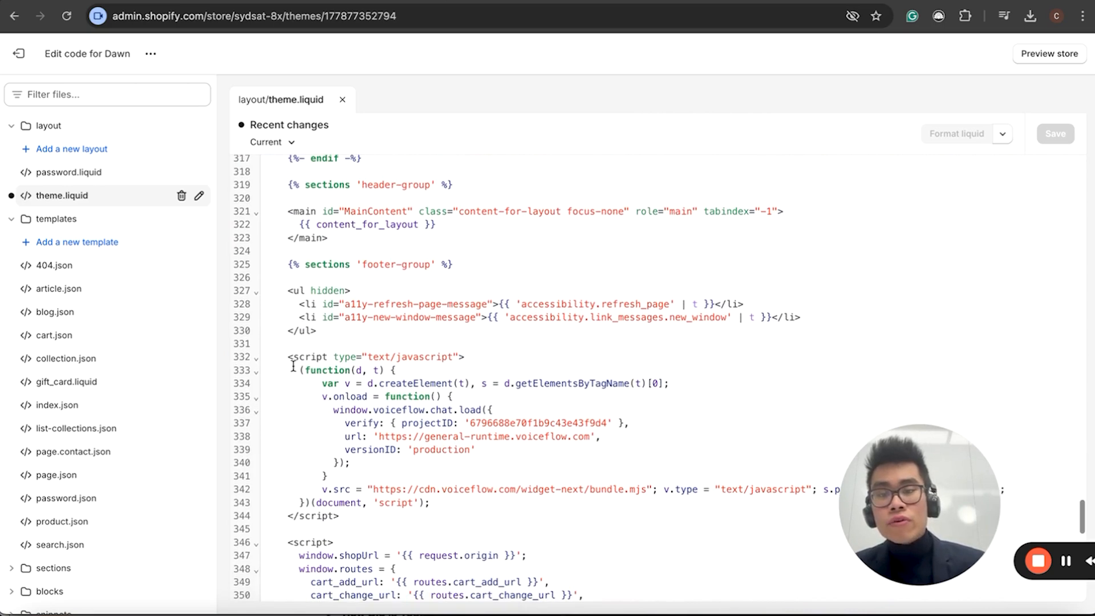
pyautogui.moveTo(287, 358); pyautogui.dragTo(393, 517)
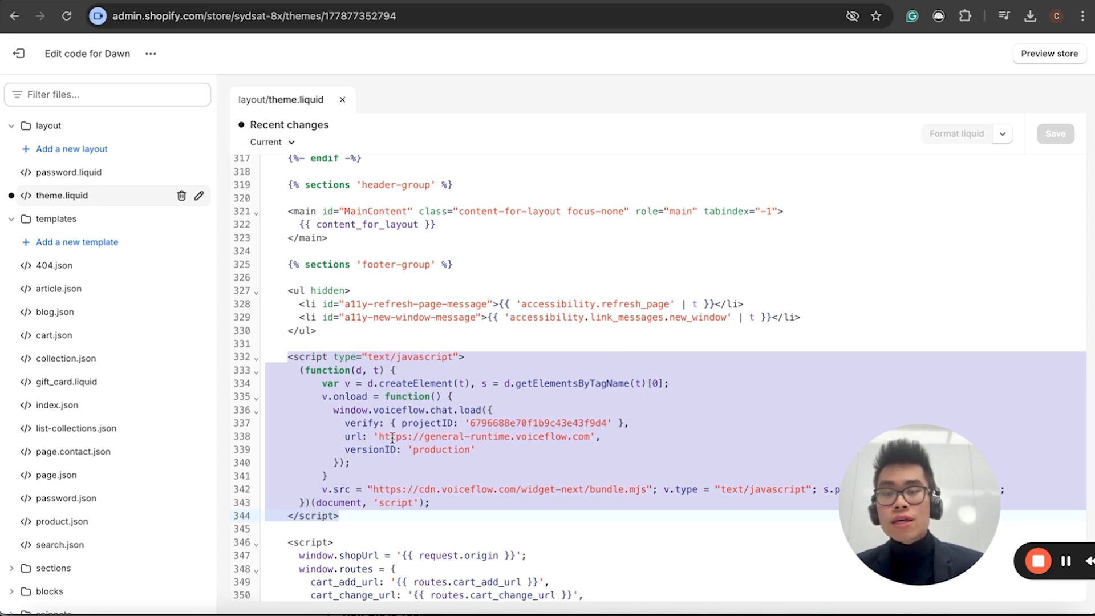
pyautogui.scroll(-2, 350, 488)
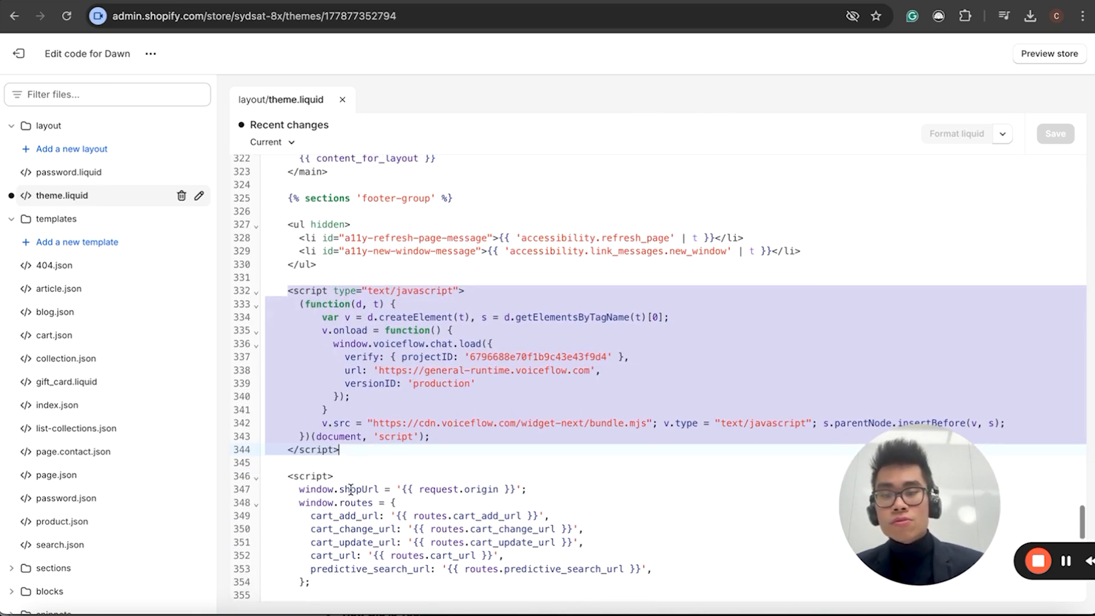
pyautogui.click(335, 279)
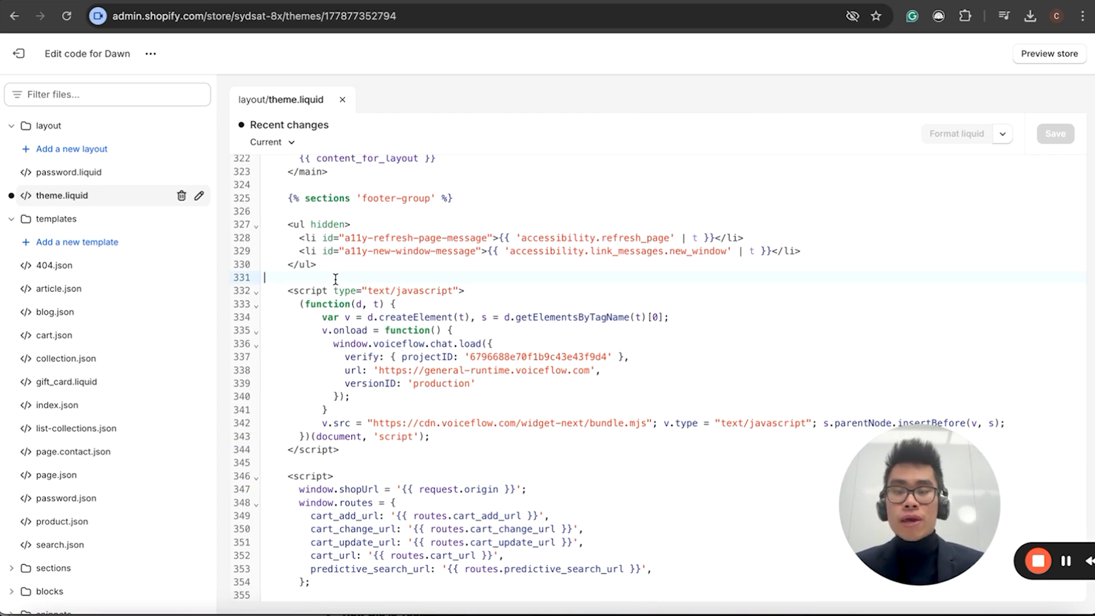
pyautogui.write('<script type="text/javascript">   (function(d, t) {       var v = d.createElement(t), s = d.getElementsByTagName(t)[0];       v.onload = function() {         window.voiceflow.chat.load({           verify: { projectID: \'67995dca7d9426b31af7b347\' },           url: \'https://general-runtime.voiceflow.com\',           versionID: \'production\'         });       }       v.src = "https://cdn.voiceflow.com/widget-next/bundle.mjs"; v.type = "text/javascript"; s.parentNode.insertBefore(v, s);   })(document, \'script\'); </script>')
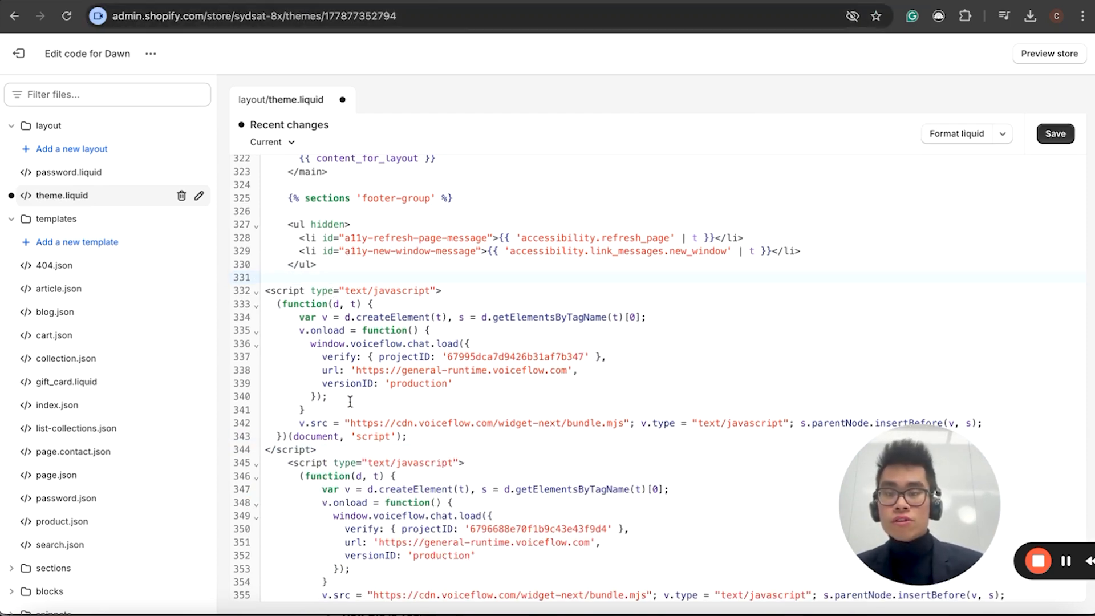
pyautogui.moveTo(335, 449); pyautogui.dragTo(242, 295)
pyautogui.press('BackSpace')
pyautogui.press('BackSpace')
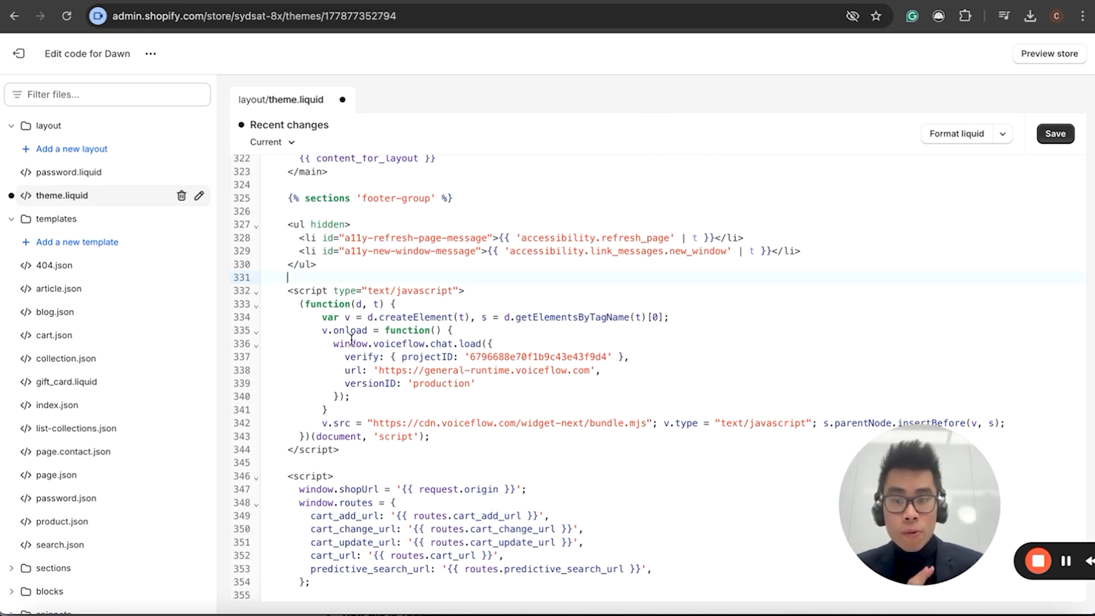
# Highlight theme.liquid's #voiceflow-chat rules: selector, display !important, visible !important and opacity: 1
pyautogui.scroll(20, 350, 340)
pyautogui.moveTo(334, 296); pyautogui.dragTo(263, 217)
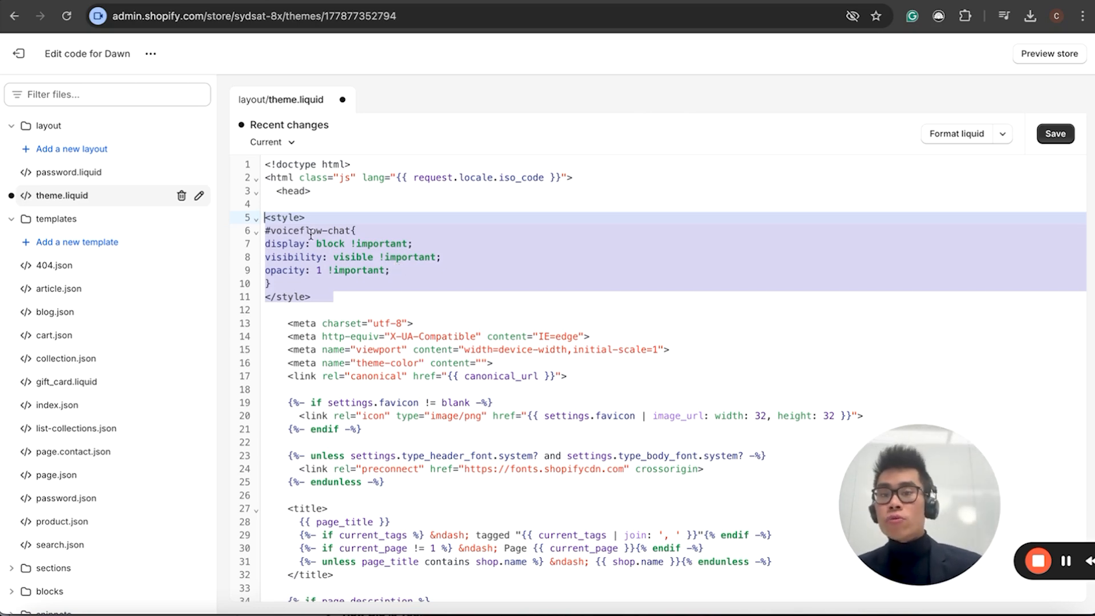
pyautogui.moveTo(264, 231); pyautogui.dragTo(374, 232)
pyautogui.click(373, 232)
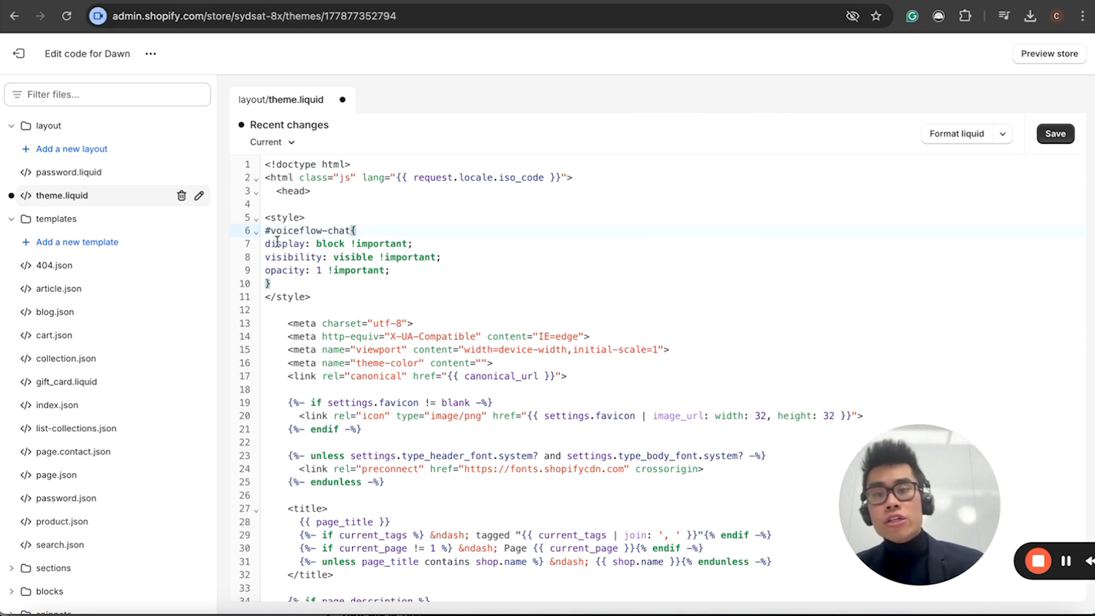
pyautogui.moveTo(265, 244); pyautogui.dragTo(314, 249)
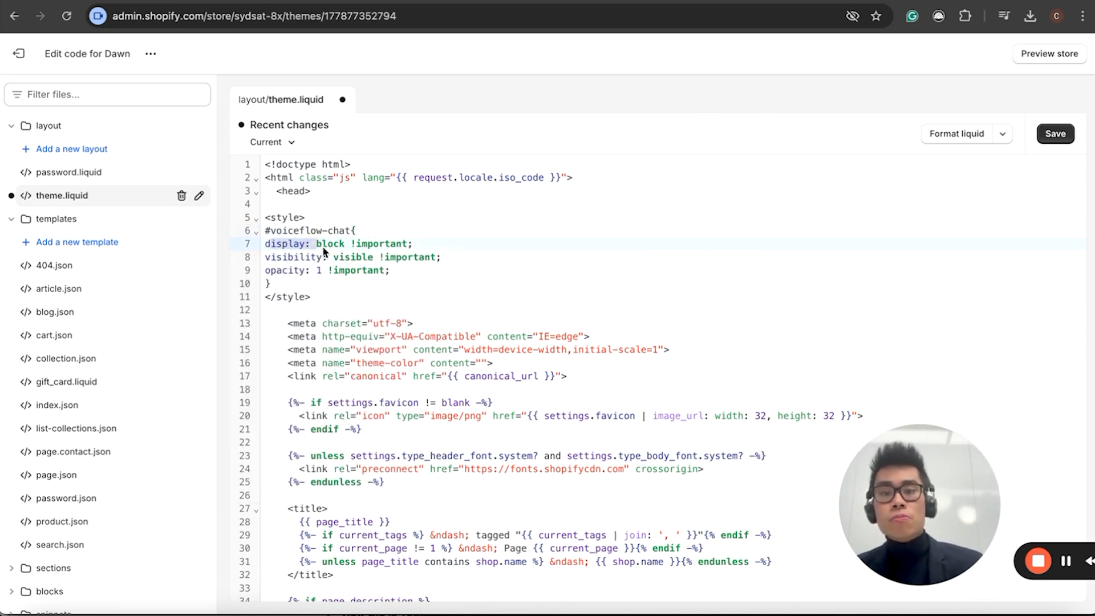
pyautogui.click(328, 248)
pyautogui.moveTo(408, 244); pyautogui.dragTo(349, 255)
pyautogui.click(277, 256)
pyautogui.moveTo(448, 255); pyautogui.dragTo(352, 255)
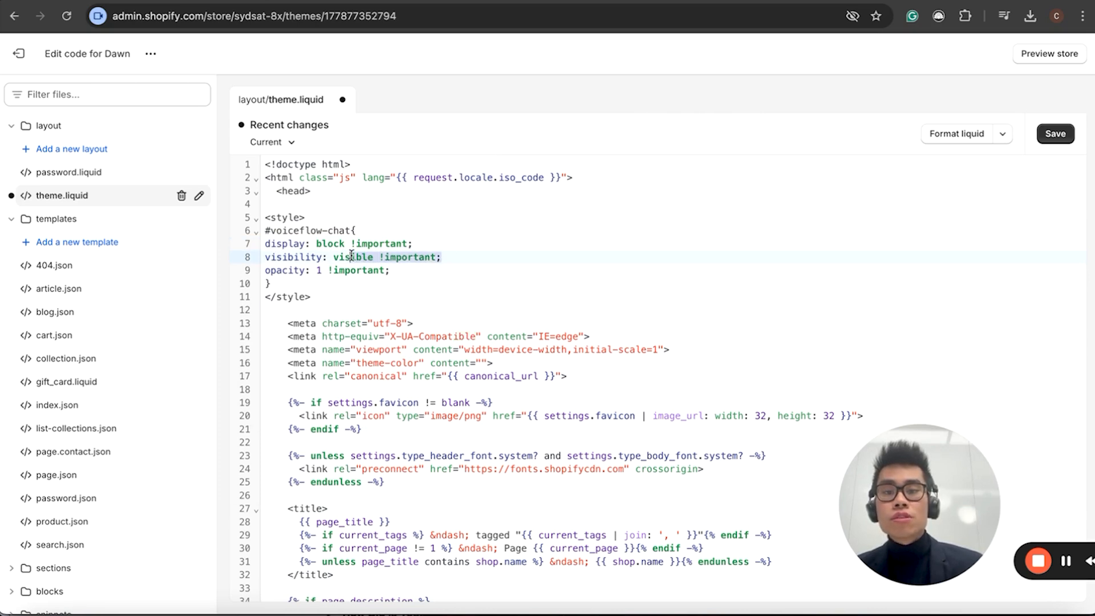
pyautogui.click(353, 256)
pyautogui.moveTo(262, 275); pyautogui.dragTo(322, 270)
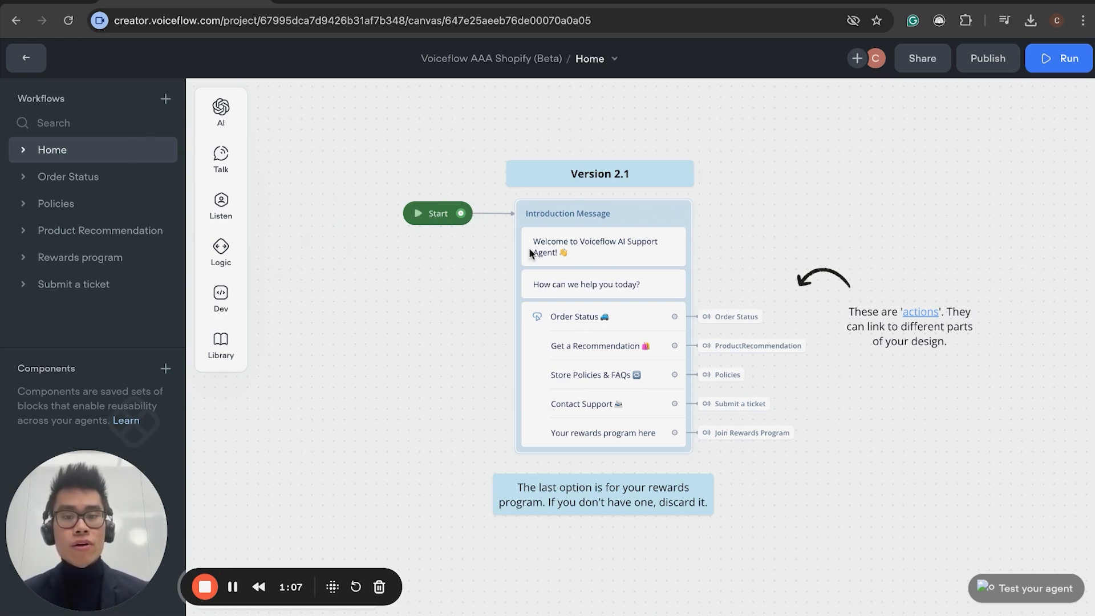
# Test-run the Home workflow from its start to show the greeting and five options, then return to Shopify
pyautogui.click(657, 252)
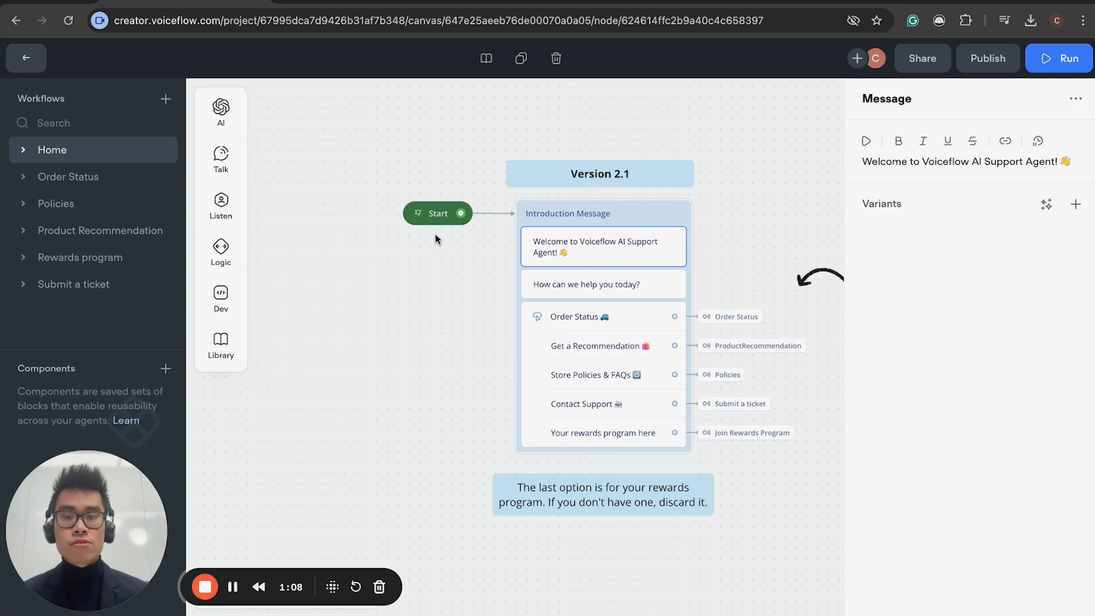
pyautogui.click(415, 213)
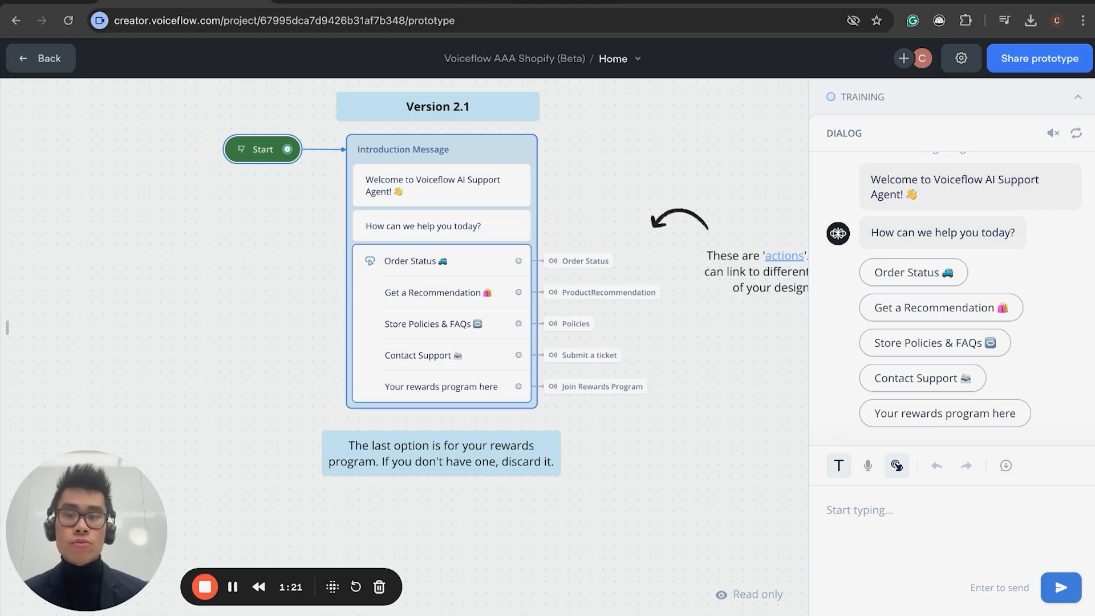
pyautogui.click(358, 2)
# Leave the theme editor discarding changes, view the empty Orders page, and return to Voiceflow
pyautogui.click(23, 63)
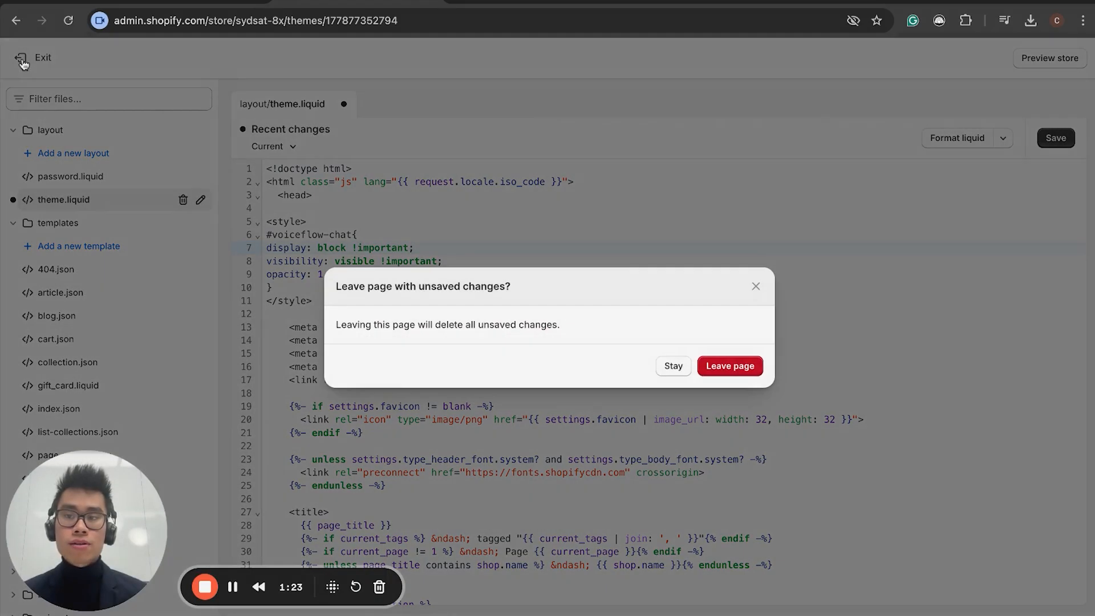
pyautogui.click(743, 367)
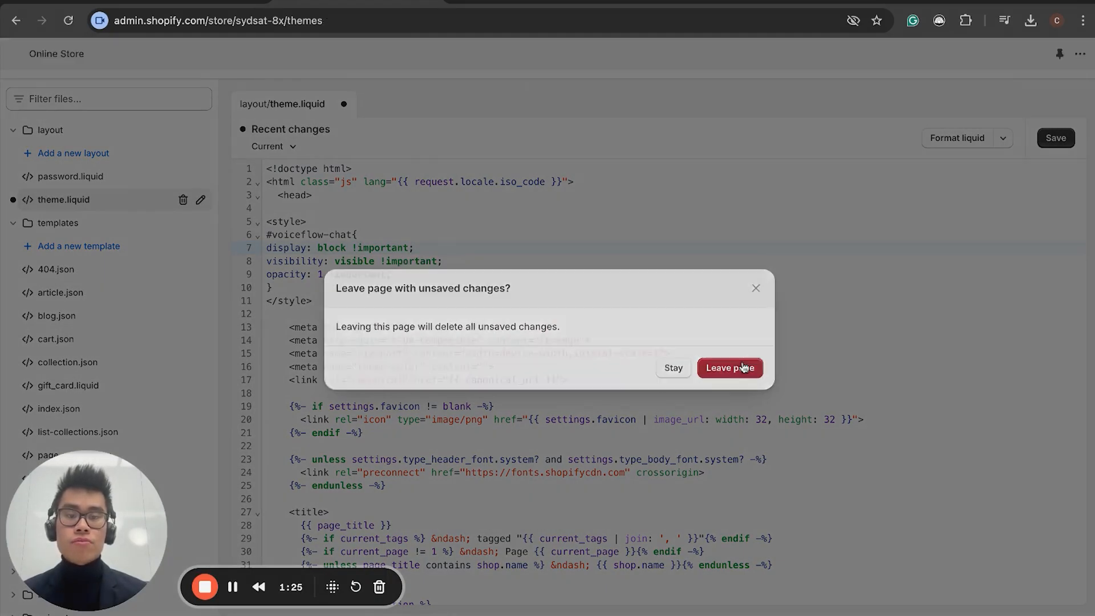
pyautogui.click(26, 123)
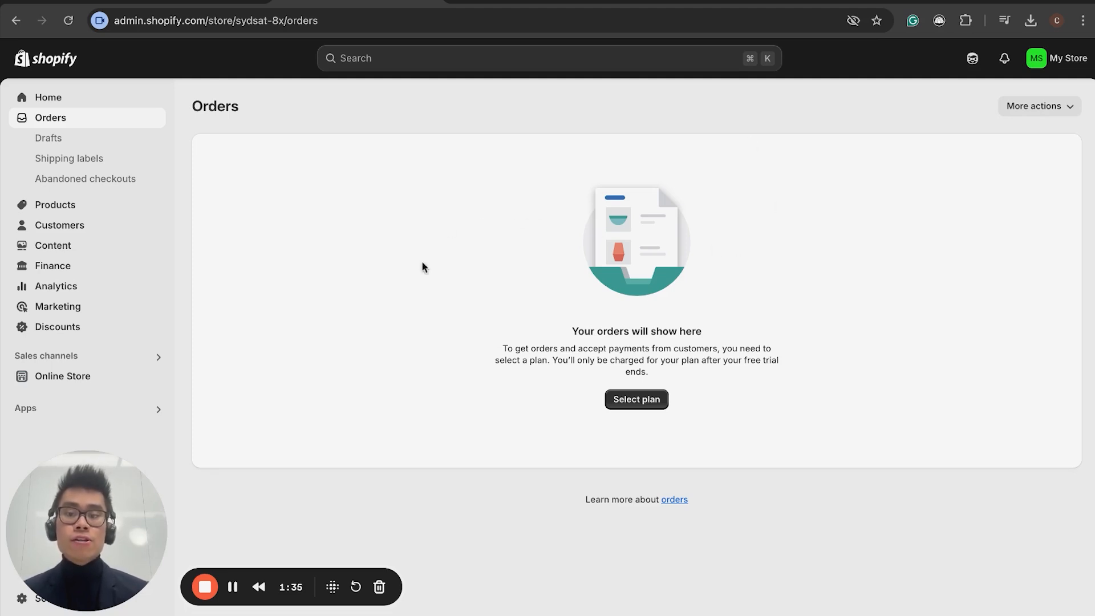
pyautogui.click(175, 2)
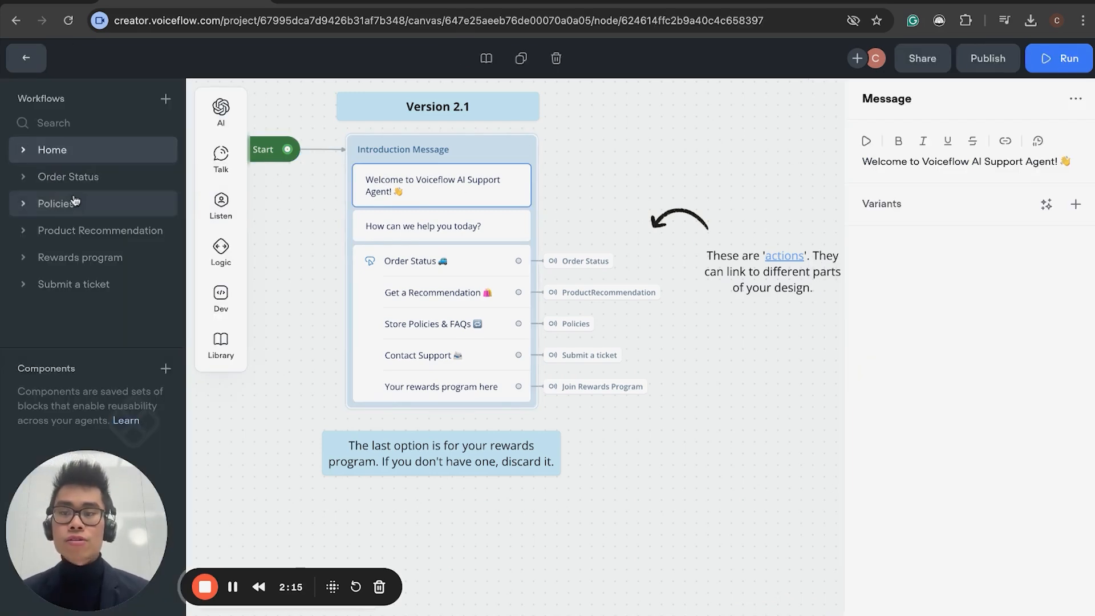
# Open the Order Status workflow and run a test from its Order Intro block
pyautogui.click(66, 177)
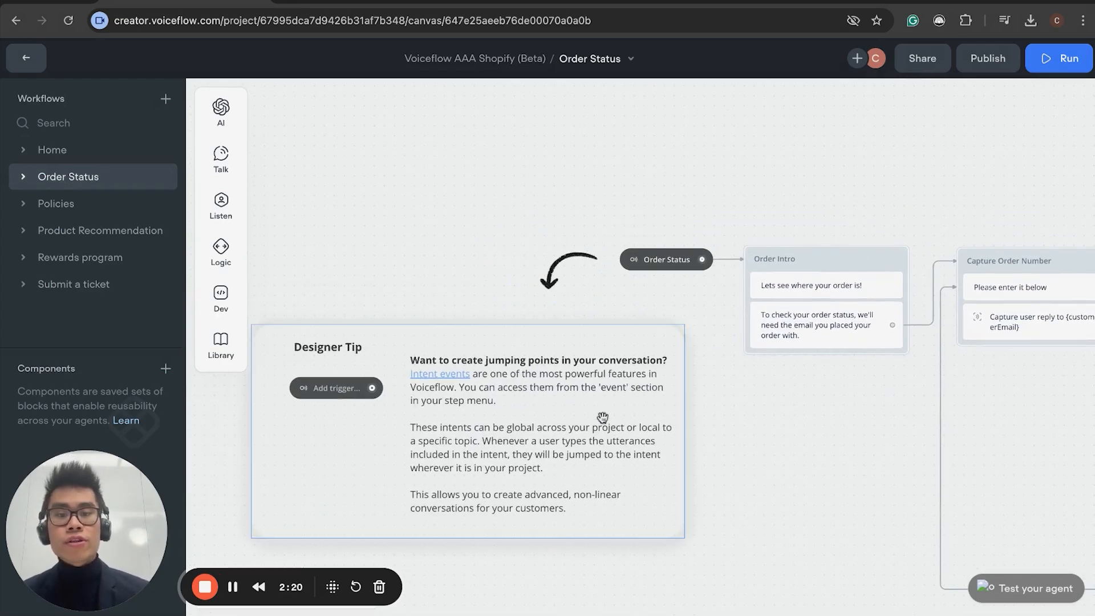
pyautogui.hscroll(5, 502, 459)
pyautogui.hscroll(10, 501, 458)
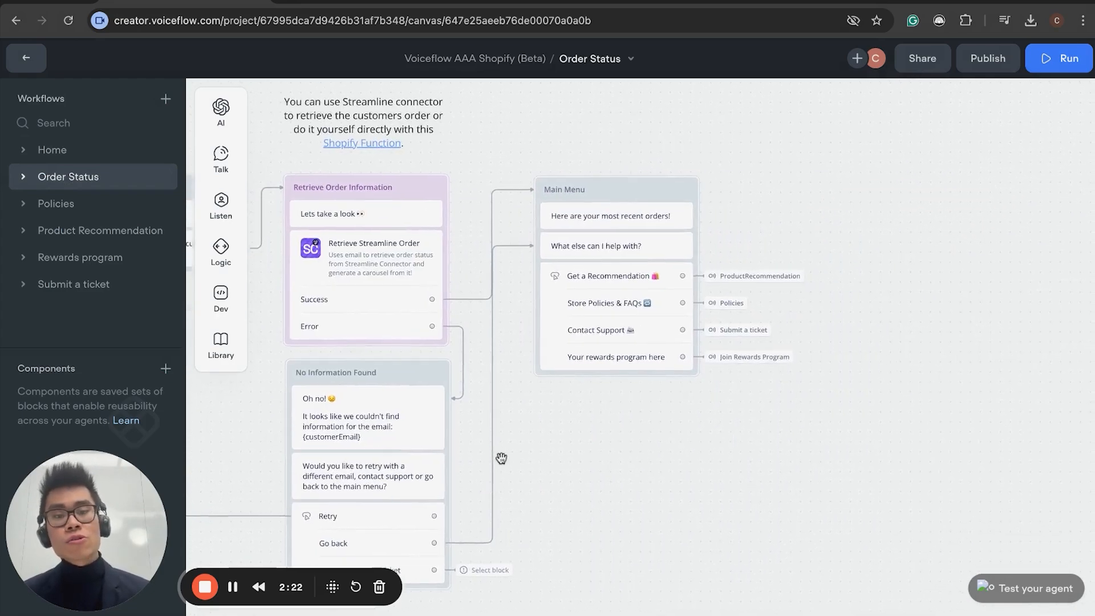
pyautogui.hscroll(-8, 501, 458)
pyautogui.scroll(2, 501, 458)
pyautogui.scroll(3, 501, 459)
pyautogui.hscroll(-4, 501, 458)
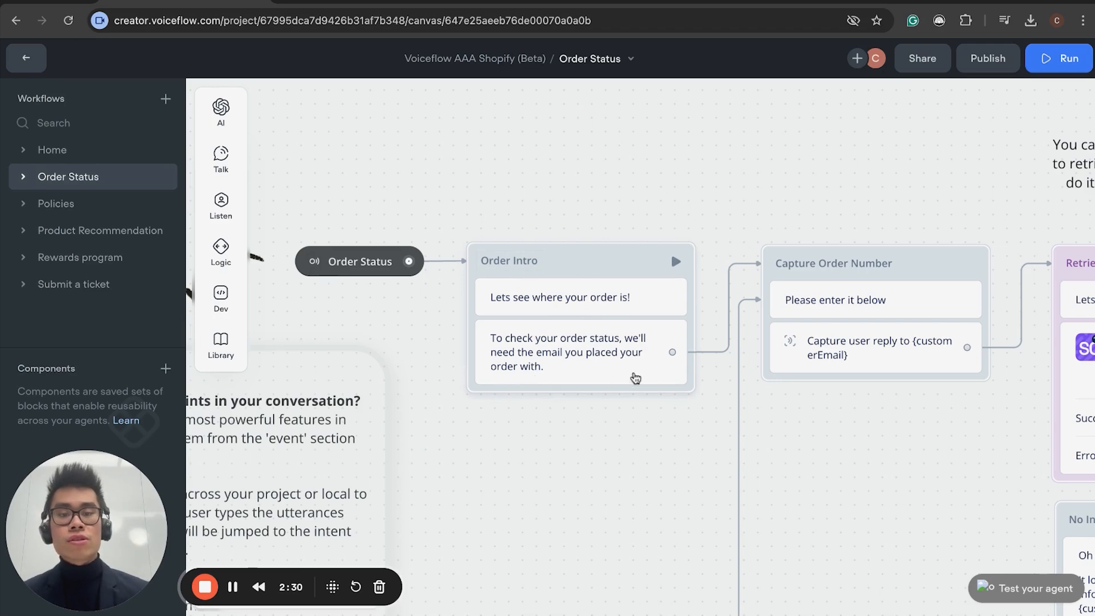
pyautogui.click(676, 260)
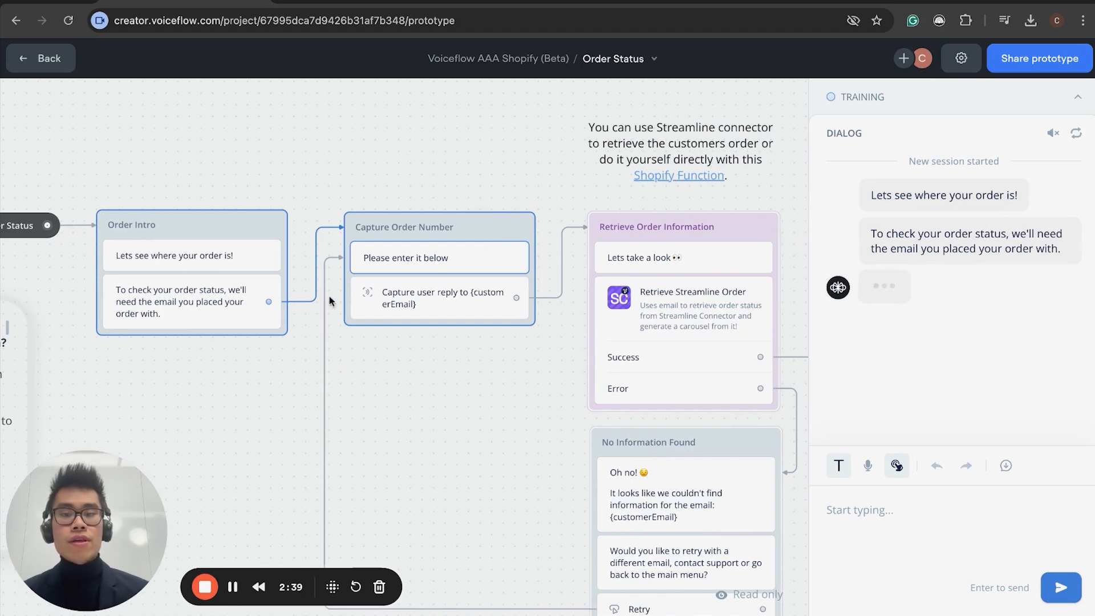
# Send a sample Gmail address in the test chat to look up an order
pyautogui.click(889, 524)
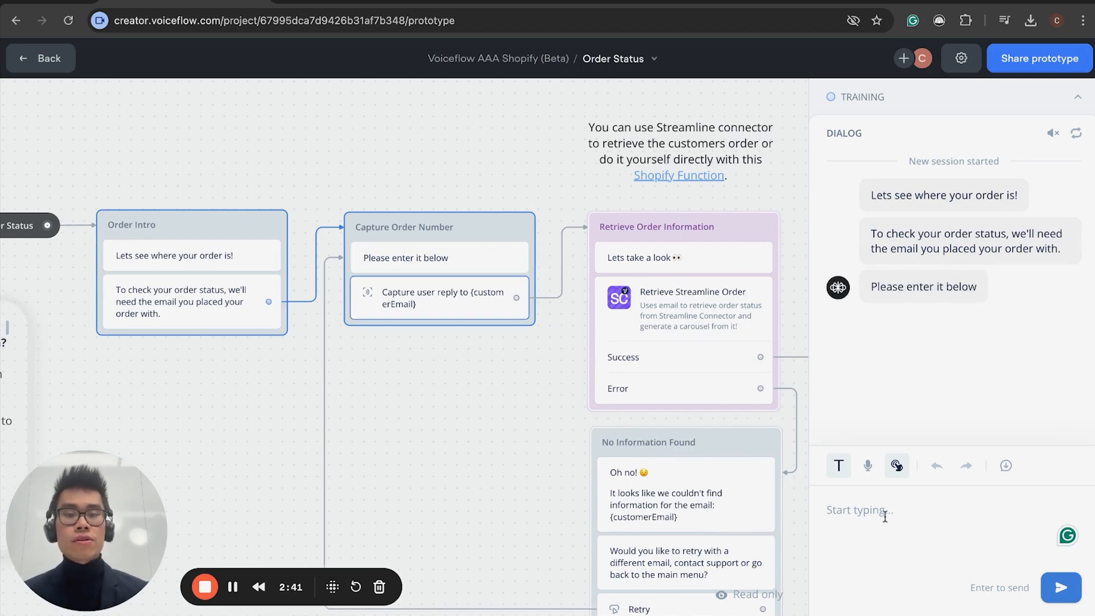
pyautogui.write('123@')
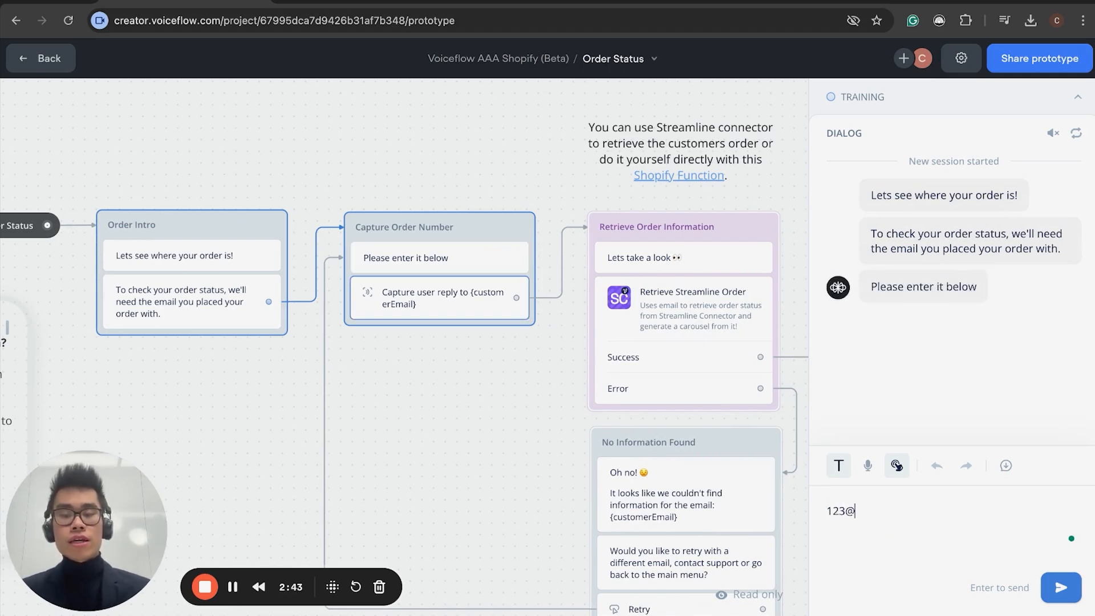
pyautogui.write('gmail')
pyautogui.write('.com')
pyautogui.press('Return')
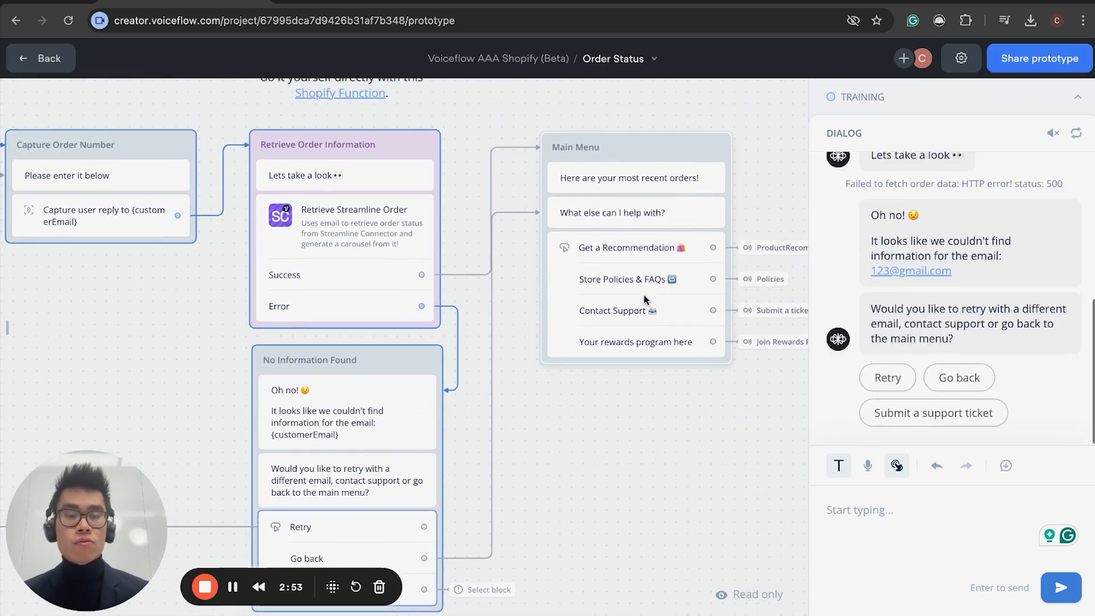
pyautogui.scroll(3, 896, 336)
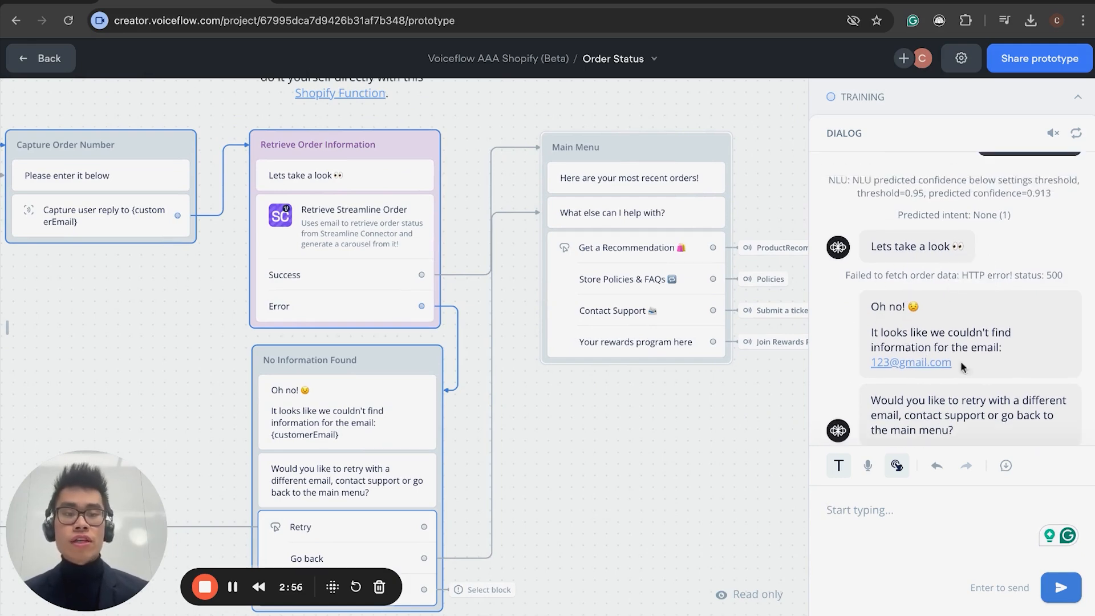
# Check Shopify's orders, then open the Lets take a look step and Retrieve Streamline Order function
pyautogui.click(355, 1)
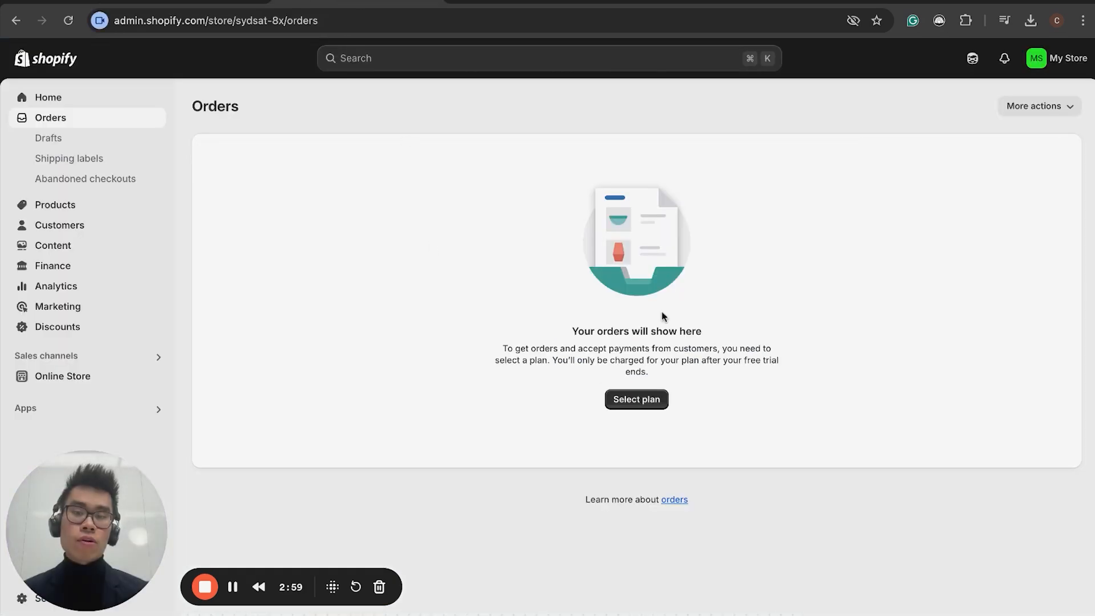
pyautogui.click(187, 2)
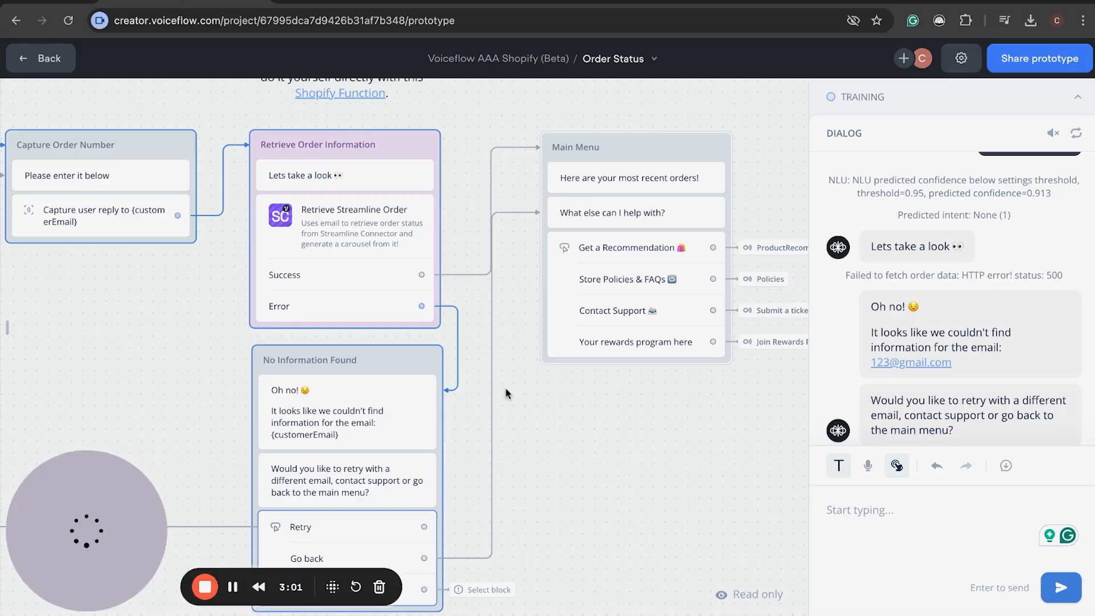
pyautogui.scroll(3, 495, 219)
pyautogui.hscroll(-3, 495, 218)
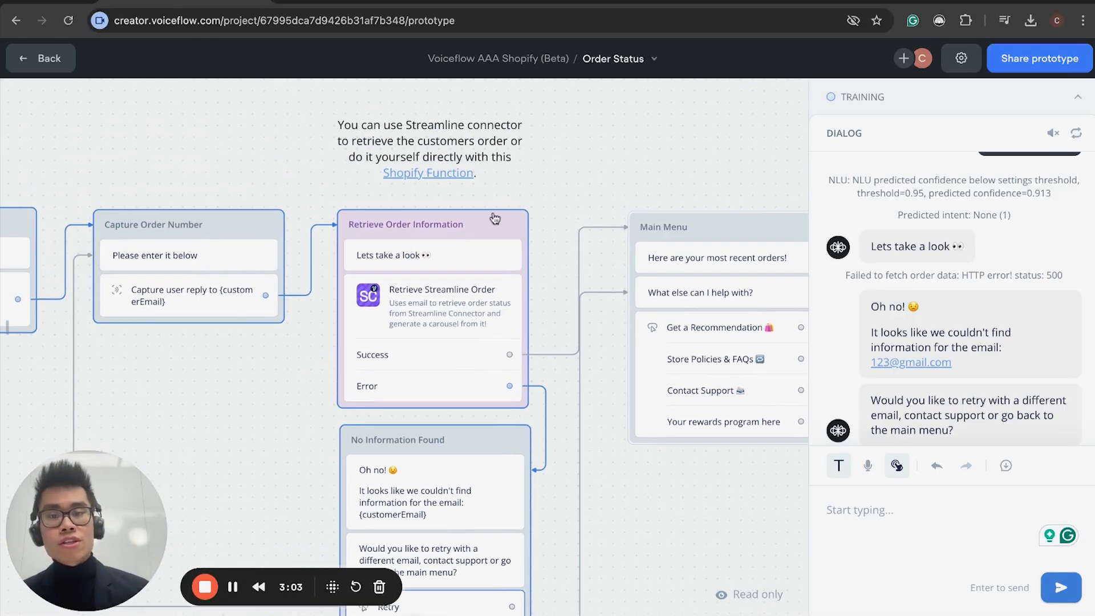
pyautogui.click(480, 254)
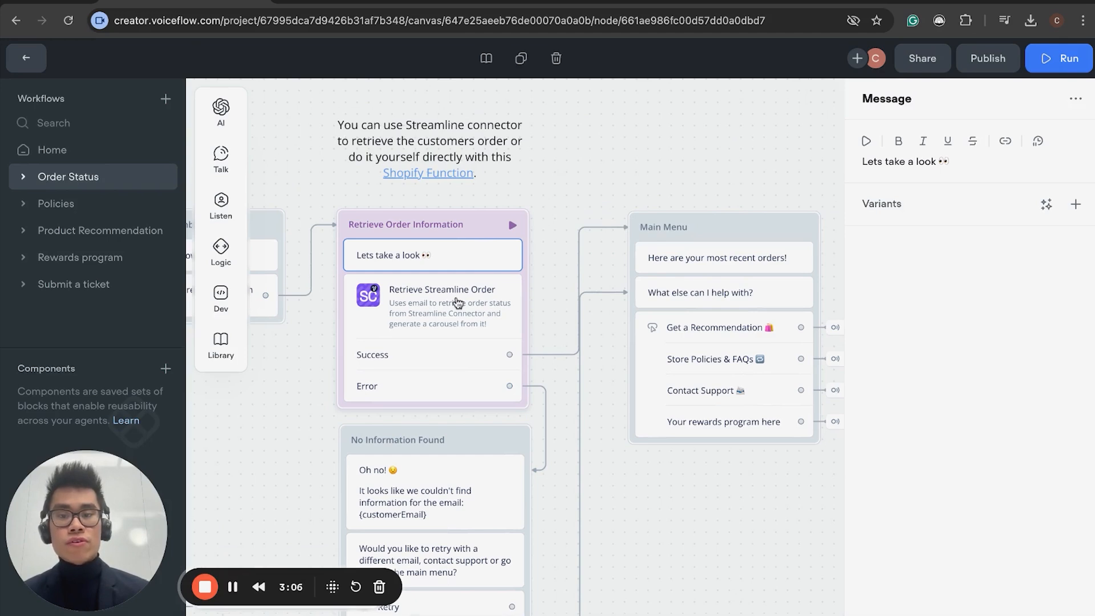
pyautogui.click(458, 302)
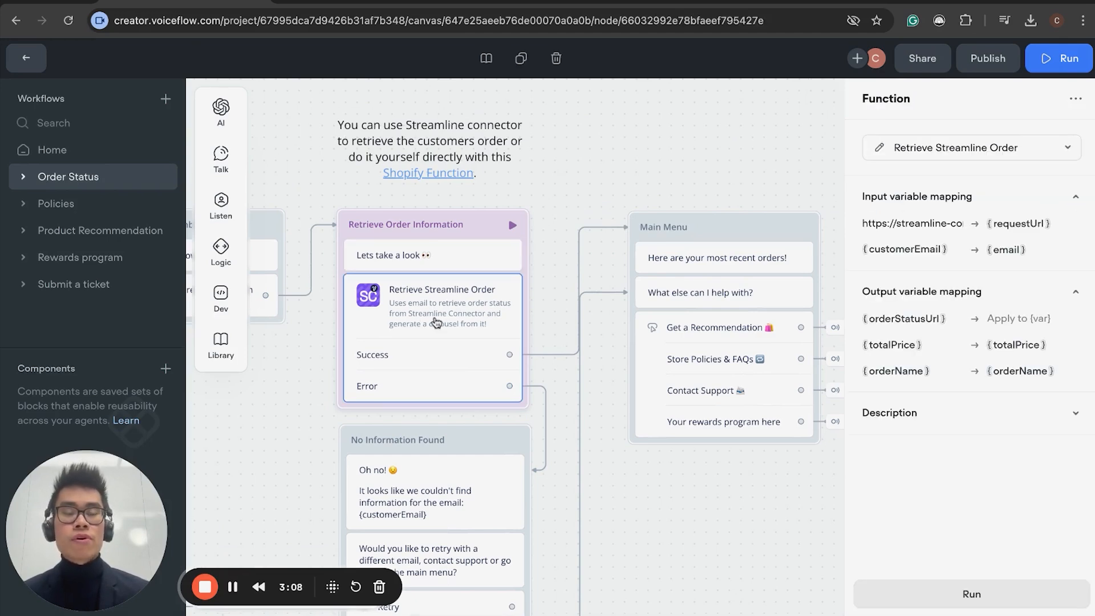
# Pan around the Retrieve Streamline Order step, then switch to Shopify's empty Orders page
pyautogui.scroll(-3, 399, 312)
pyautogui.scroll(3, 399, 312)
pyautogui.hscroll(-2, 399, 313)
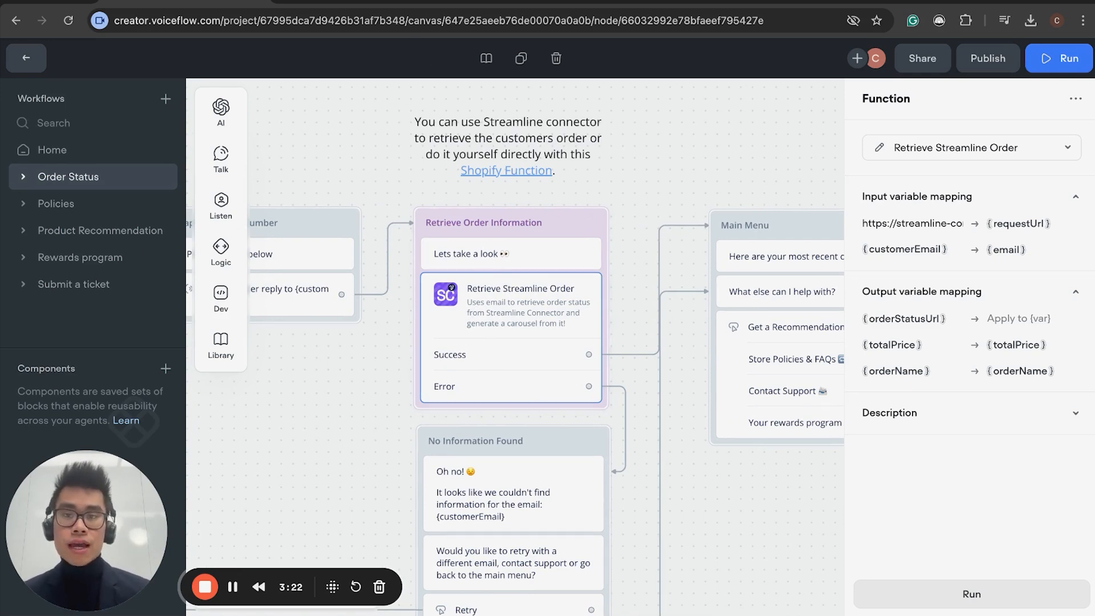
pyautogui.click(388, 2)
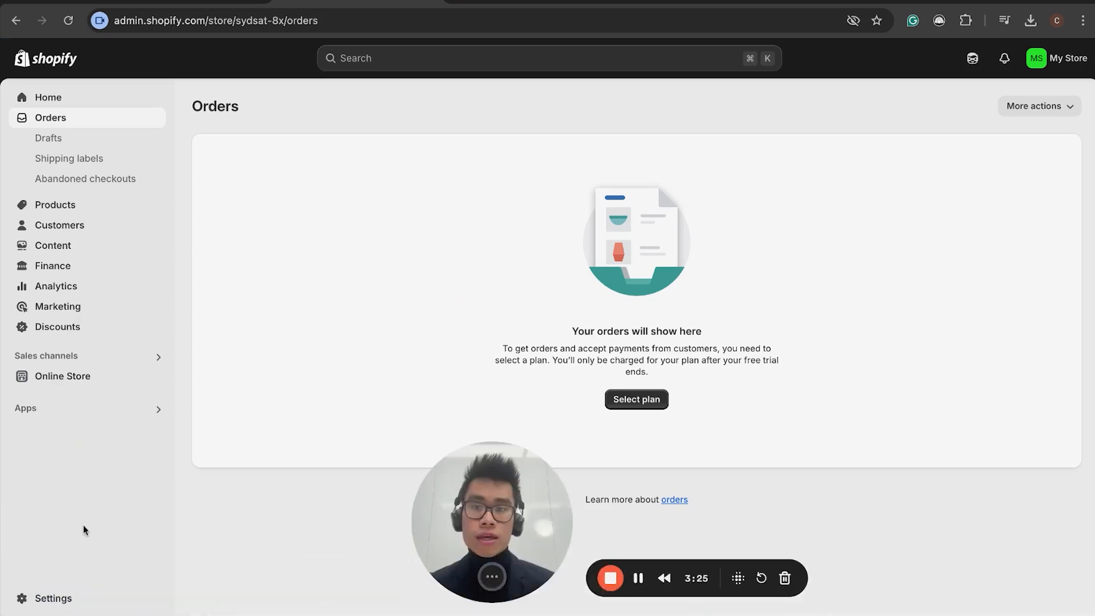
# Open the Streamline-Connector-Voiceflow app from Apps and start adding a new assistant
pyautogui.click(52, 409)
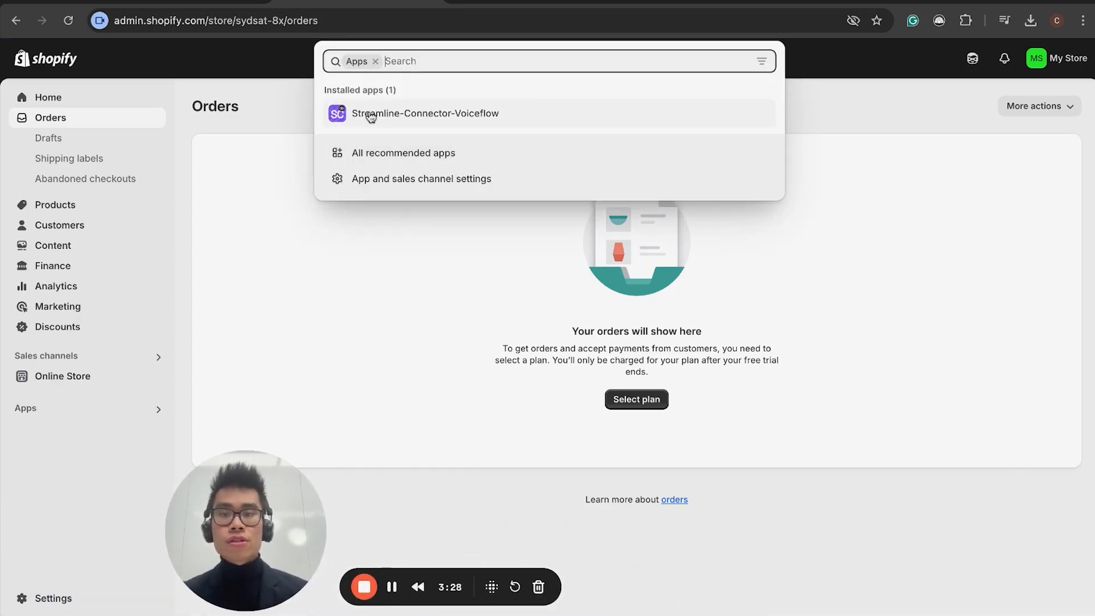
pyautogui.click(371, 116)
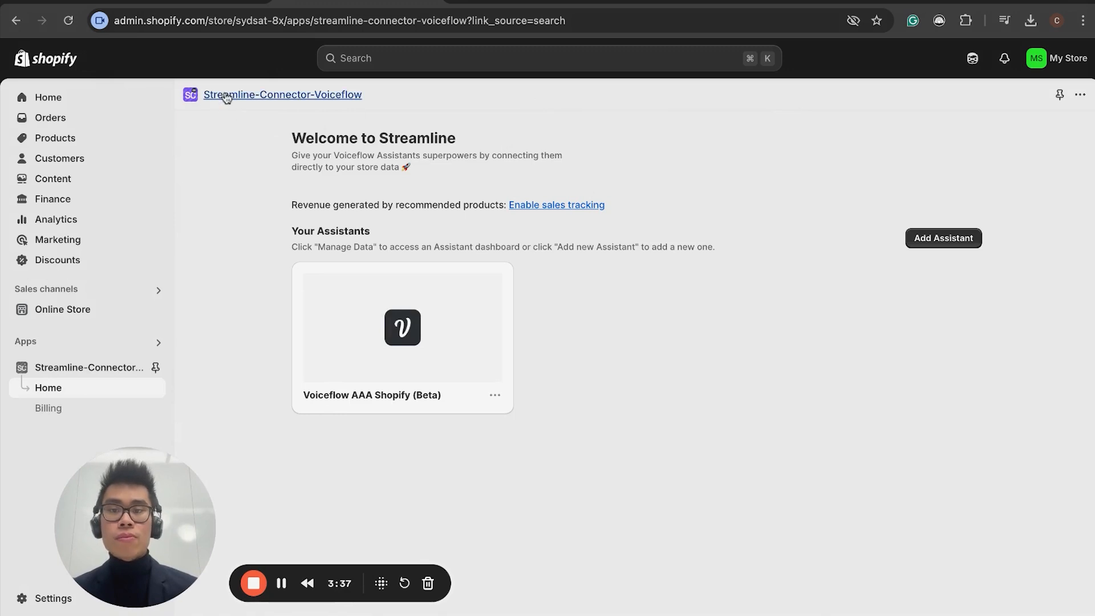
pyautogui.click(956, 244)
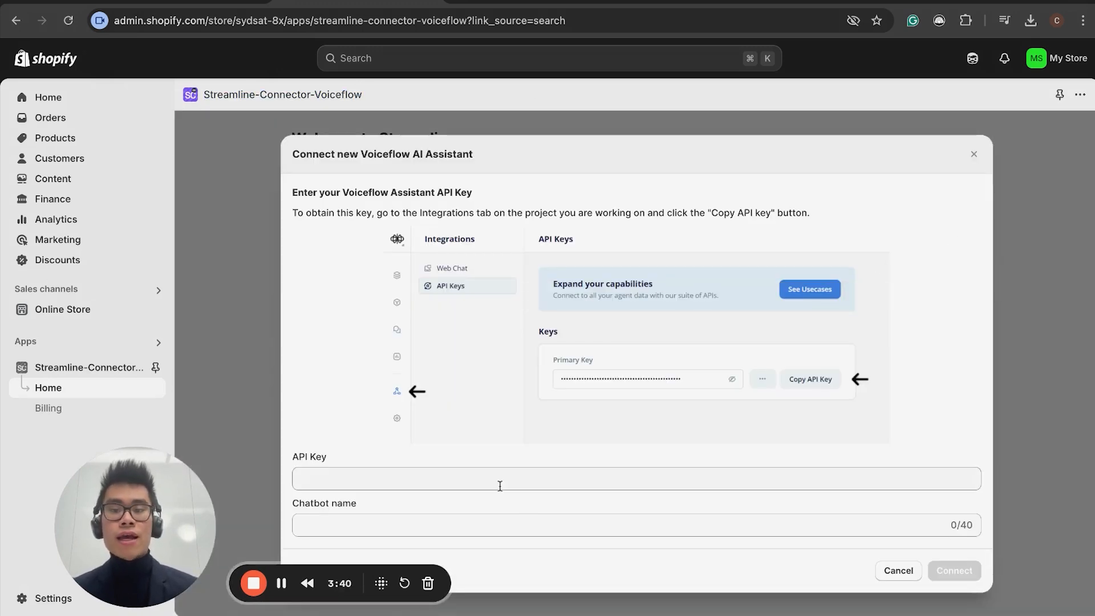
# Review the API Key and Chatbot name fields, trying 'xyz' as a name, then close without connecting
pyautogui.click(491, 477)
pyautogui.moveTo(331, 458); pyautogui.dragTo(291, 463)
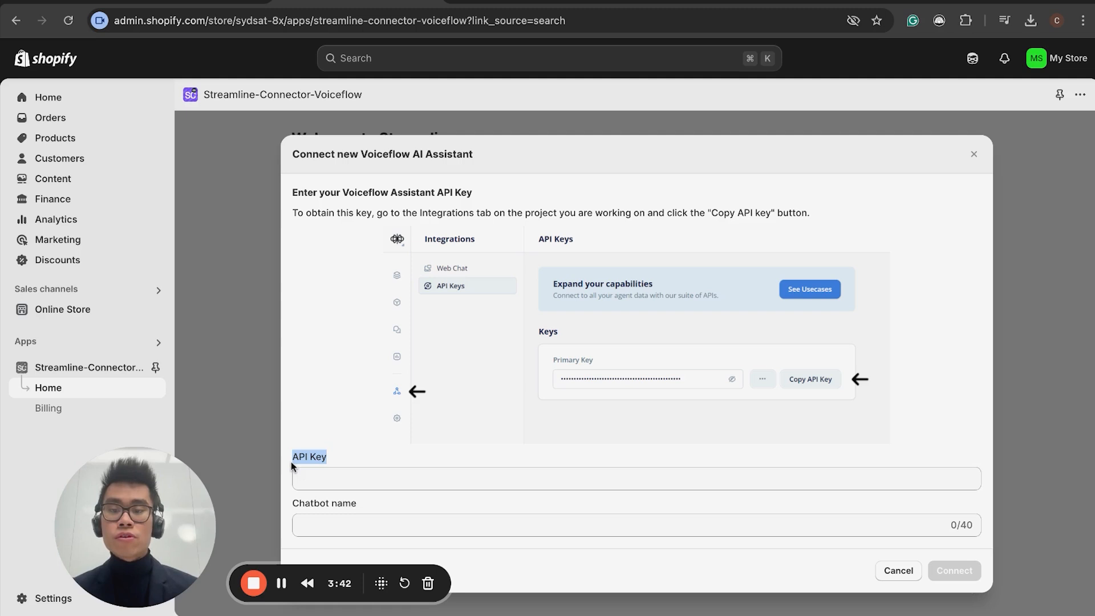
pyautogui.click(341, 463)
pyautogui.click(367, 516)
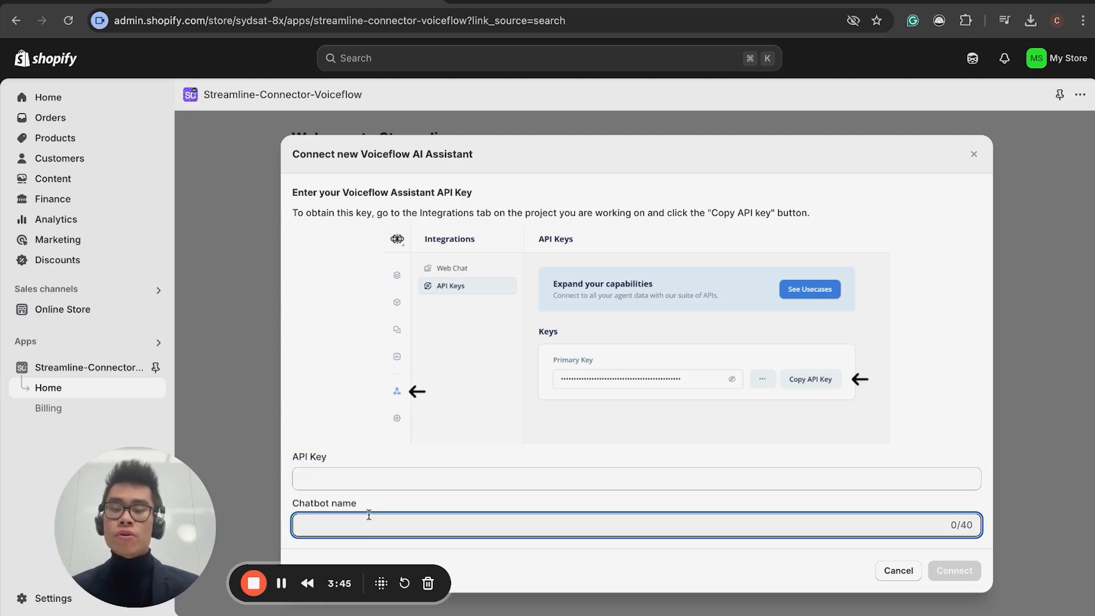
pyautogui.write('xyz')
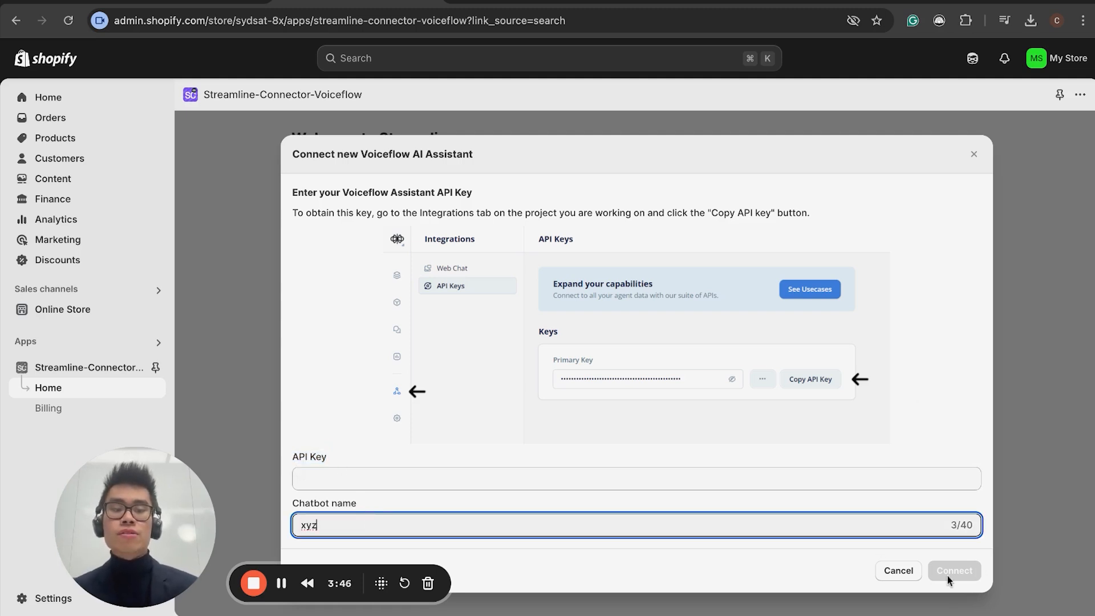
pyautogui.click(973, 154)
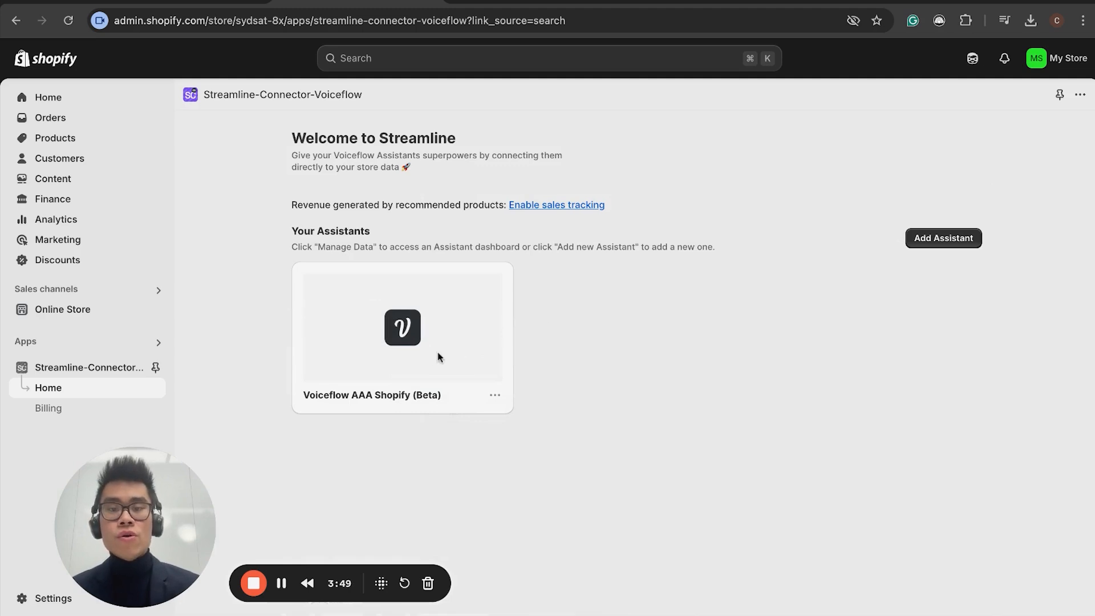
# Open the assistant's knowledge base data, pointing out the availableProducts-1 file and the Free plan product limit
pyautogui.click(495, 395)
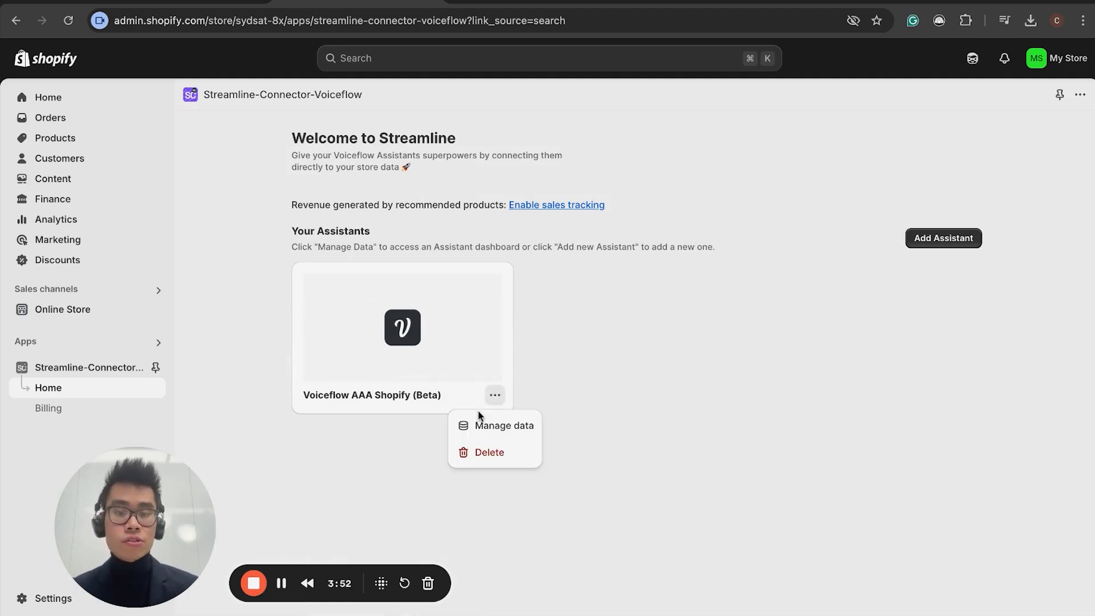
pyautogui.click(503, 436)
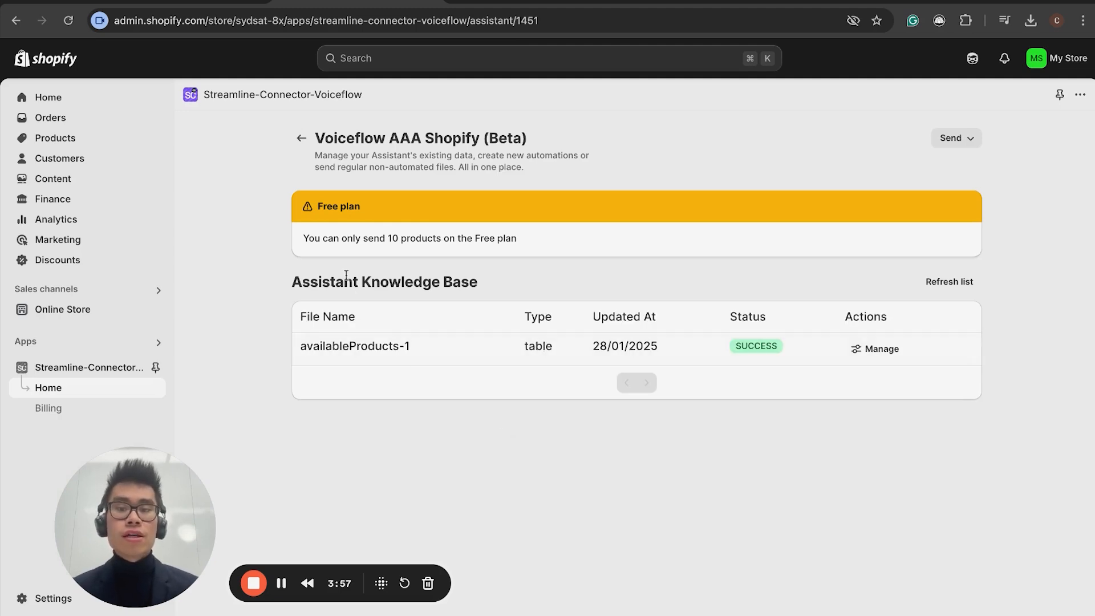
pyautogui.moveTo(412, 347); pyautogui.dragTo(316, 320)
pyautogui.click(317, 323)
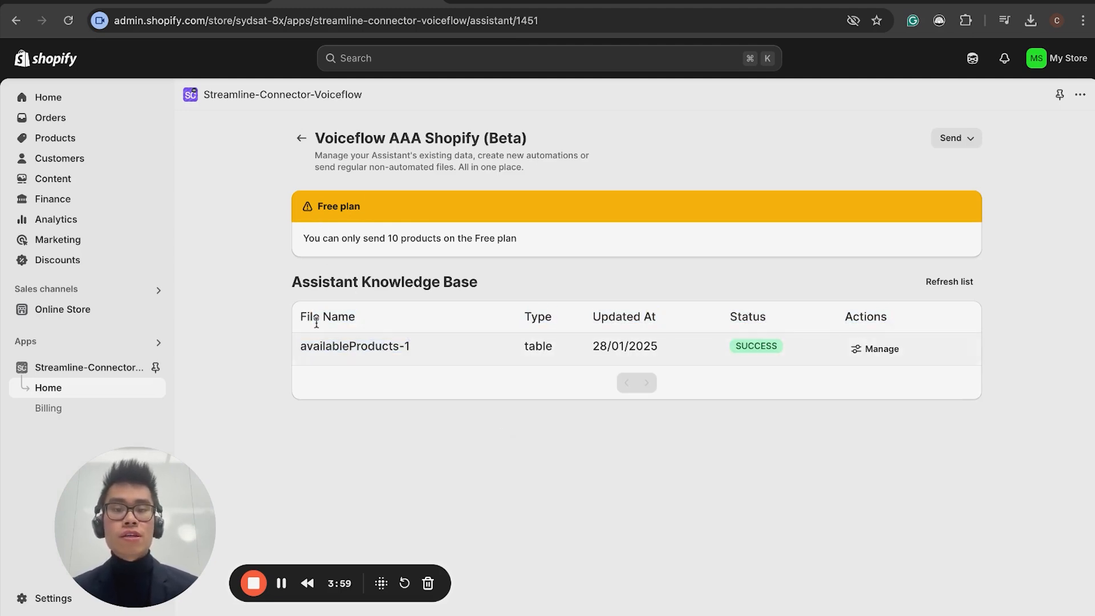
pyautogui.tripleClick(920, 353)
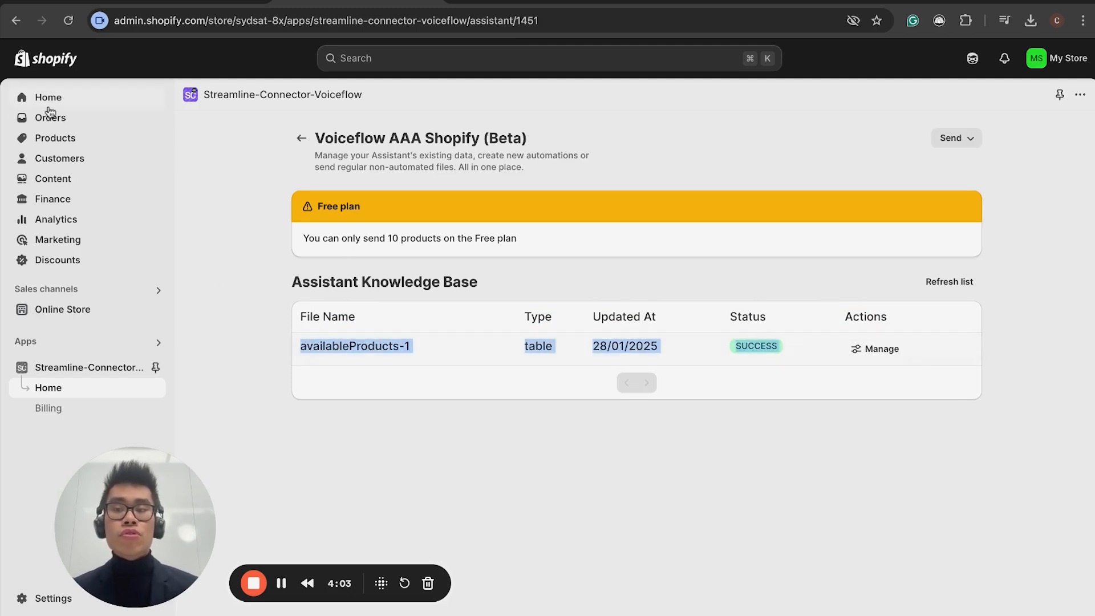
pyautogui.click(350, 340)
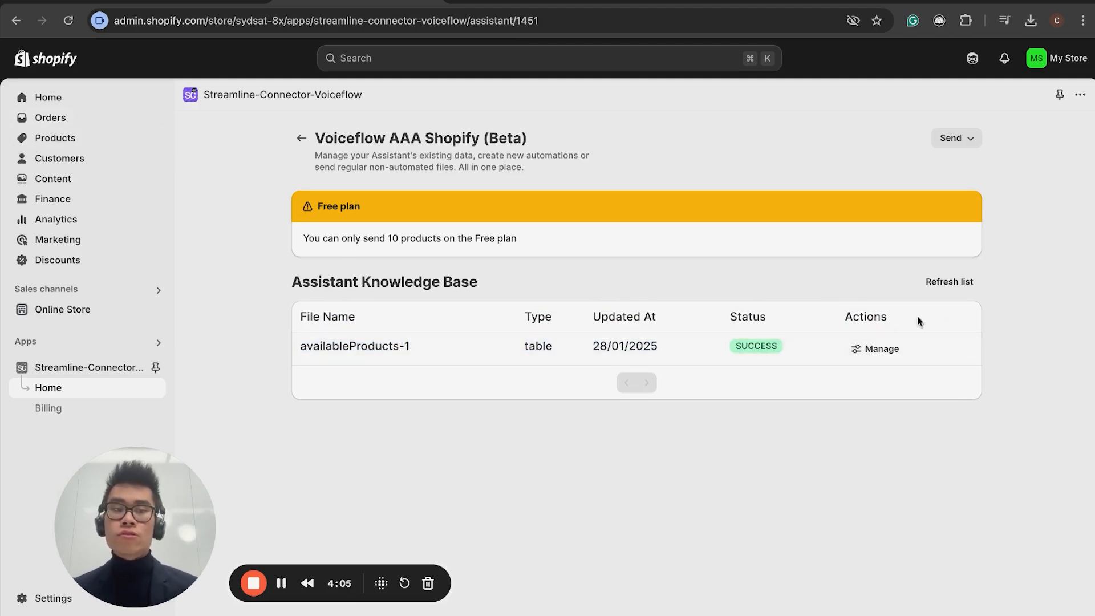
pyautogui.moveTo(522, 240); pyautogui.dragTo(345, 239)
pyautogui.click(524, 240)
pyautogui.moveTo(524, 241); pyautogui.dragTo(303, 239)
pyautogui.click(523, 240)
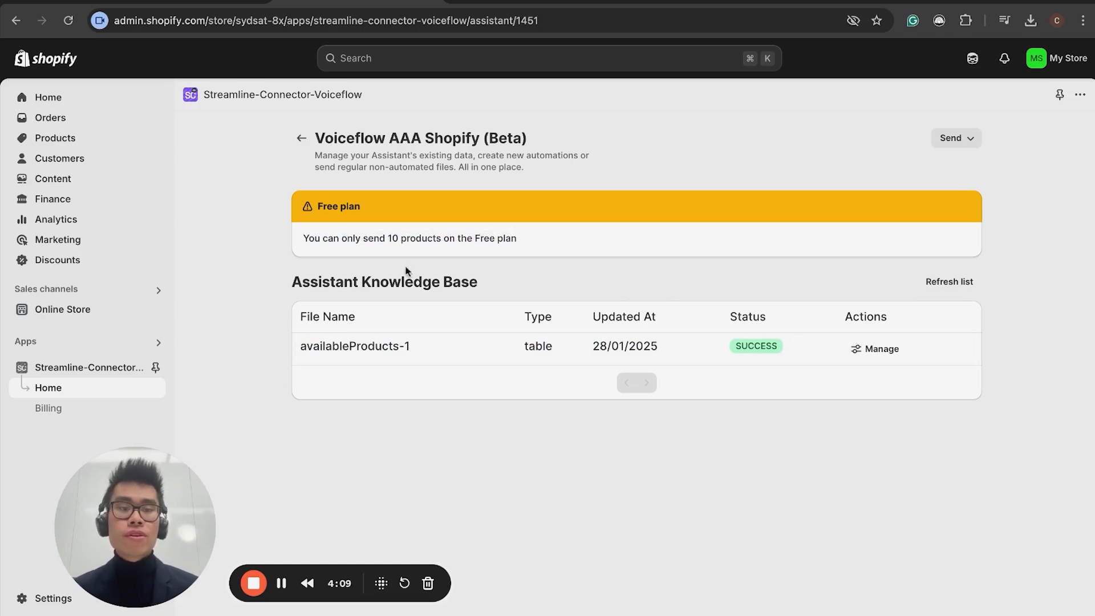
# Open Send > Orders Endpoint and copy the endpoint URL
pyautogui.click(969, 141)
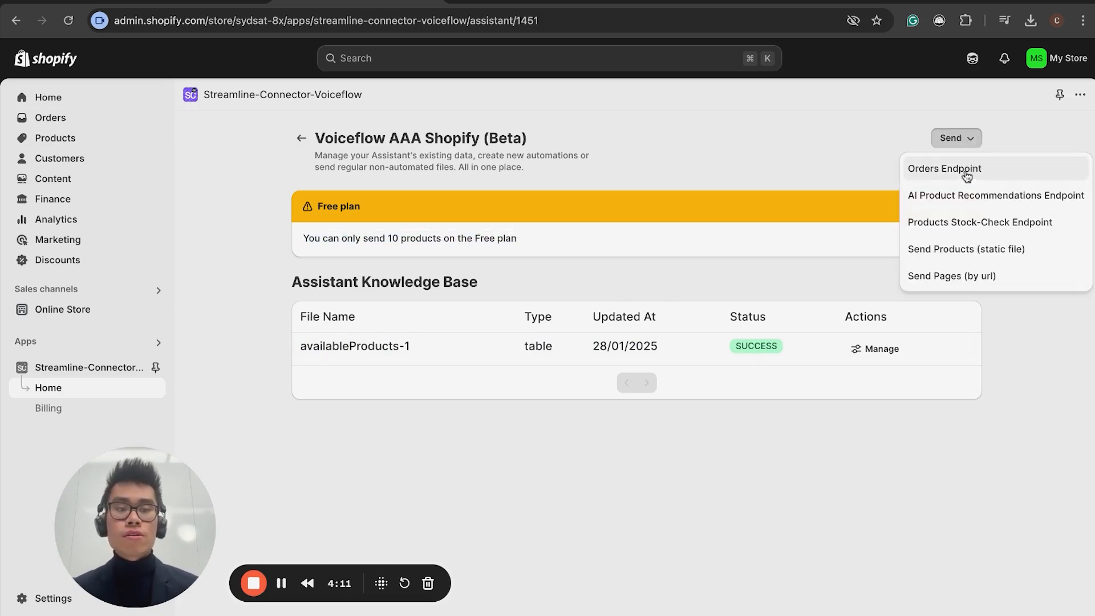
pyautogui.click(947, 178)
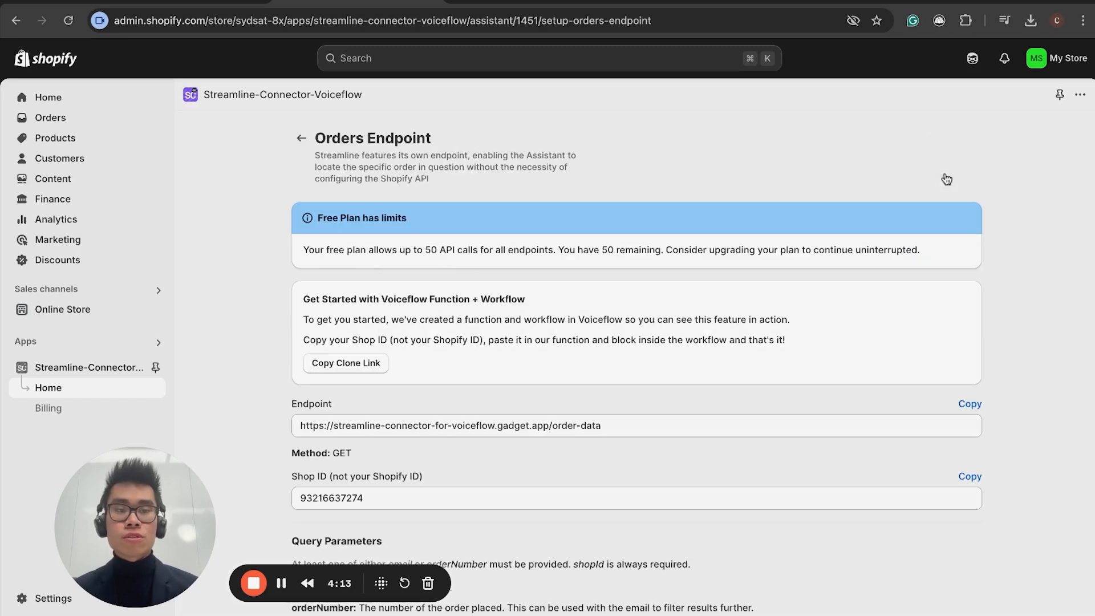
pyautogui.scroll(-3, 557, 313)
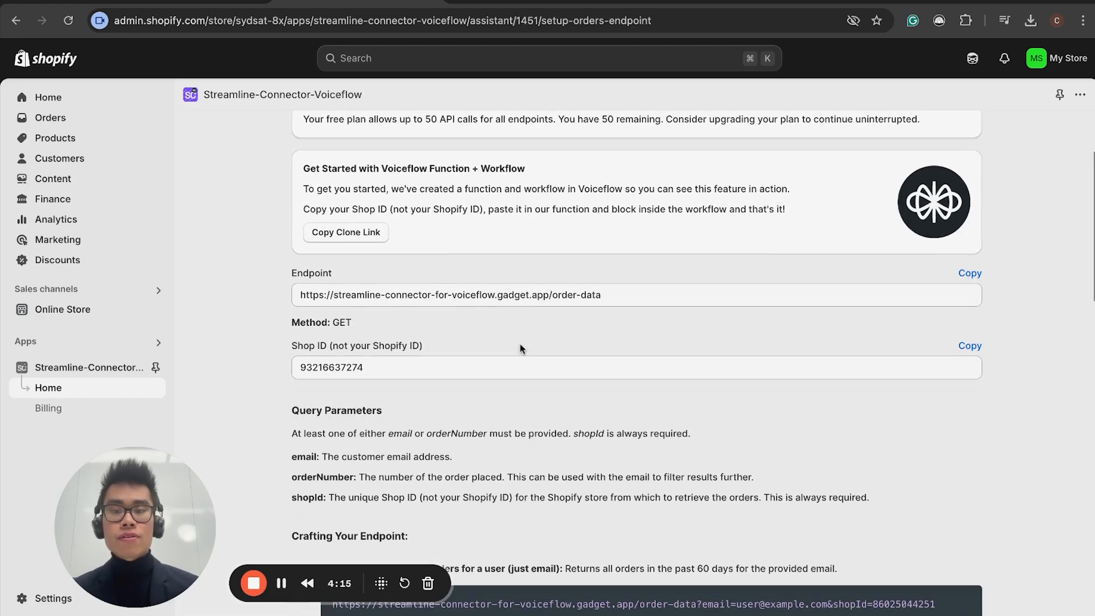
pyautogui.click(970, 273)
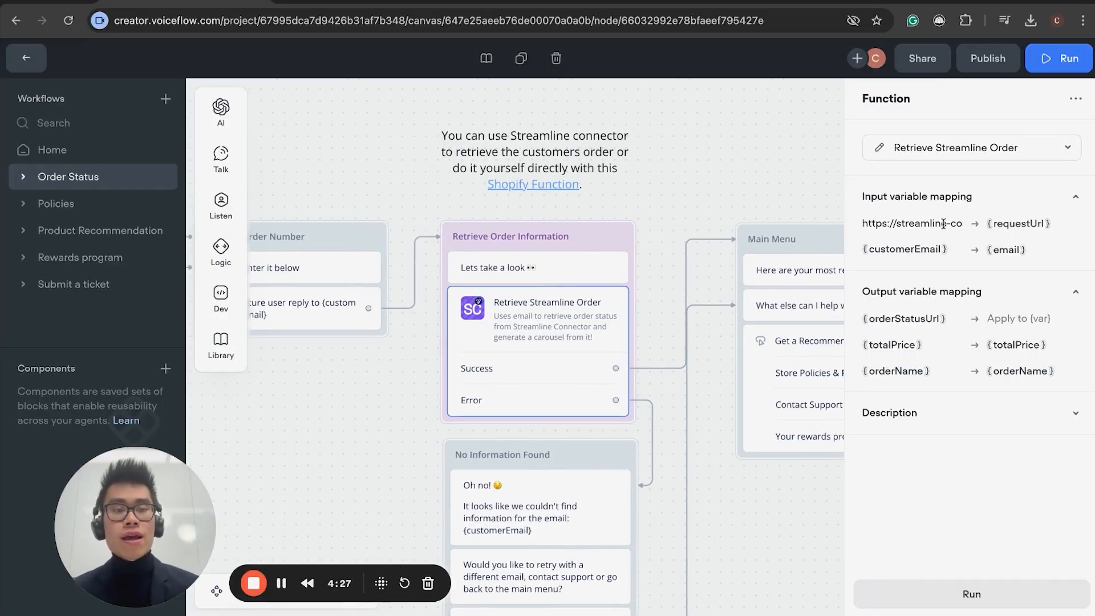
# Select the requestUrl value mapped to the Streamline endpoint URL, then return to the workflows list
pyautogui.tripleClick(862, 223)
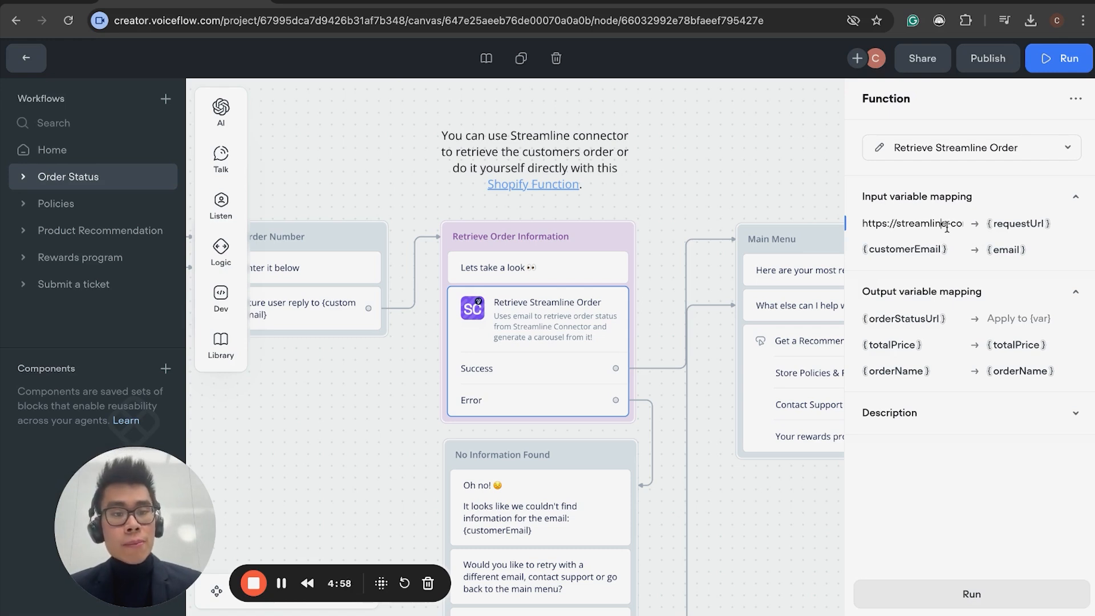
pyautogui.tripleClick(864, 223)
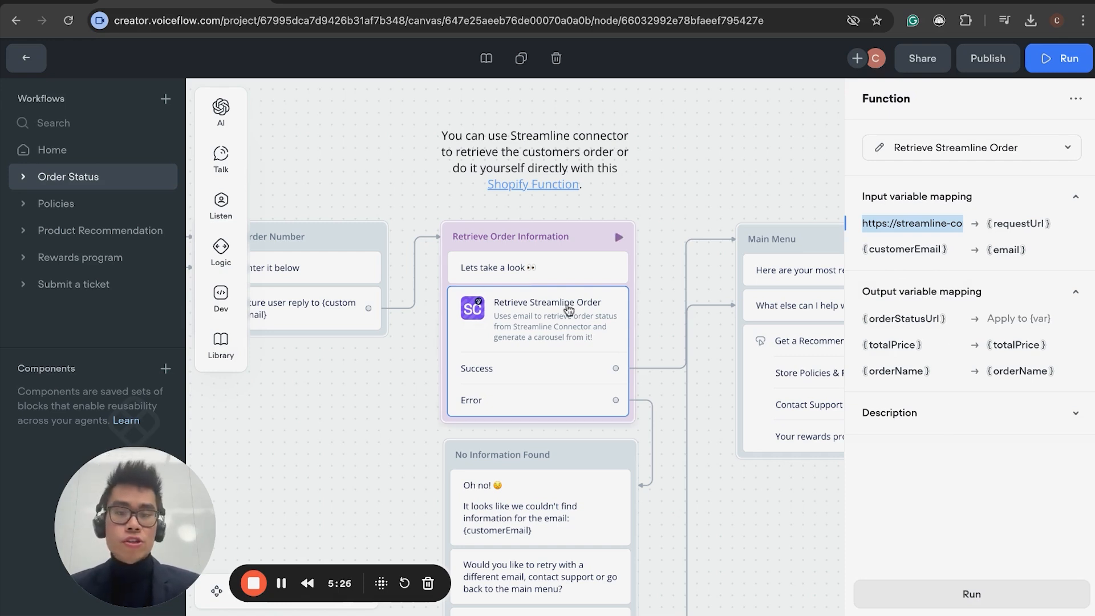
pyautogui.click(21, 64)
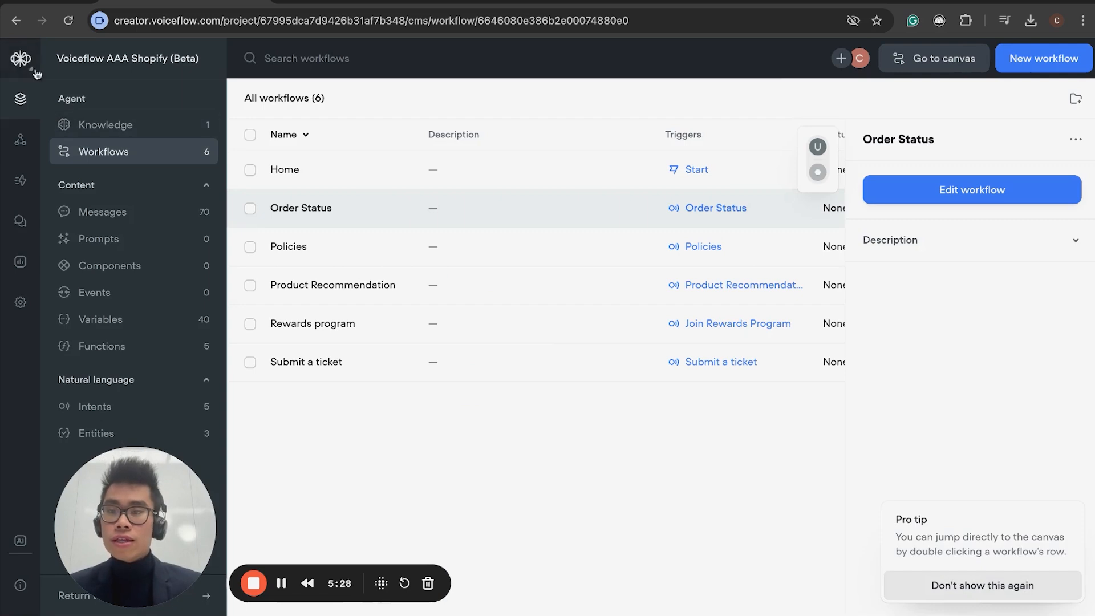
pyautogui.click(133, 348)
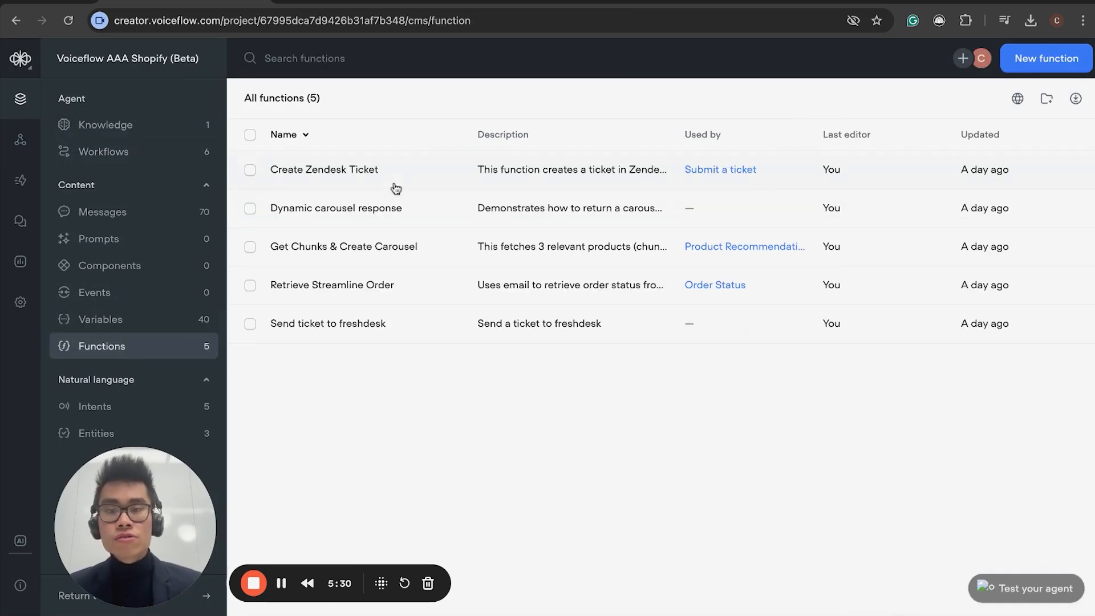
pyautogui.click(334, 296)
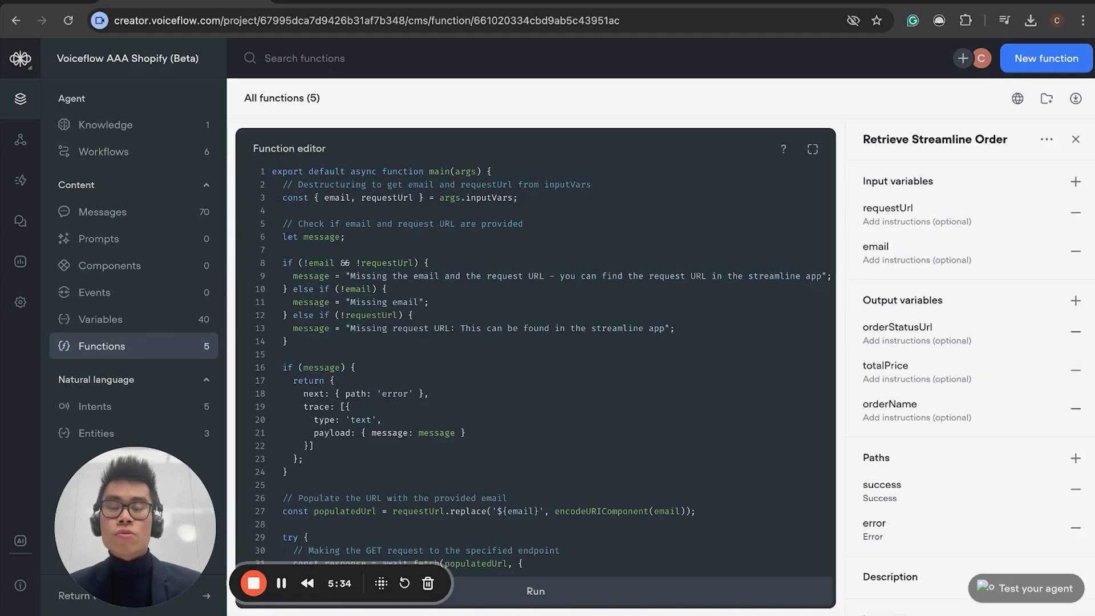
pyautogui.scroll(-15, 448, 381)
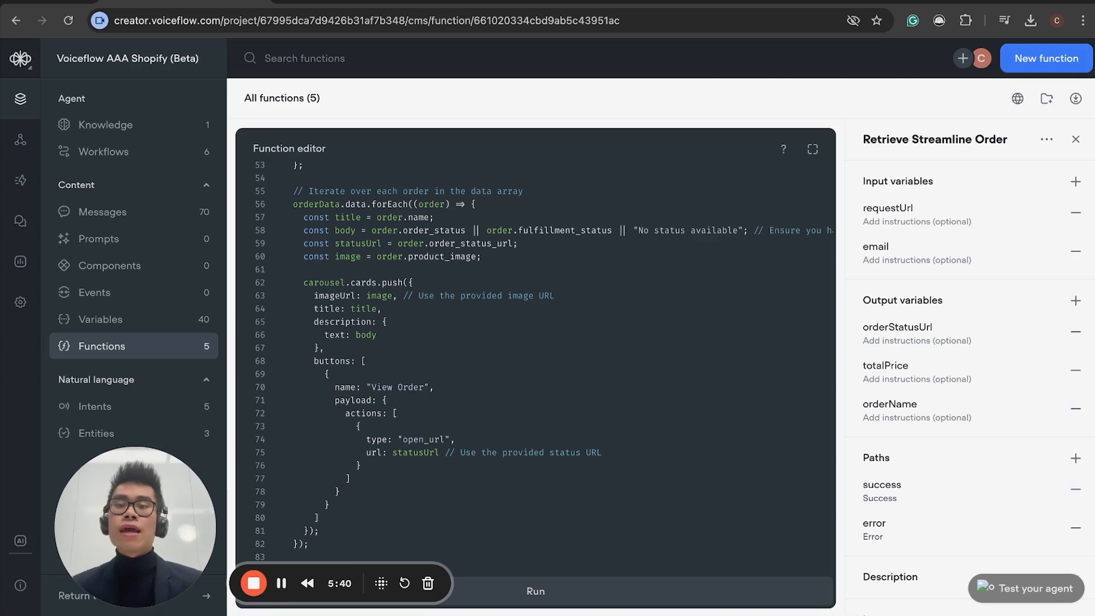
pyautogui.scroll(-5, 438, 524)
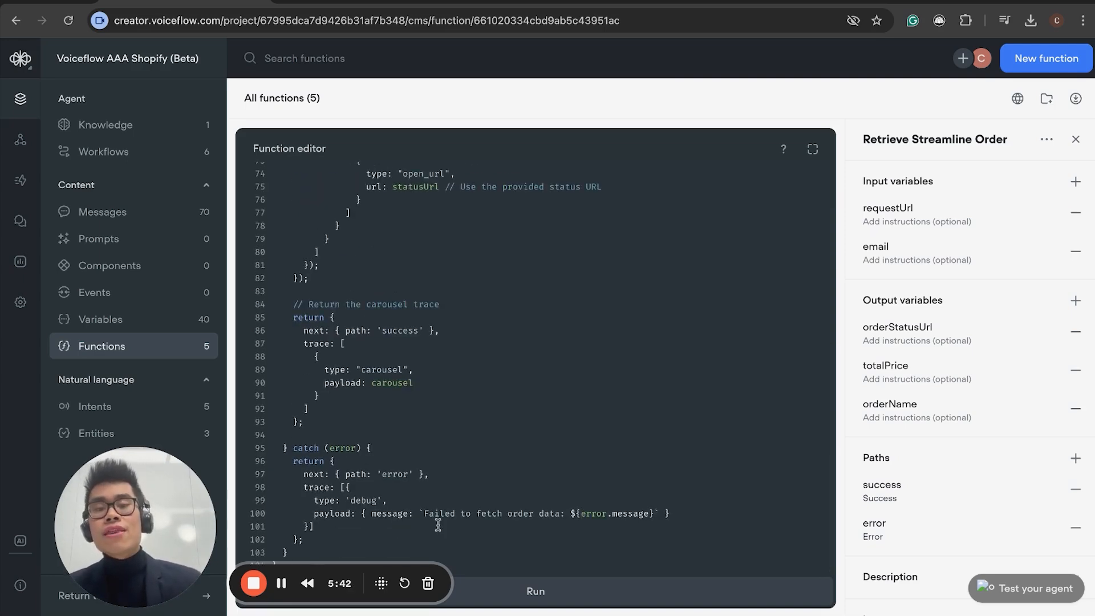
pyautogui.scroll(15, 472, 342)
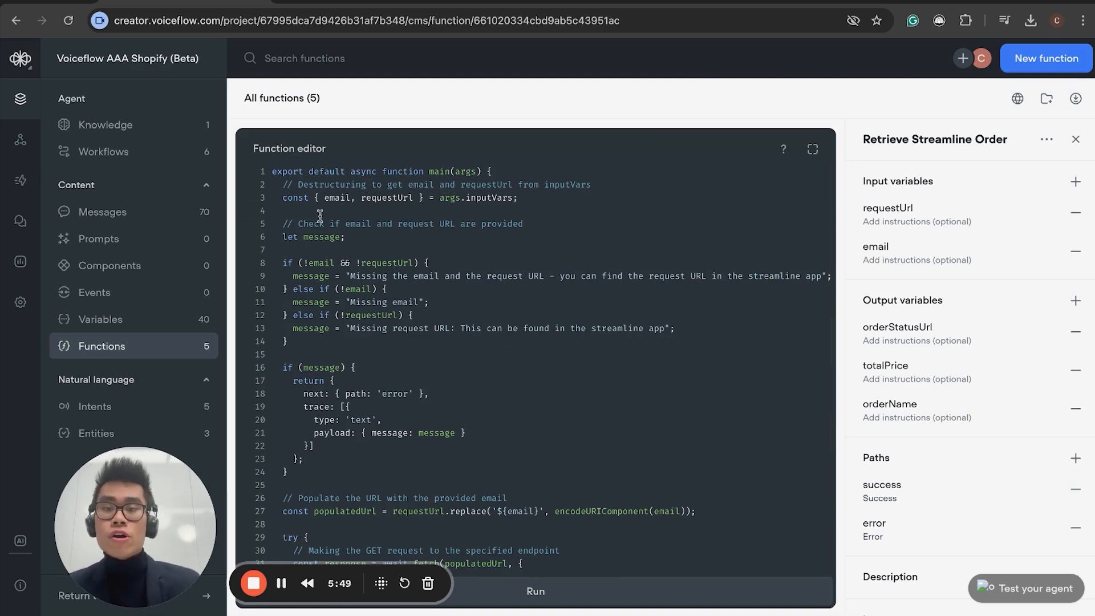
pyautogui.moveTo(320, 216); pyautogui.dragTo(365, 367)
pyautogui.click(365, 367)
pyautogui.click(354, 289)
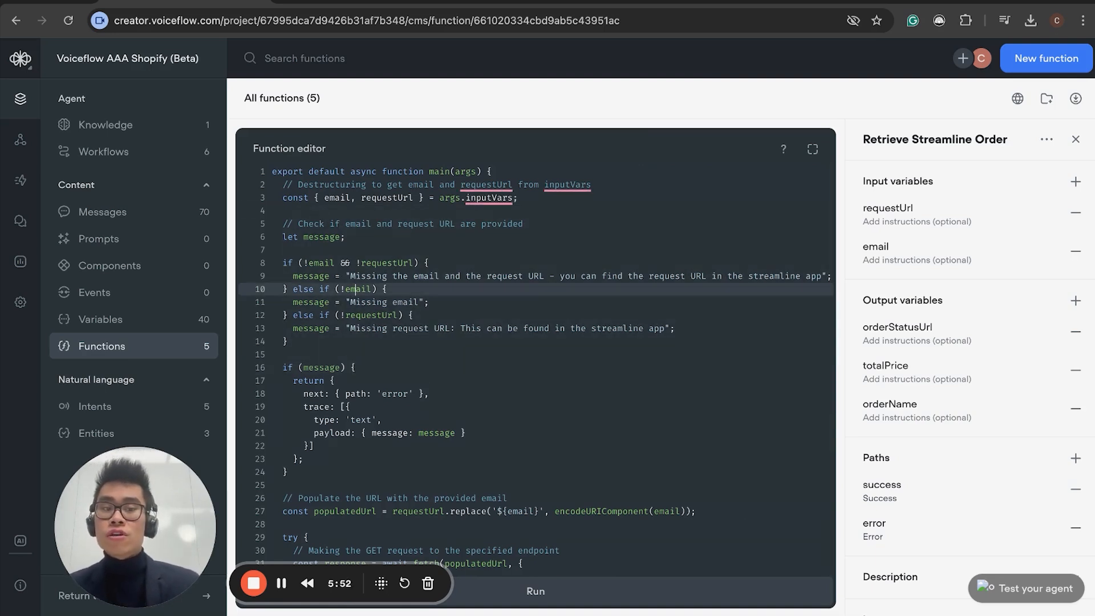
pyautogui.click(125, 159)
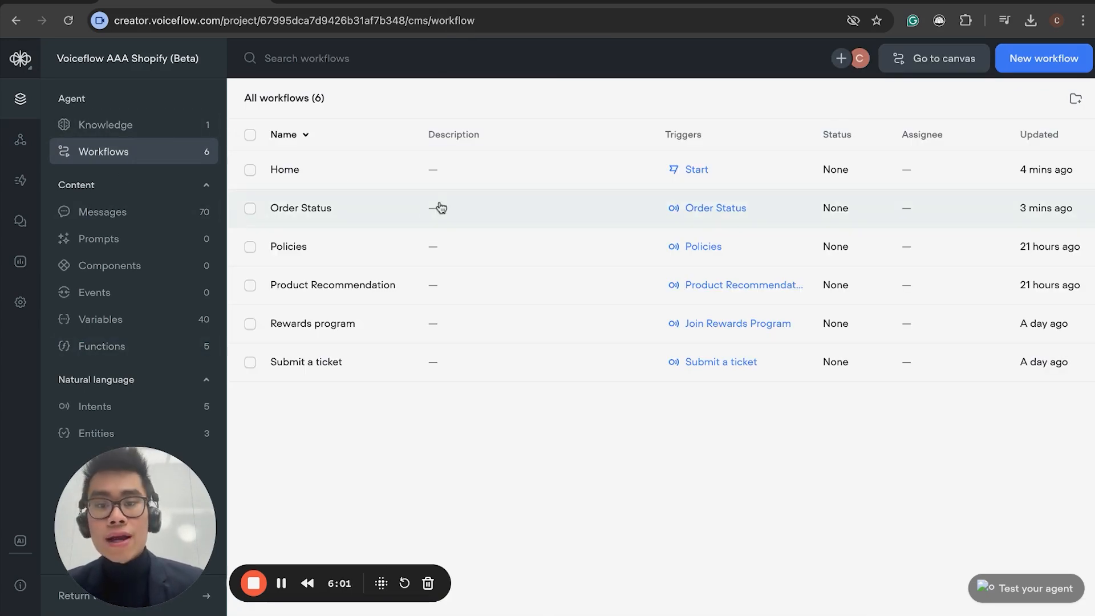
# Open the Order Status workflow's Retrieve Streamline Order step, then switch to the Product Recommendation workflow
pyautogui.click(507, 223)
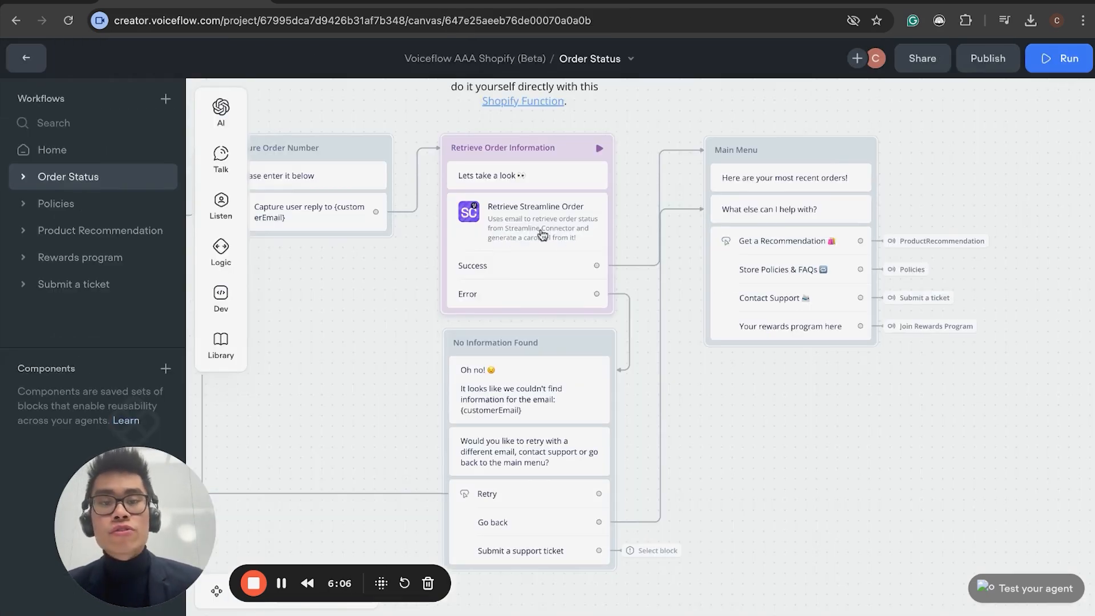
pyautogui.click(542, 234)
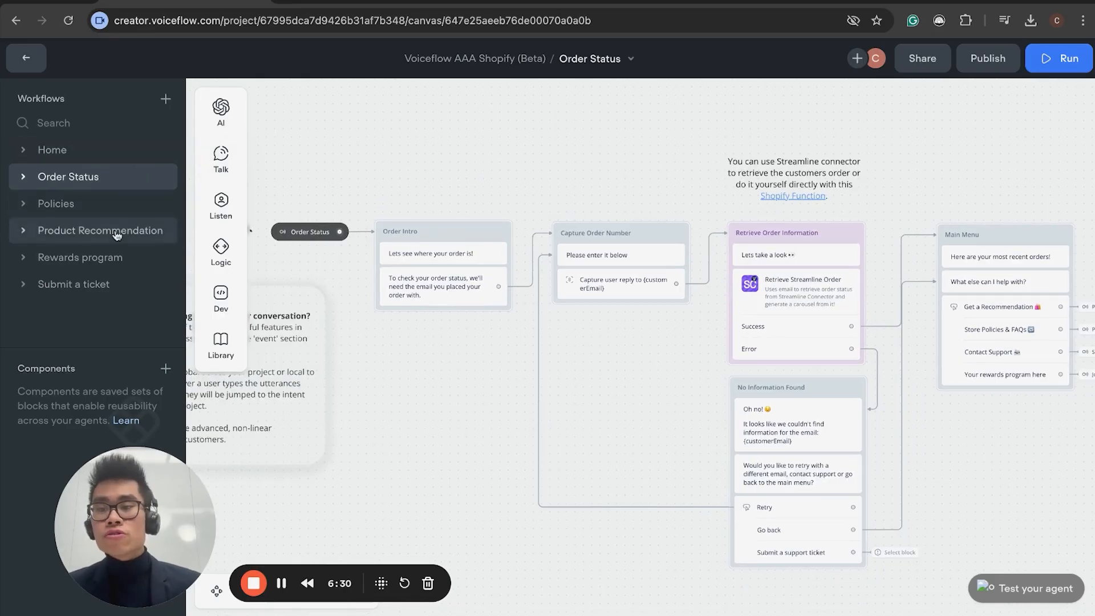
pyautogui.click(116, 232)
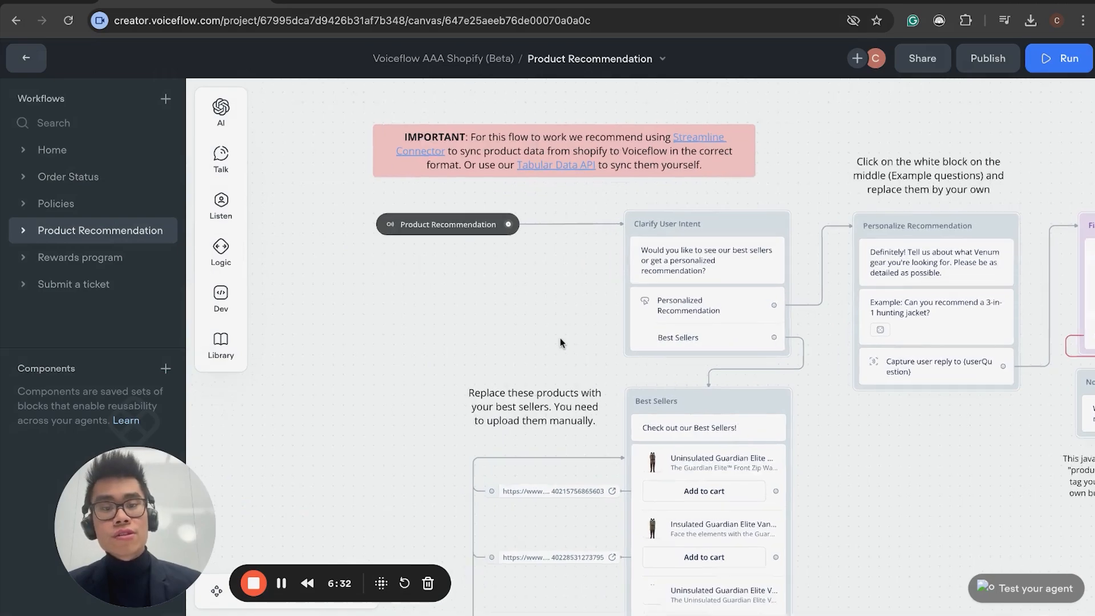
# Survey the Product Recommendation canvas and start a test run from Clarify User Intent
pyautogui.scroll(-5, 561, 343)
pyautogui.scroll(4, 561, 344)
pyautogui.scroll(-4, 561, 343)
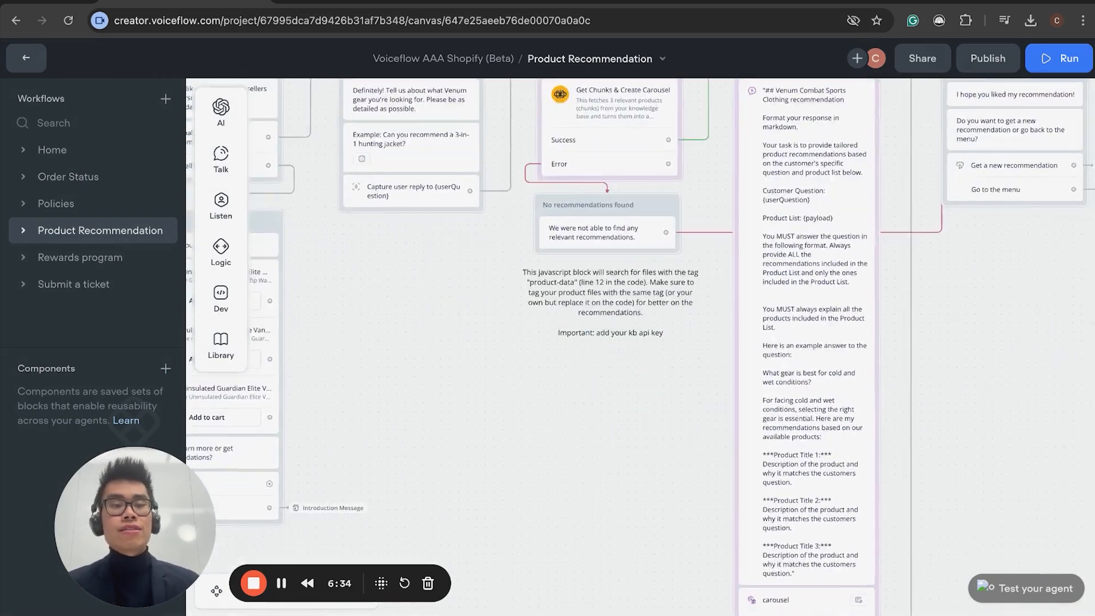
pyautogui.hscroll(2, 561, 344)
pyautogui.hscroll(-7, 561, 344)
pyautogui.scroll(2, 560, 344)
pyautogui.scroll(-4, 560, 343)
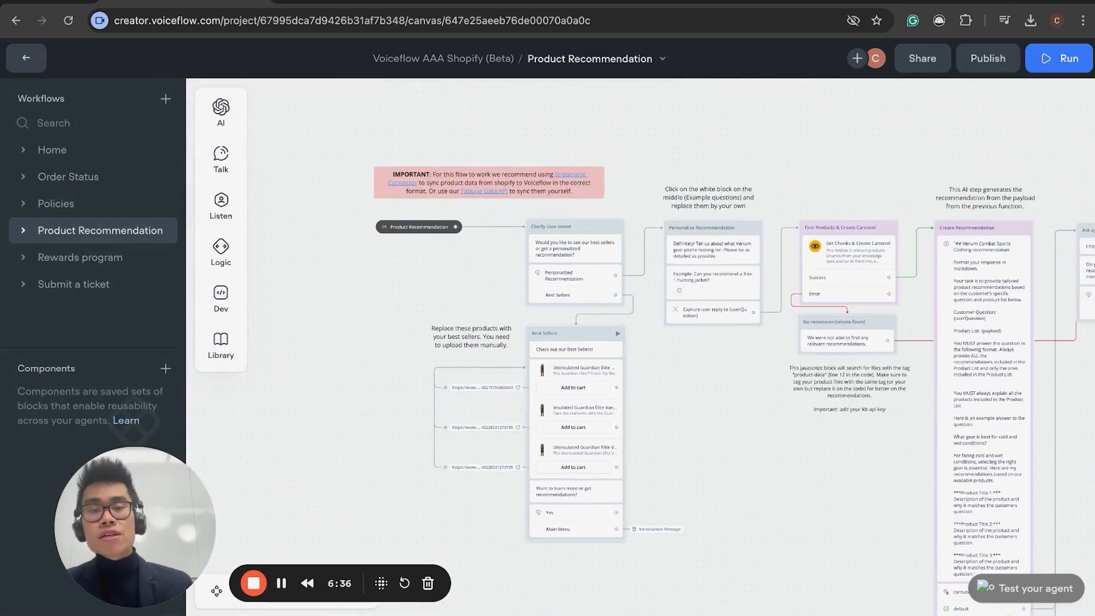
pyautogui.scroll(4, 560, 343)
pyautogui.hscroll(7, 561, 343)
pyautogui.scroll(2, 561, 343)
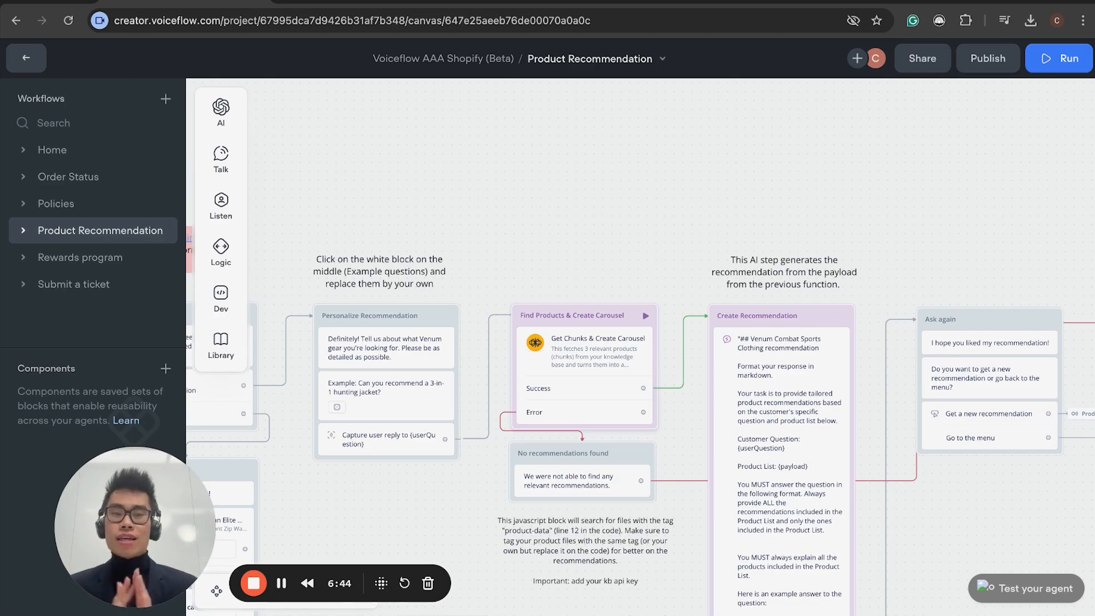
pyautogui.hscroll(-5, 498, 332)
pyautogui.scroll(-1, 499, 332)
pyautogui.hscroll(-2, 499, 331)
pyautogui.scroll(3, 557, 213)
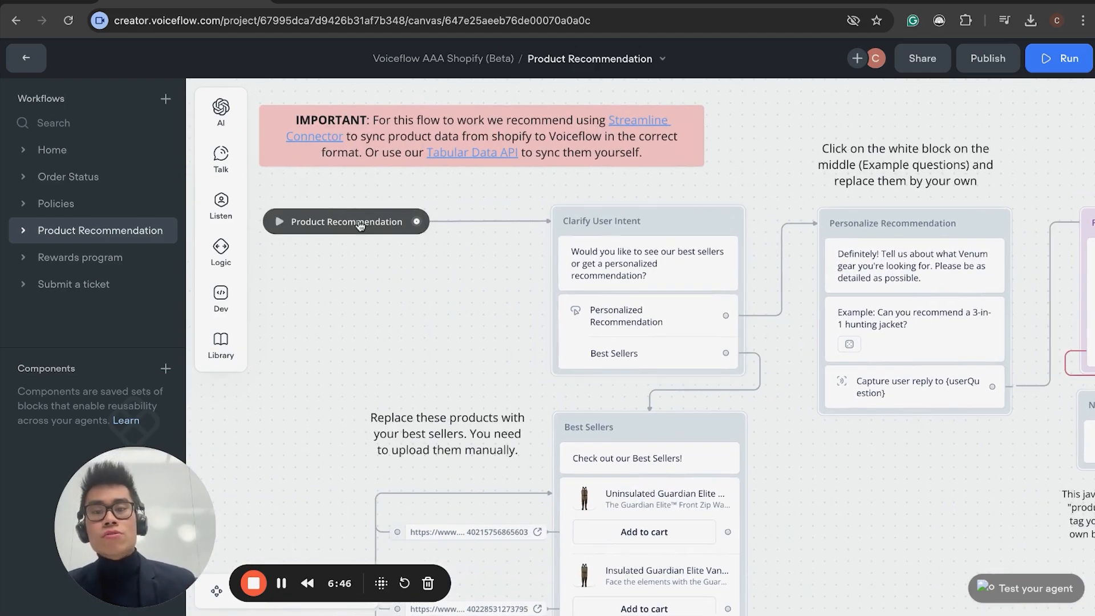
pyautogui.hscroll(3, 638, 244)
pyautogui.scroll(-1, 637, 244)
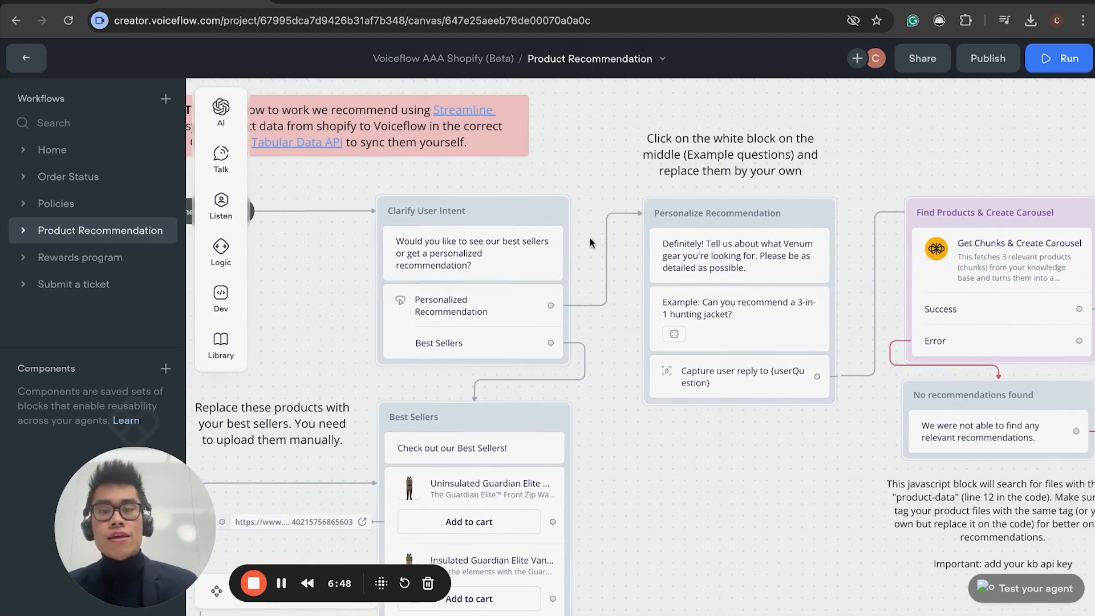
pyautogui.click(555, 213)
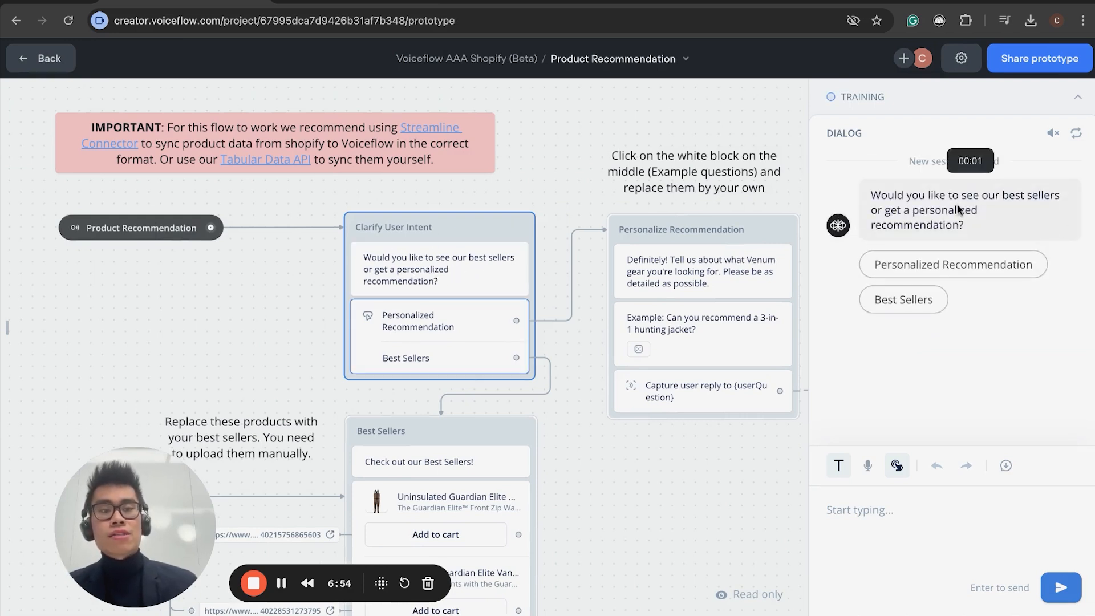
# Answer the test chat's best sellers or personalized question with Personalized Recommendation
pyautogui.scroll(-4, 489, 342)
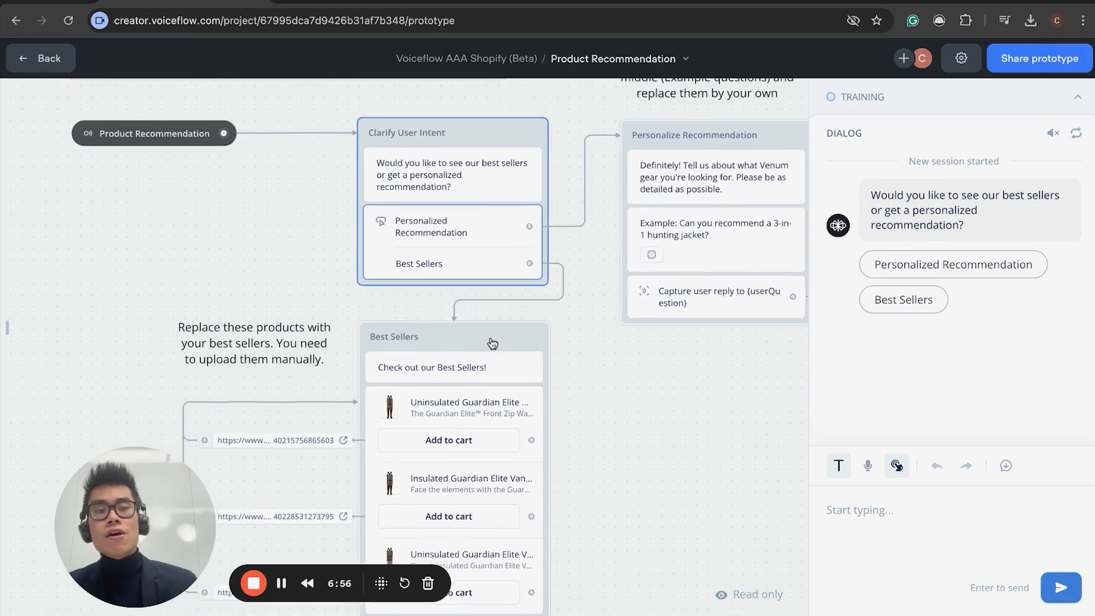
pyautogui.scroll(-2, 390, 315)
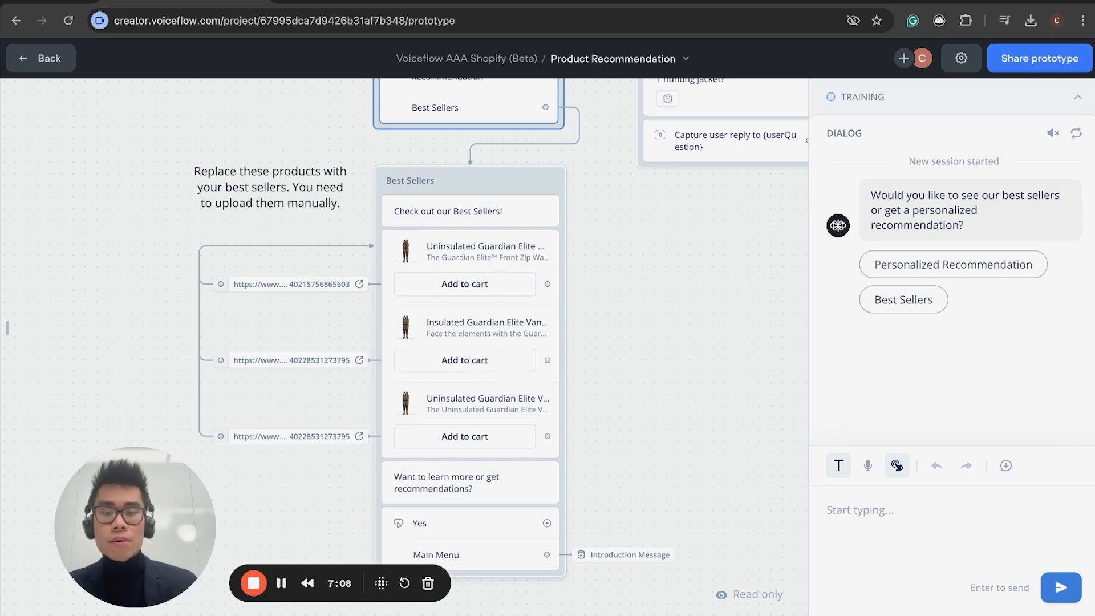
pyautogui.scroll(1, 470, 342)
pyautogui.hscroll(4, 457, 351)
pyautogui.scroll(3, 457, 351)
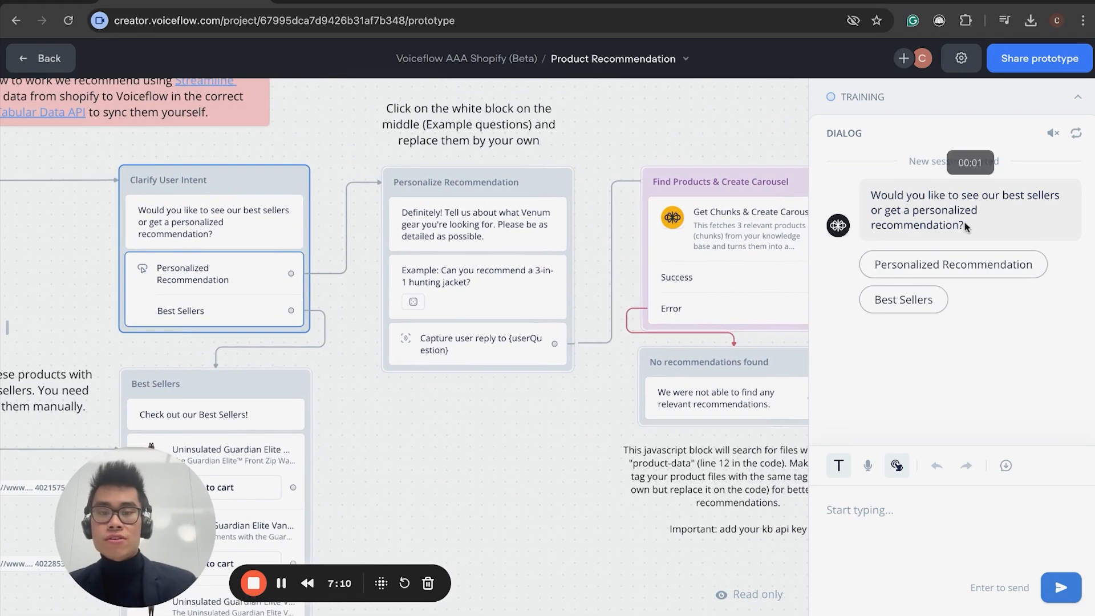
pyautogui.click(952, 264)
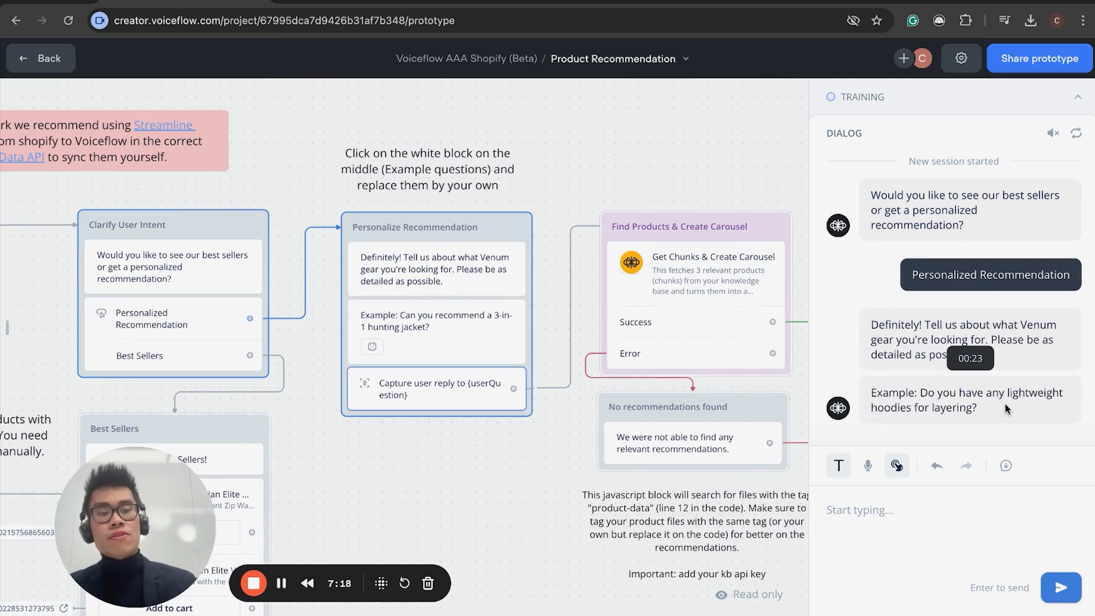
# Send the message 'i want some mma shorts' in the test chat
pyautogui.hscroll(2, 458, 399)
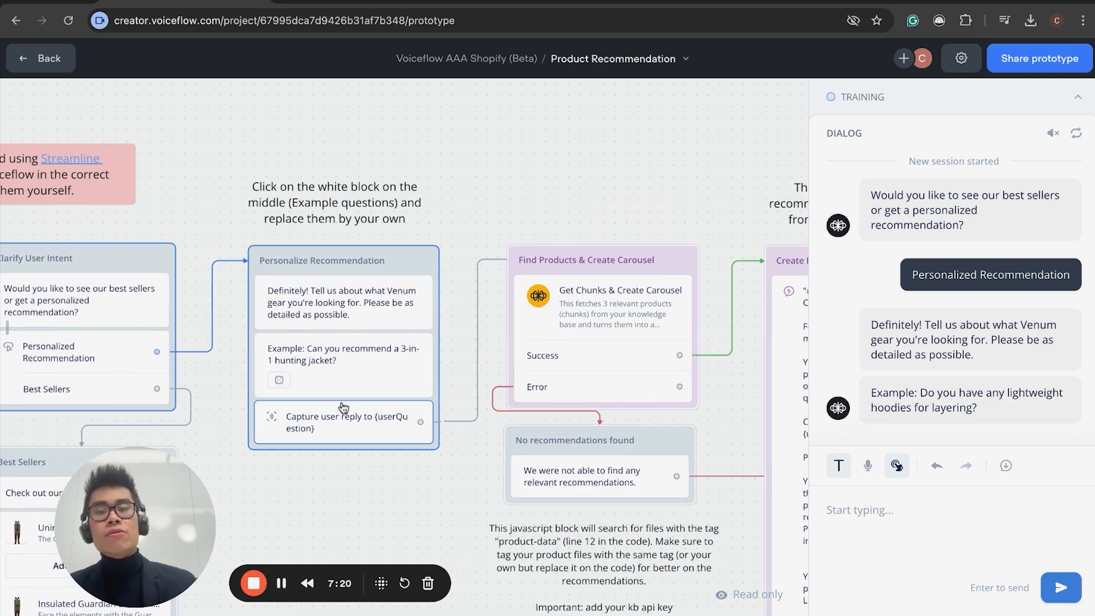
pyautogui.hscroll(2, 432, 406)
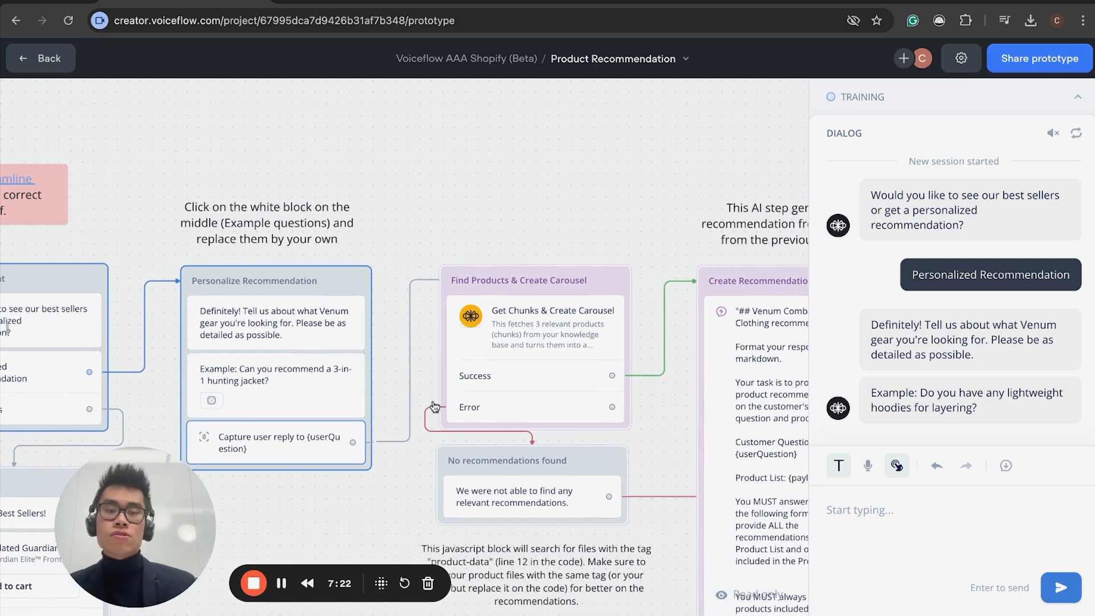
pyautogui.click(921, 522)
pyautogui.write('i wa')
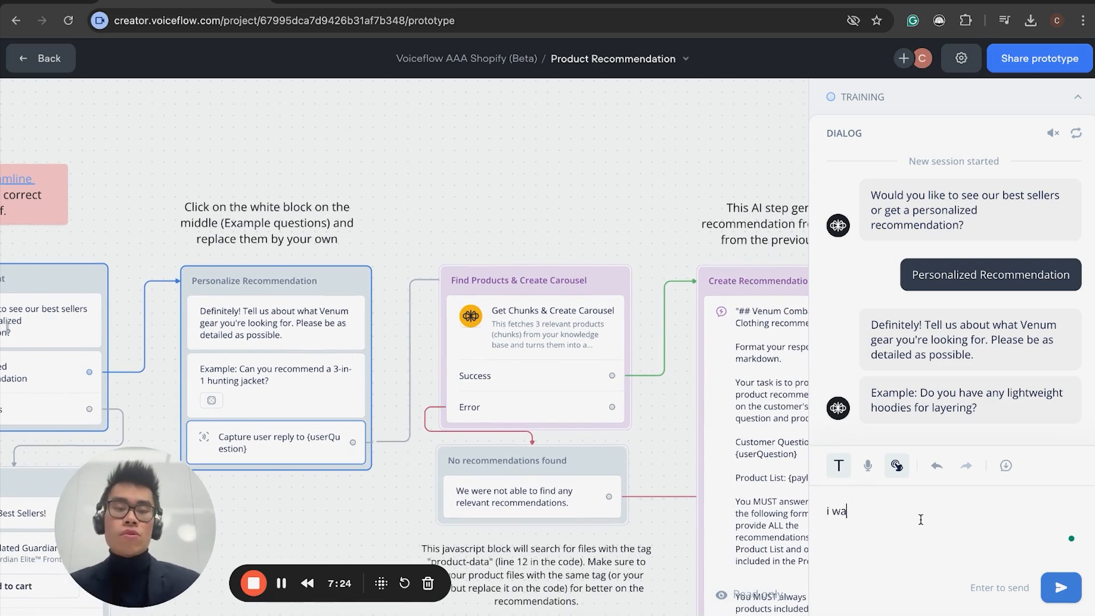
pyautogui.write('nt some mma shorts')
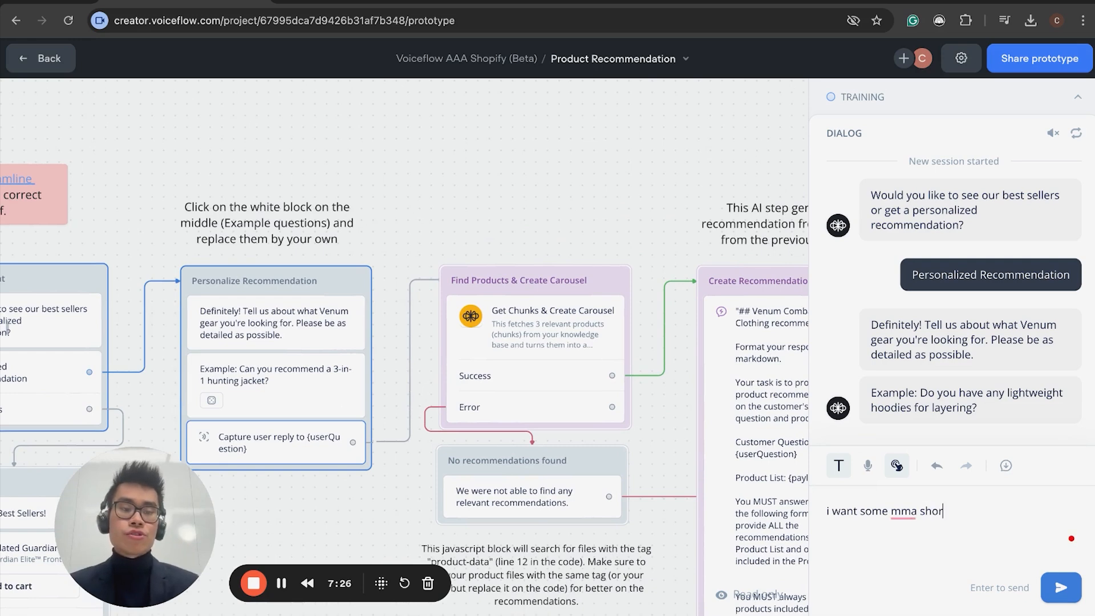
pyautogui.press('Return')
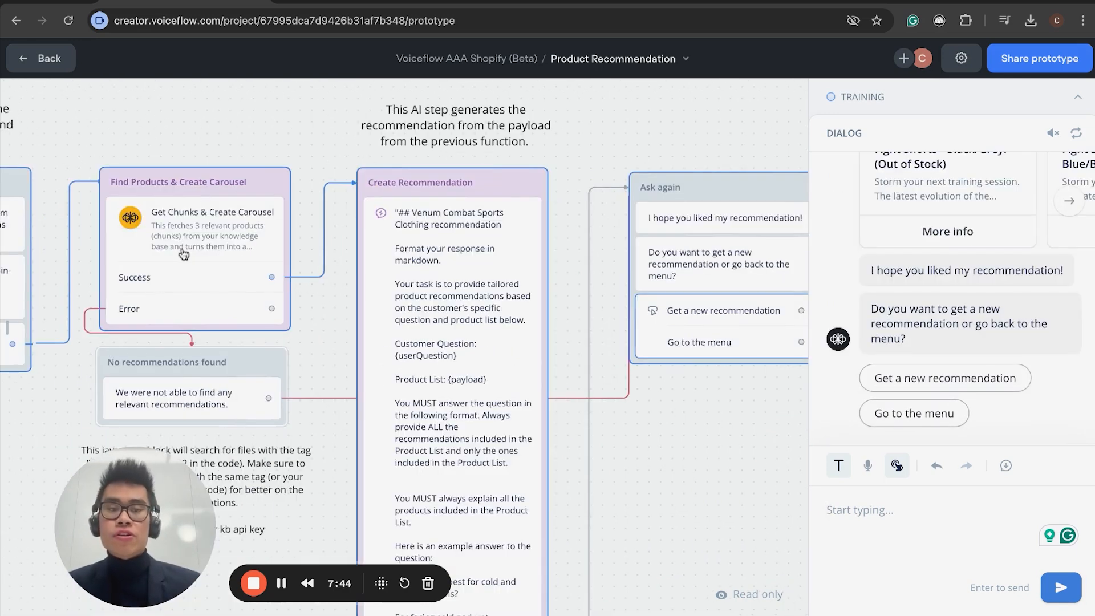
# Bring the Personalize Recommendation path into view and page through the Venum fight shorts carousel
pyautogui.moveTo(199, 265); pyautogui.dragTo(495, 268)
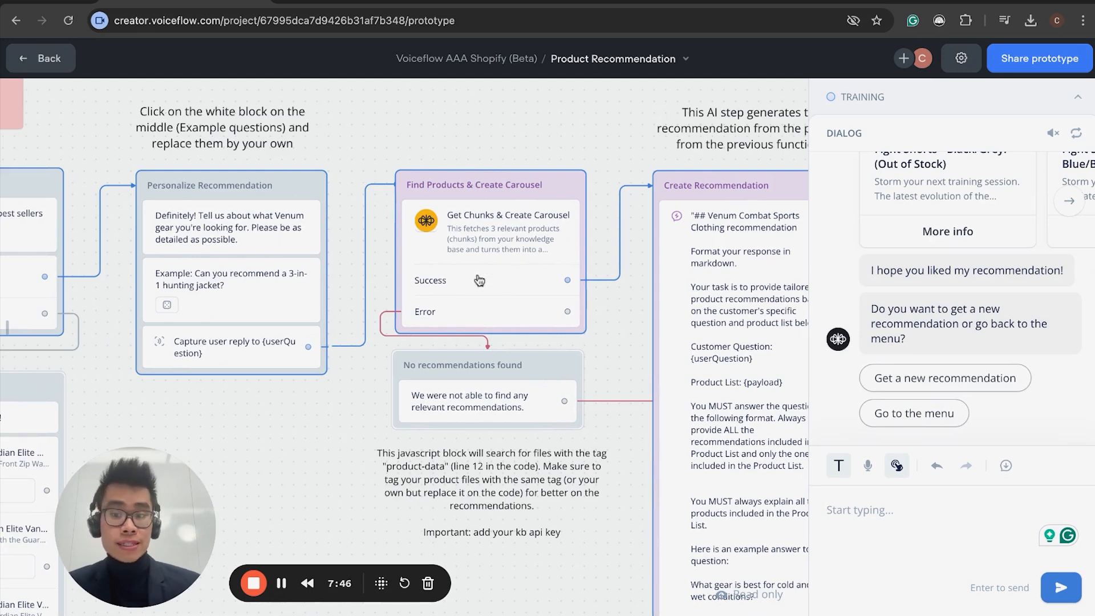
pyautogui.hscroll(3, 493, 296)
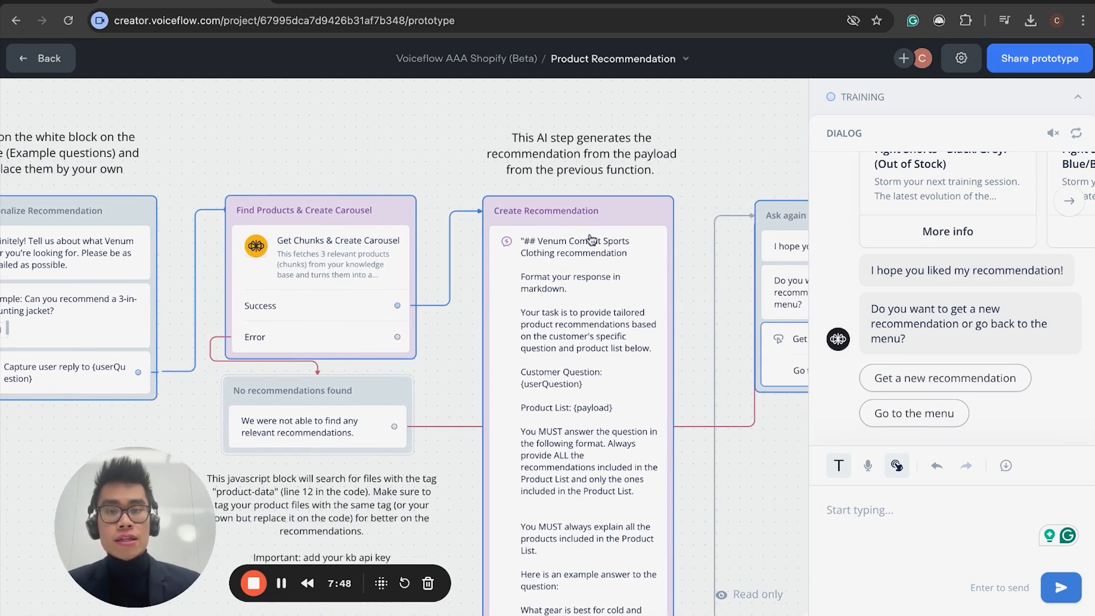
pyautogui.scroll(3, 913, 310)
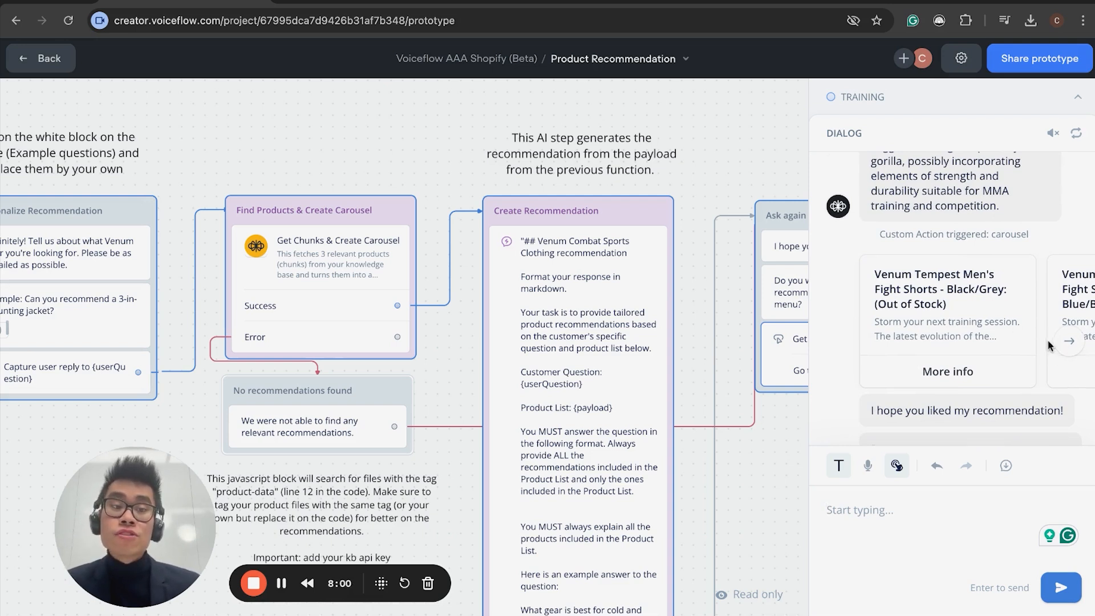
pyautogui.click(1075, 345)
pyautogui.click(1075, 344)
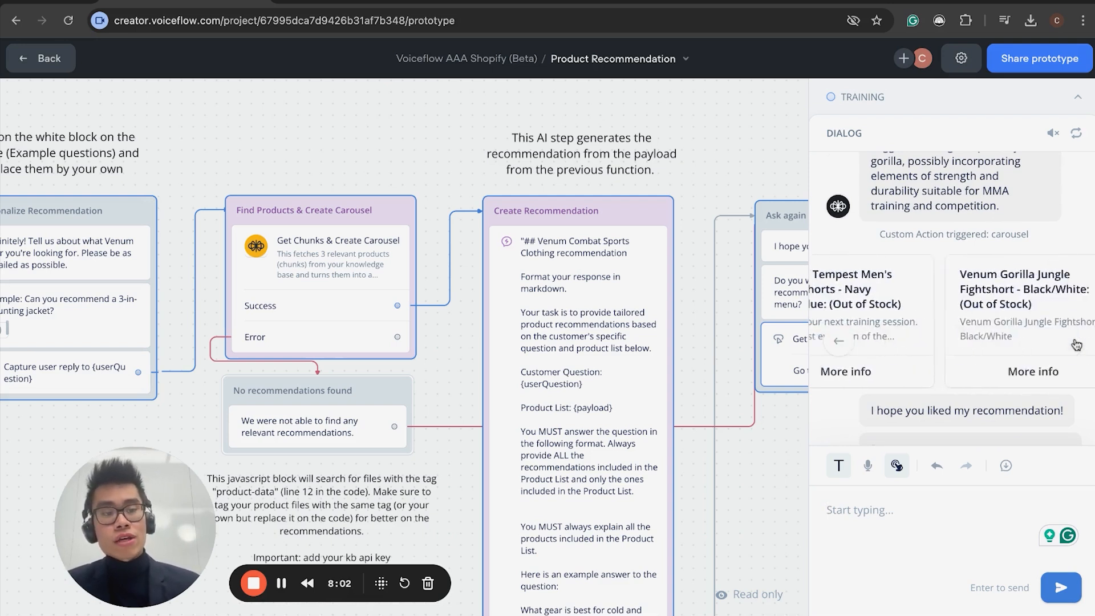
pyautogui.click(840, 345)
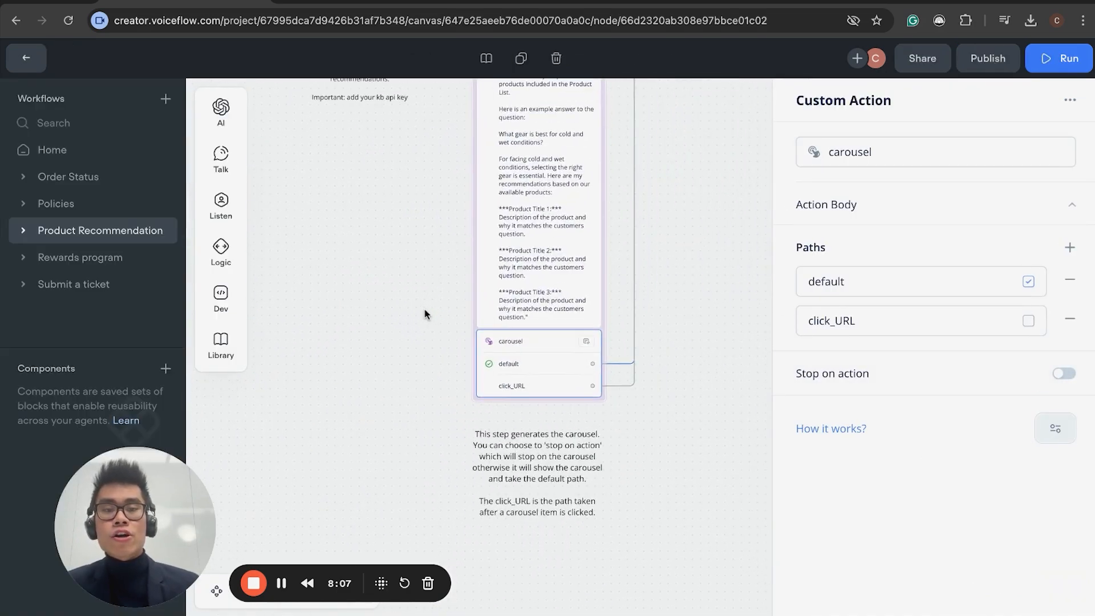
# Inspect the Create Recommendation AI step's settings
pyautogui.click(525, 288)
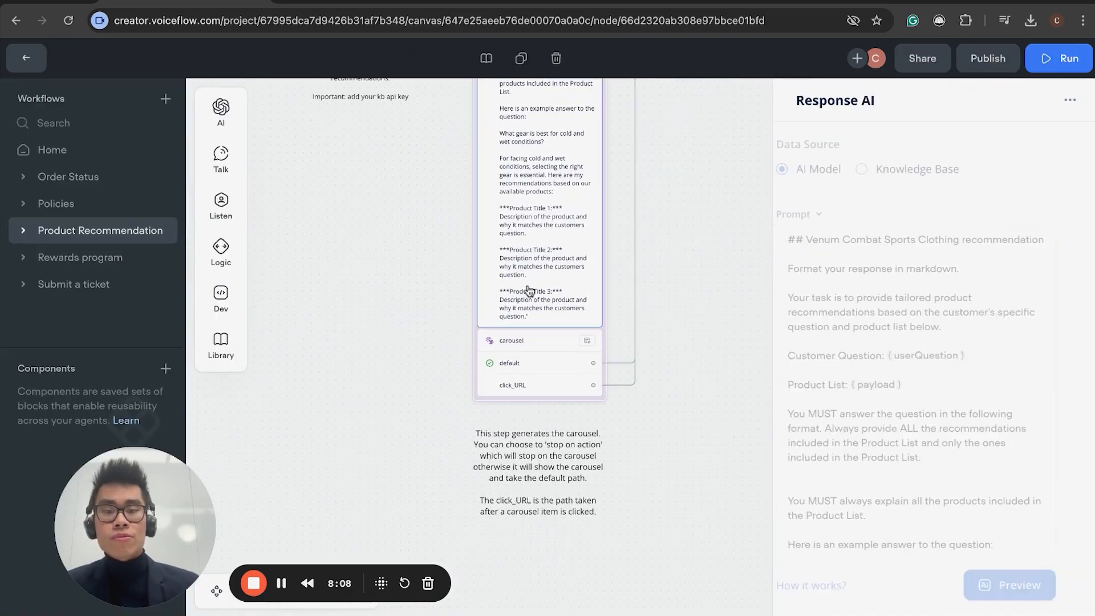
pyautogui.scroll(5, 434, 369)
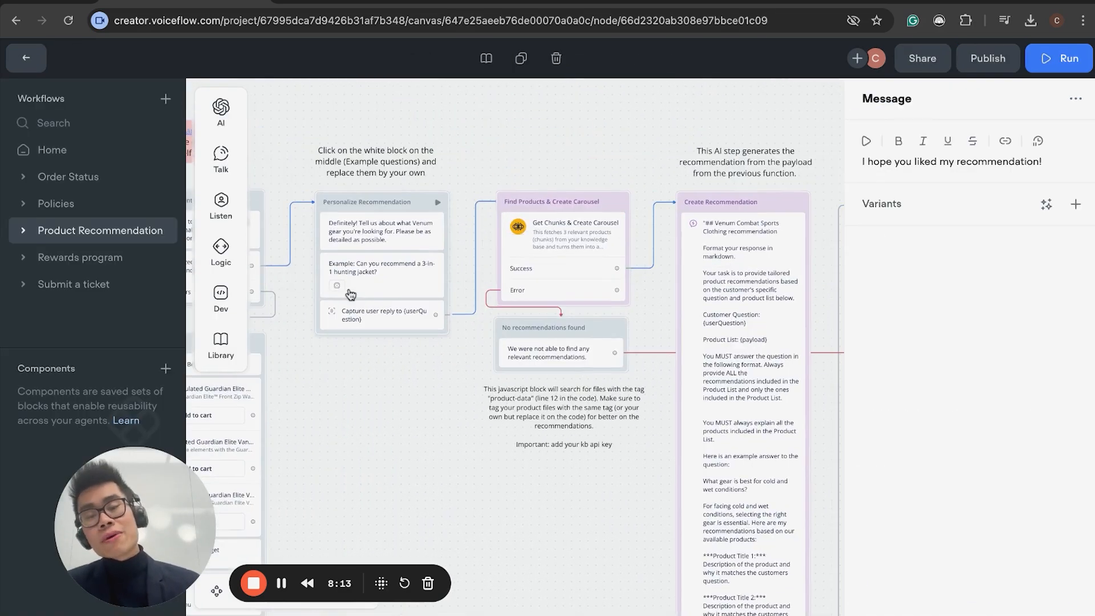
pyautogui.scroll(-5, 398, 439)
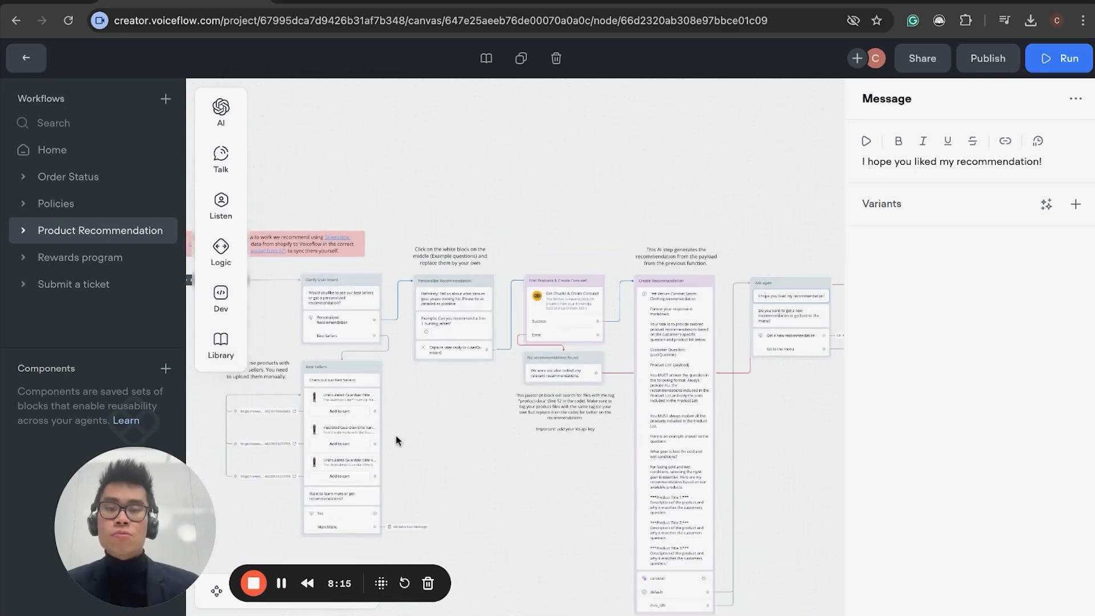
pyautogui.scroll(4, 397, 442)
pyautogui.hscroll(5, 397, 441)
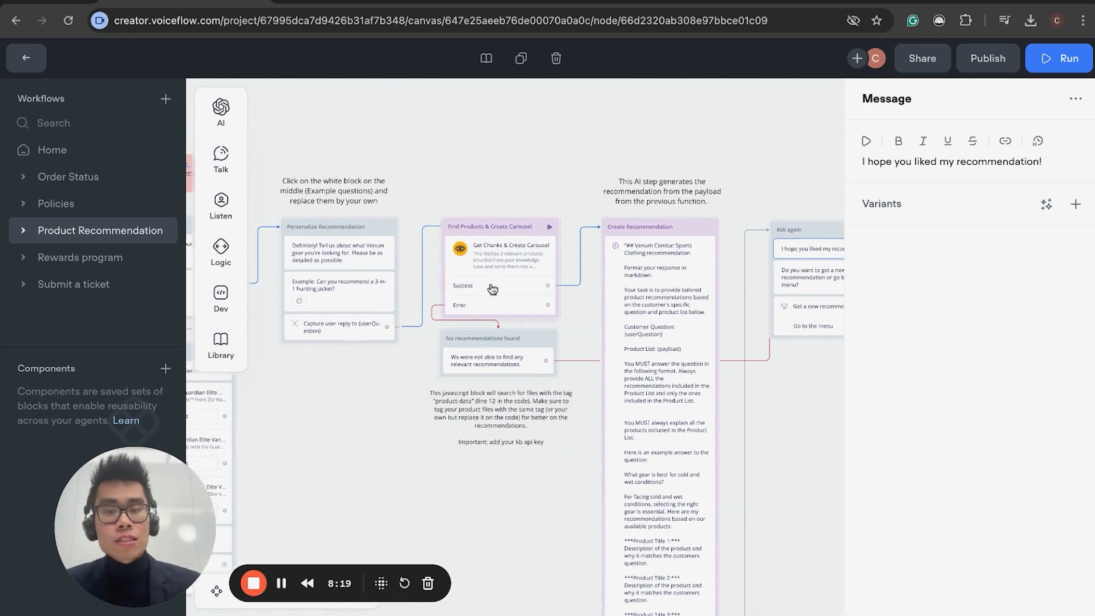
# Inspect the Get Chunks & Create Carousel function, then open the Knowledge base data sources
pyautogui.click(503, 269)
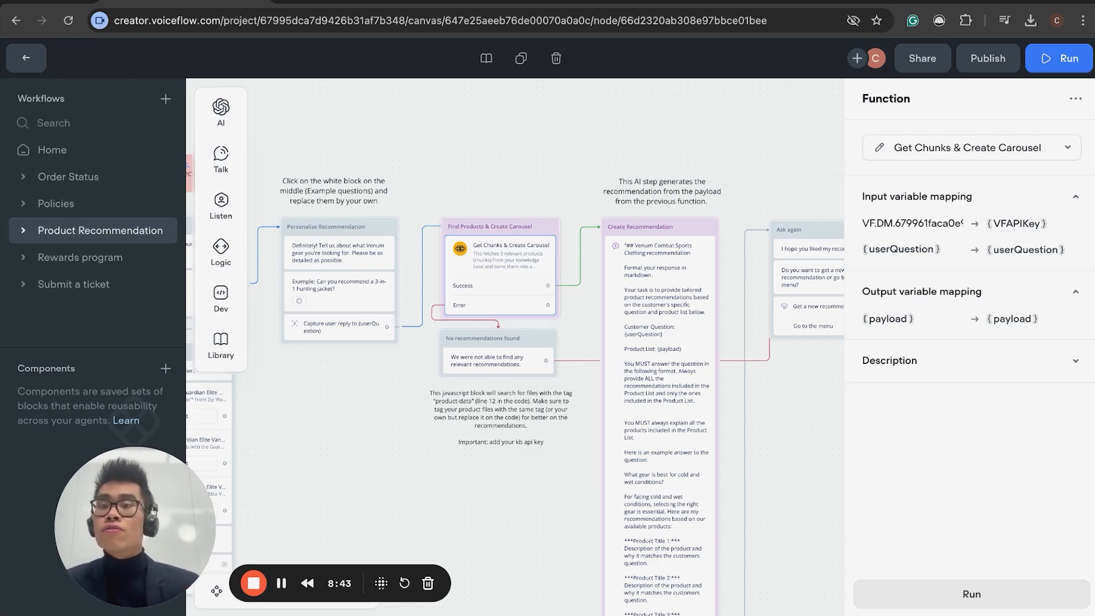
pyautogui.click(25, 58)
pyautogui.click(114, 133)
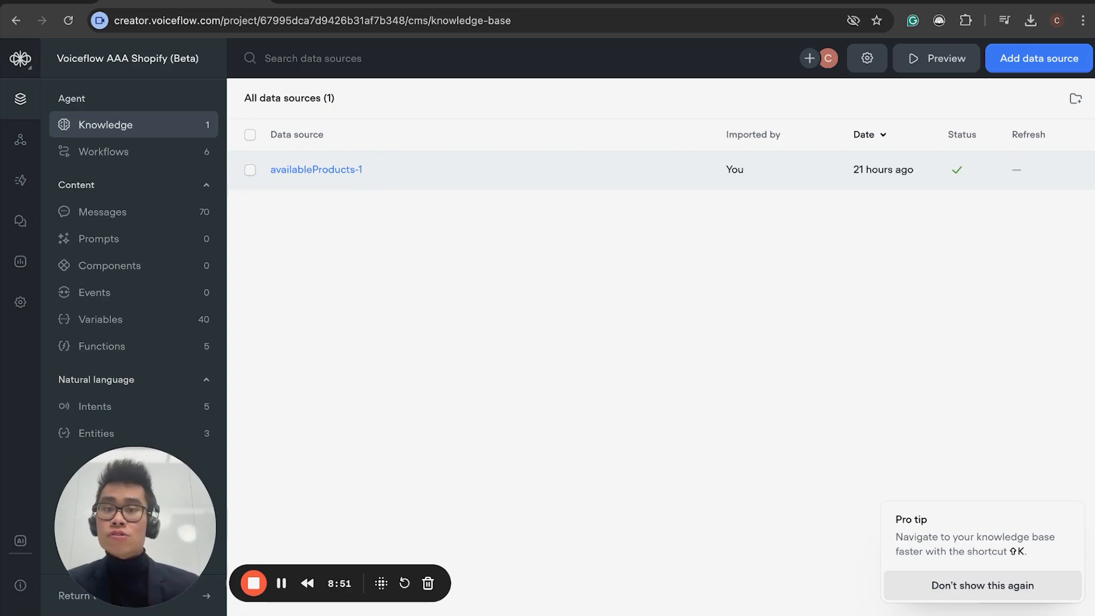
# Back in Shopify admin, return to the Voiceflow AAA Shopify (Beta) assistant's Assistant Knowledge Base page
pyautogui.click(414, 2)
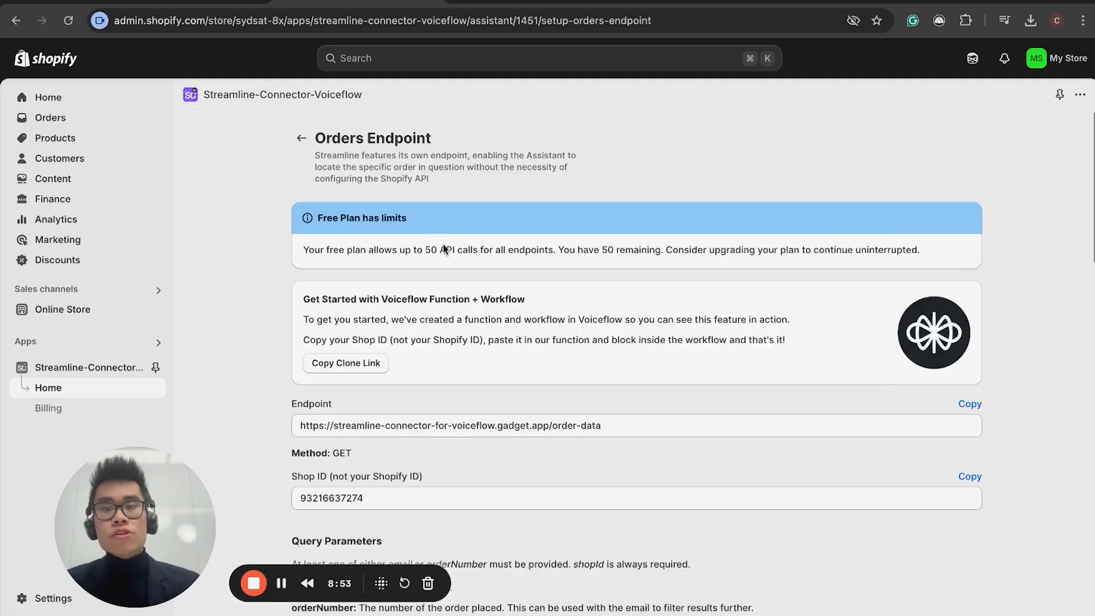
pyautogui.click(301, 138)
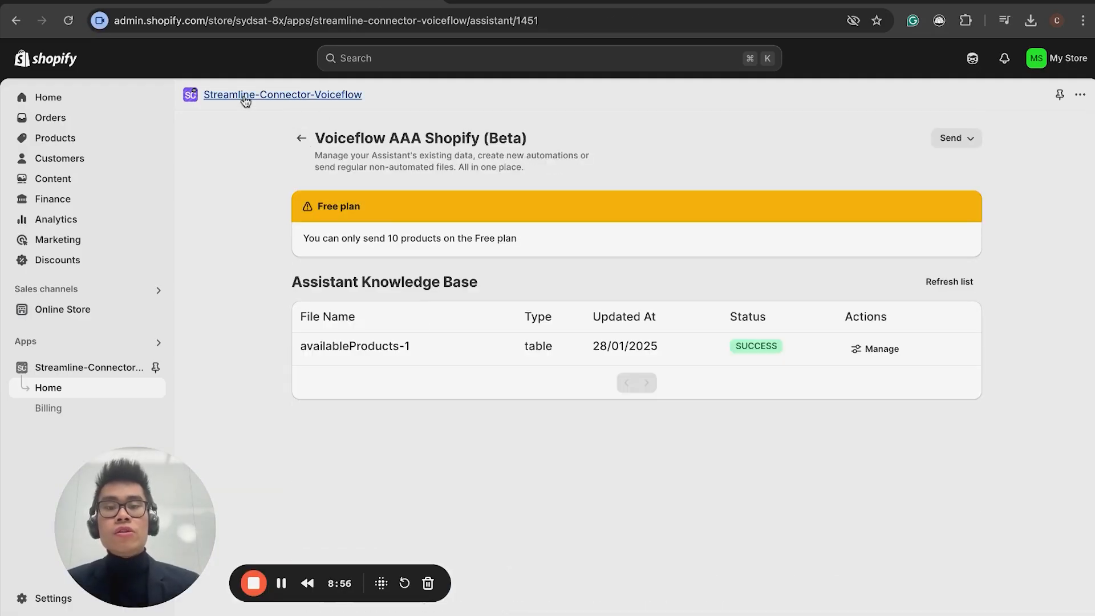
pyautogui.moveTo(335, 296); pyautogui.dragTo(336, 289)
pyautogui.click(335, 289)
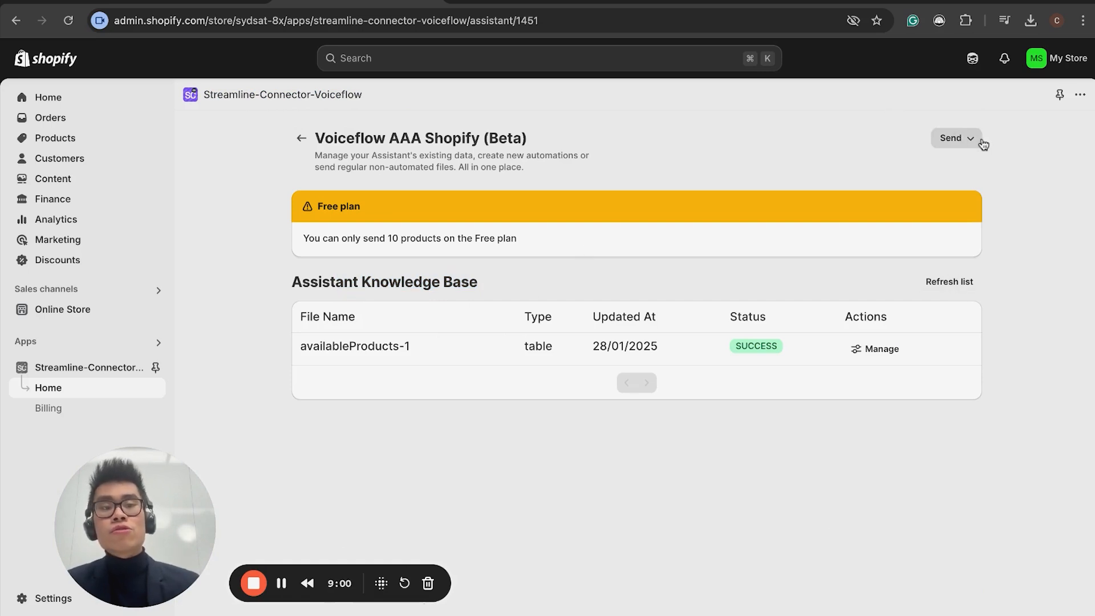
# Start a Send Products (static file) form and tick Send all active products
pyautogui.click(964, 138)
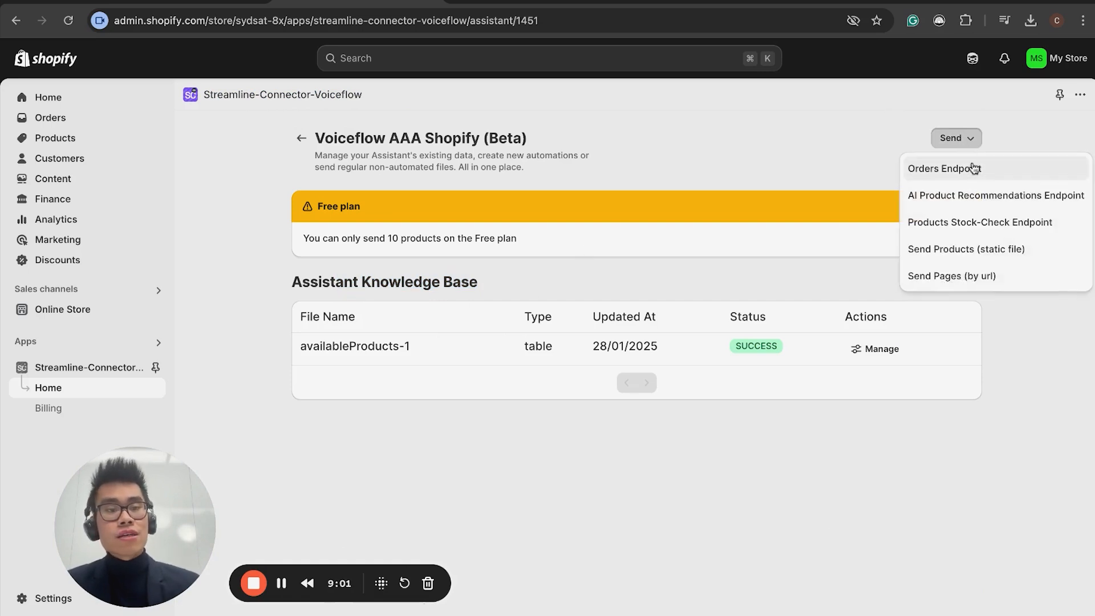
pyautogui.click(988, 258)
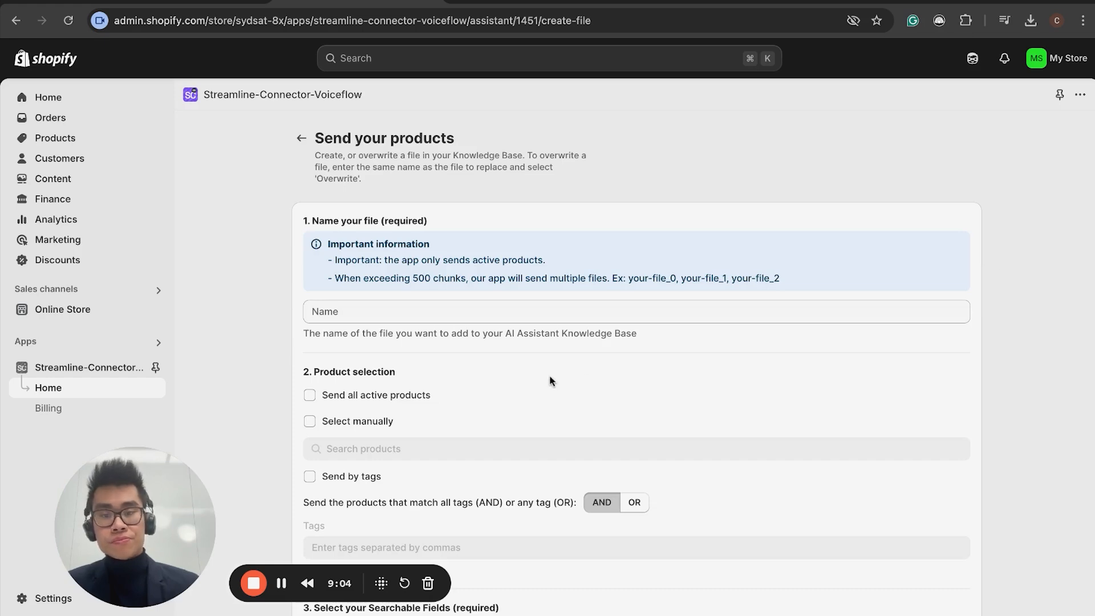
pyautogui.scroll(-2, 442, 234)
pyautogui.scroll(2, 426, 204)
pyautogui.click(378, 311)
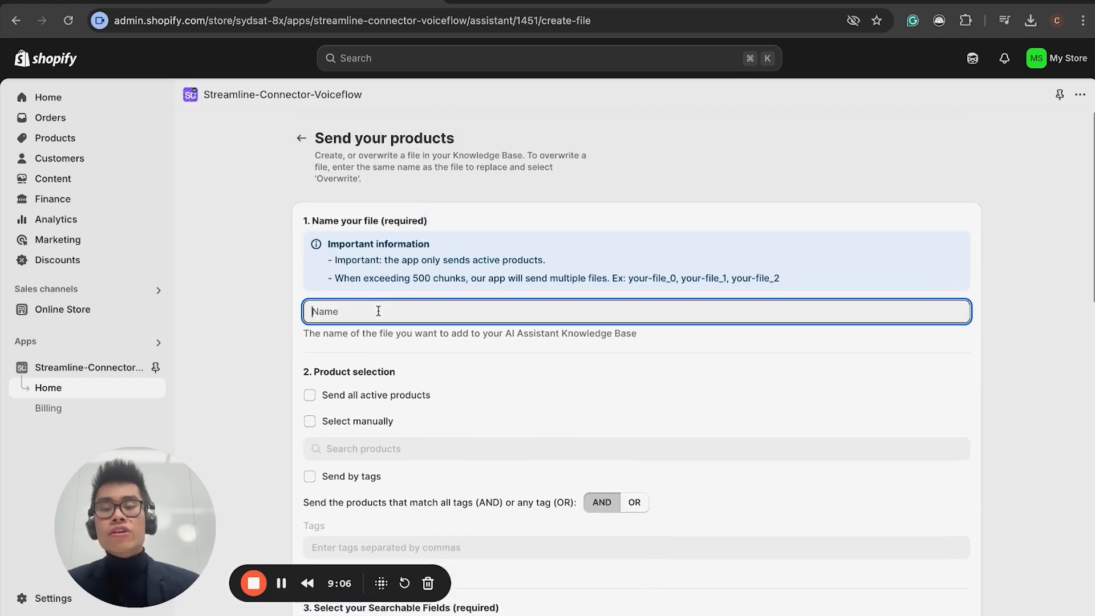
pyautogui.moveTo(503, 336); pyautogui.dragTo(612, 334)
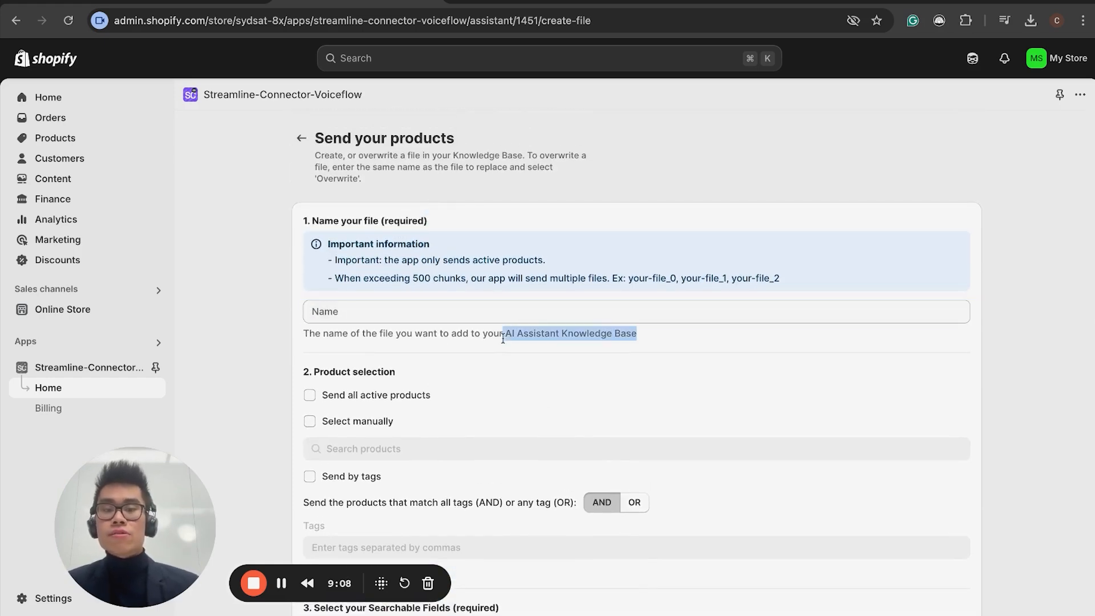
pyautogui.scroll(-3, 503, 338)
pyautogui.scroll(-2, 364, 256)
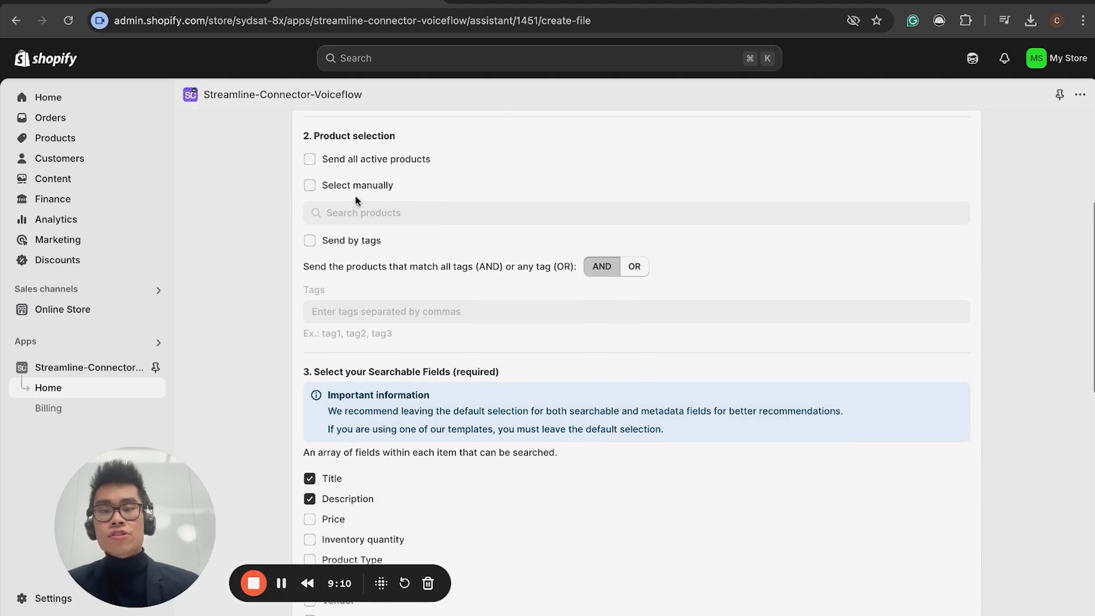
pyautogui.click(309, 160)
pyautogui.scroll(-4, 440, 285)
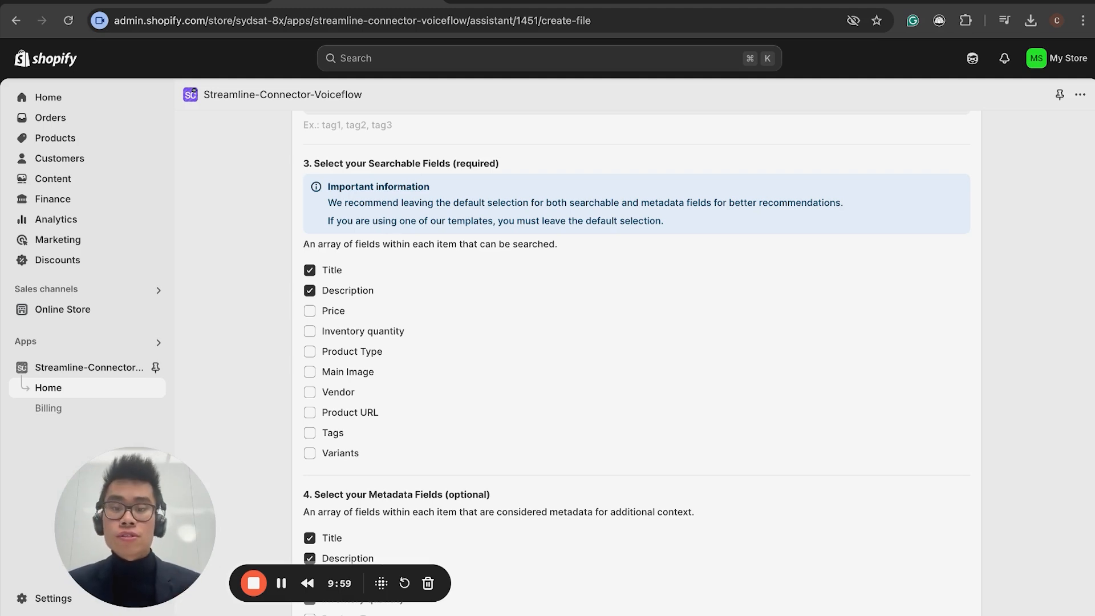
# Leave the product file form and open the assistant's data management page
pyautogui.scroll(-3, 346, 317)
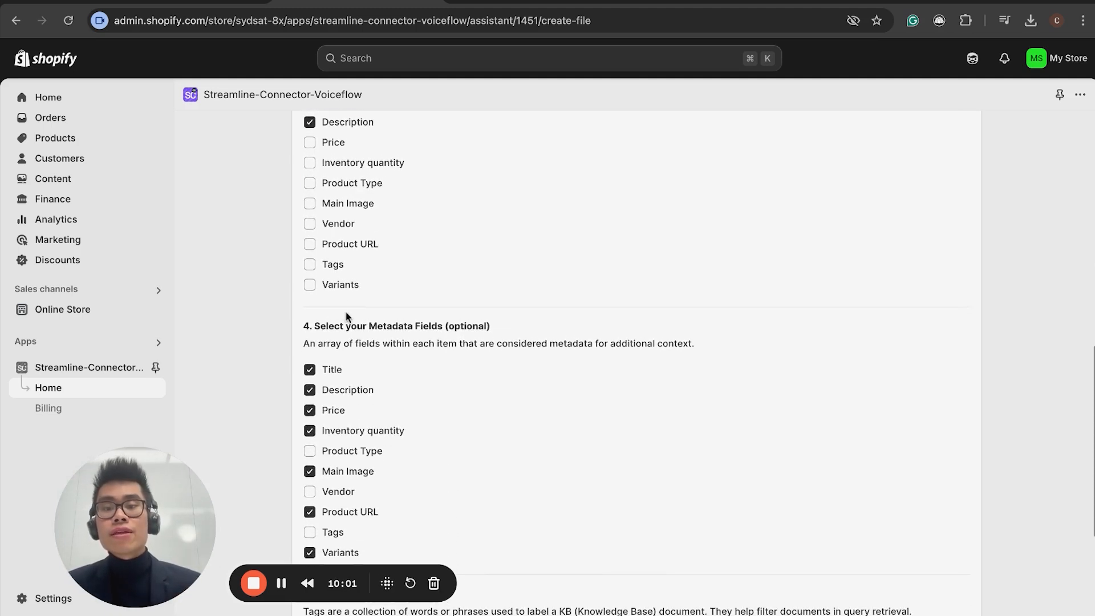
pyautogui.scroll(-1, 349, 317)
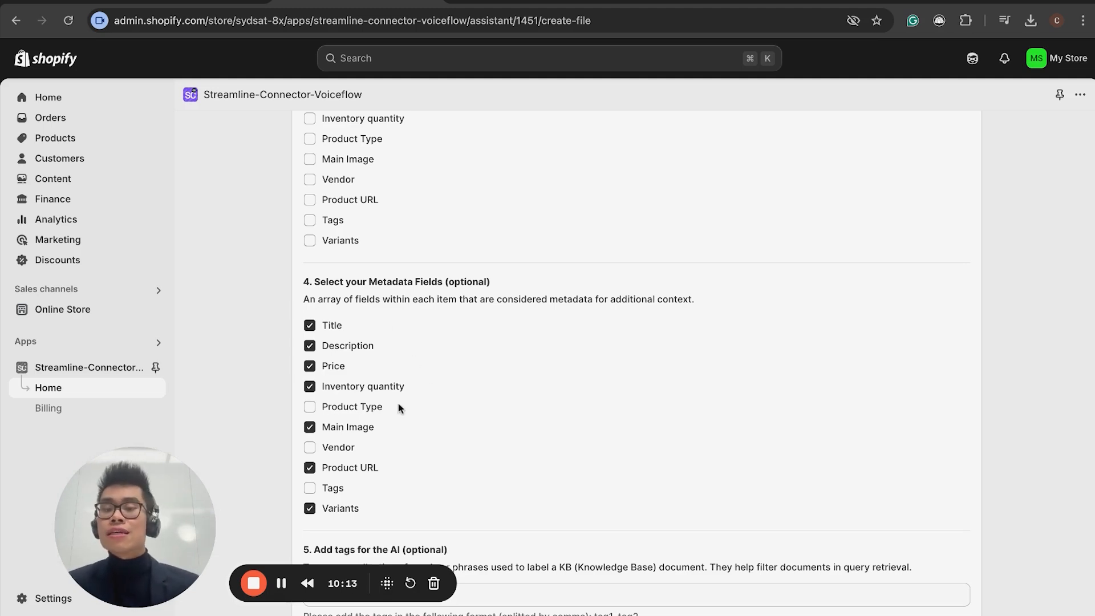
pyautogui.scroll(-3, 399, 409)
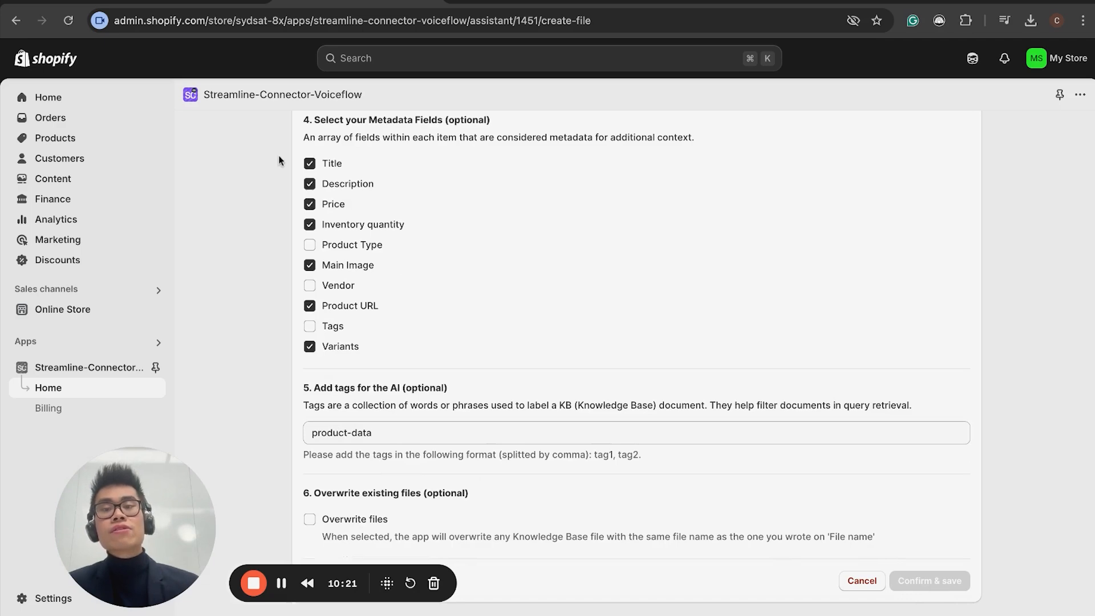
pyautogui.scroll(15, 245, 137)
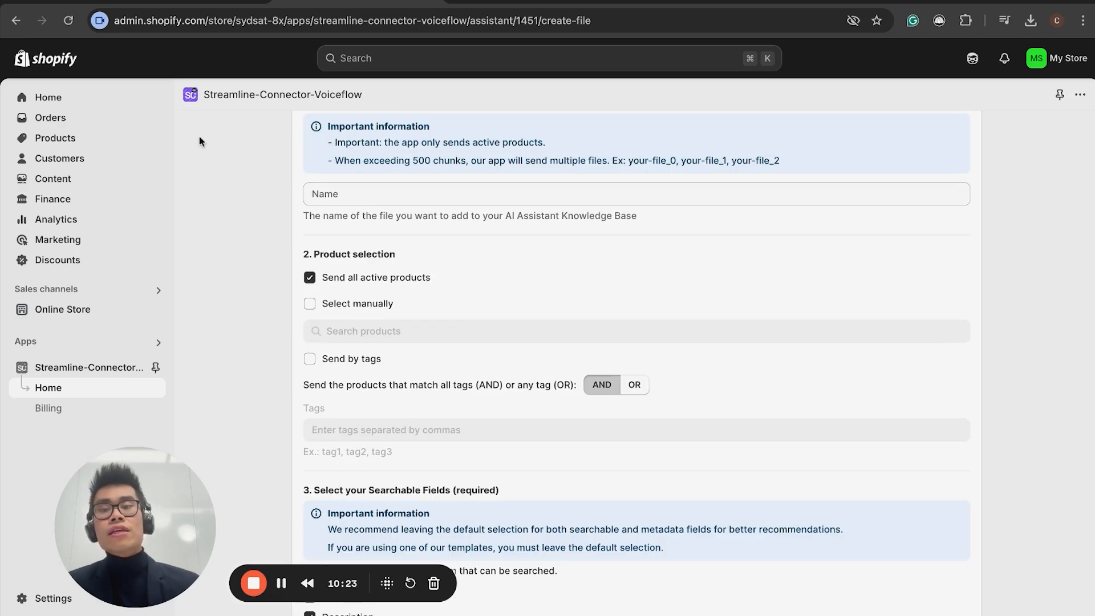
pyautogui.click(218, 98)
pyautogui.click(495, 277)
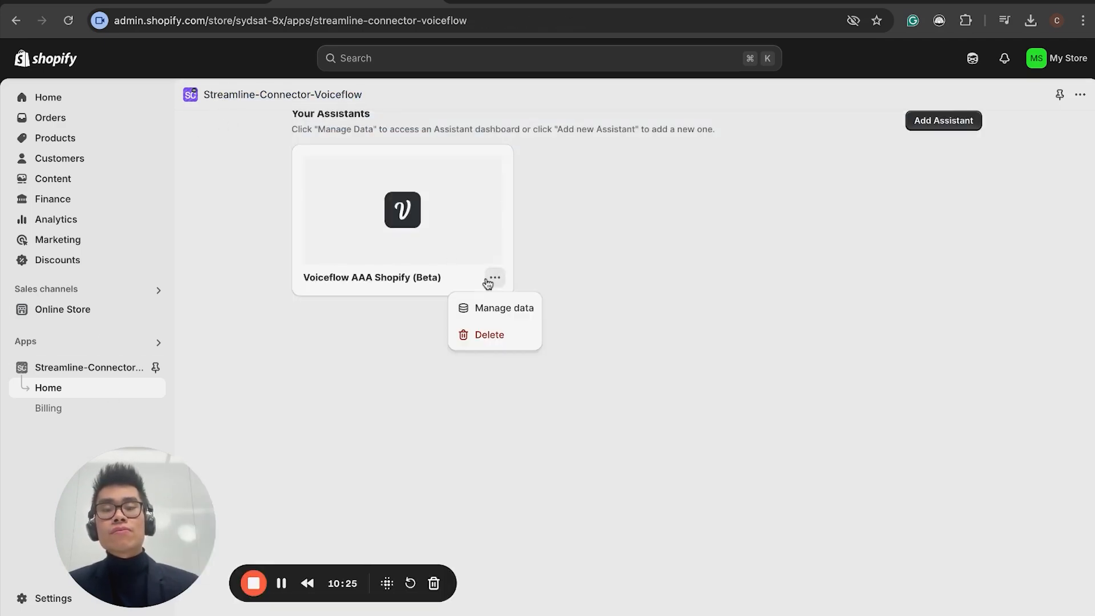
pyautogui.click(484, 313)
# Point out the availableProducts-1 file, then switch to Voiceflow's Knowledge base tab
pyautogui.moveTo(299, 295); pyautogui.dragTo(477, 282)
pyautogui.moveTo(411, 346); pyautogui.dragTo(316, 339)
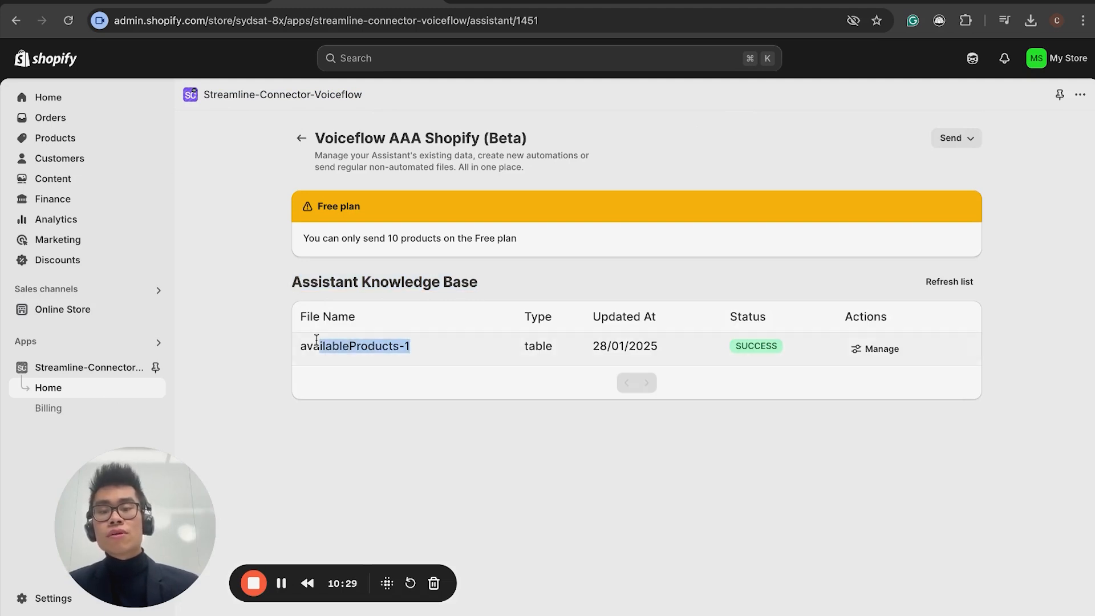
pyautogui.click(317, 340)
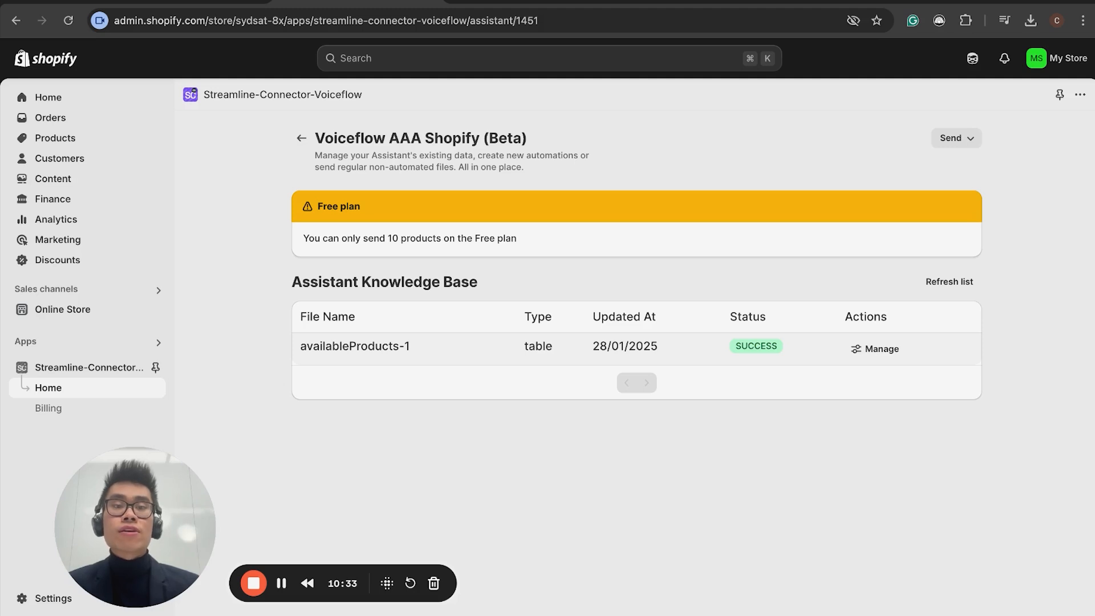
pyautogui.click(251, 2)
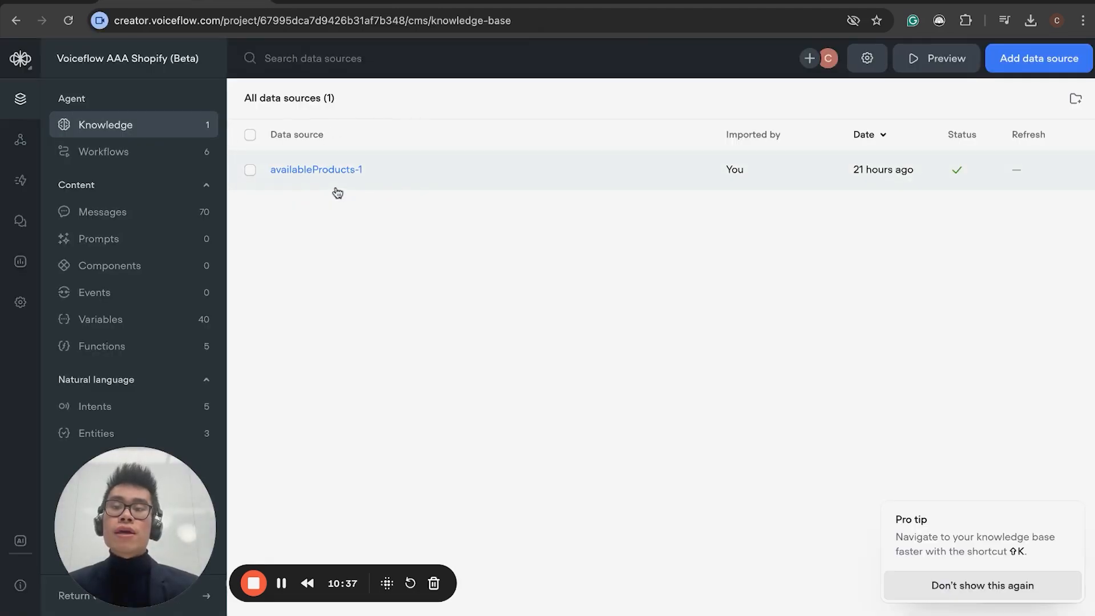
pyautogui.click(164, 156)
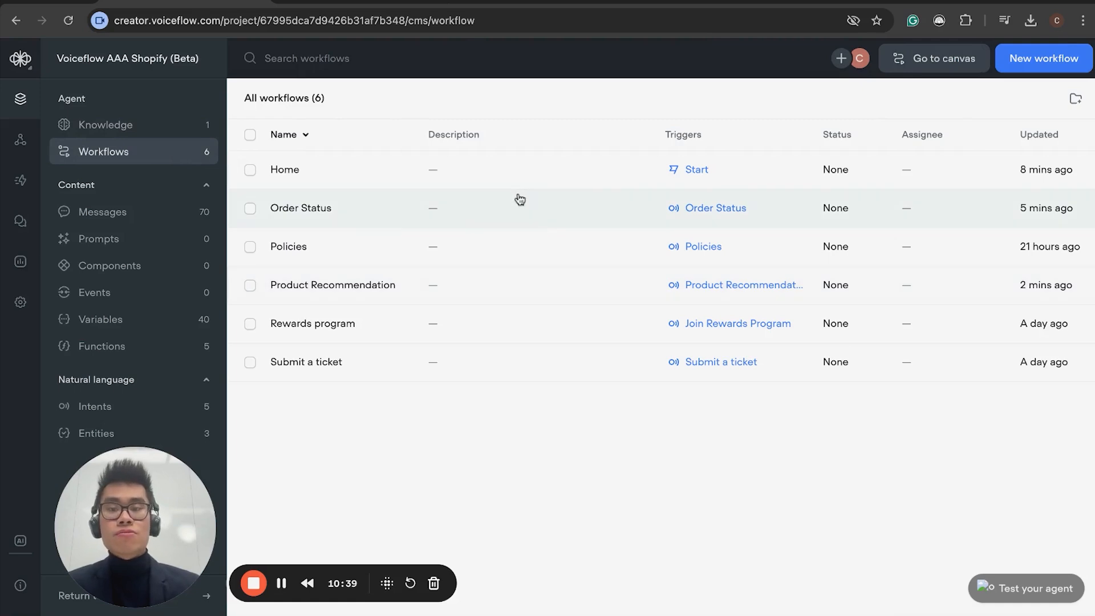
pyautogui.click(540, 280)
pyautogui.click(1013, 204)
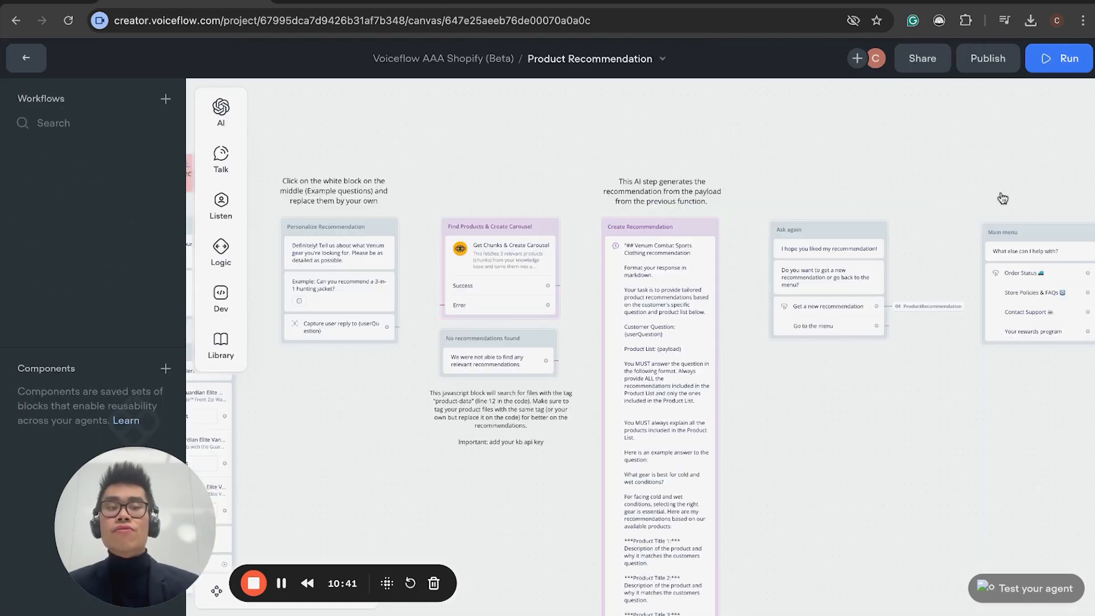
pyautogui.scroll(5, 656, 303)
pyautogui.scroll(-5, 655, 303)
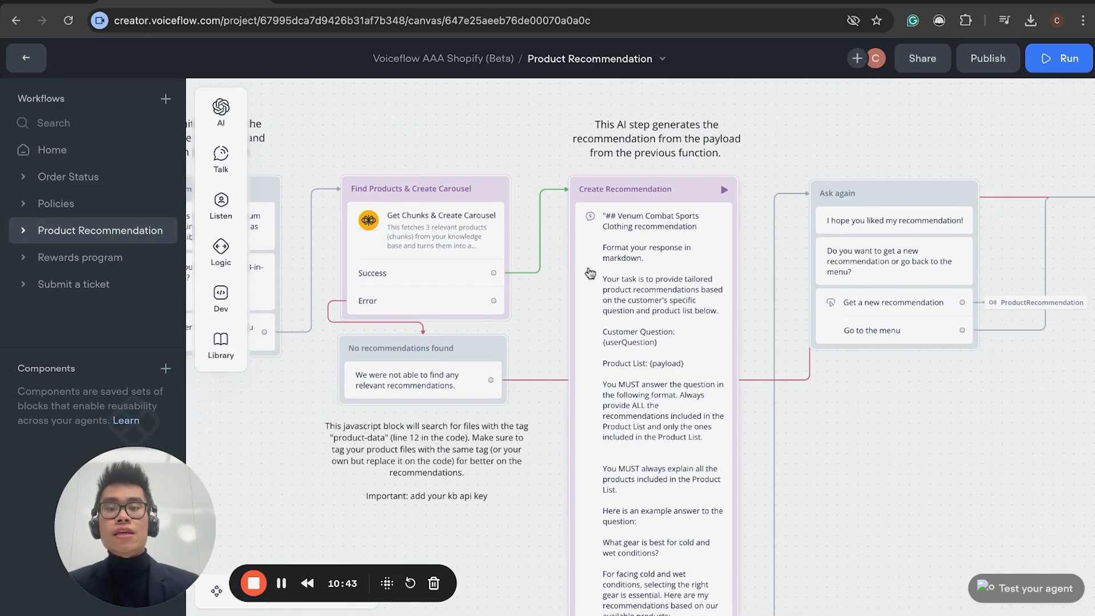
pyautogui.click(434, 227)
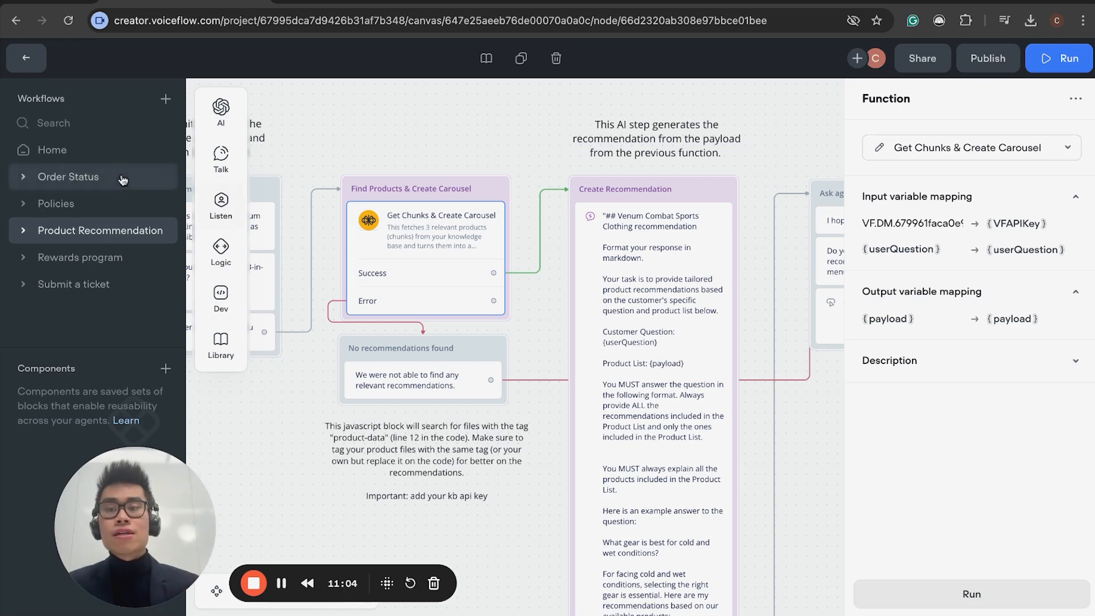
pyautogui.click(29, 63)
# Browse the 10 product chunks in availableProducts-1, then go to the Workflows list
pyautogui.click(120, 124)
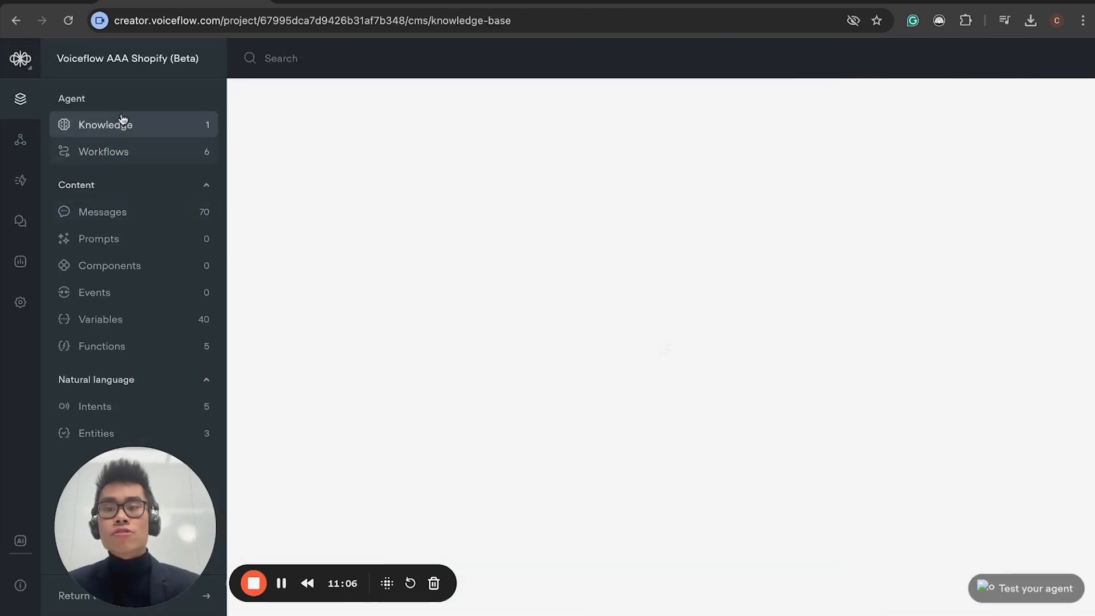
pyautogui.click(770, 174)
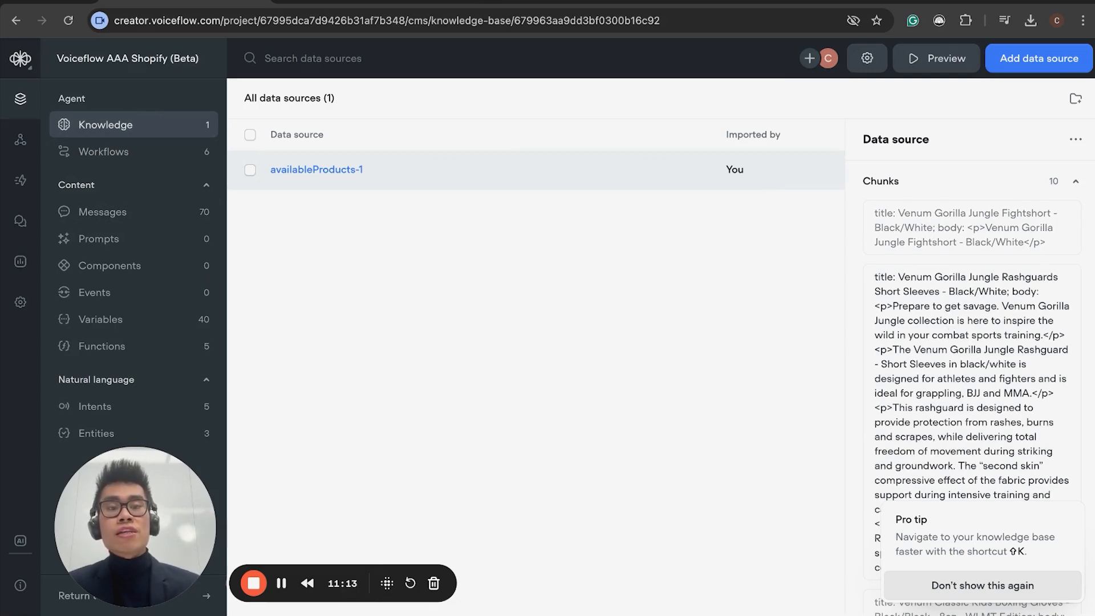
pyautogui.scroll(-7, 945, 311)
pyautogui.scroll(-15, 972, 342)
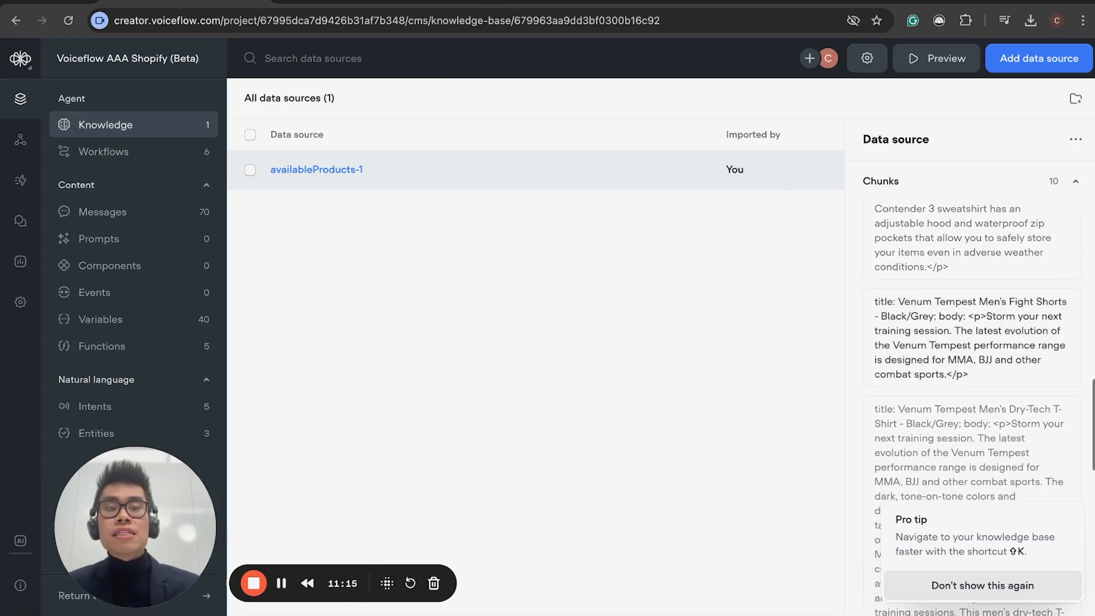
pyautogui.scroll(-8, 935, 349)
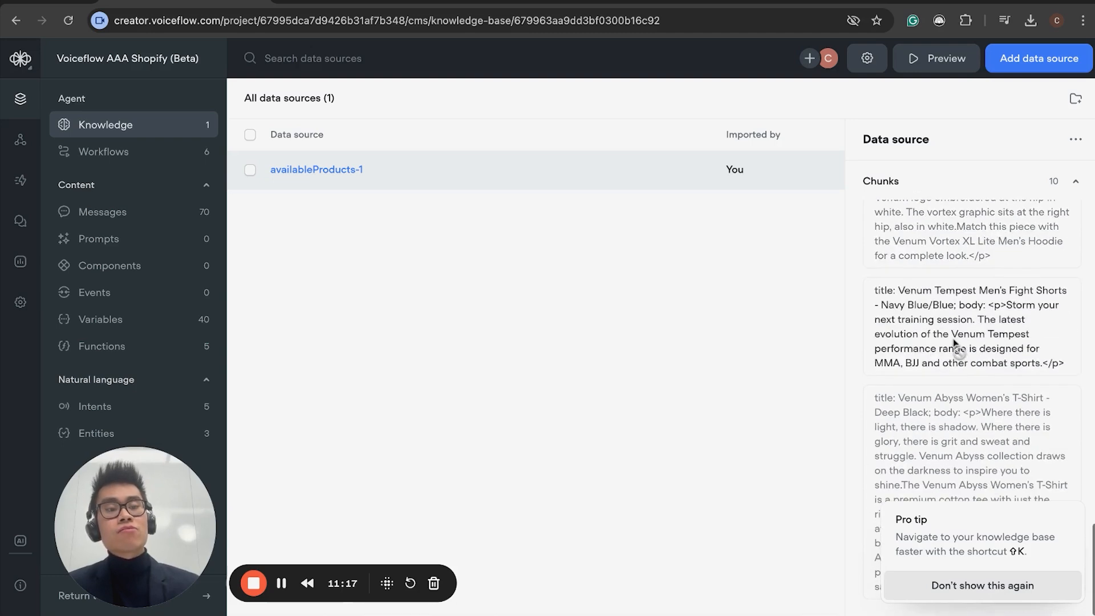
pyautogui.scroll(15, 925, 467)
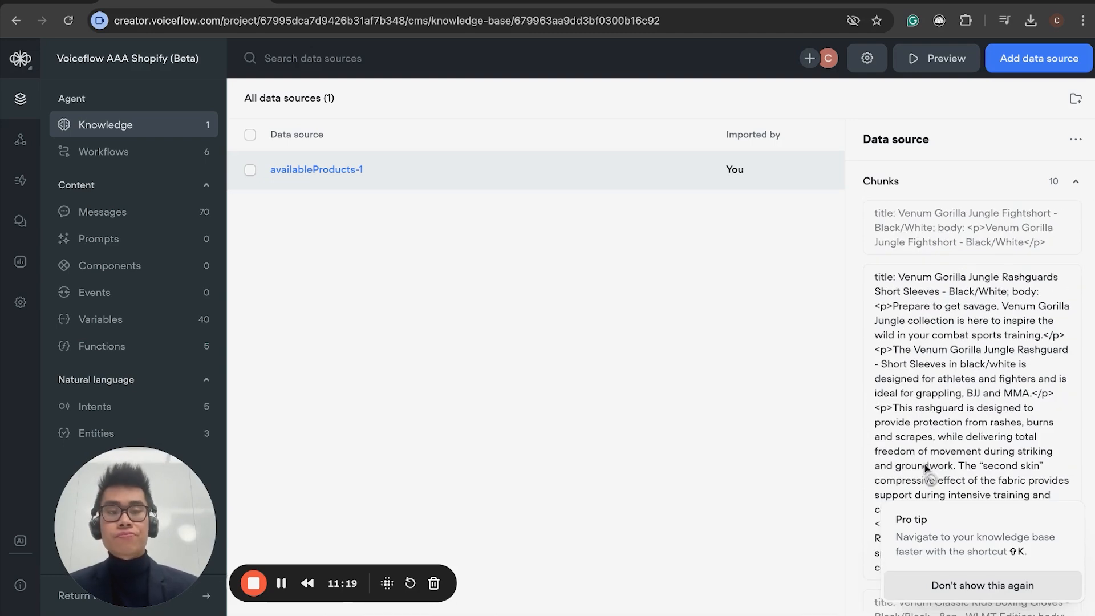
pyautogui.click(130, 154)
# Open the Product Recommendation canvas and show Get Chunks & Create Carousel's userQuestion, VFAPIKey and payload mappings
pyautogui.click(602, 283)
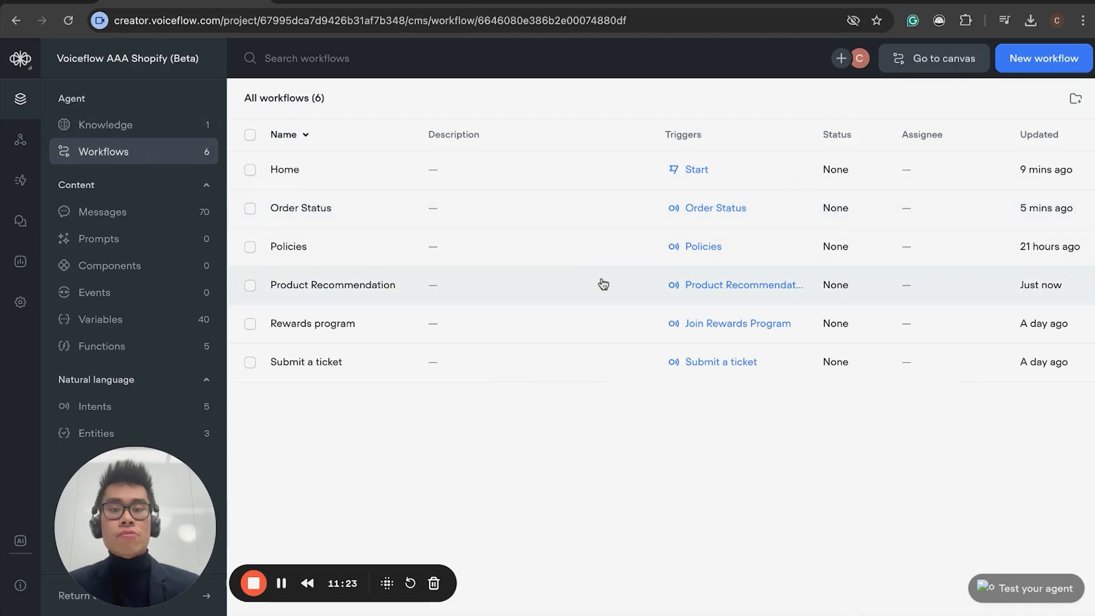
pyautogui.click(902, 200)
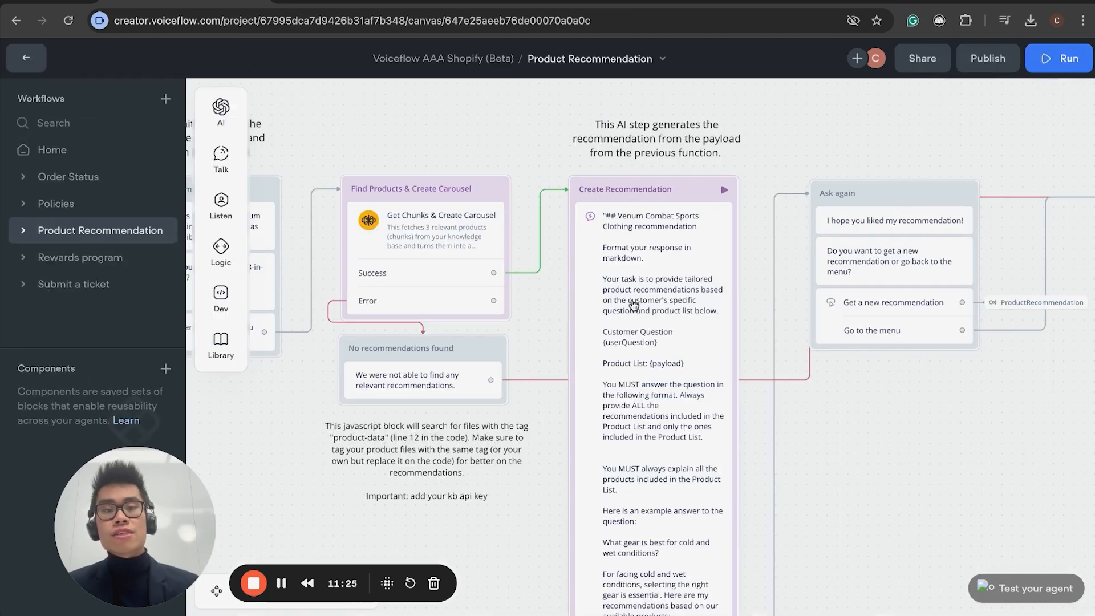
pyautogui.click(474, 274)
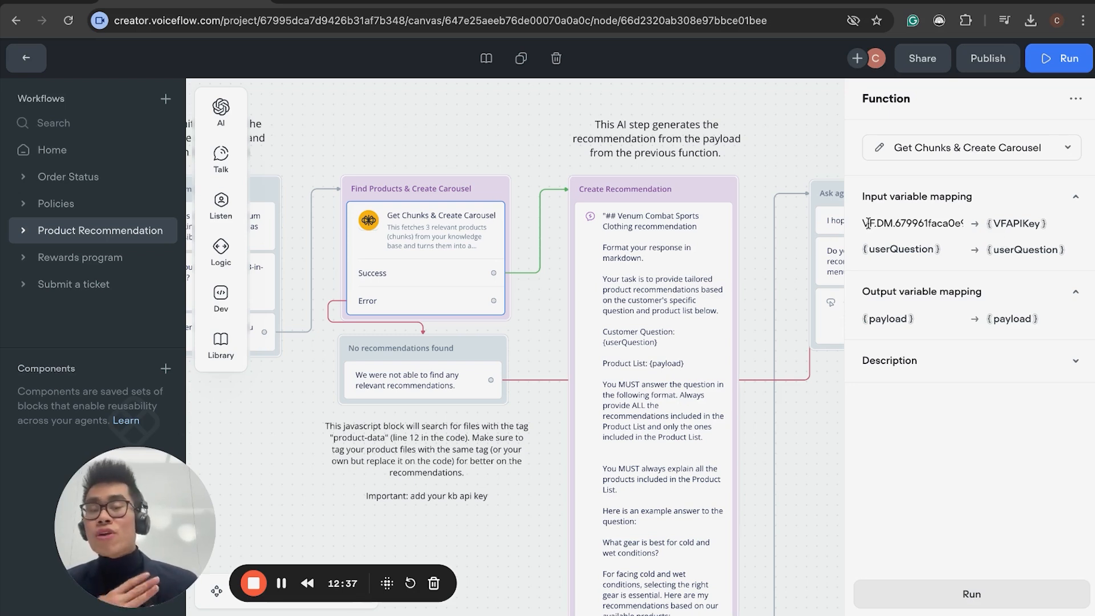
# Open the Create Recommendation AI step: Claude 3 - Sonnet, temperature 0.70, 1000 max tokens
pyautogui.moveTo(867, 223); pyautogui.dragTo(942, 224)
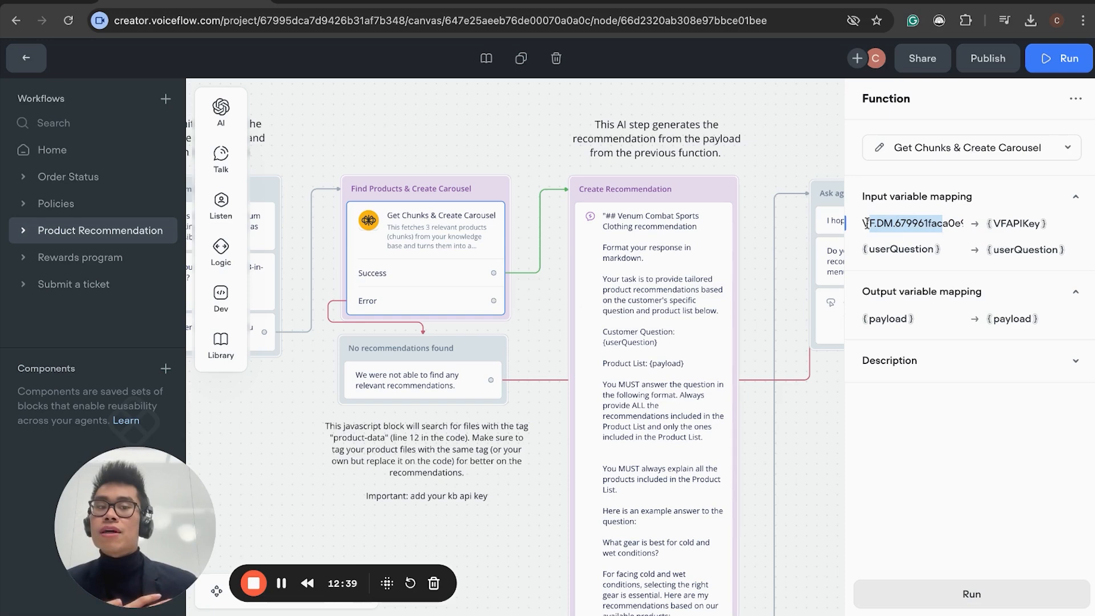
pyautogui.click(441, 307)
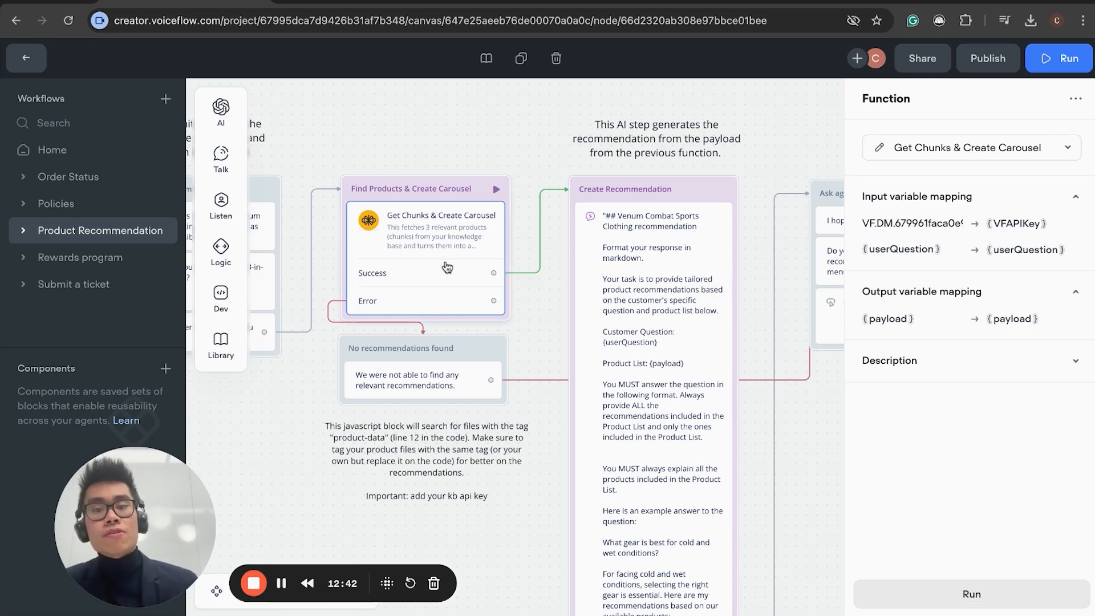
pyautogui.hscroll(1, 649, 214)
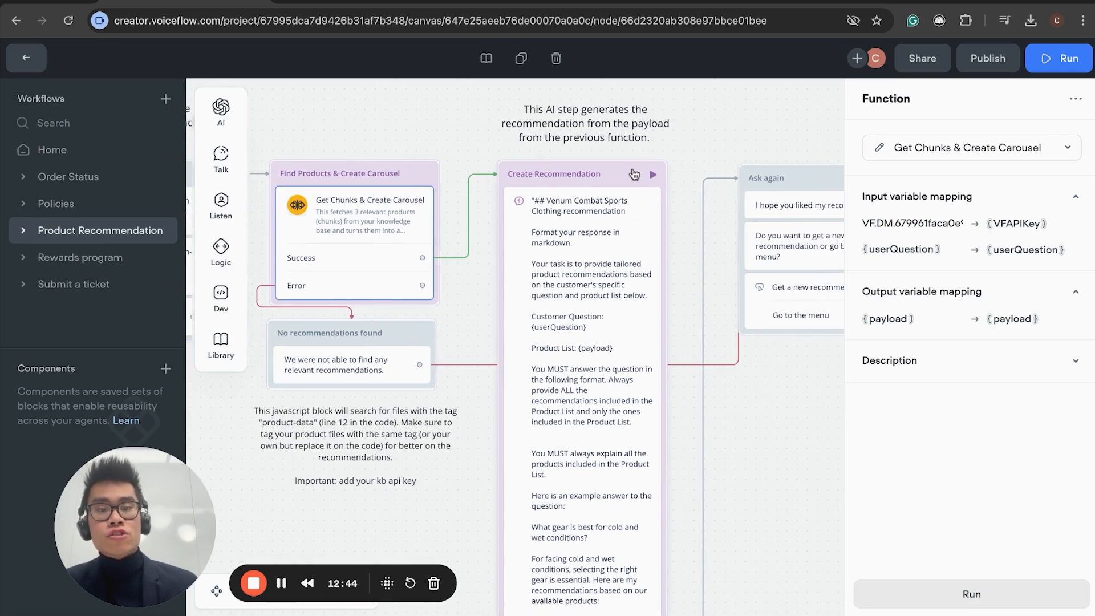
pyautogui.click(611, 181)
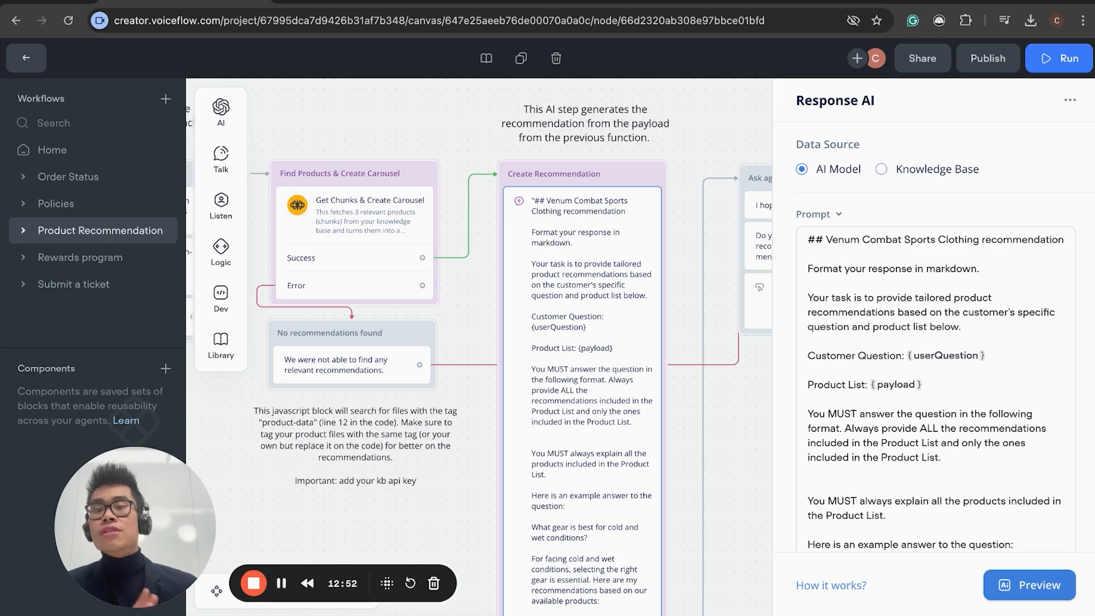
pyautogui.moveTo(221, 111)
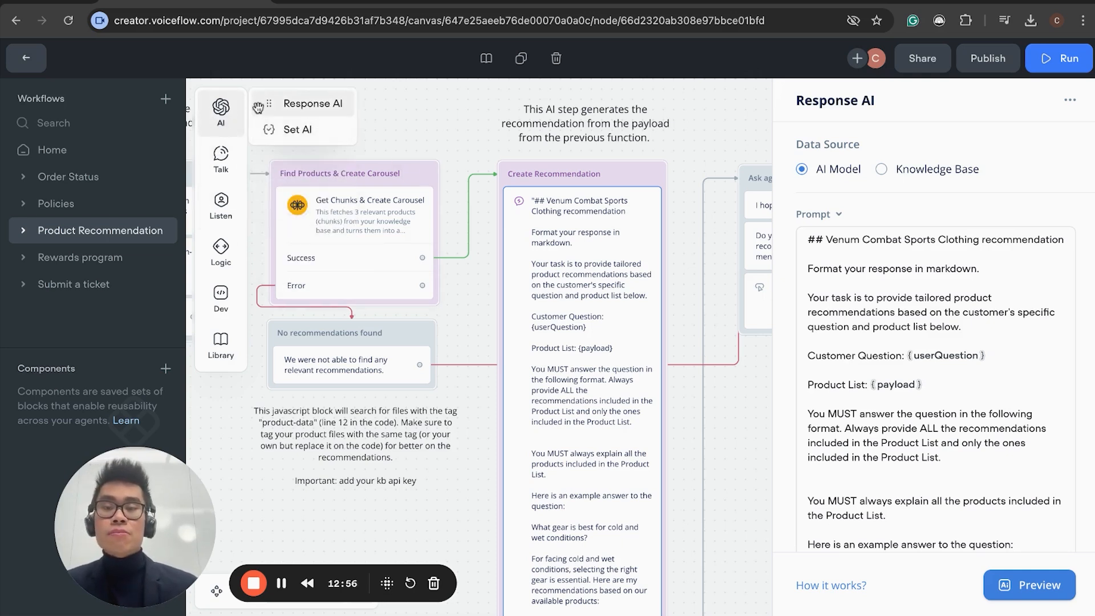
pyautogui.moveTo(241, 237)
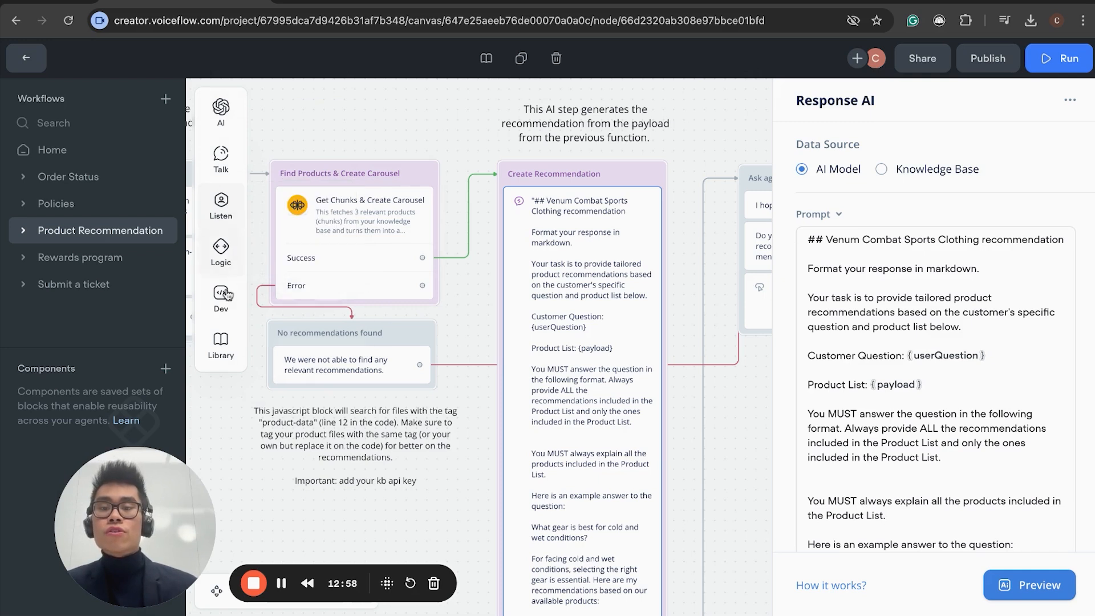
pyautogui.moveTo(228, 295)
pyautogui.moveTo(223, 159)
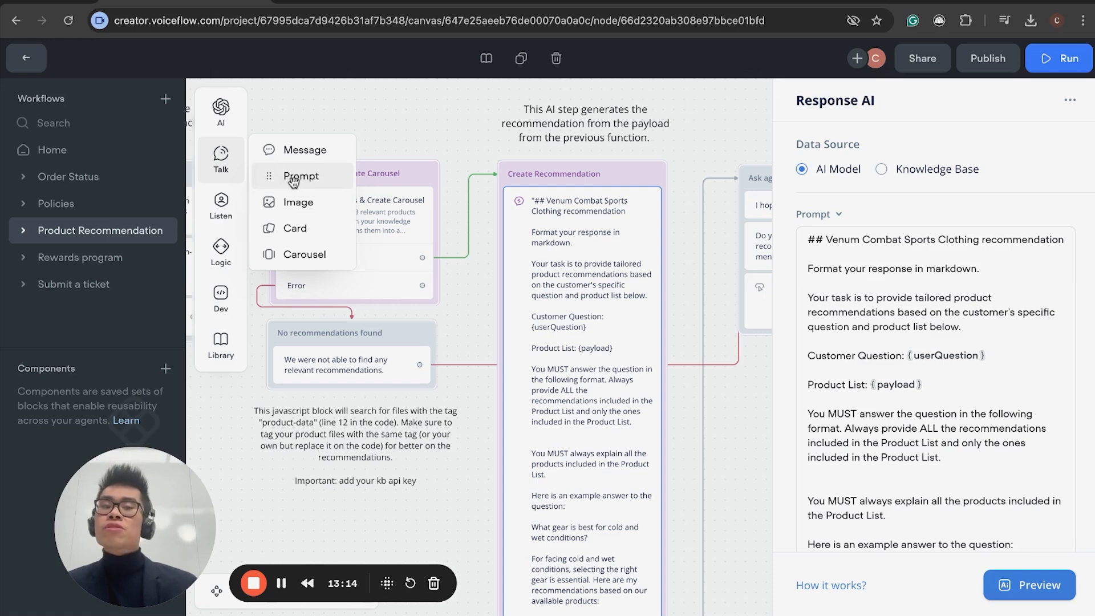
# Review the prompt's task description and the Venum-expert system prompt text
pyautogui.scroll(-5, 901, 204)
pyautogui.scroll(4, 897, 305)
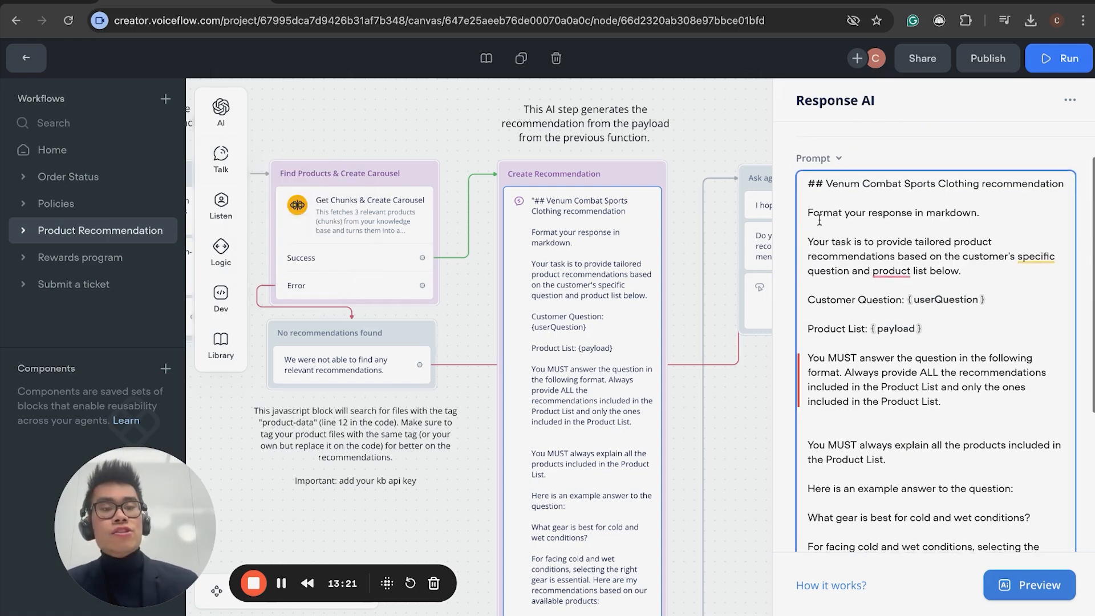
pyautogui.moveTo(854, 238); pyautogui.dragTo(975, 255)
pyautogui.click(972, 273)
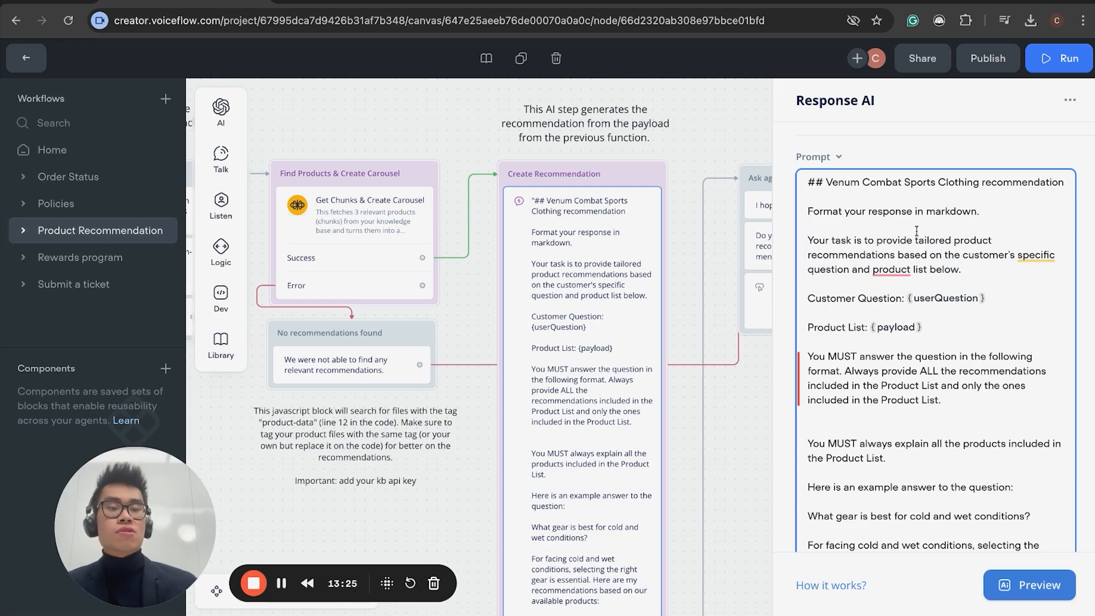
pyautogui.scroll(-3, 916, 231)
pyautogui.scroll(-1, 890, 342)
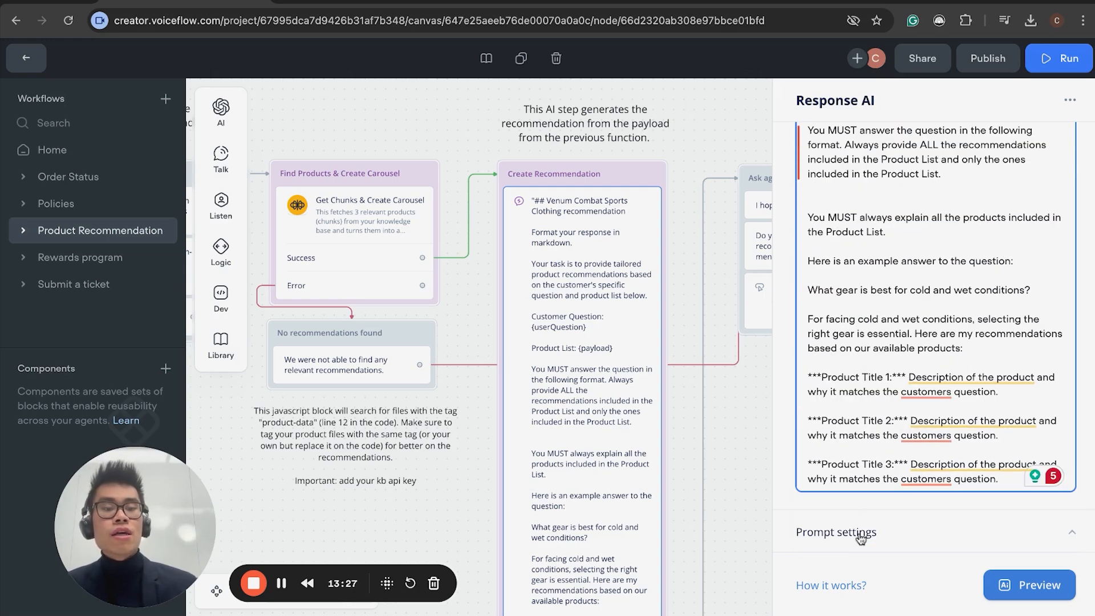
pyautogui.scroll(-5, 861, 536)
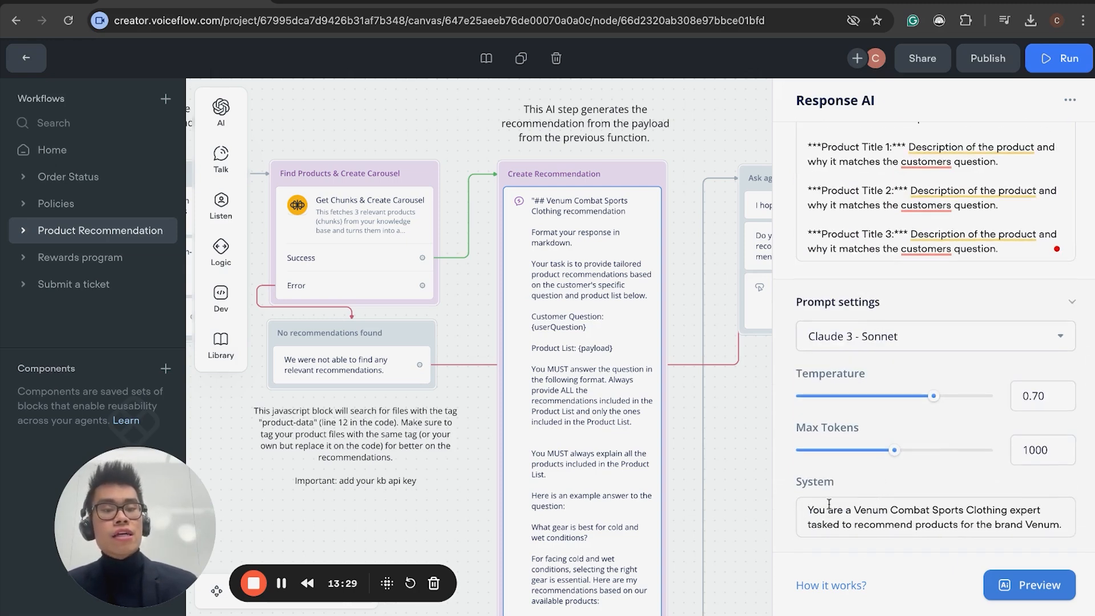
pyautogui.moveTo(813, 509); pyautogui.dragTo(995, 525)
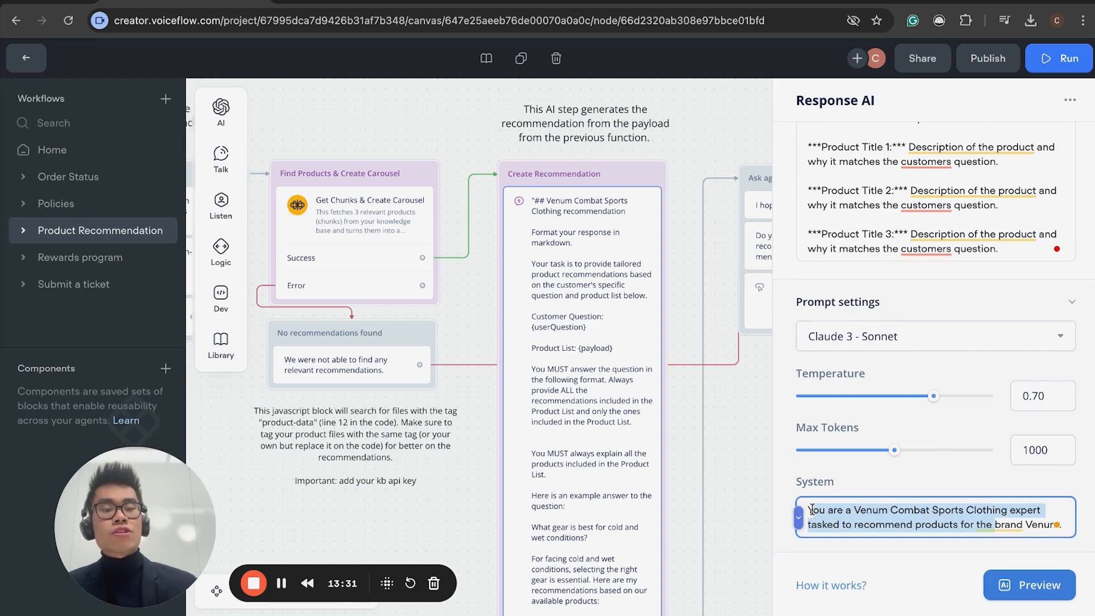
pyautogui.press('Right')
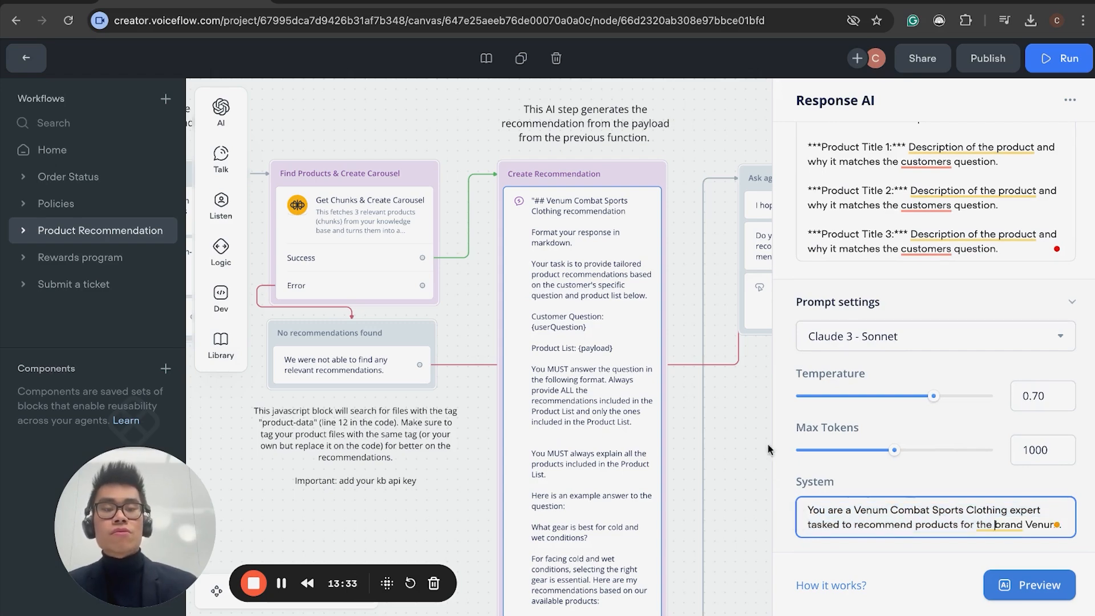
pyautogui.scroll(-6, 615, 401)
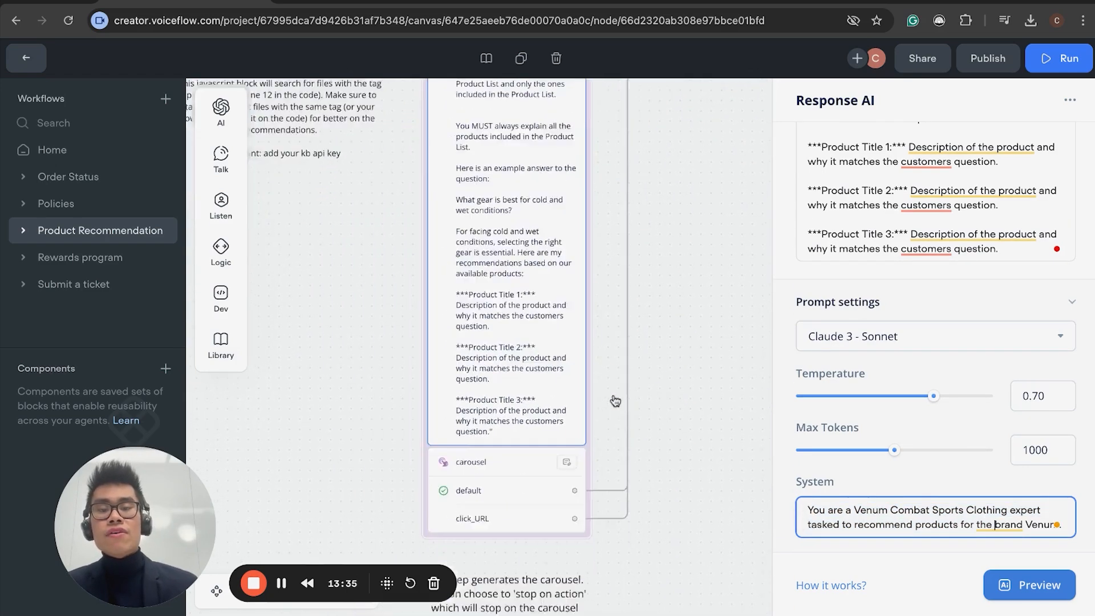
pyautogui.scroll(8, 615, 401)
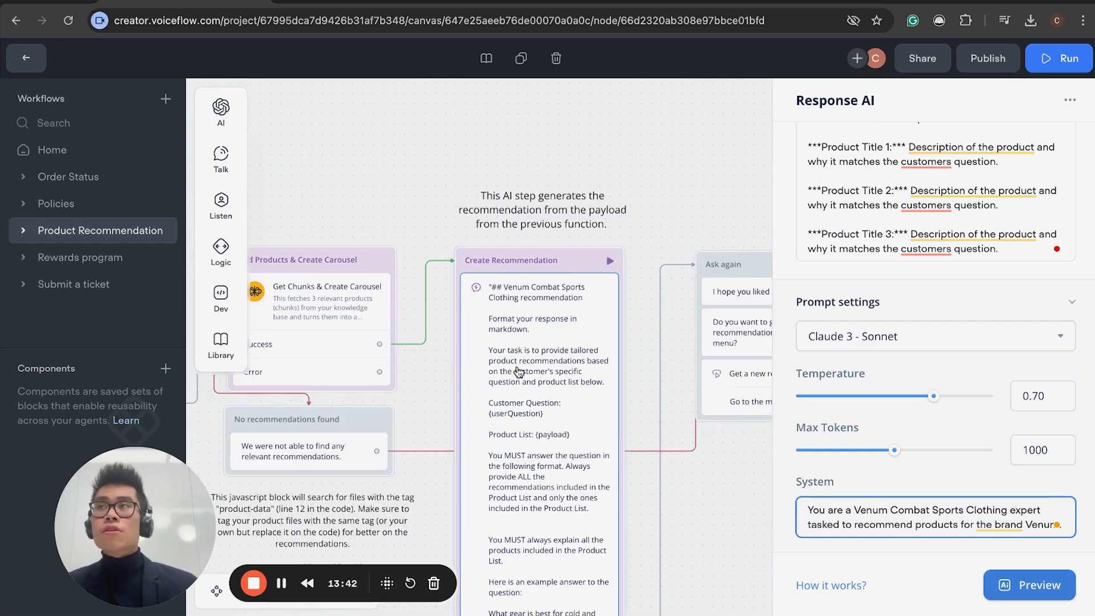
pyautogui.scroll(-8, 569, 366)
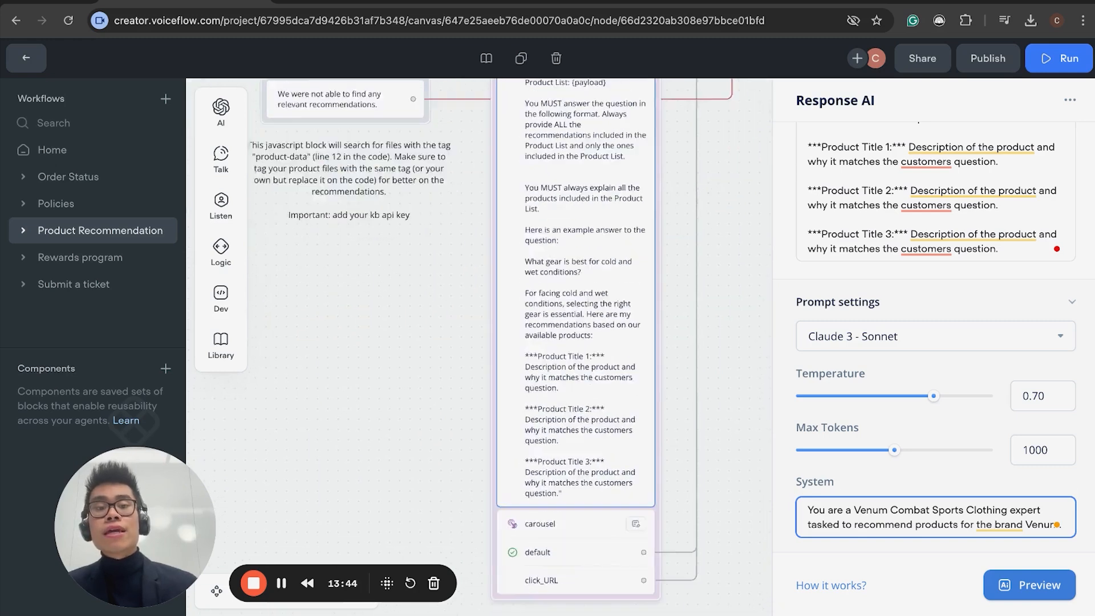
# Inspect the 'carousel' custom action's default and click_URL paths, then deselect it
pyautogui.click(568, 412)
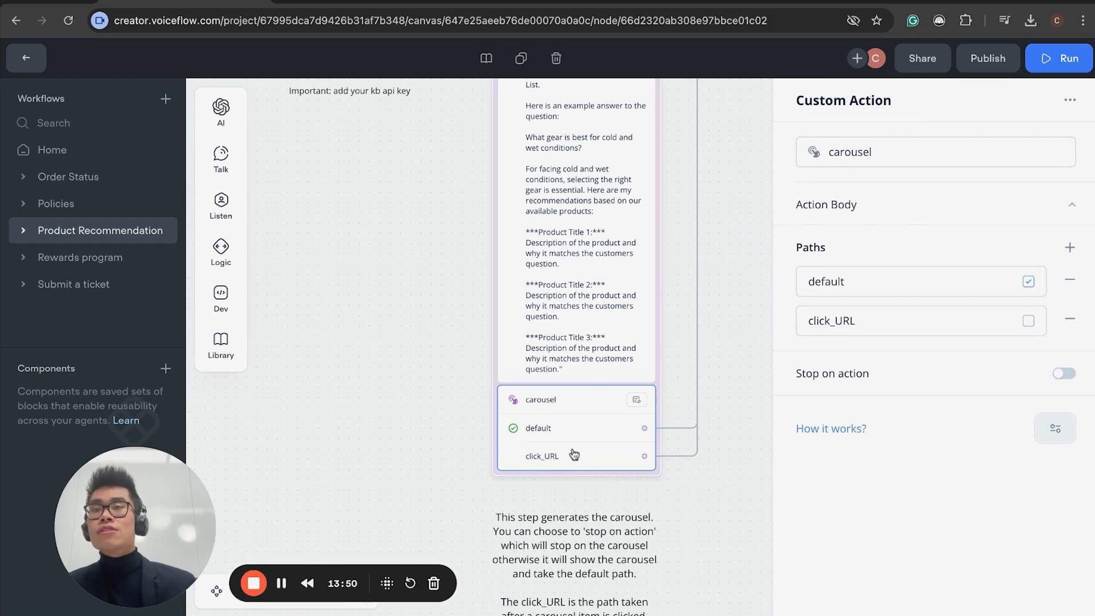
pyautogui.scroll(1, 575, 454)
pyautogui.hscroll(1, 574, 455)
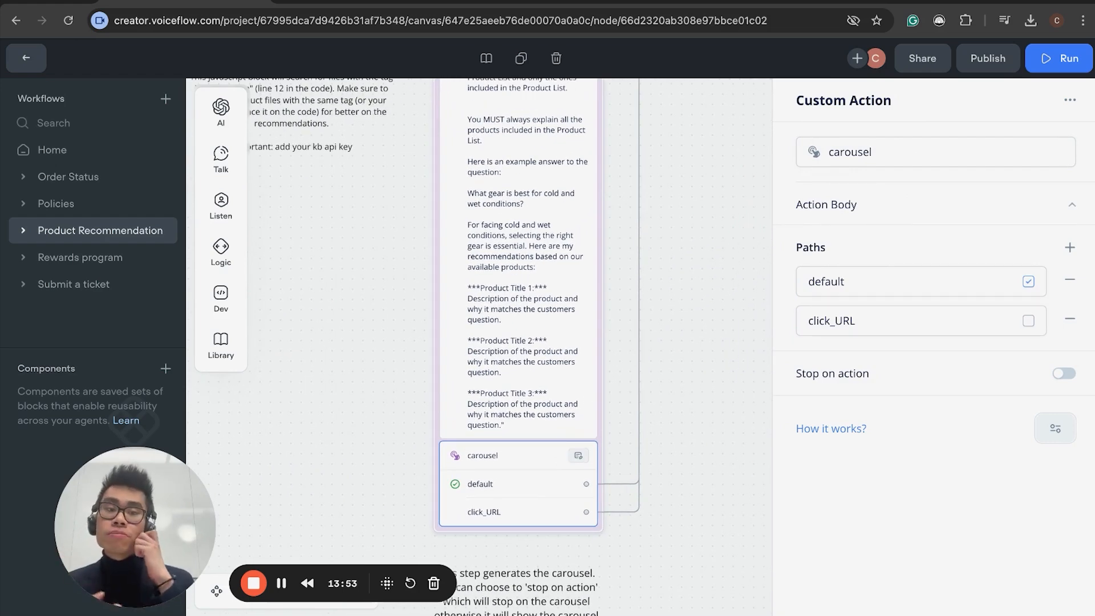
pyautogui.scroll(-3, 599, 570)
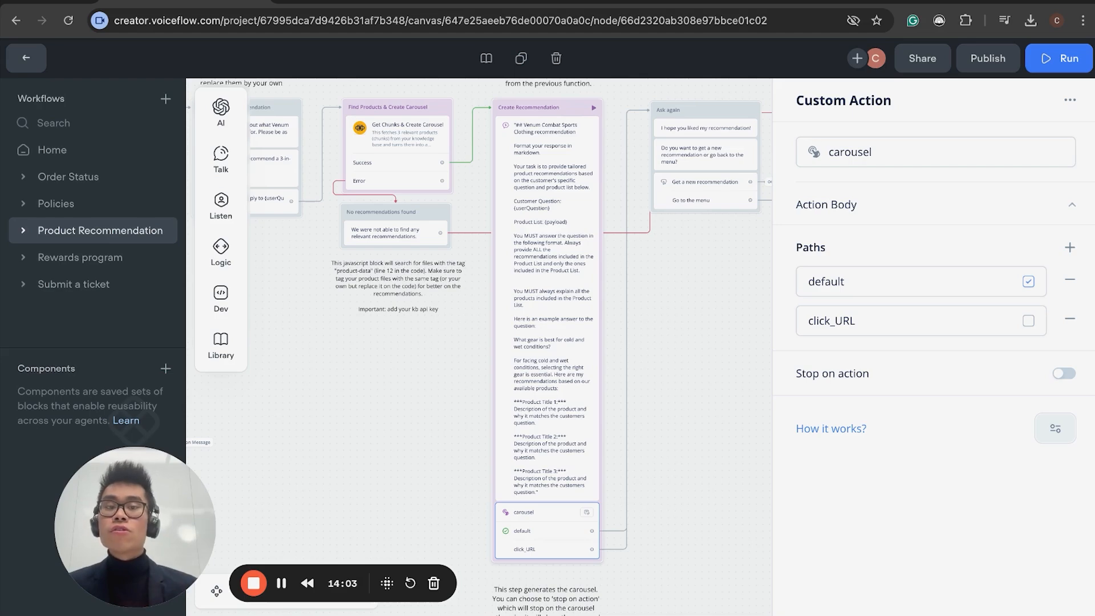
pyautogui.scroll(-5, 479, 256)
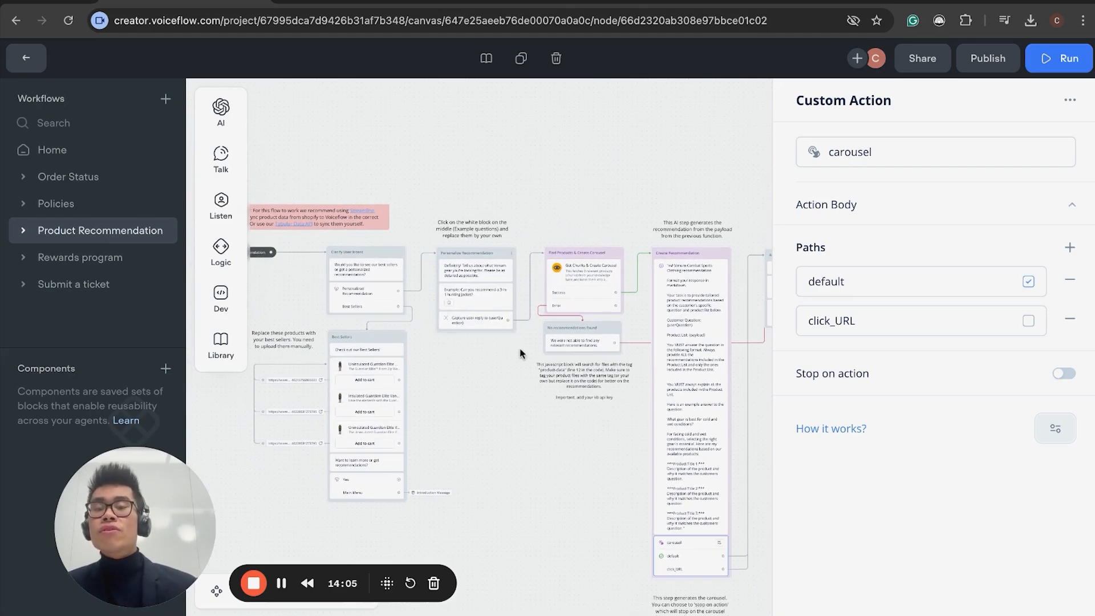
pyautogui.hscroll(10, 510, 343)
pyautogui.scroll(1, 510, 343)
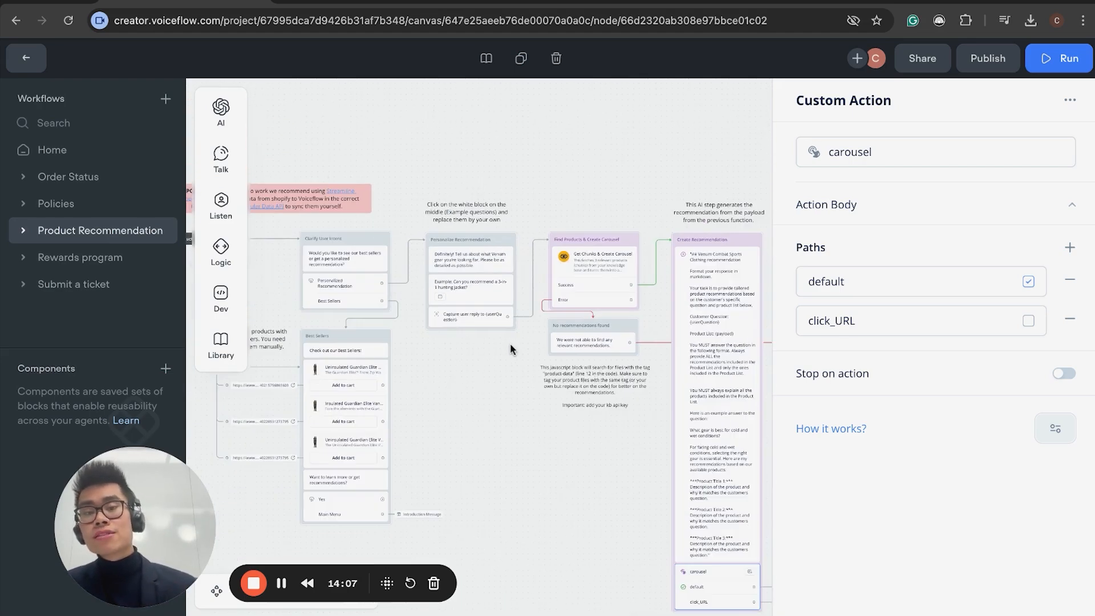
pyautogui.hscroll(-10, 602, 422)
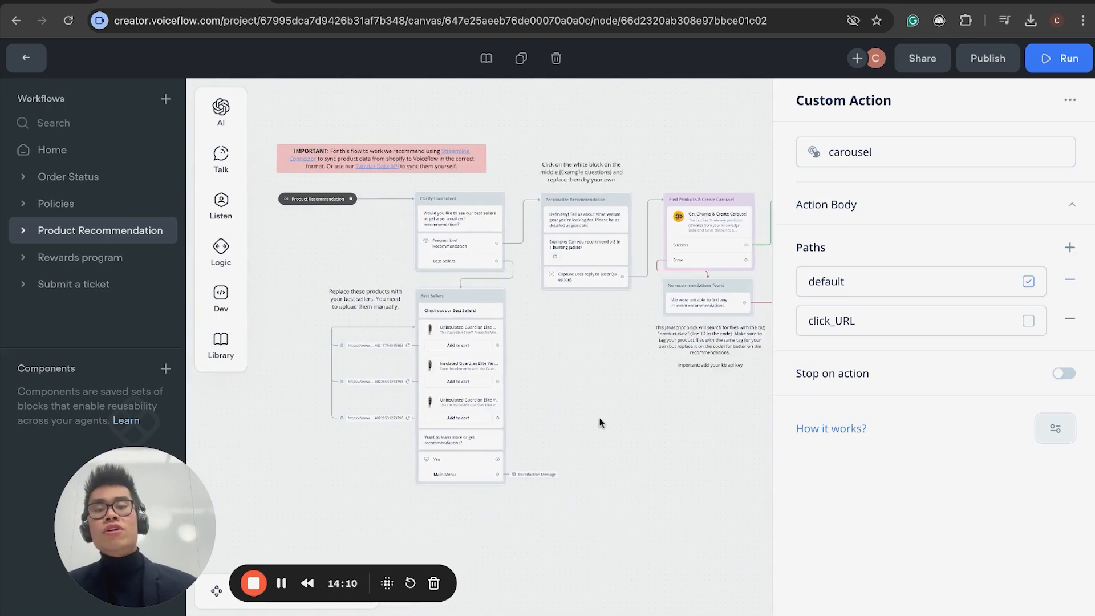
pyautogui.click(603, 424)
pyautogui.hscroll(-3, 606, 426)
pyautogui.hscroll(3, 606, 426)
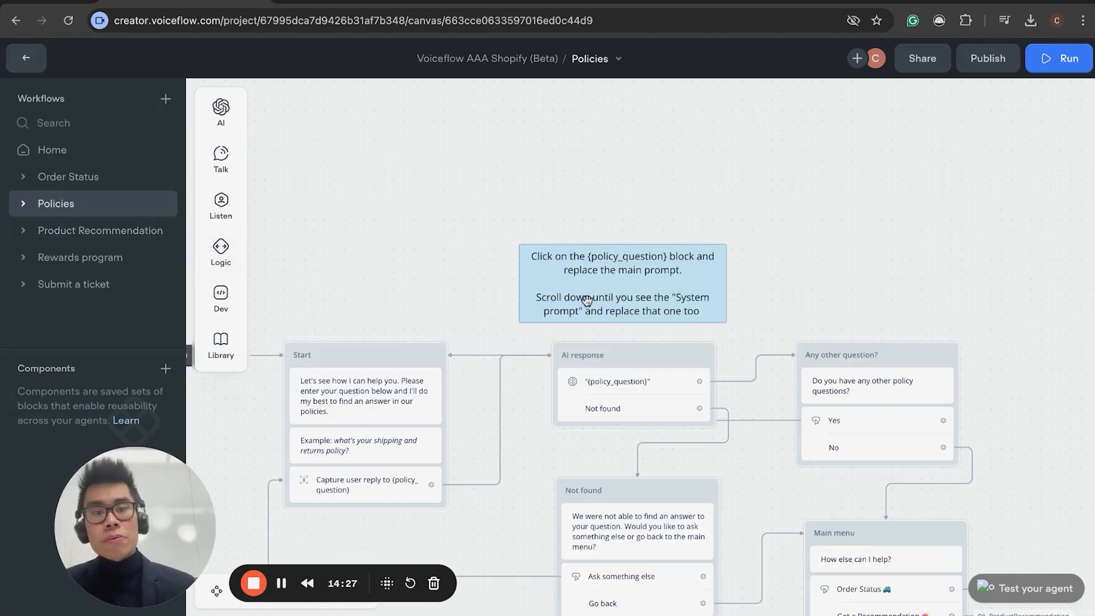
# Open the Policies AI response step that answers {policy_question} from the knowledge base
pyautogui.scroll(-4, 548, 298)
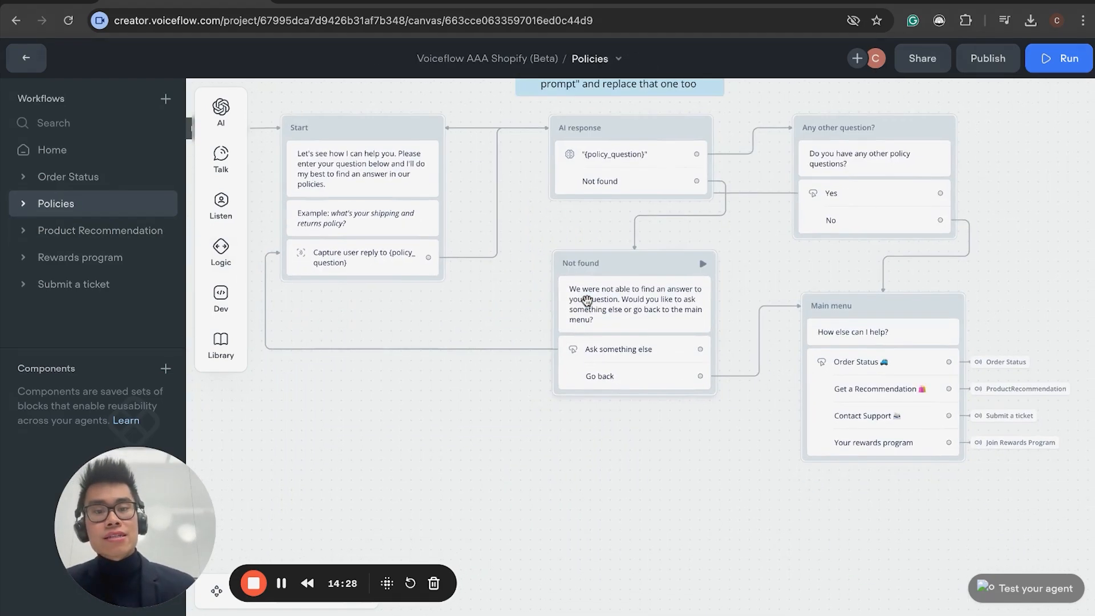
pyautogui.scroll(2, 457, 273)
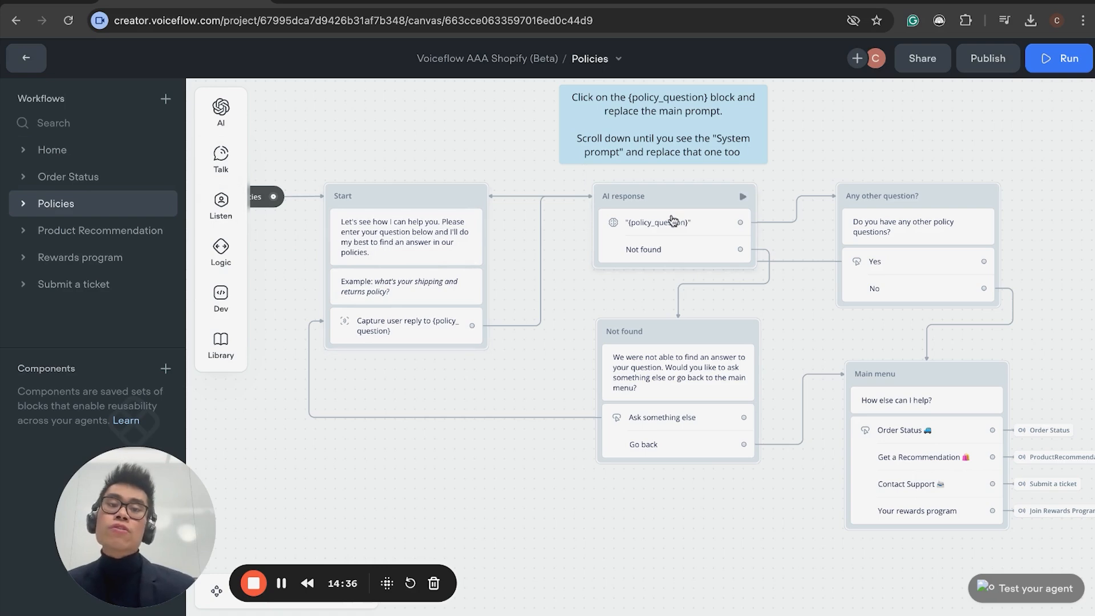
pyautogui.scroll(2, 528, 220)
pyautogui.click(741, 188)
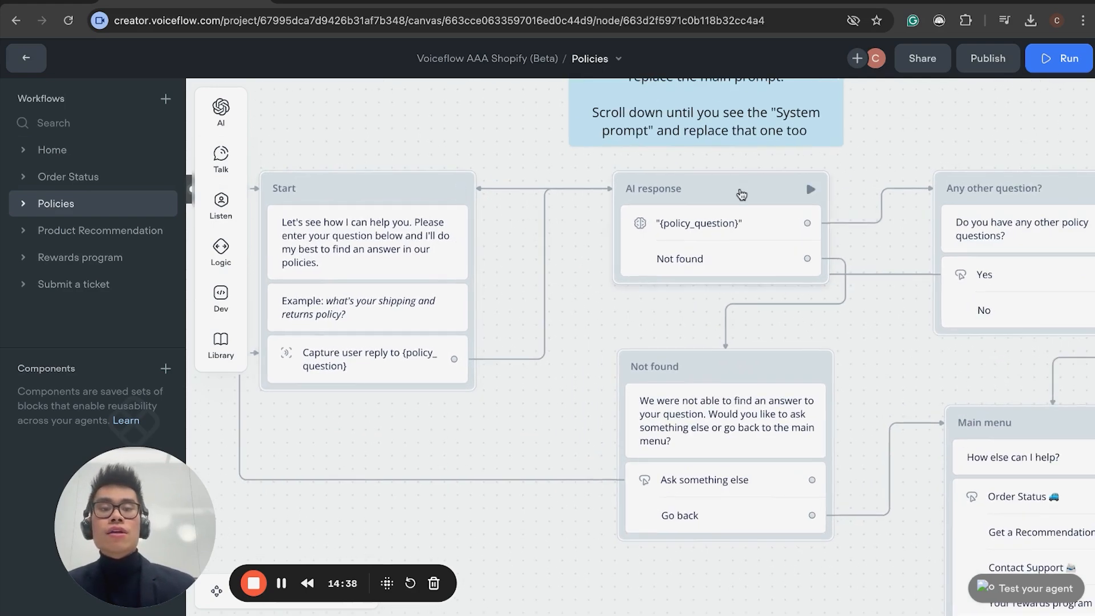
pyautogui.scroll(-1, 911, 340)
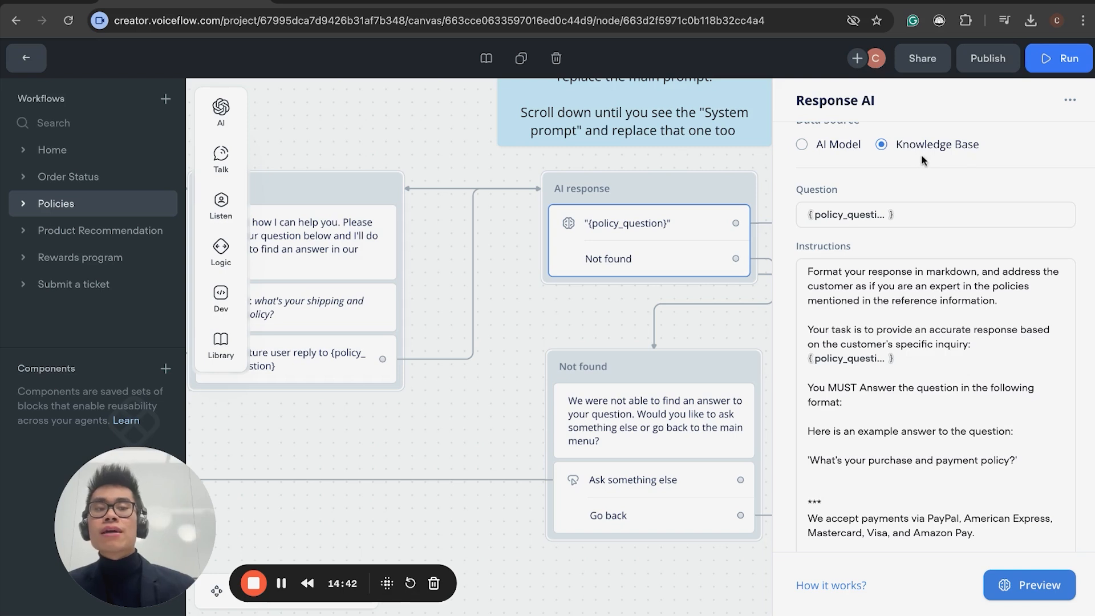
# Add trial knowledge base search and Prompt steps in New Block 6, comparing them with the AI response
pyautogui.moveTo(243, 216)
pyautogui.moveTo(240, 302)
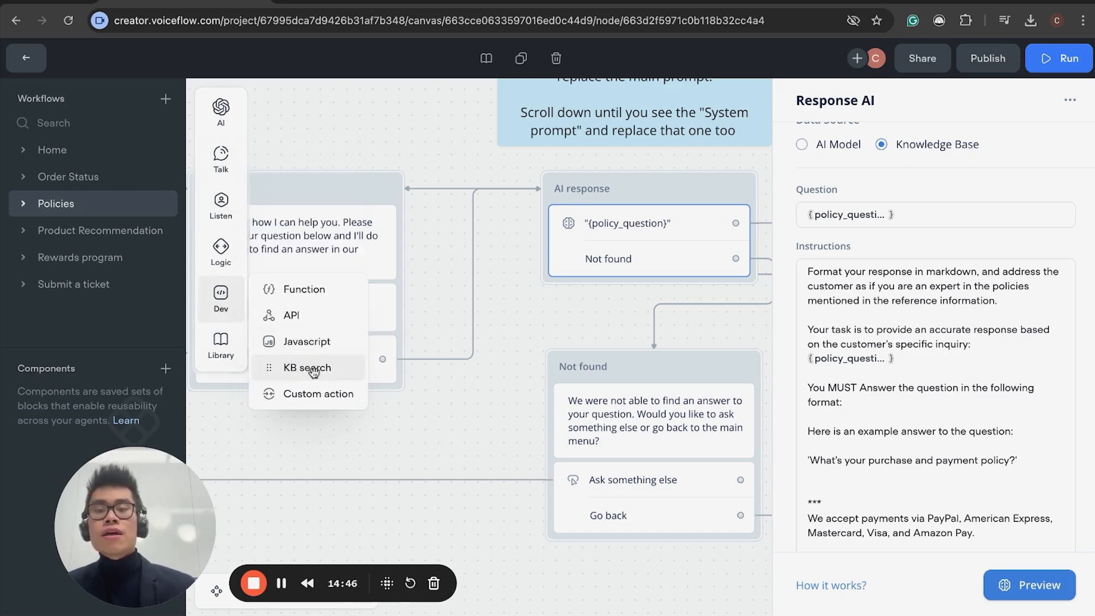
pyautogui.moveTo(313, 369); pyautogui.dragTo(399, 142)
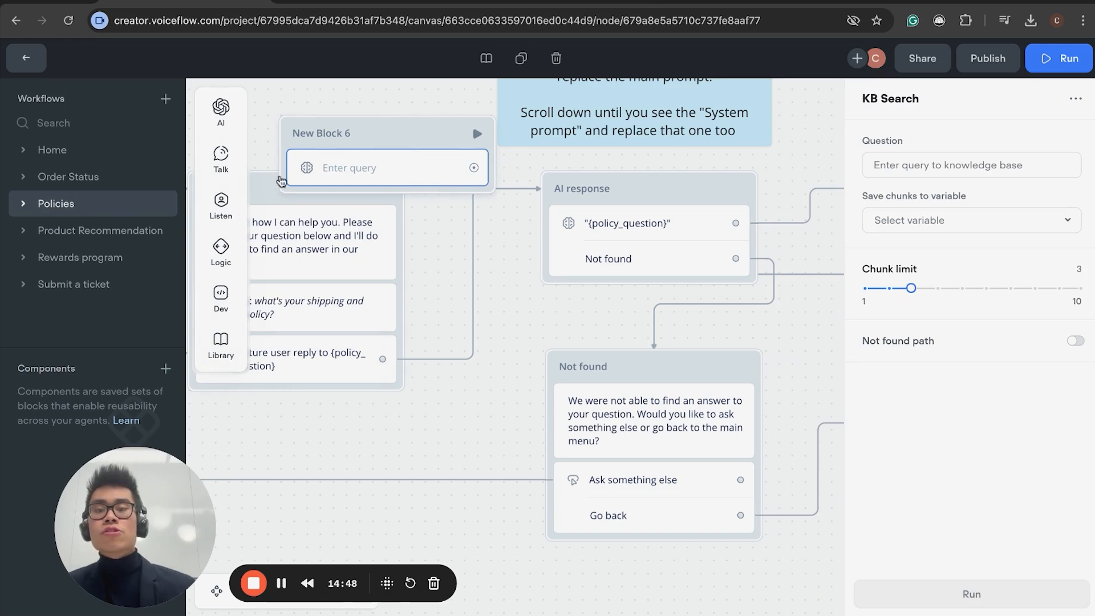
pyautogui.moveTo(219, 180)
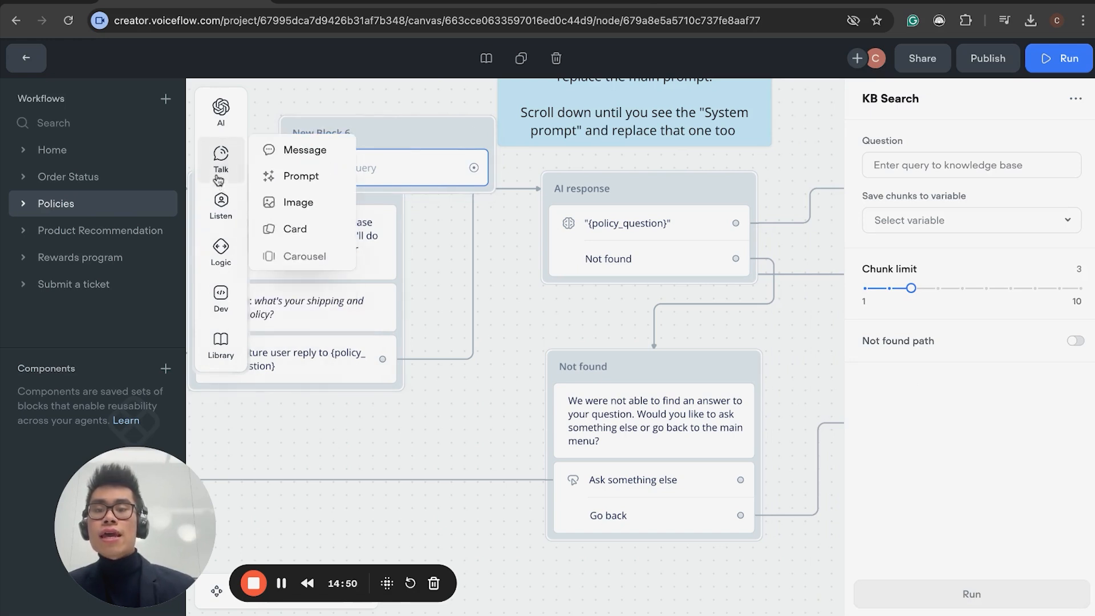
pyautogui.moveTo(297, 176); pyautogui.dragTo(385, 207)
pyautogui.click(379, 131)
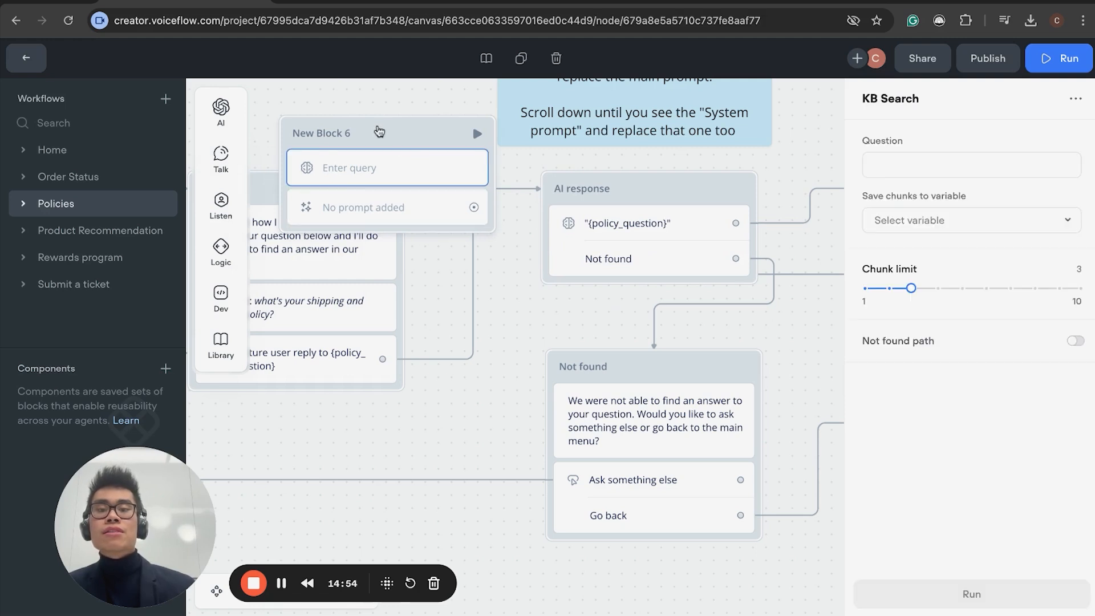
pyautogui.click(734, 179)
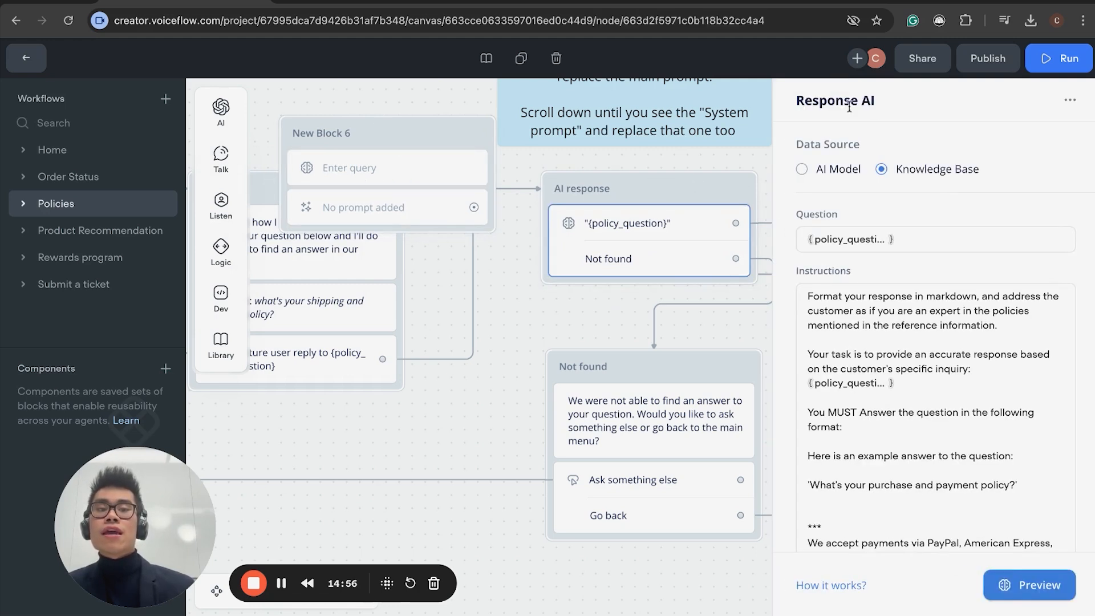
pyautogui.click(381, 135)
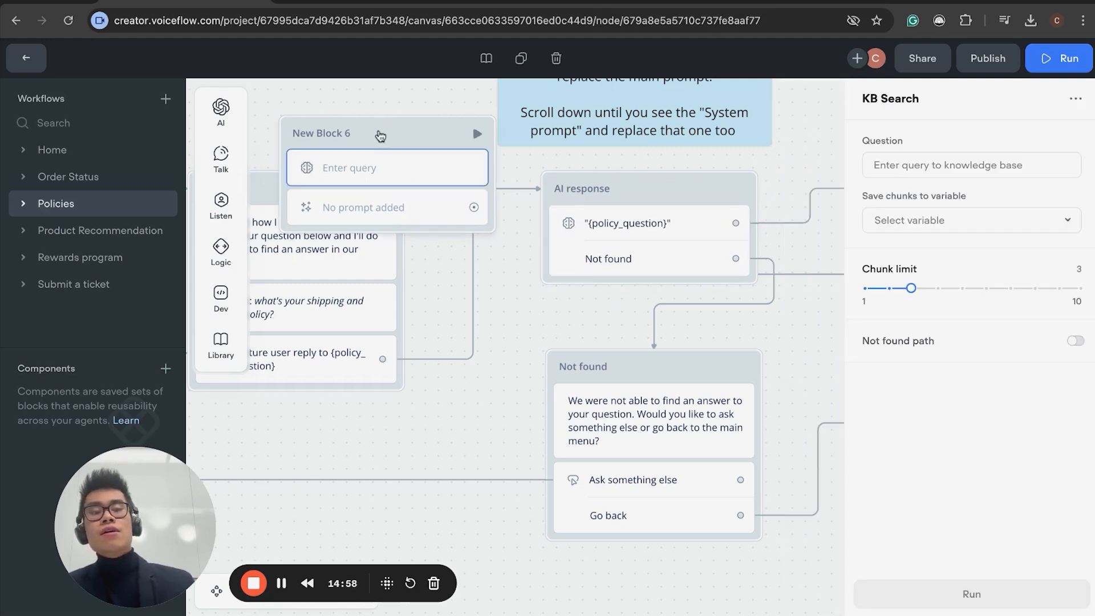
pyautogui.click(671, 222)
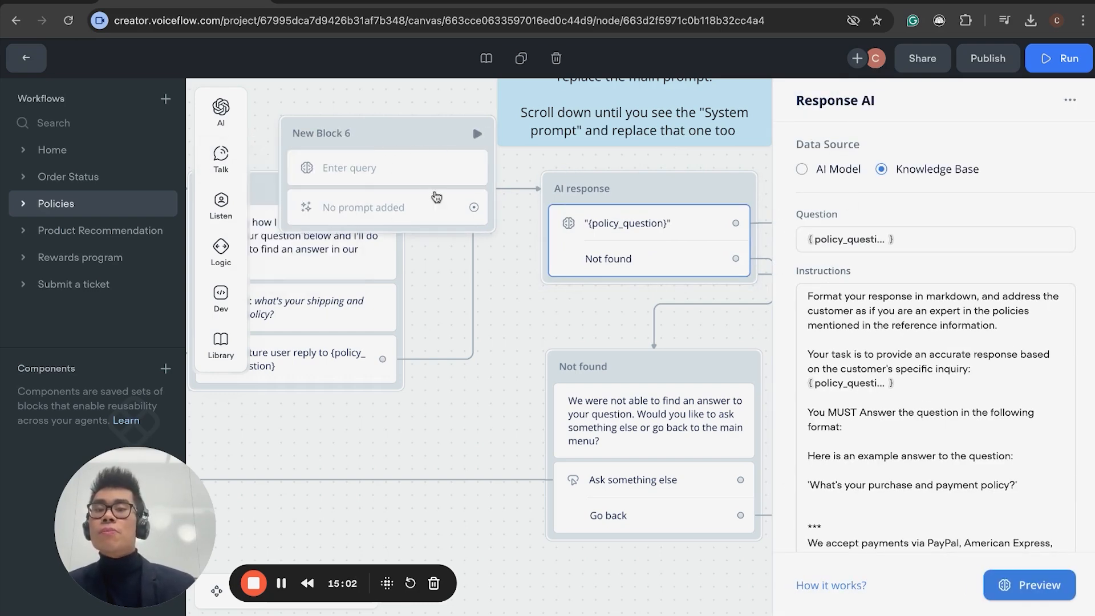
# Delete New Block 6, leaving the Policies workflow unchanged
pyautogui.click(382, 130)
pyautogui.rightClick(383, 129)
pyautogui.click(491, 386)
pyautogui.scroll(-5, 490, 391)
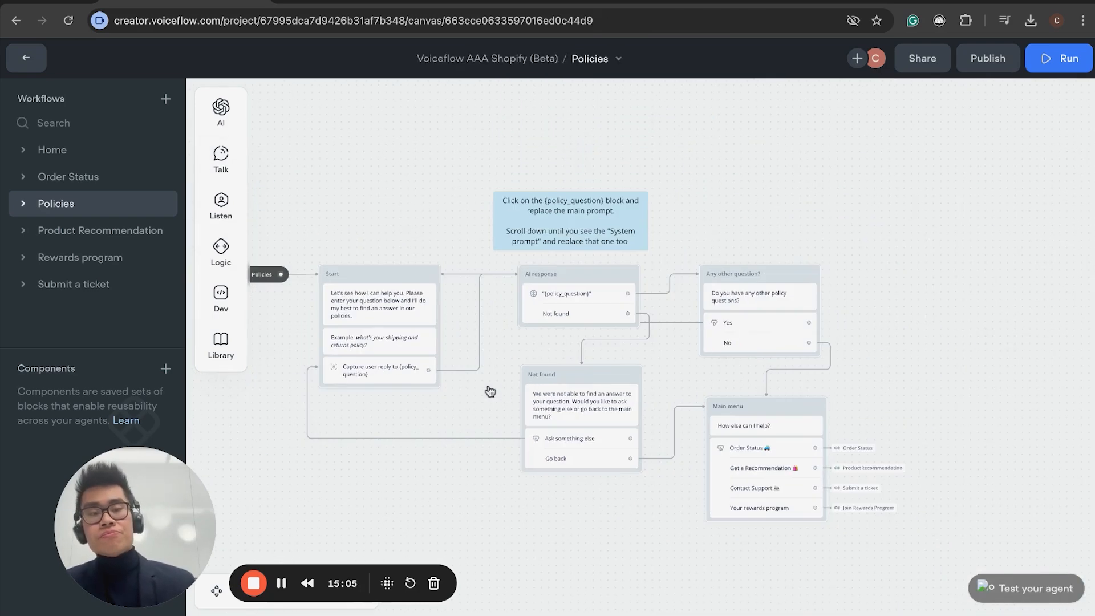
pyautogui.hscroll(-2, 491, 392)
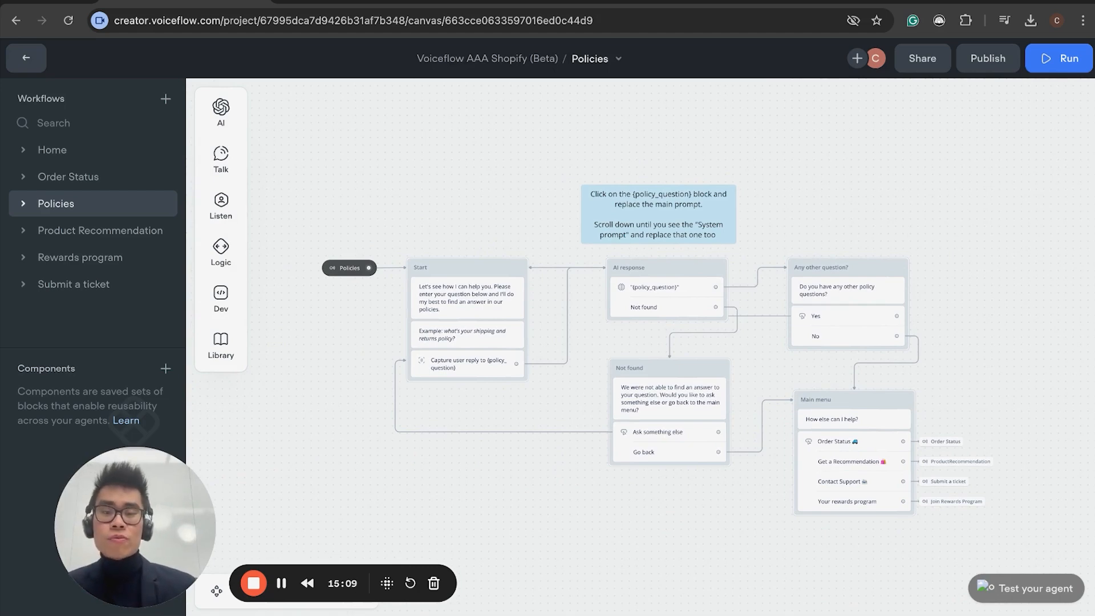
pyautogui.scroll(3, 490, 391)
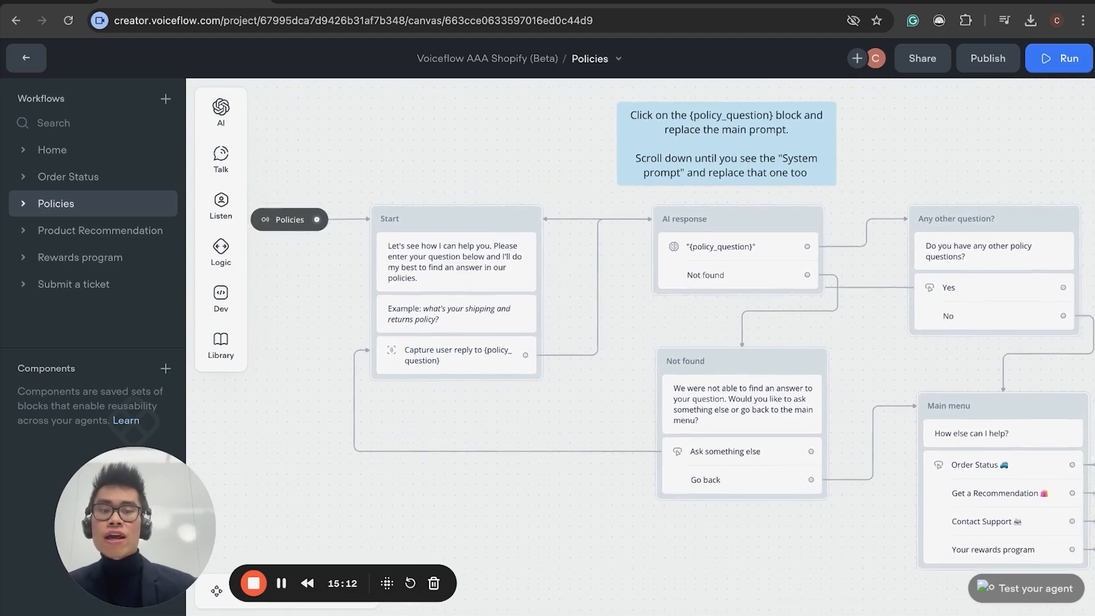